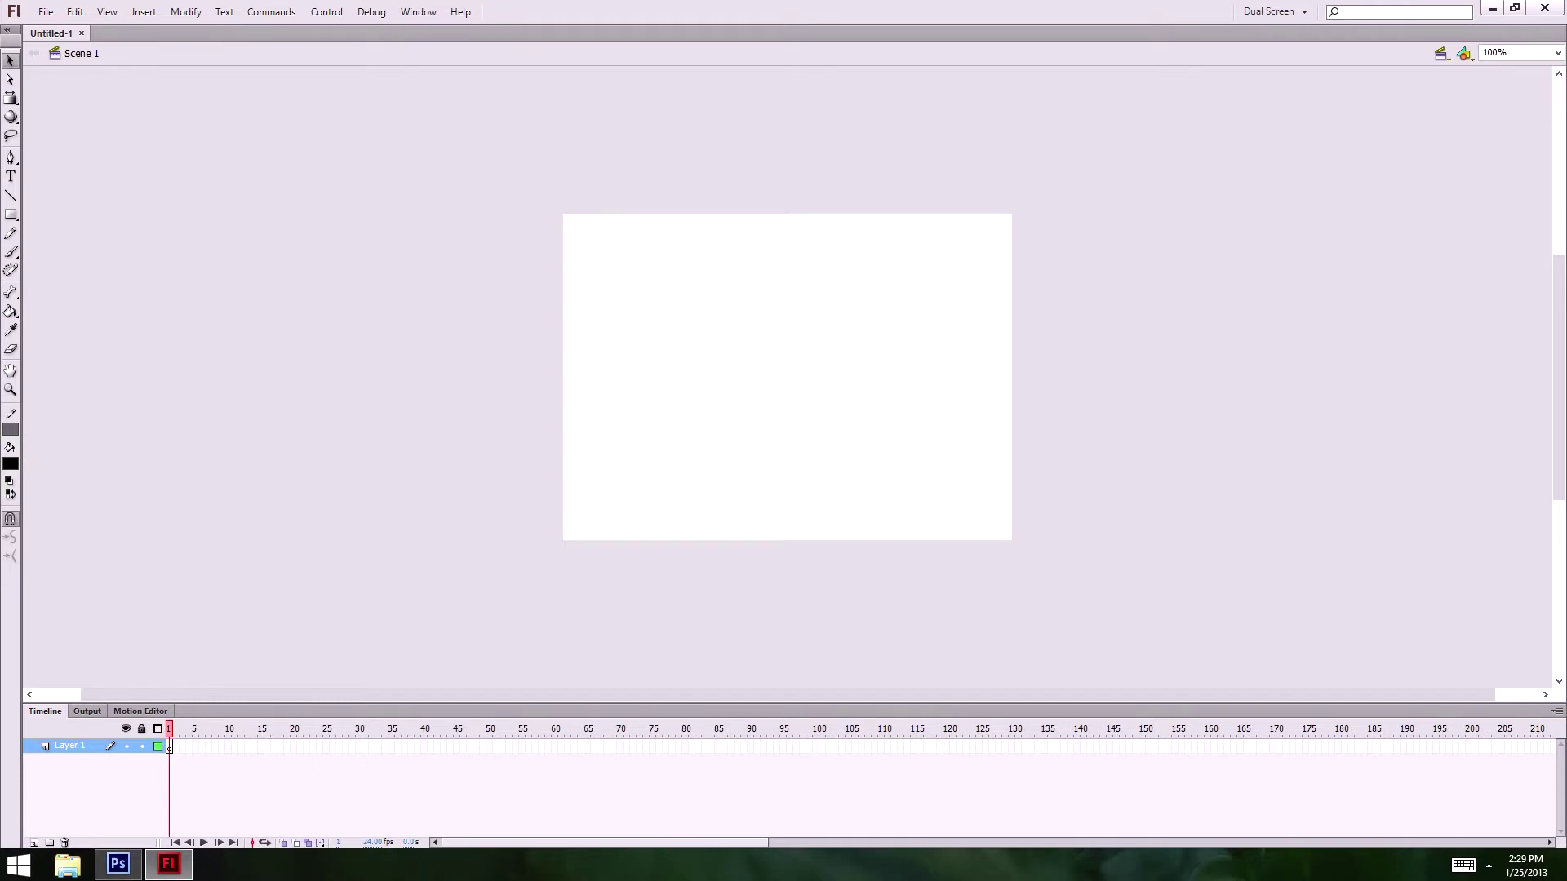
- Set the document's stage size to 1000 x 750 px and shrink the timeline area to make room for the stage
key("Tab")
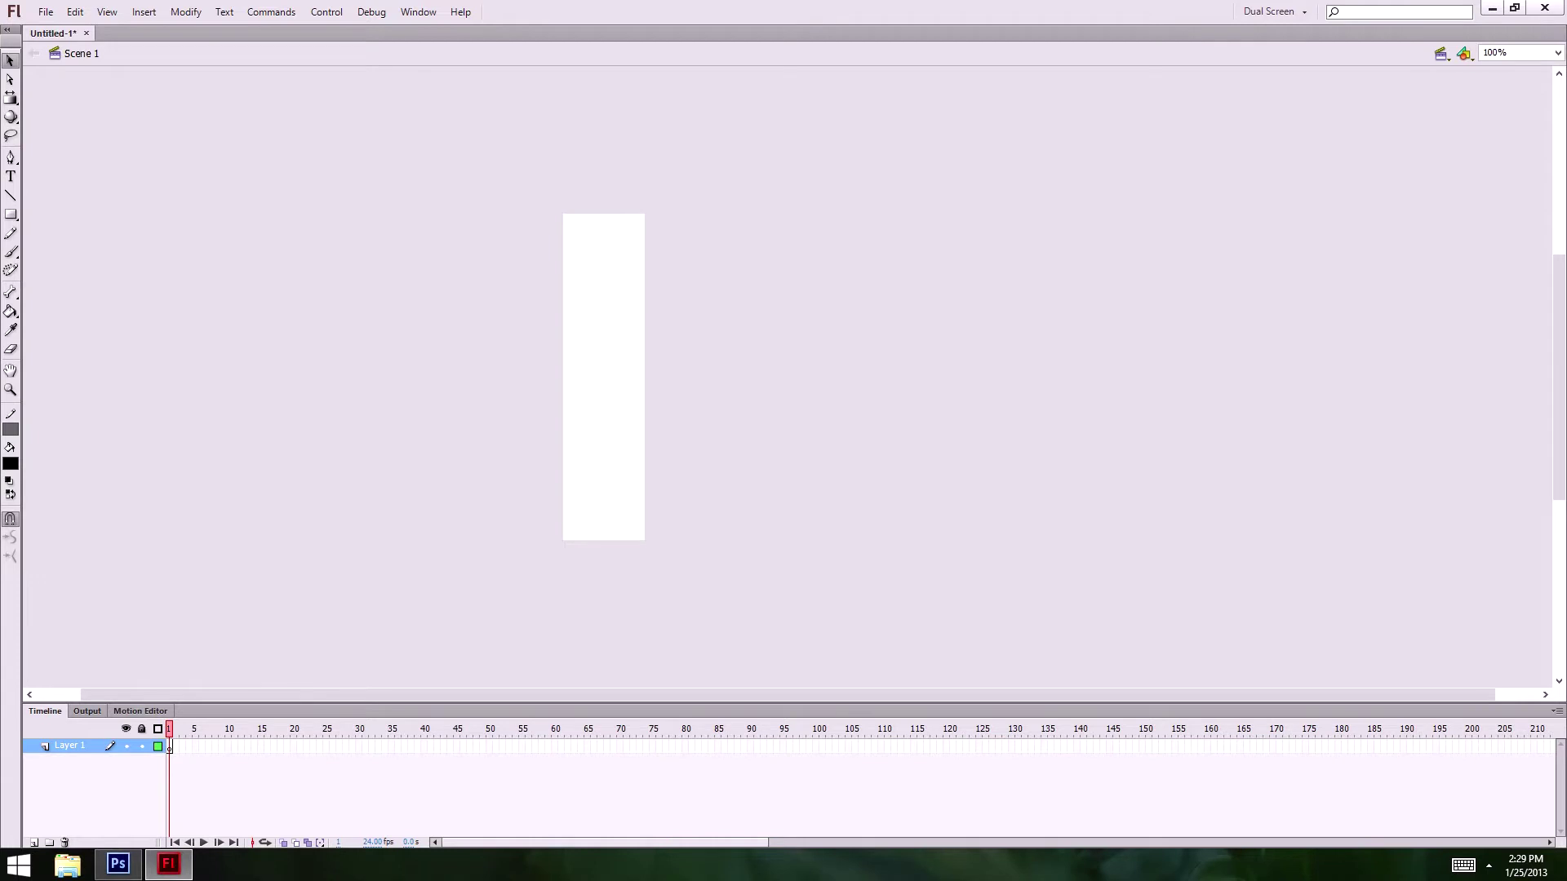
key("Return")
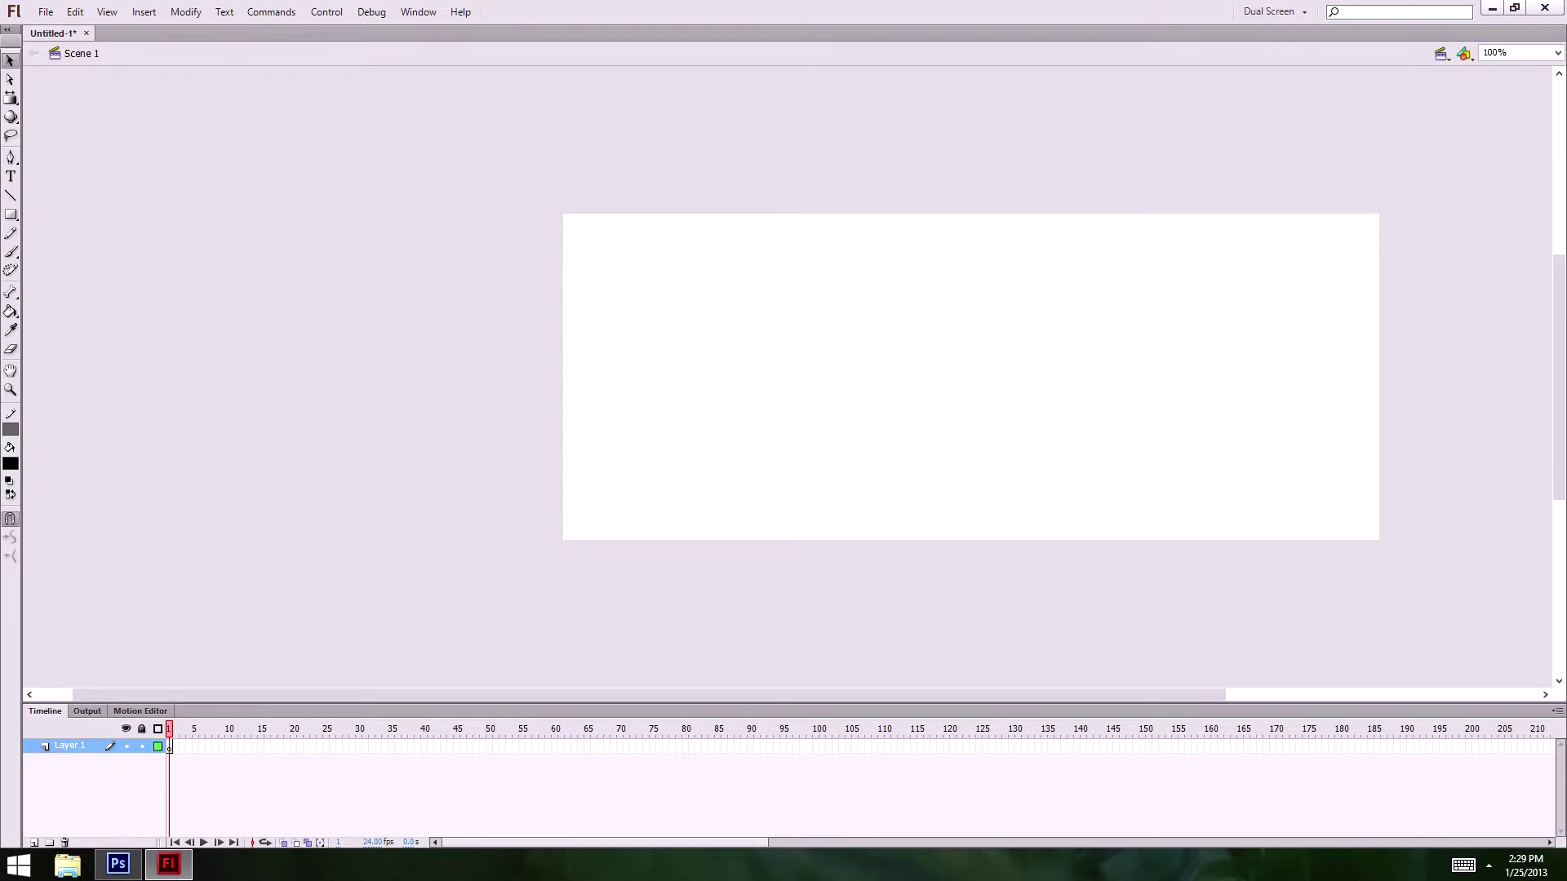
key("Return")
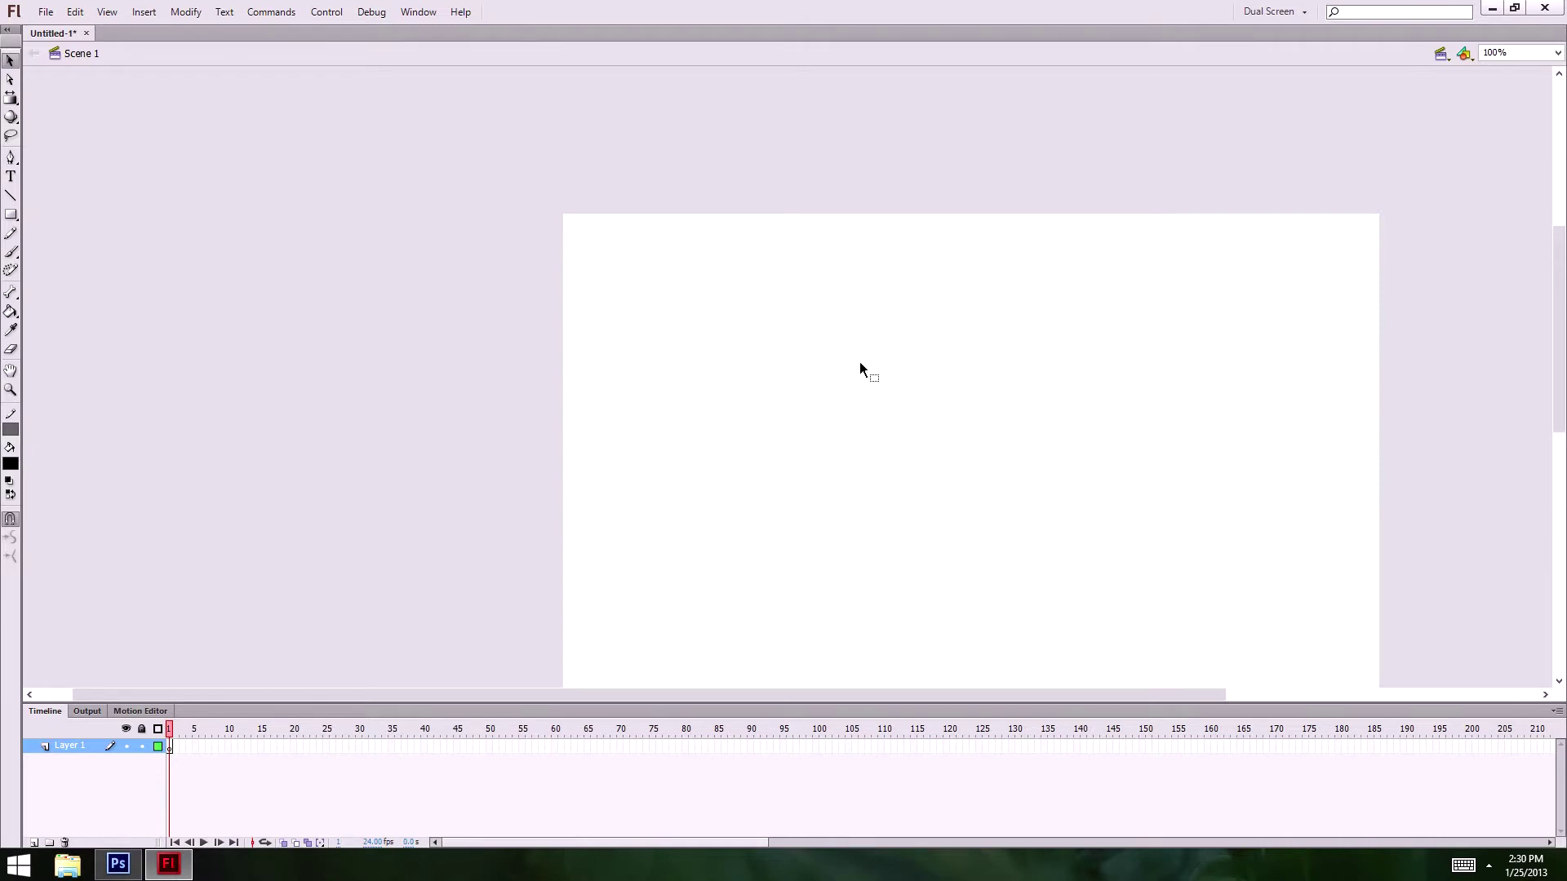
left_click_drag(1031, 444, 898, 325)
left_click_drag(816, 690, 805, 726)
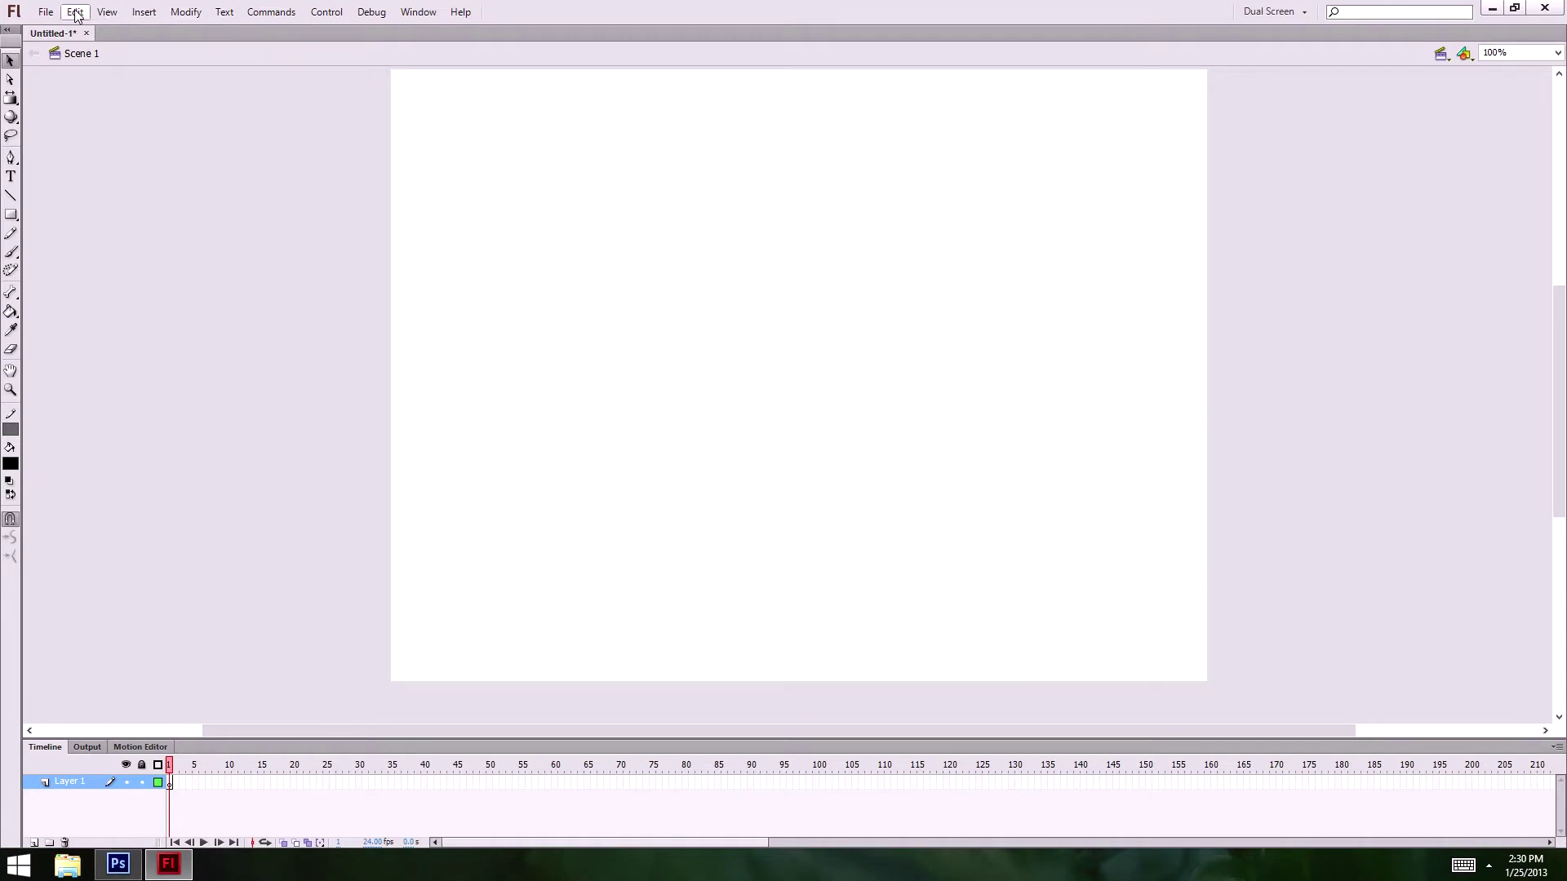
- Show the rulers and place a vertical guide at about 500 px and a horizontal guide at about 150 px
left_click(107, 12)
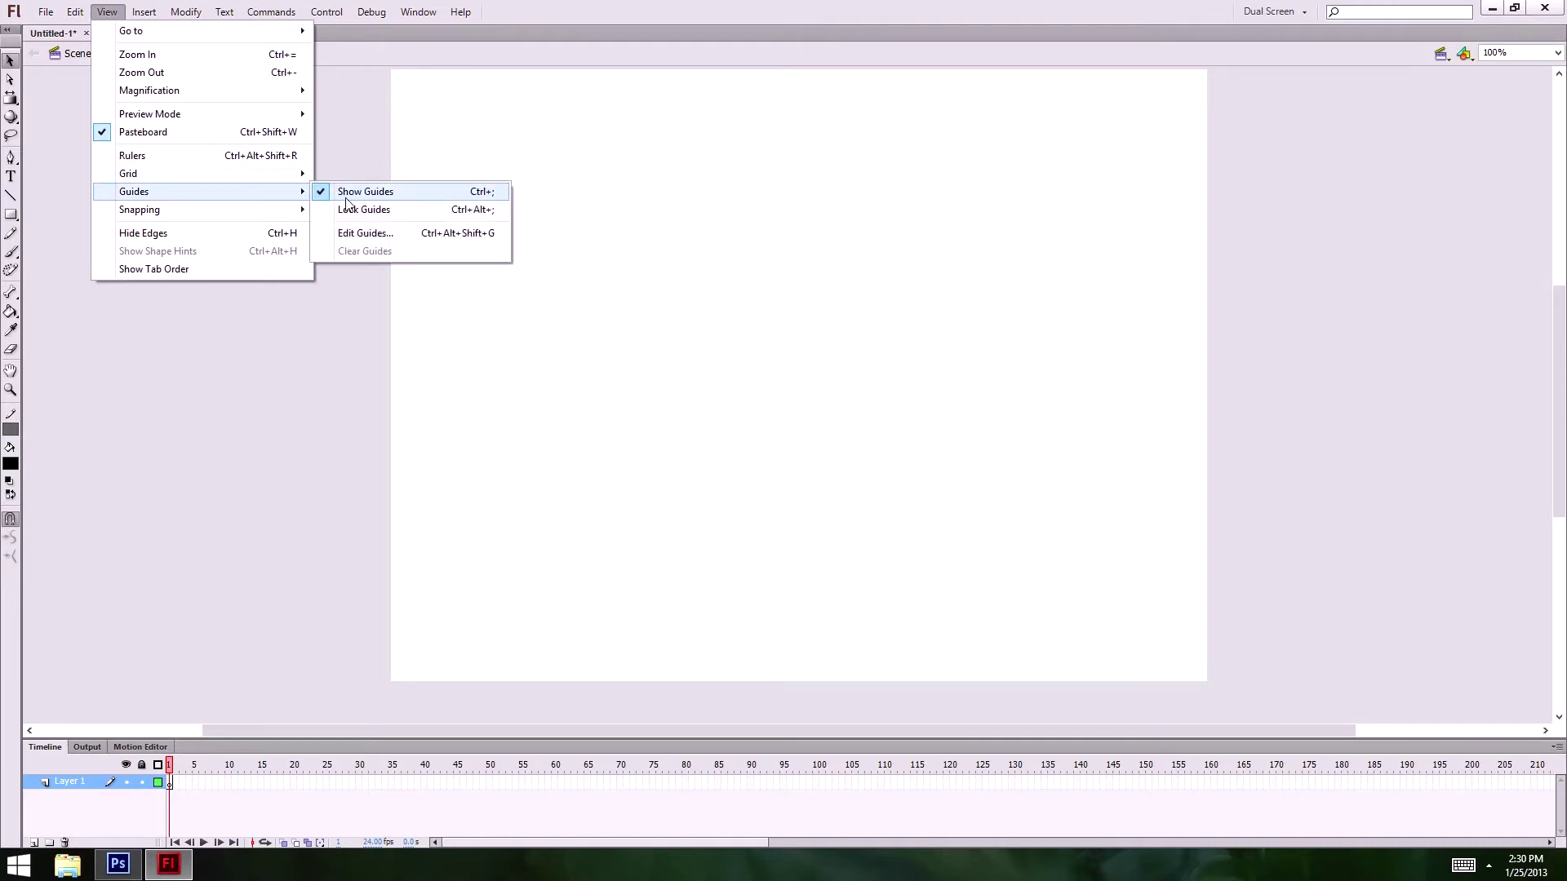
left_click(173, 156)
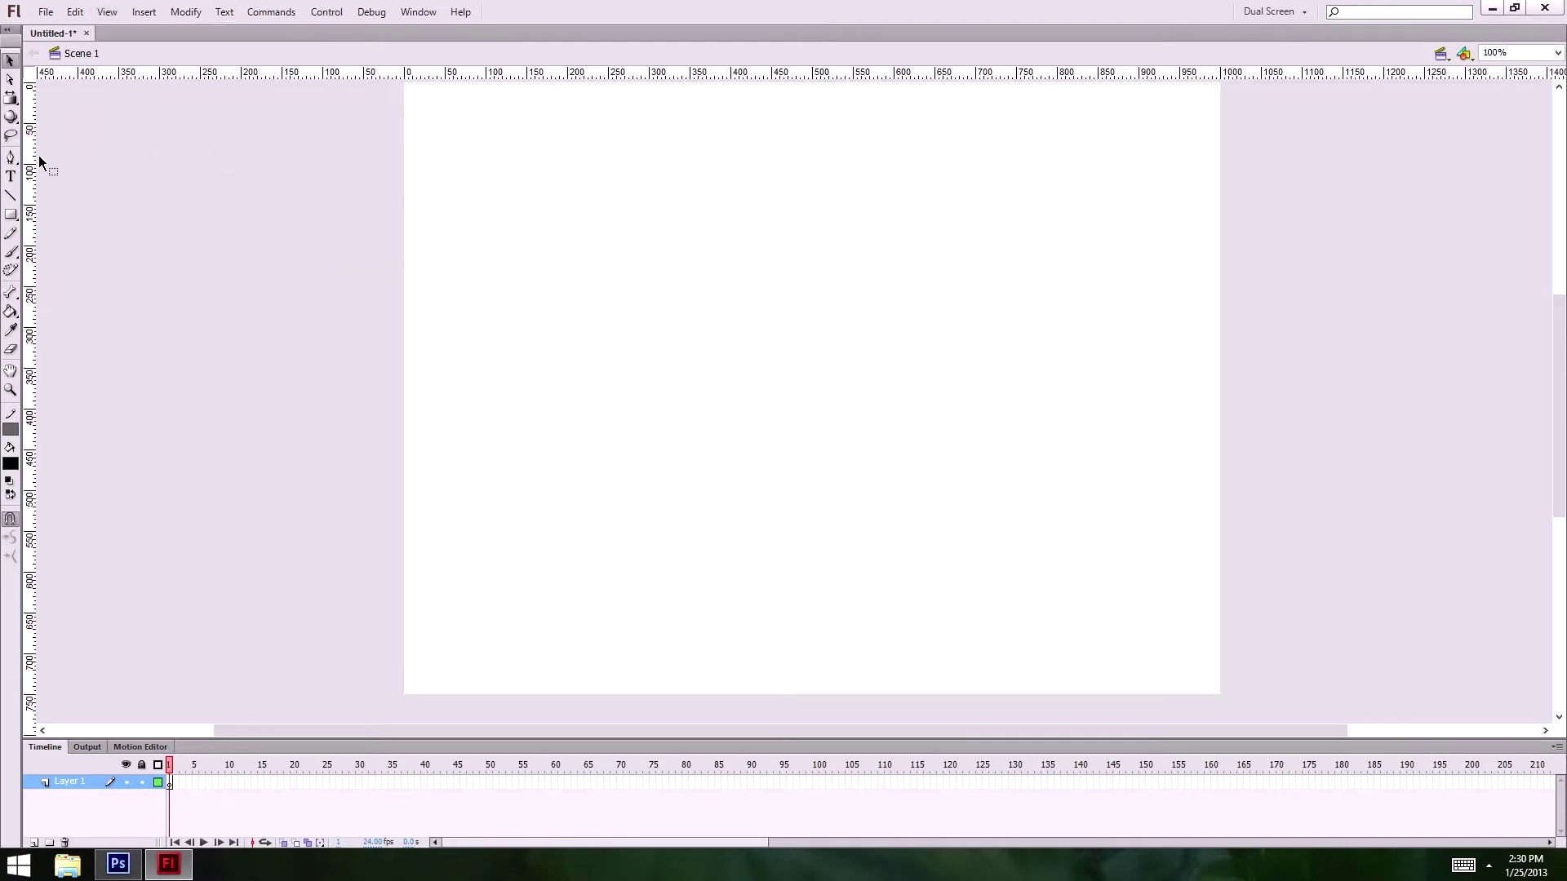
left_click_drag(29, 158, 812, 141)
left_click_drag(471, 76, 379, 206)
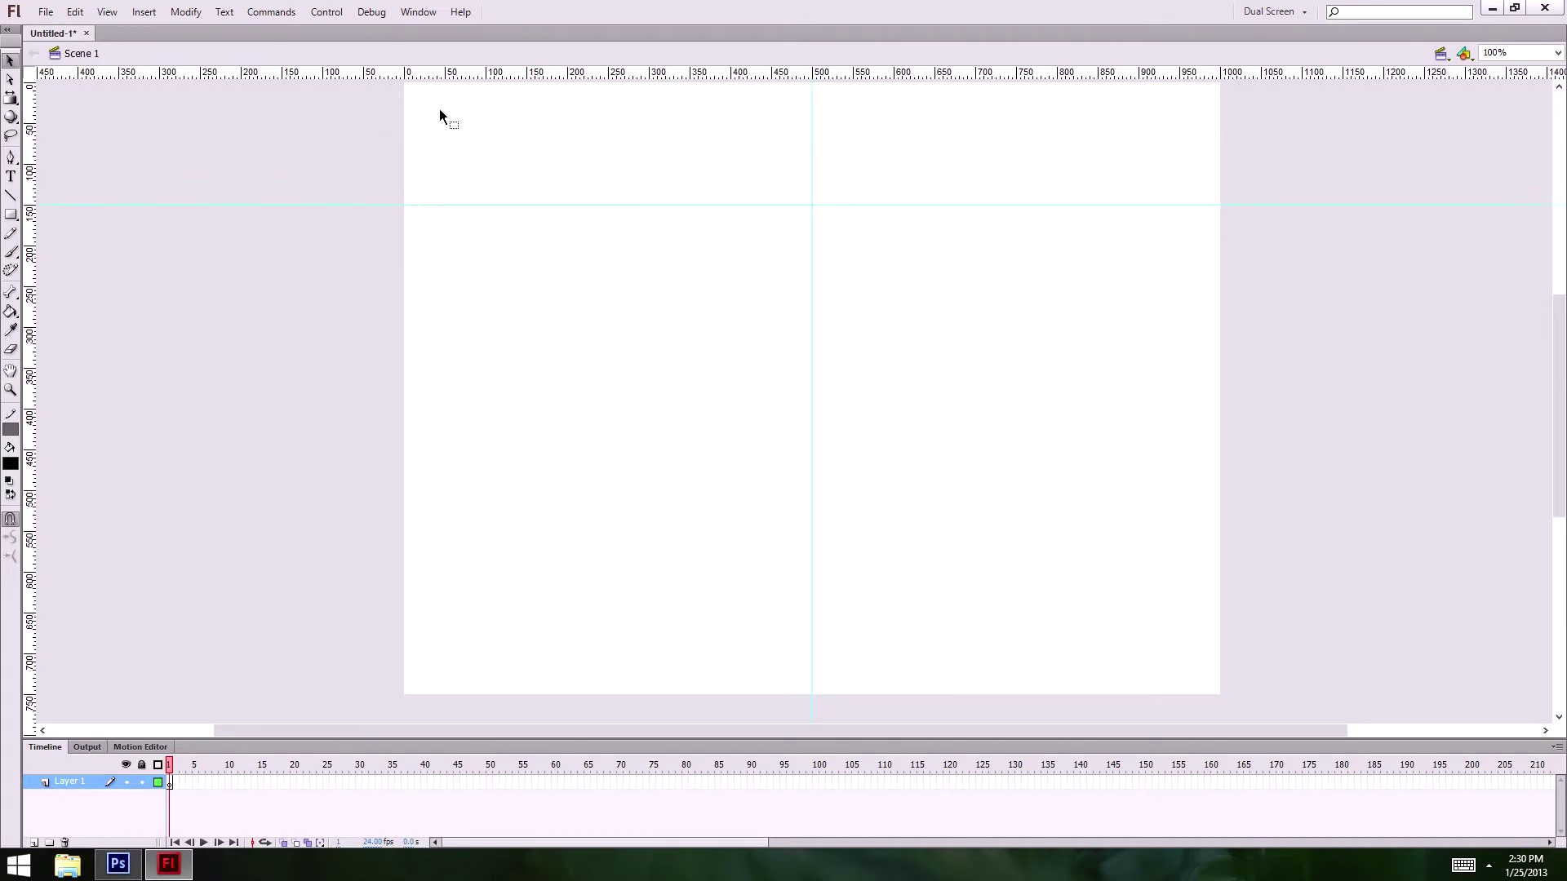
- Add a second horizontal guide at about 600 px across the lower part of the stage and hide the rulers
left_click_drag(445, 78, 408, 614)
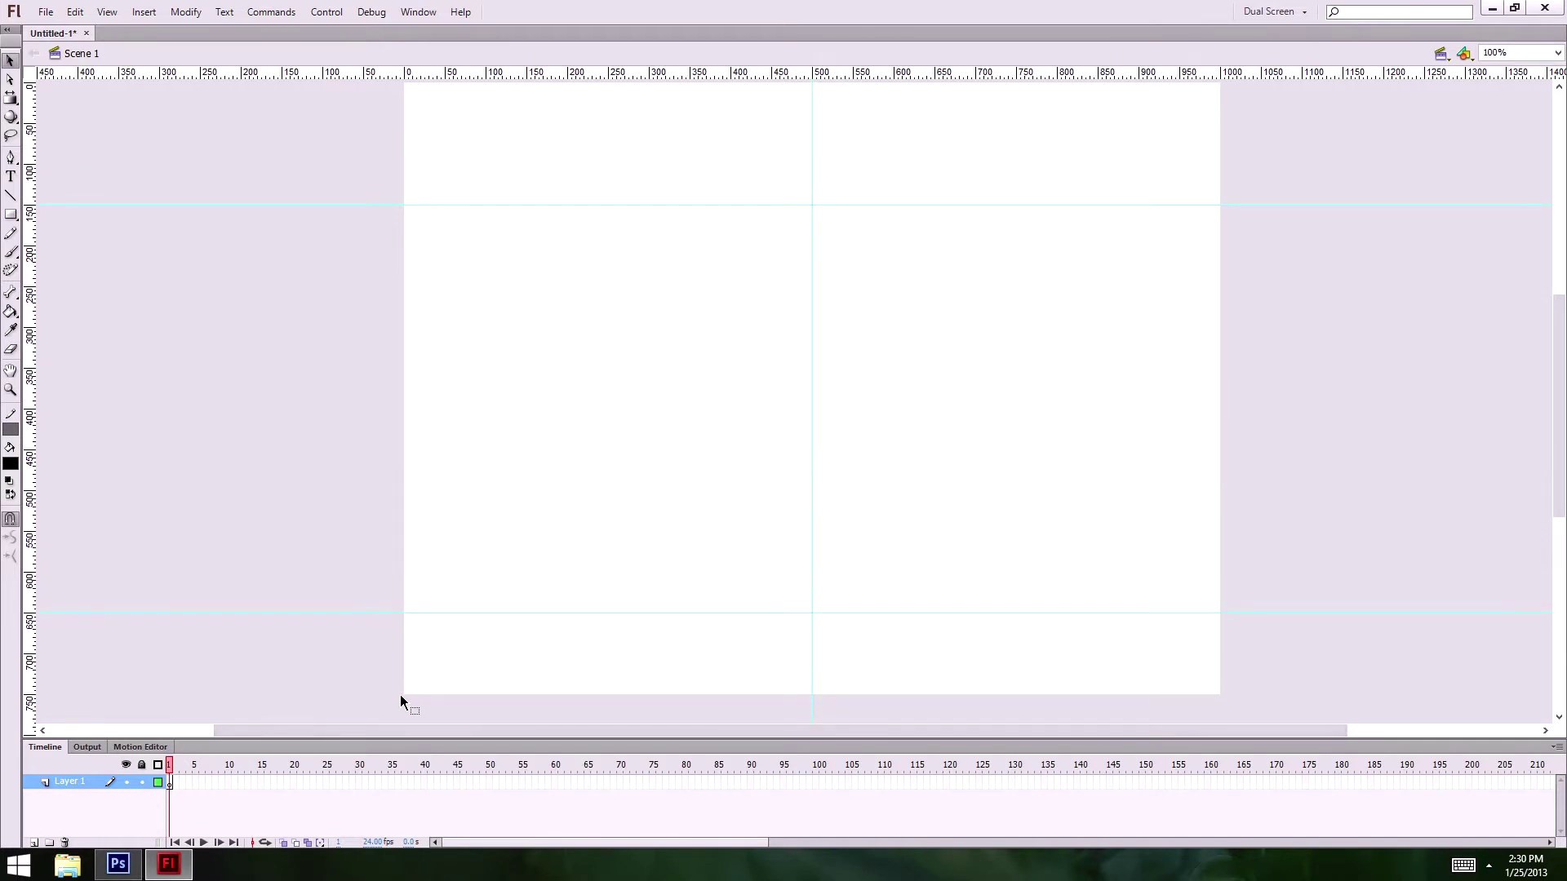
left_click_drag(273, 614, 276, 576)
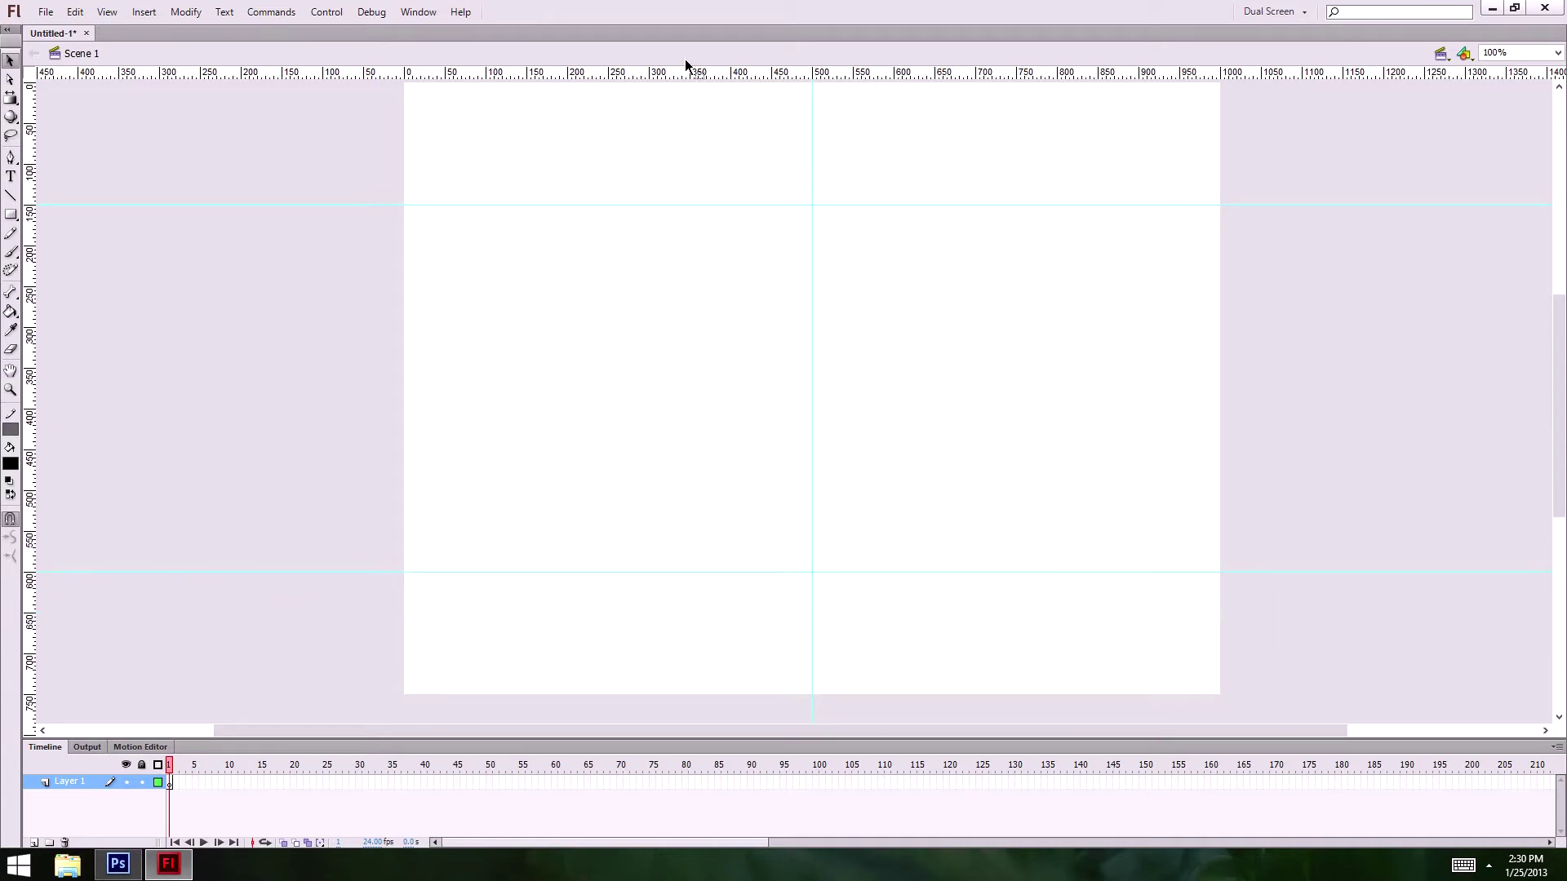
mouse_move(392, 419)
left_mouse_down()
mouse_move(406, 447)
mouse_move(402, 435)
left_mouse_up()
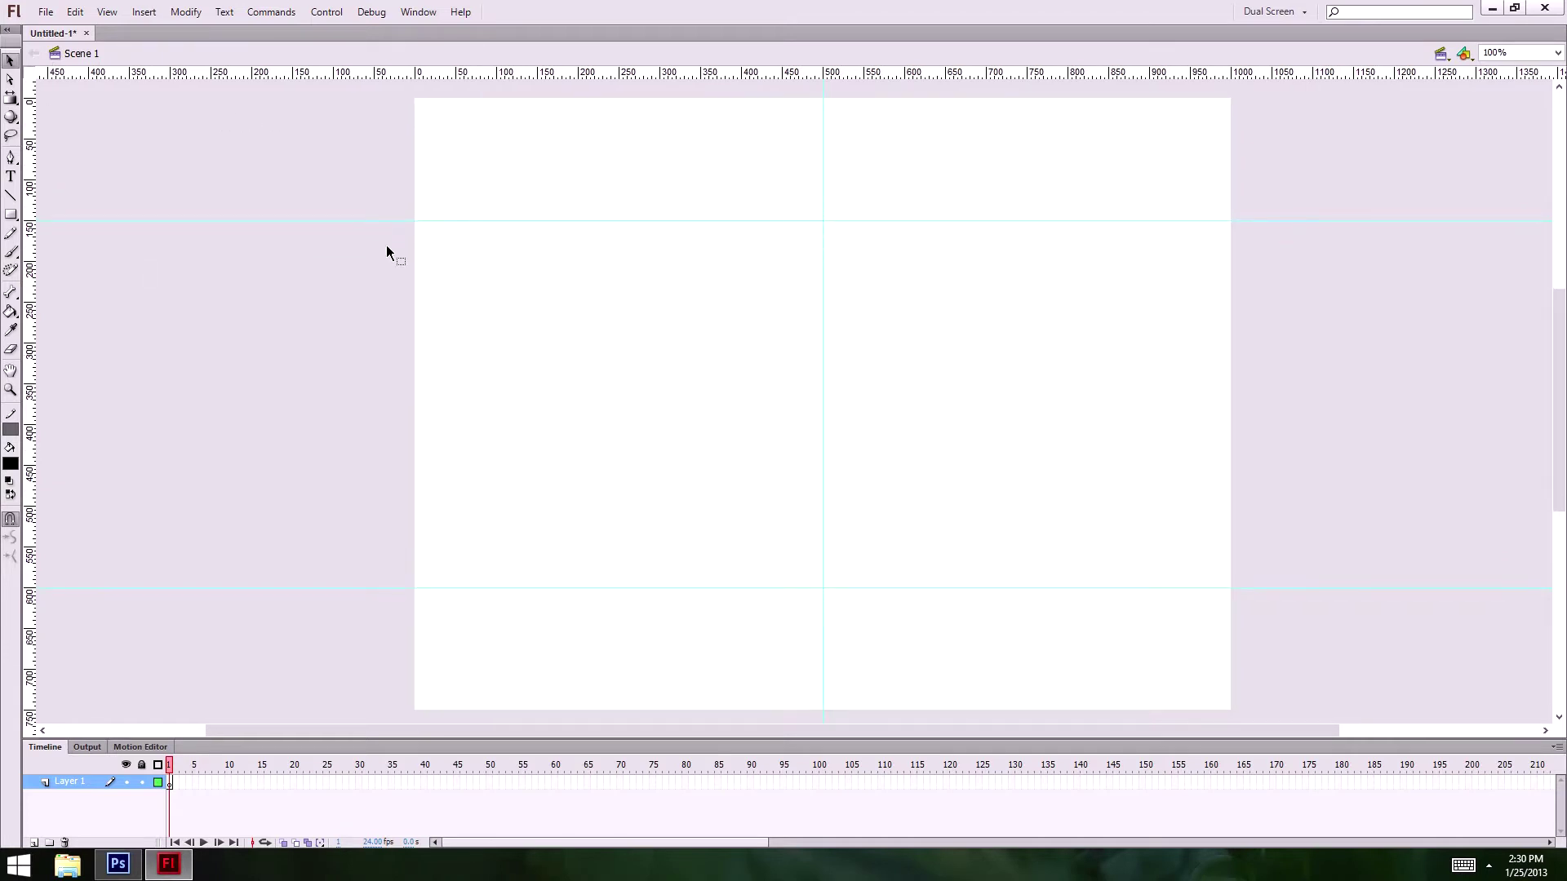
left_click(107, 11)
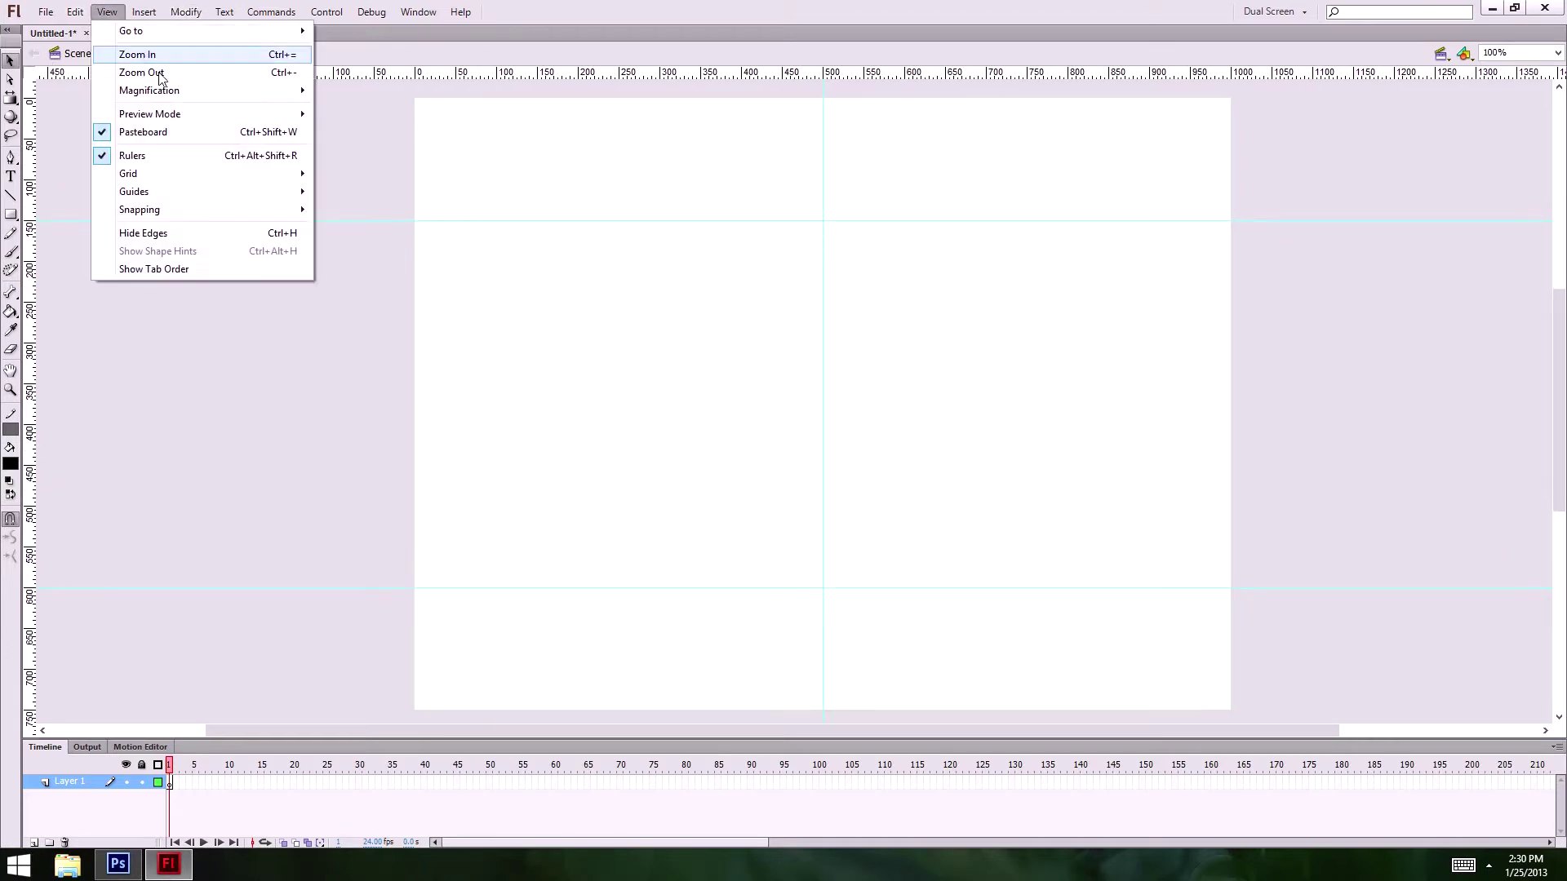
left_click(202, 155)
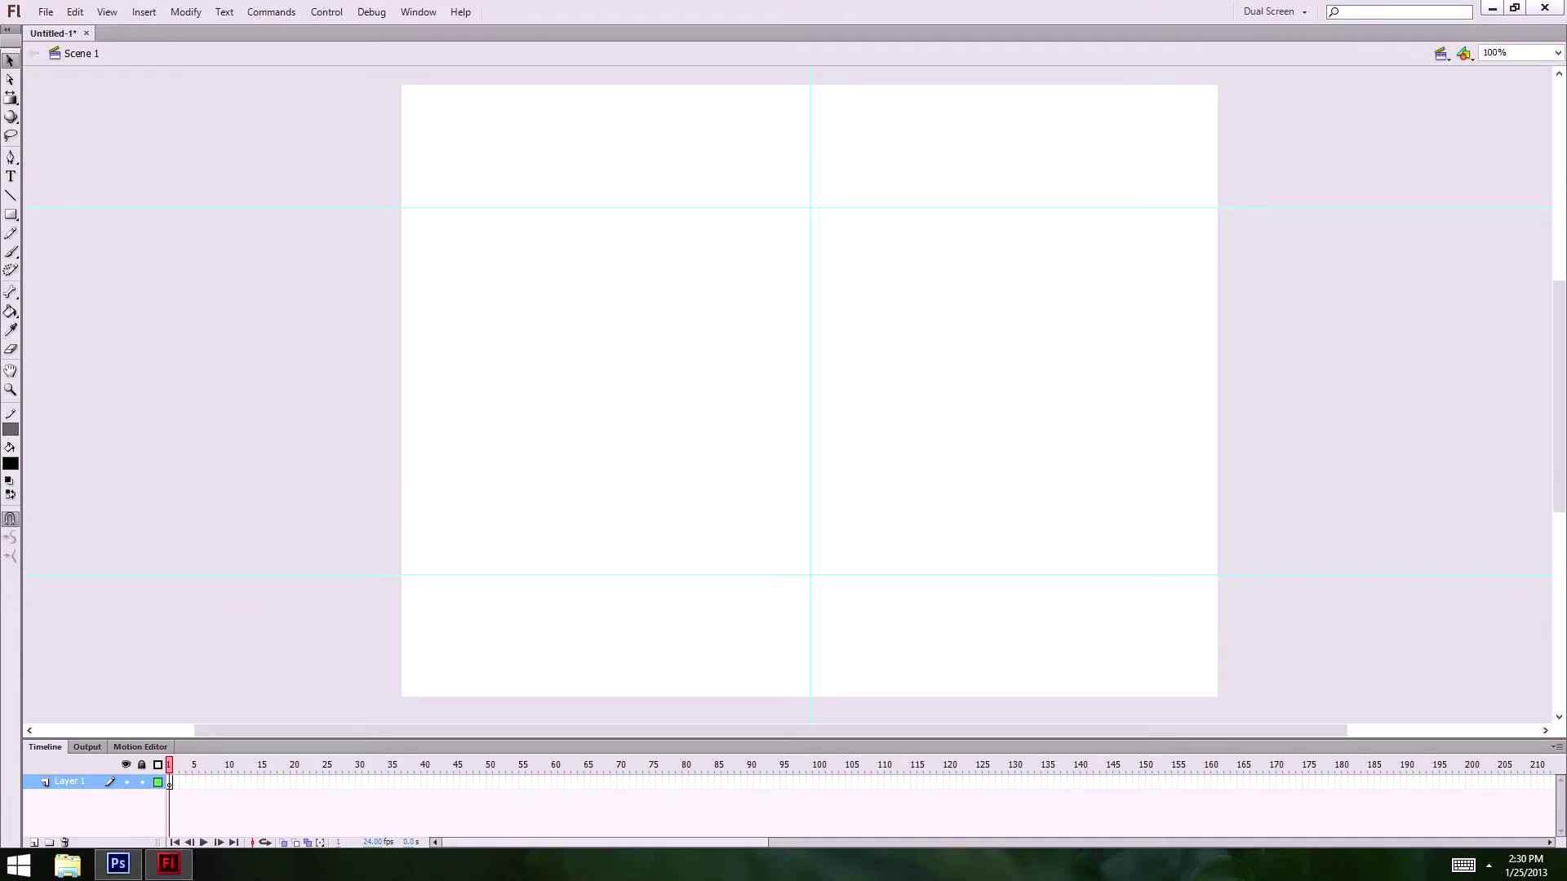
- Make the stage colour black and draw a black rectangle without a stroke covering the whole stage
key("ctrl+v")
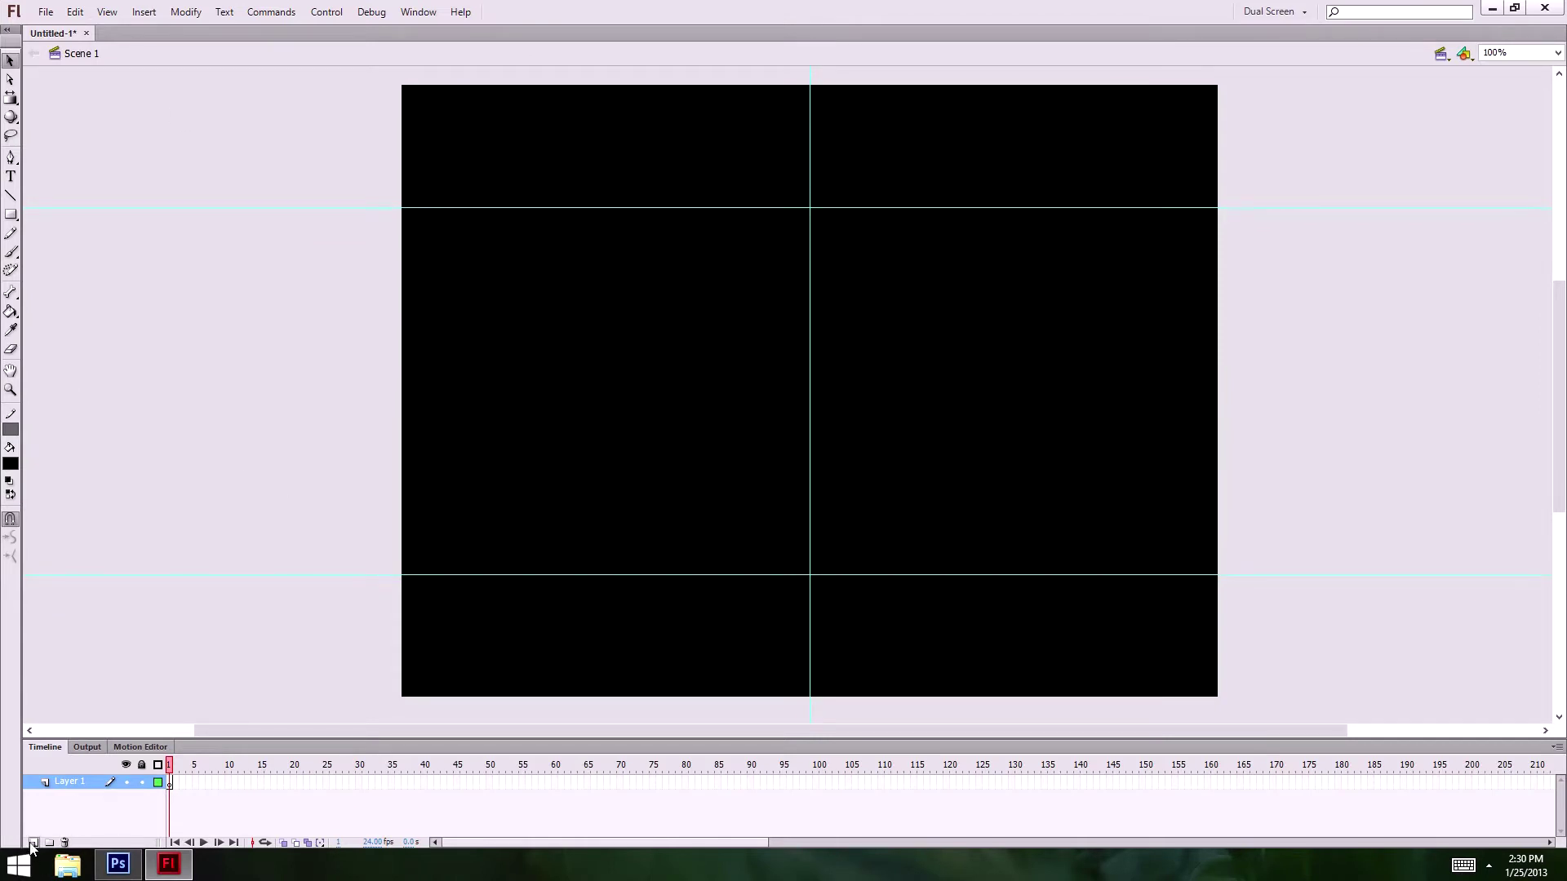
left_click(10, 214)
left_click(10, 433)
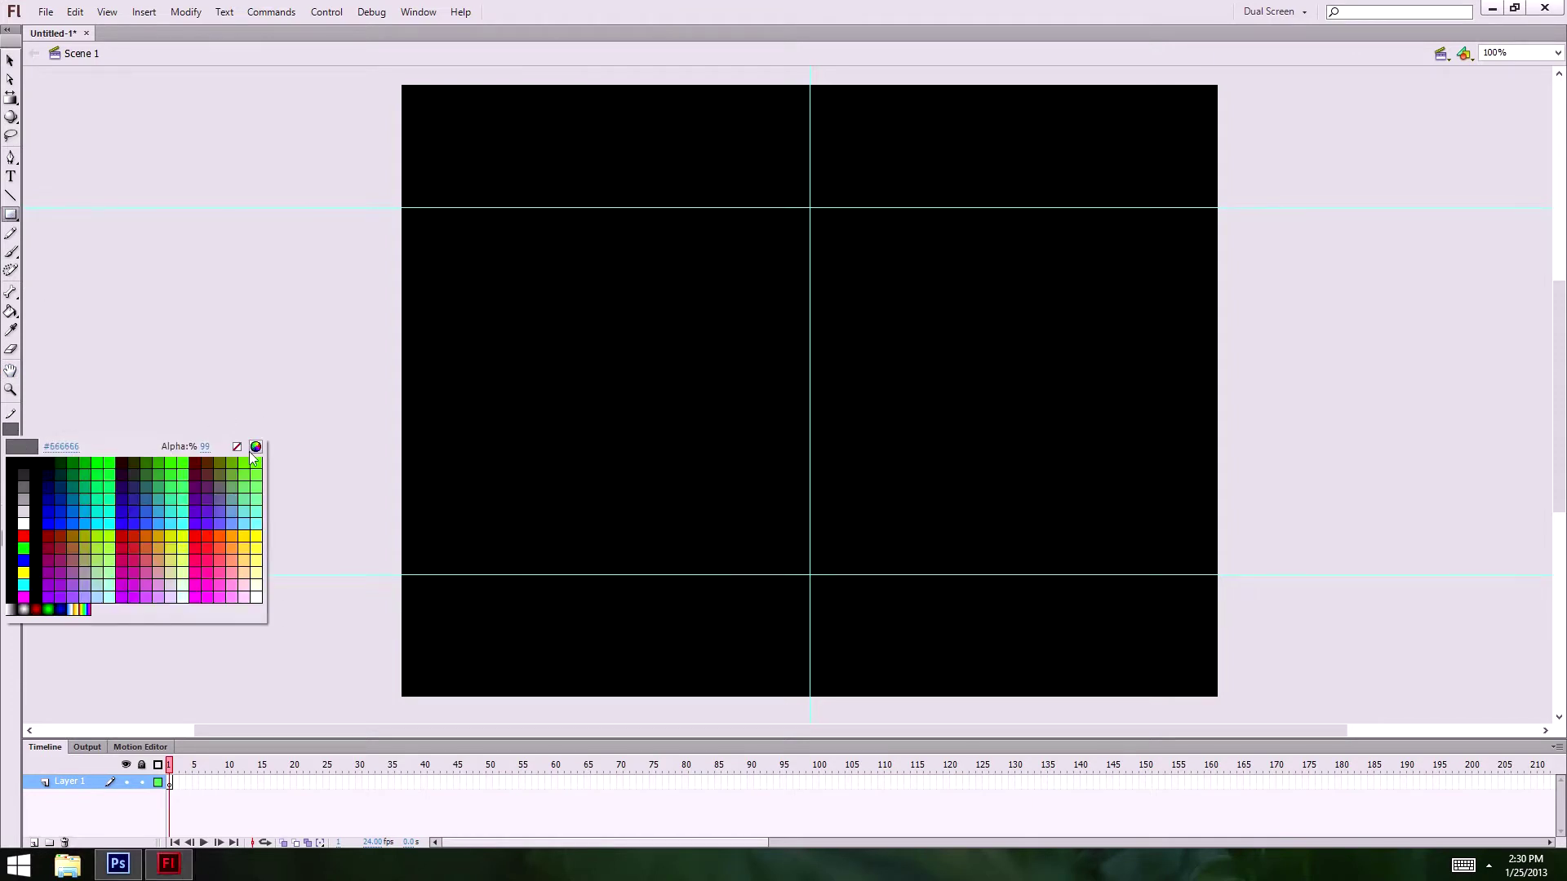
left_click(245, 443)
left_click_drag(401, 85, 1218, 696)
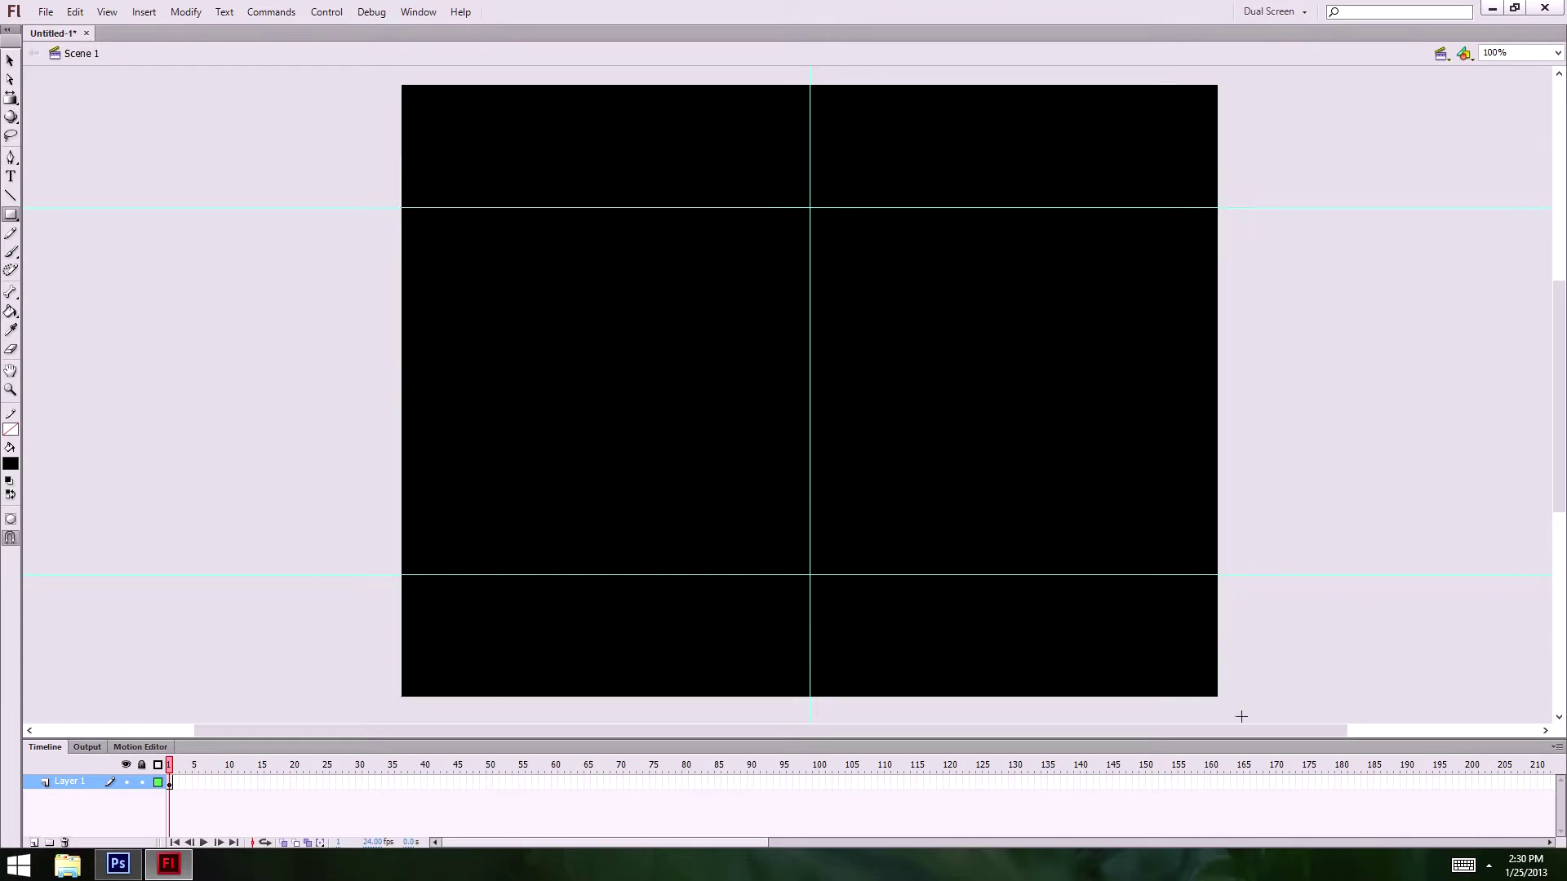
- Convert the full-stage rectangle to a movie clip symbol named bg
left_click(10, 60)
left_click(892, 488)
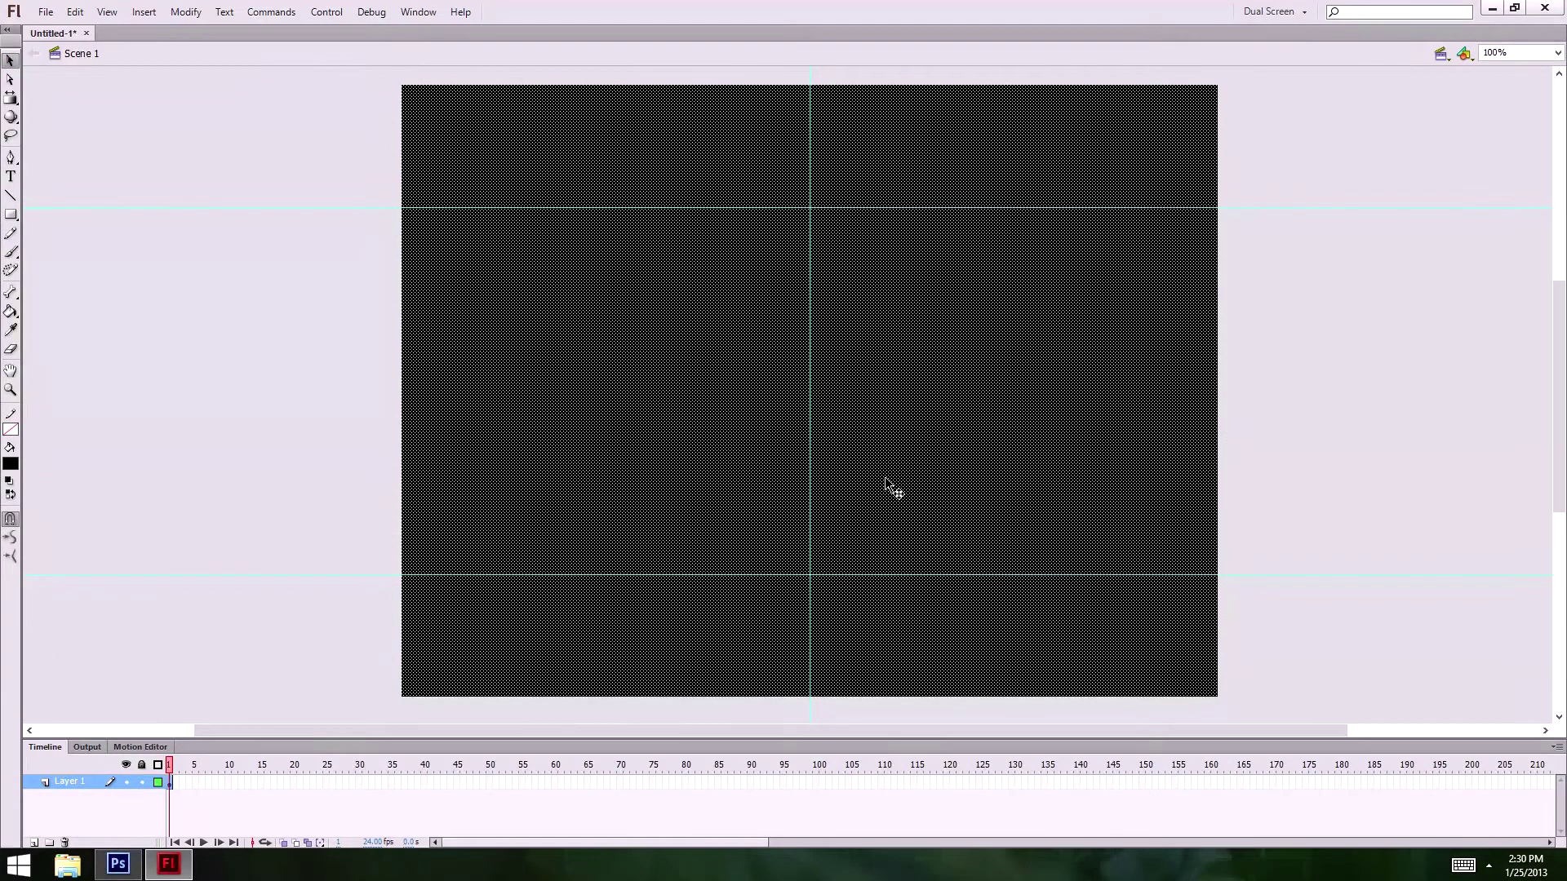
key("F8")
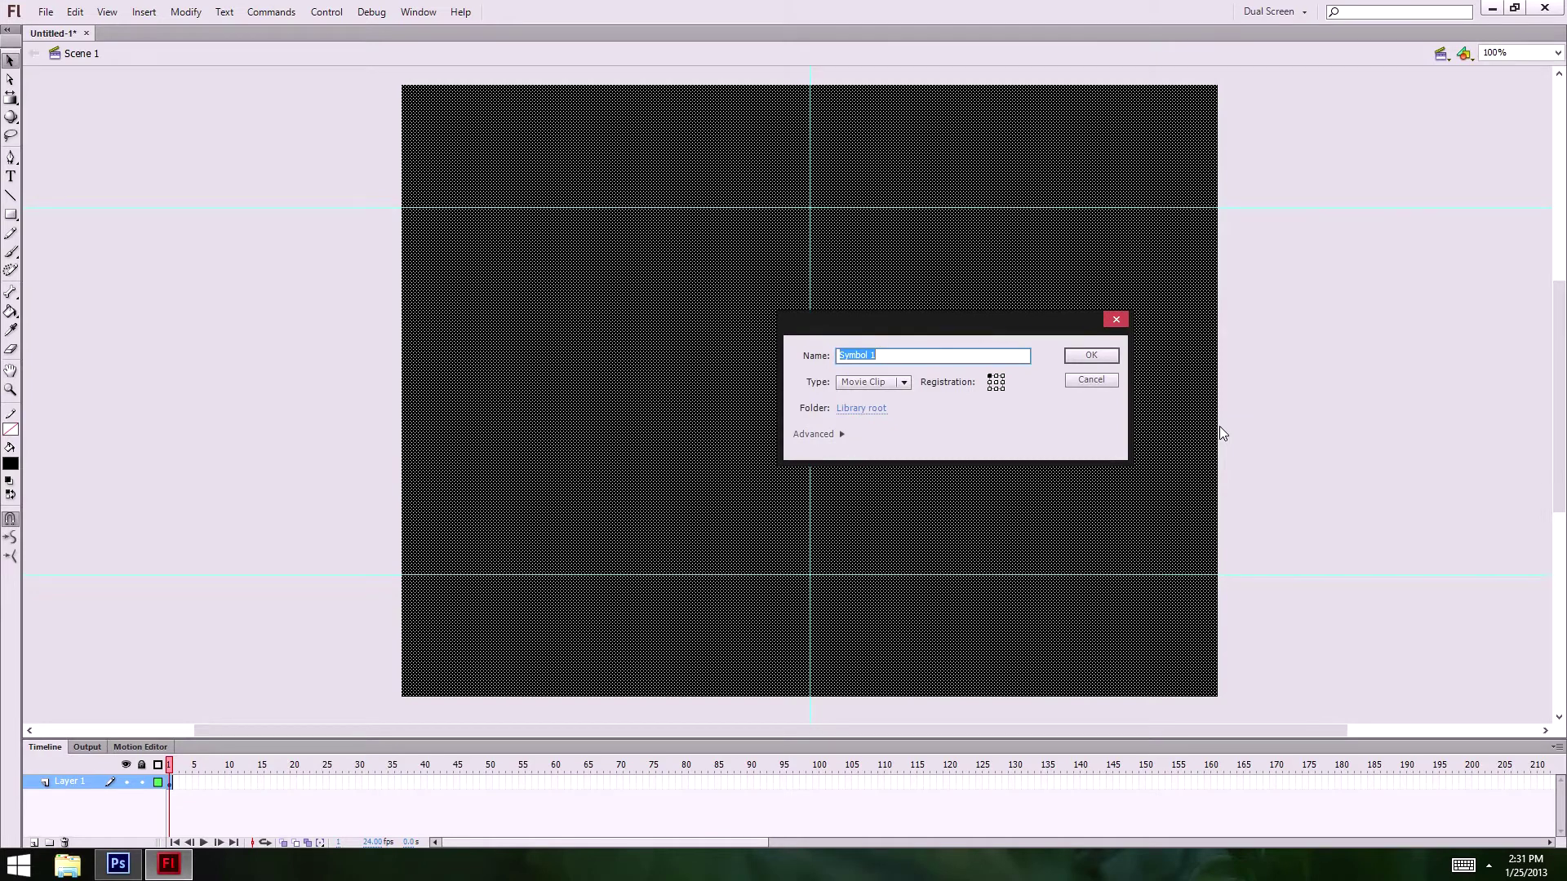
type("bg")
key("Return")
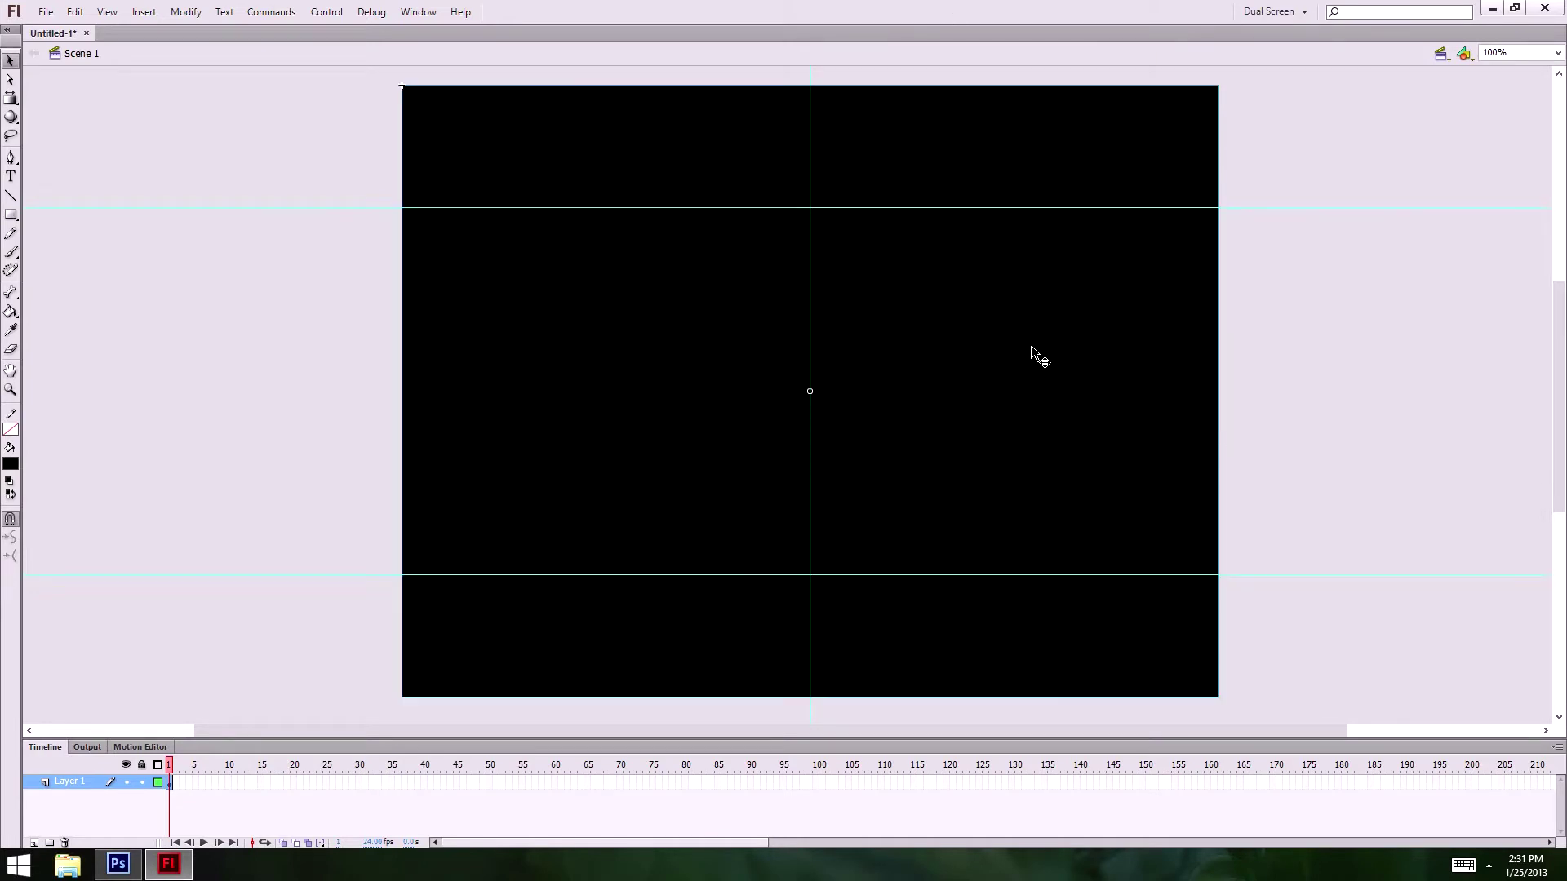
- Open the bg symbol for editing, add two new layers above Layer 1 and make Layer 1 active
double_click(1052, 429)
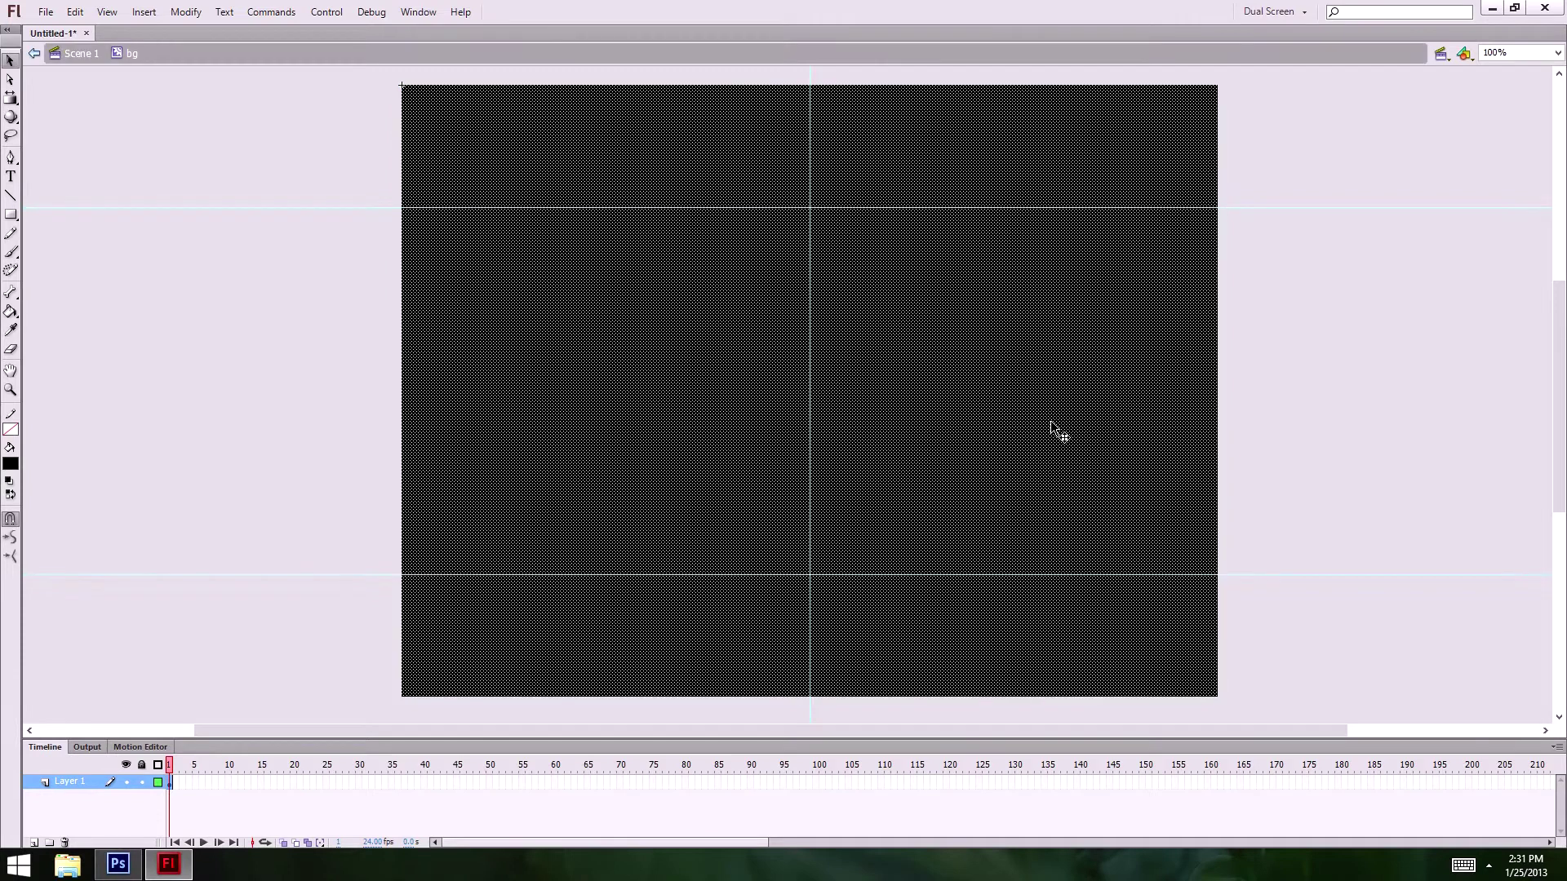
left_click(72, 800)
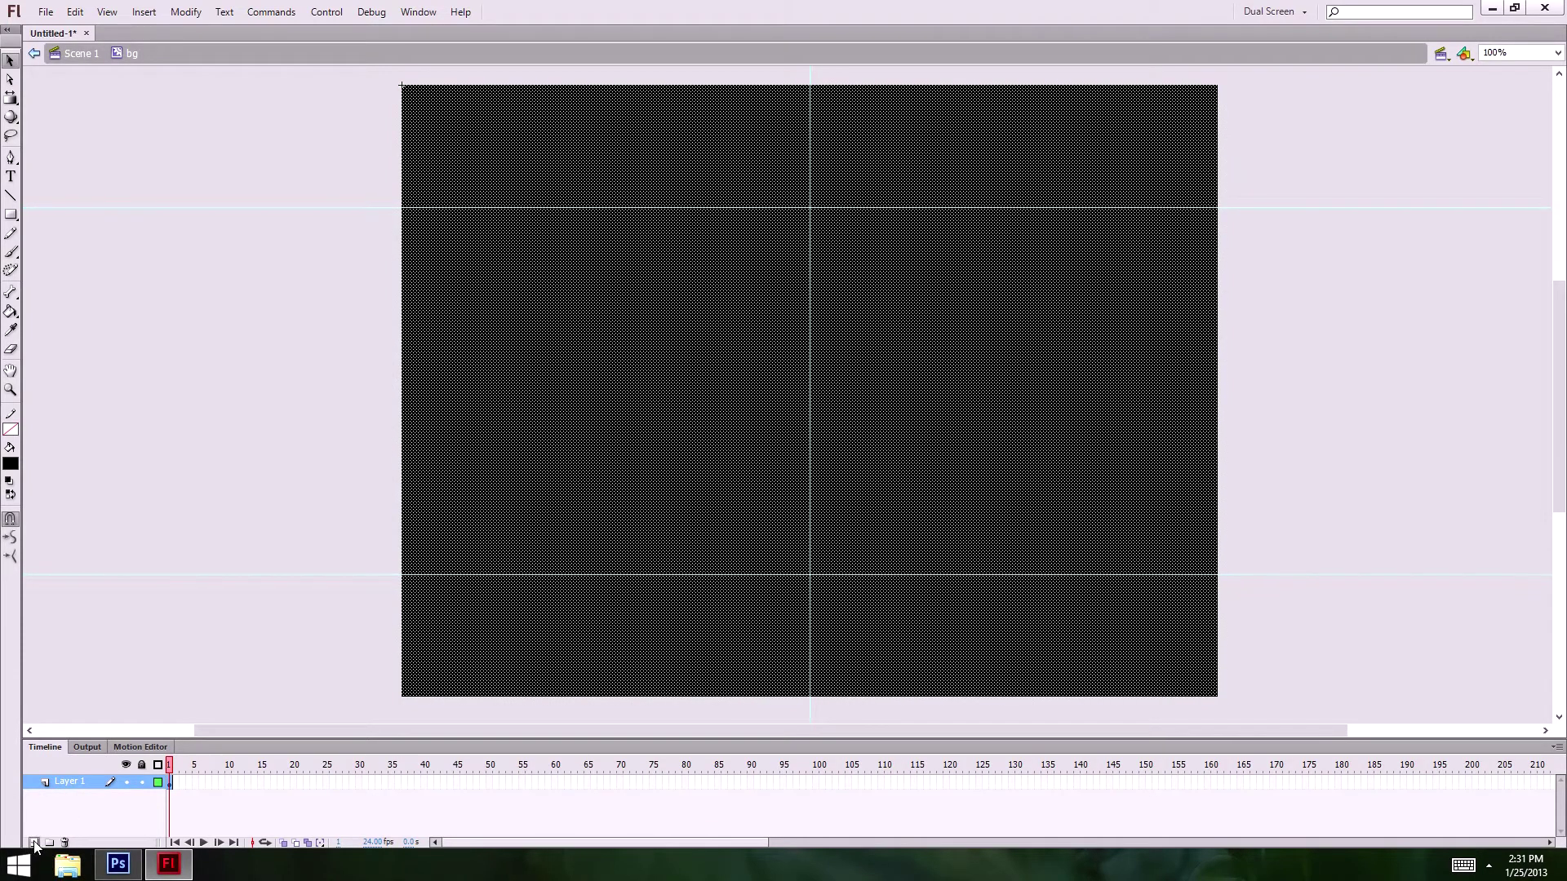
left_click(34, 842)
left_click(33, 842)
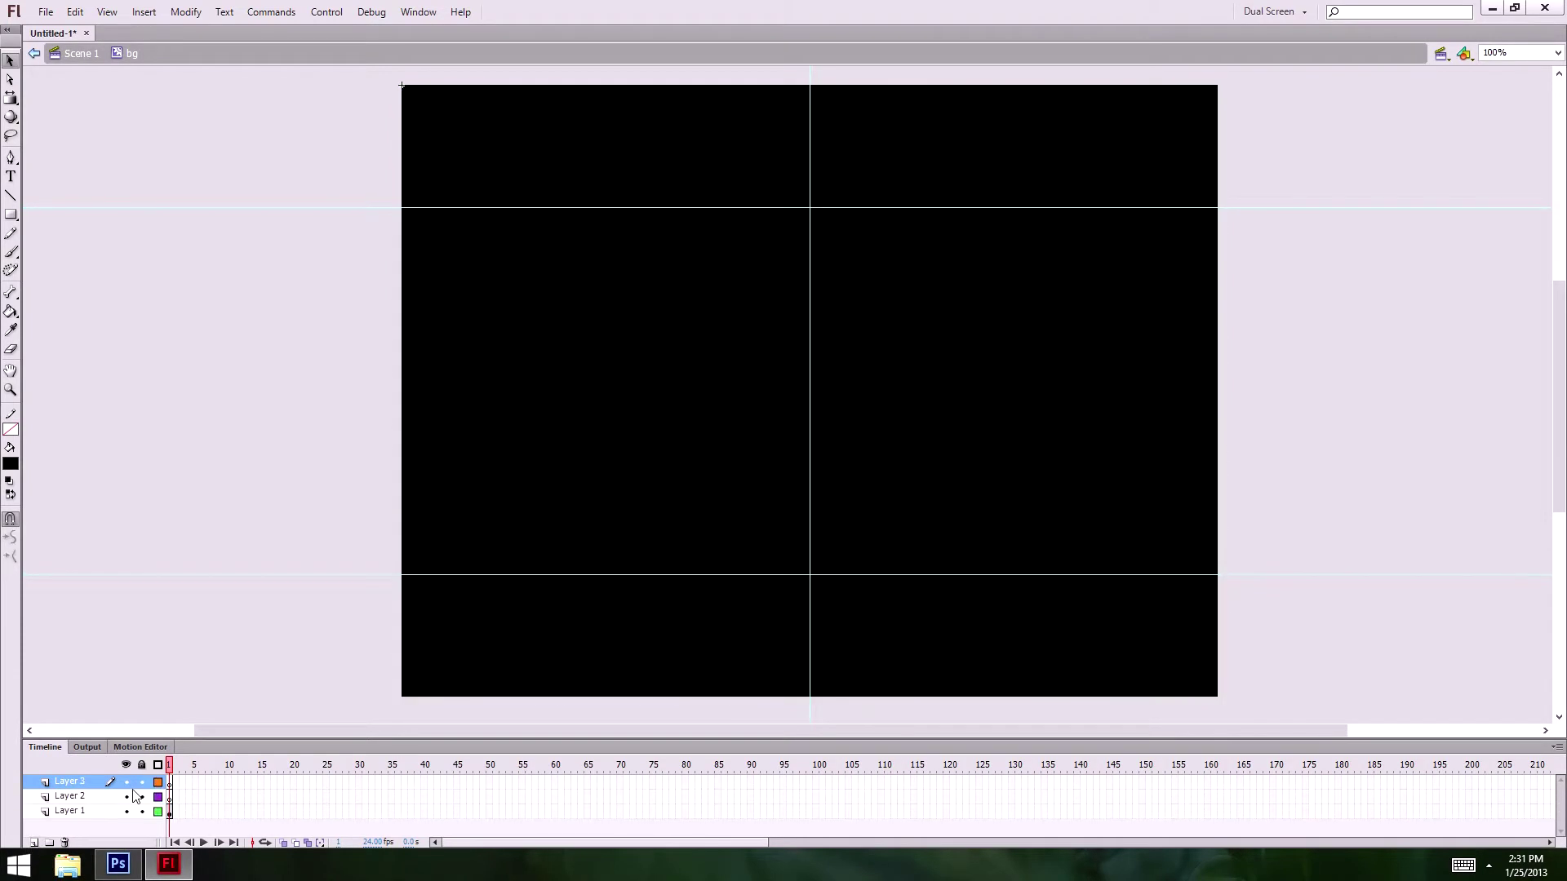
left_click(97, 812)
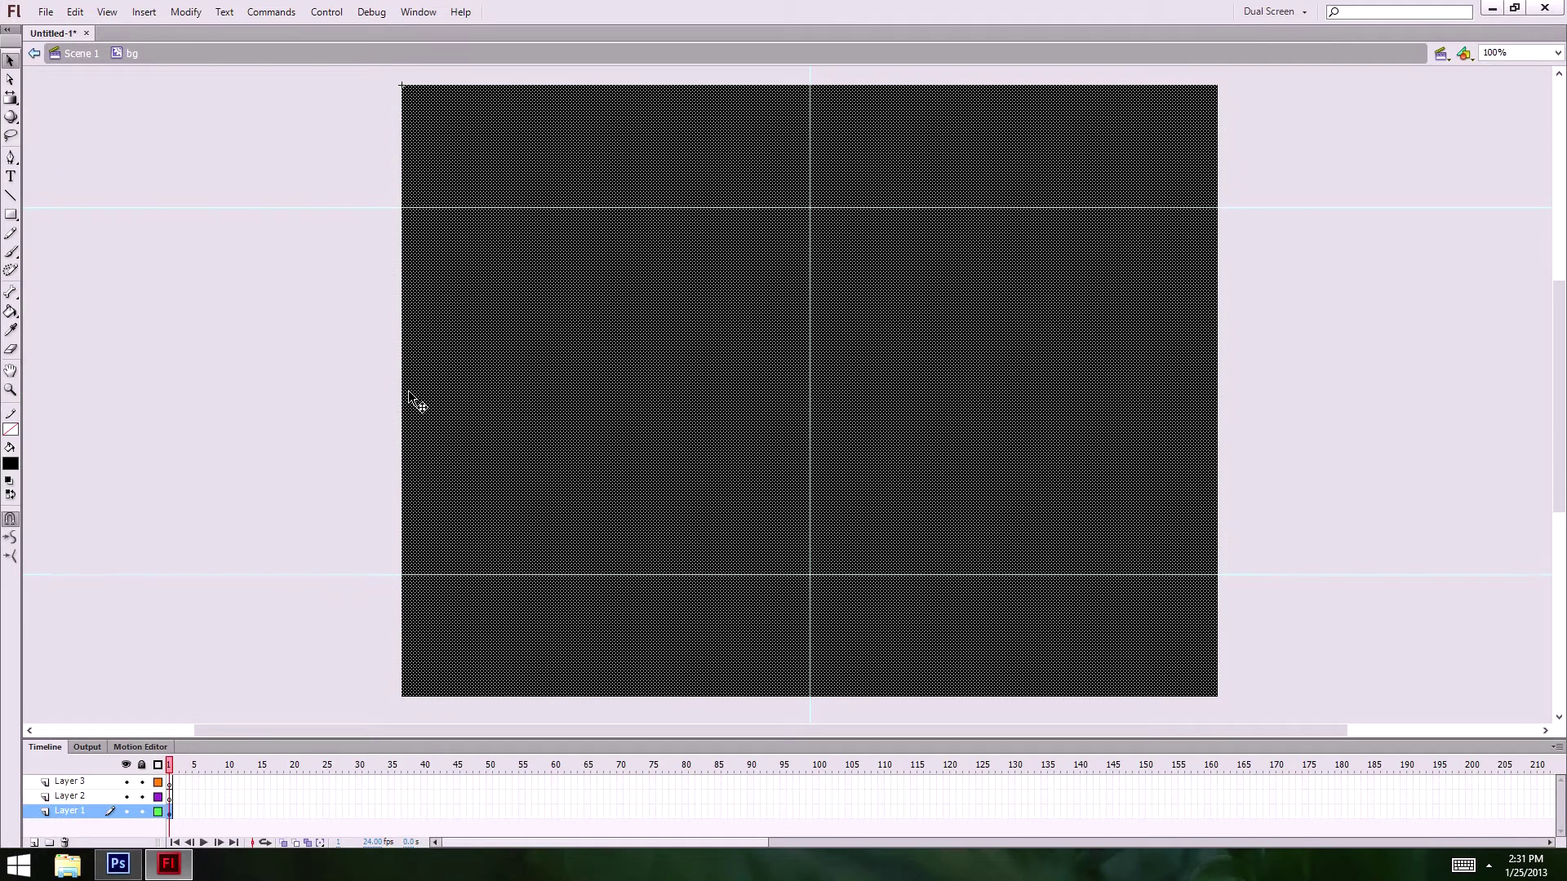
left_click(289, 326)
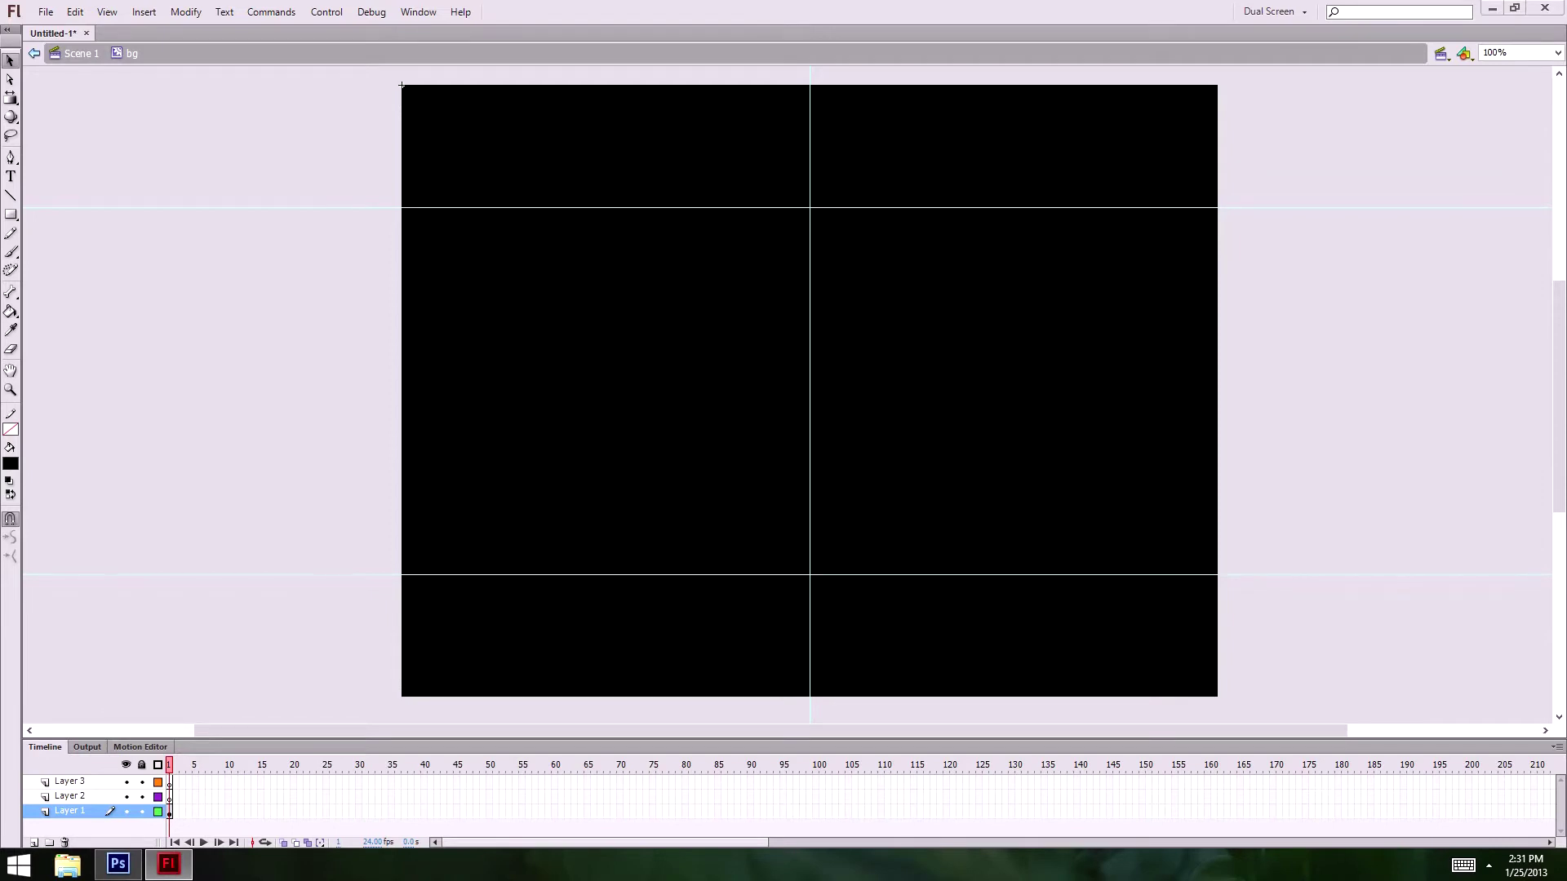
- Switch to File Explorer and select bg-pat.jpg, hex.jpg, paper.jpg and rivet.jpg in the imgs folder
left_click_drag(1565, 233, 803, 88)
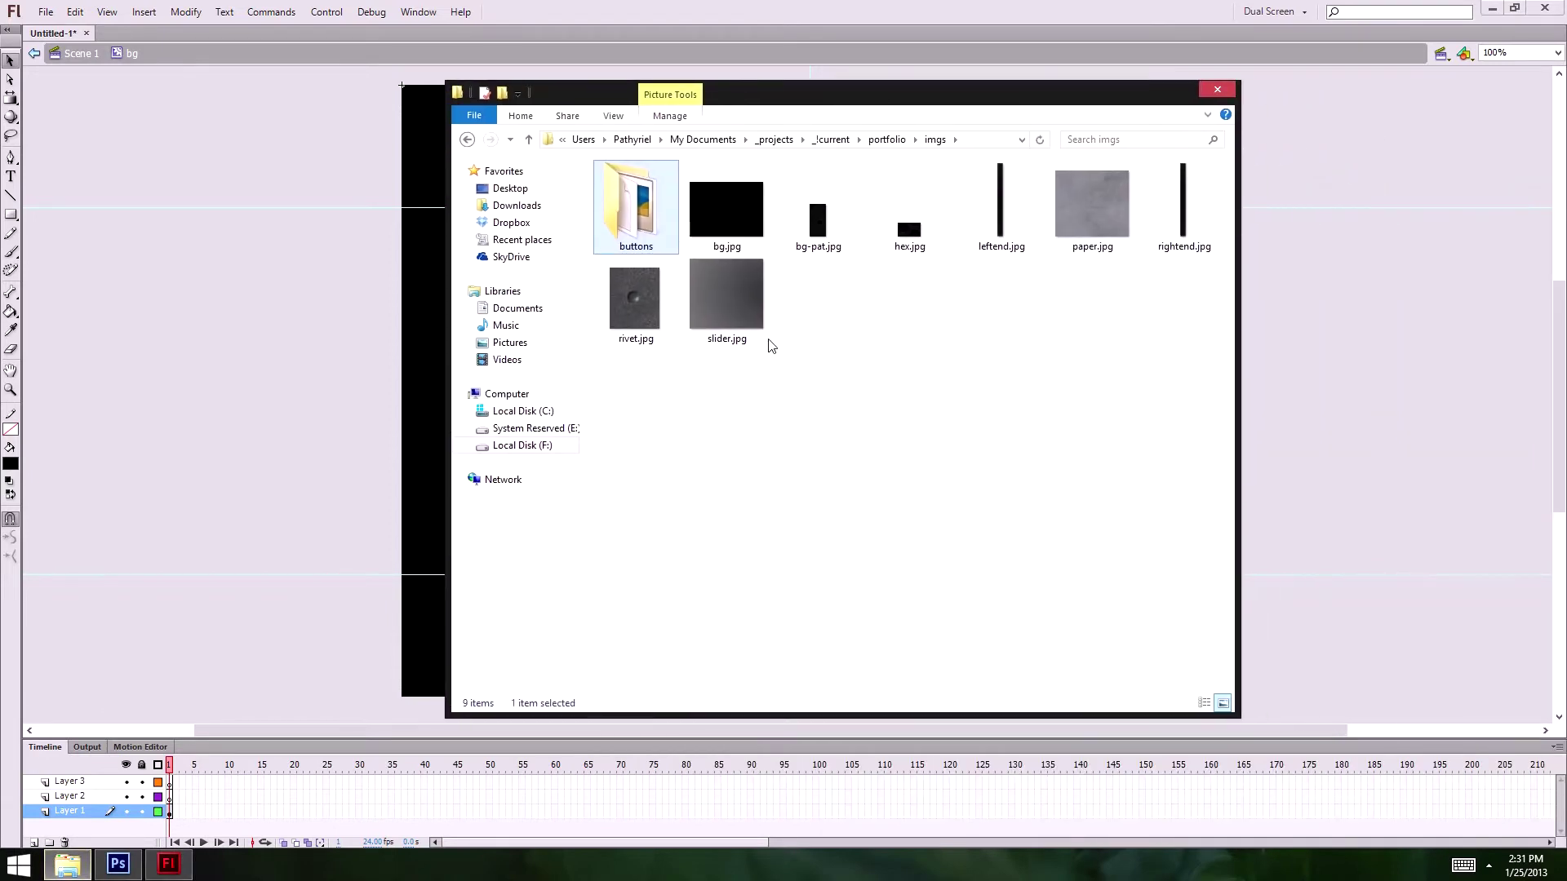
left_click(1070, 371)
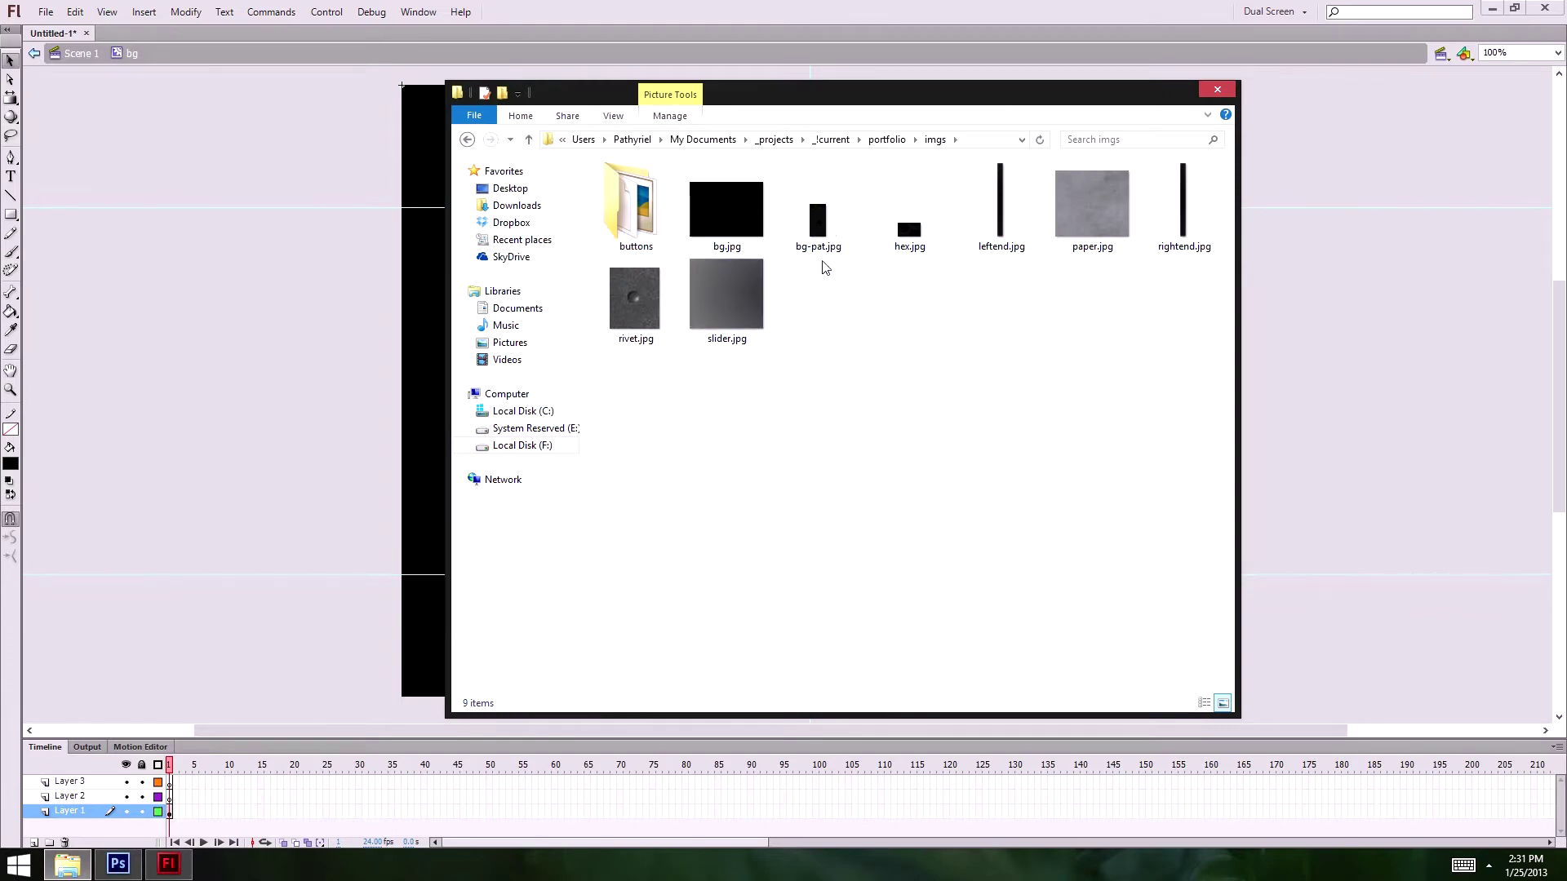
left_click(820, 237)
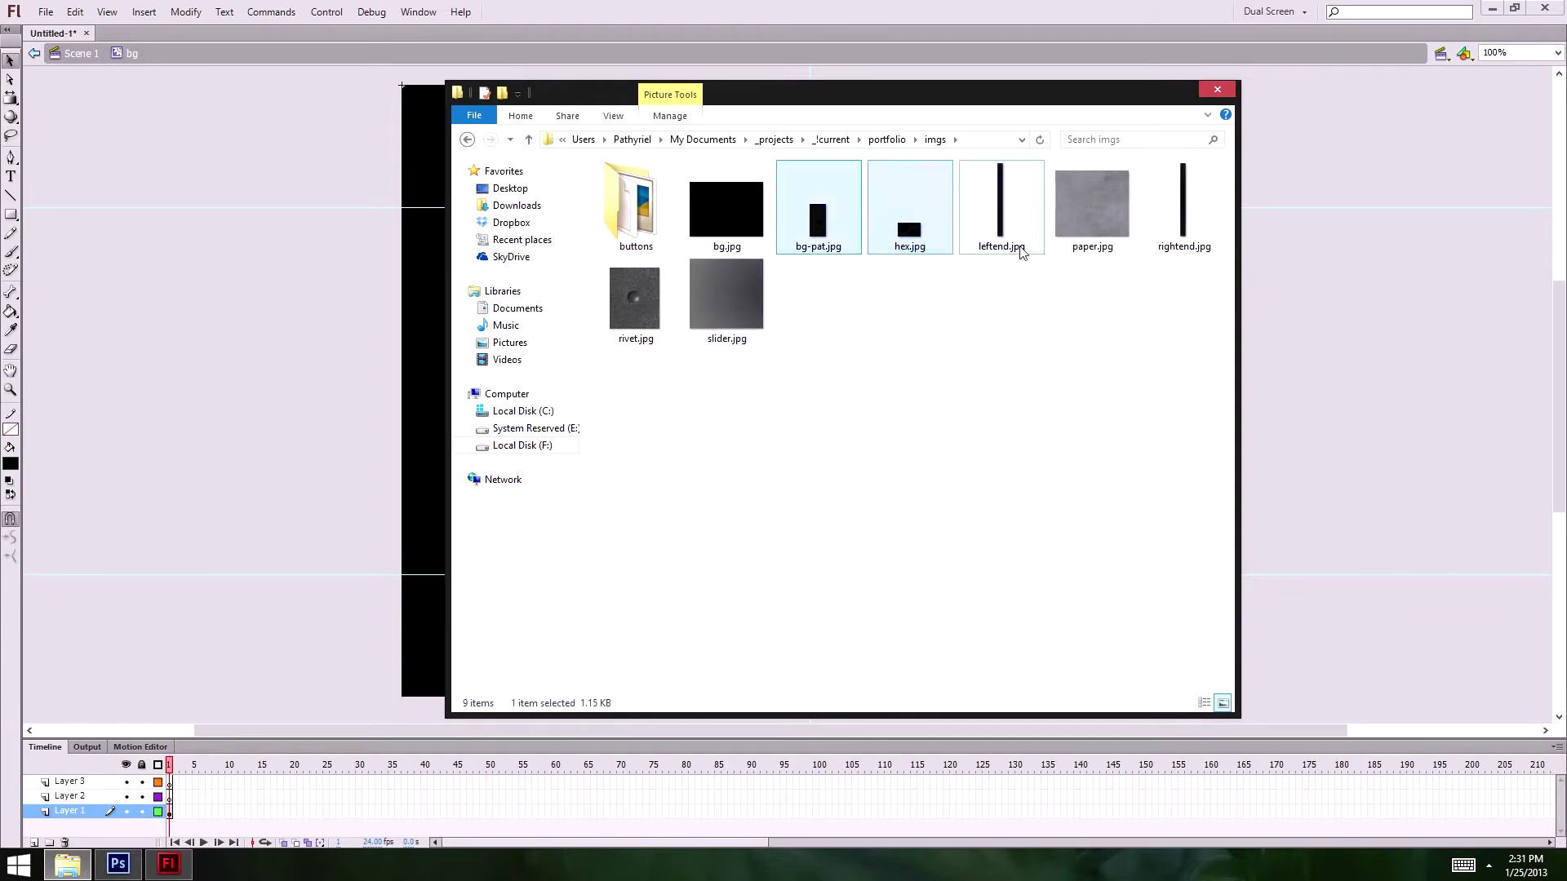
left_click(1113, 229, "ctrl")
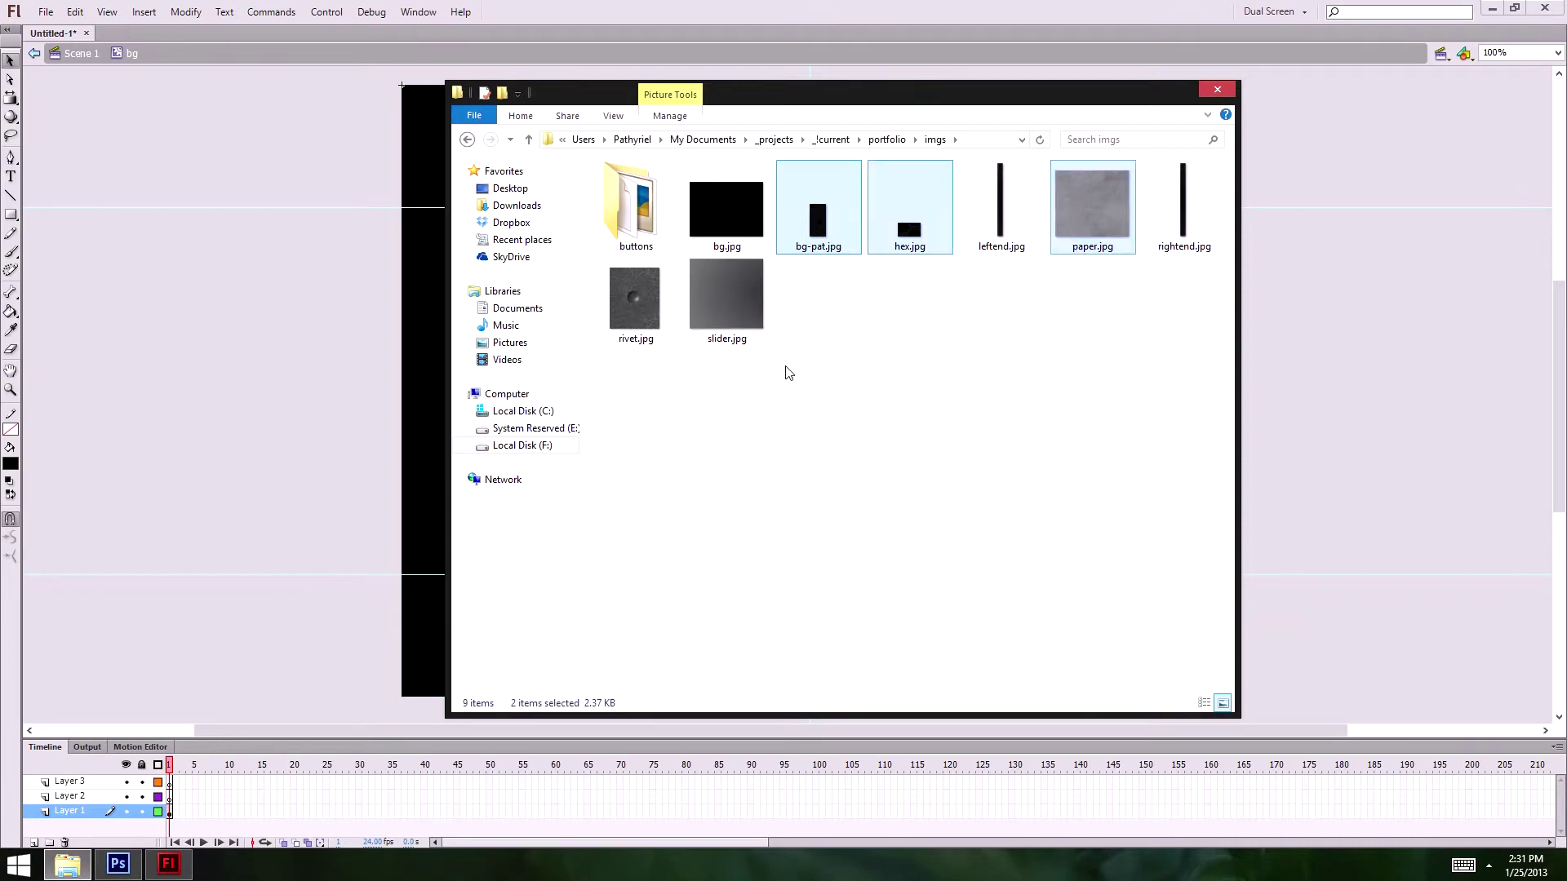
left_click(628, 307, "ctrl")
left_click_drag(823, 228, 917, 258)
- Import the four selected image files into the document's library and put the File Explorer window away
left_click_drag(1565, 82, 1087, 82)
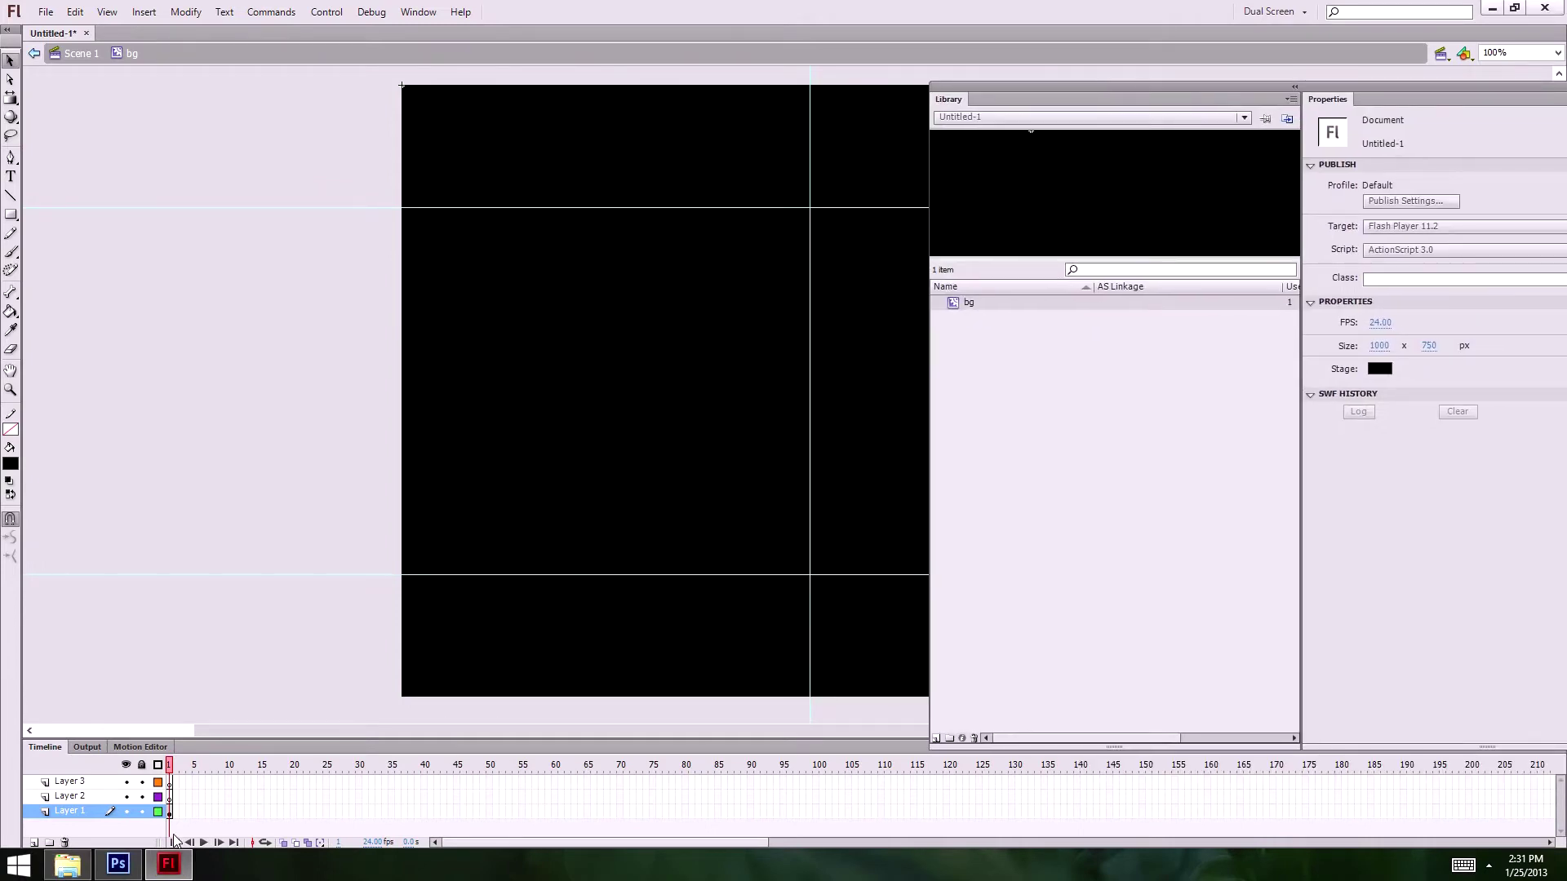
left_click(67, 864)
mouse_move(836, 226)
left_mouse_down()
mouse_move(845, 236)
mouse_move(832, 216)
left_mouse_up()
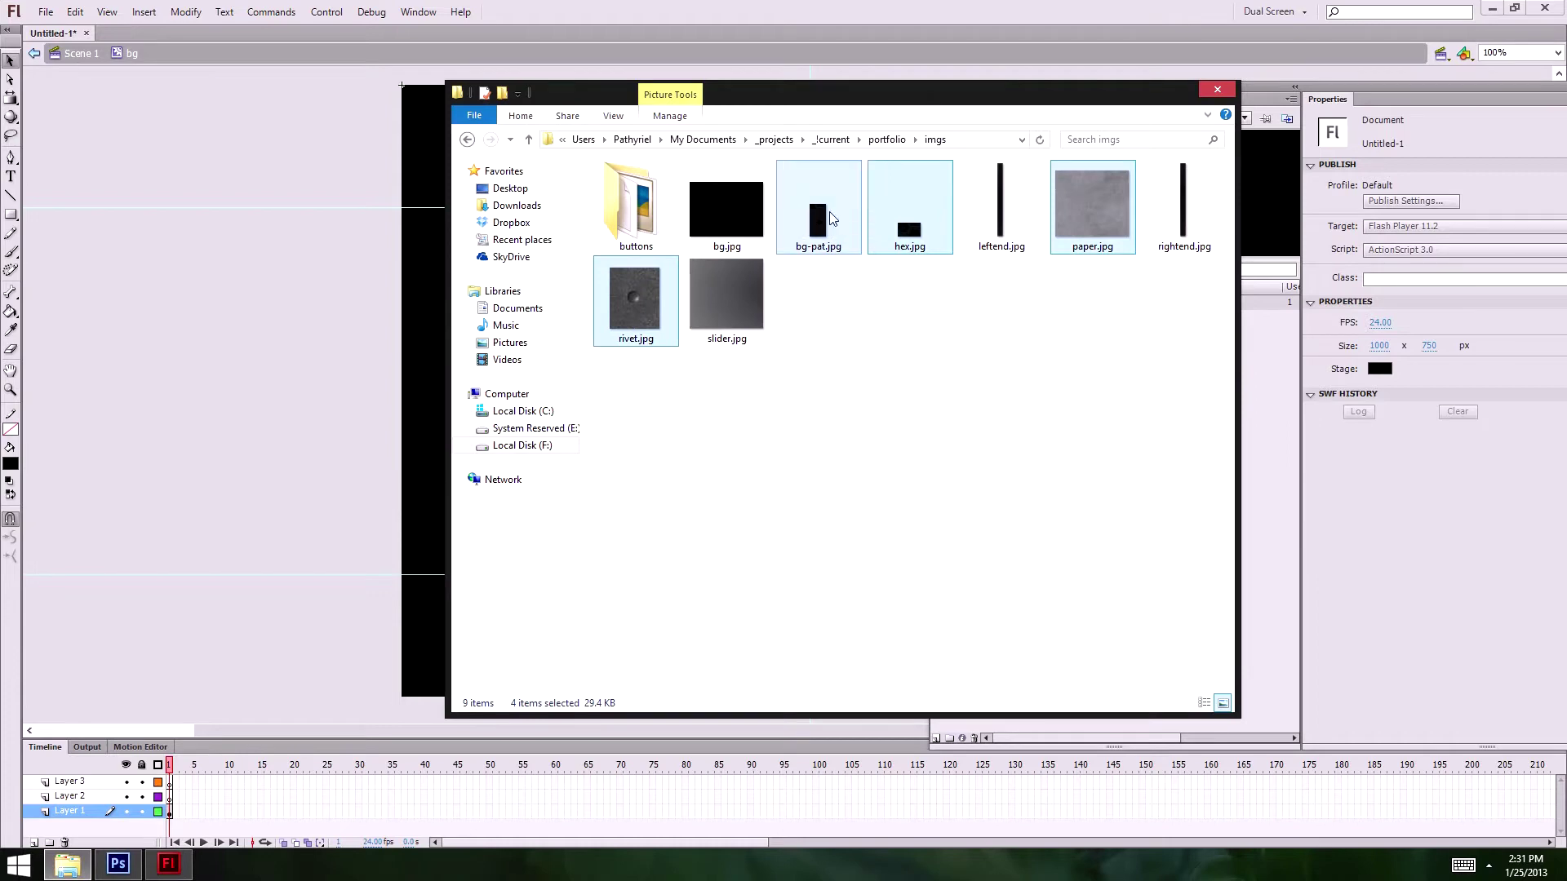
left_click_drag(841, 106, 343, 85)
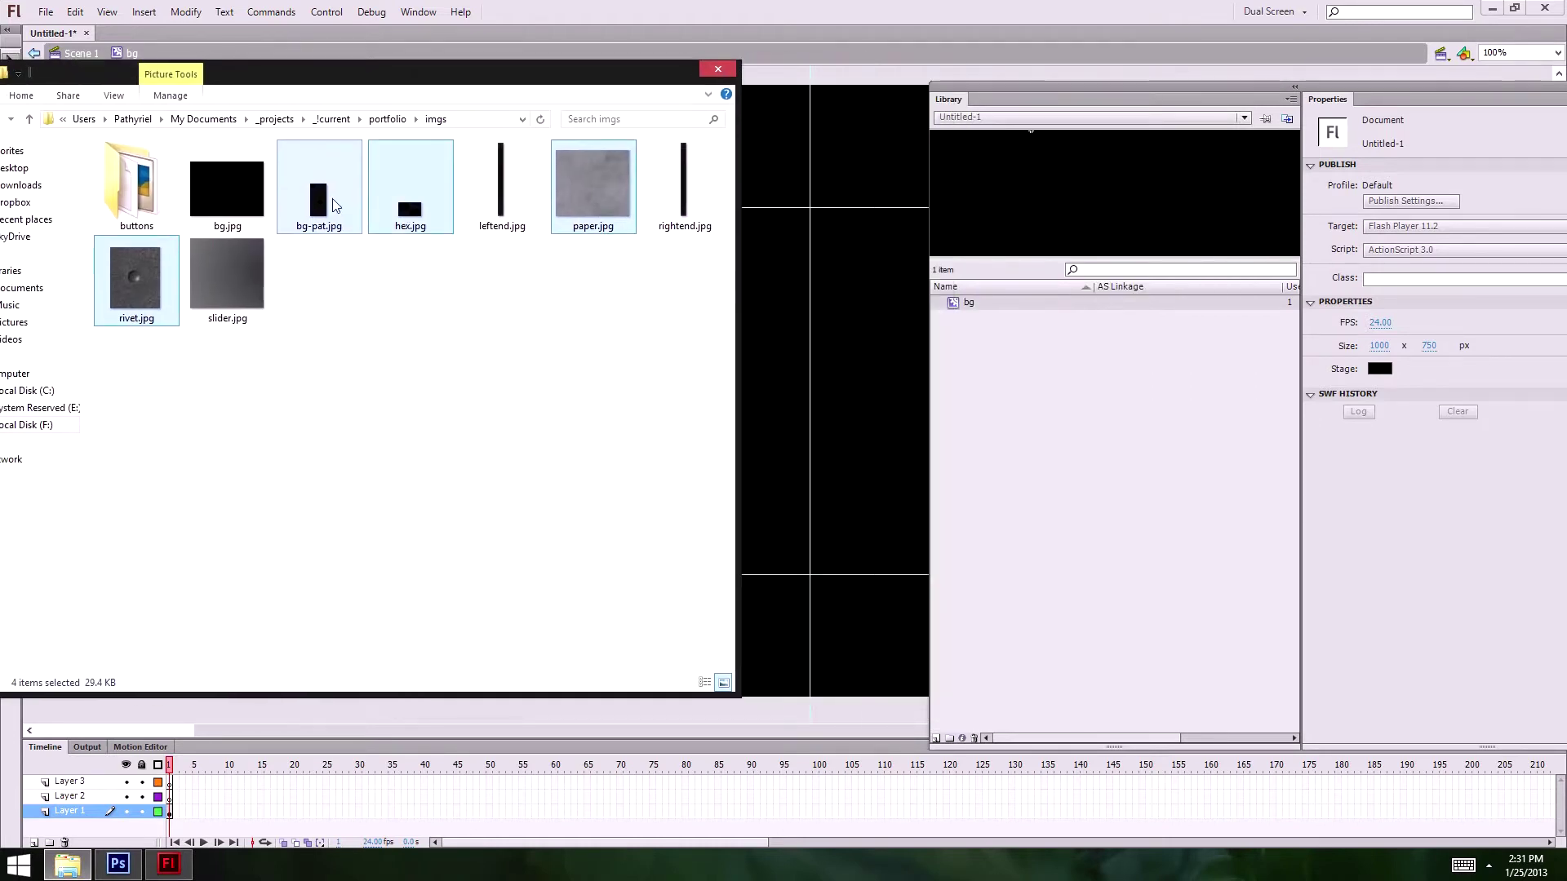
left_click_drag(331, 198, 1204, 571)
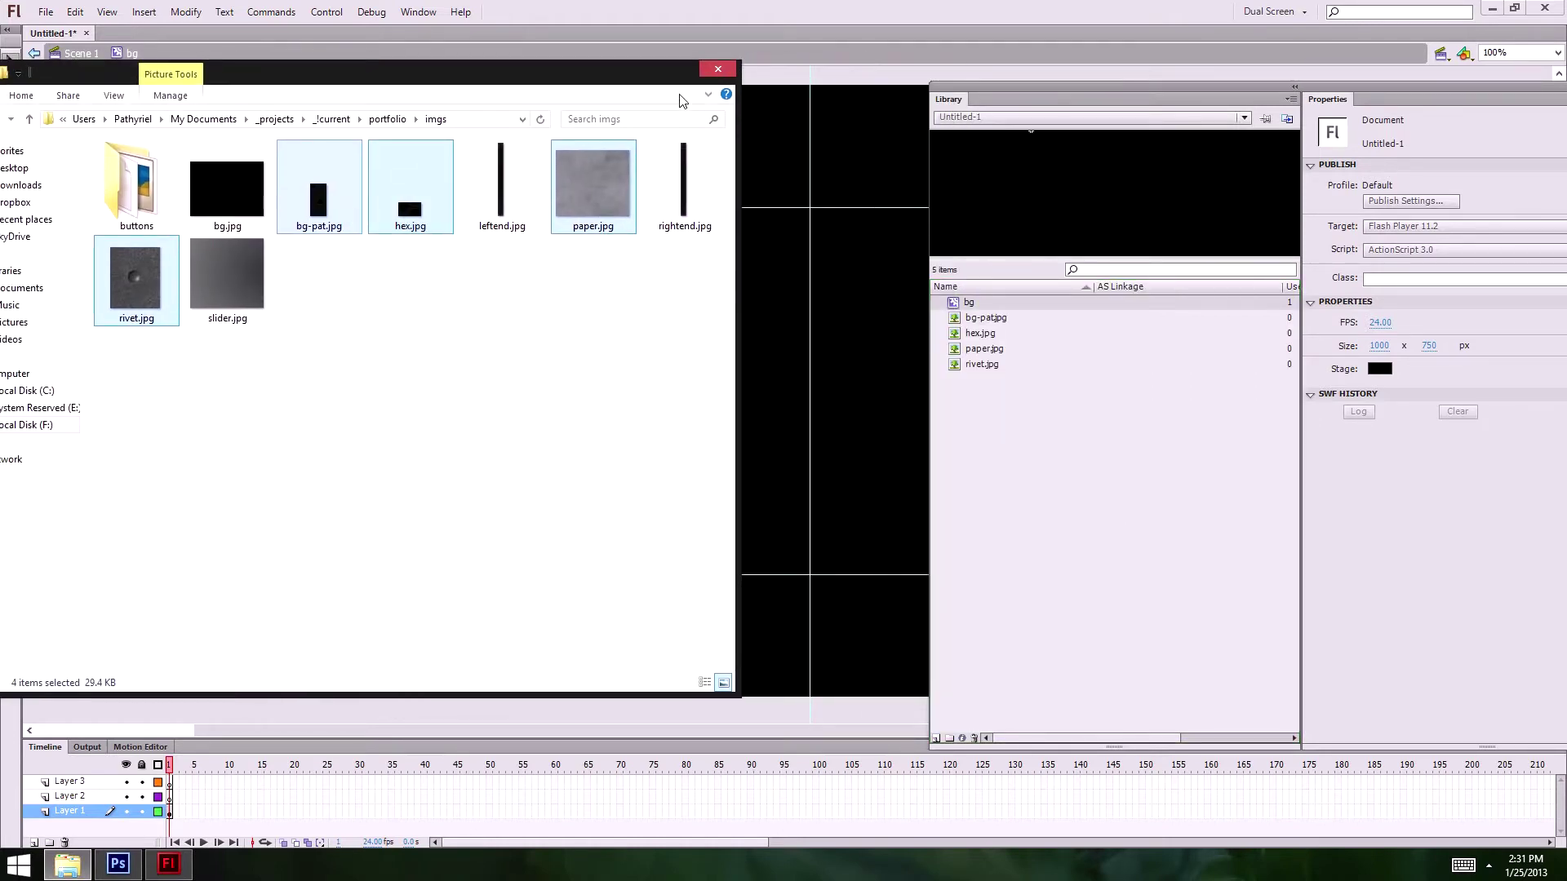
left_click(684, 70)
- Create a new library folder named patterns
left_click(949, 738)
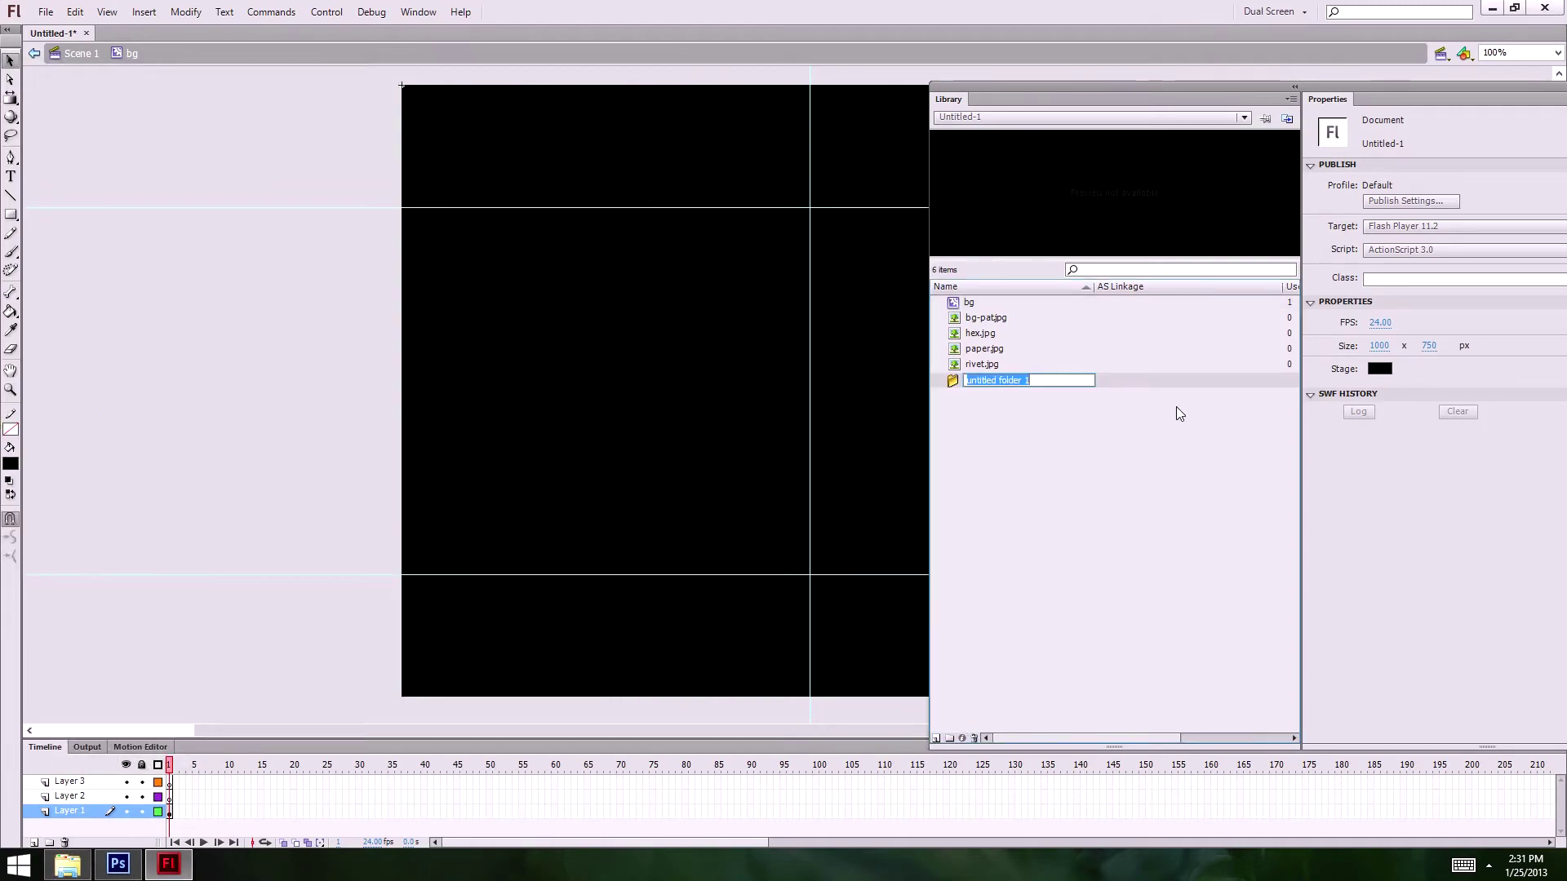
type("patterns")
key("Return")
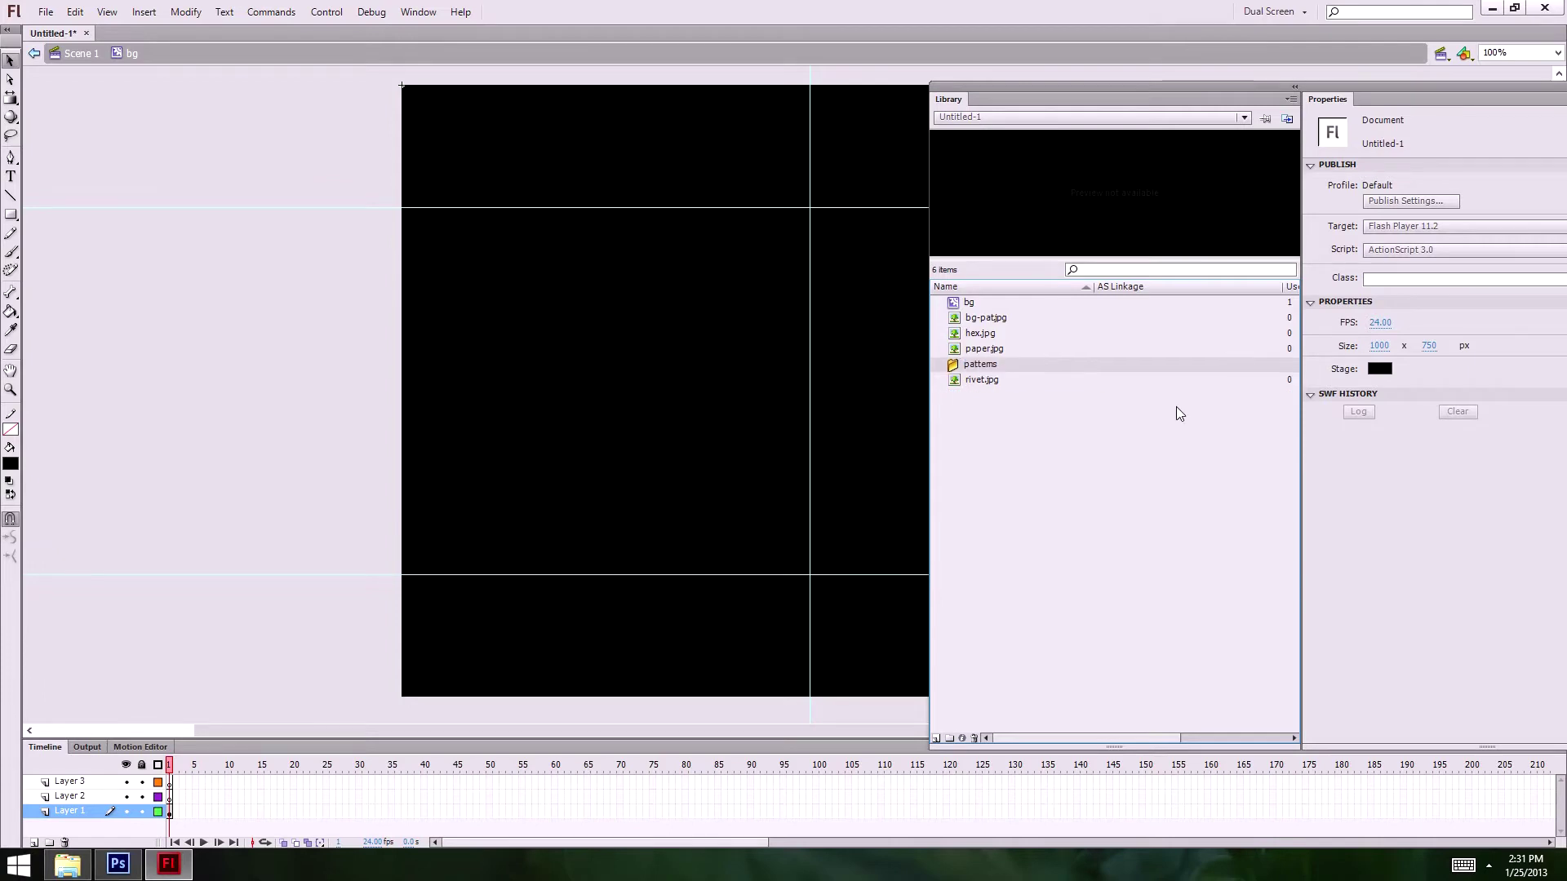
- Move bg-pat.jpg, hex.jpg, paper.jpg and rivet.jpg into the patterns folder and clear the library panel off the stage
left_click(1002, 324)
left_click(988, 380)
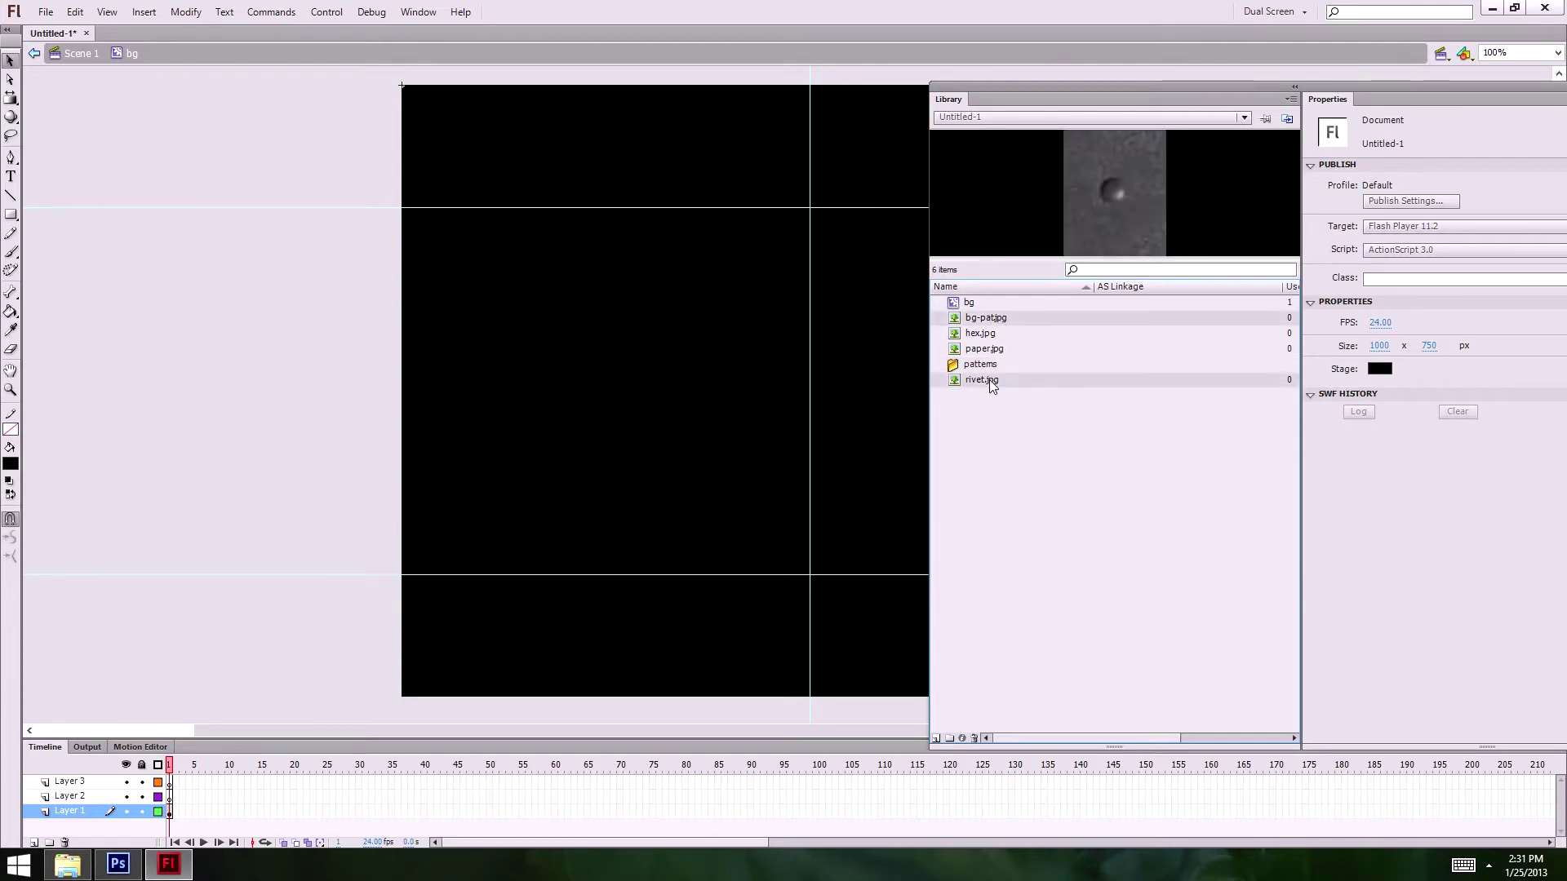
left_click(988, 346)
left_click(980, 333, "ctrl")
left_click_drag(979, 333, 979, 364)
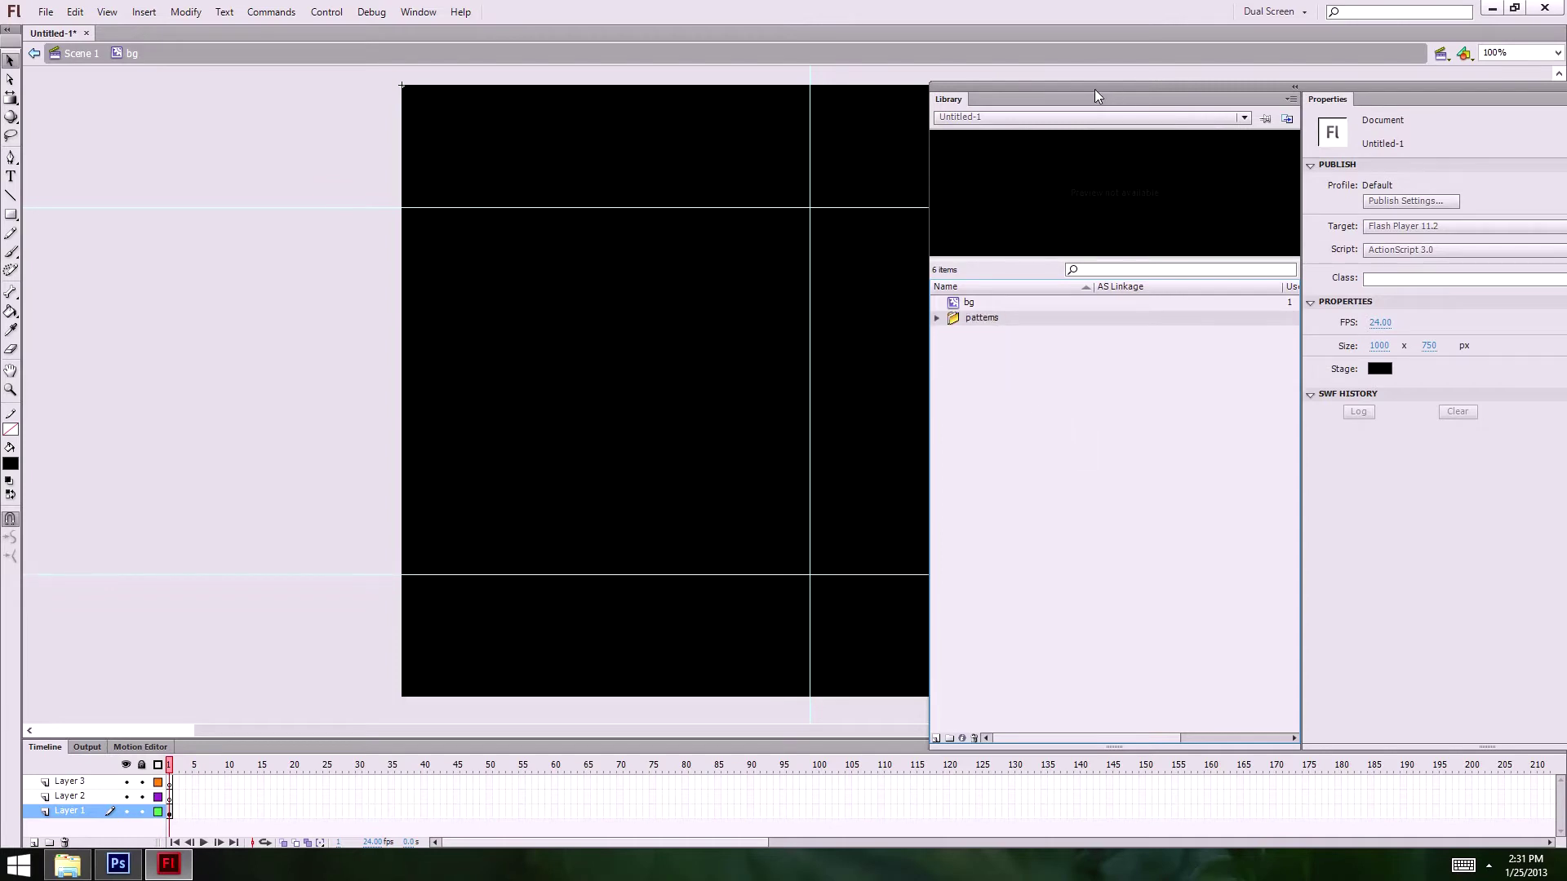
left_click_drag(1095, 90, 1565, 96)
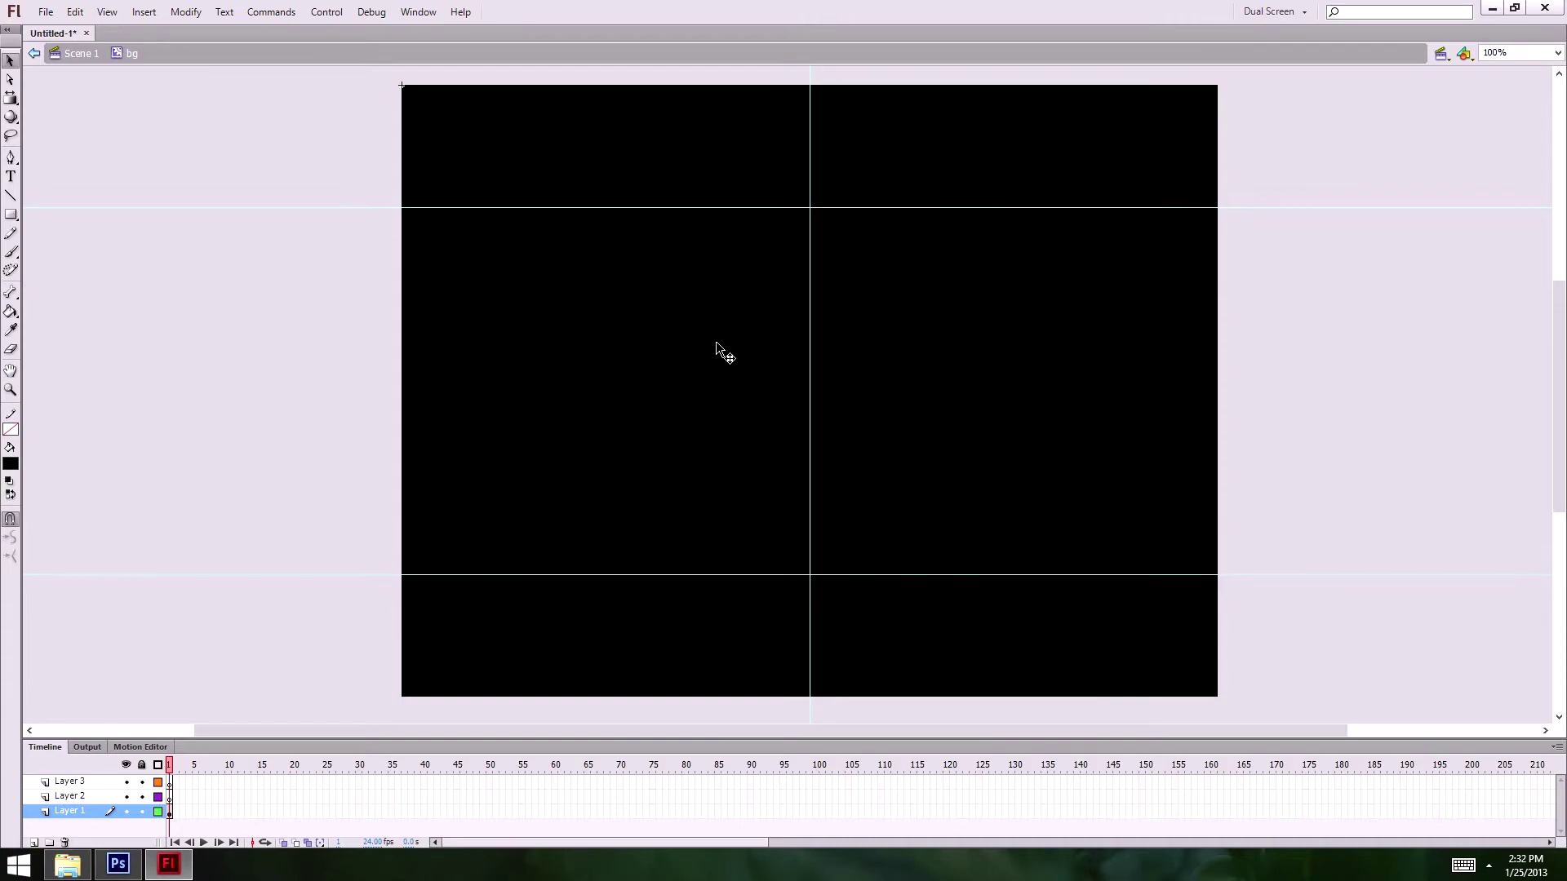
- Fill the black rectangle on Layer 1 with the imported dark dotted bitmap pattern
left_click(820, 382)
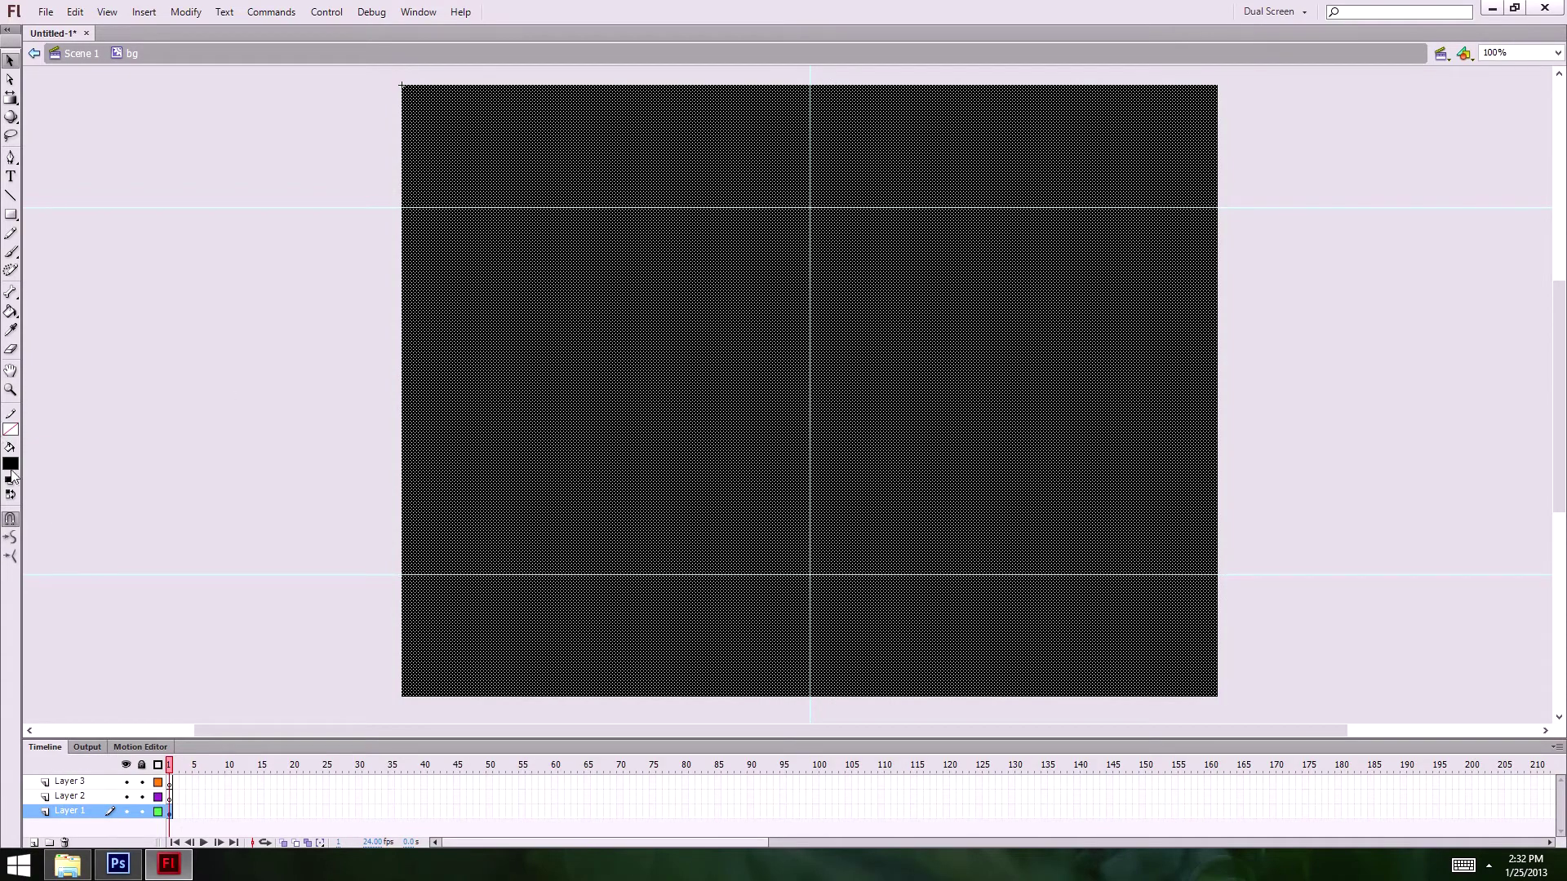
left_click(11, 464)
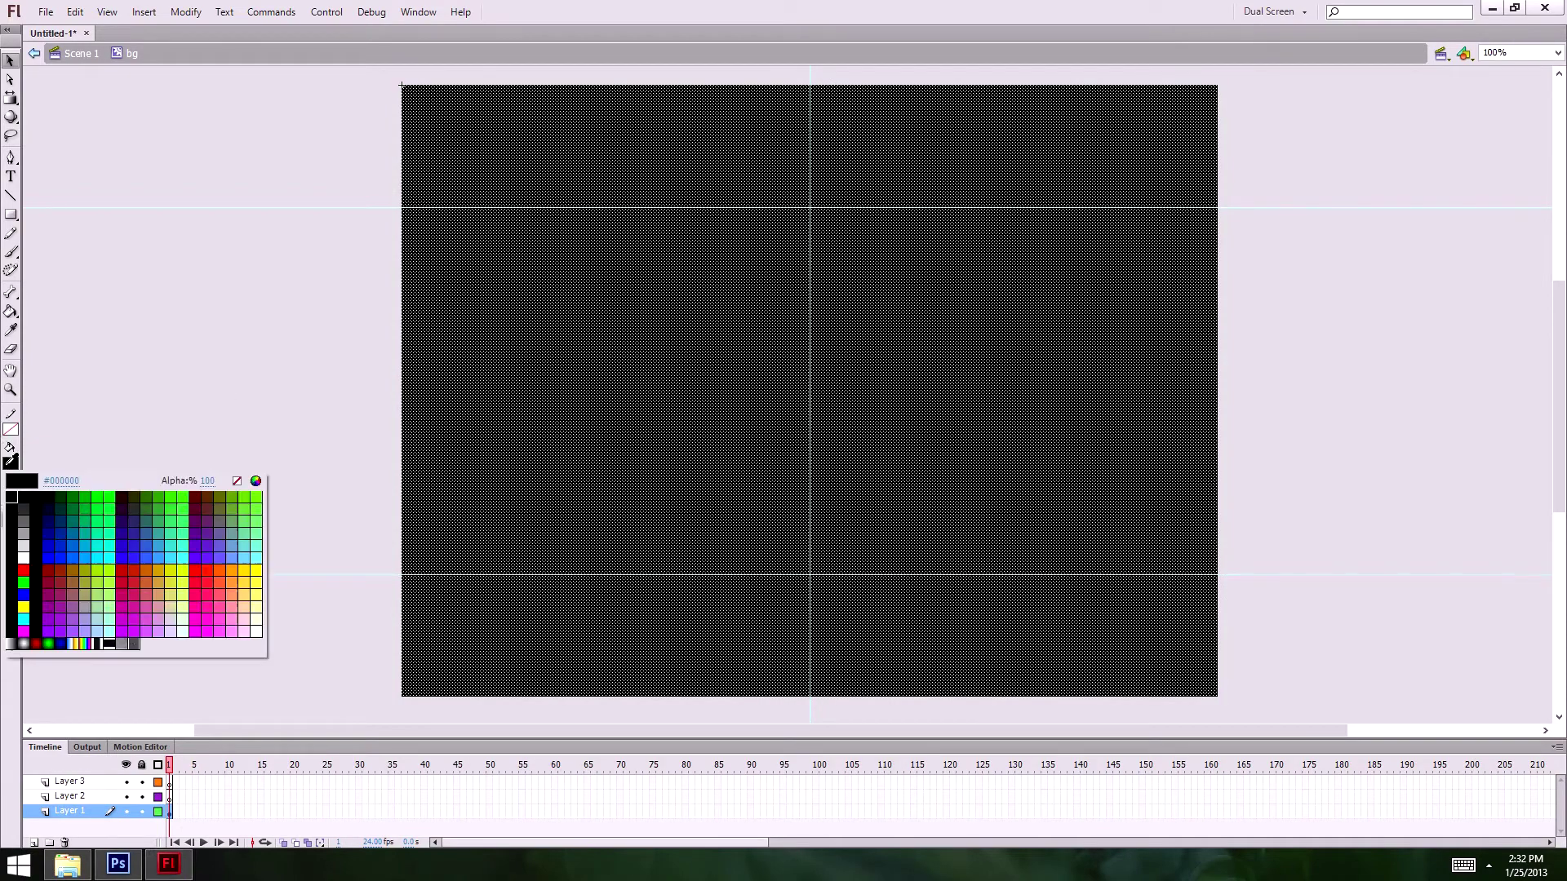
left_click(98, 643)
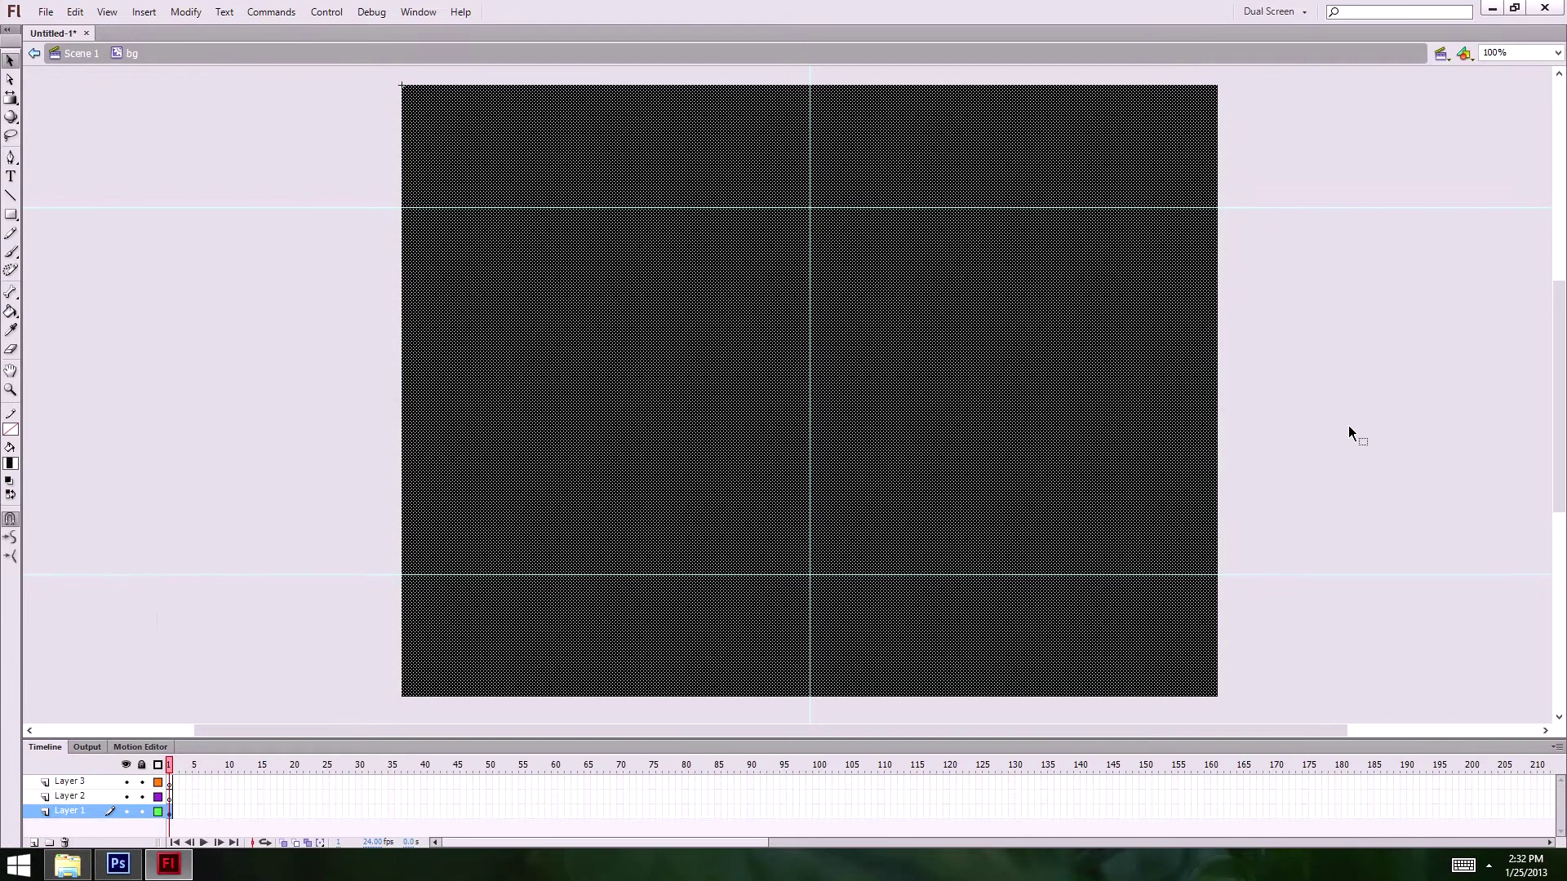
left_click(1351, 332)
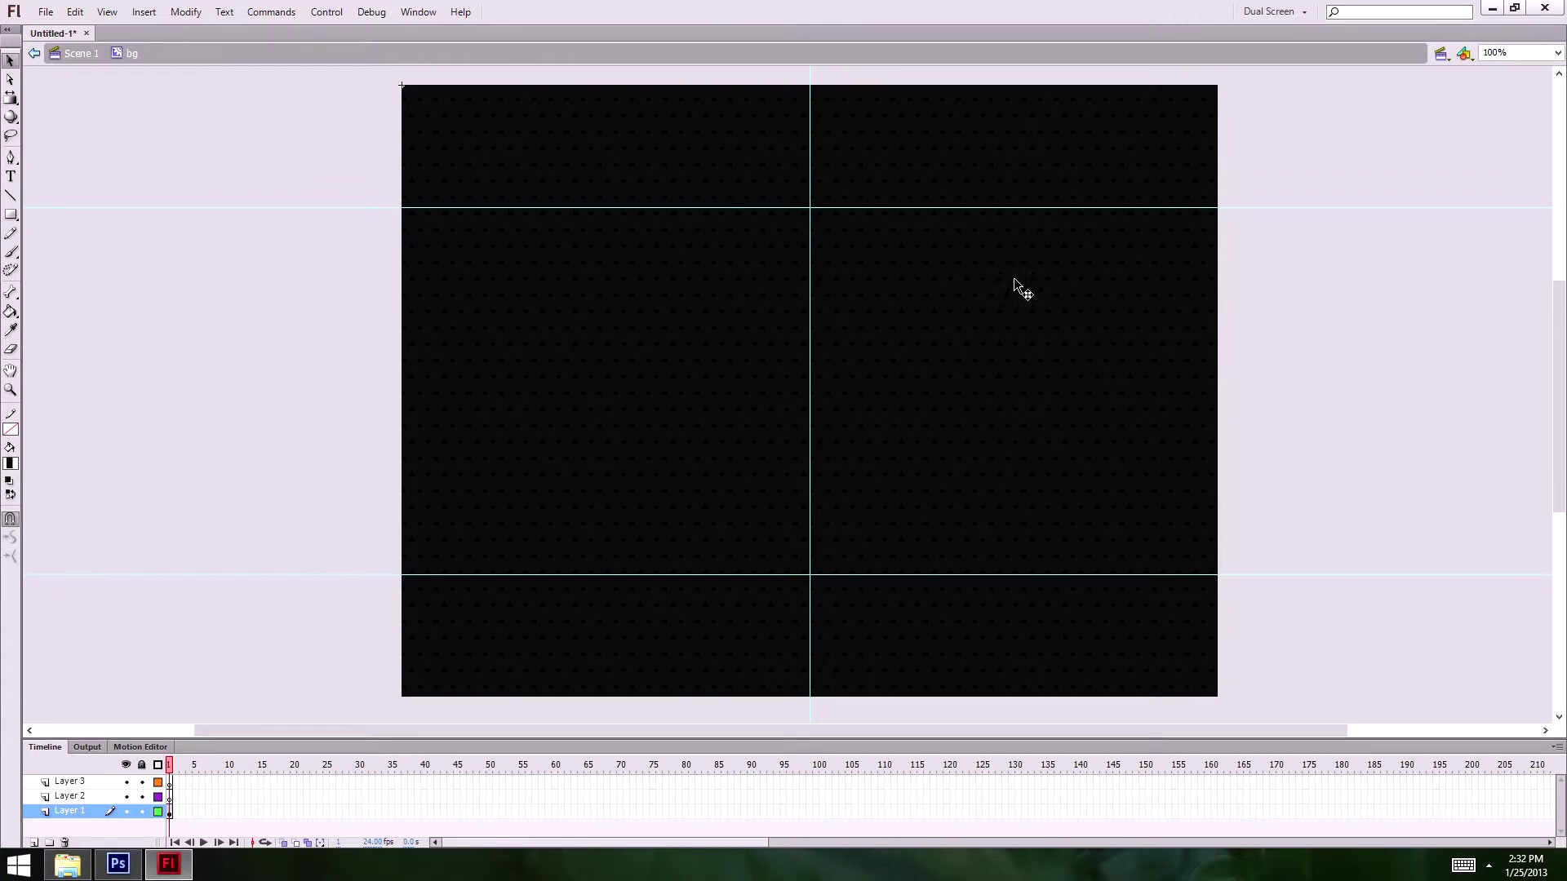
- Scale down the dotted pattern tile of the Layer 1 rectangle proportionally with the Gradient Transform tool, and deselect the rectangle
left_click(10, 98)
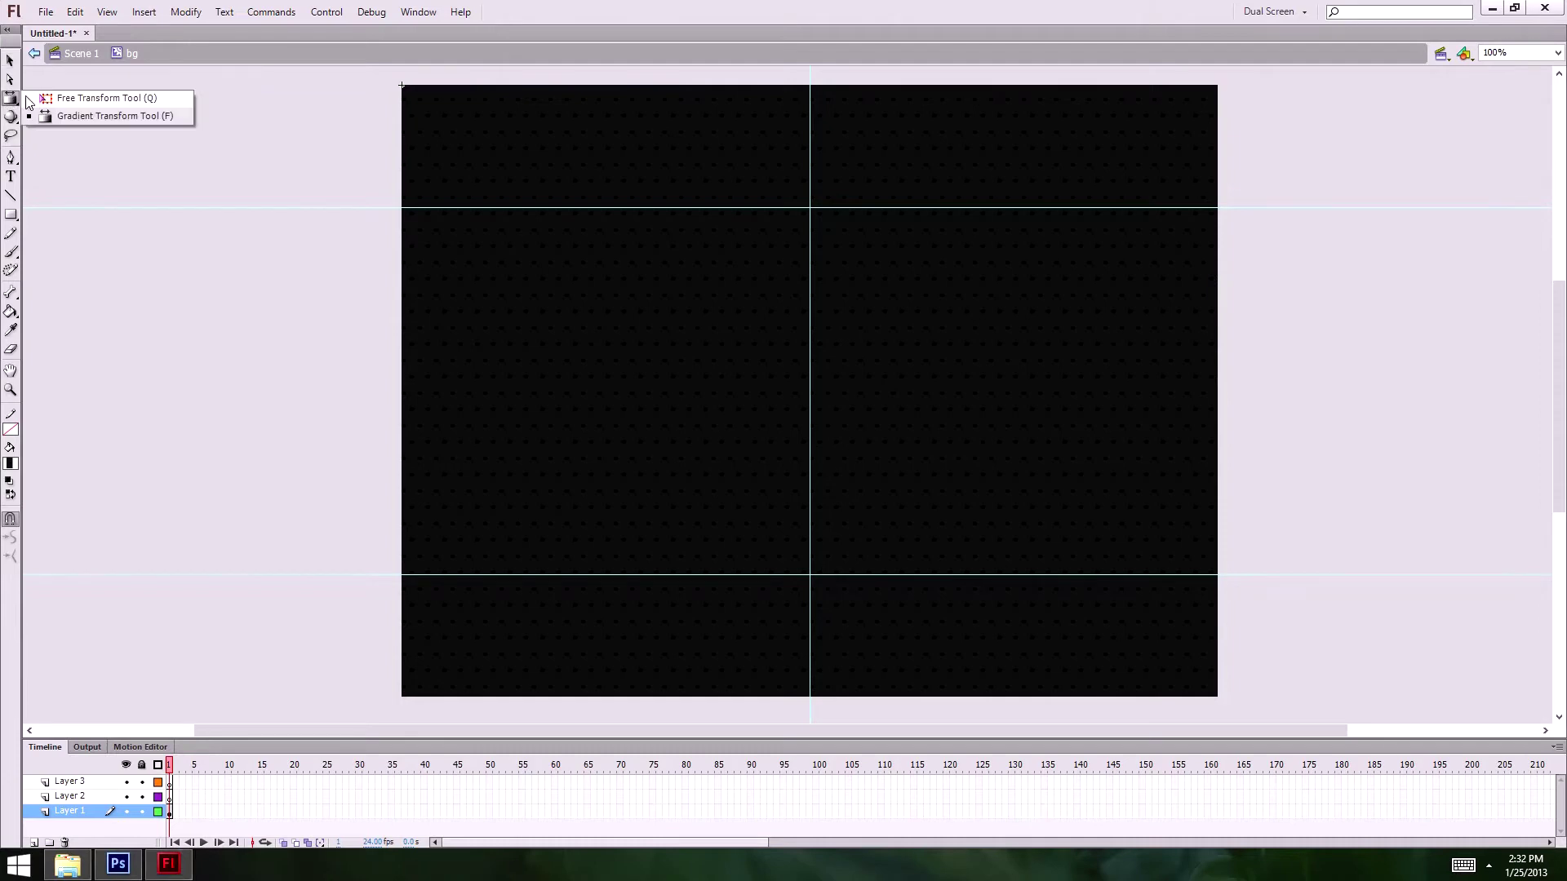
left_click(103, 117)
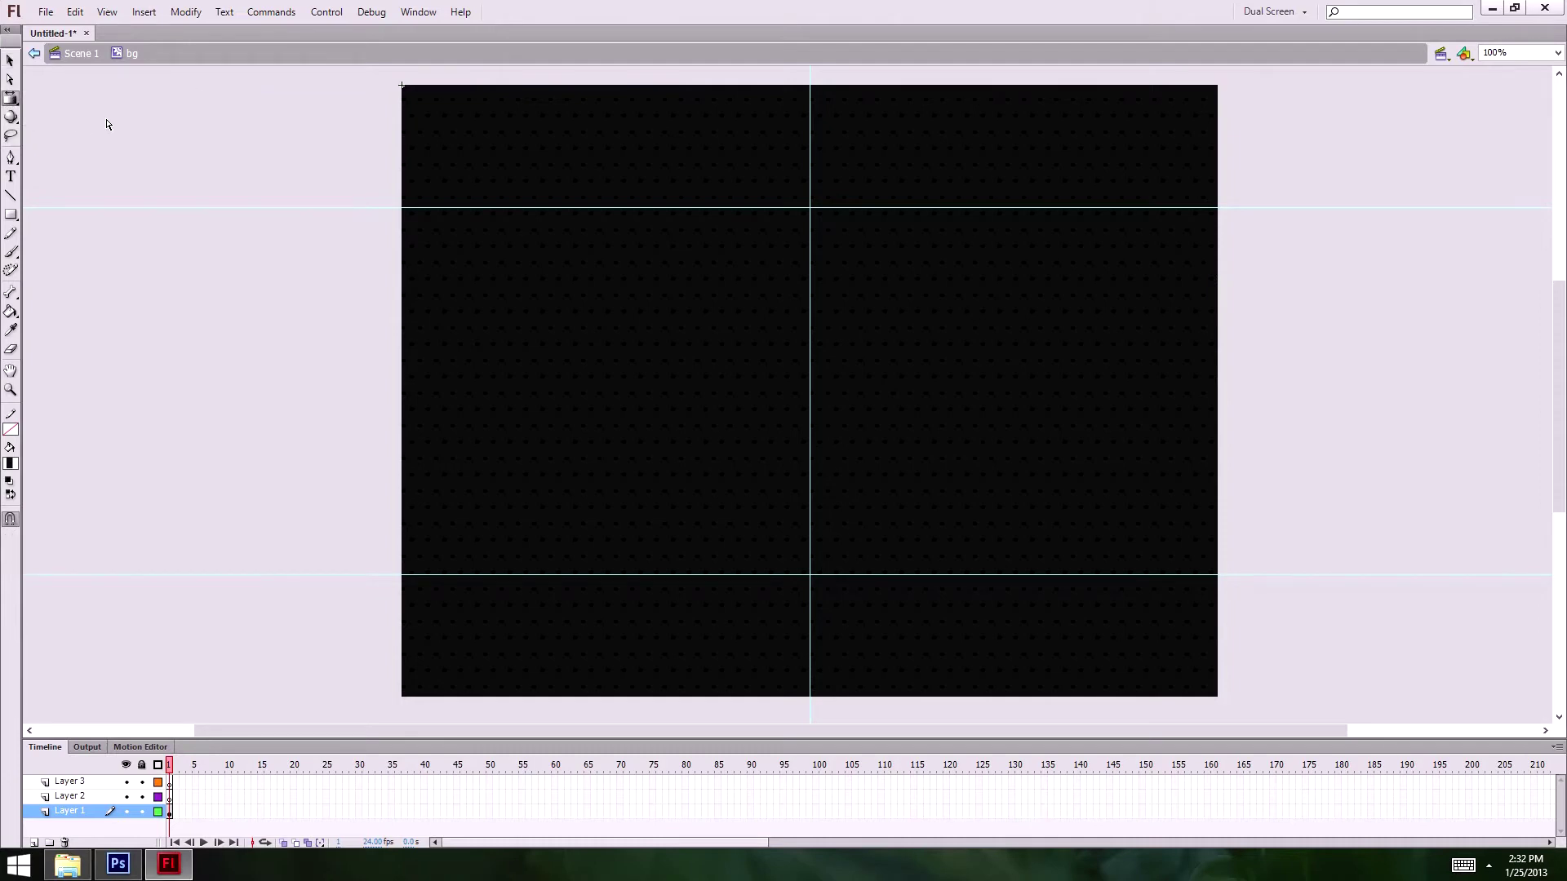
left_click(699, 287)
key("ctrl+equal")
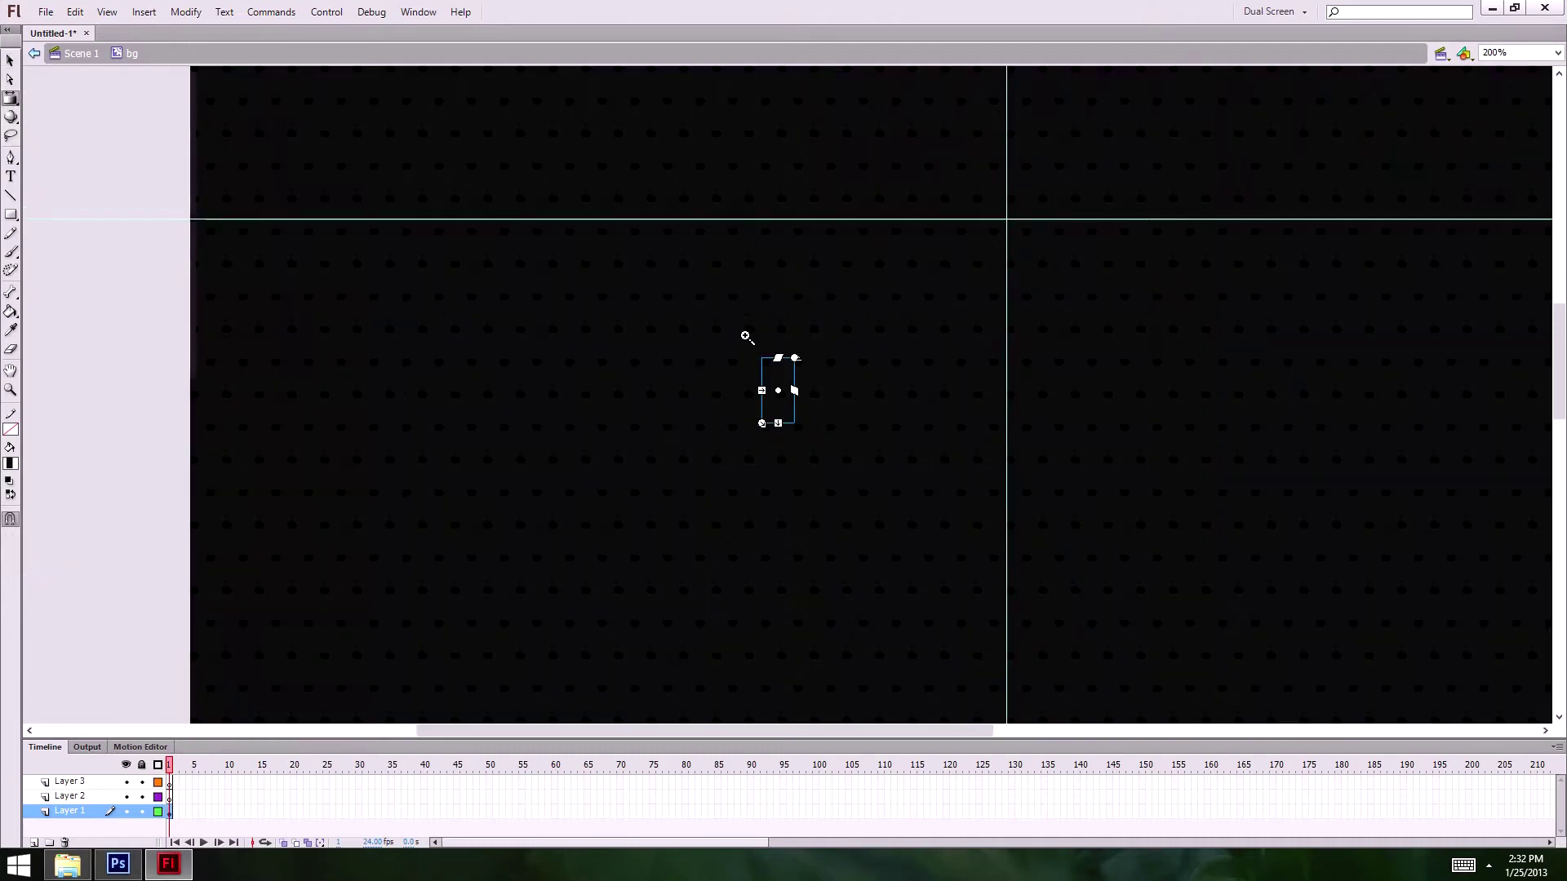
key("ctrl+equal")
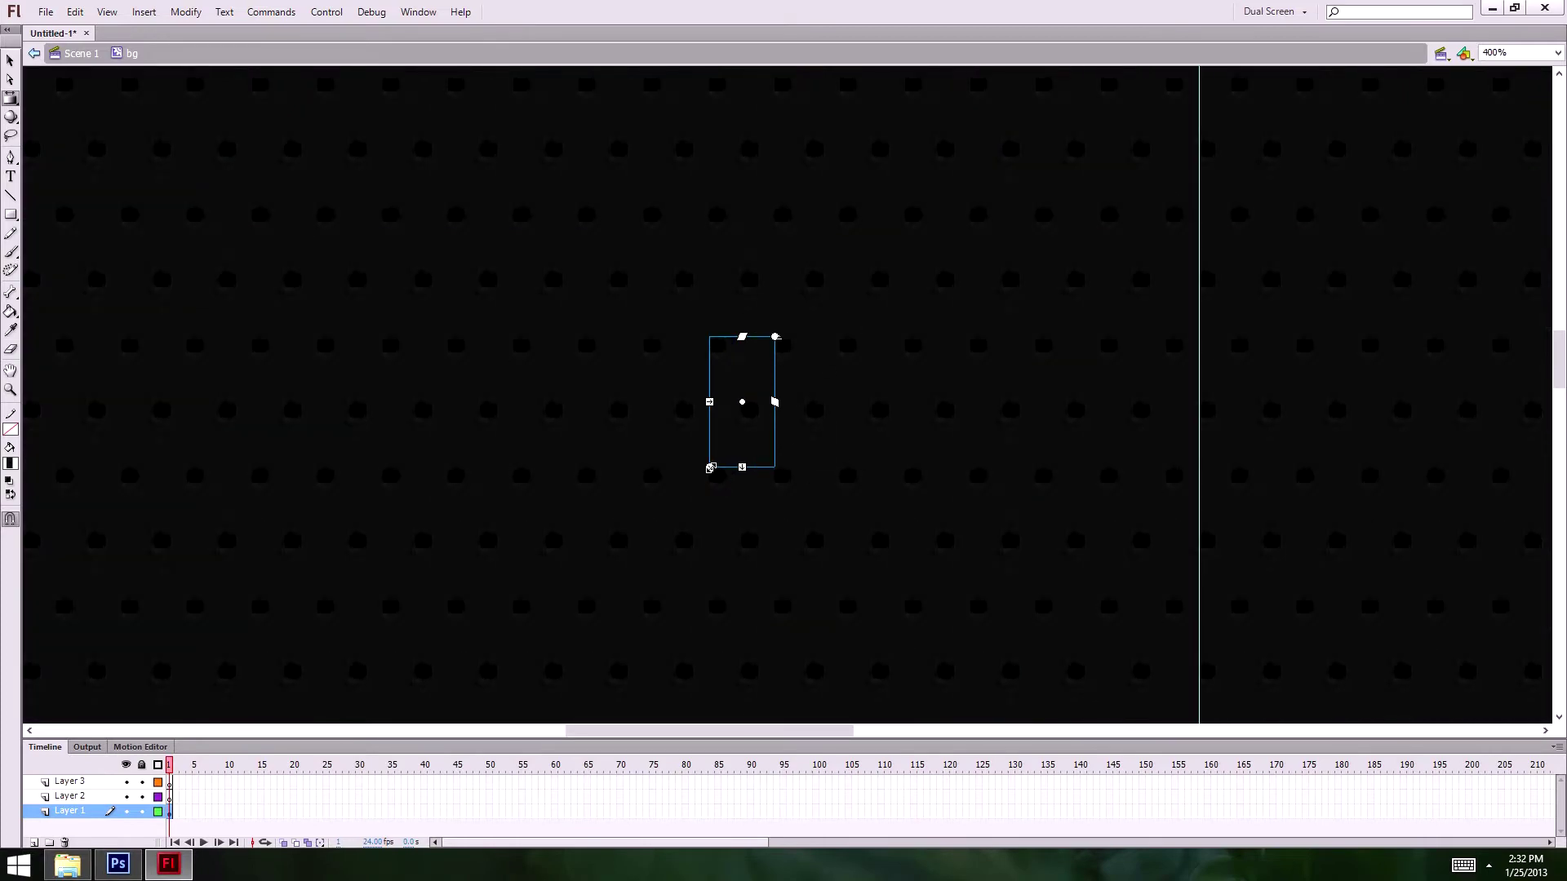
left_click_drag(710, 468, 722, 451)
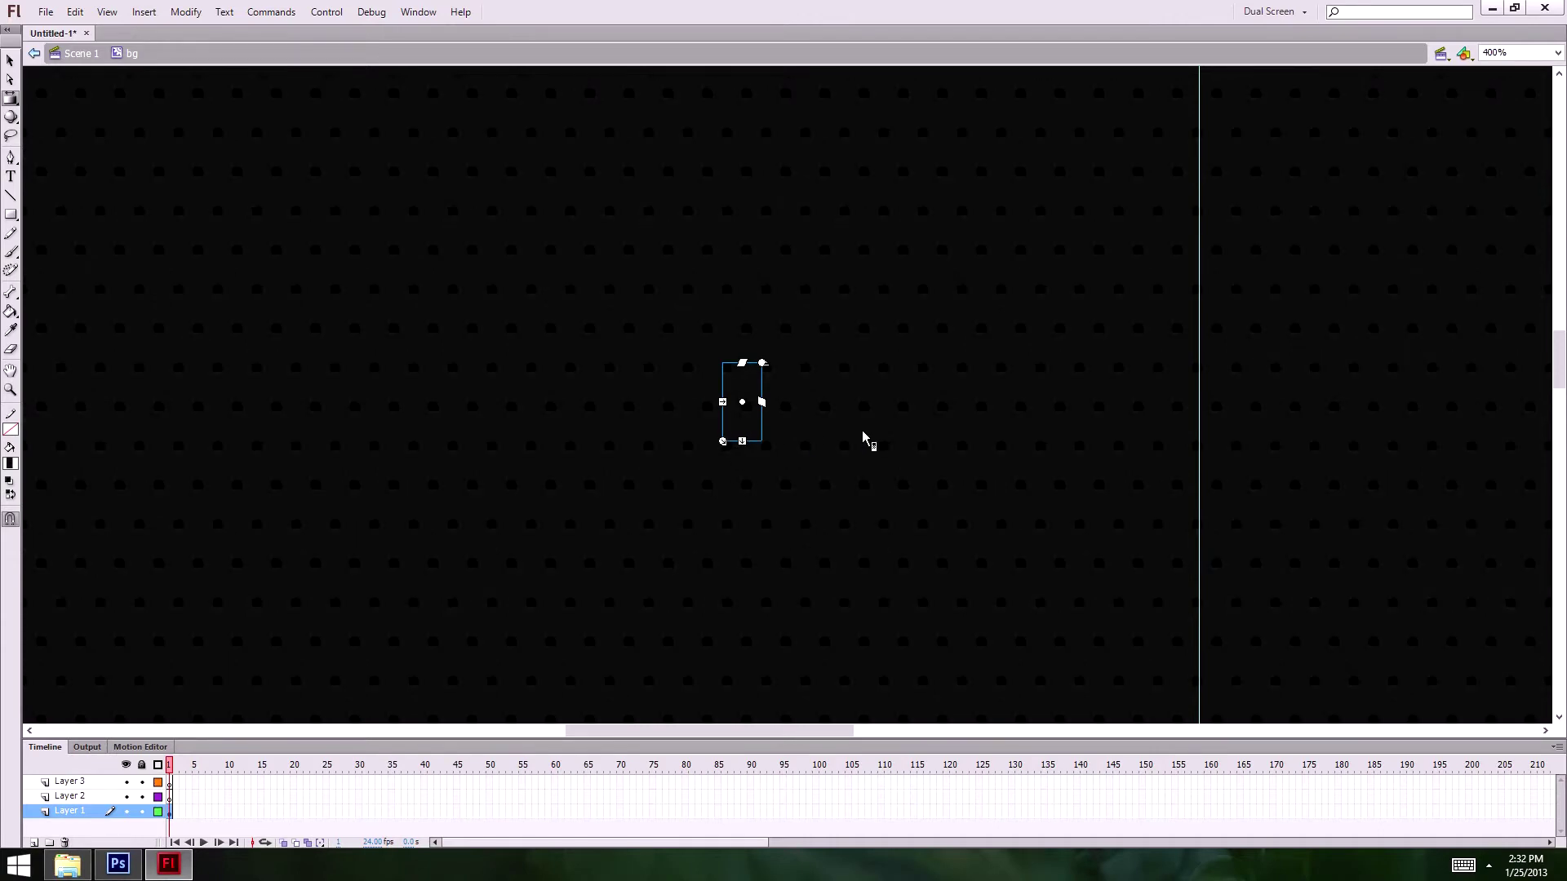
left_click(863, 432, "ctrl+alt")
left_click(862, 432, "ctrl+alt")
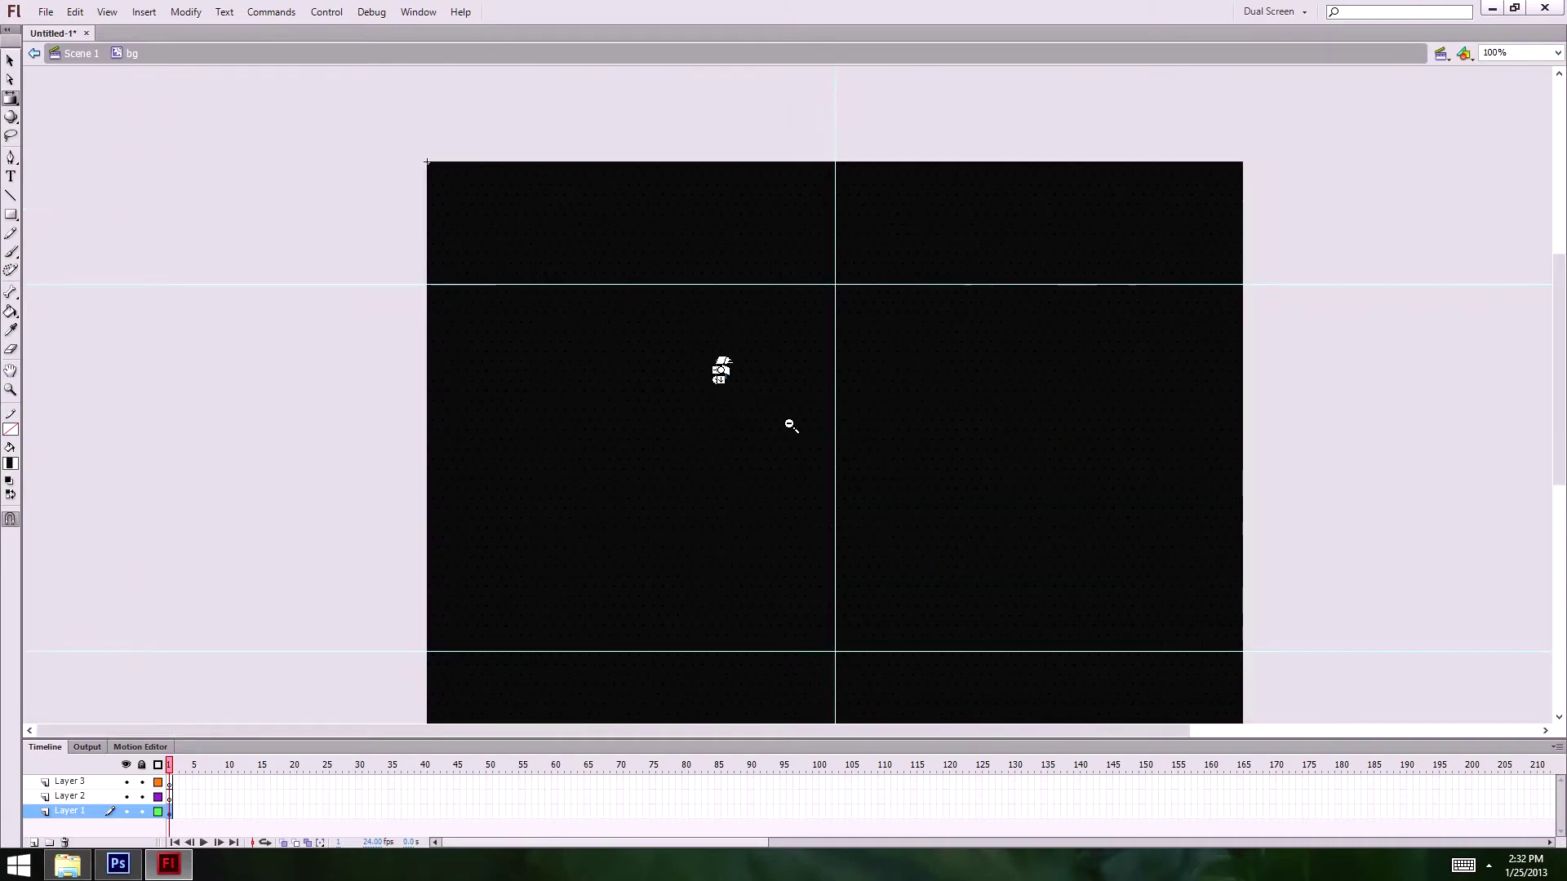
left_click(787, 424, "ctrl+alt")
left_click(451, 433, "ctrl")
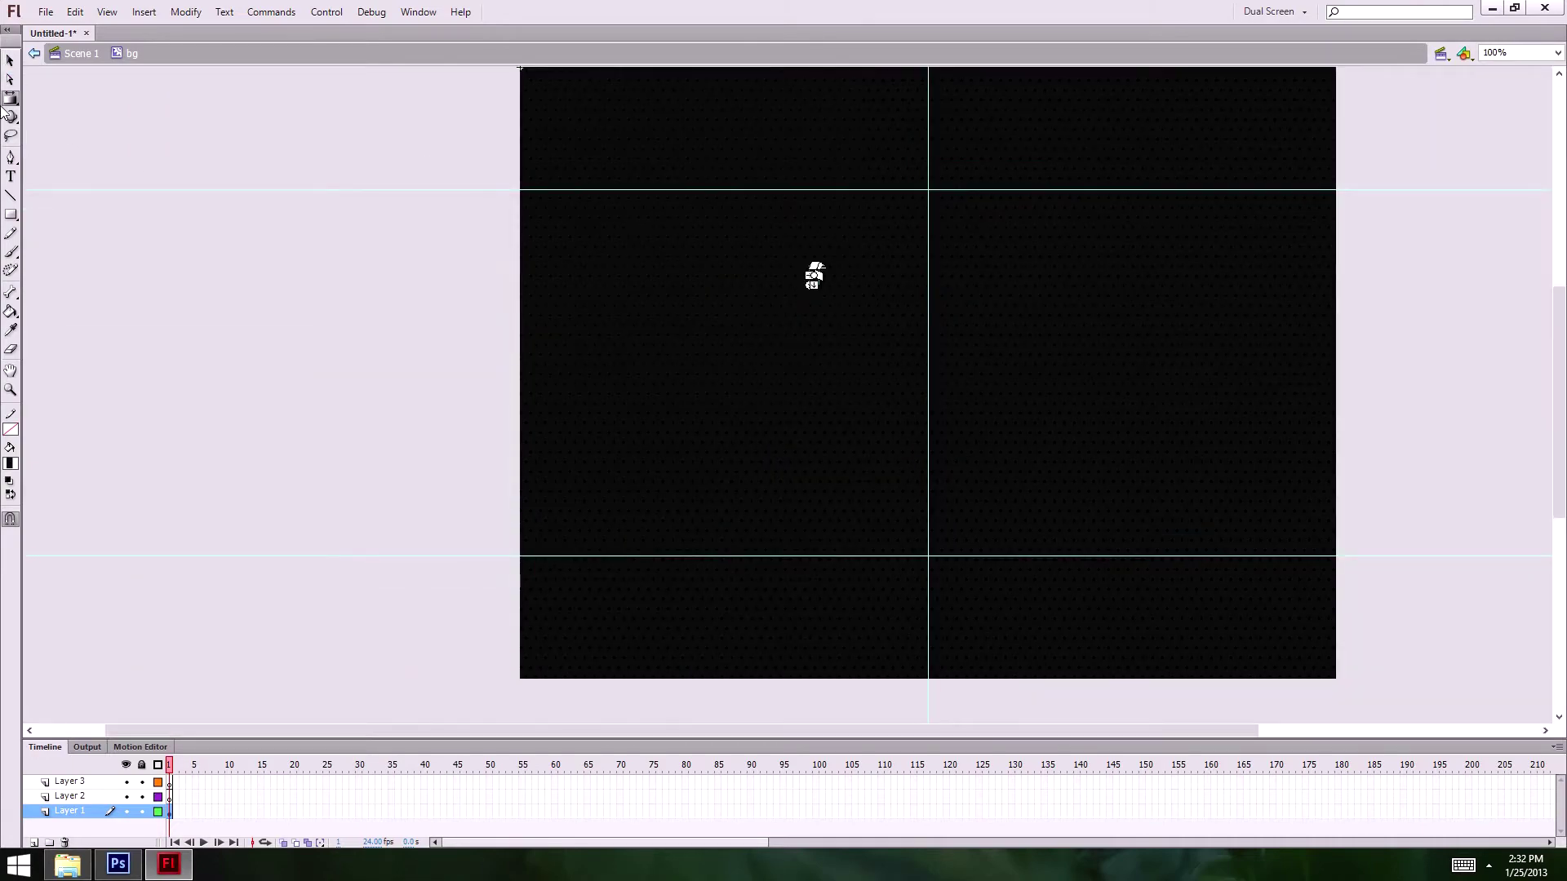
left_click(10, 61)
left_click(291, 395)
left_click_drag(1172, 335, 1025, 350)
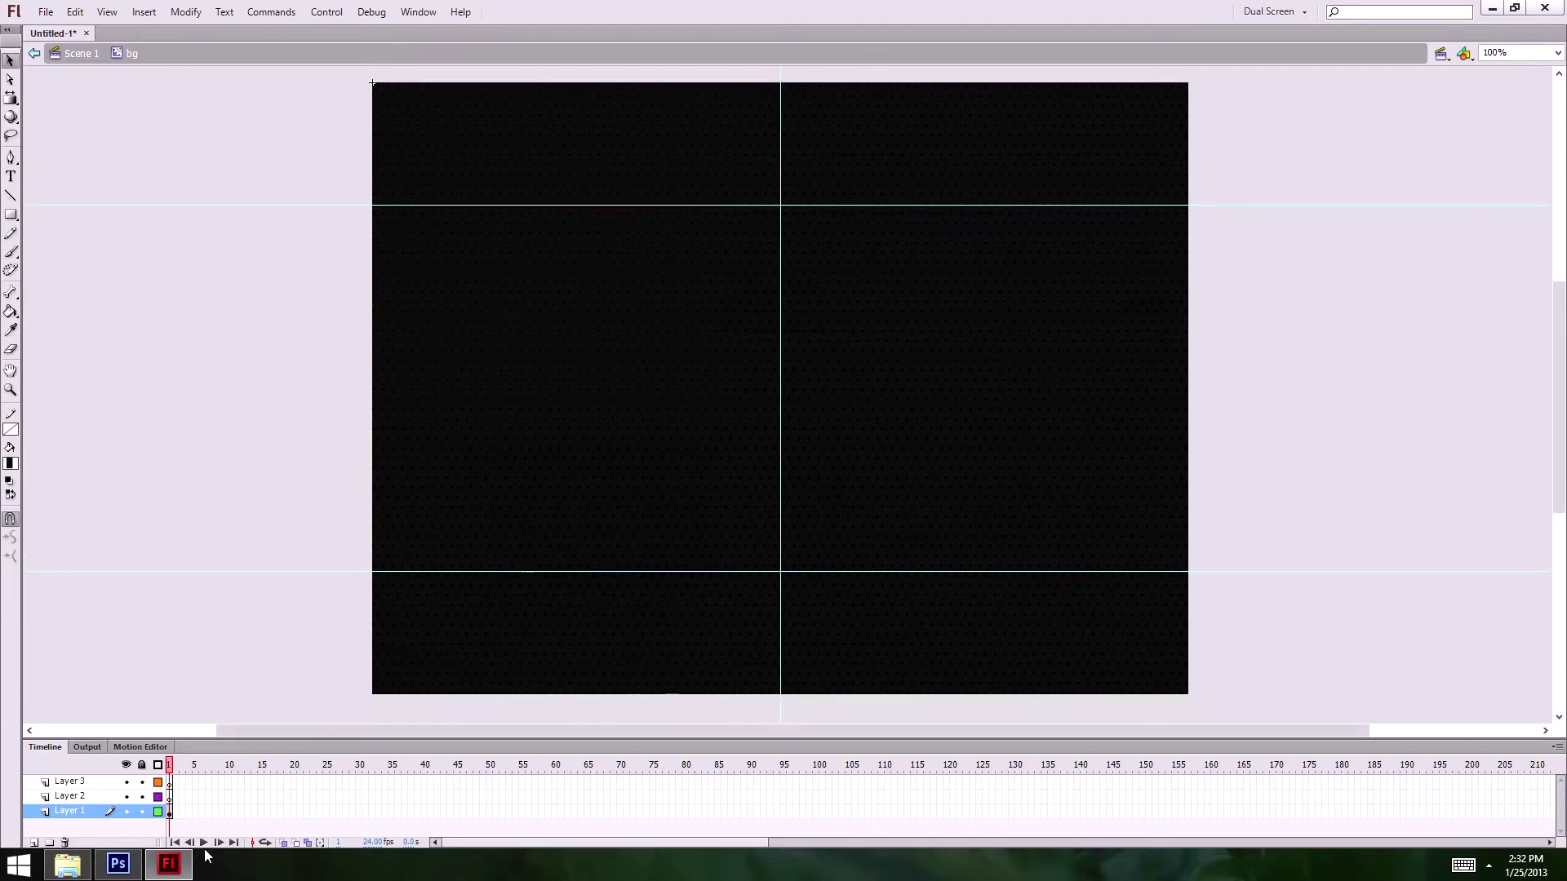
- Copy the patterned rectangle from Layer 1 in place onto Layer 2, check the layer's visibility, and select the copy
left_click(107, 783)
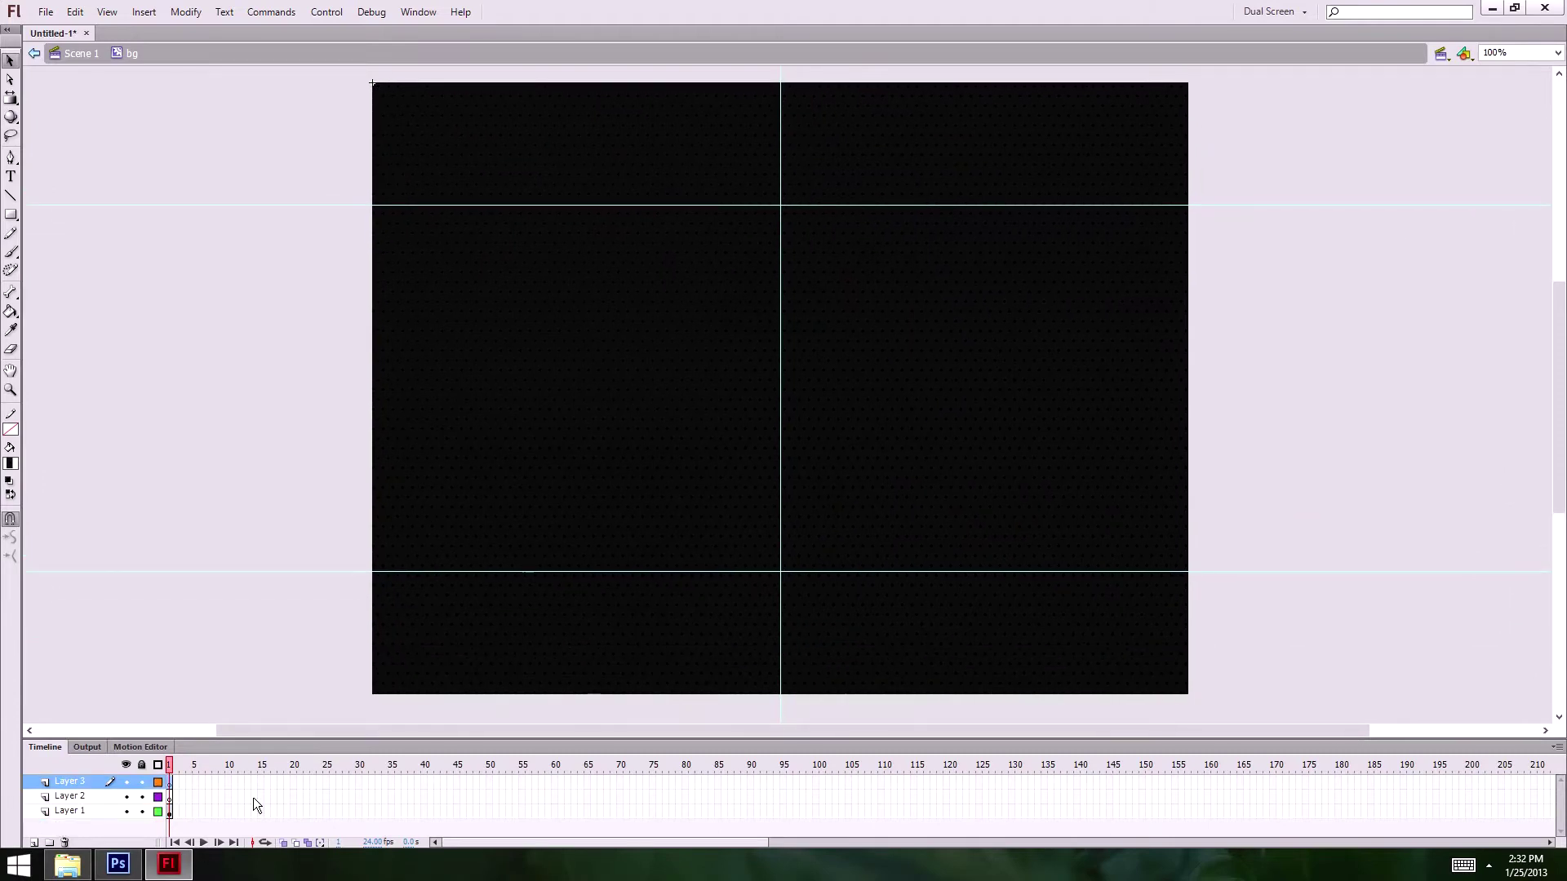
left_click(90, 813)
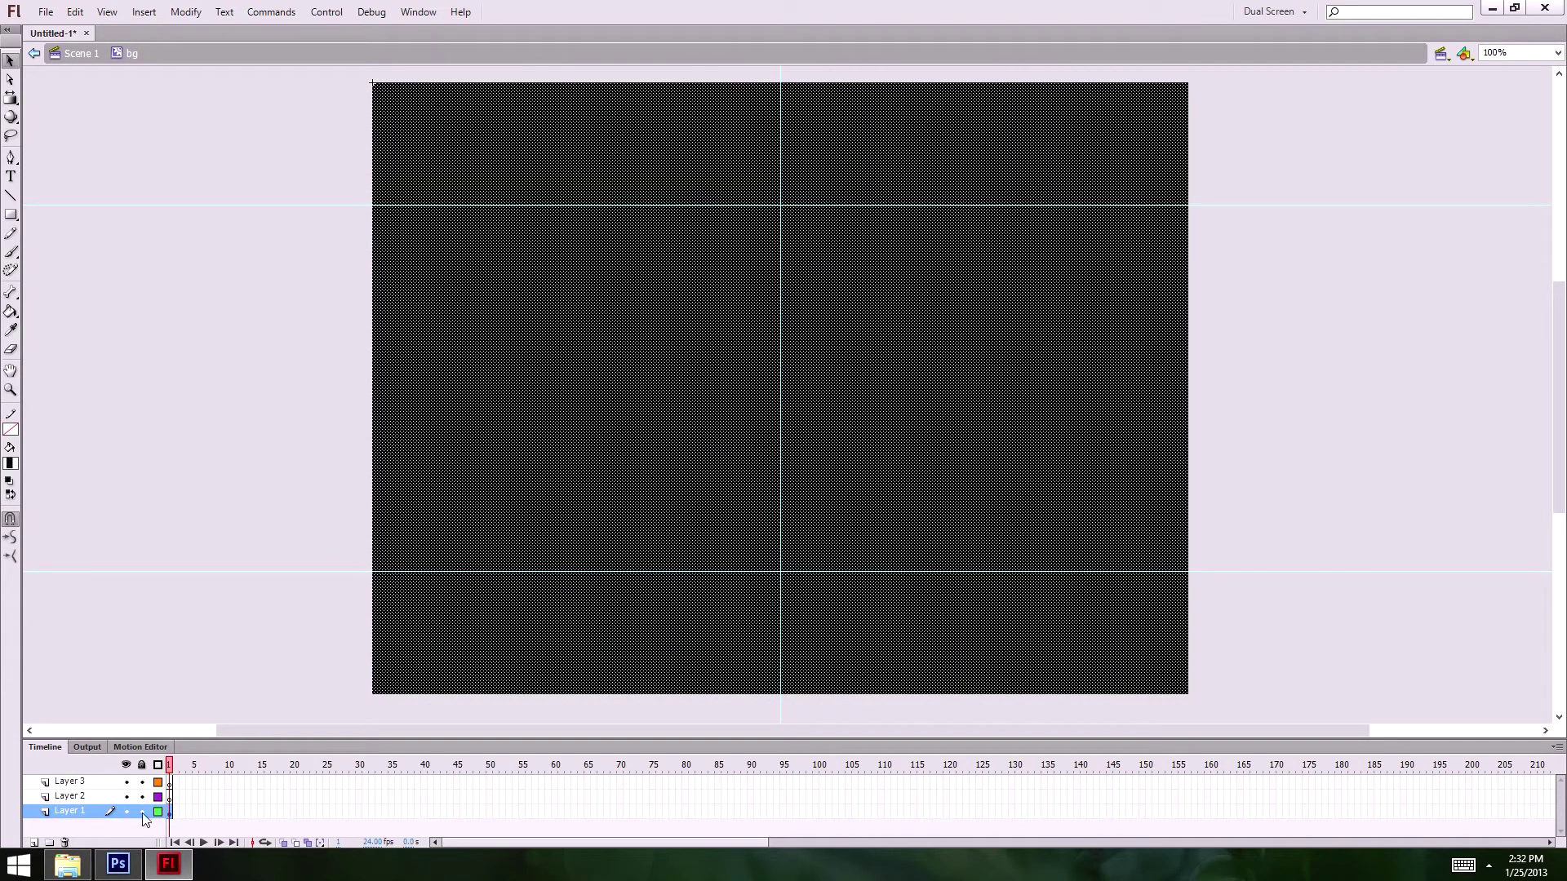
left_click(85, 798)
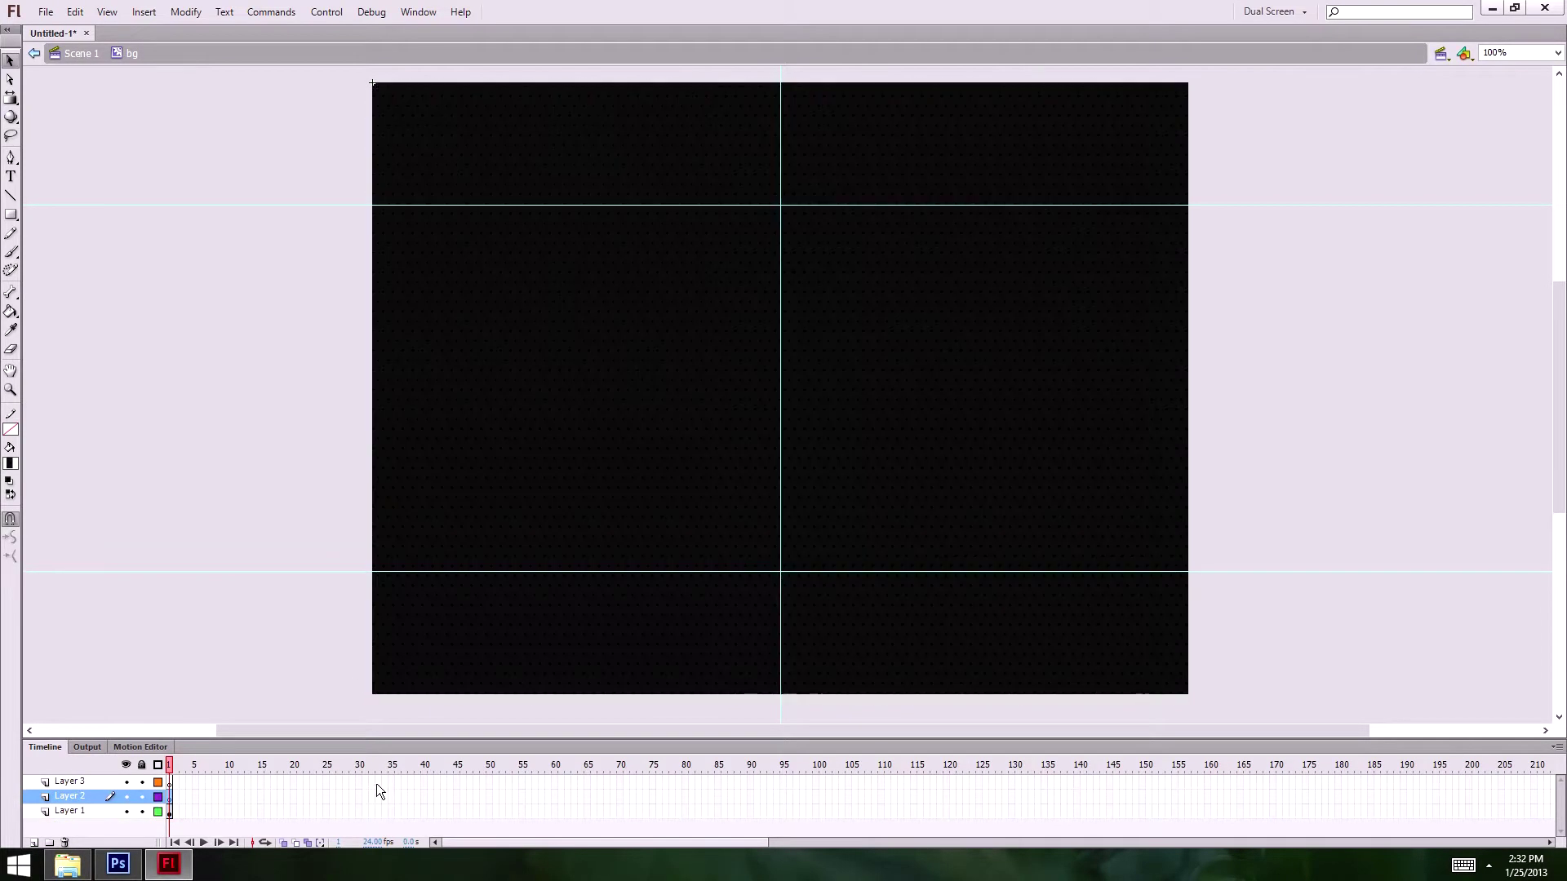
left_click(768, 538)
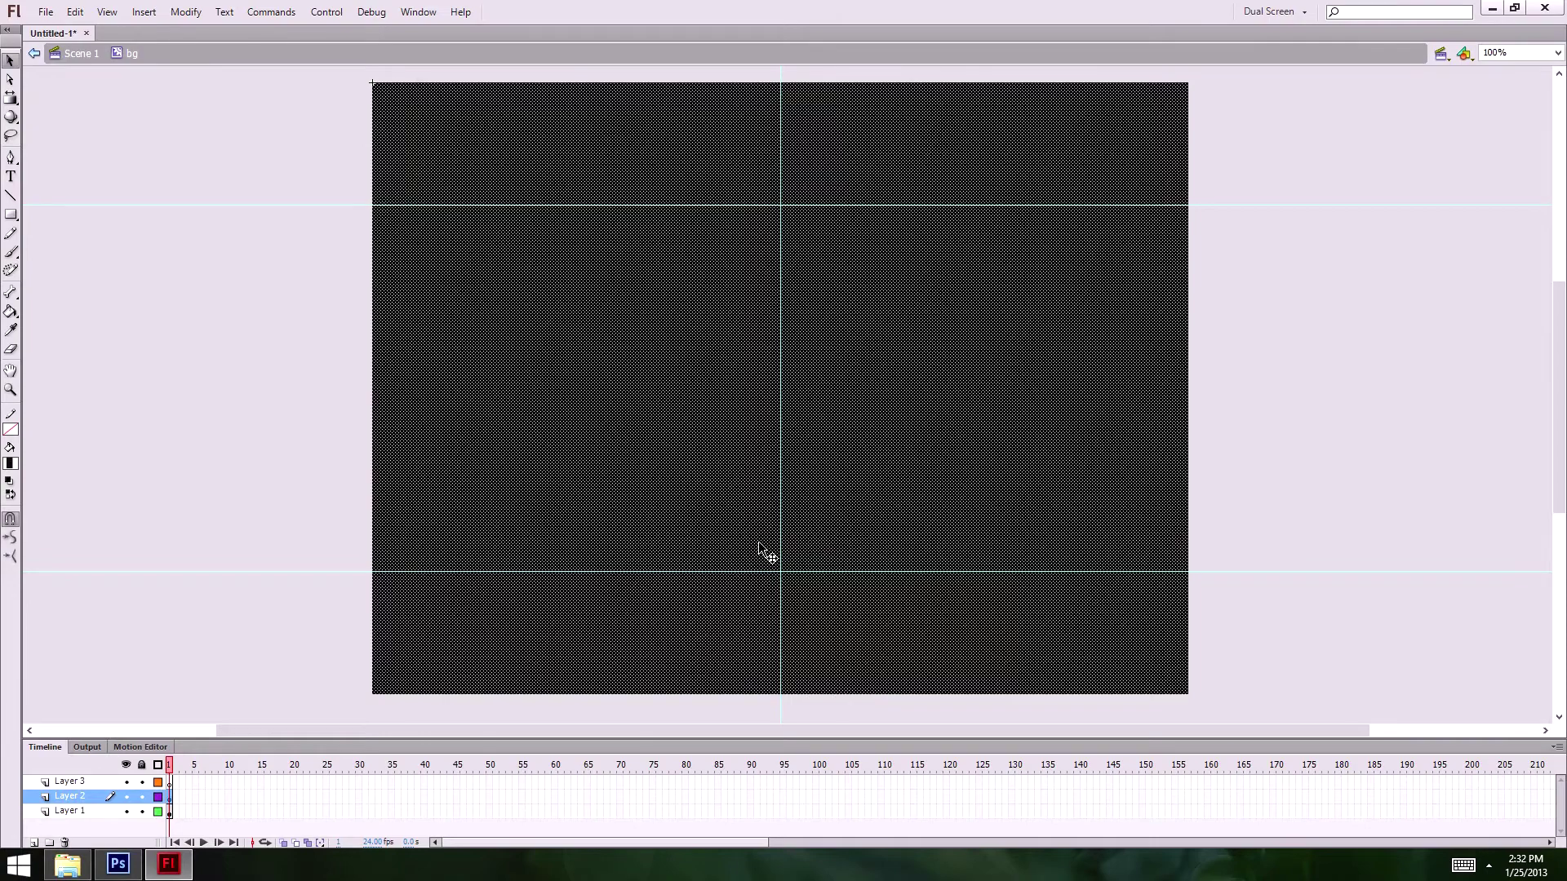
left_click(126, 796)
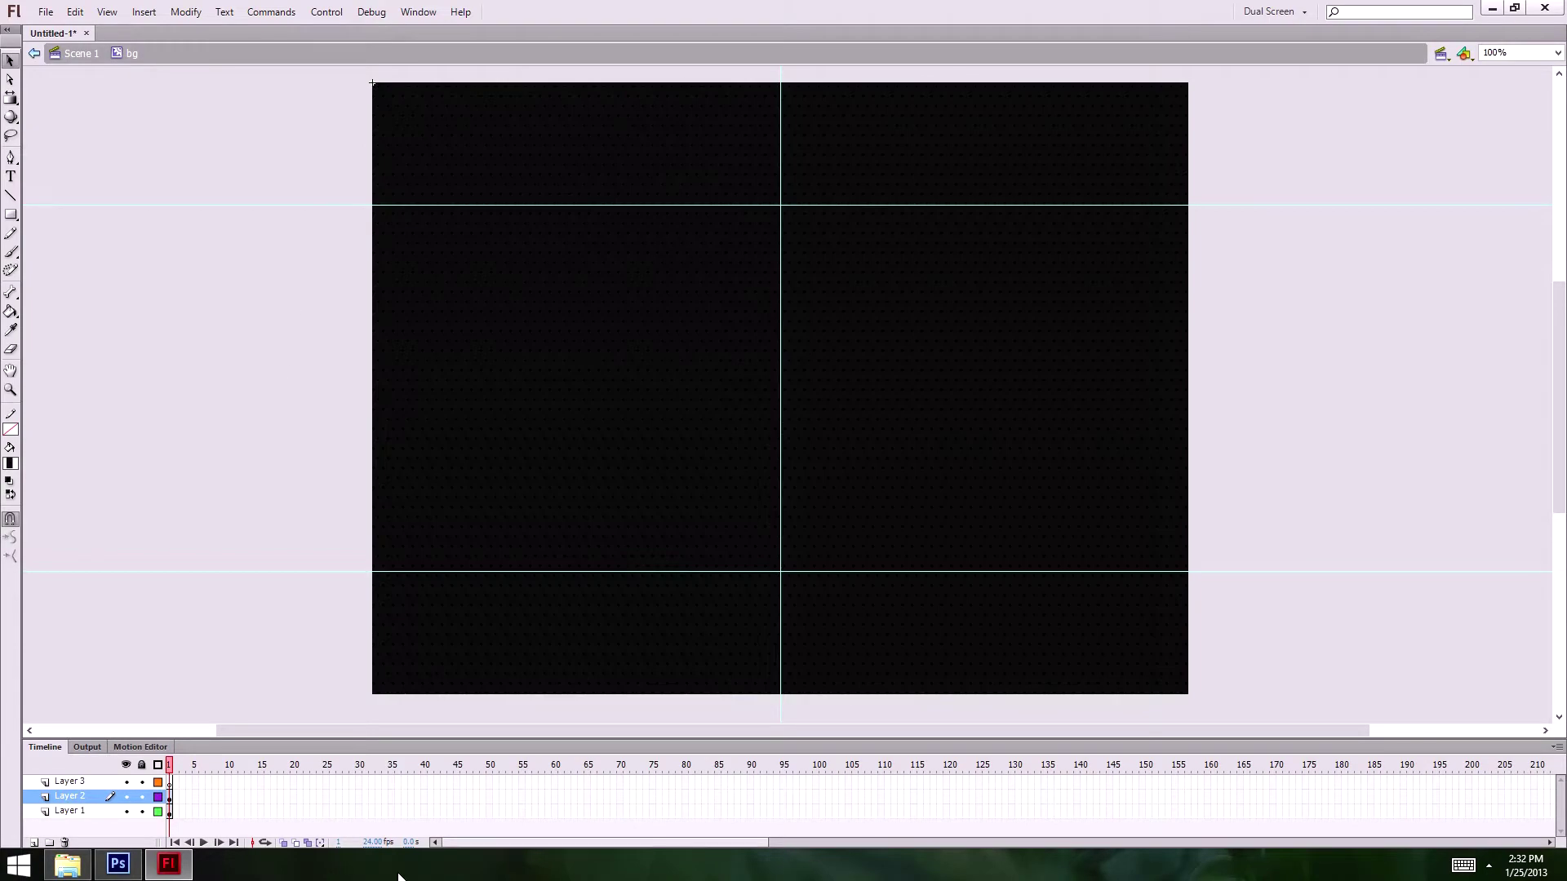
left_click(129, 798)
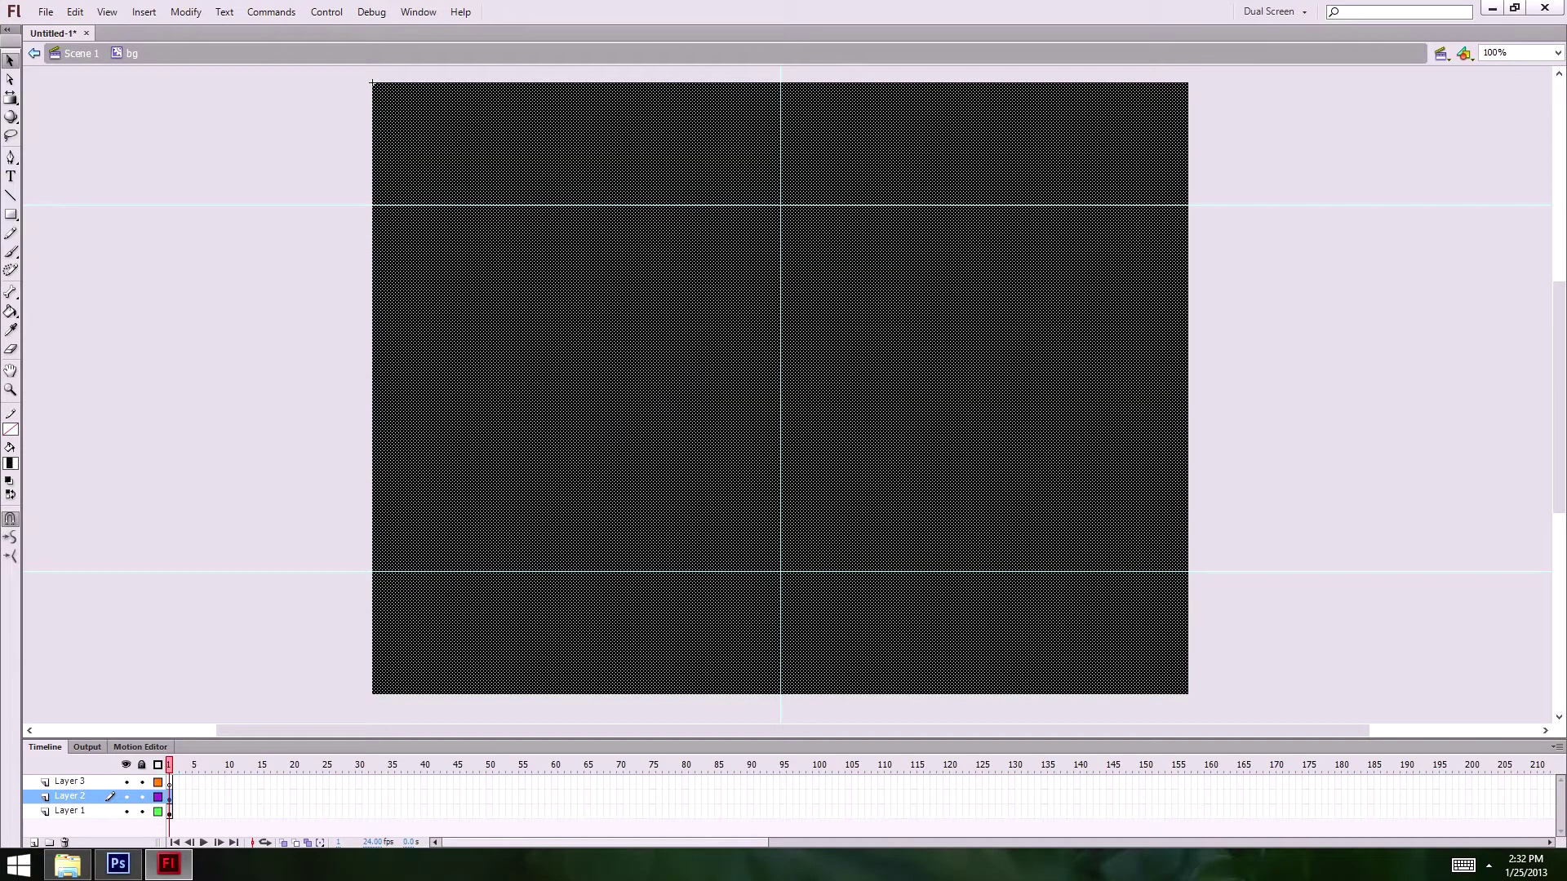
- Fill the Layer 2 rectangle with a radial gradient from black at 5% alpha in the centre to solid black at the edge
left_click(13, 464)
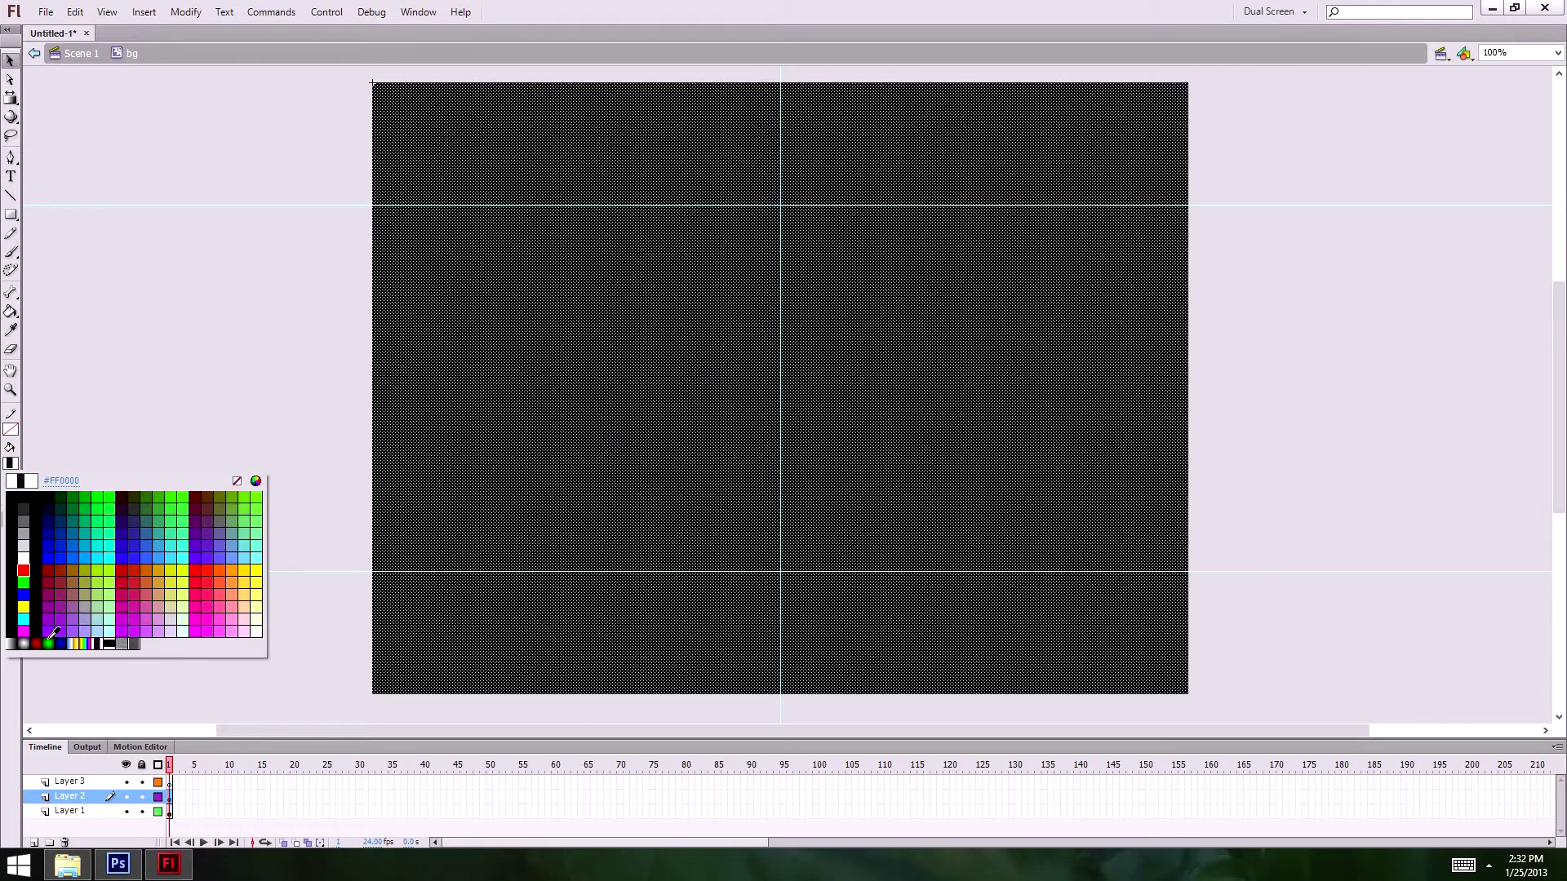
left_click(23, 644)
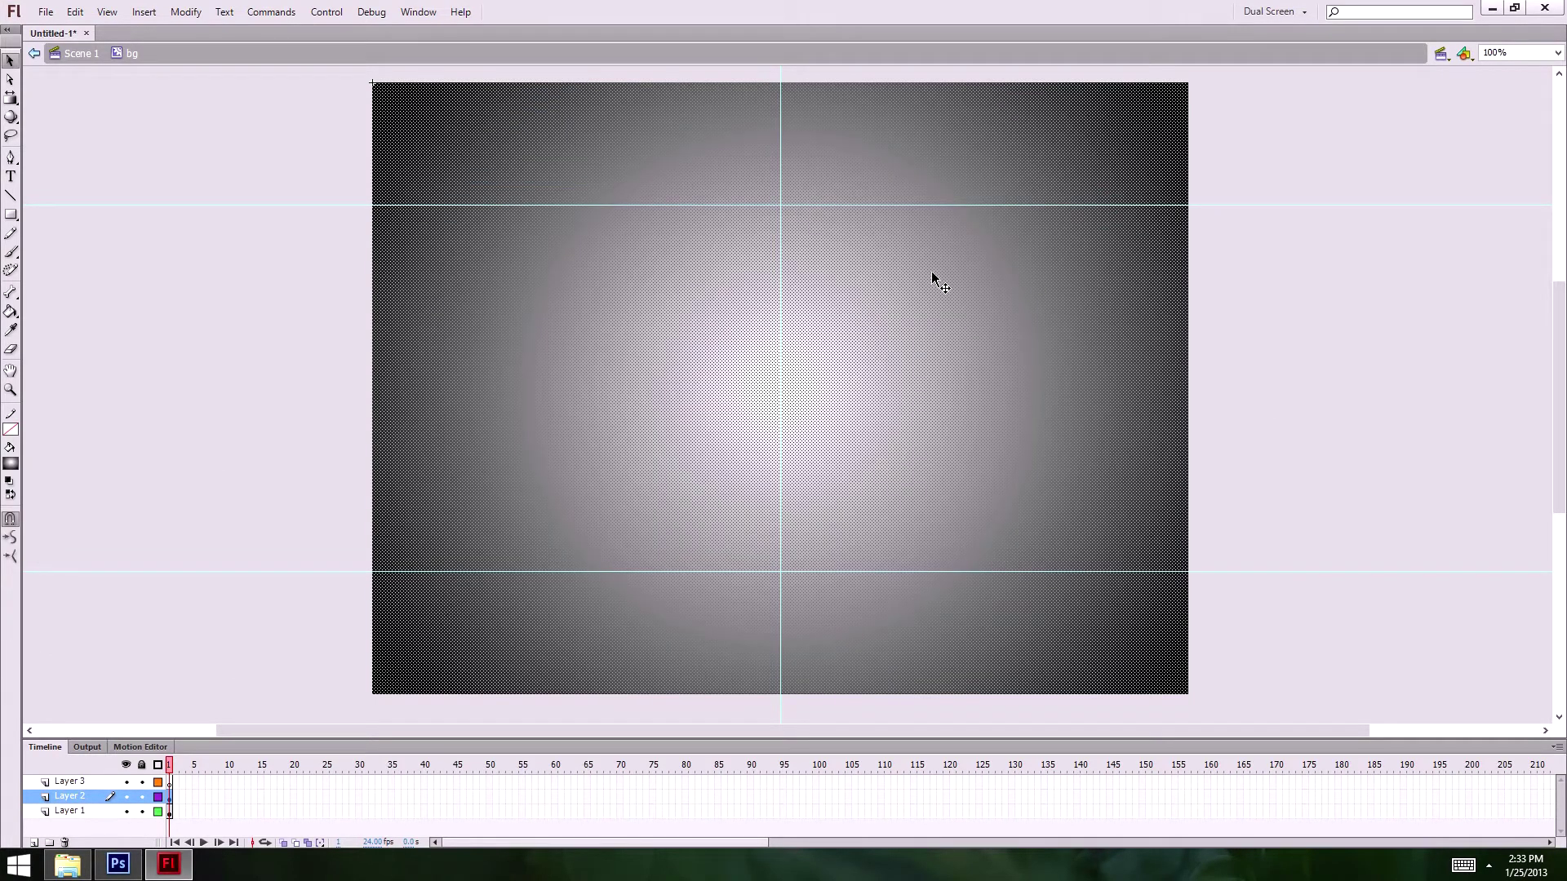
left_click_drag(1566, 217, 1282, 168)
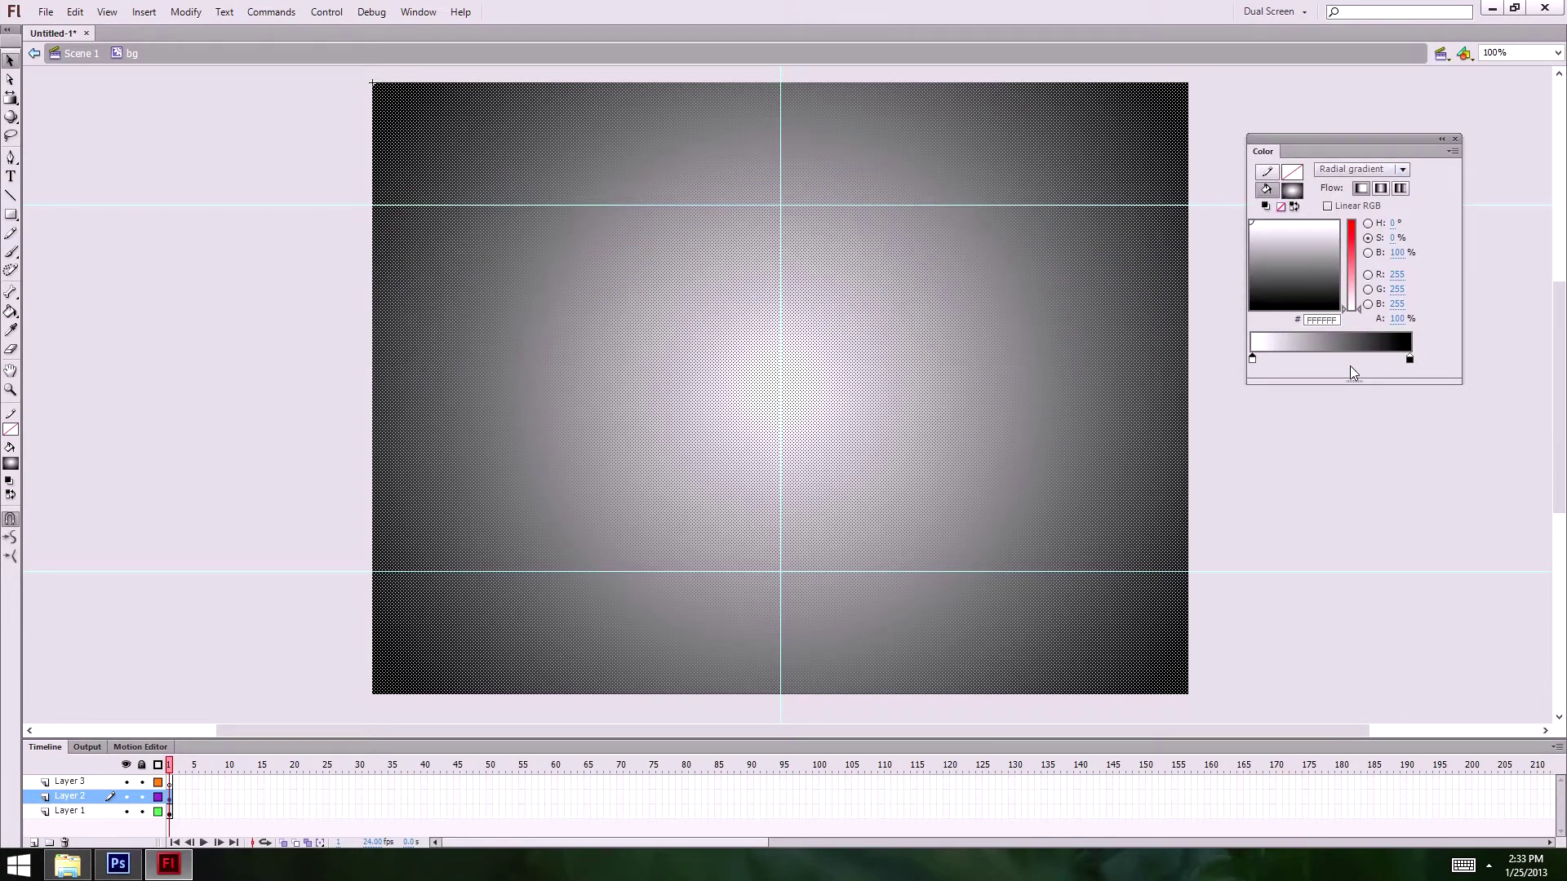
double_click(1252, 361)
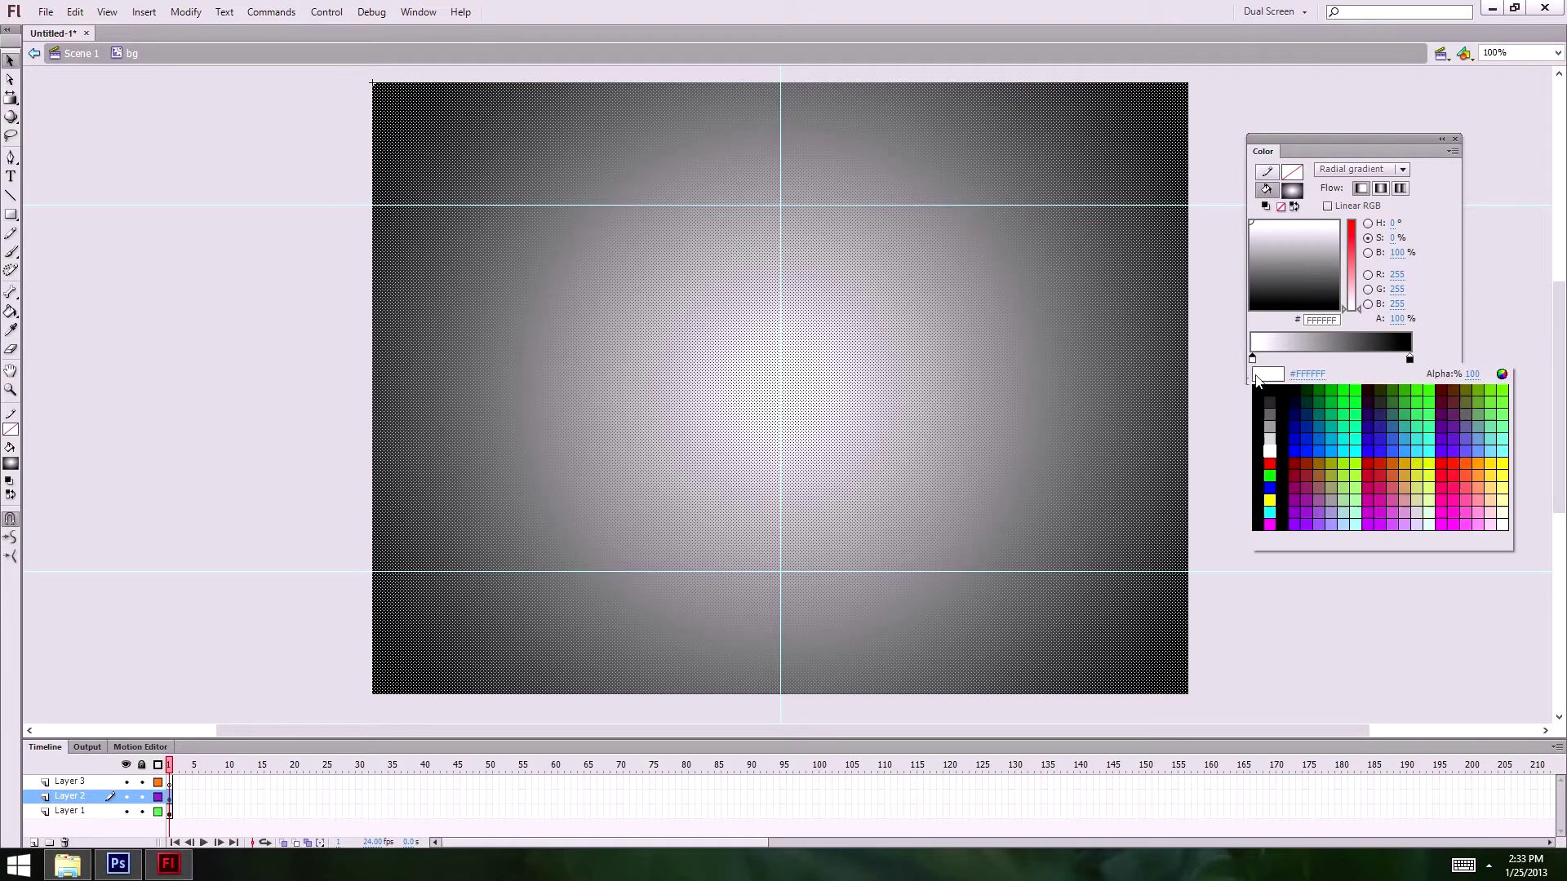
left_click(1259, 378)
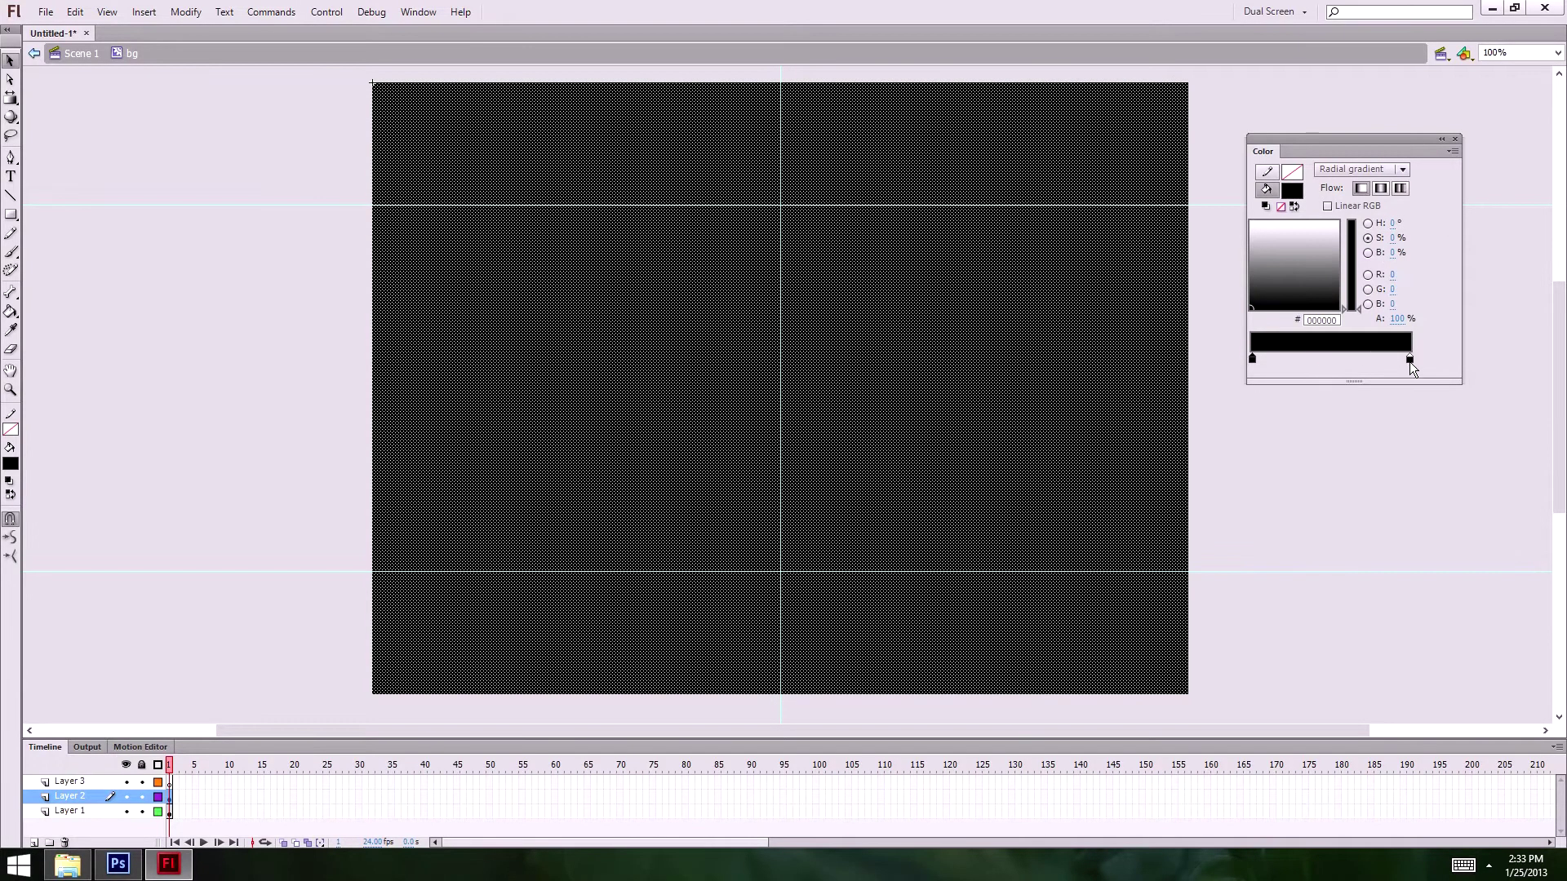
left_click(1251, 359)
type("5")
key("Return")
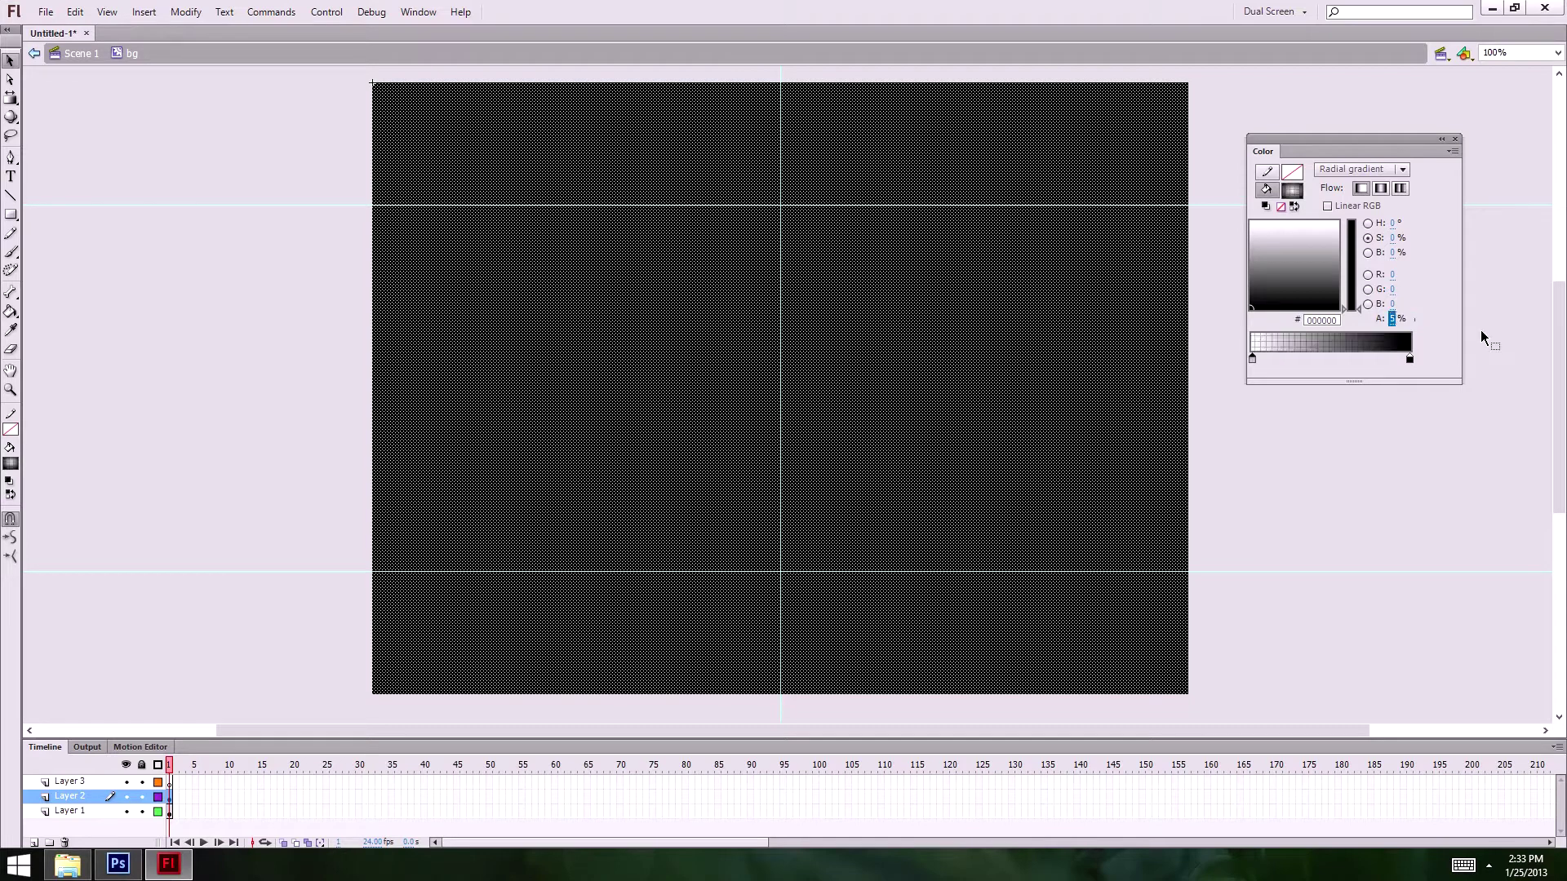
left_click(1408, 359)
left_click(226, 261)
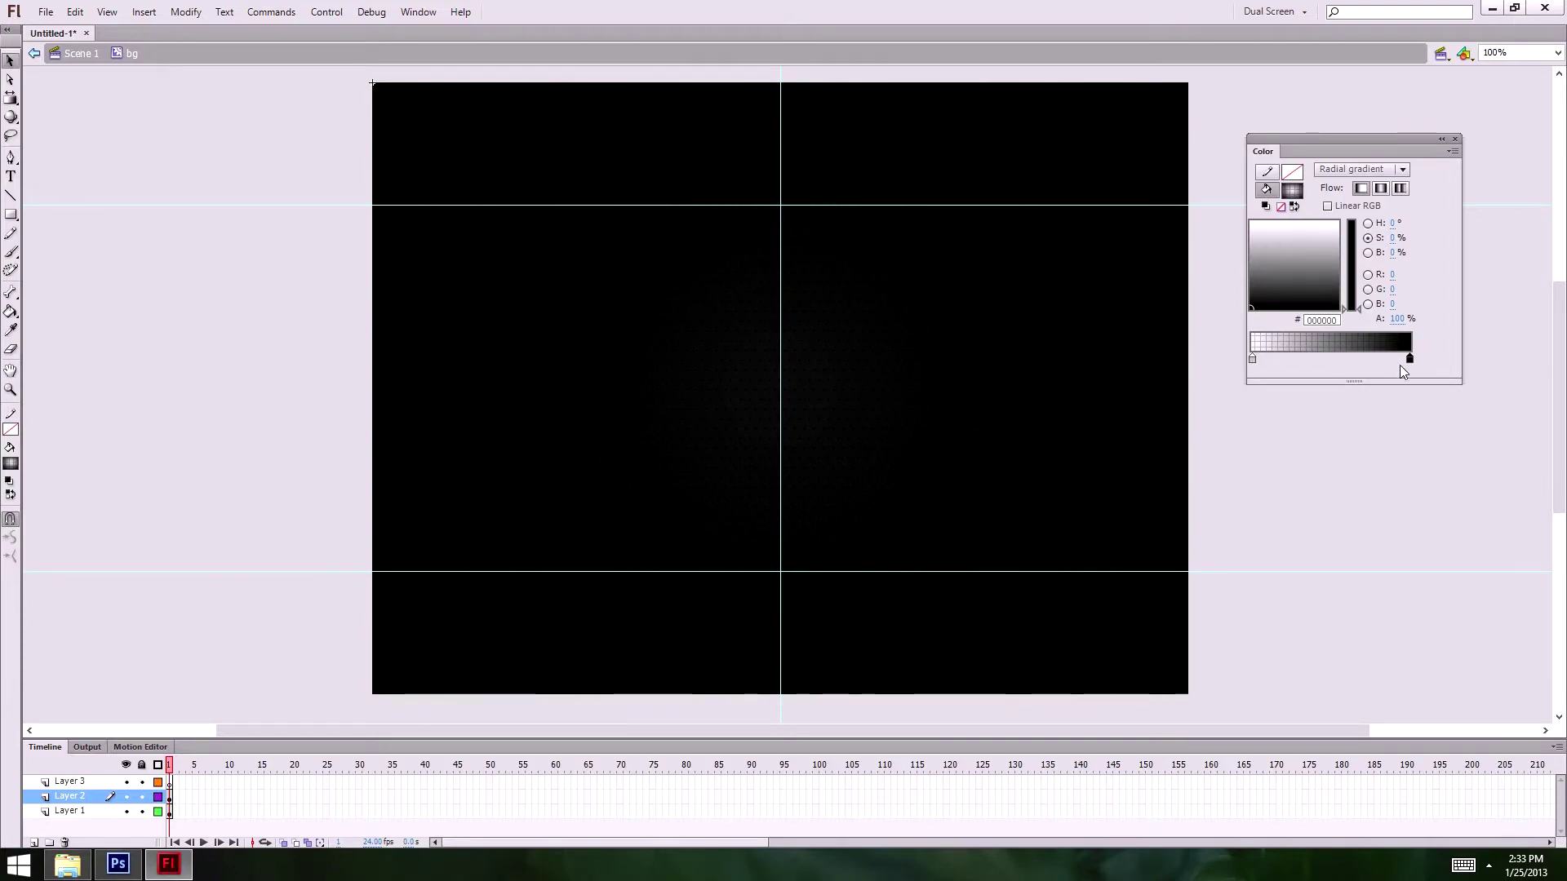
left_click(930, 346)
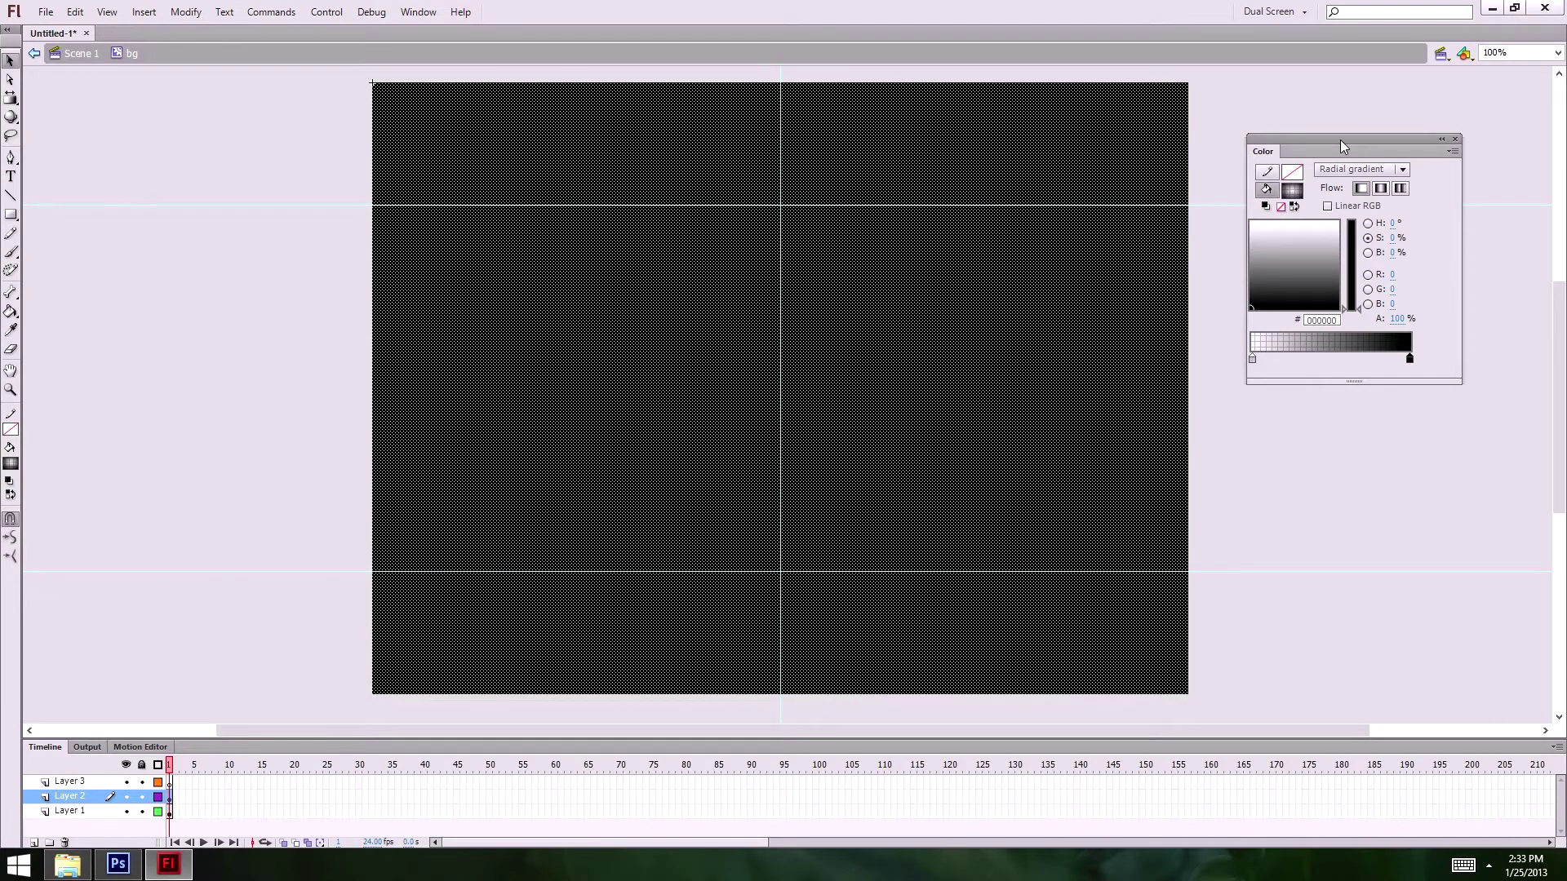
- Collapse the floating Color panel to an icon and park it clear of the stage
left_click_drag(1340, 139, 1565, 145)
key("ctrl+shift+F9")
left_click_drag(1449, 80, 1510, 79)
left_click(1522, 81)
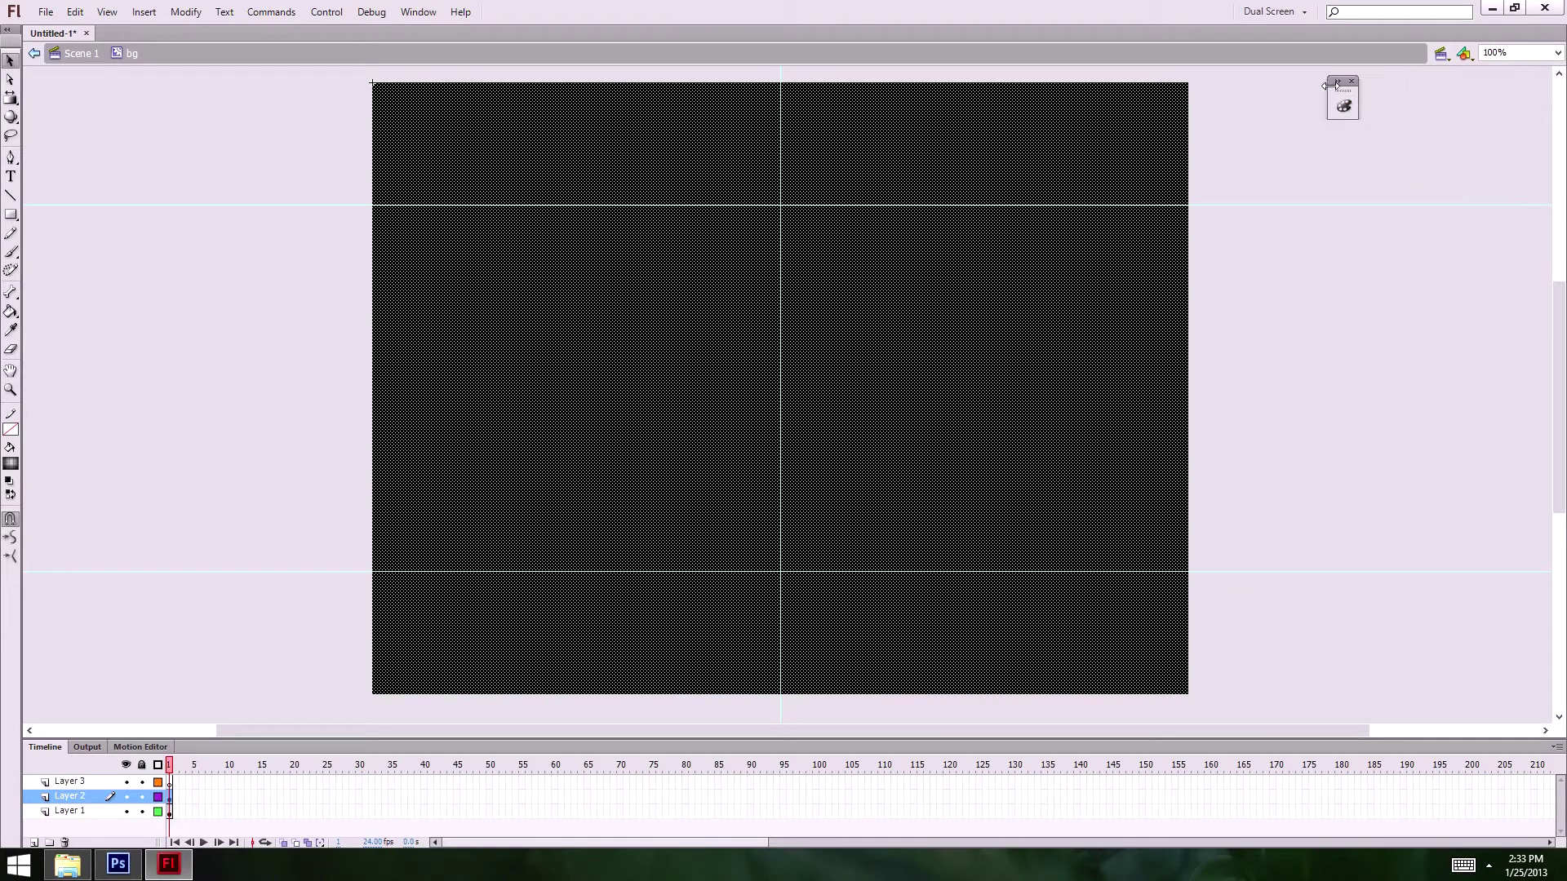
left_click_drag(1338, 92, 1524, 97)
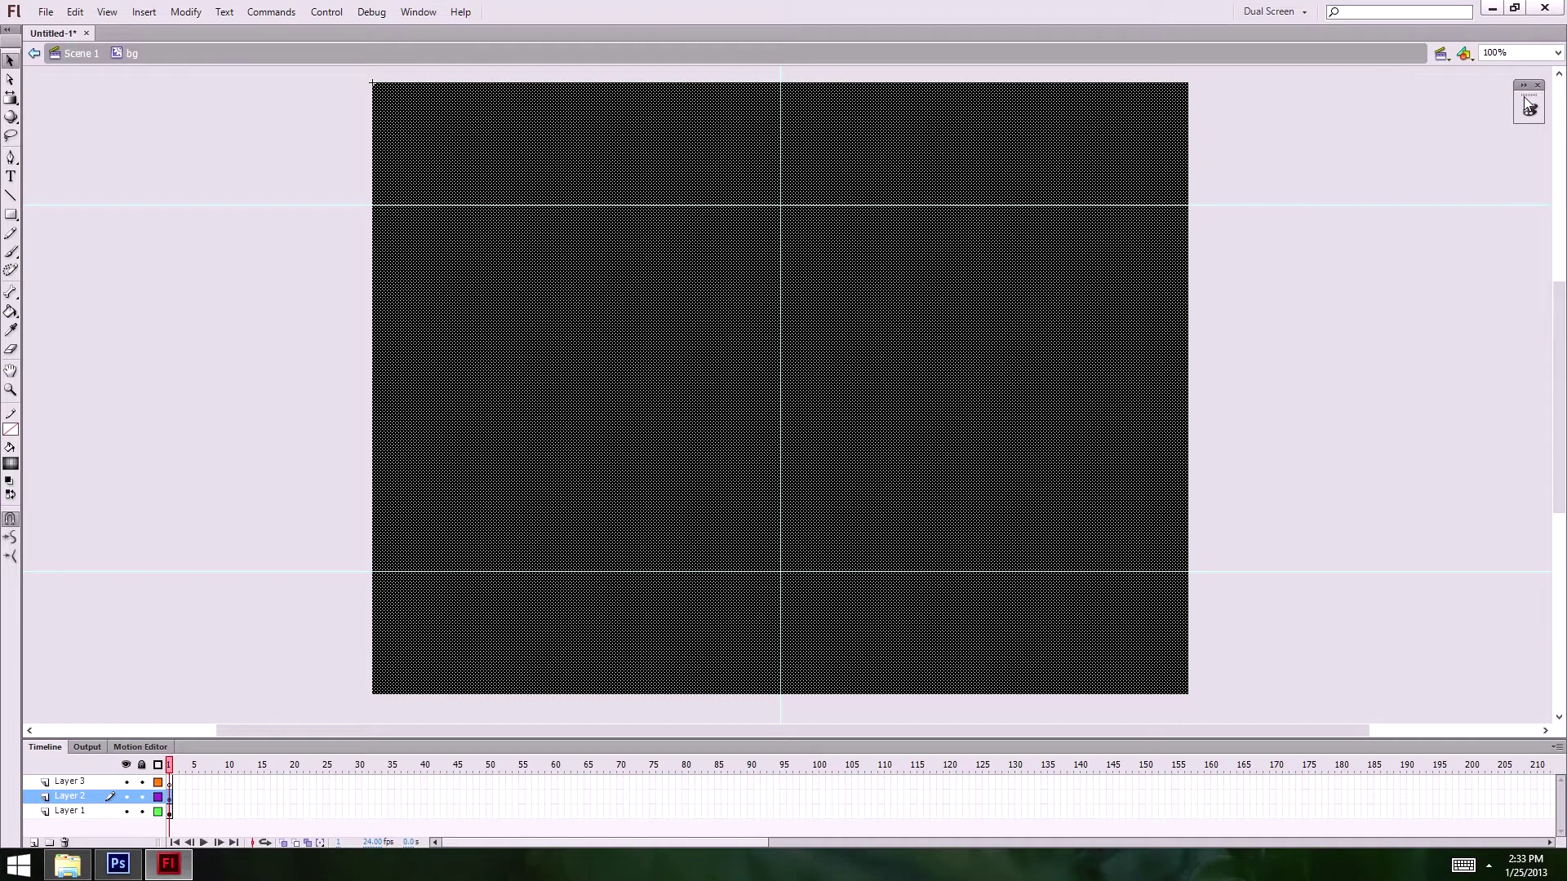
- Move the Layer 2 gradient's centre to the intersection of the vertical and upper horizontal guides, and shrink its radius
left_click(9, 98)
left_click(851, 356)
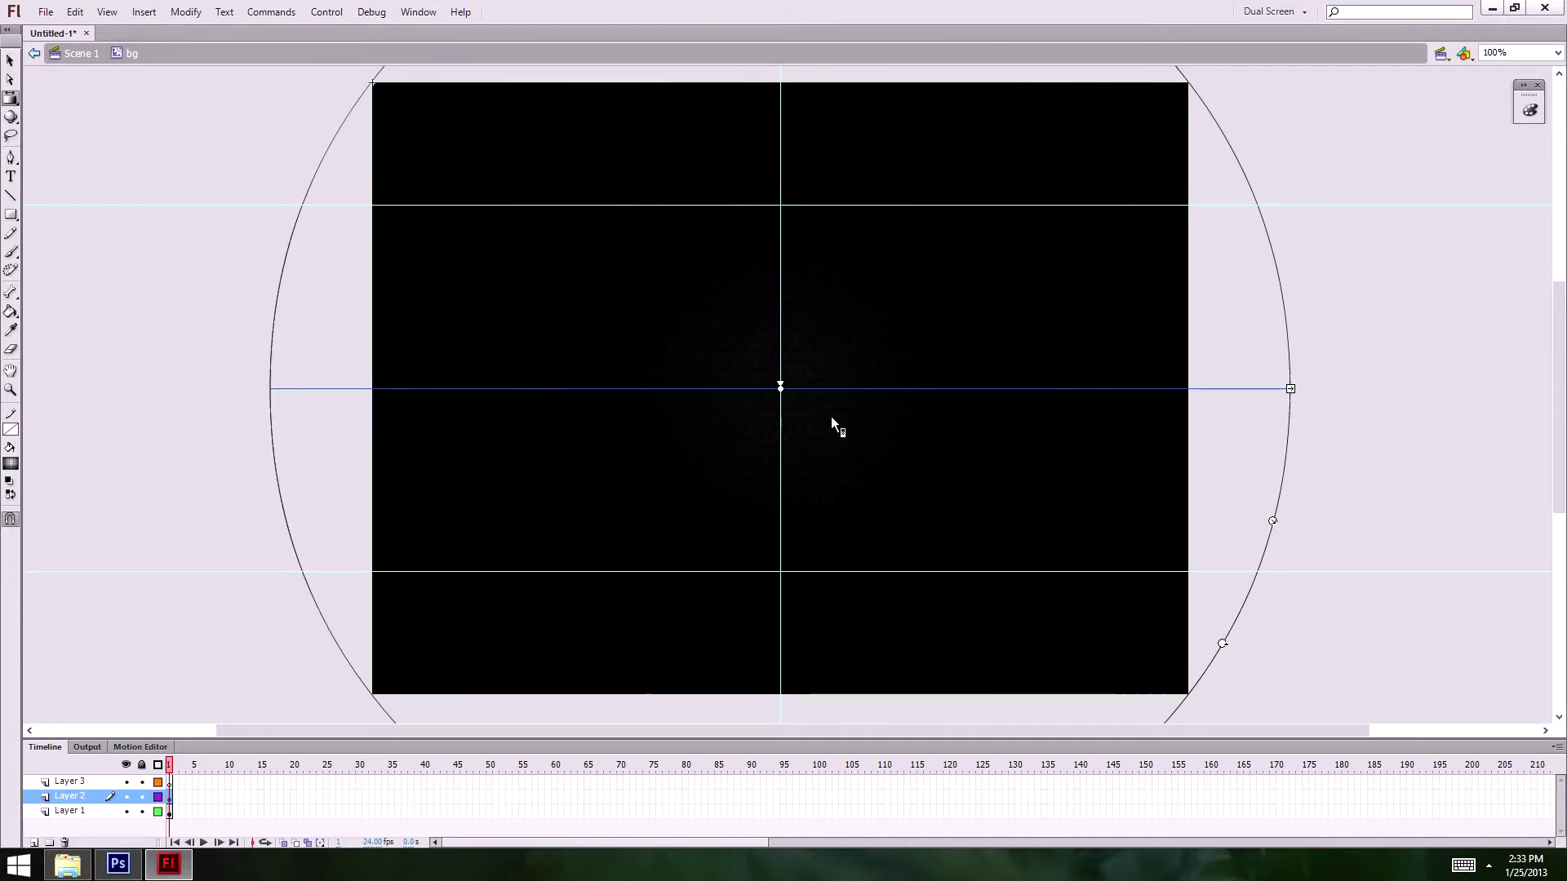
left_click_drag(781, 385, 780, 204)
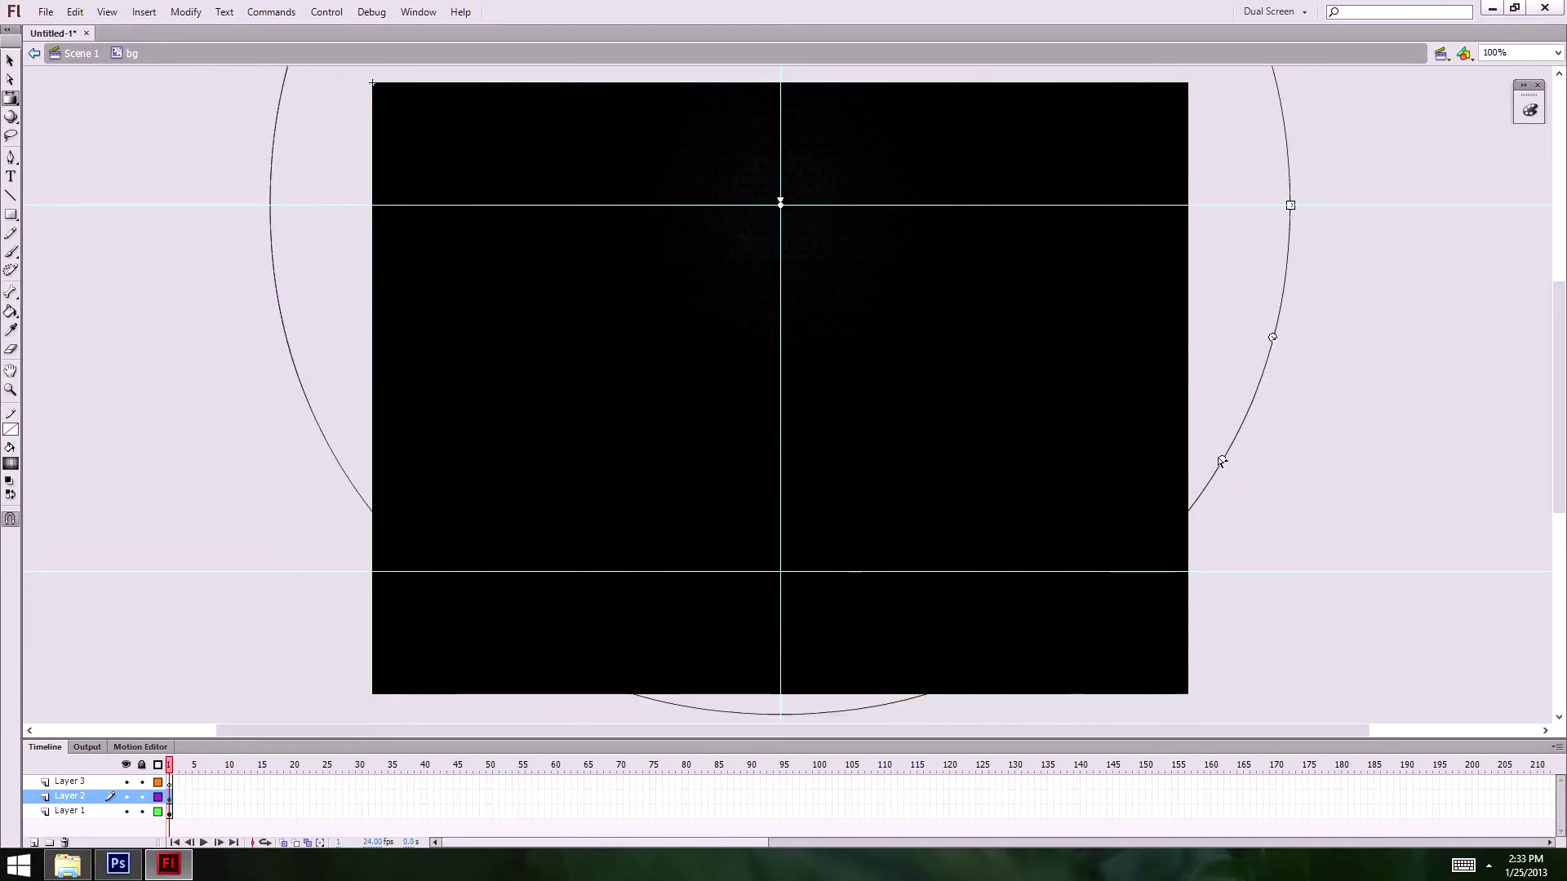
left_click_drag(1272, 336, 1171, 285)
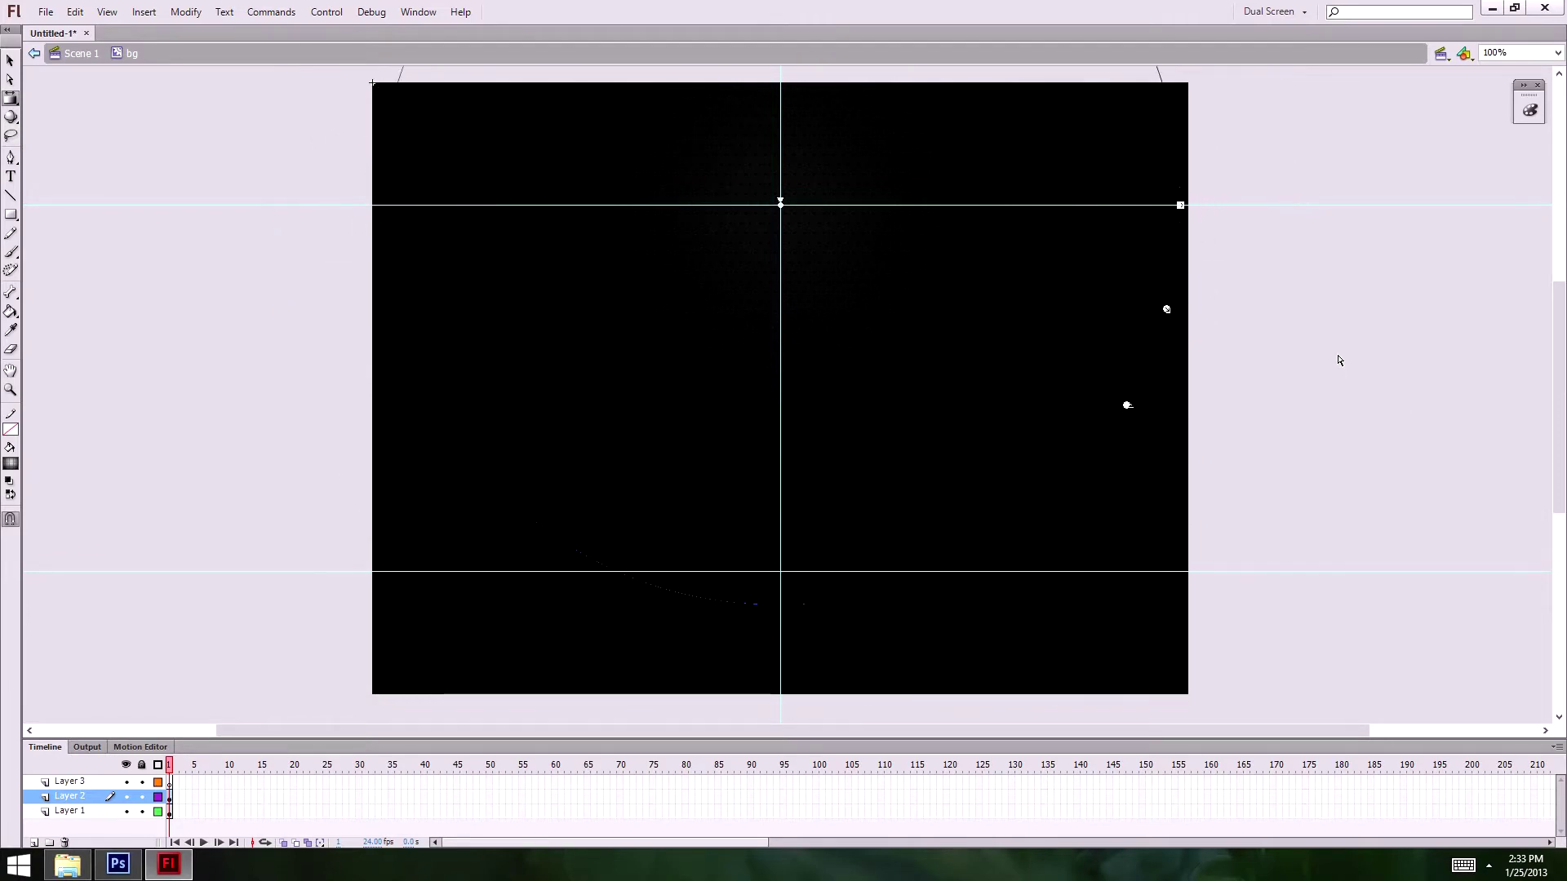
key("space")
mouse_move(866, 257)
left_mouse_down()
mouse_move(890, 231)
mouse_move(875, 256)
left_mouse_up()
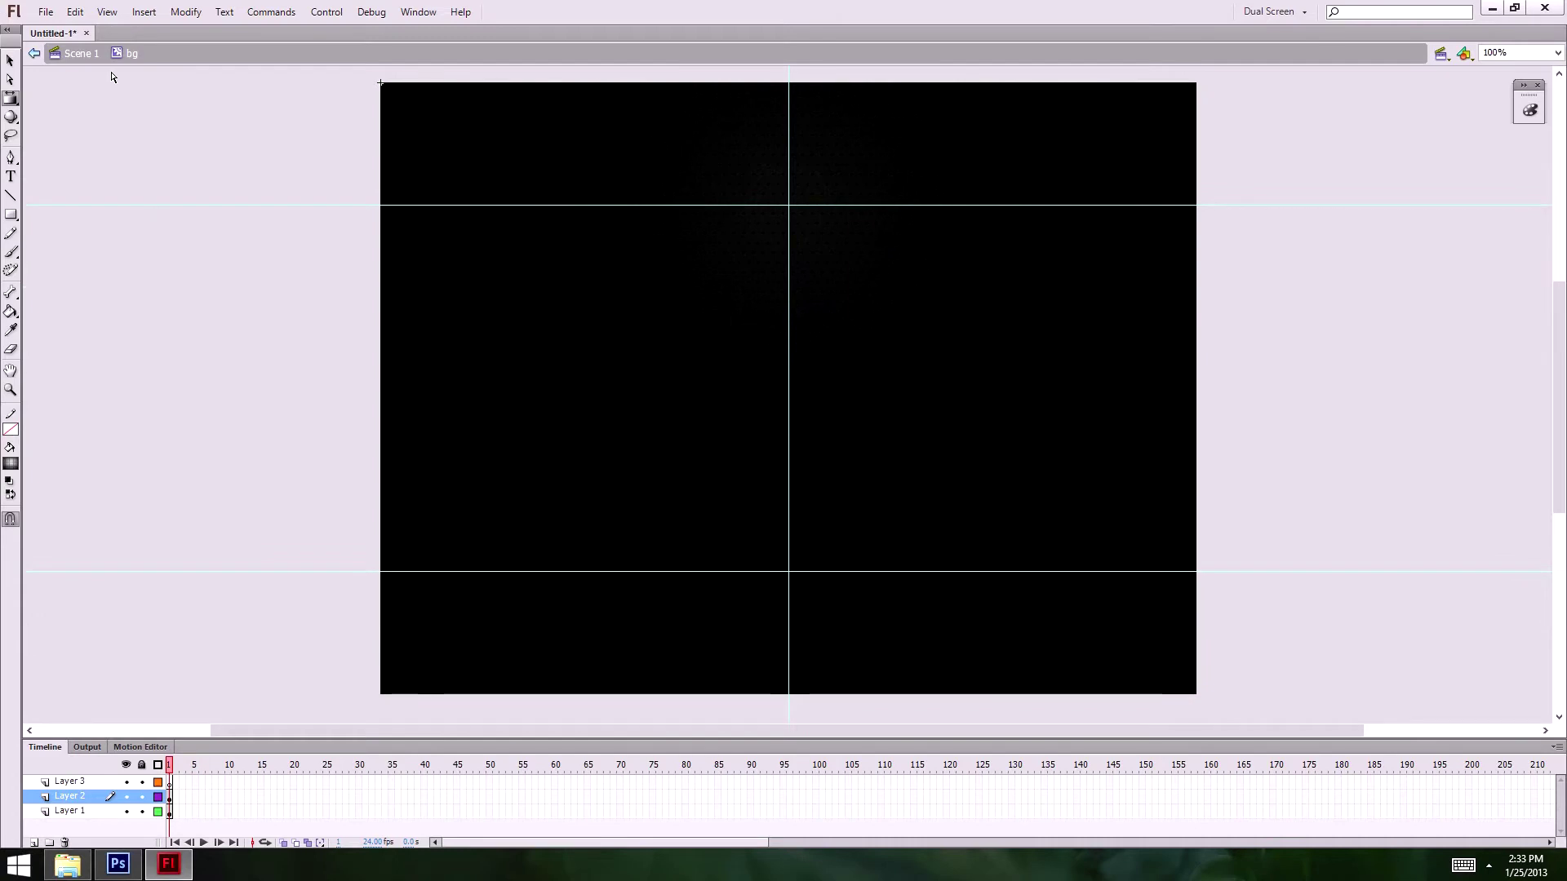
- Hide the guides on the stage
left_click(107, 11)
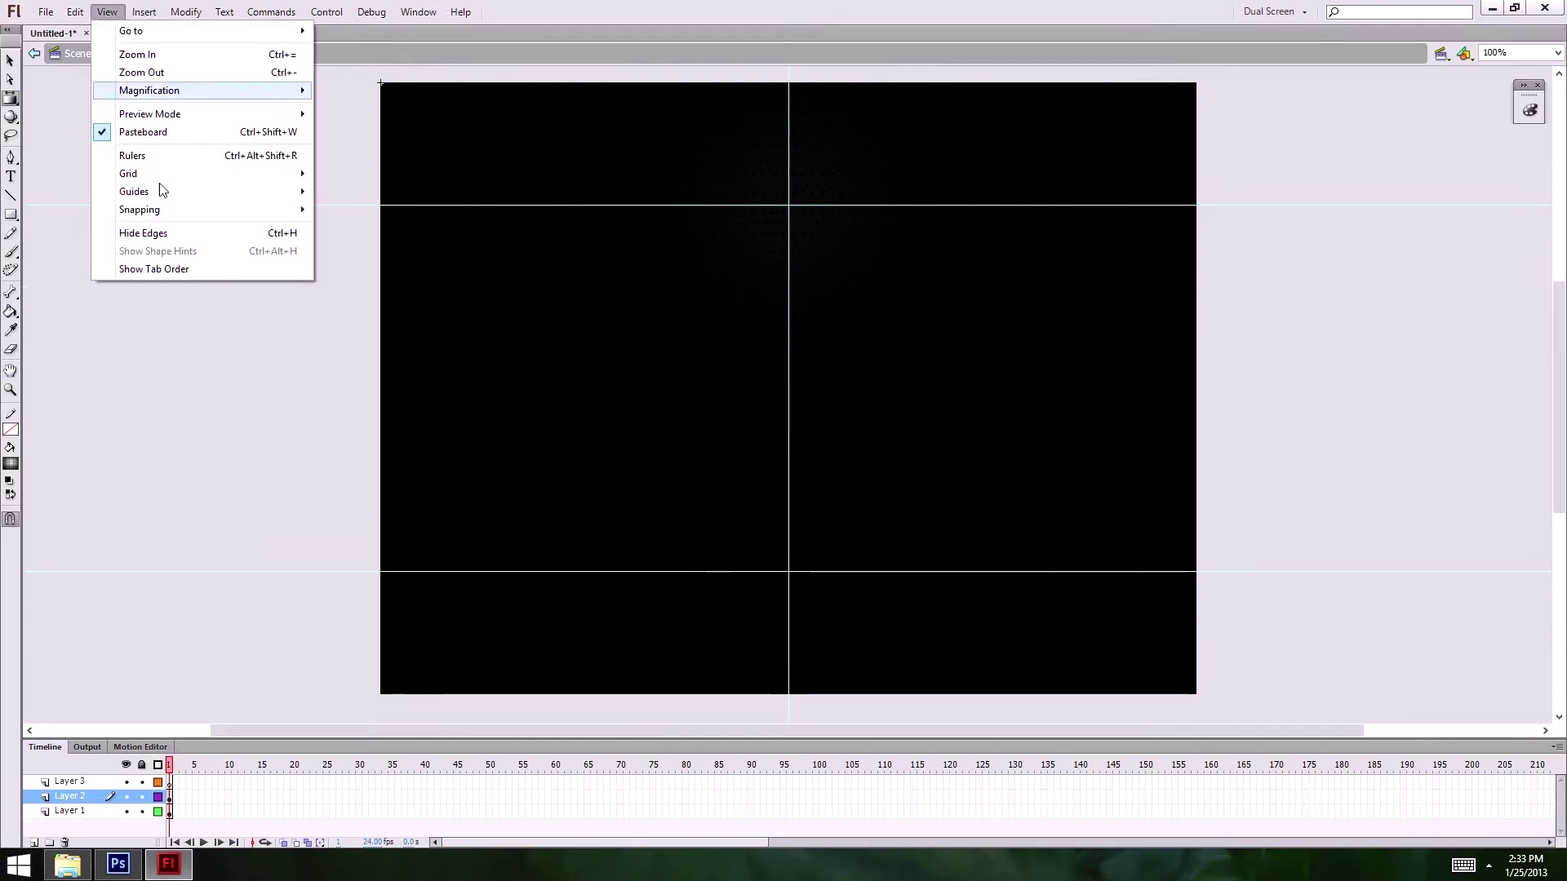
mouse_move(255, 196)
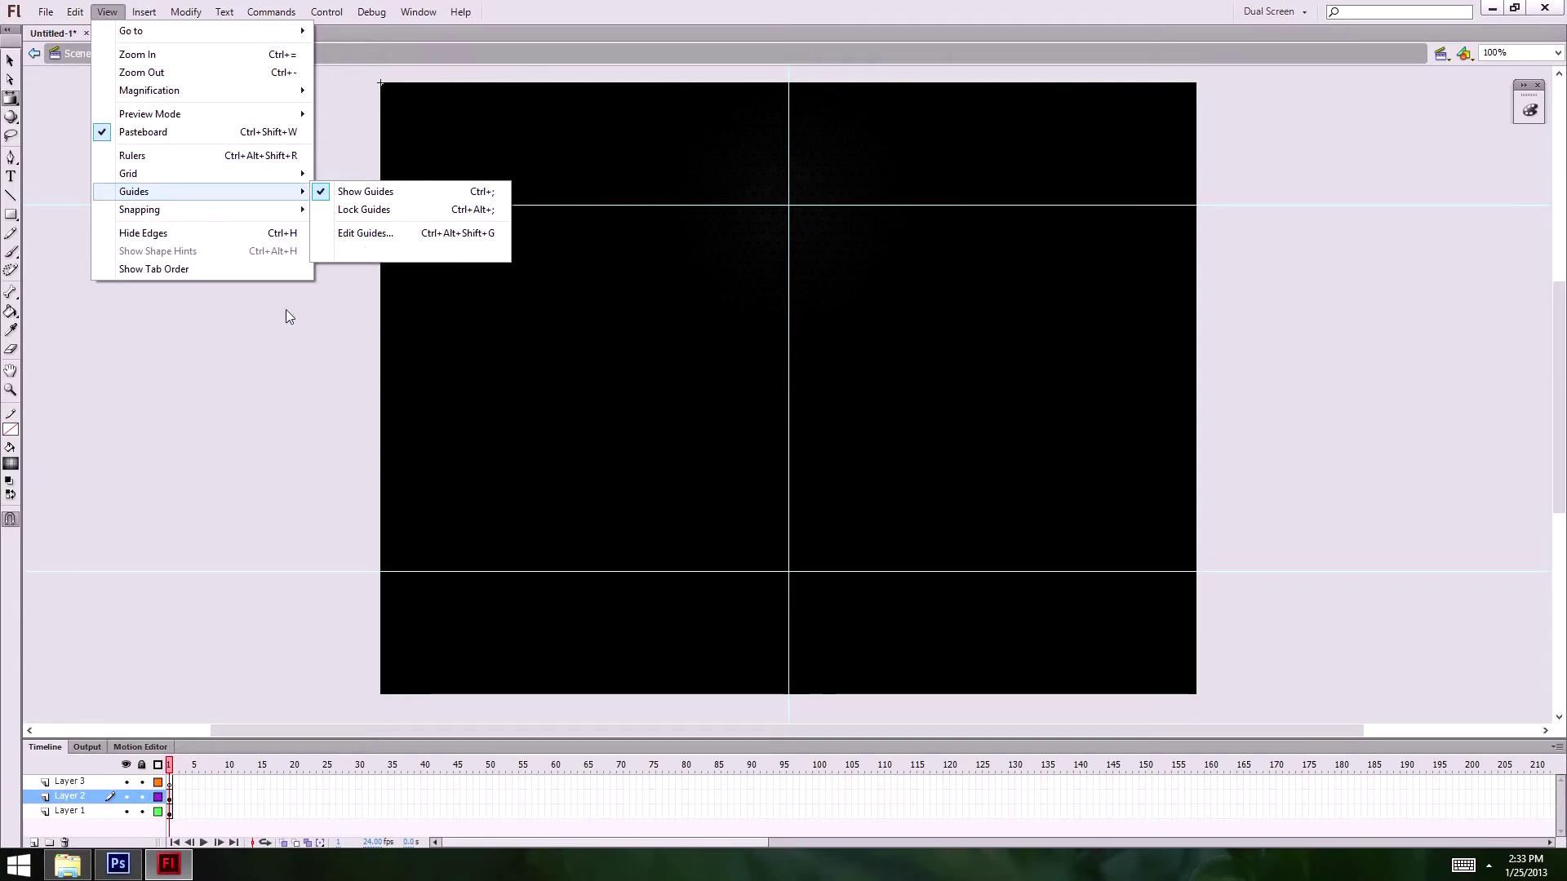
left_click(201, 372)
key("ctrl+semicolon")
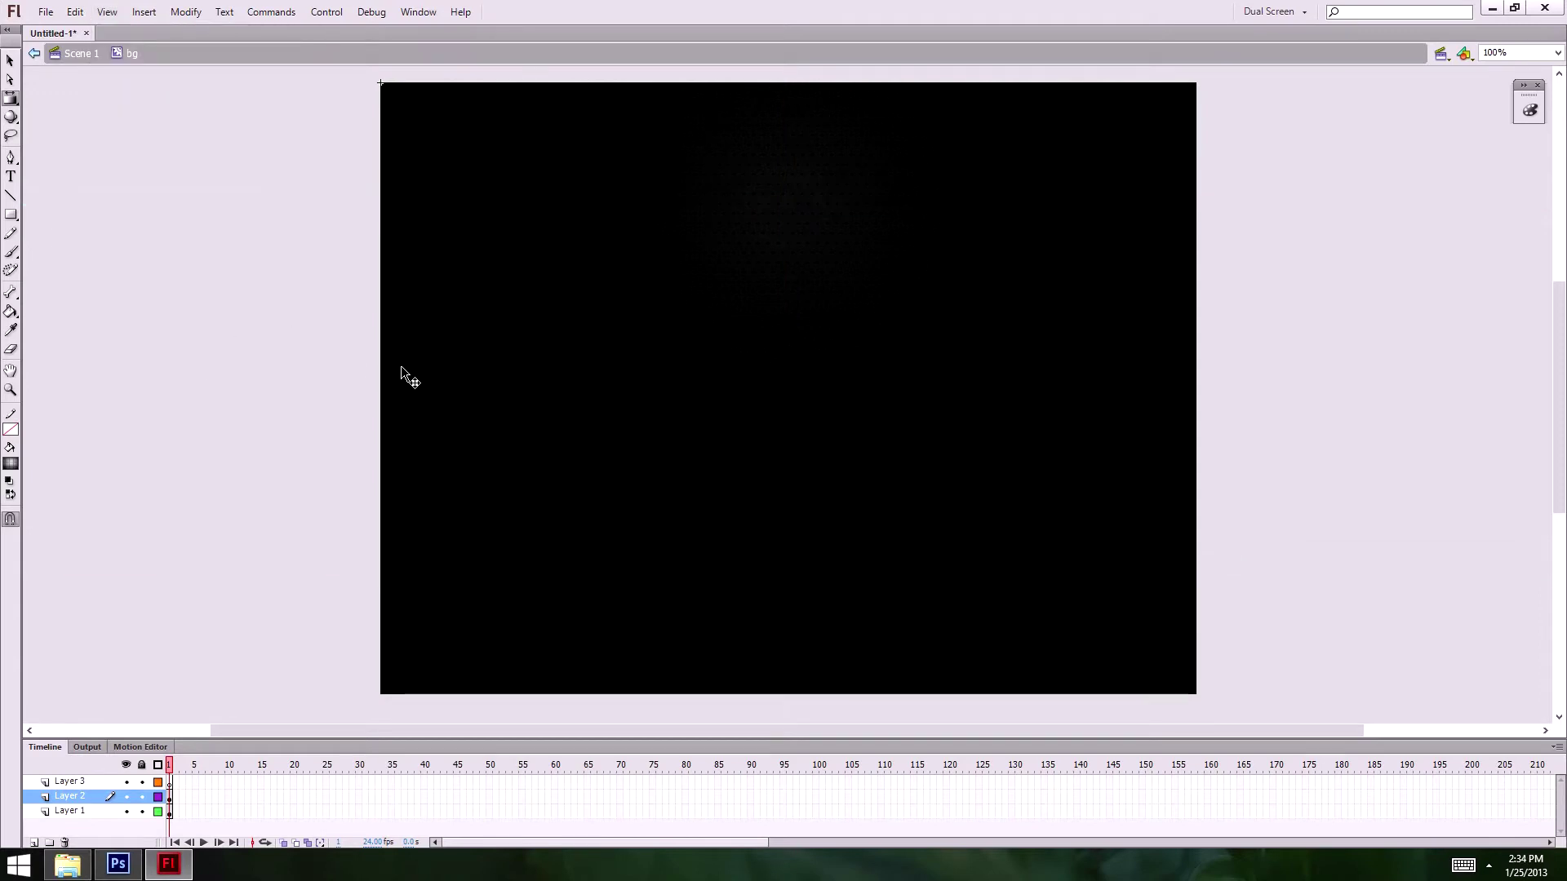
- Move Layer 2 above Layer 3 in the bg movie clip's layer stack
key("ctrl+equal")
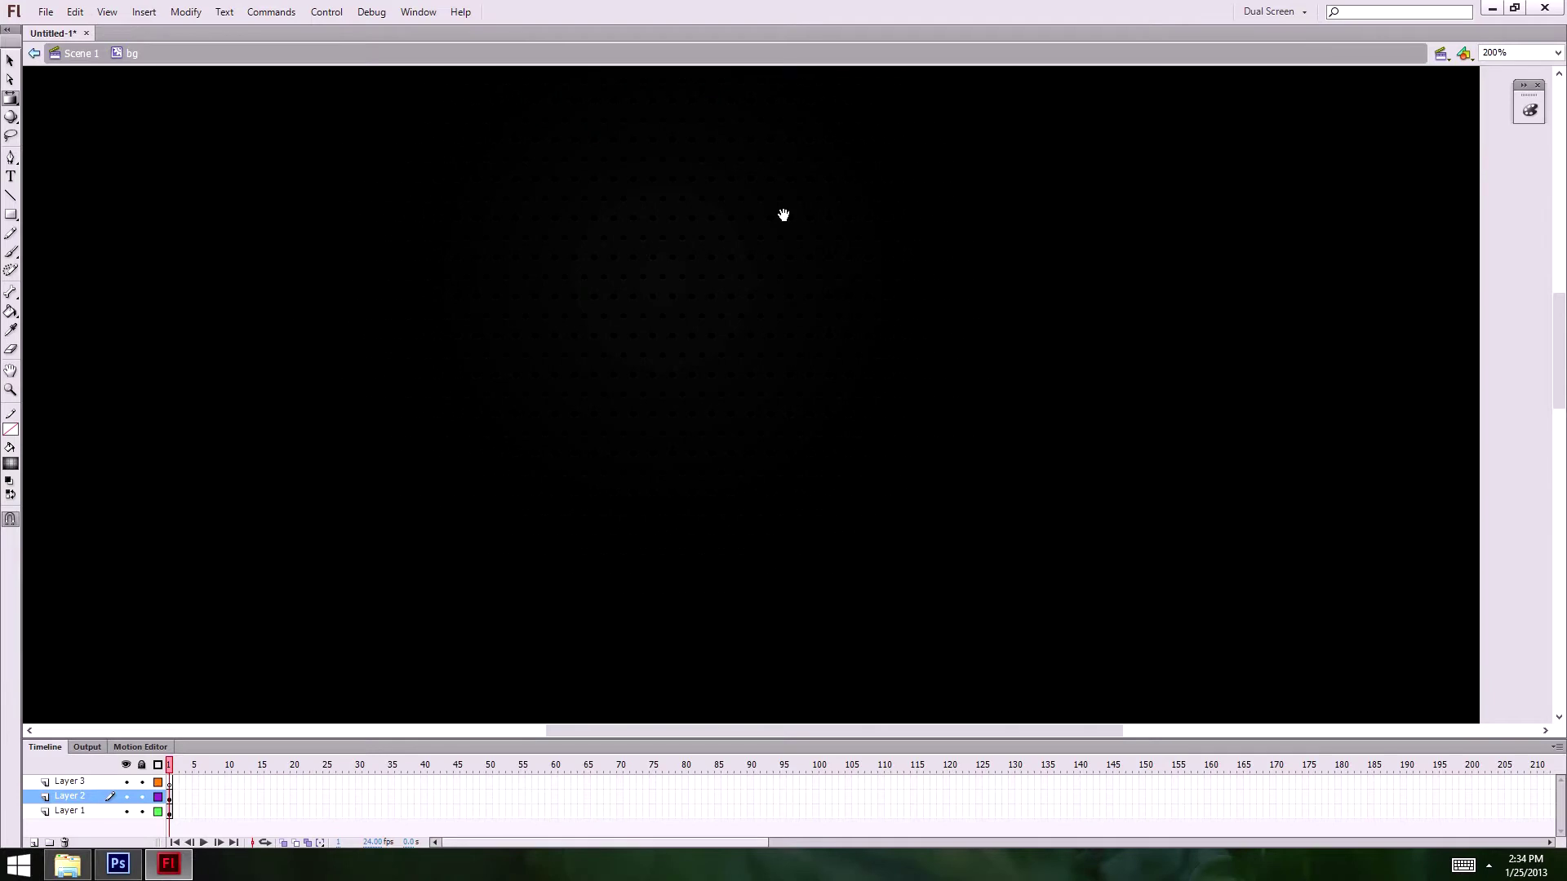
left_click_drag(634, 498, 867, 244)
key("ctrl+minus")
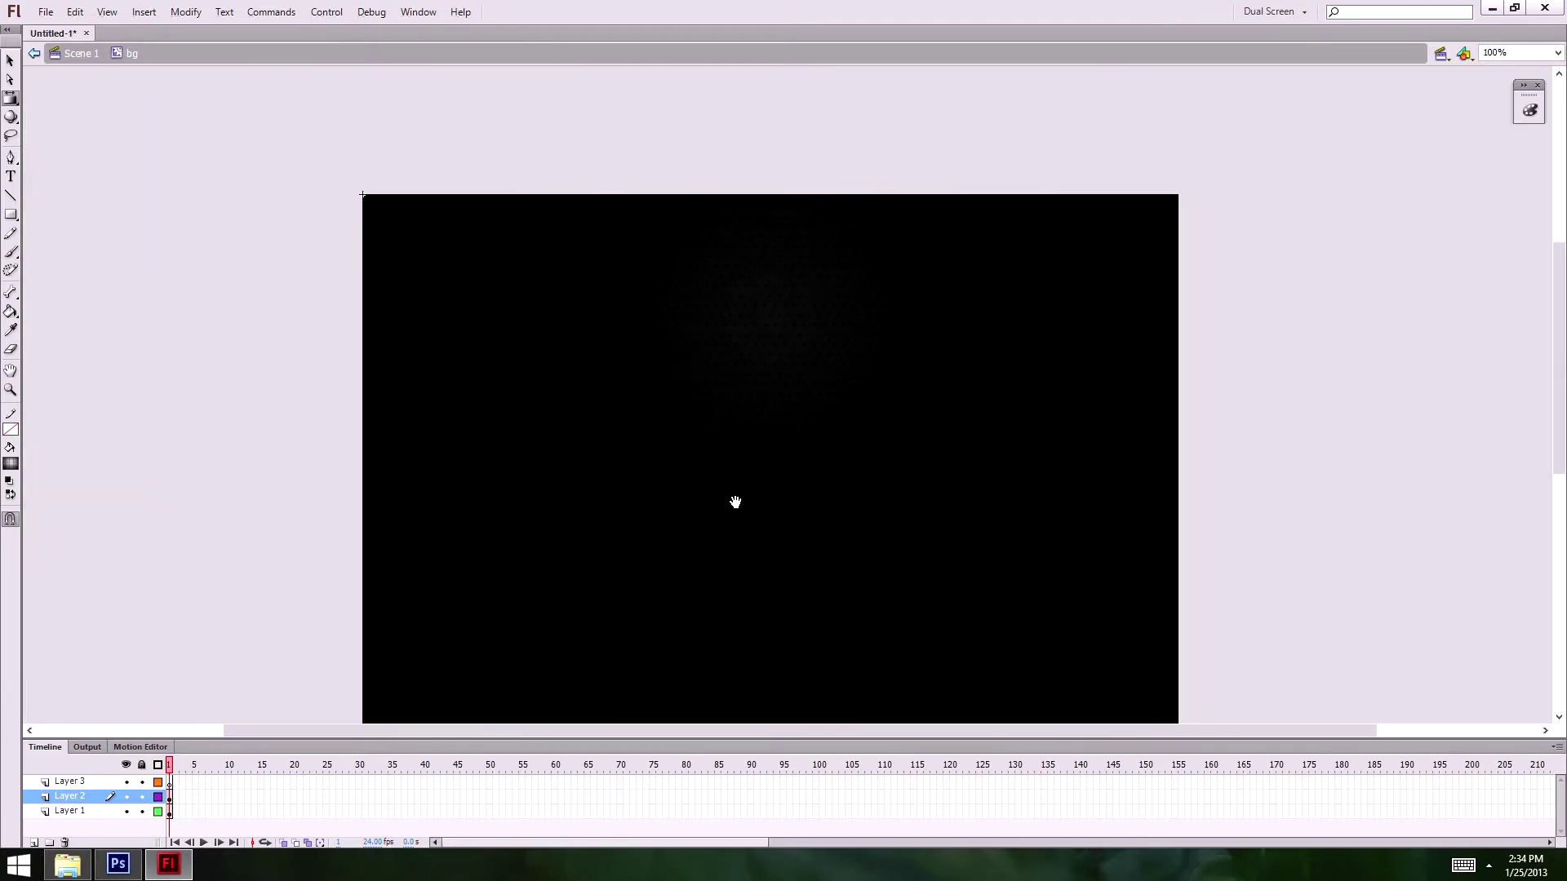
left_click_drag(738, 503, 733, 408)
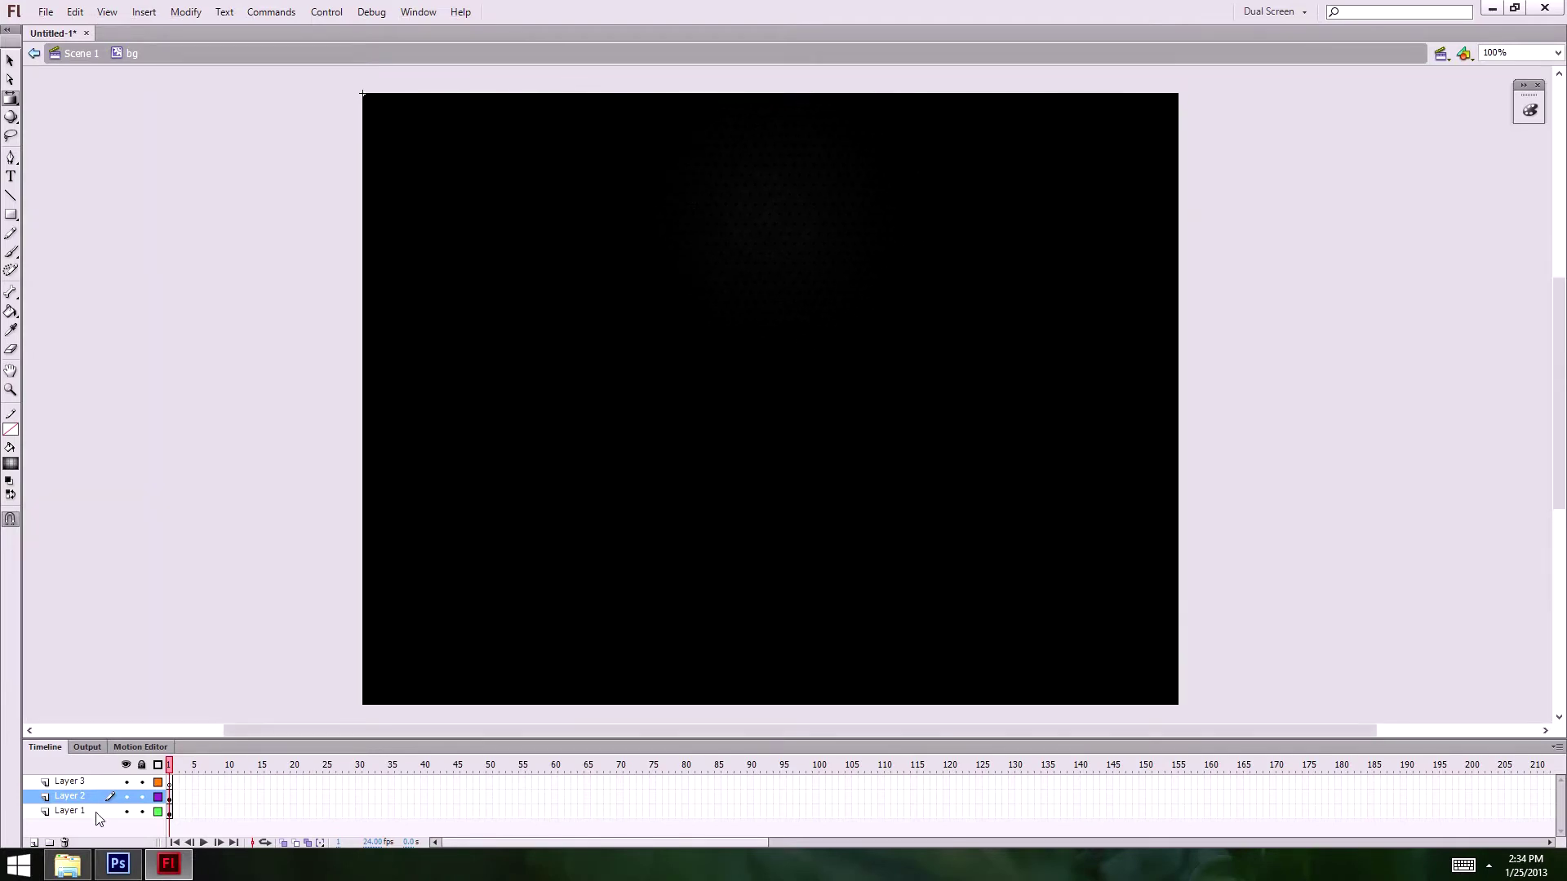
left_click_drag(92, 796, 90, 782)
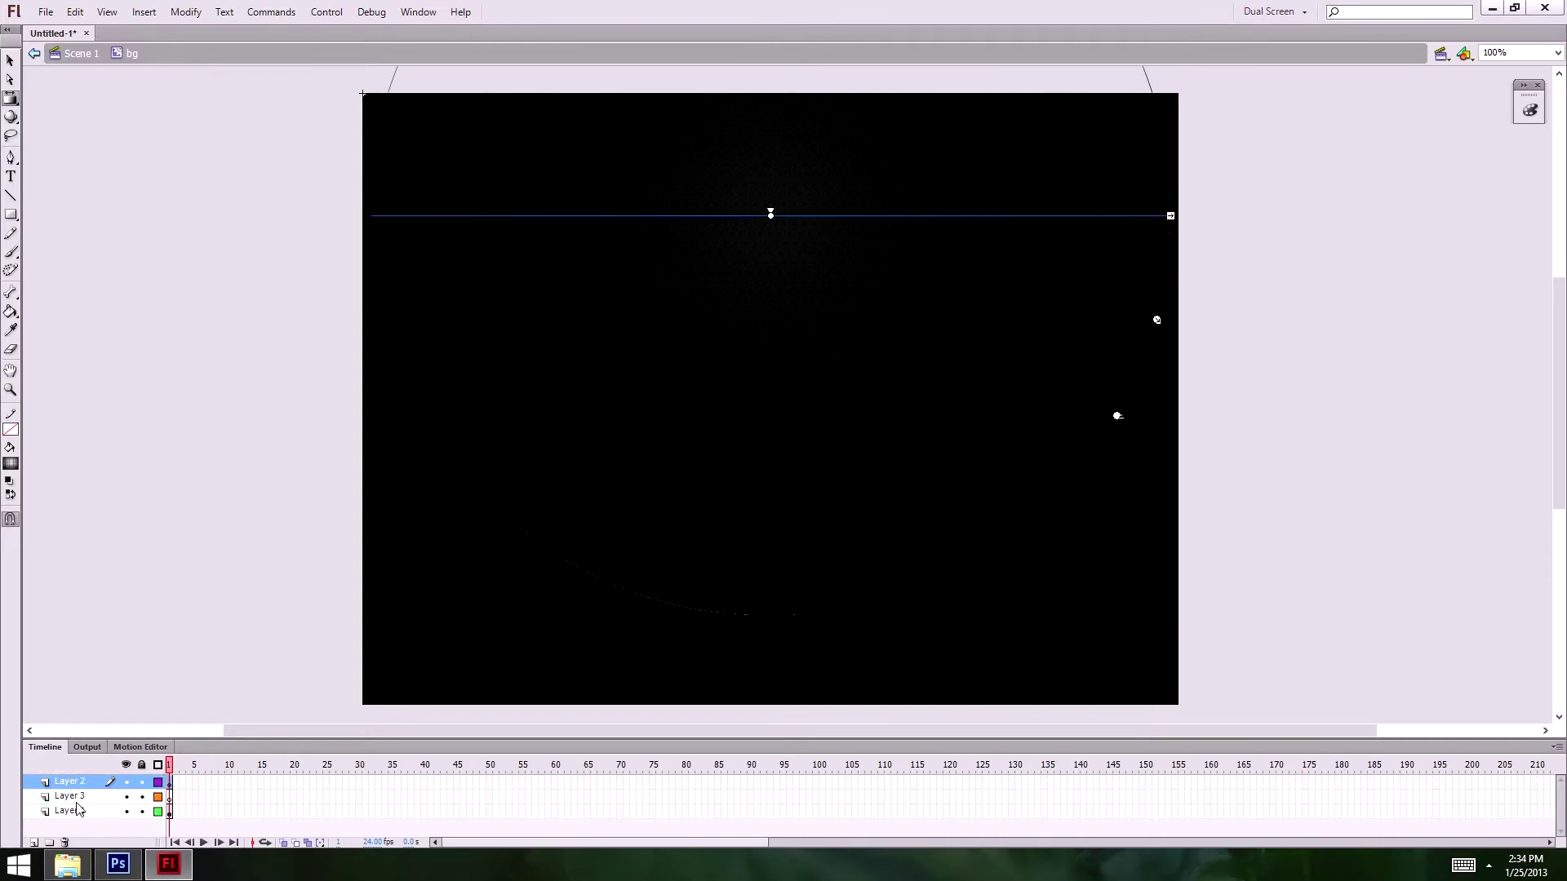
- Draw a rectangle with a solid blue #0000FF fill on Layer 3, covering the whole background area
left_click(81, 796)
left_click(10, 60)
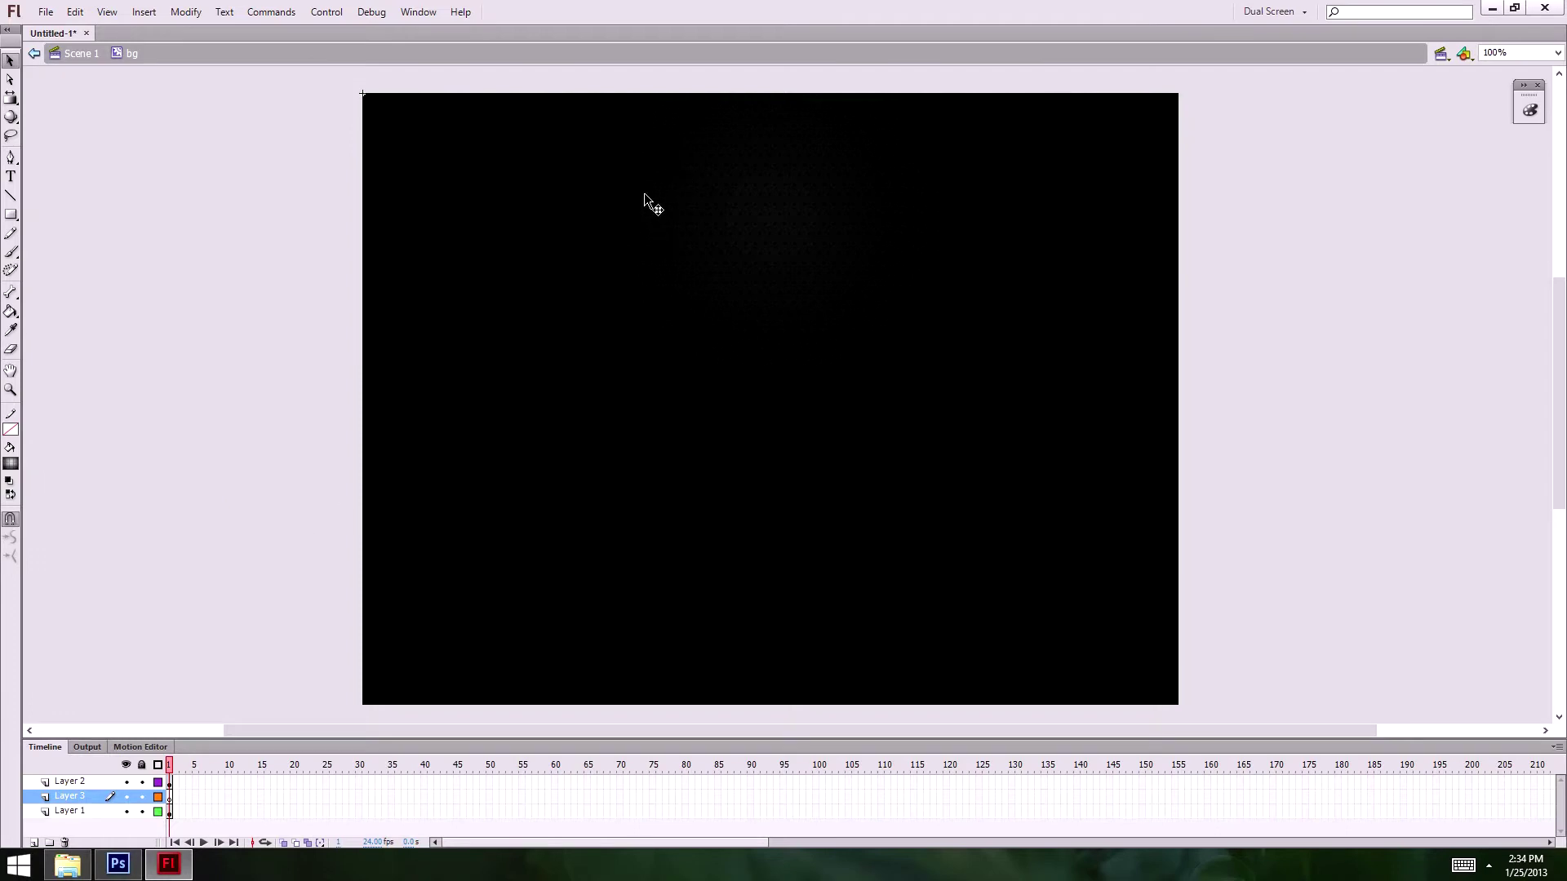
left_click(11, 215)
left_click(10, 464)
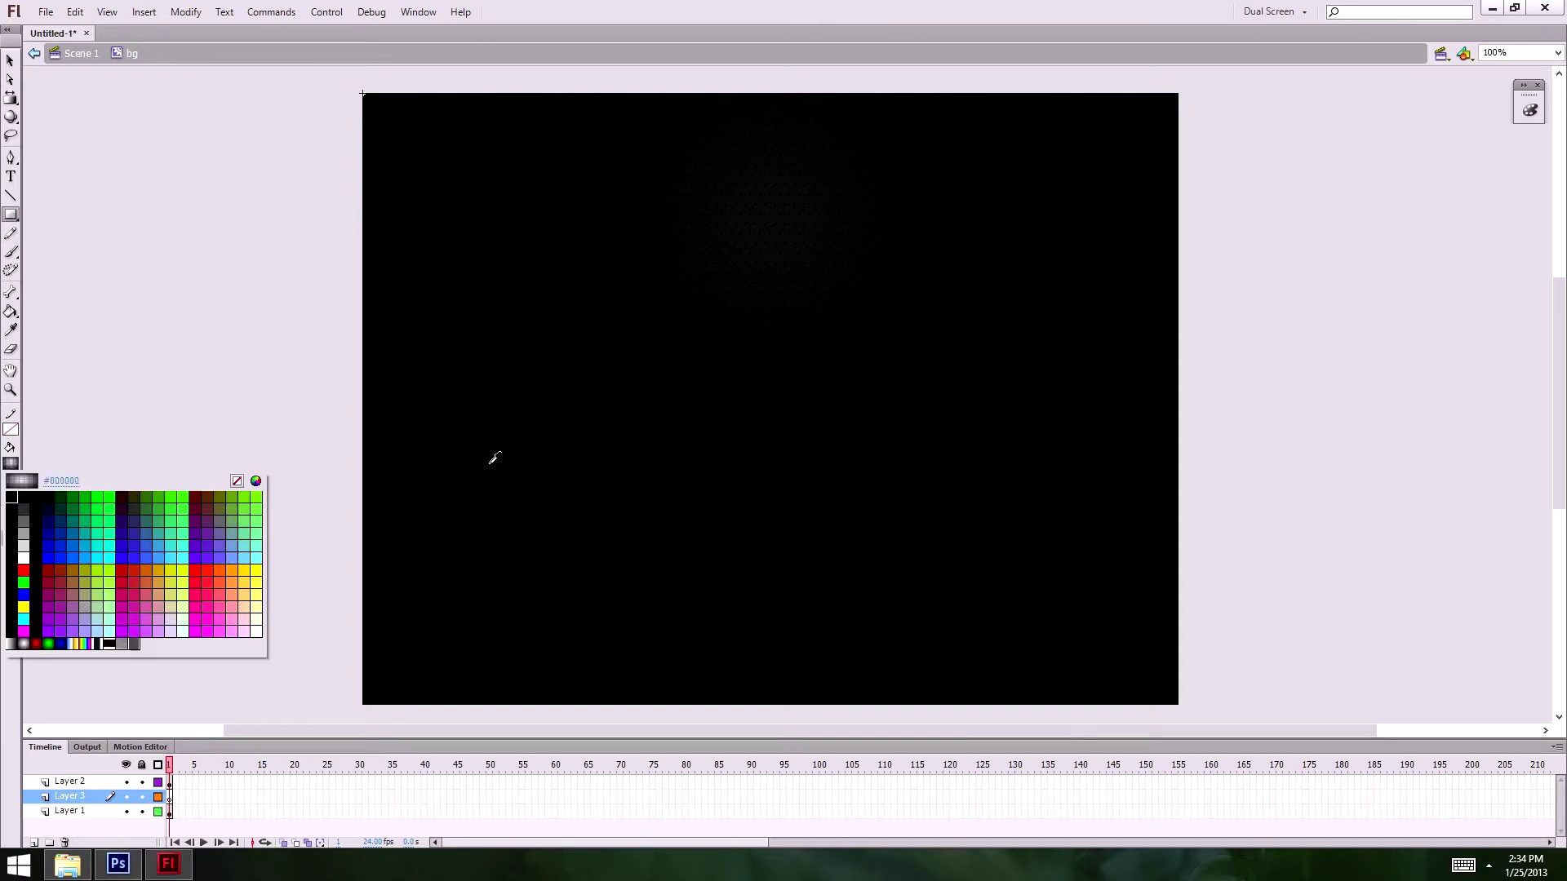
left_click(48, 558)
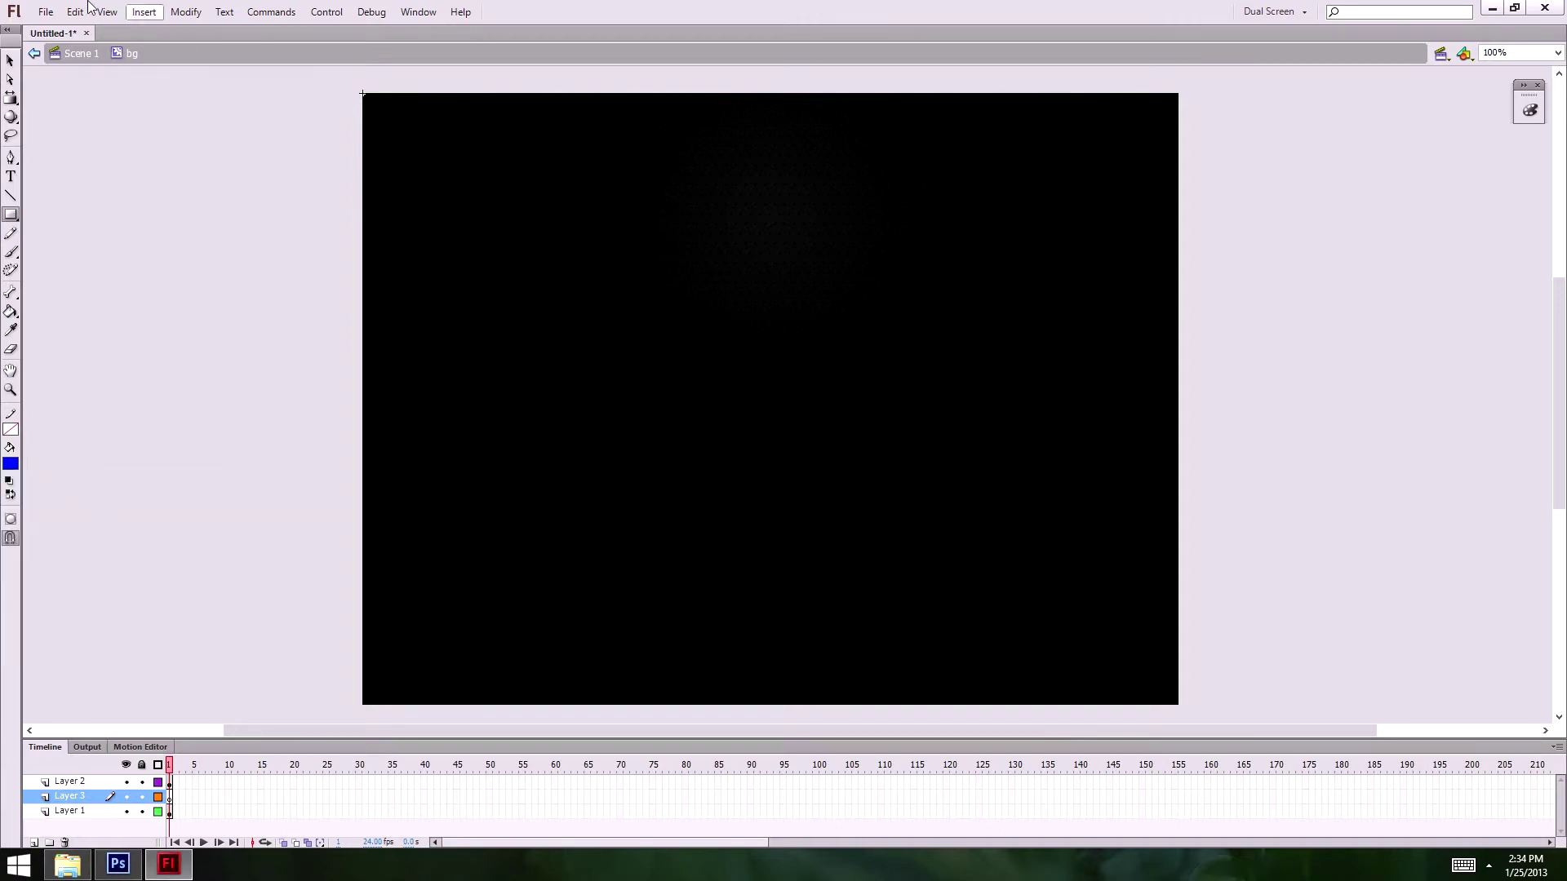
left_click(6, 213)
left_click_drag(363, 95, 1178, 705)
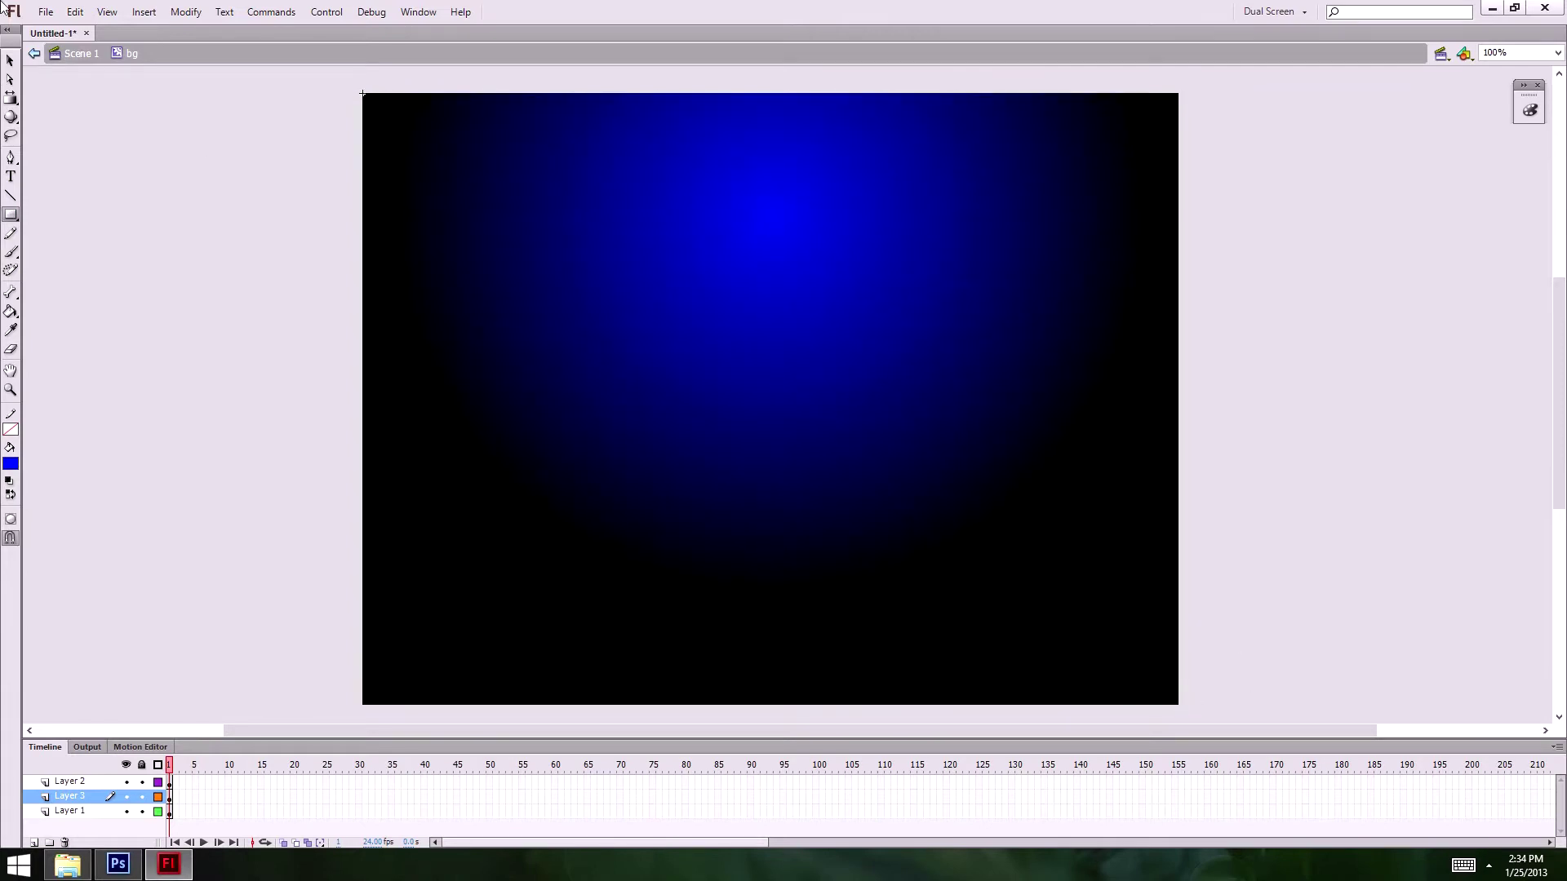
- Try changing the Layer 2 rectangle's radial gradient to a solid blue #0000FF fill, and undo the fill changes
left_click(10, 60)
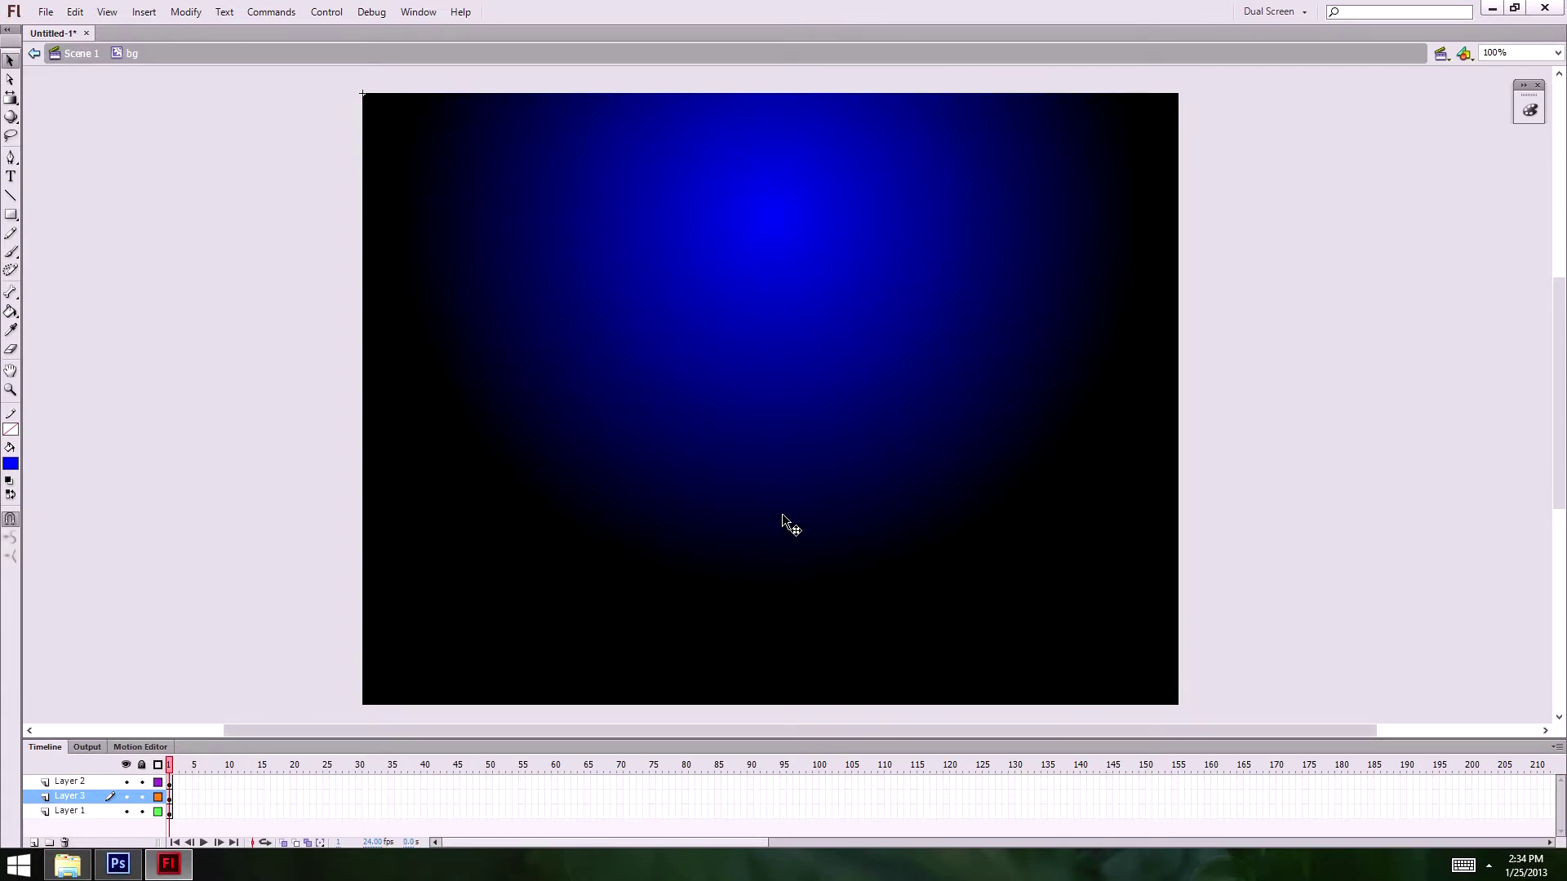
left_click(782, 516)
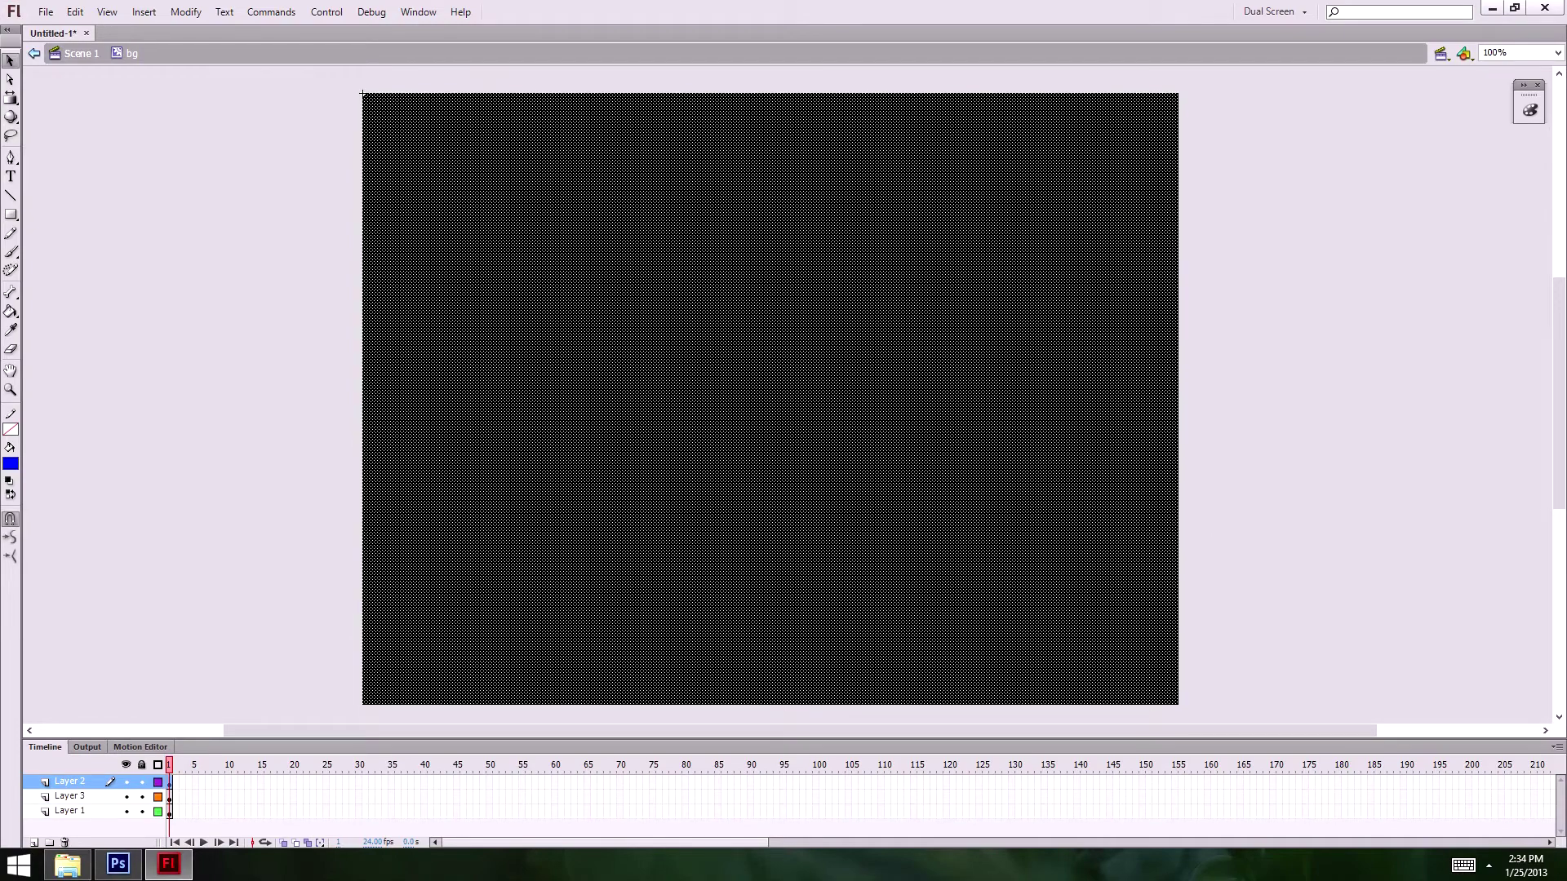
left_click(1528, 106)
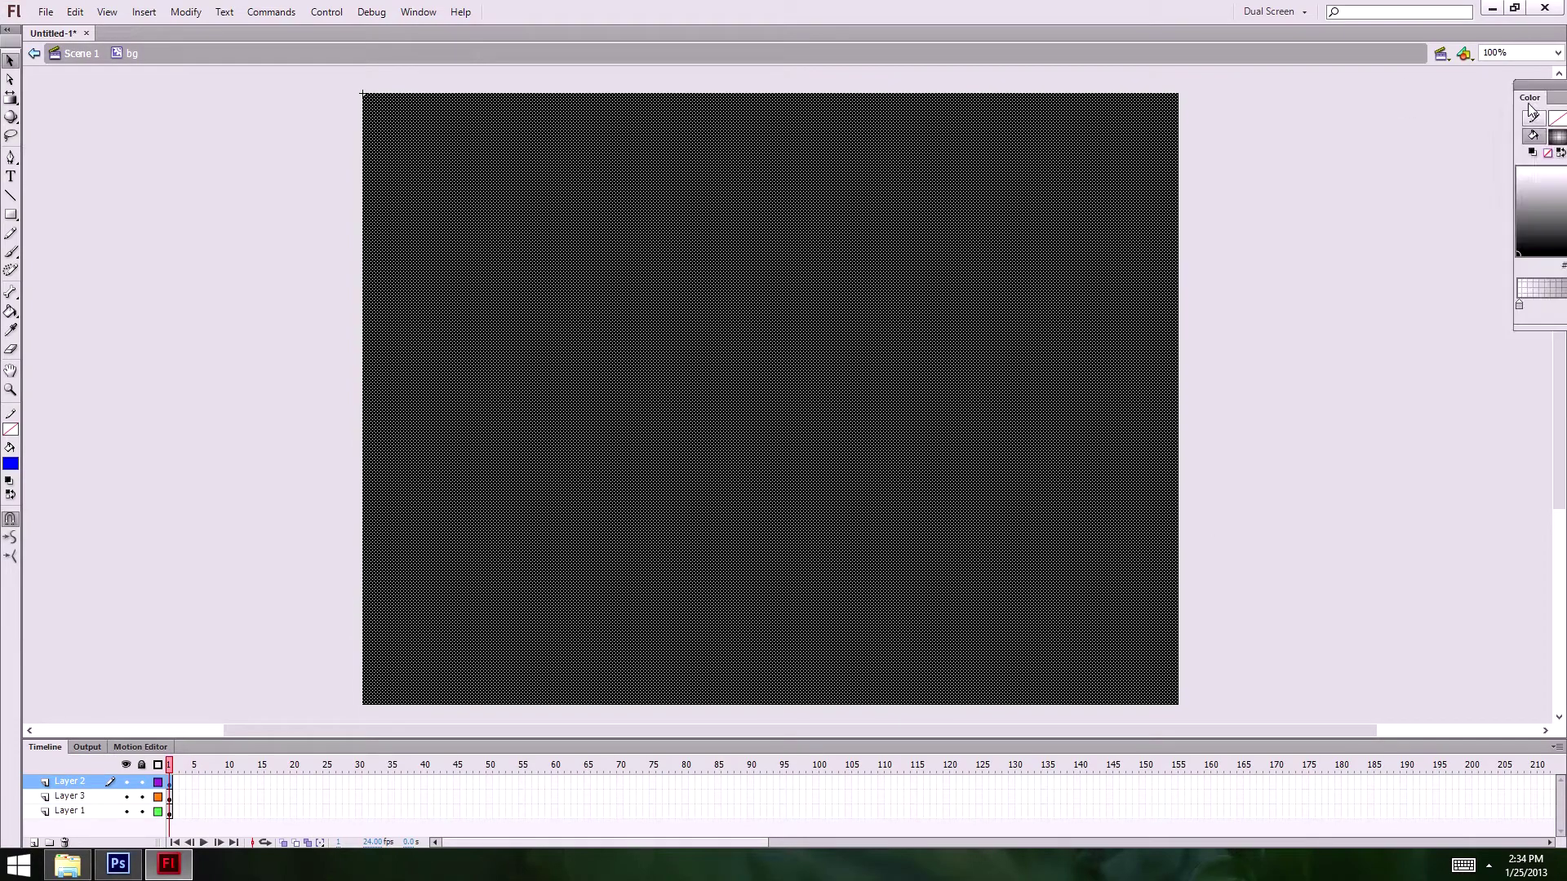
left_click_drag(1532, 94, 1353, 85)
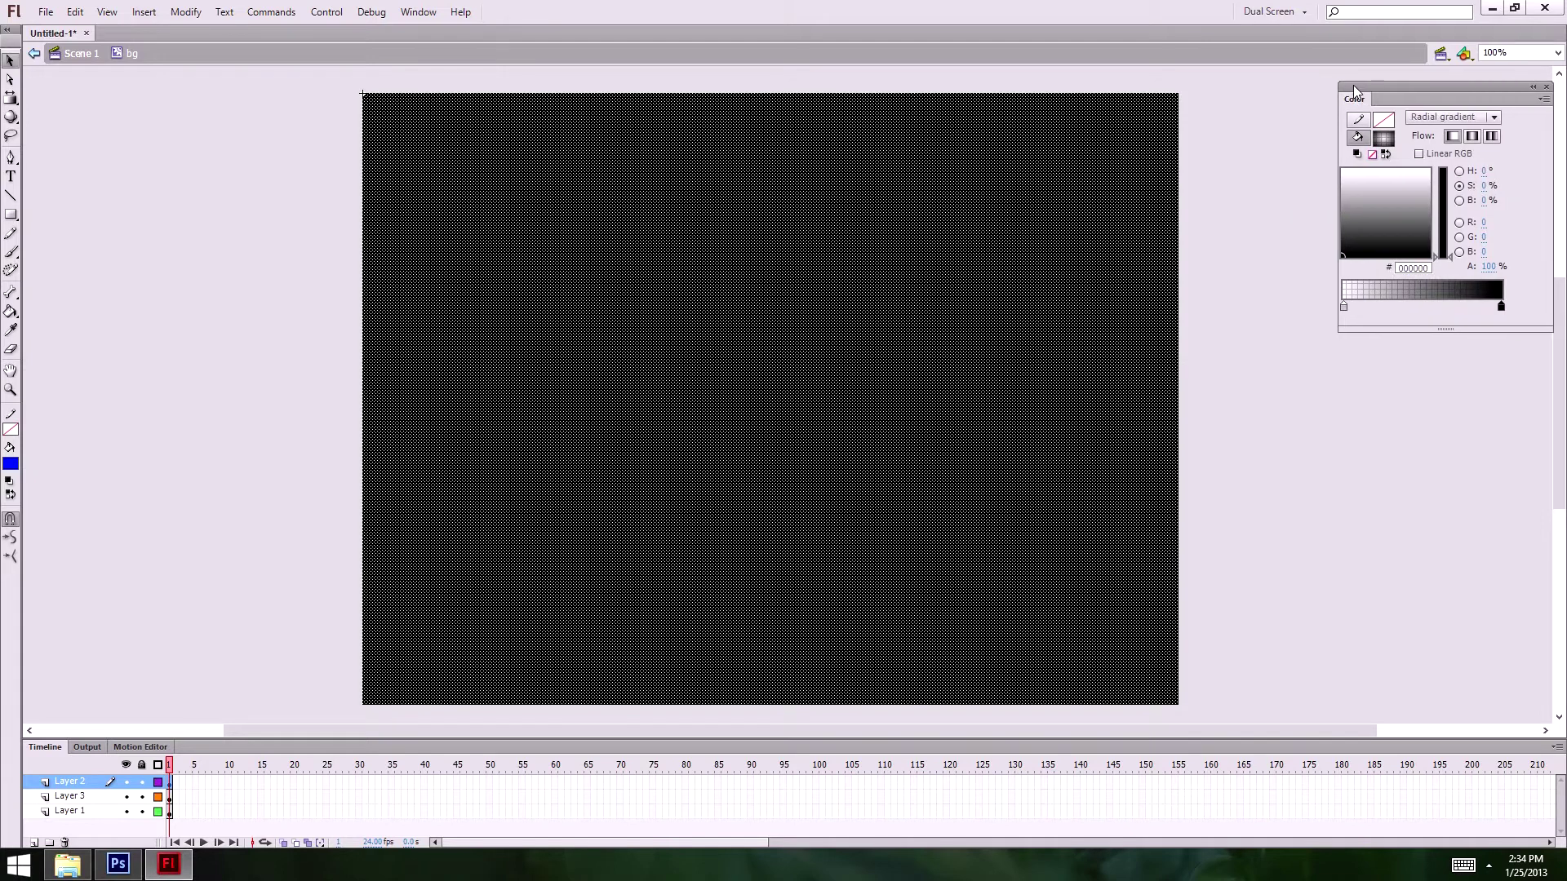
left_click(1439, 118)
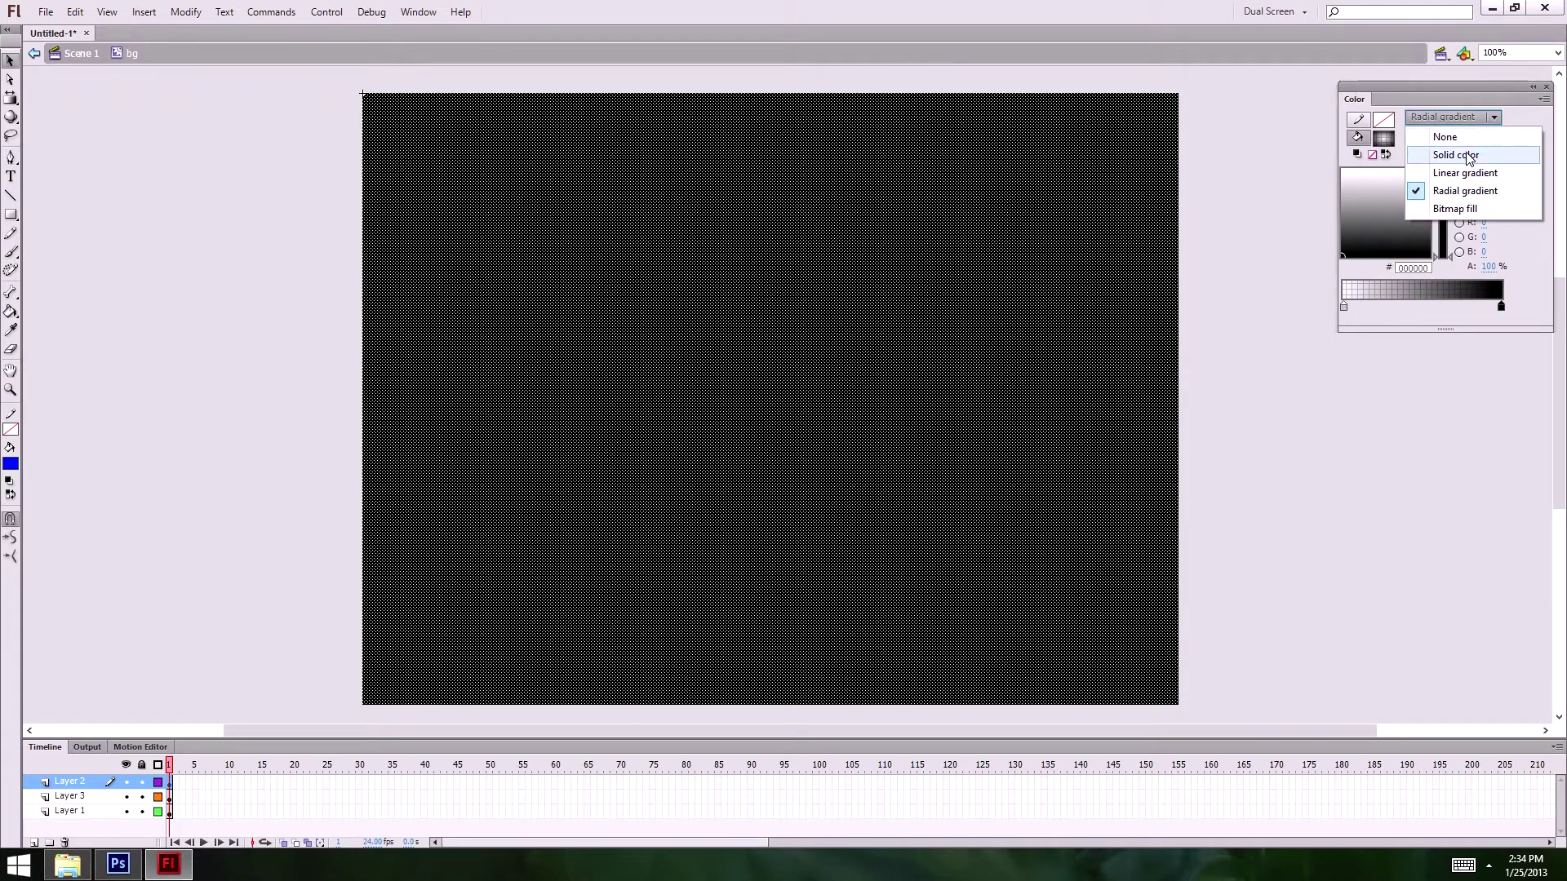
left_click(1466, 155)
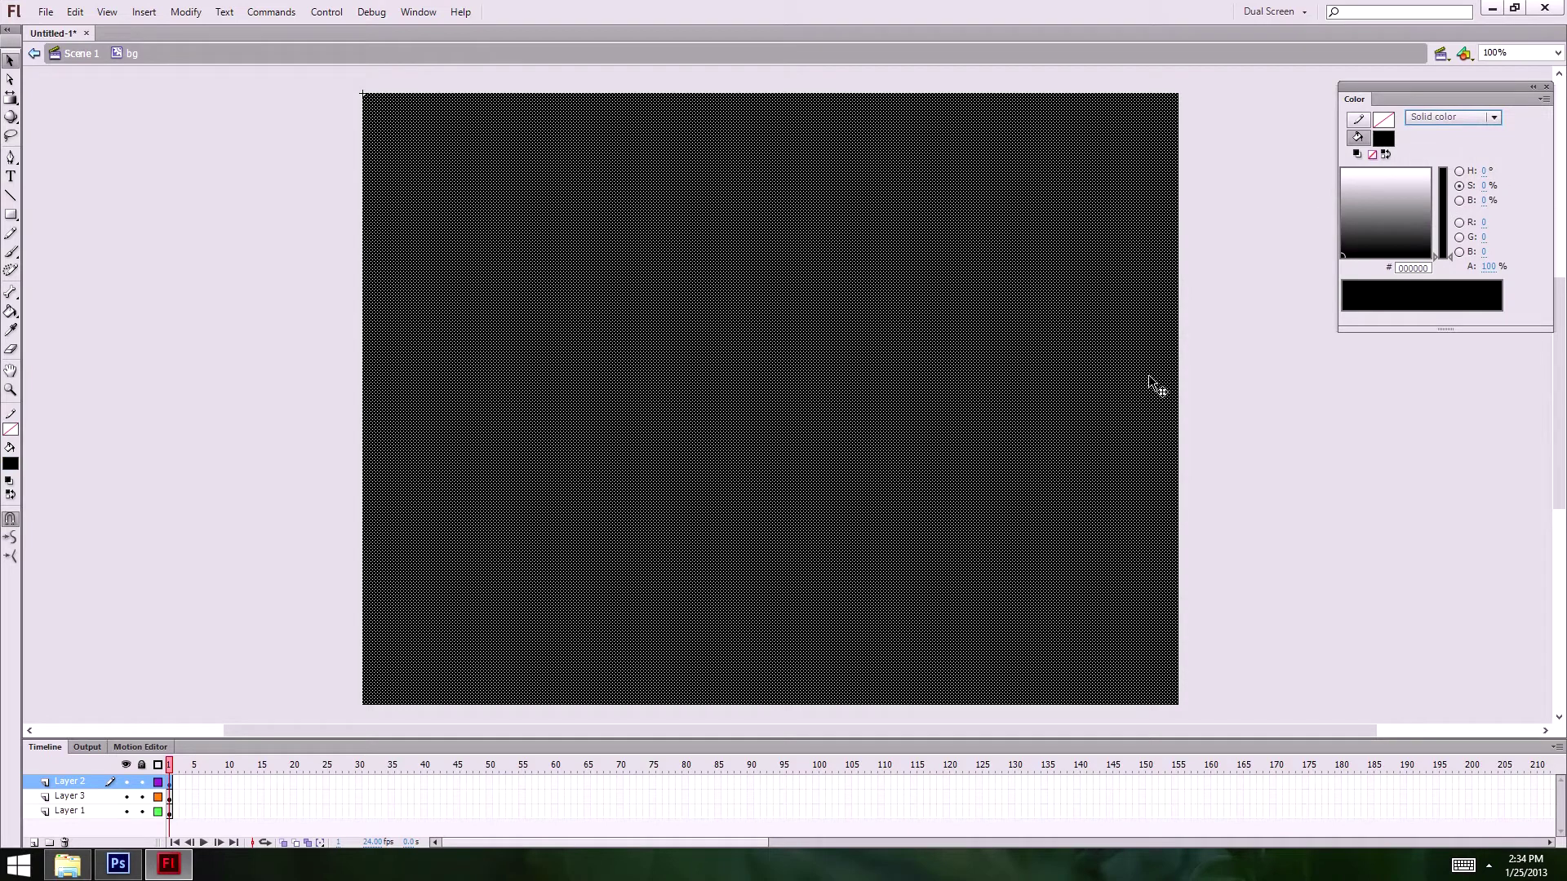
left_click(1383, 138)
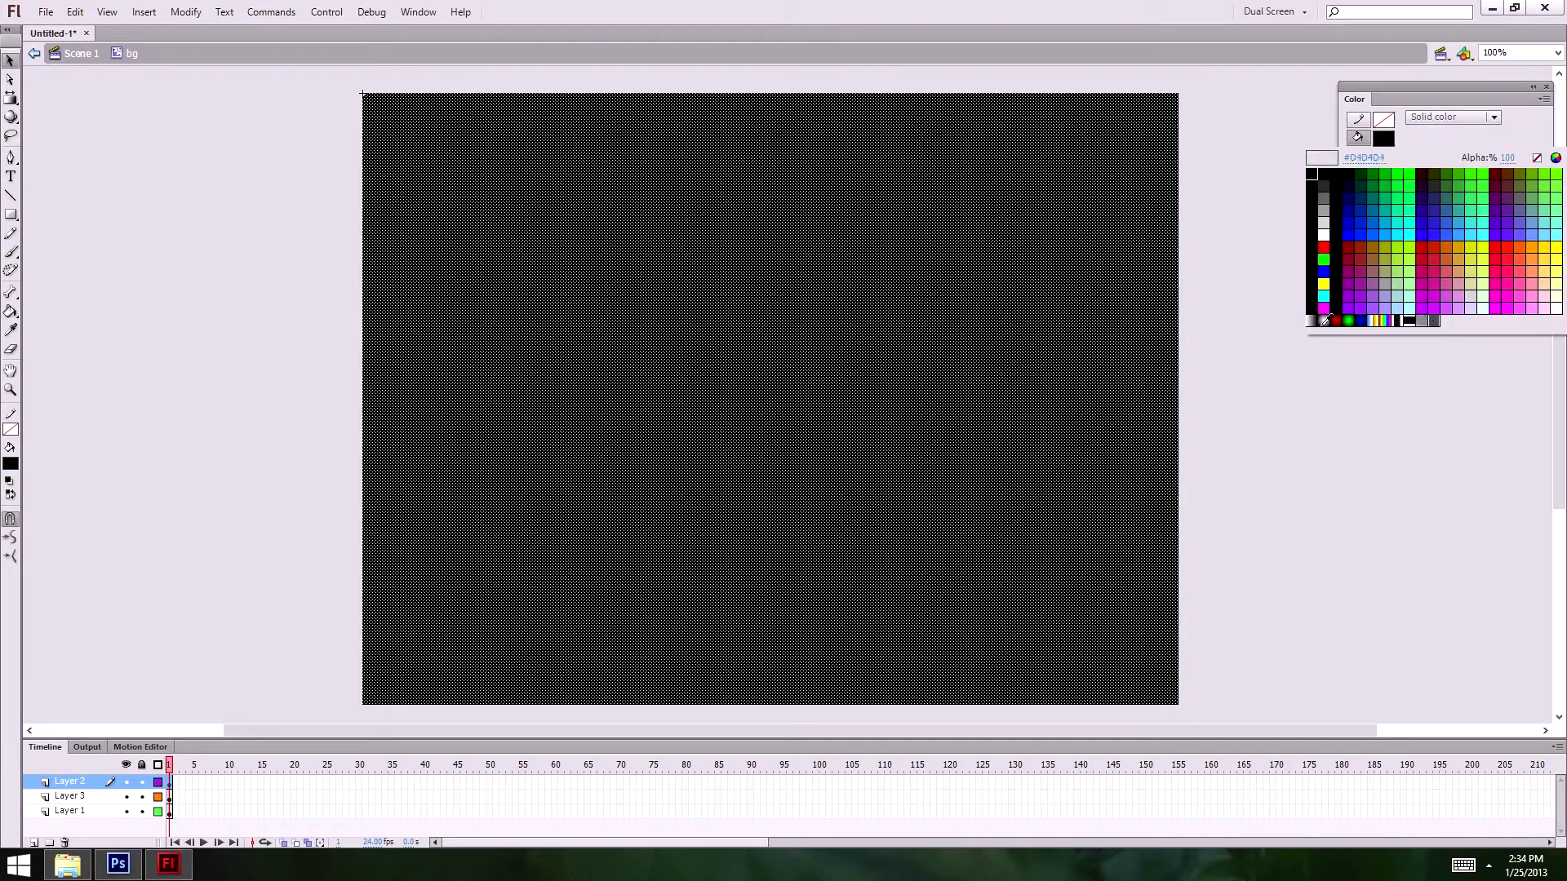
left_click(1390, 270)
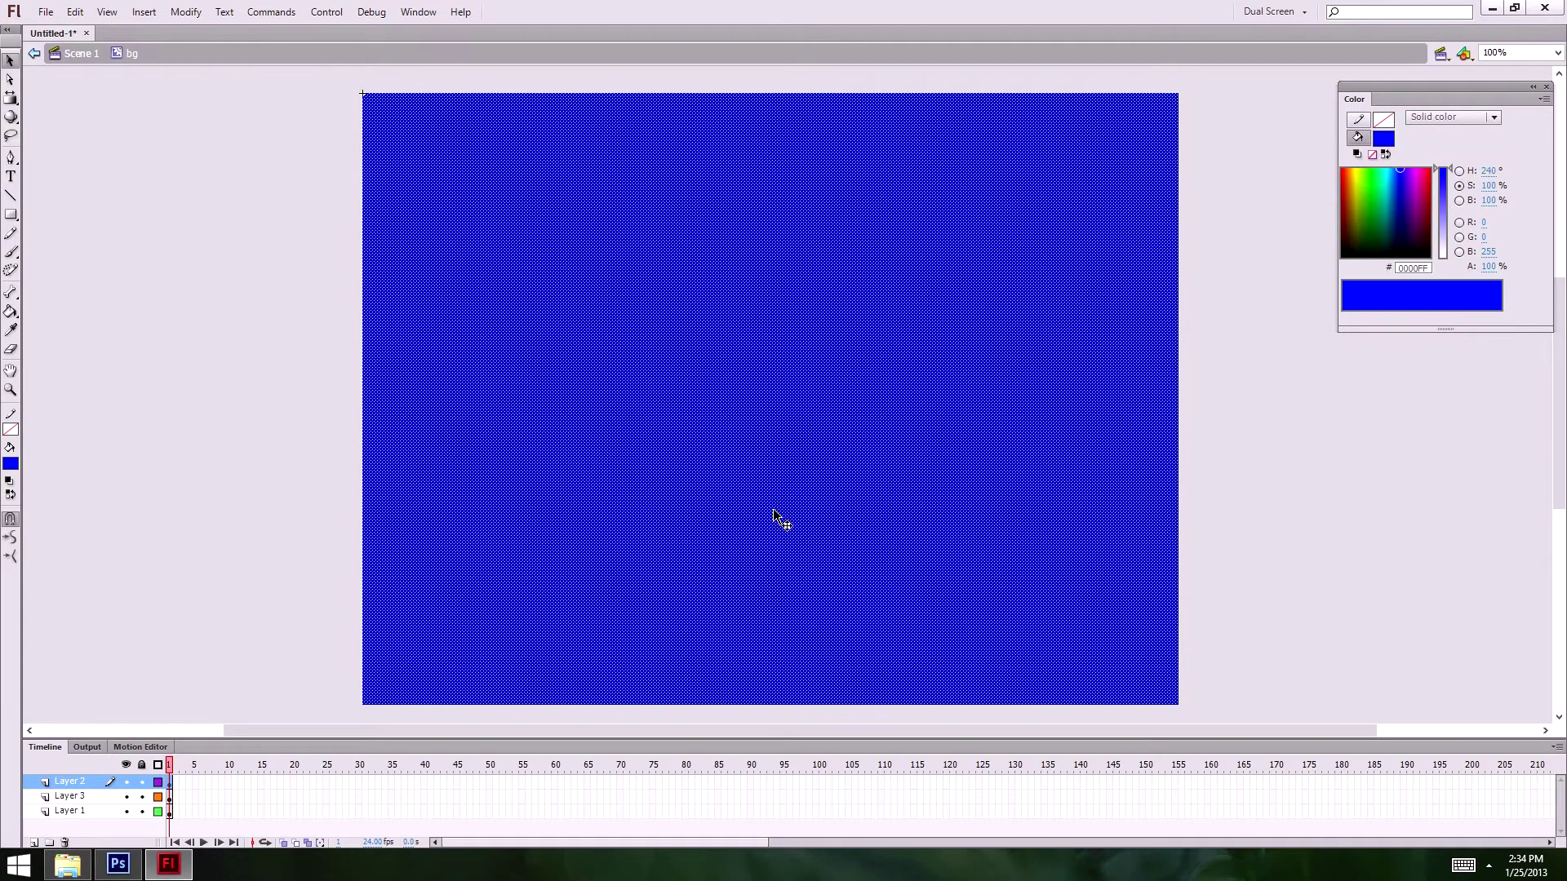
key("ctrl+z")
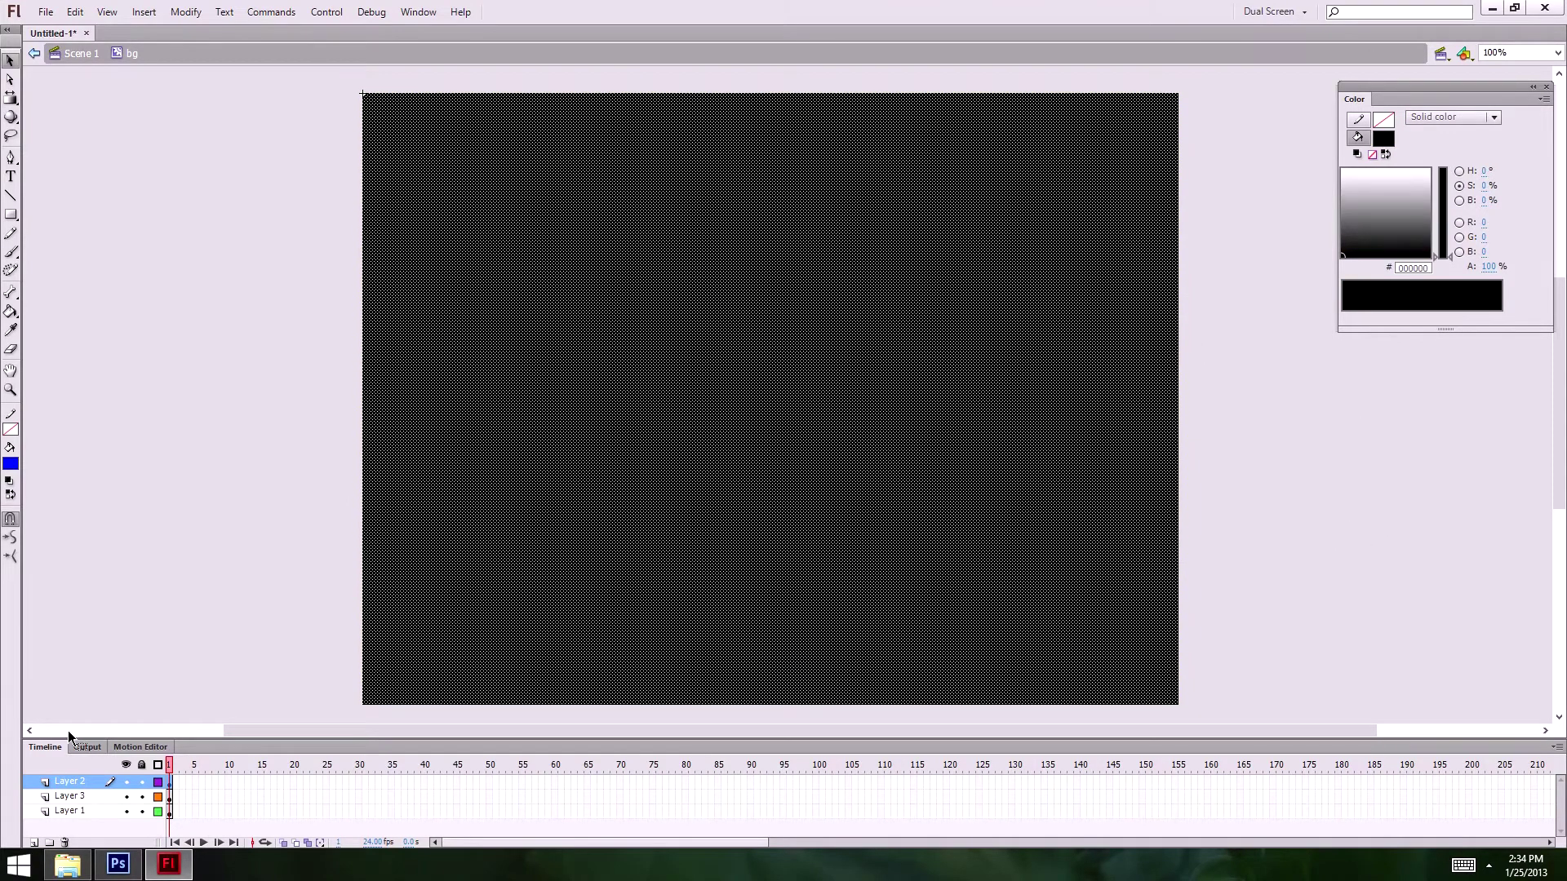
key("ctrl+z")
left_click(233, 556)
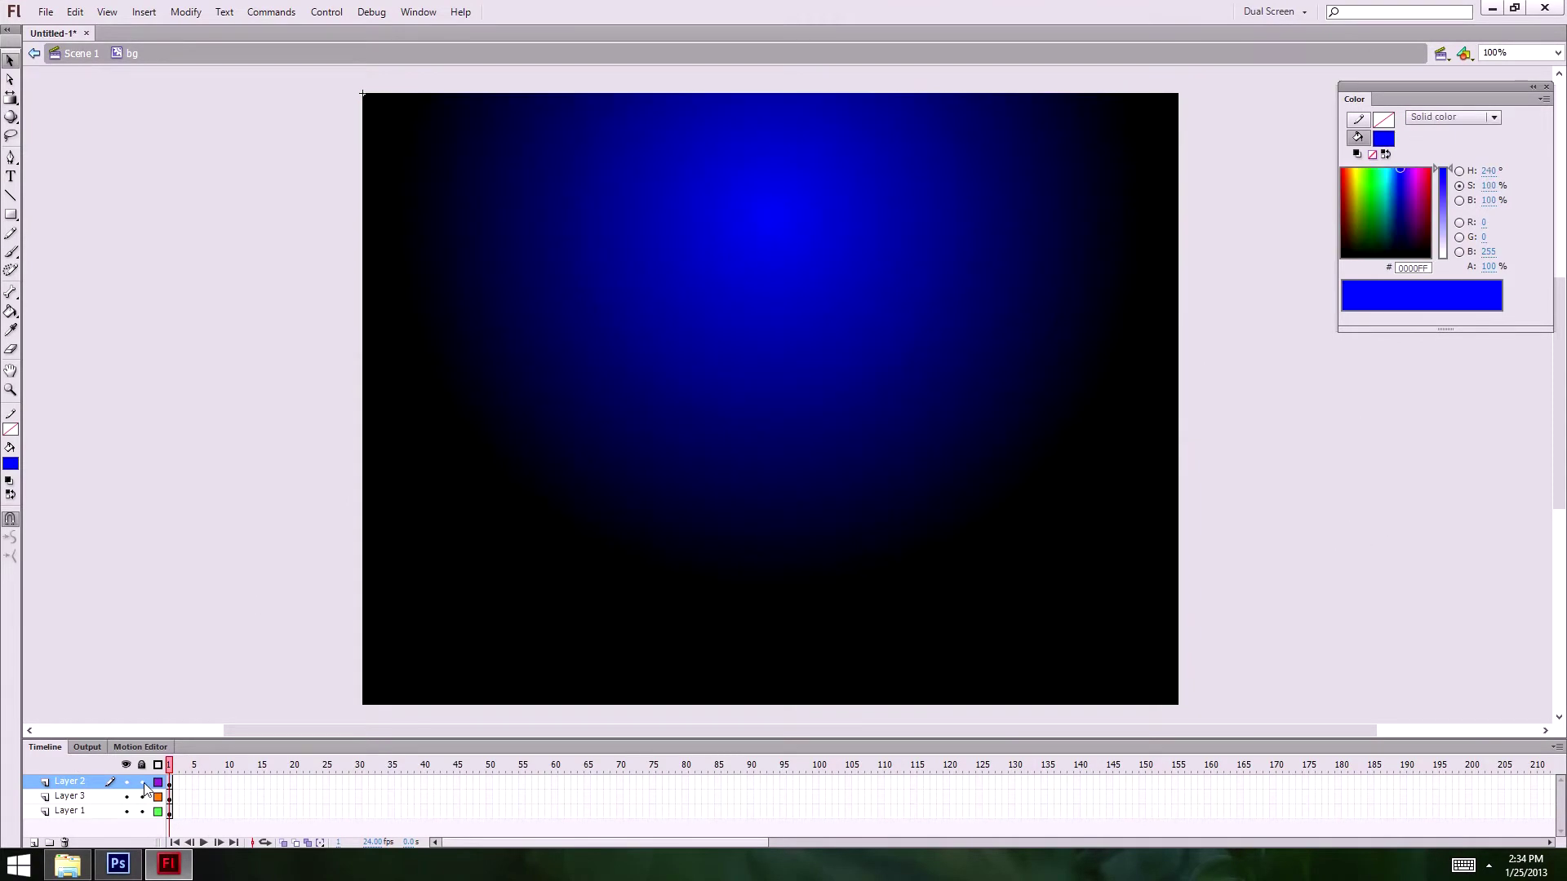
- Lock Layer 2 and, with it temporarily hidden, set the fill alpha of the blue Layer 3 rectangle to 30%
left_click(141, 782)
left_click(126, 782)
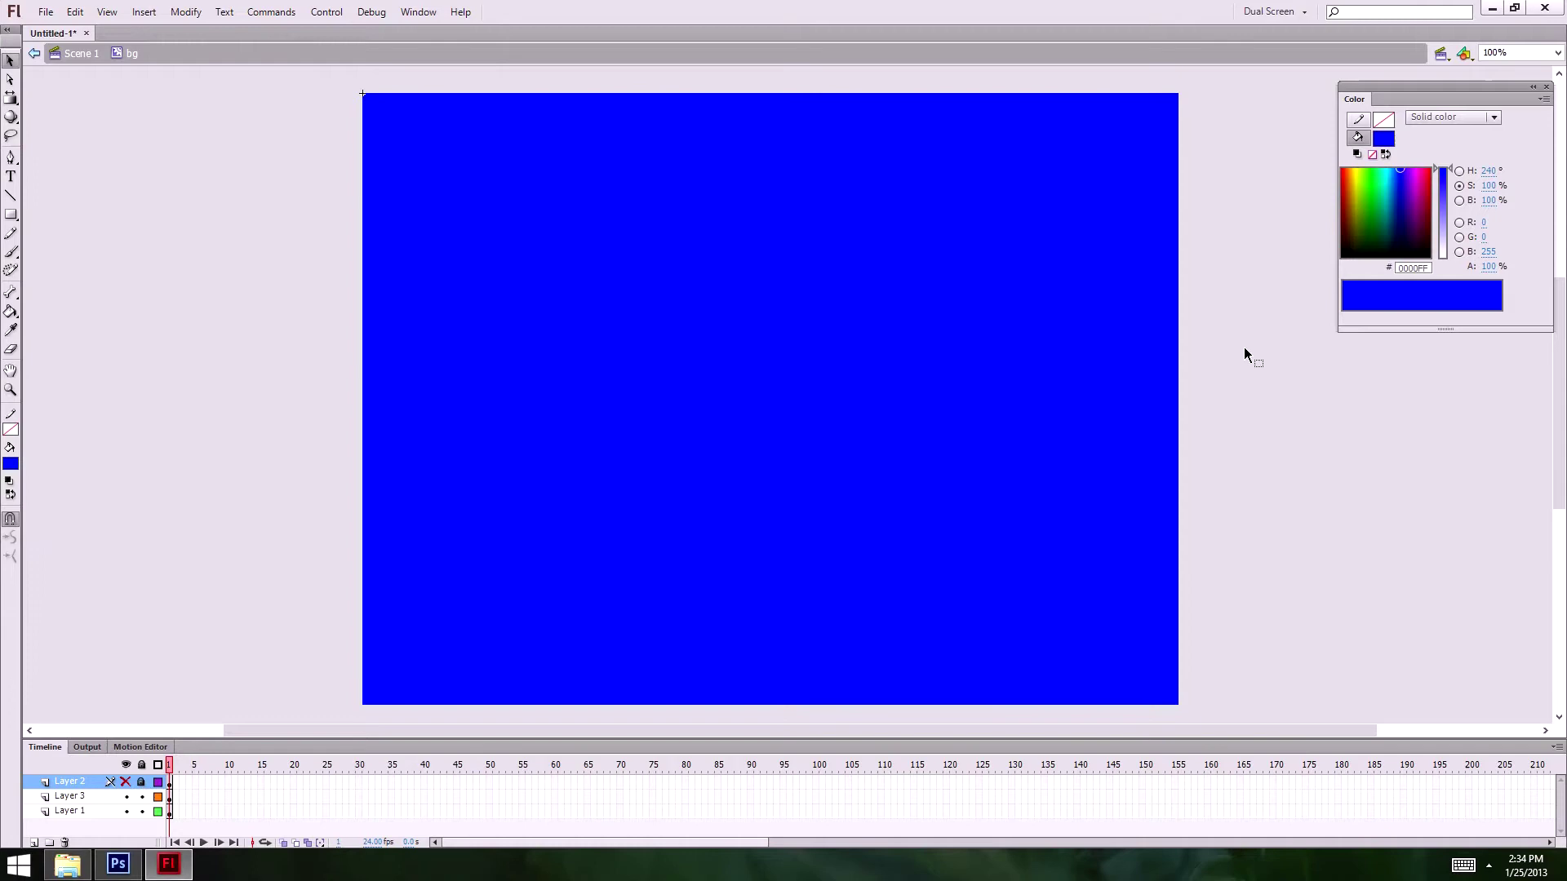
left_click(1074, 388)
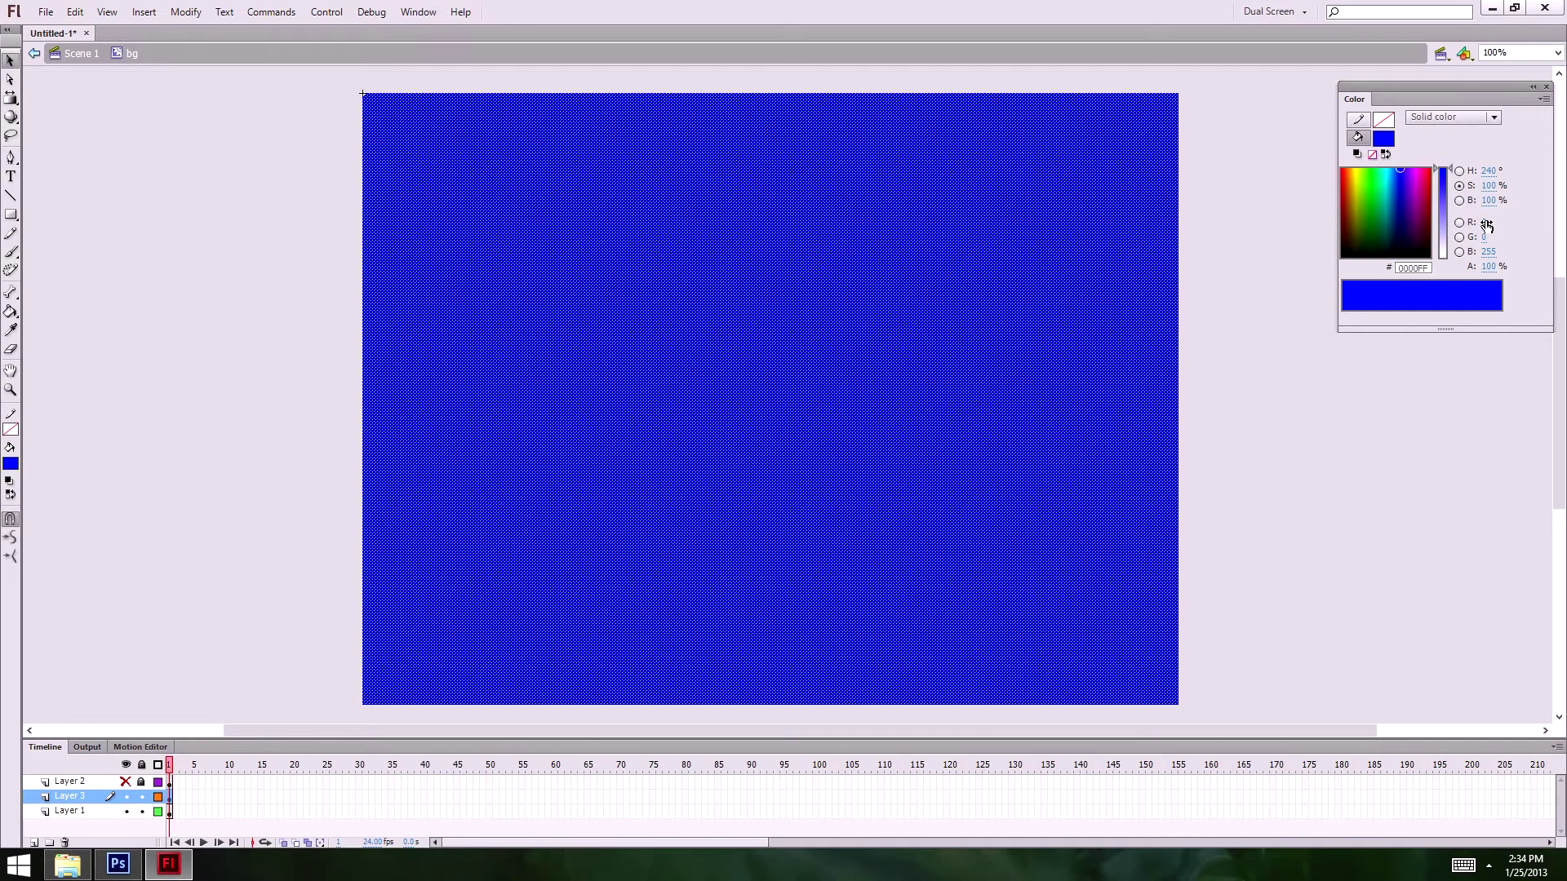
left_click_drag(1497, 271, 1428, 269)
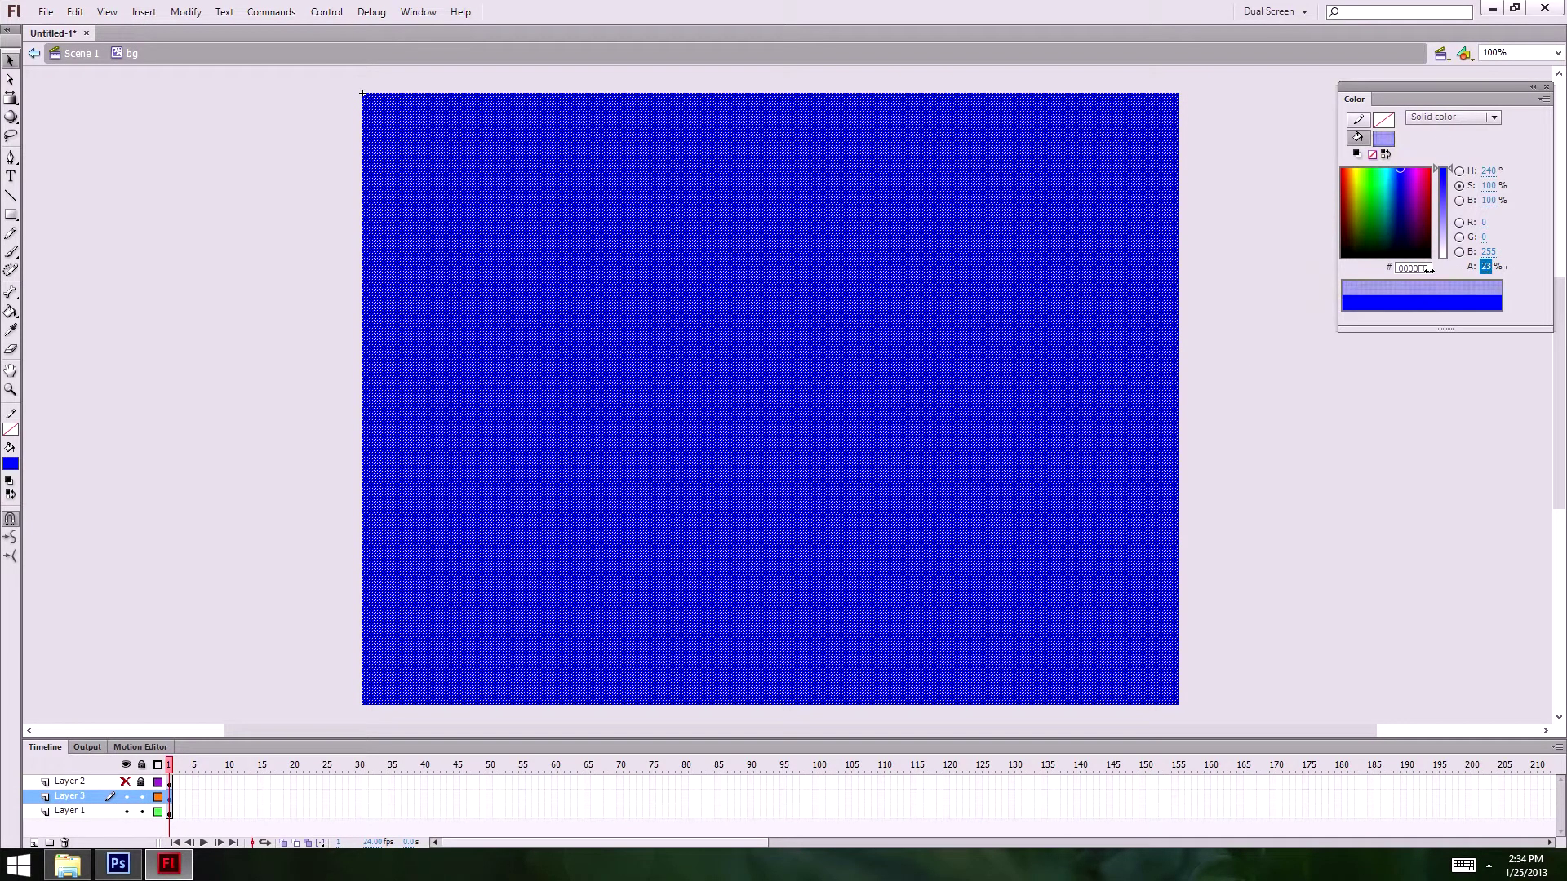
left_click(1179, 722)
left_click(125, 782)
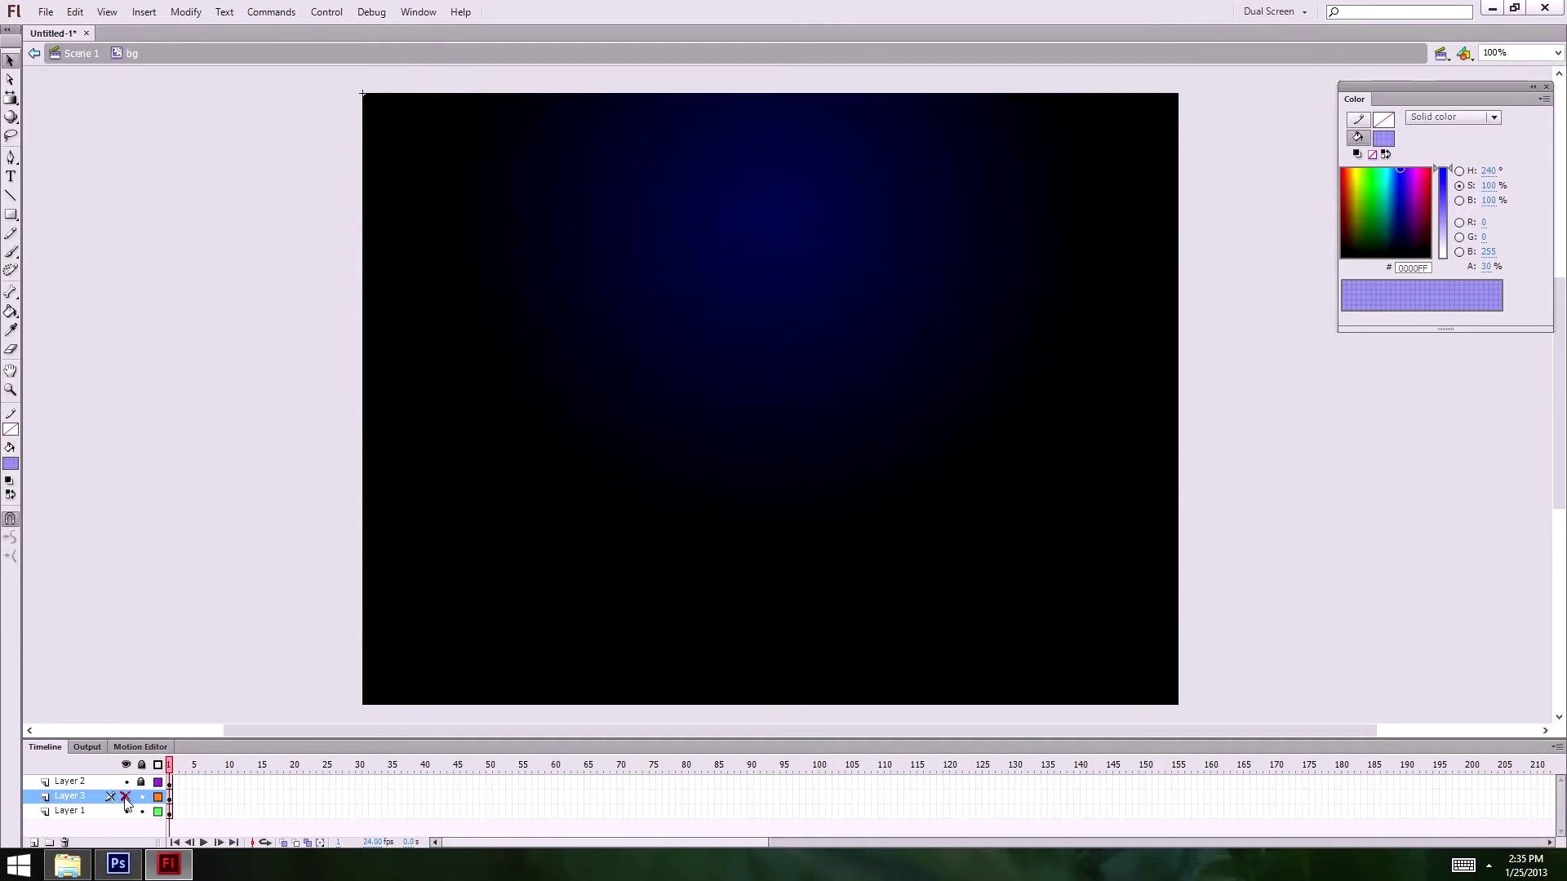
- Reduce the fill alpha of the blue Layer 3 rectangle to 20%
left_click(918, 511)
left_click(1488, 266)
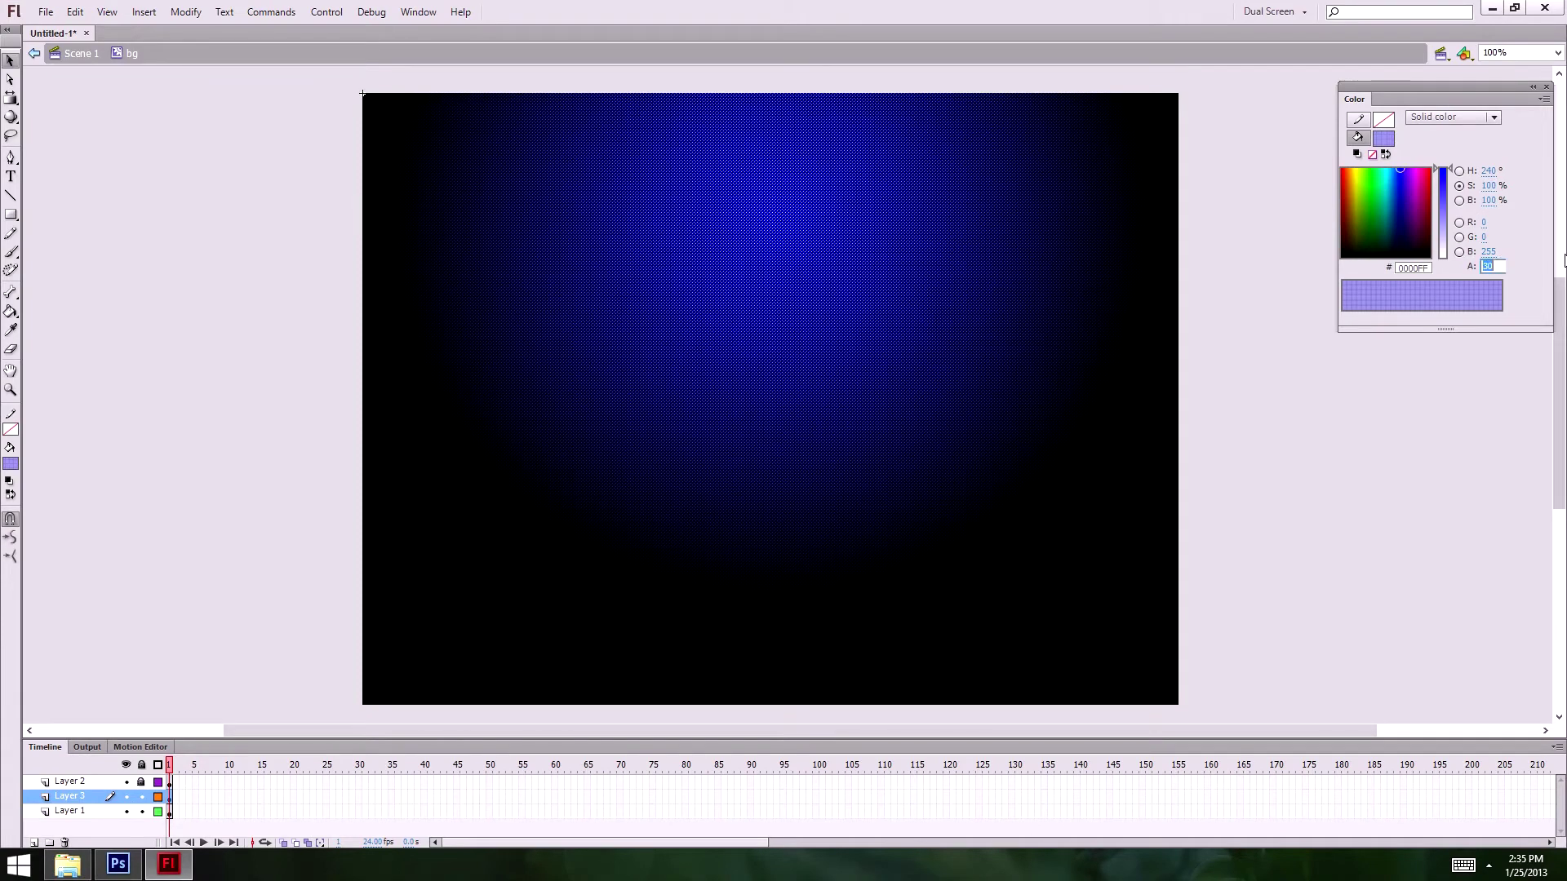
type("20")
key("Return")
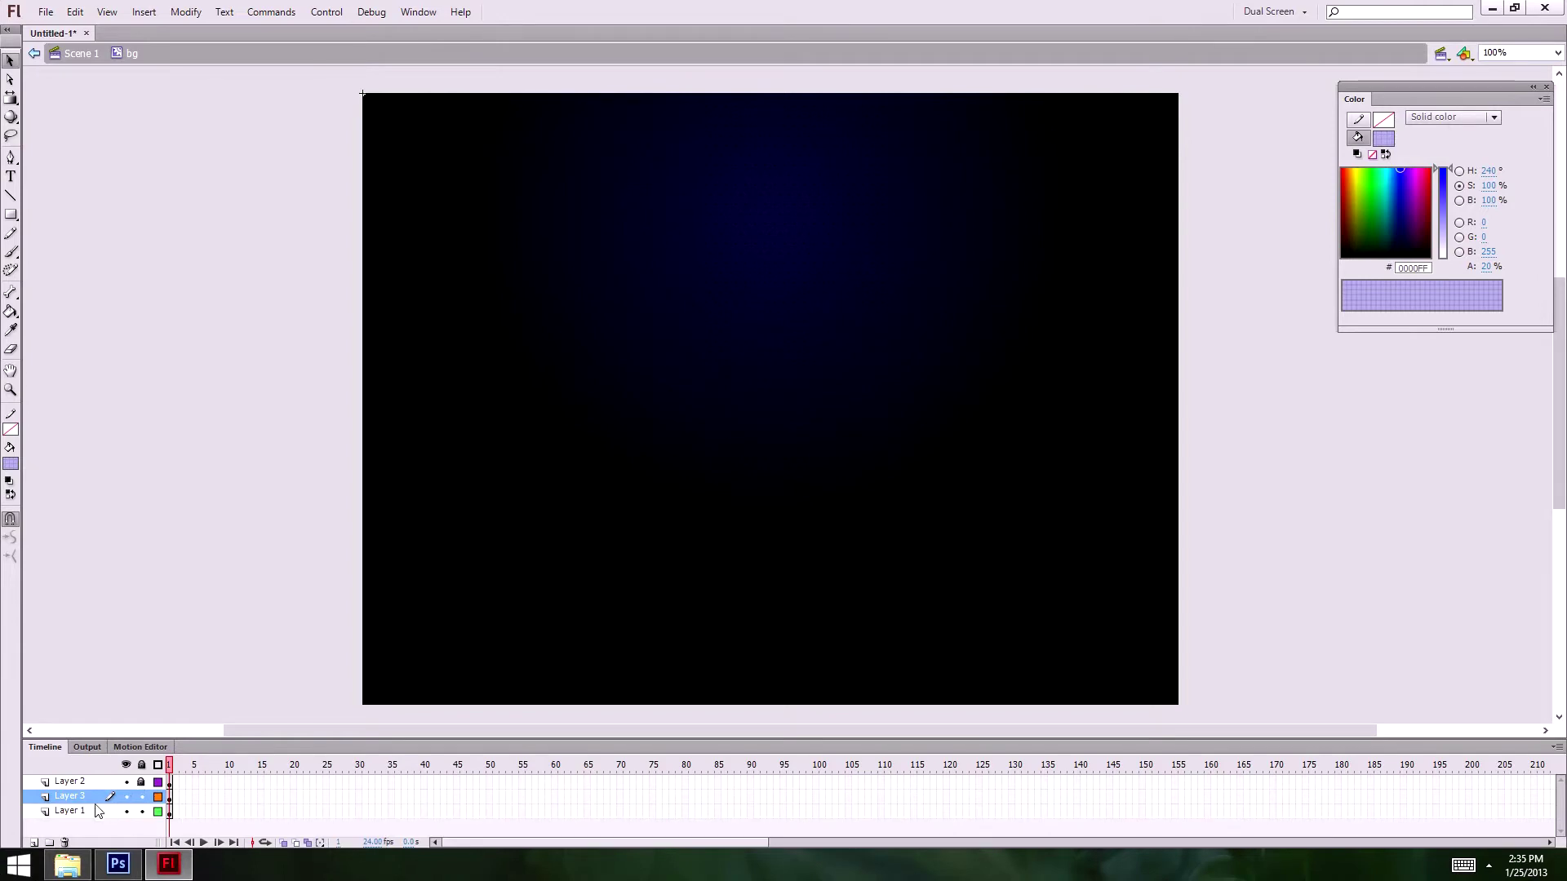
- Delete the blue rectangle from Layer 3 and collapse the floating Color panel to an icon clear of the stage
left_click(742, 500)
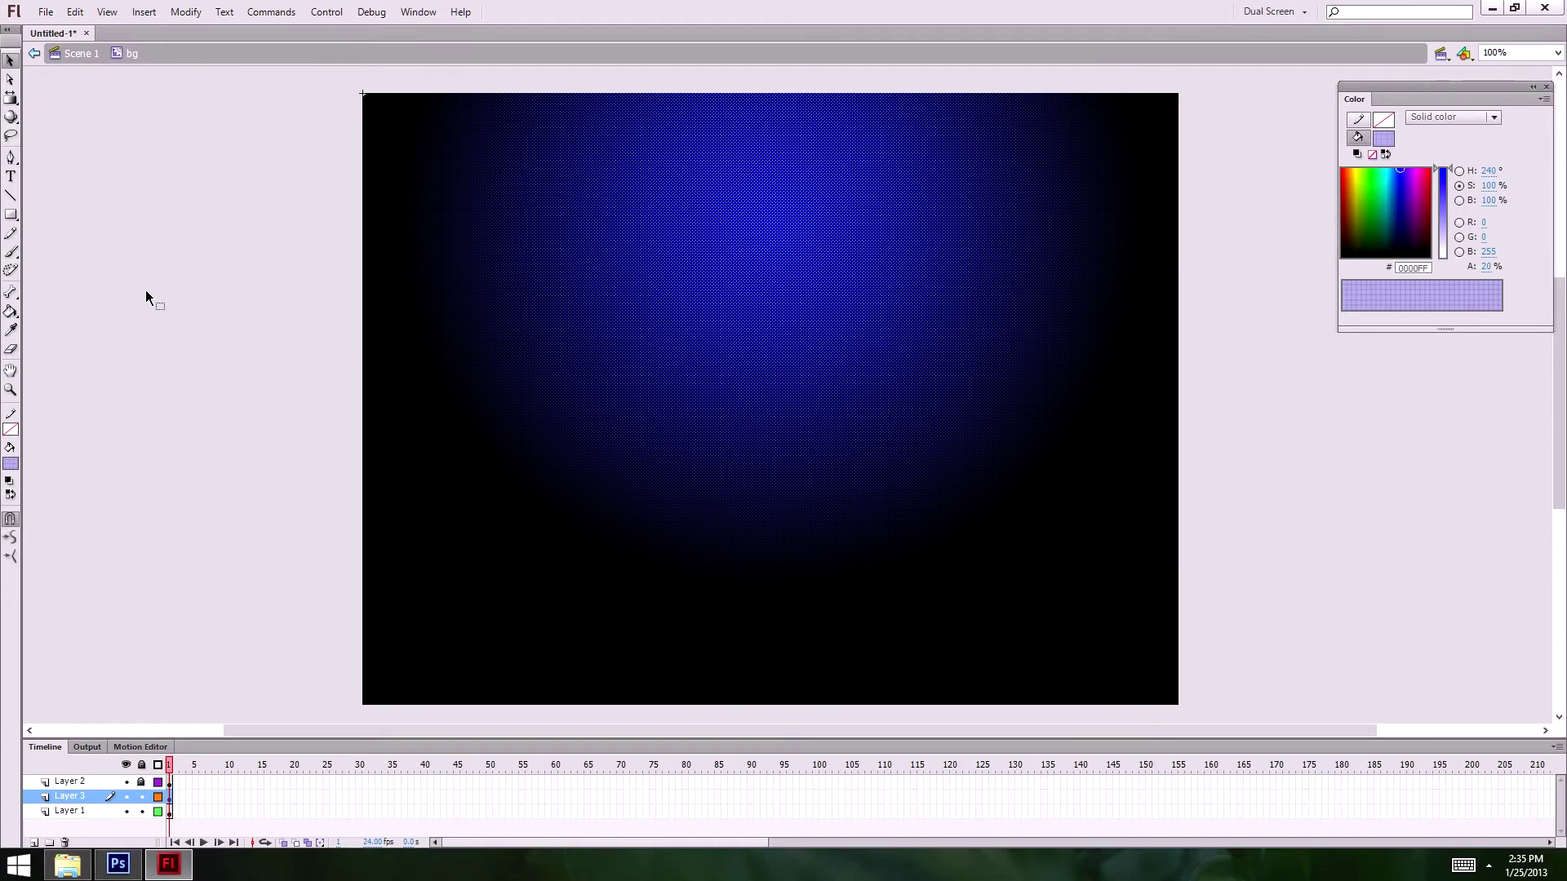
key("Delete")
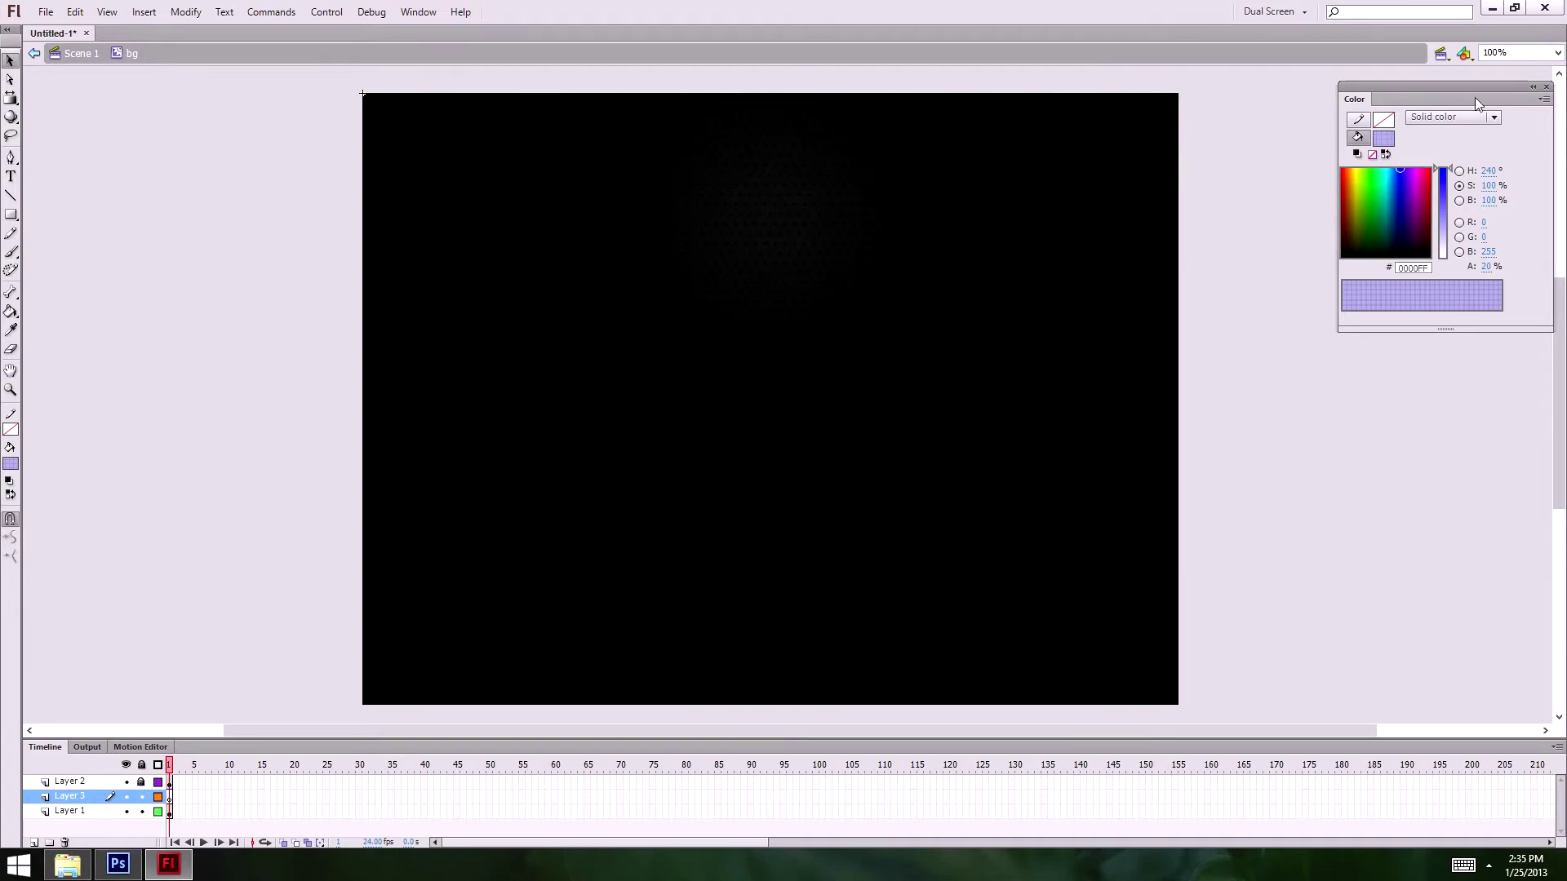
left_click(1534, 86)
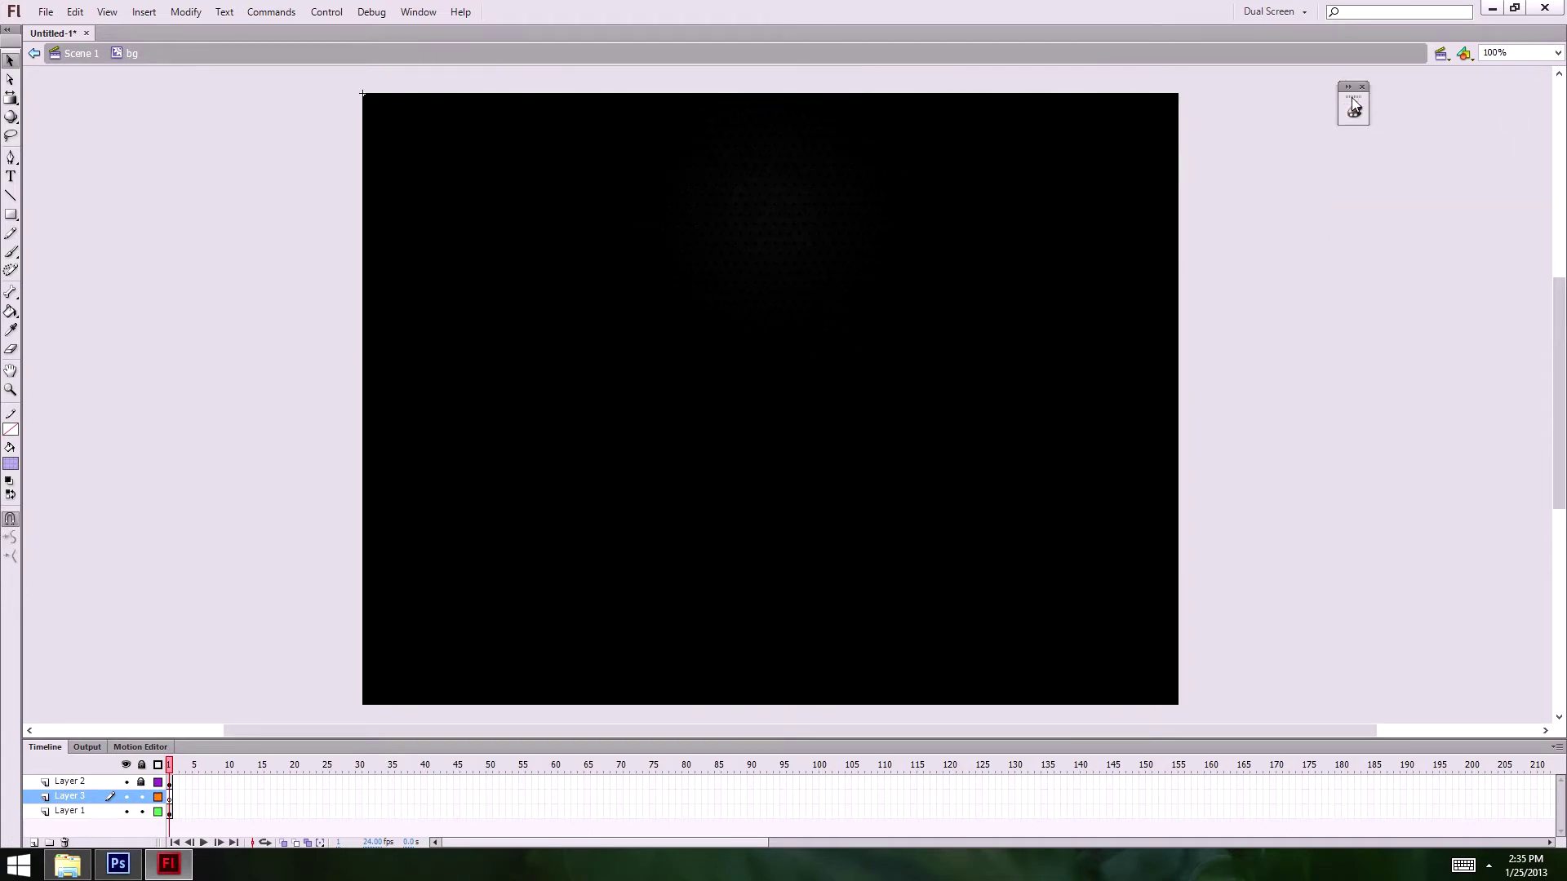
left_click_drag(1351, 96, 1508, 87)
- Exit the bg movie clip to Scene 1, deselect it, and add a new layer above Layer 1
left_click(6, 57)
double_click(881, 477)
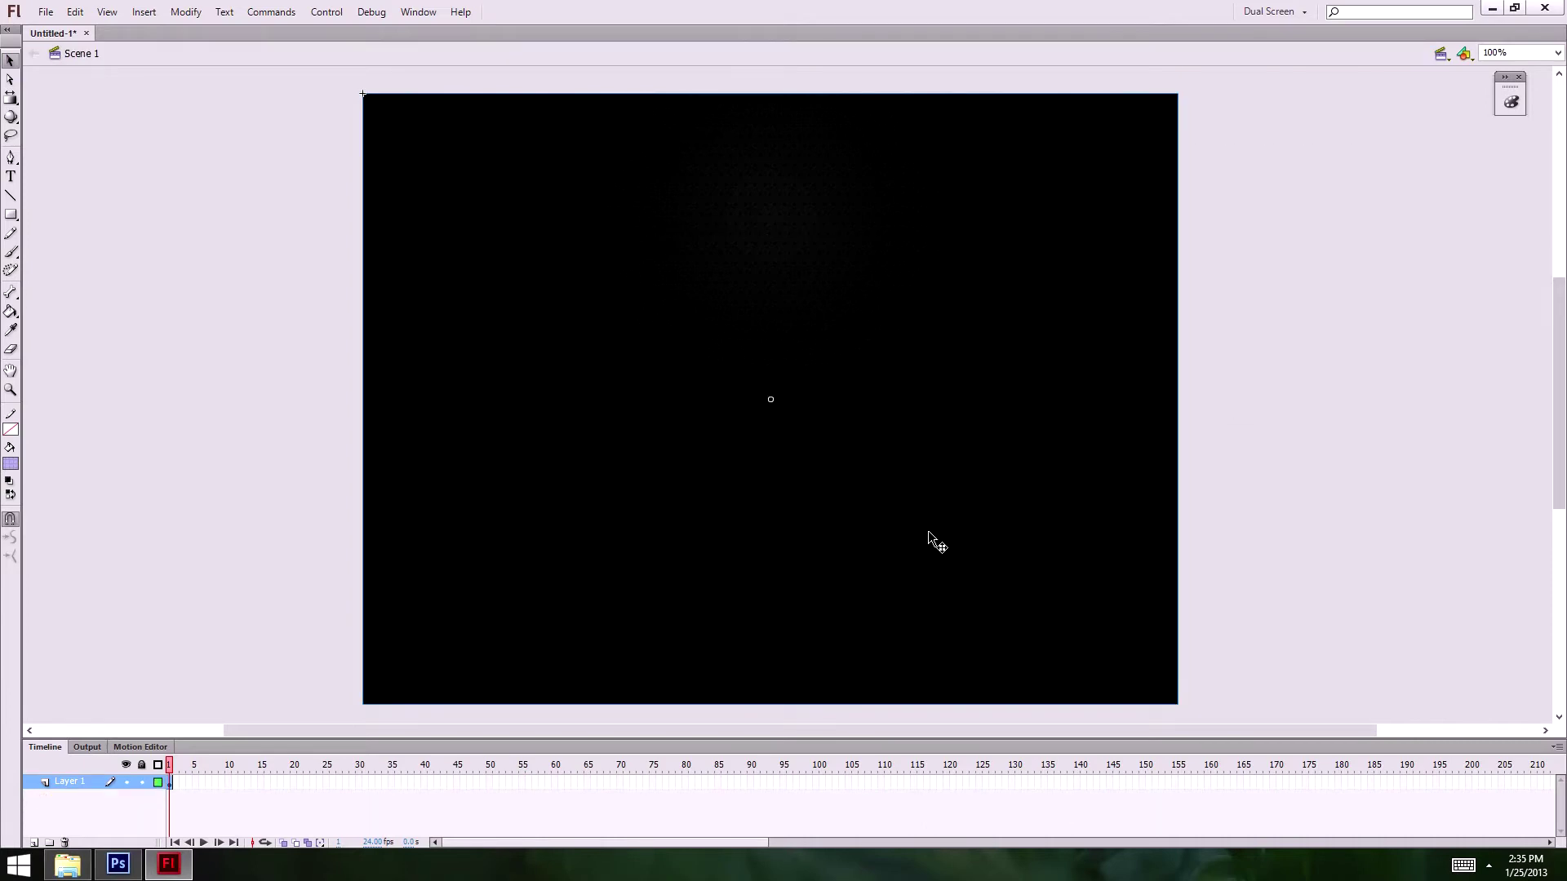
left_click(1334, 514)
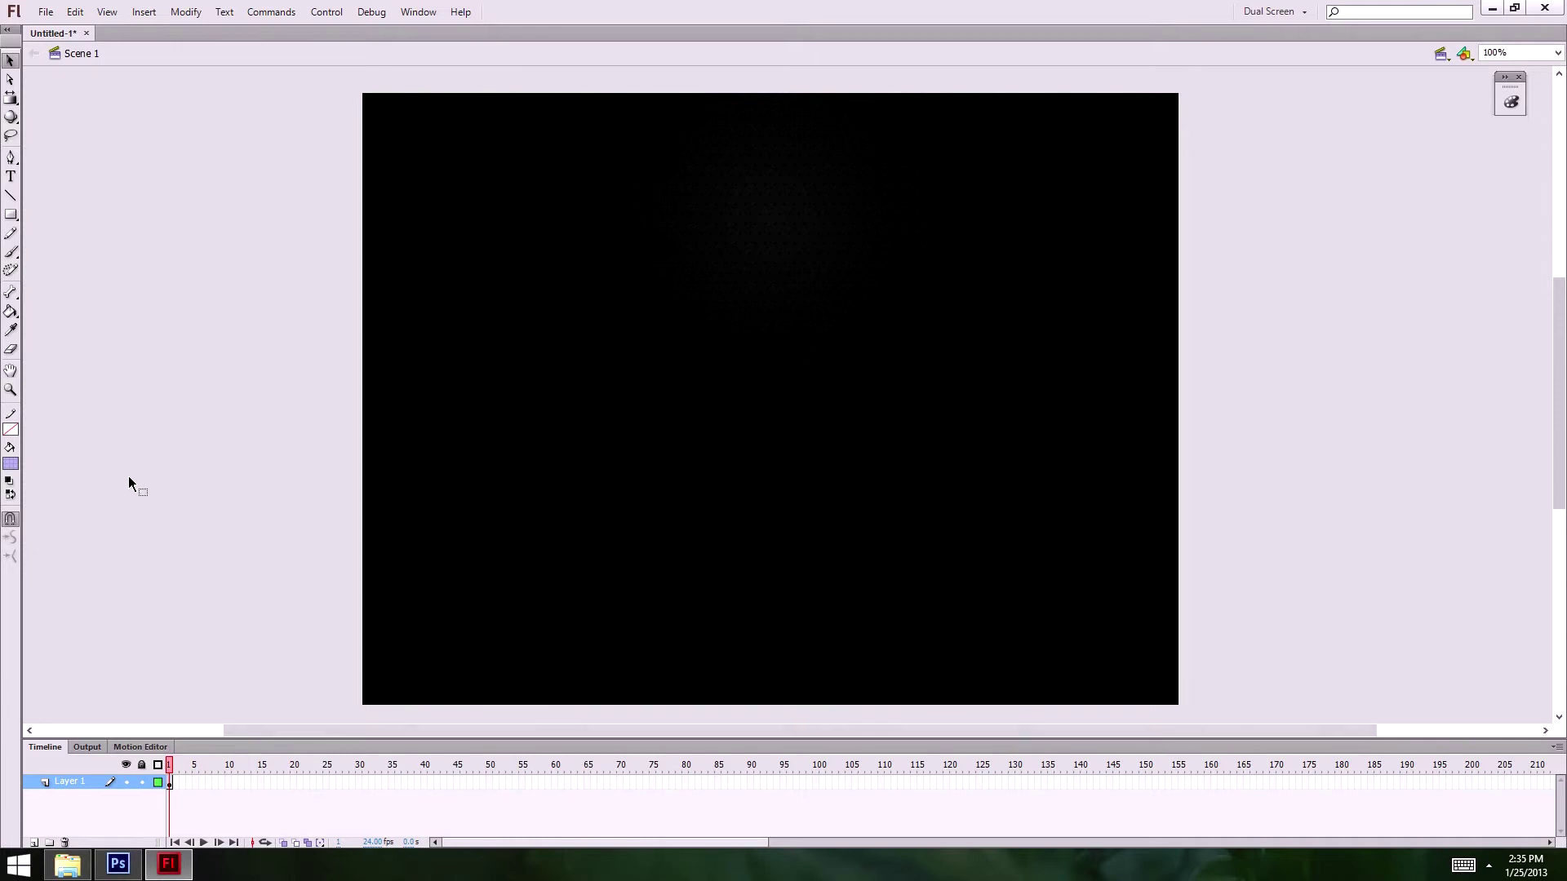
left_click(35, 842)
- Show the guides, then draw and select a light grey rectangle between the horizontal guides, from the stage's left edge to the vertical guide
key("ctrl+semicolon")
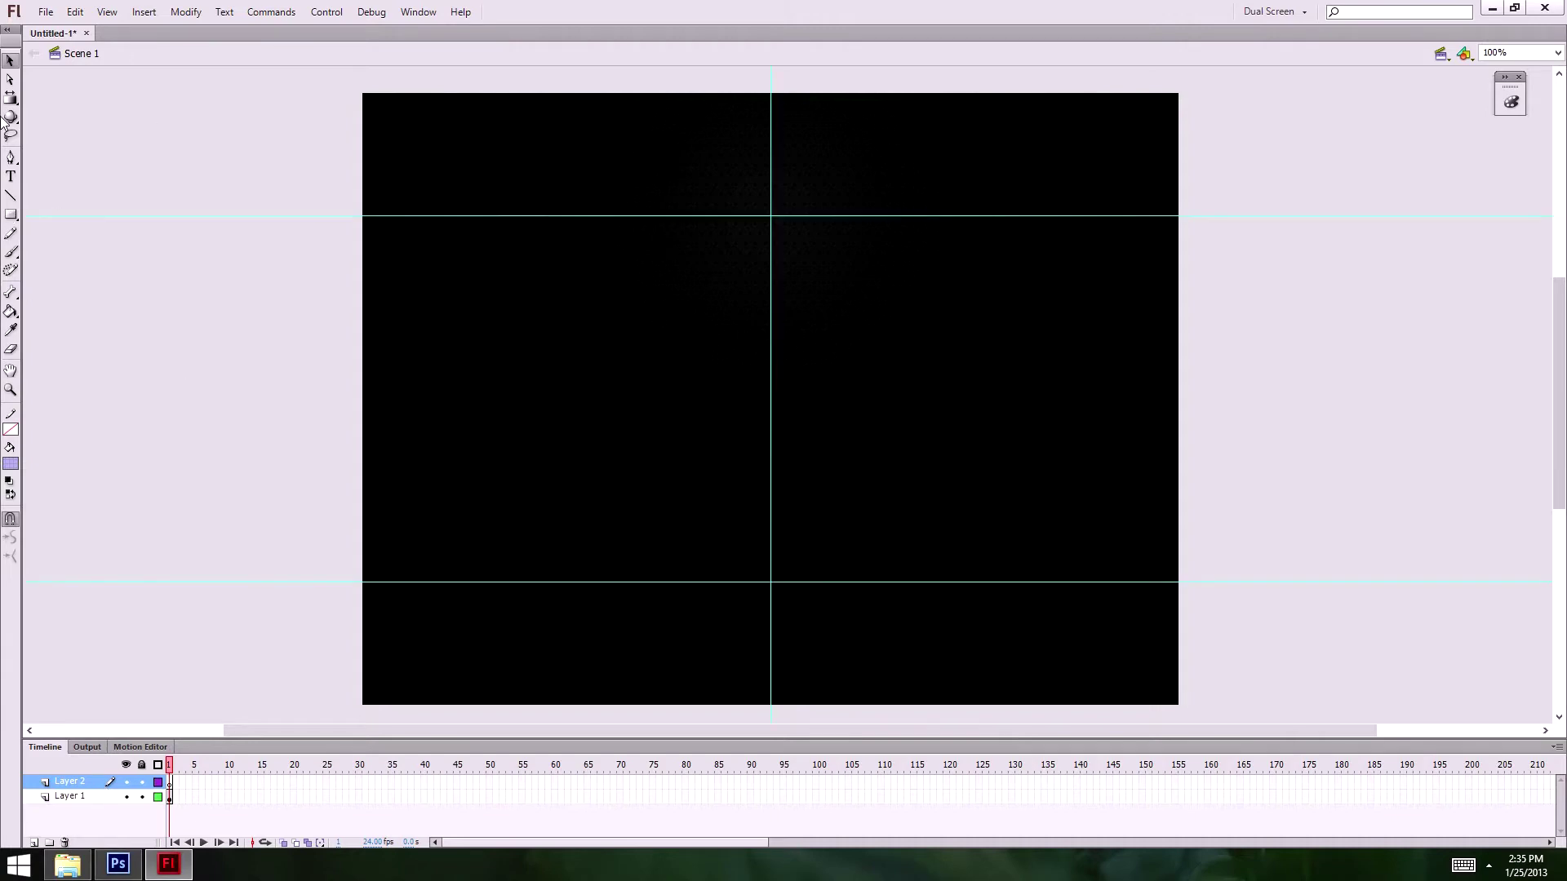
left_click(10, 216)
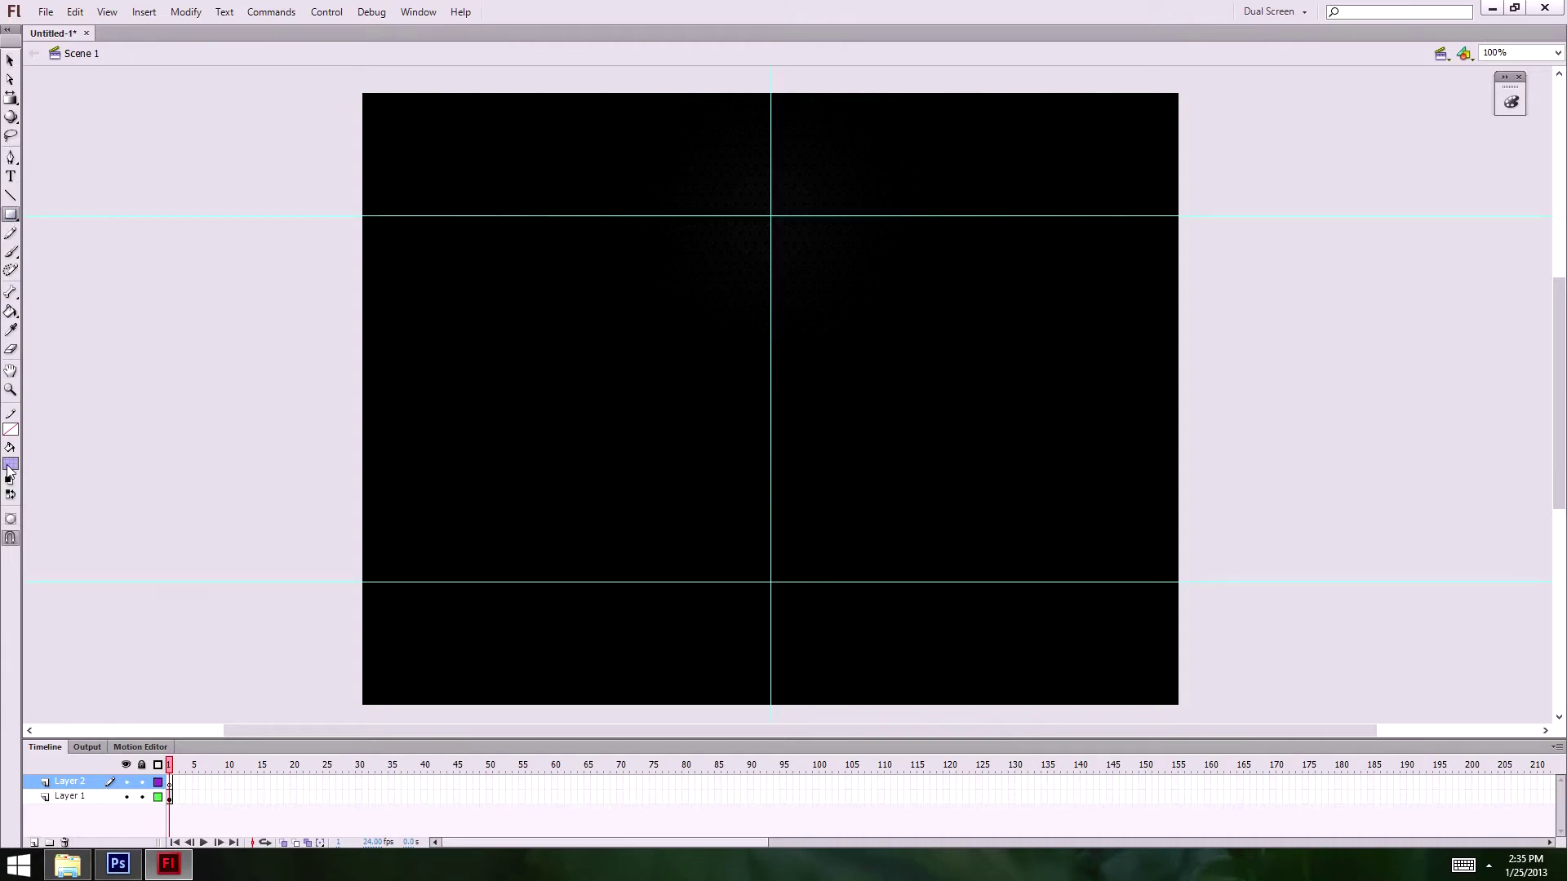
left_click(10, 464)
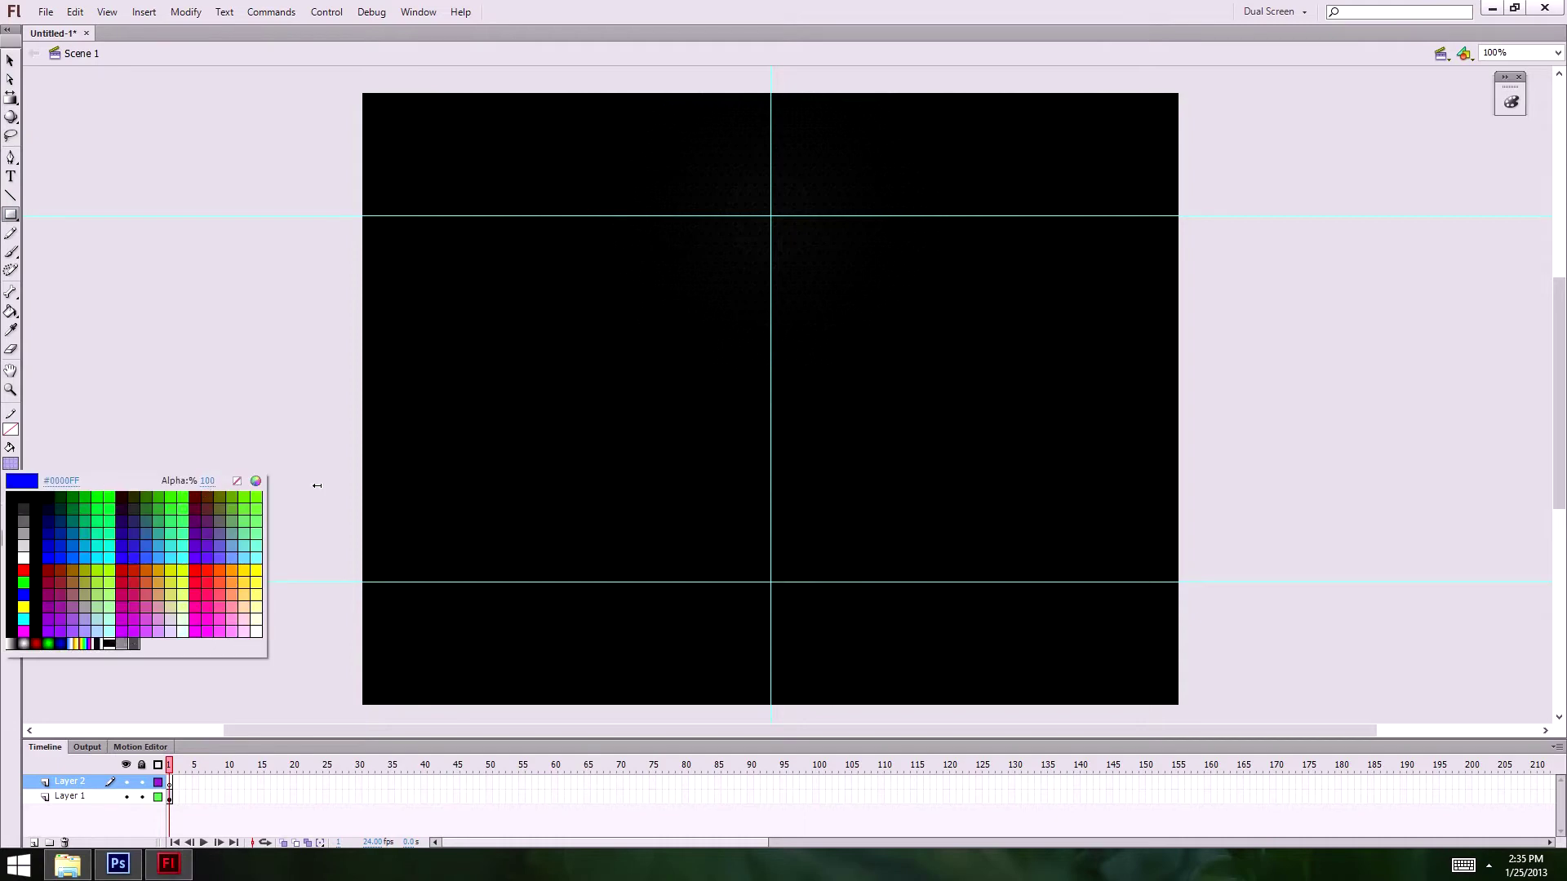
left_click_drag(316, 486, 317, 485)
left_click(12, 465)
left_click(23, 545)
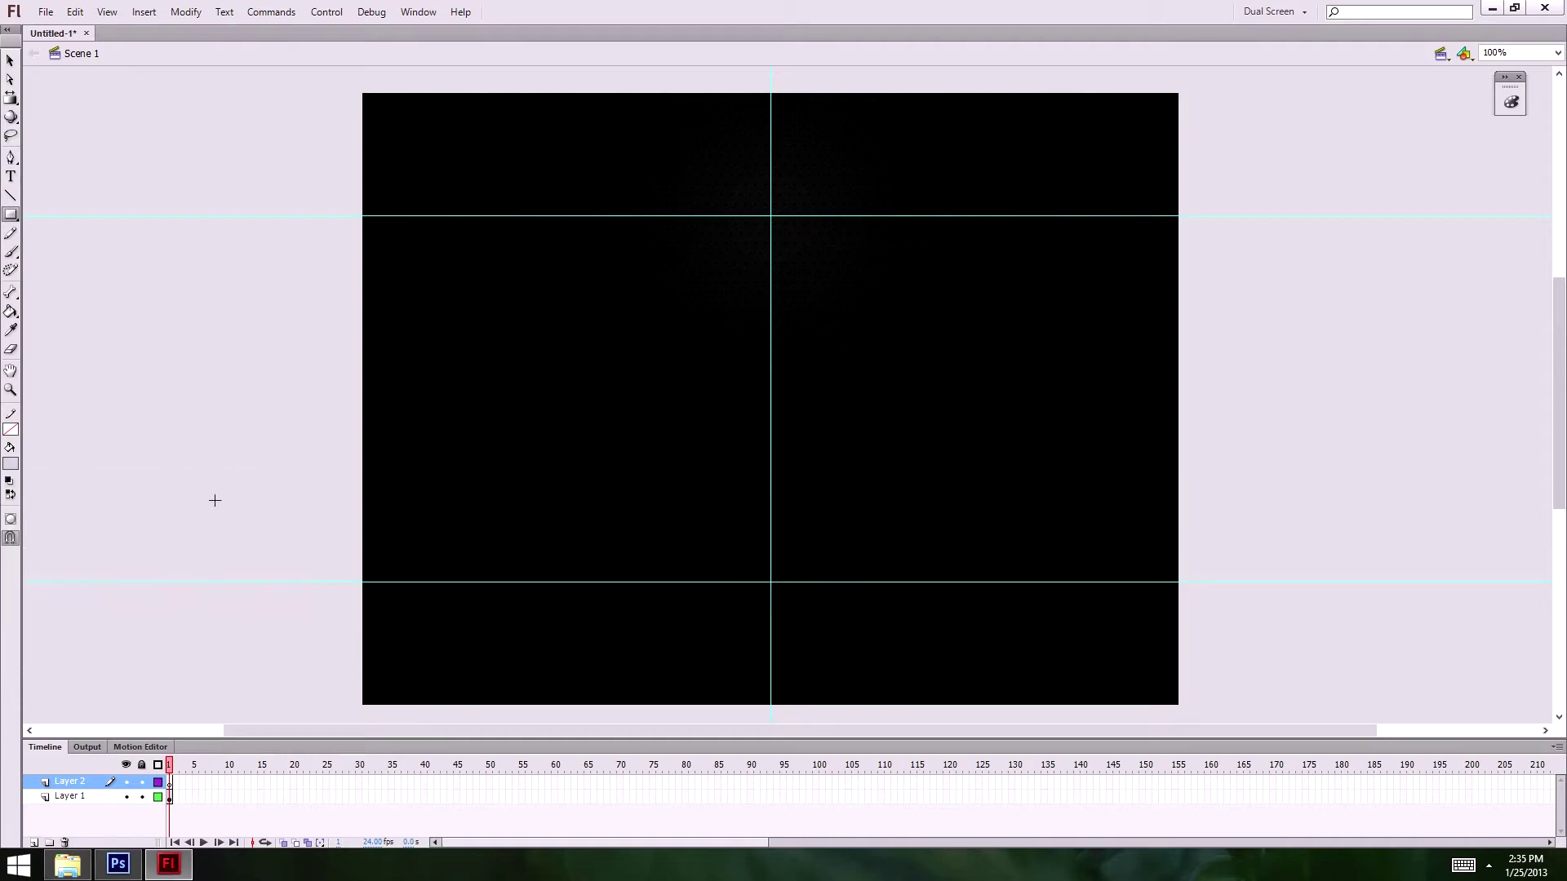
left_click_drag(360, 216, 315, 378)
key("ctrl+z")
left_click_drag(768, 217, 363, 583)
left_click(9, 61)
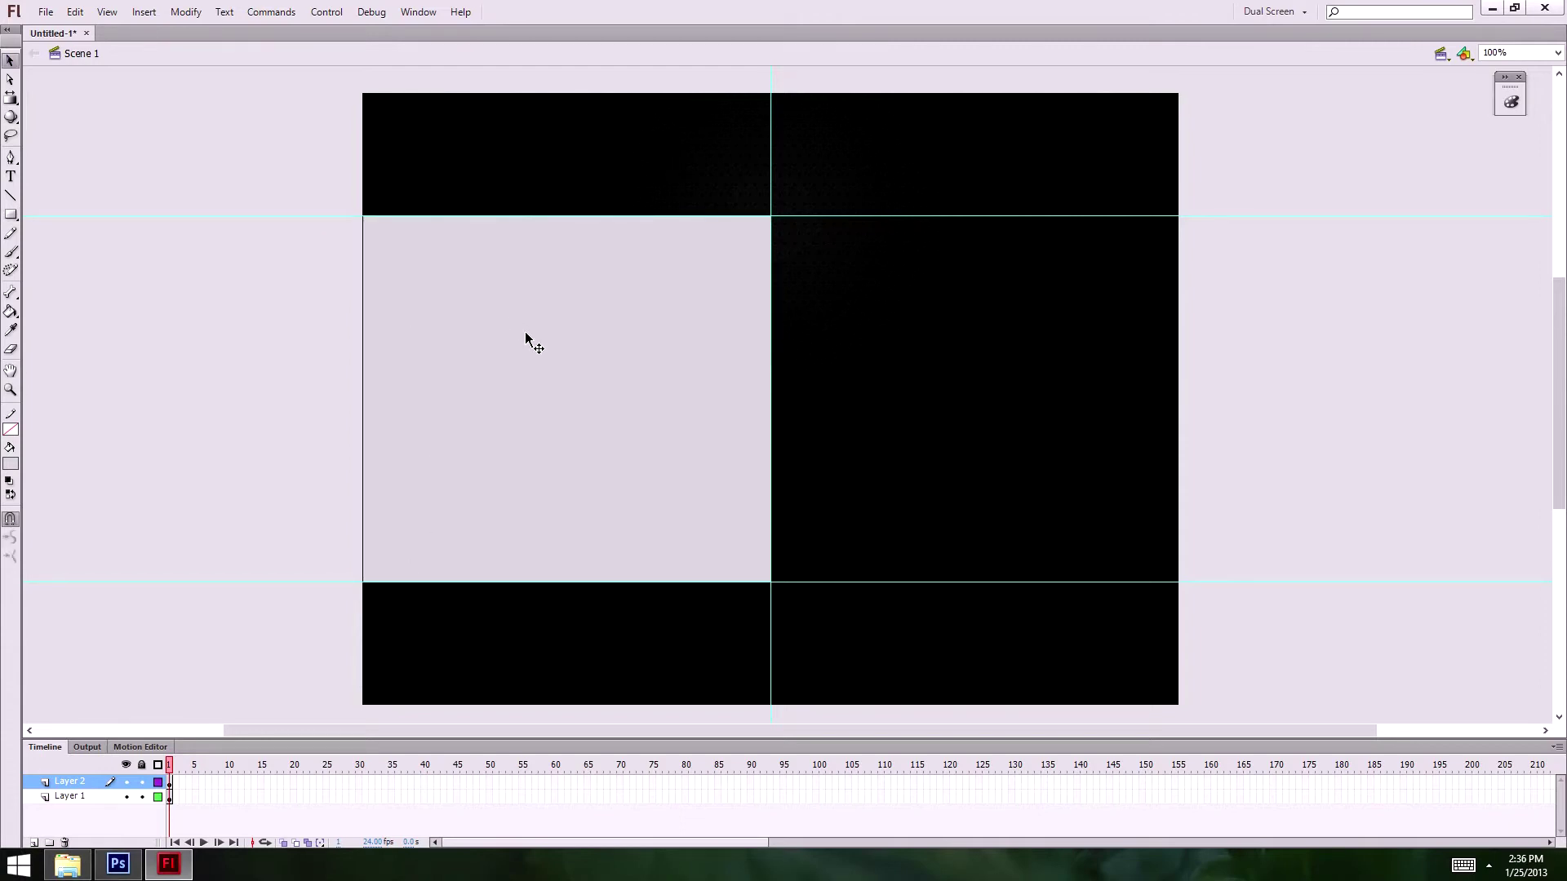
left_click(526, 337)
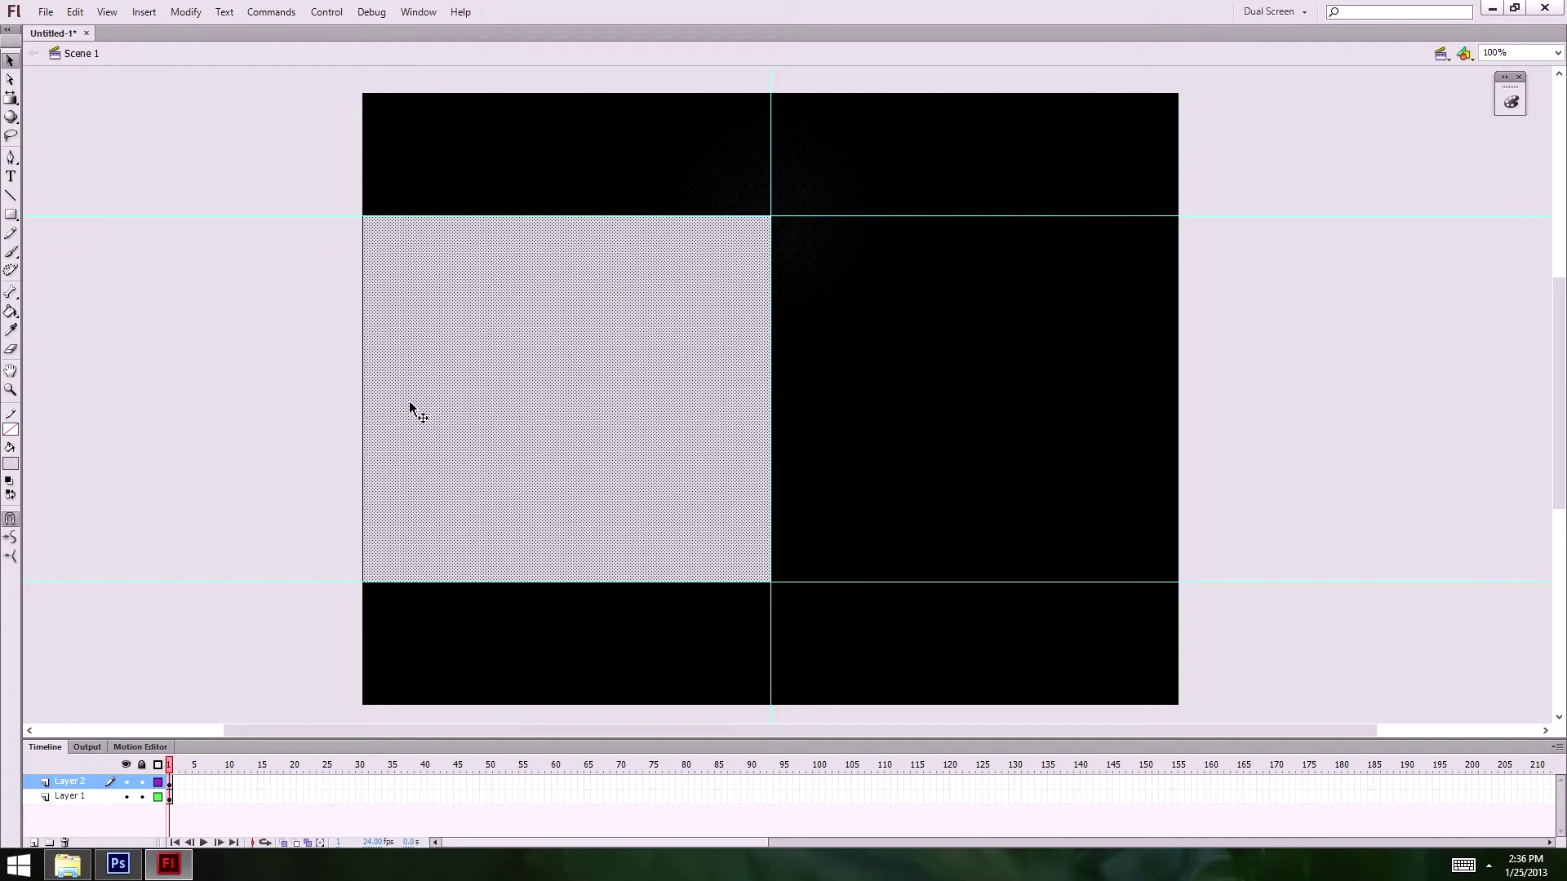
- Convert the light grey rectangle on Layer 2 to a movie clip named left slider
left_click(335, 400)
left_click(589, 369)
left_click(218, 417)
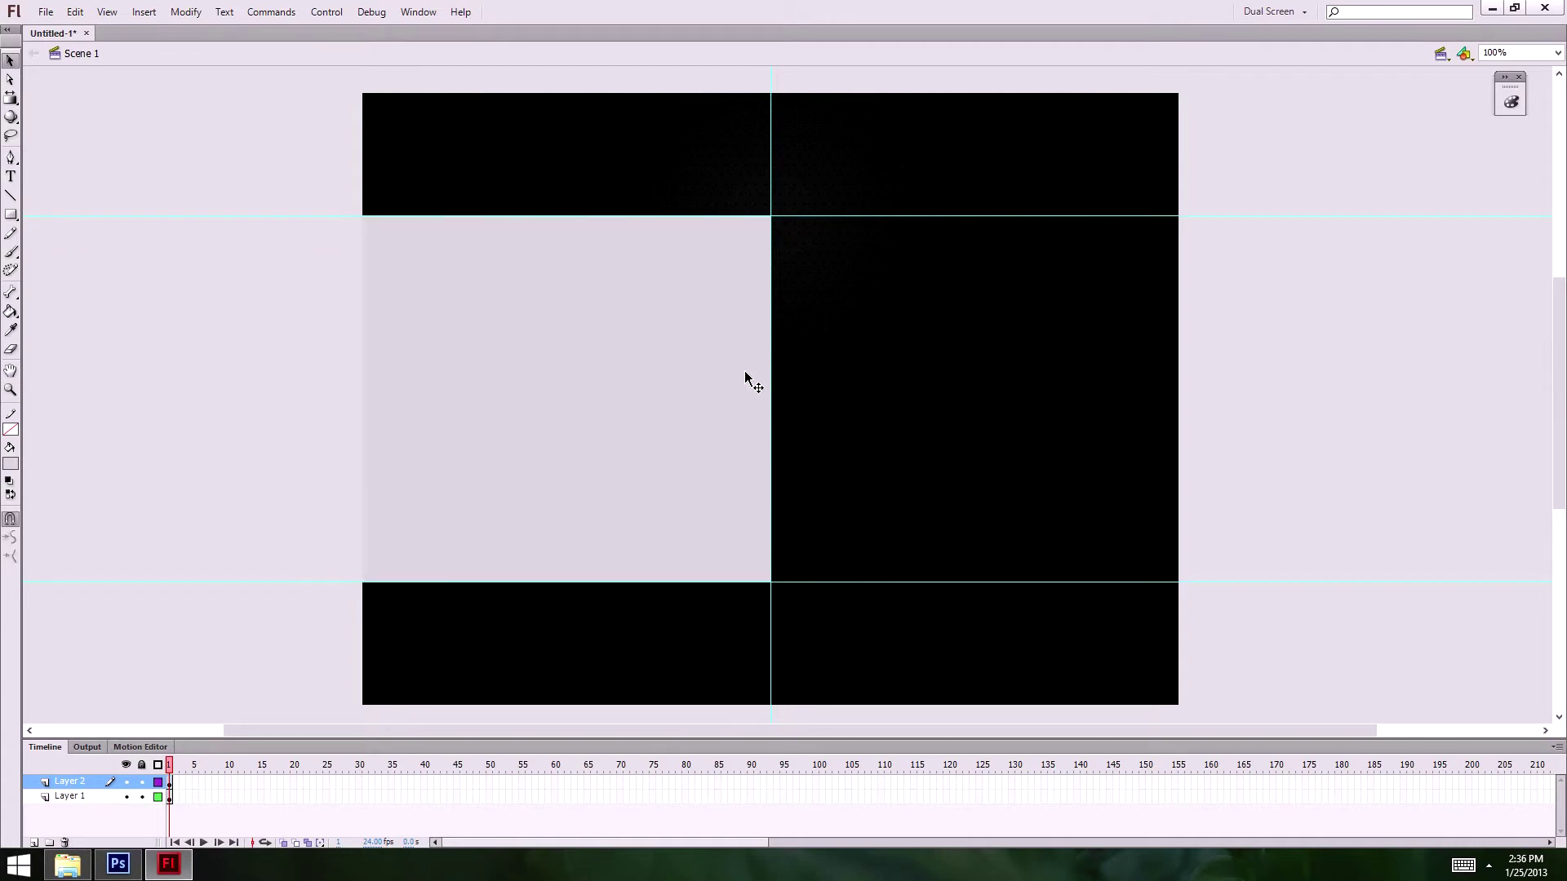
left_click(745, 377)
key("F8")
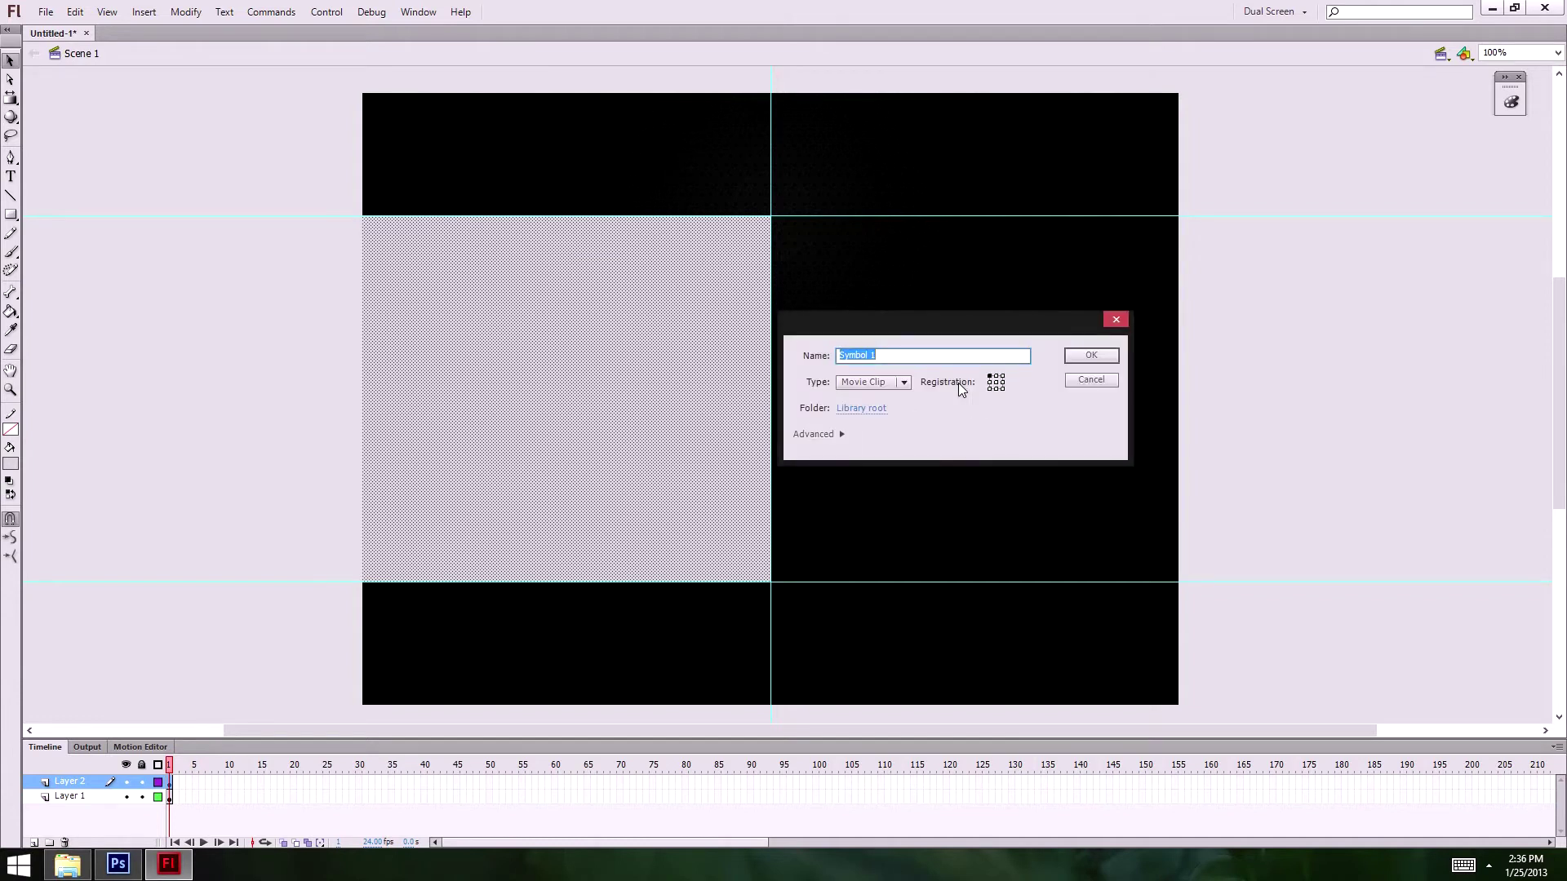
type("left slider")
key("Return")
- Inside the left slider clip, convert the rectangle to a nested movie clip named slider
double_click(598, 414)
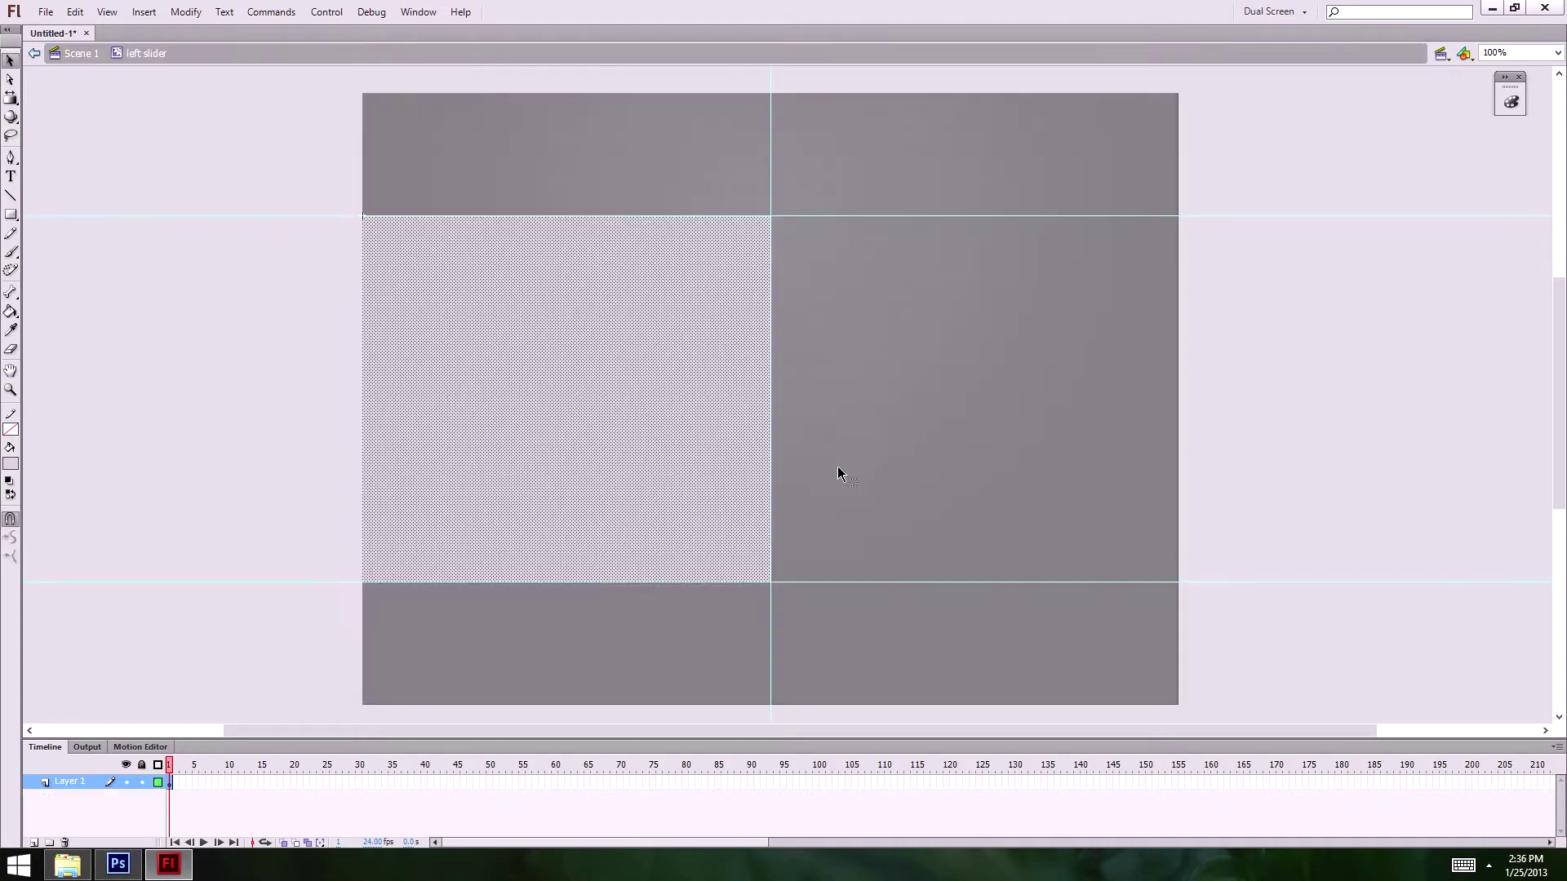
left_click_drag(651, 437, 679, 421)
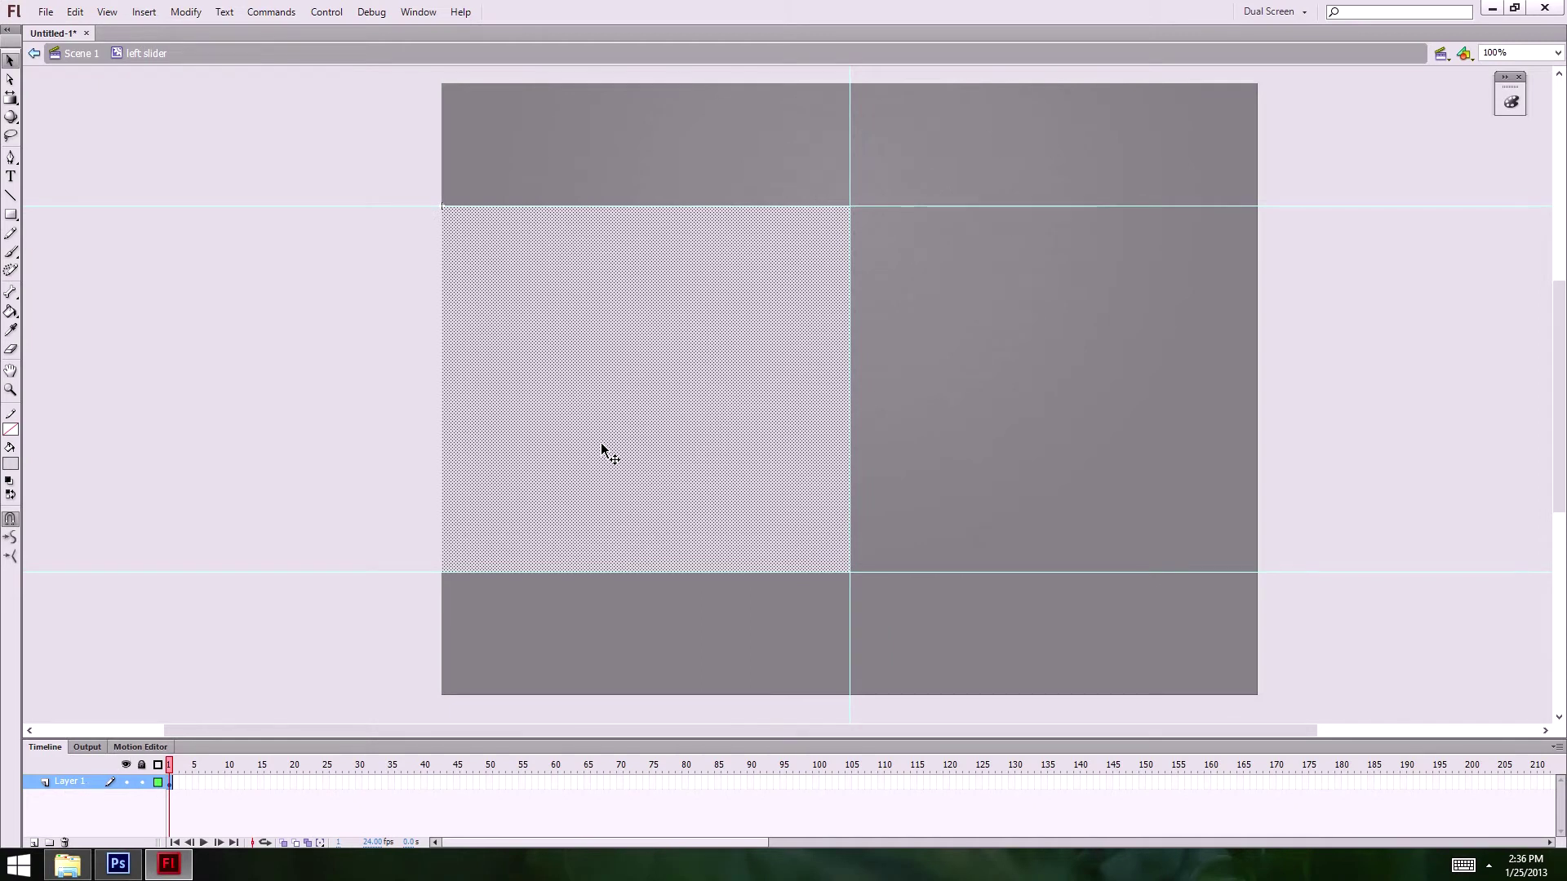
key("F8")
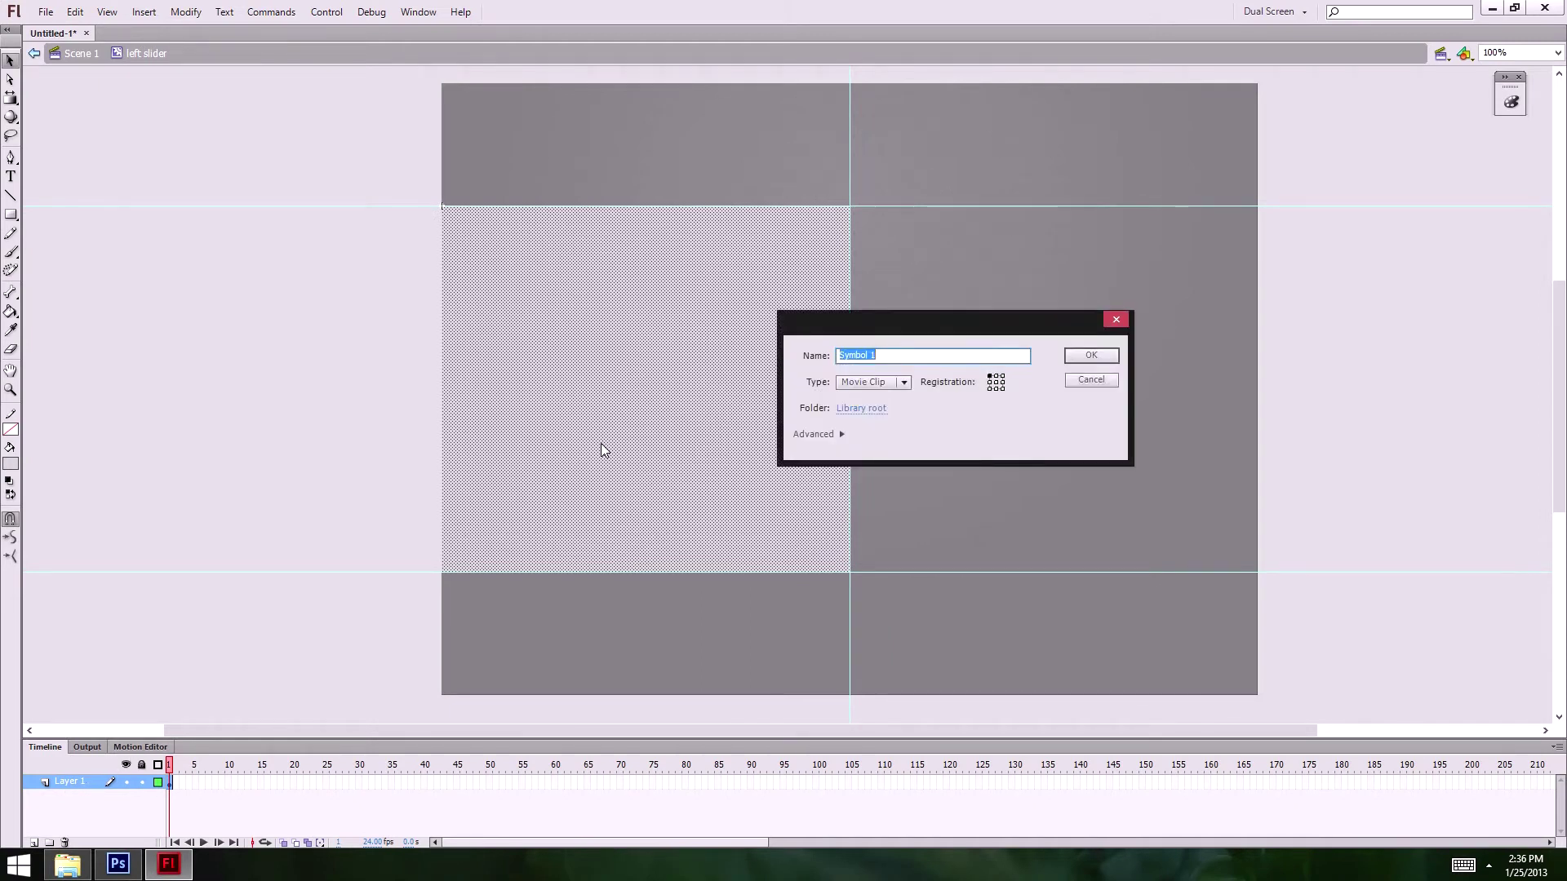
type("slider")
key("Return")
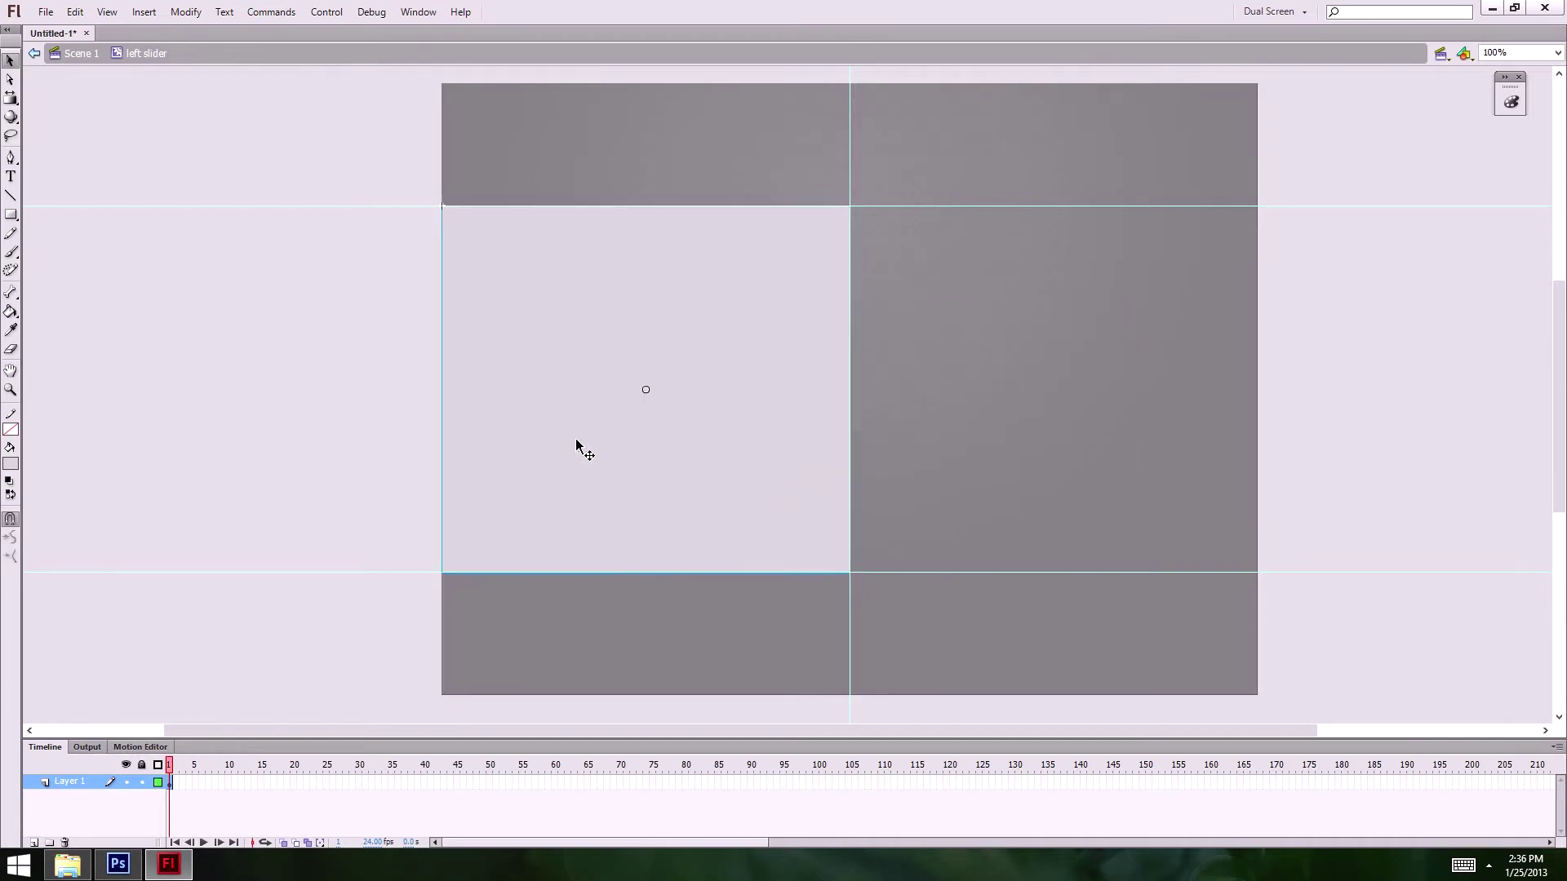
- Enter the slider clip, add a new layer above Layer 1, and copy the rectangle on Layer 1
double_click(650, 514)
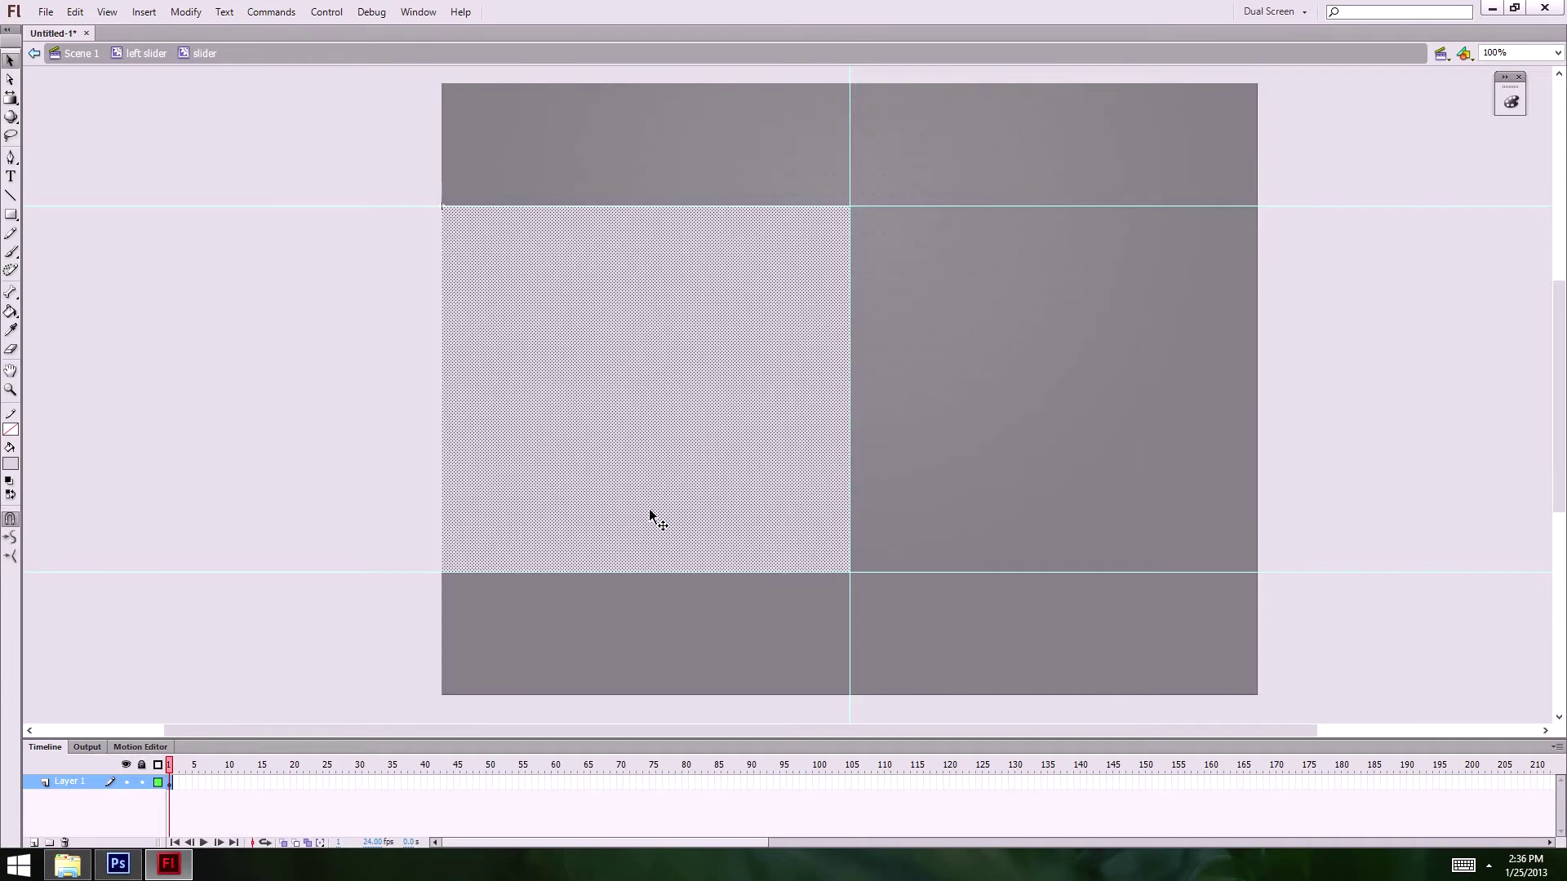
left_click(34, 842)
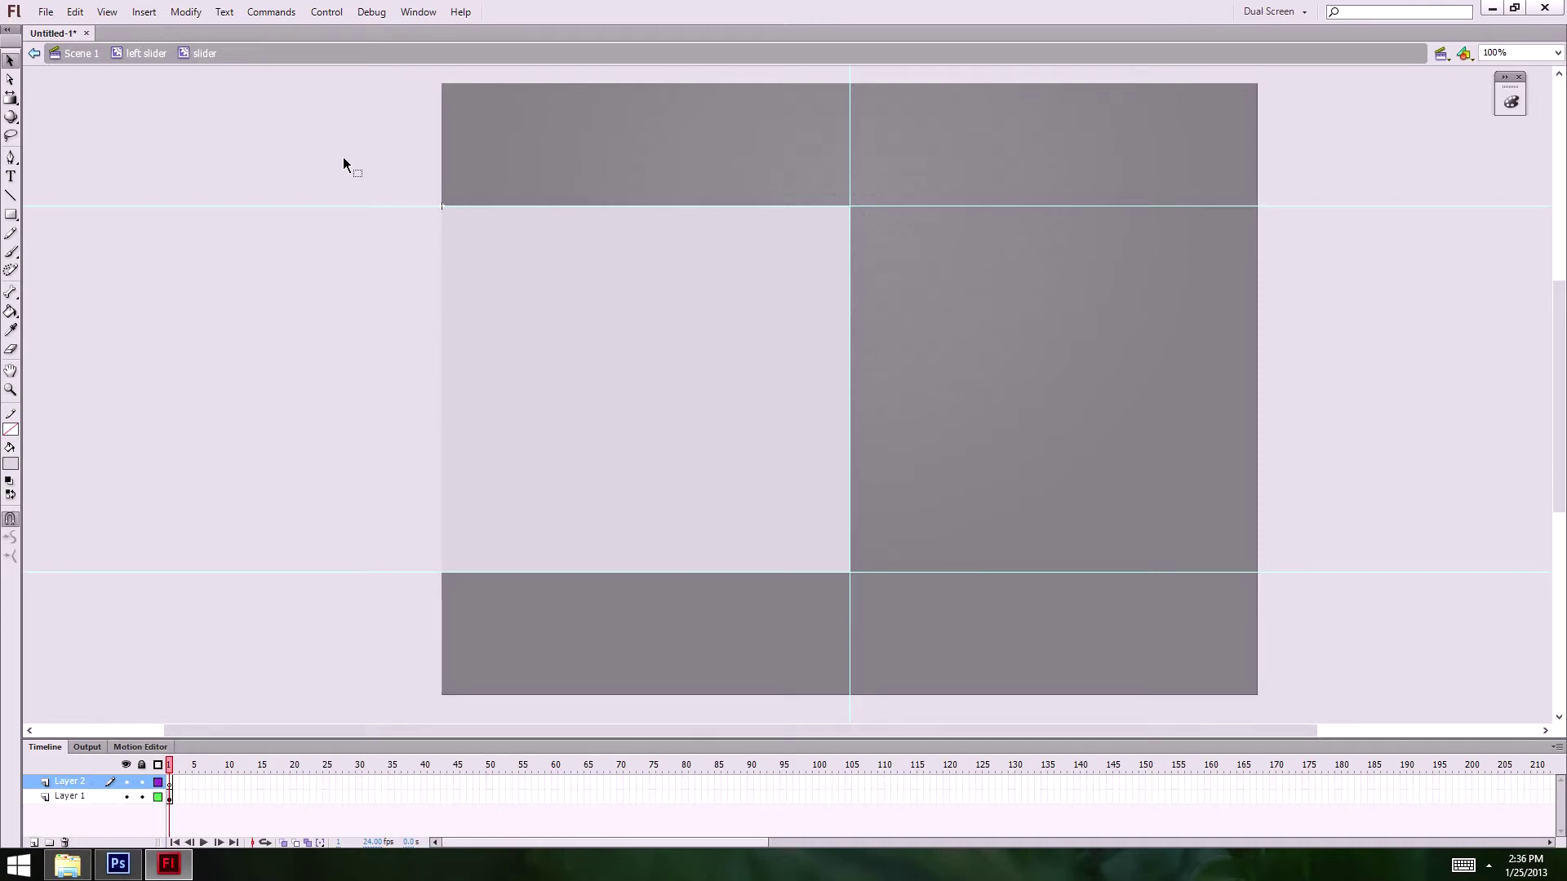
left_click(139, 53)
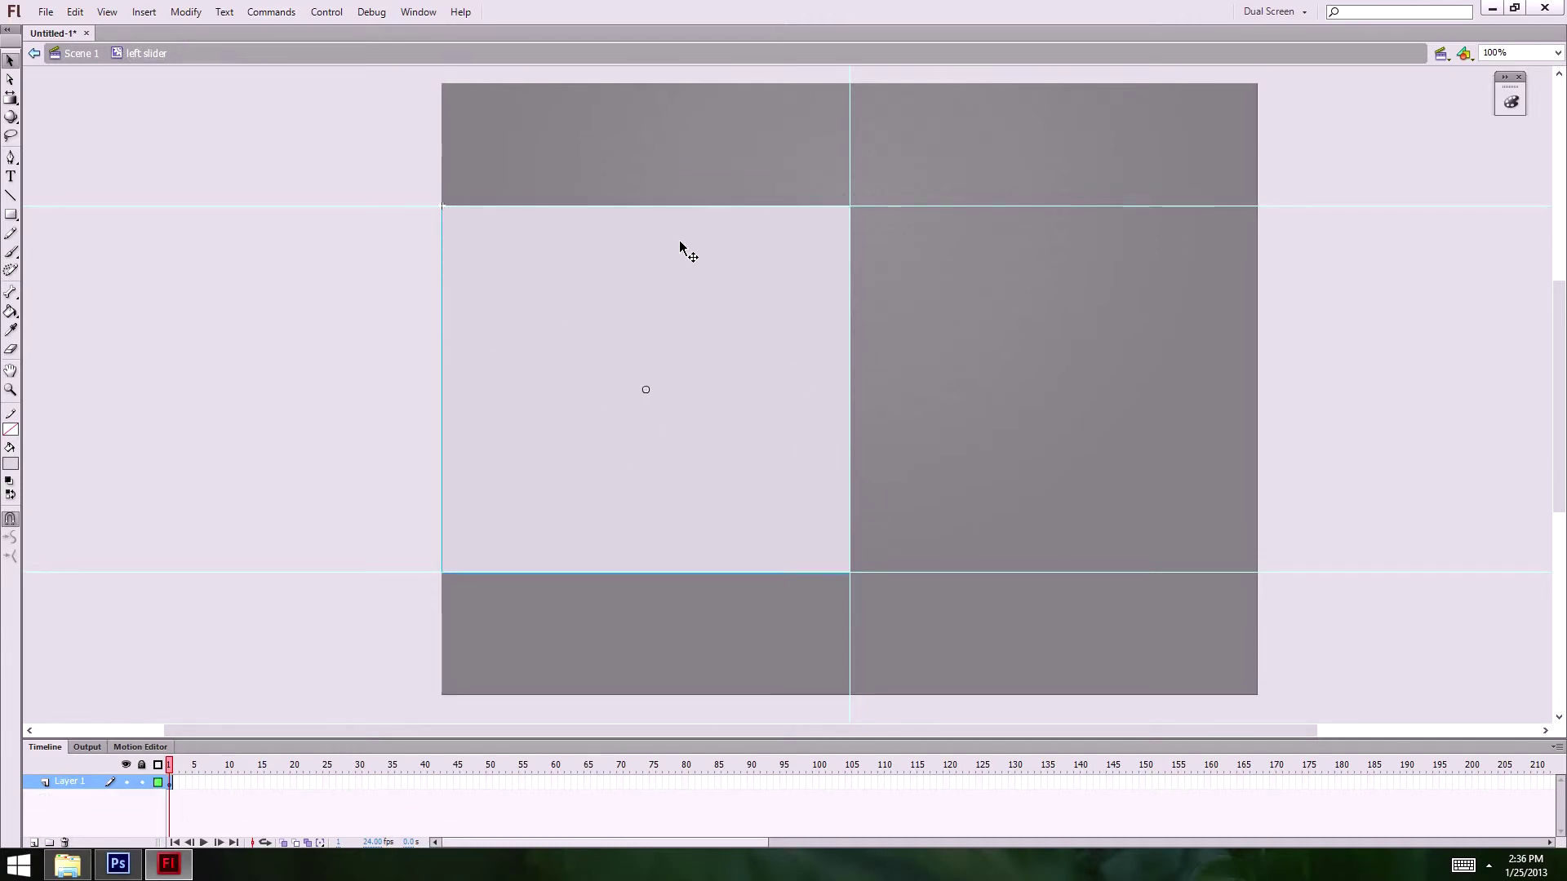
double_click(622, 351)
left_click(629, 339)
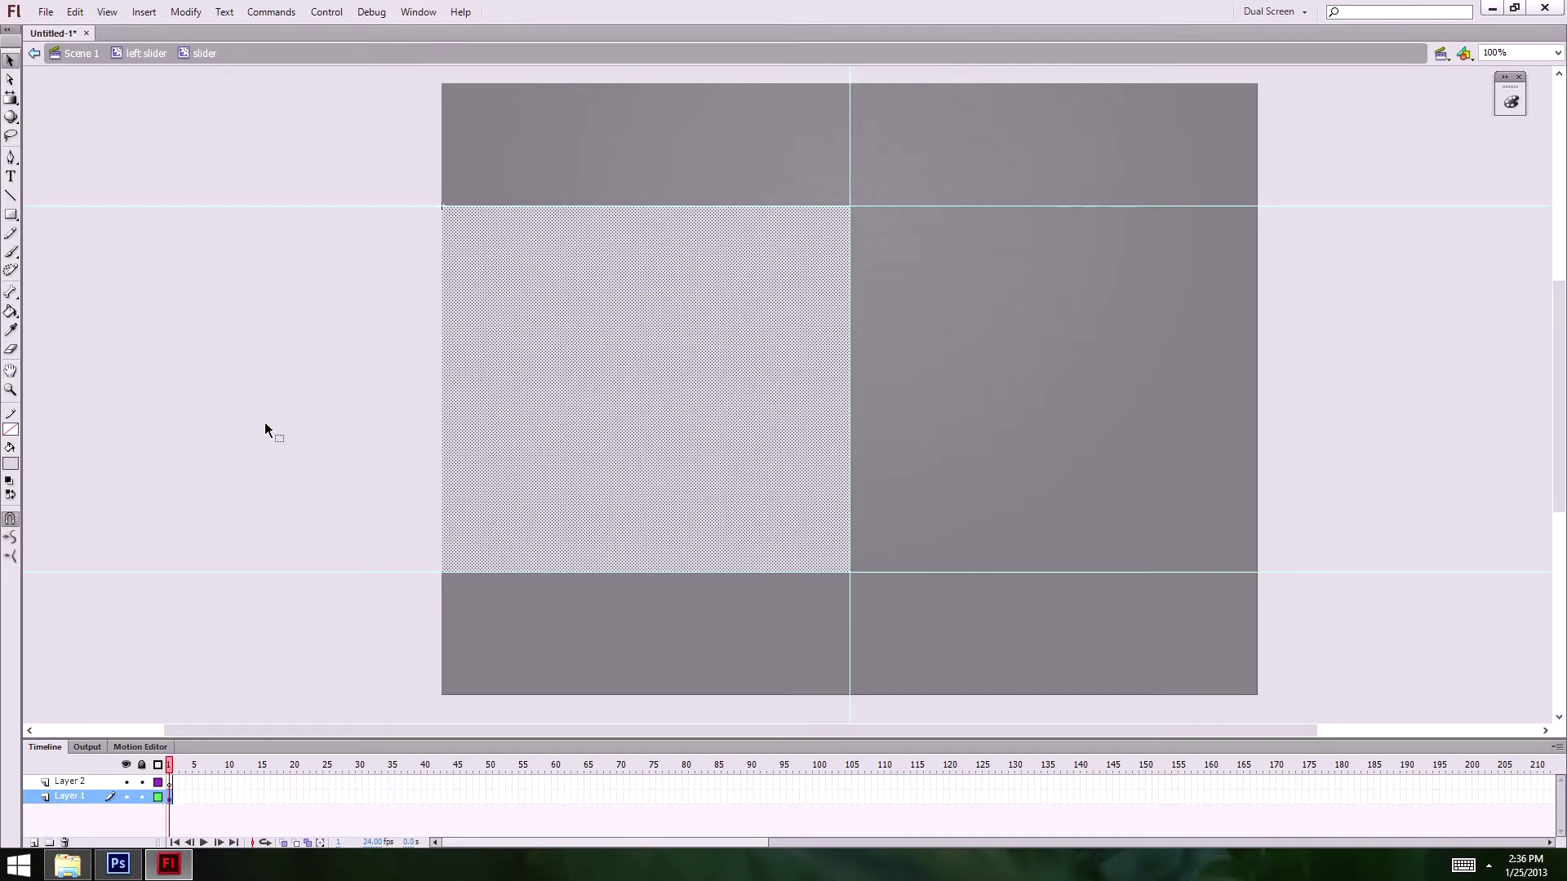
key("ctrl+c")
- Try the black bitmap swatch as the fill of the Layer 1 rectangle and inspect it up close
left_click(10, 462)
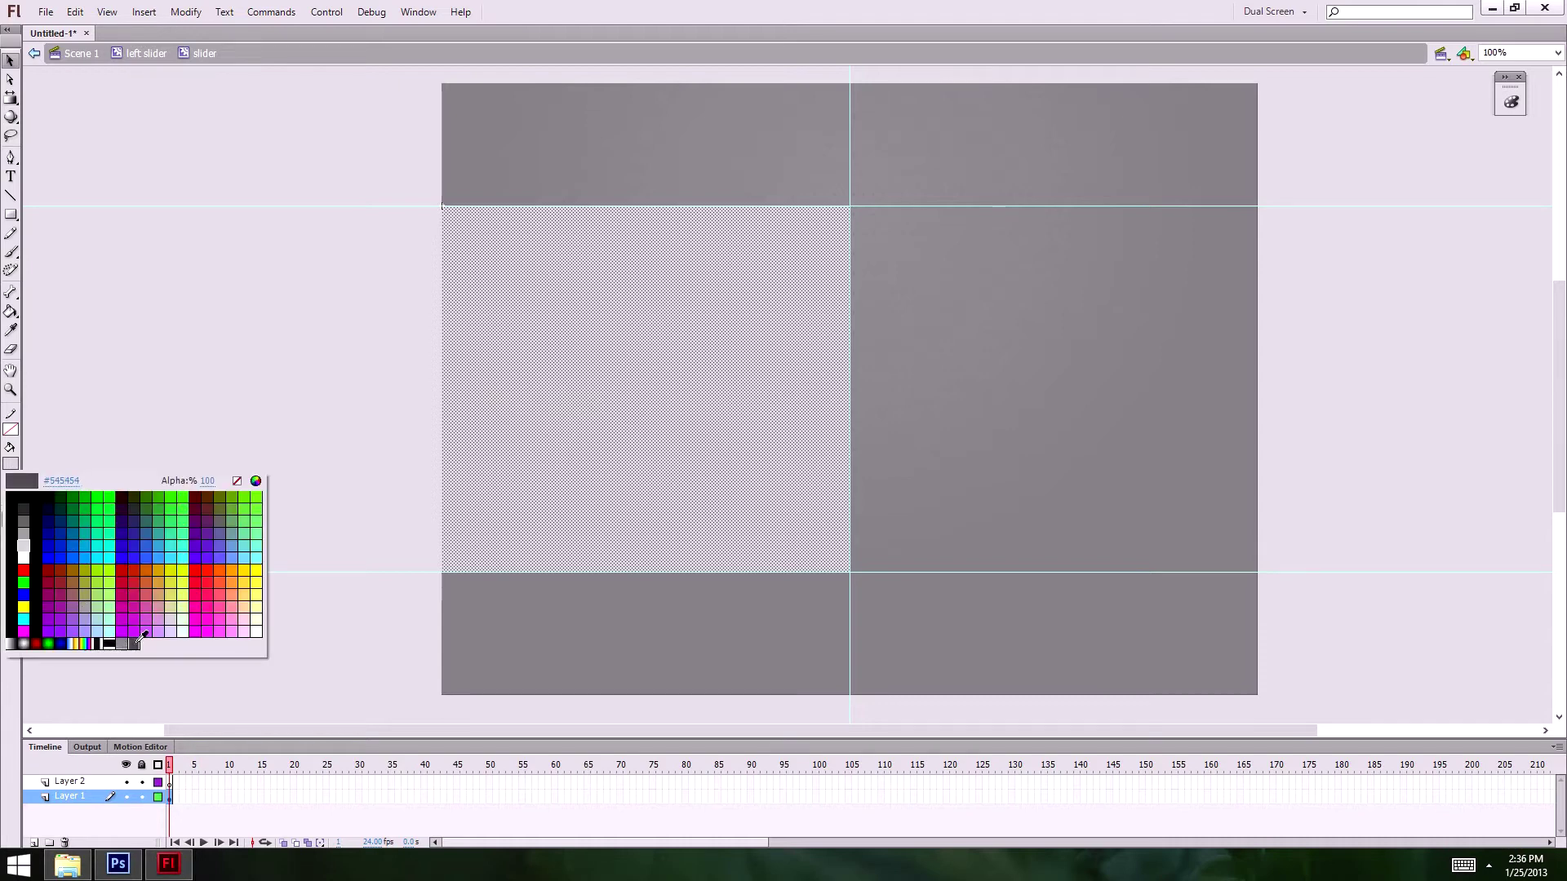
left_click(107, 643)
key("Escape")
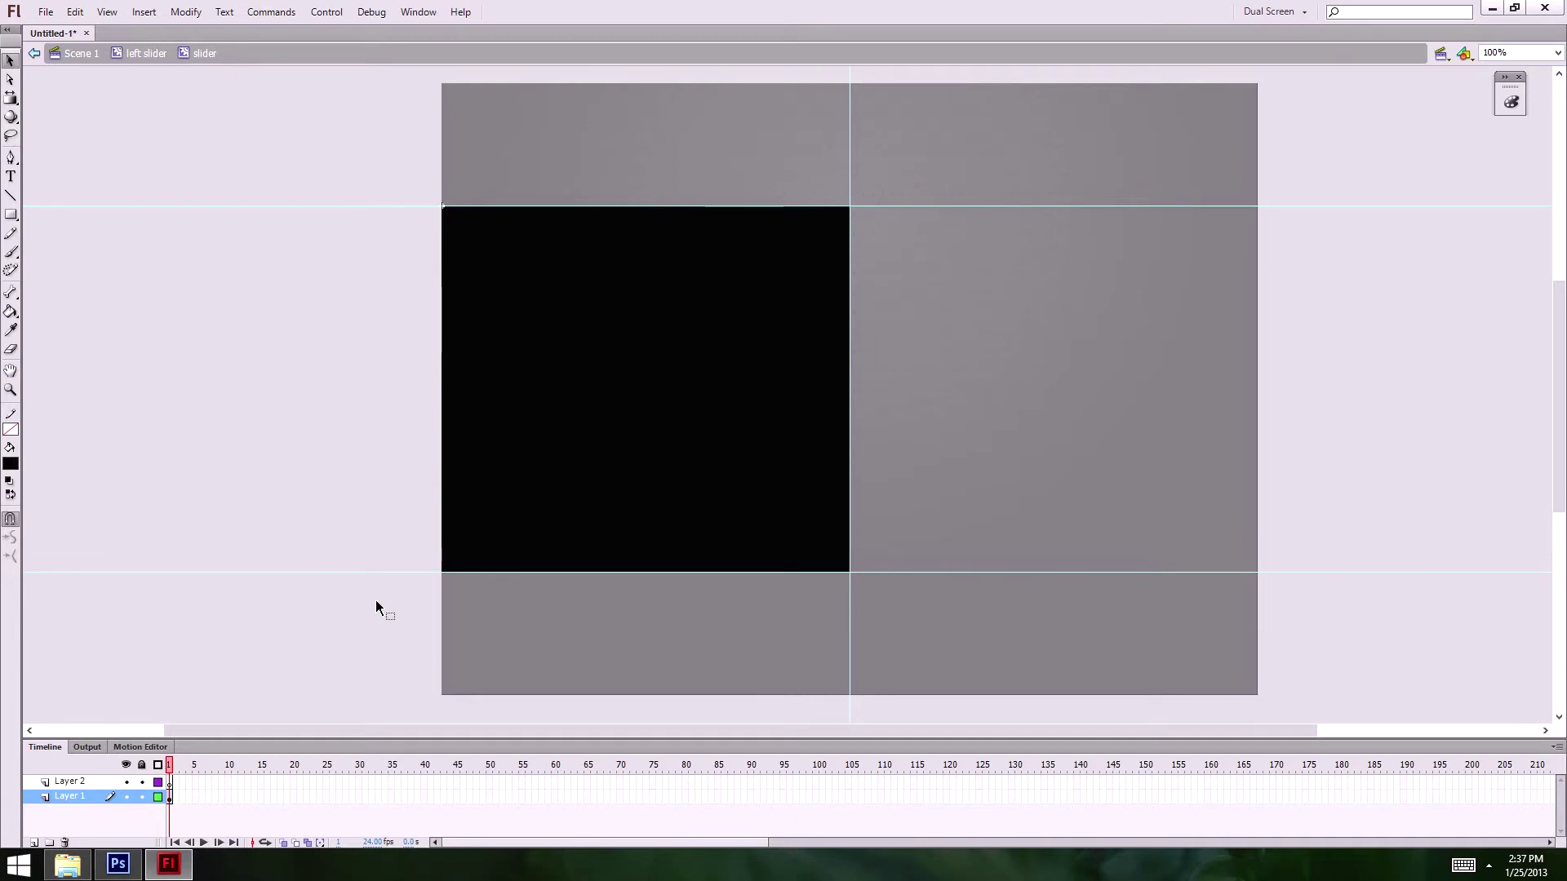
left_click(700, 360, "ctrl")
left_click(700, 362)
left_click(818, 465)
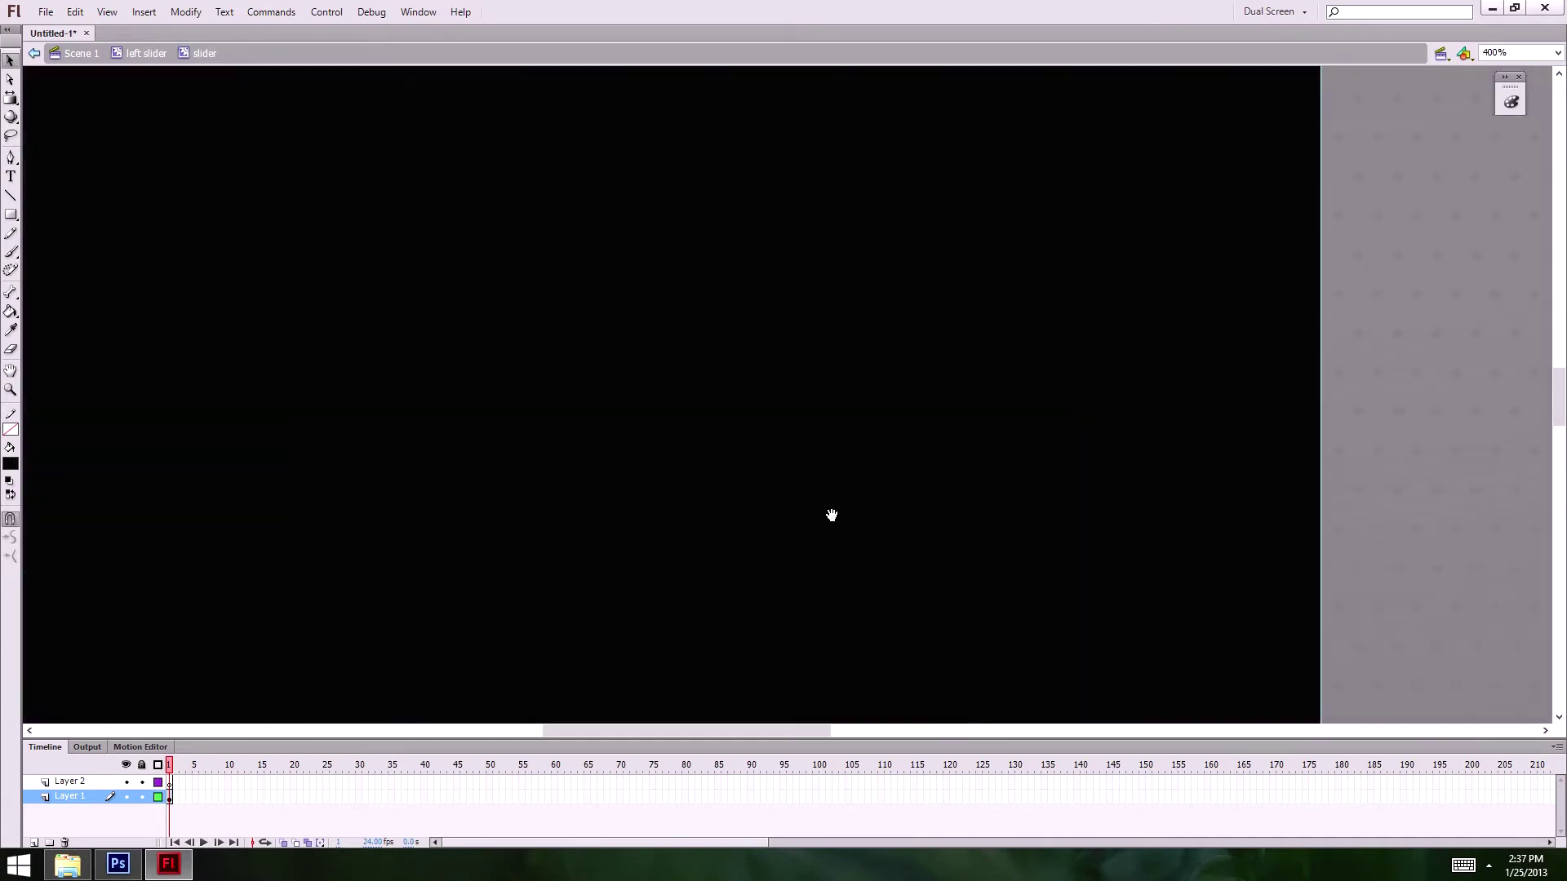
left_click(804, 462, "alt")
left_click(804, 463, "alt")
- Retry the black bitmap swatch on the Layer 1 rectangle and replace it with a solid #181818 fill
left_click(10, 462)
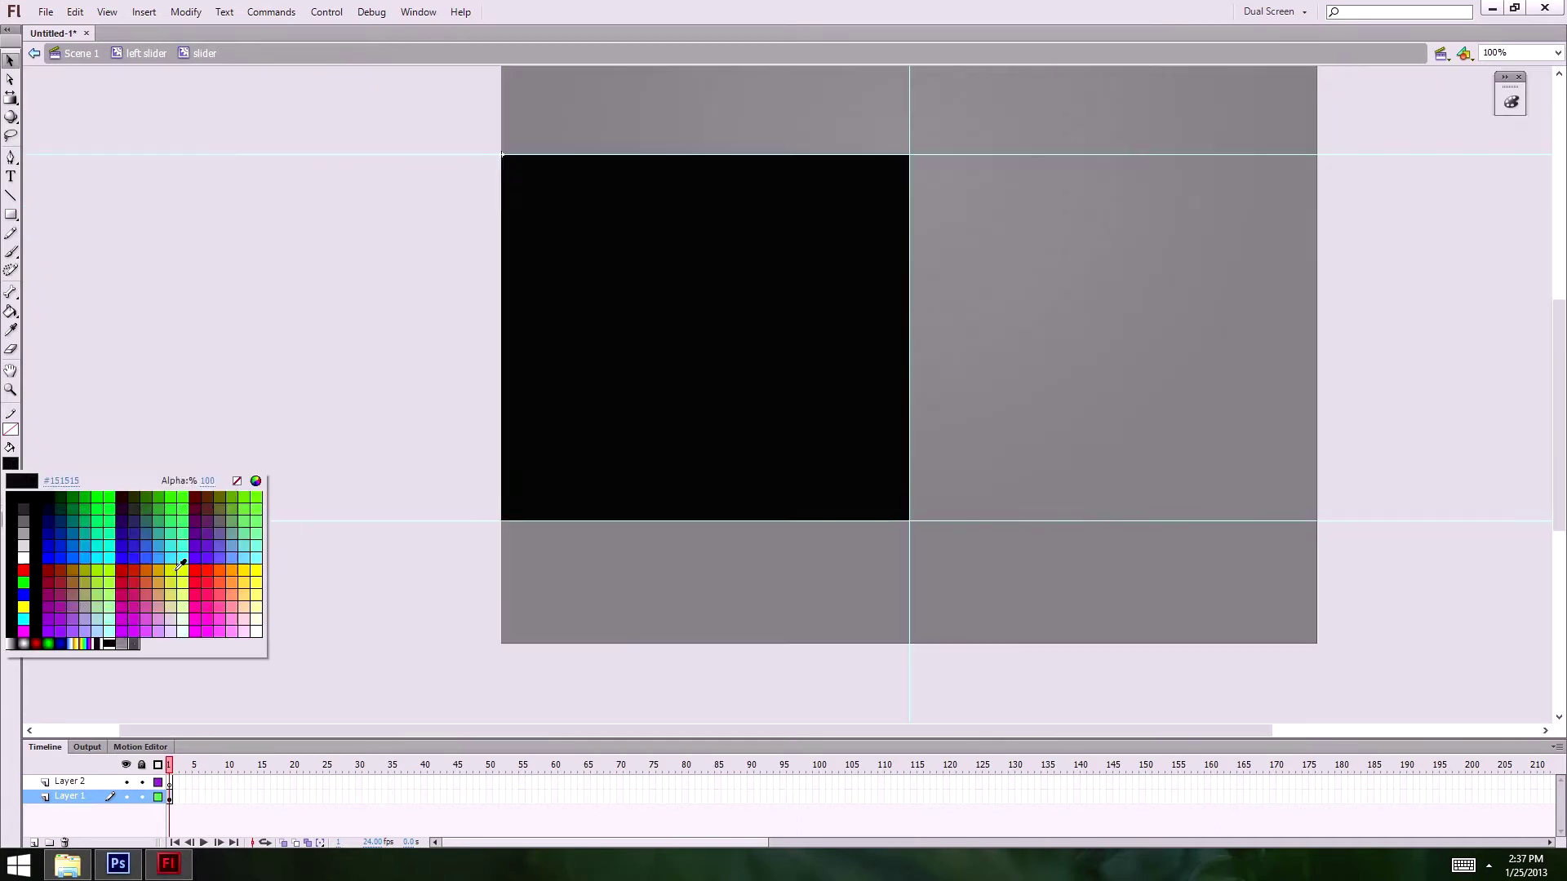
left_click(107, 651)
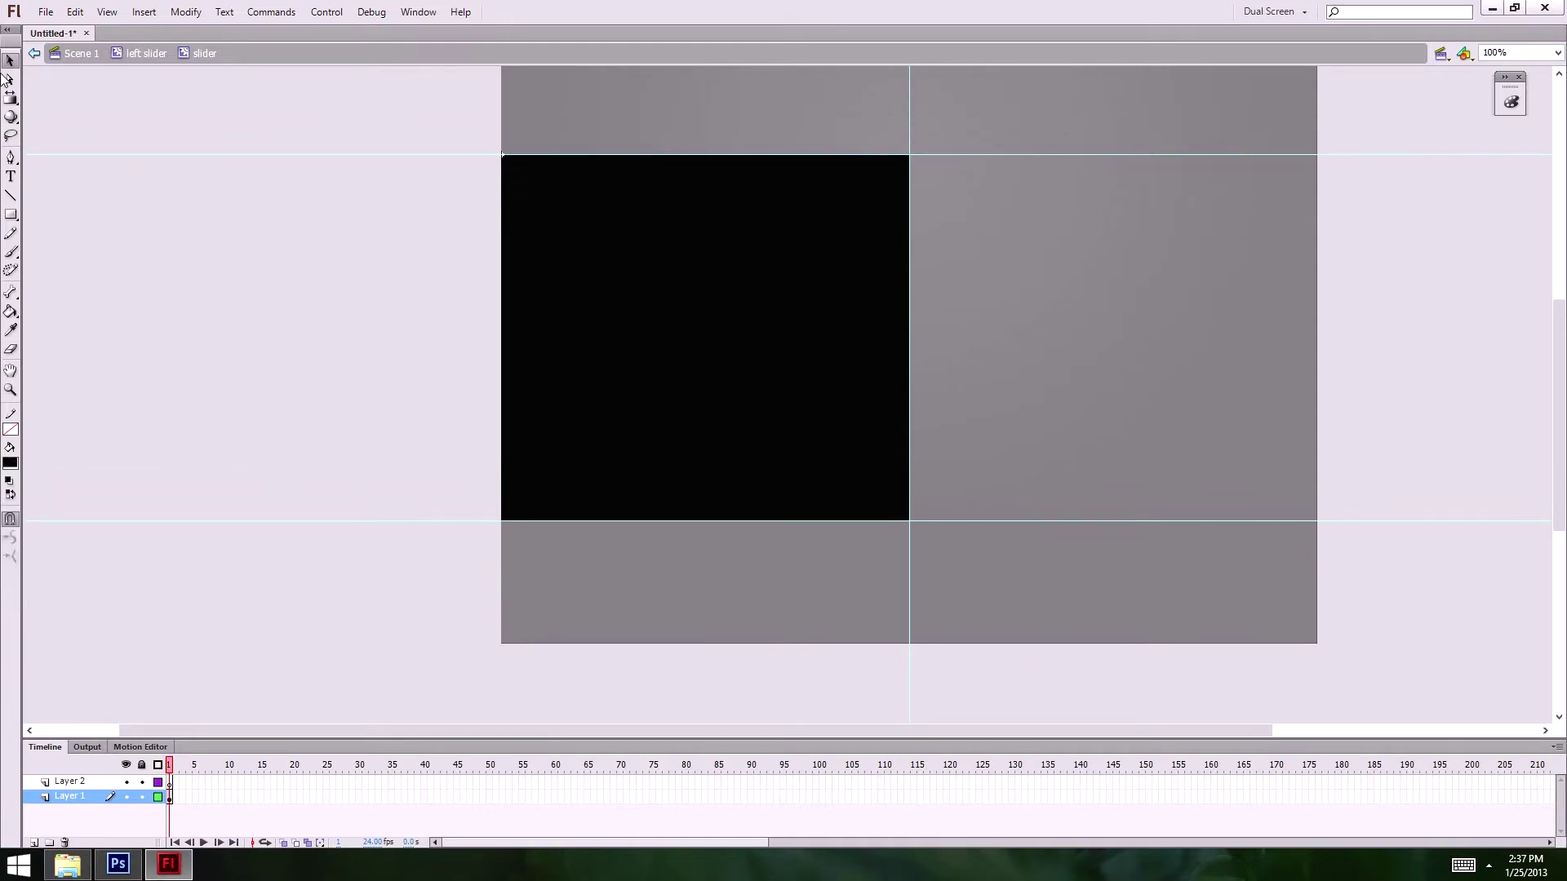
left_click(906, 428)
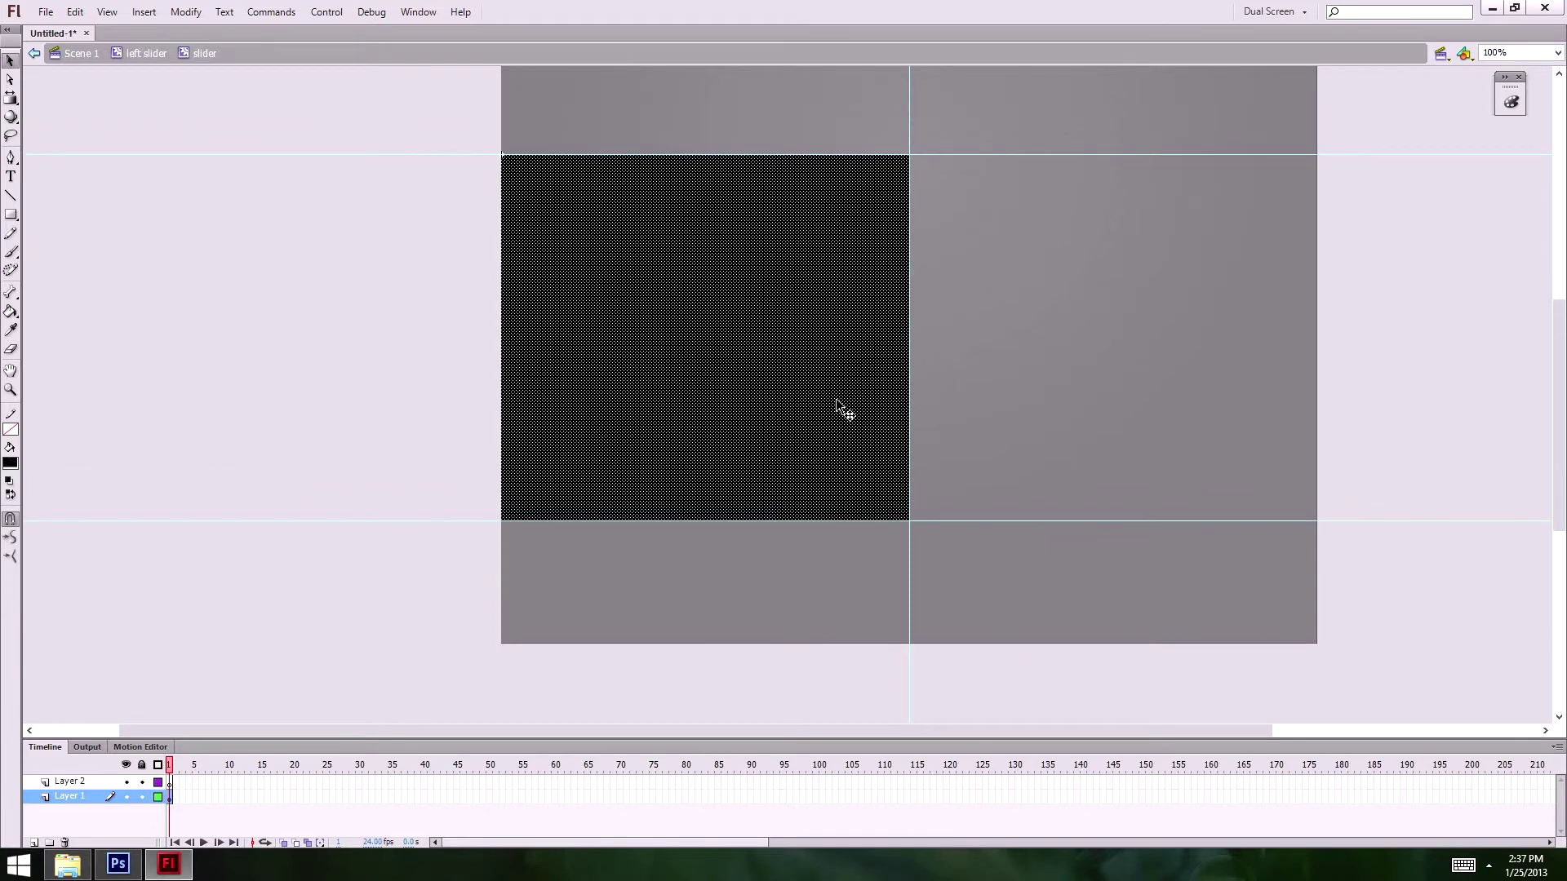
left_click(10, 462)
left_click(114, 636)
left_click(297, 375)
left_click(881, 467)
left_click(11, 97)
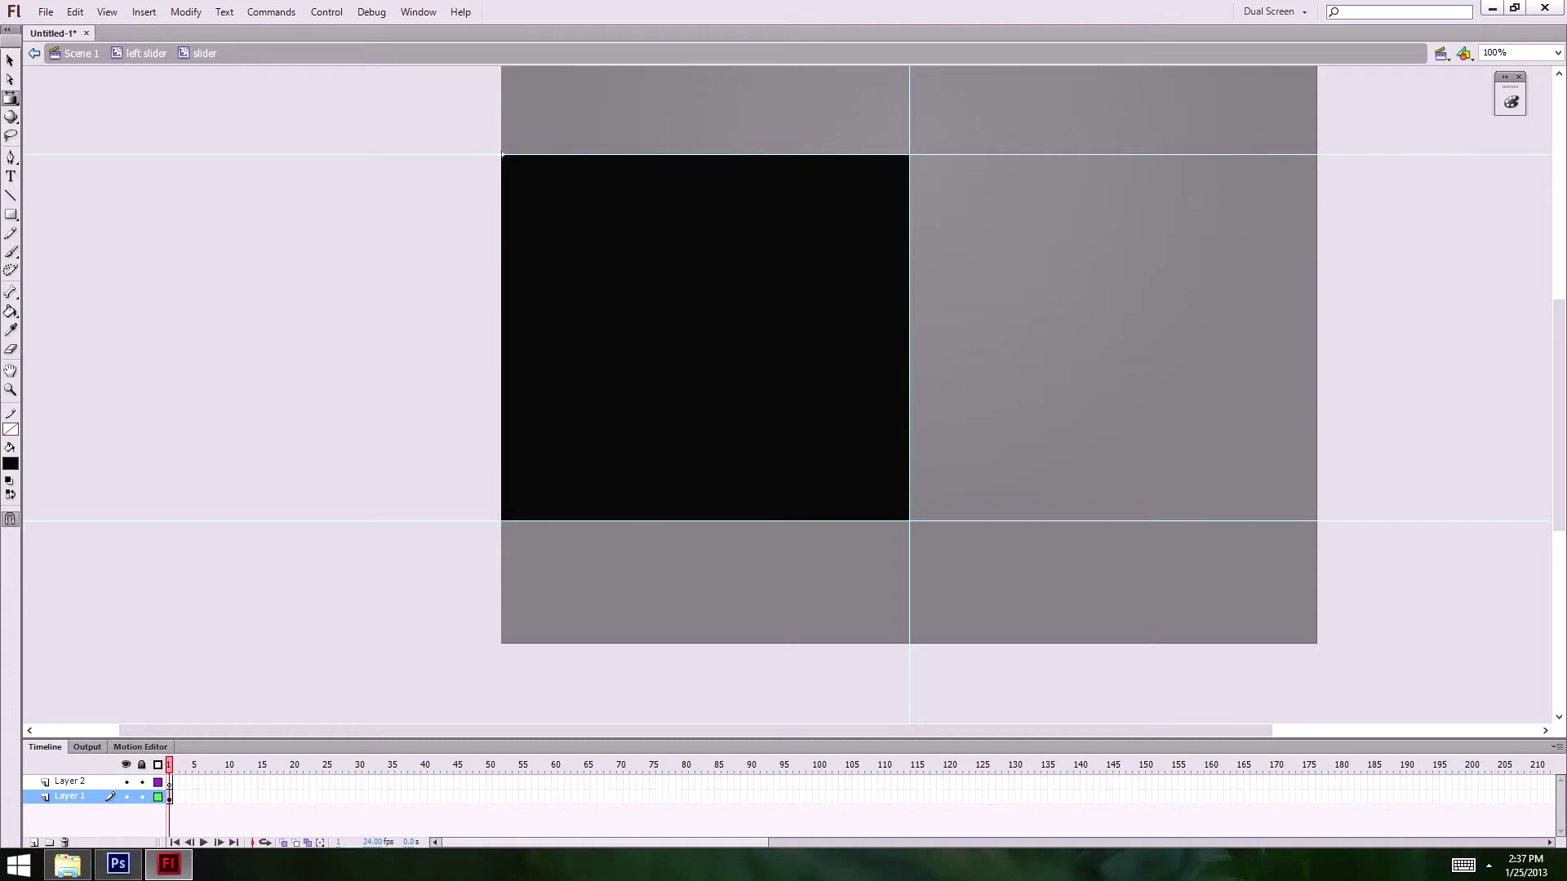
- Open the Color panel and change the selected rectangle's fill to a bitmap fill using the black hexagon pattern
left_click(1518, 77)
left_click(418, 11)
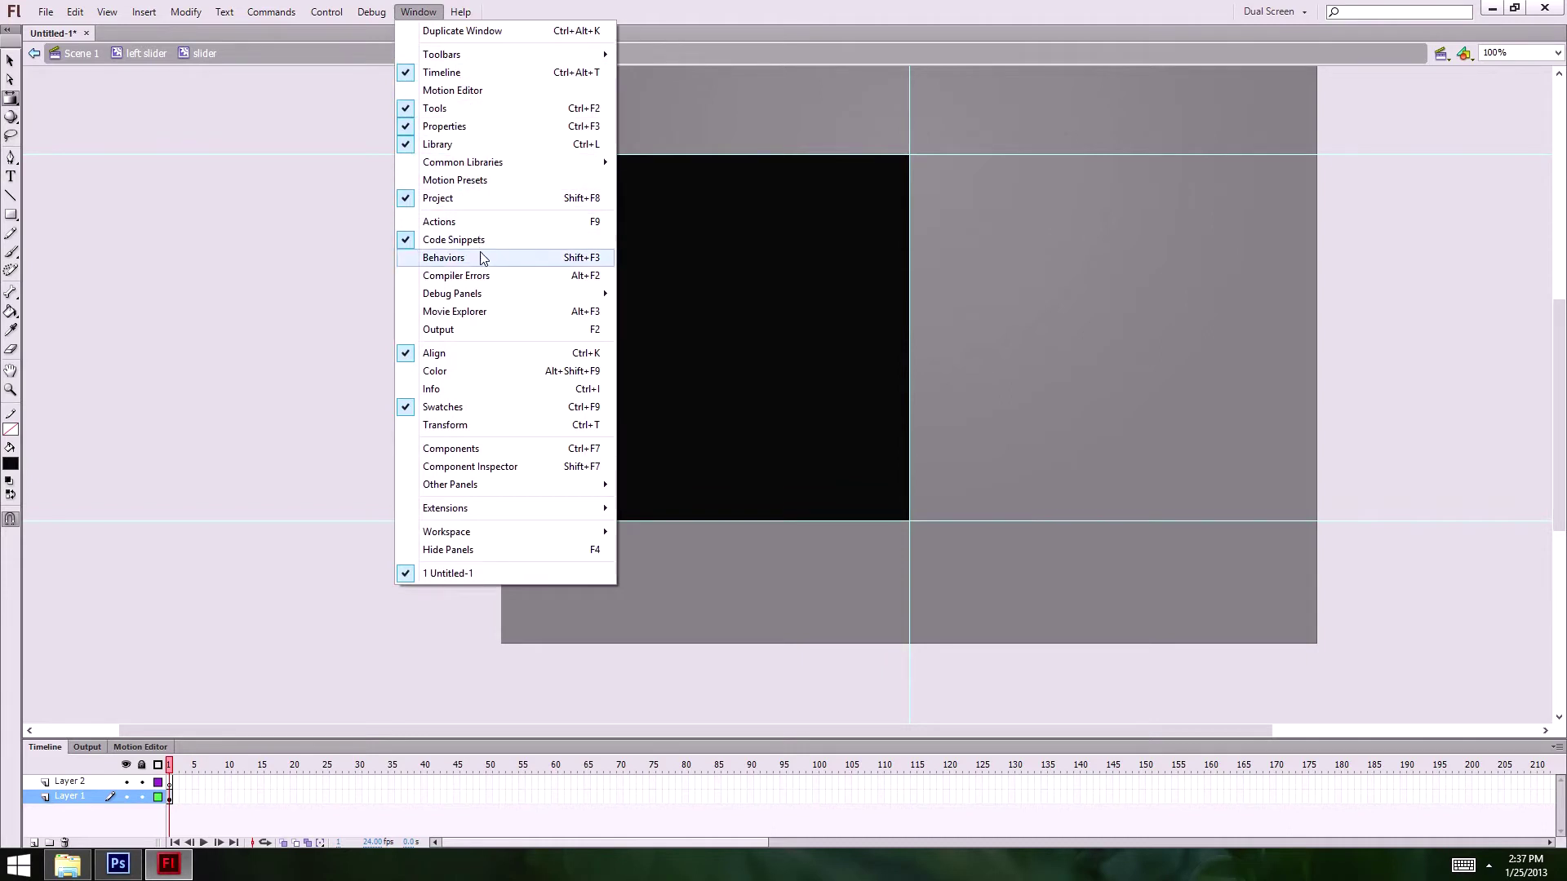
left_click(494, 371)
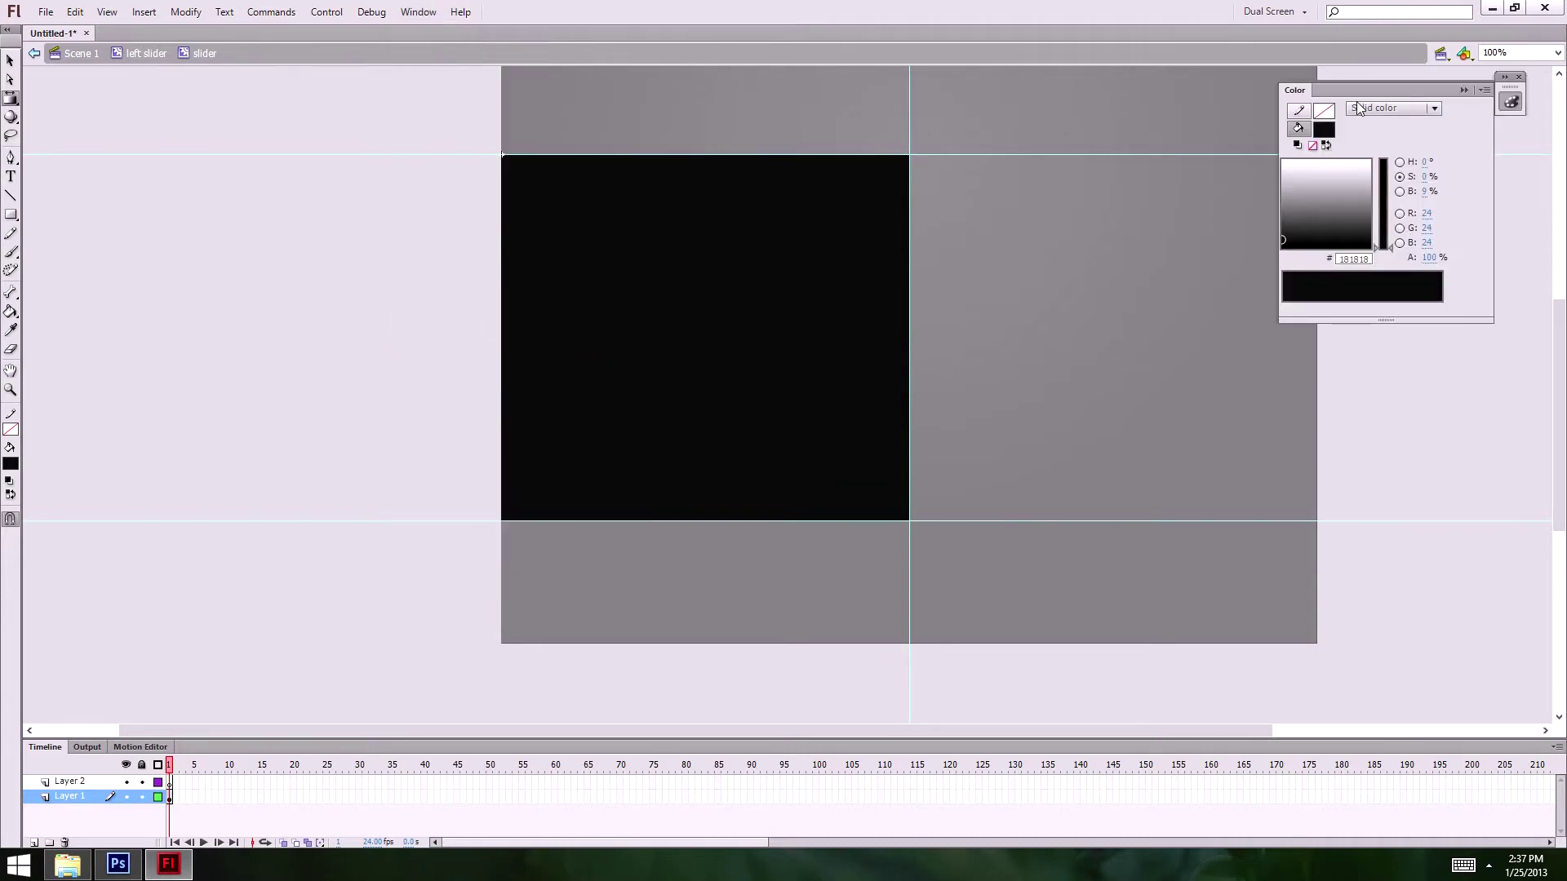
key("v")
left_click(723, 301)
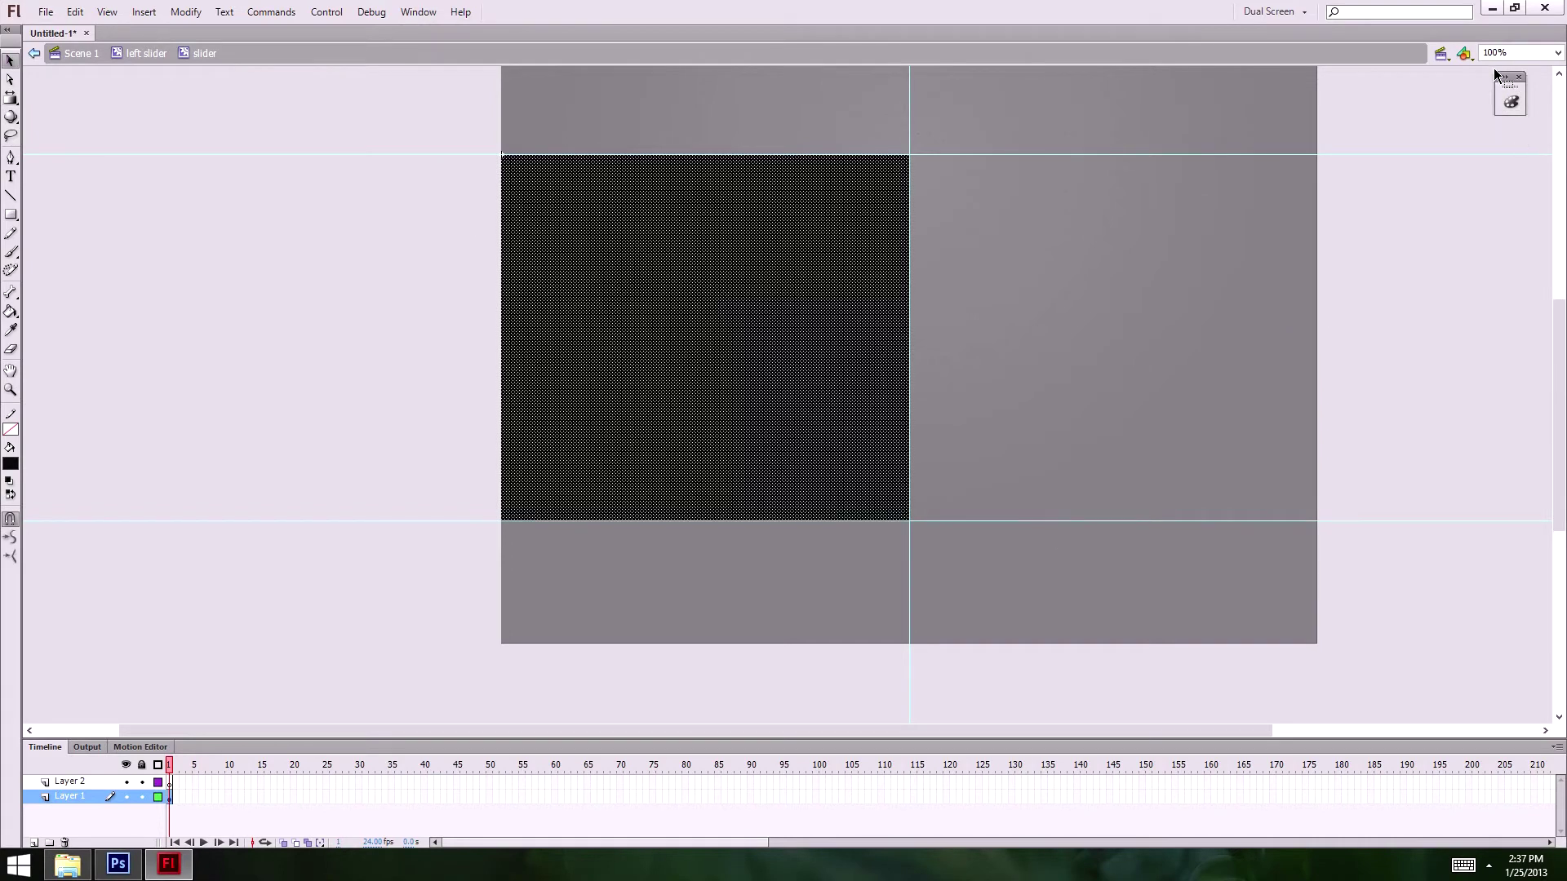
left_click(1509, 102)
left_click_drag(1538, 80, 1310, 98)
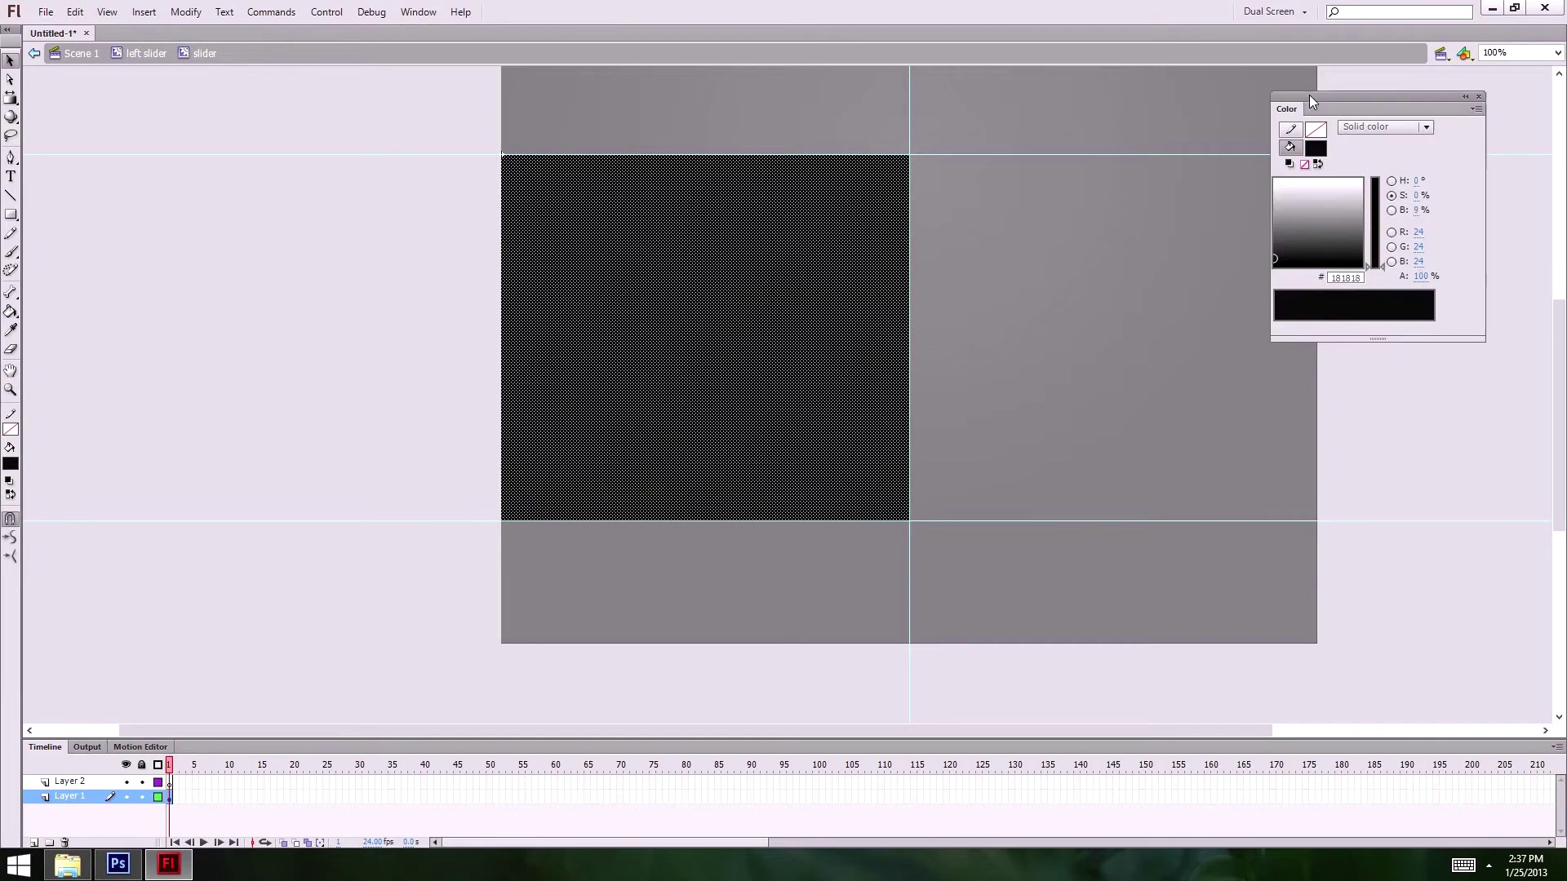
left_click(1392, 133)
left_click(1402, 216)
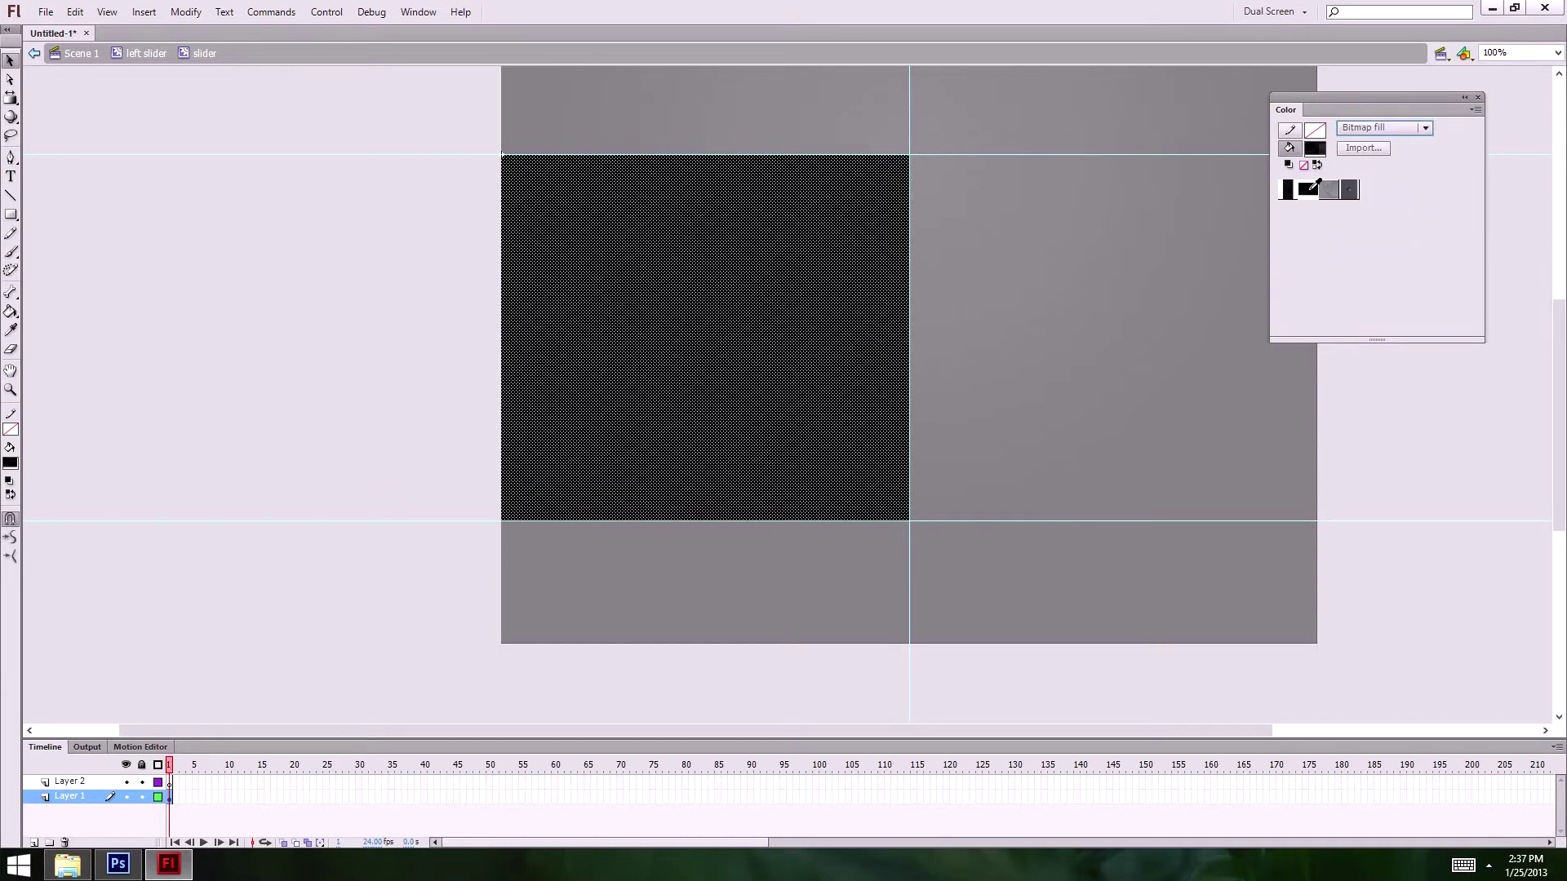
left_click(445, 379)
- Scale the rectangle's hexagon pattern down to a finer texture with Gradient Transform, and shift the Color panel farther off the stage
left_click(11, 98)
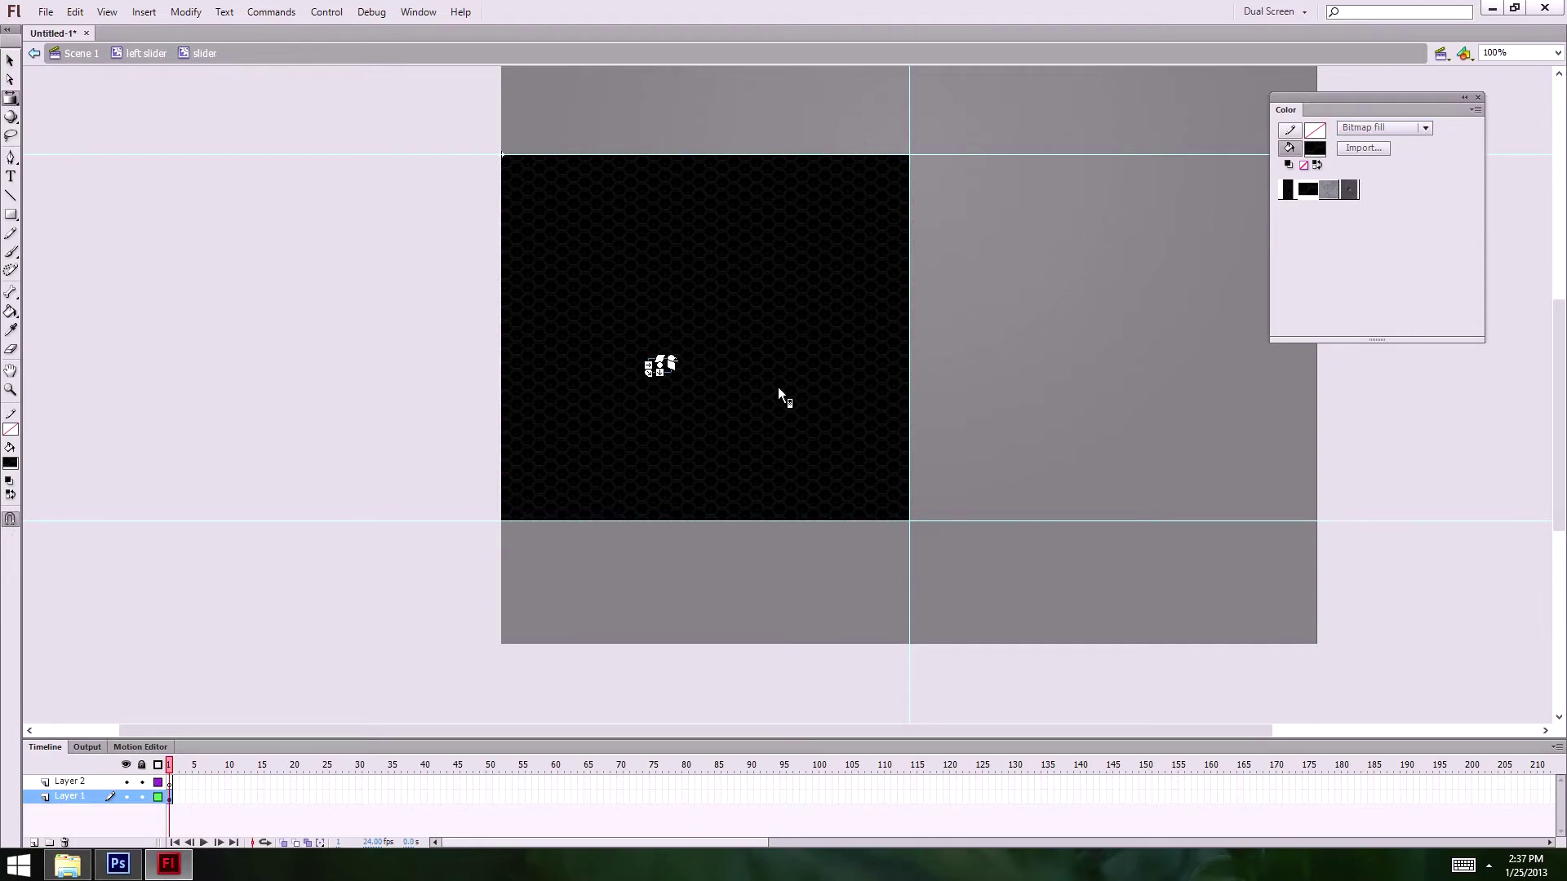
left_click(671, 384)
left_click(682, 360)
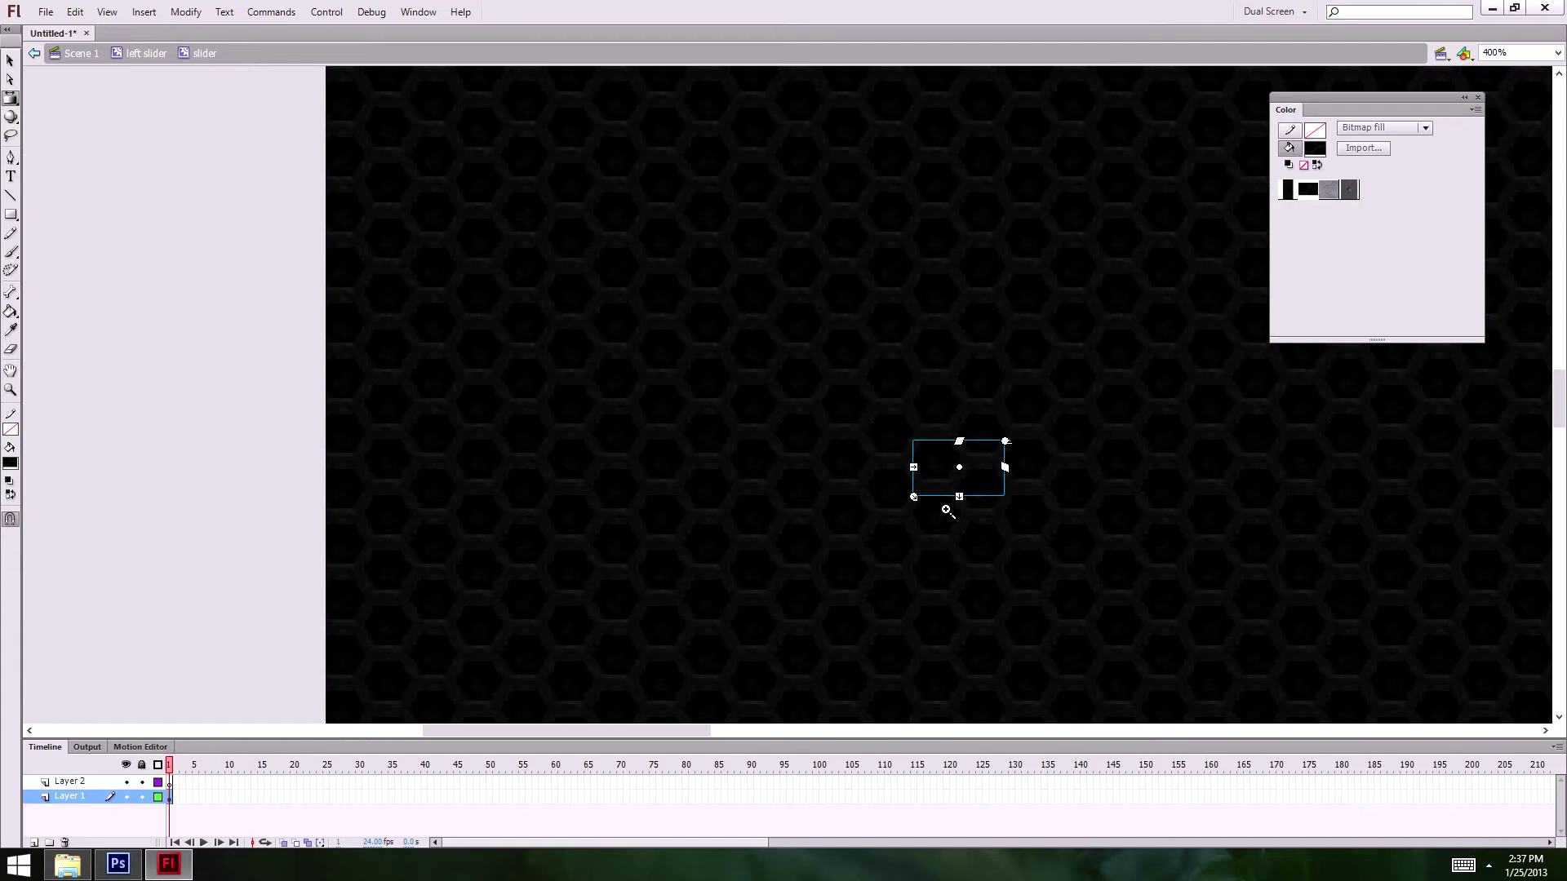
left_click_drag(913, 496, 936, 491)
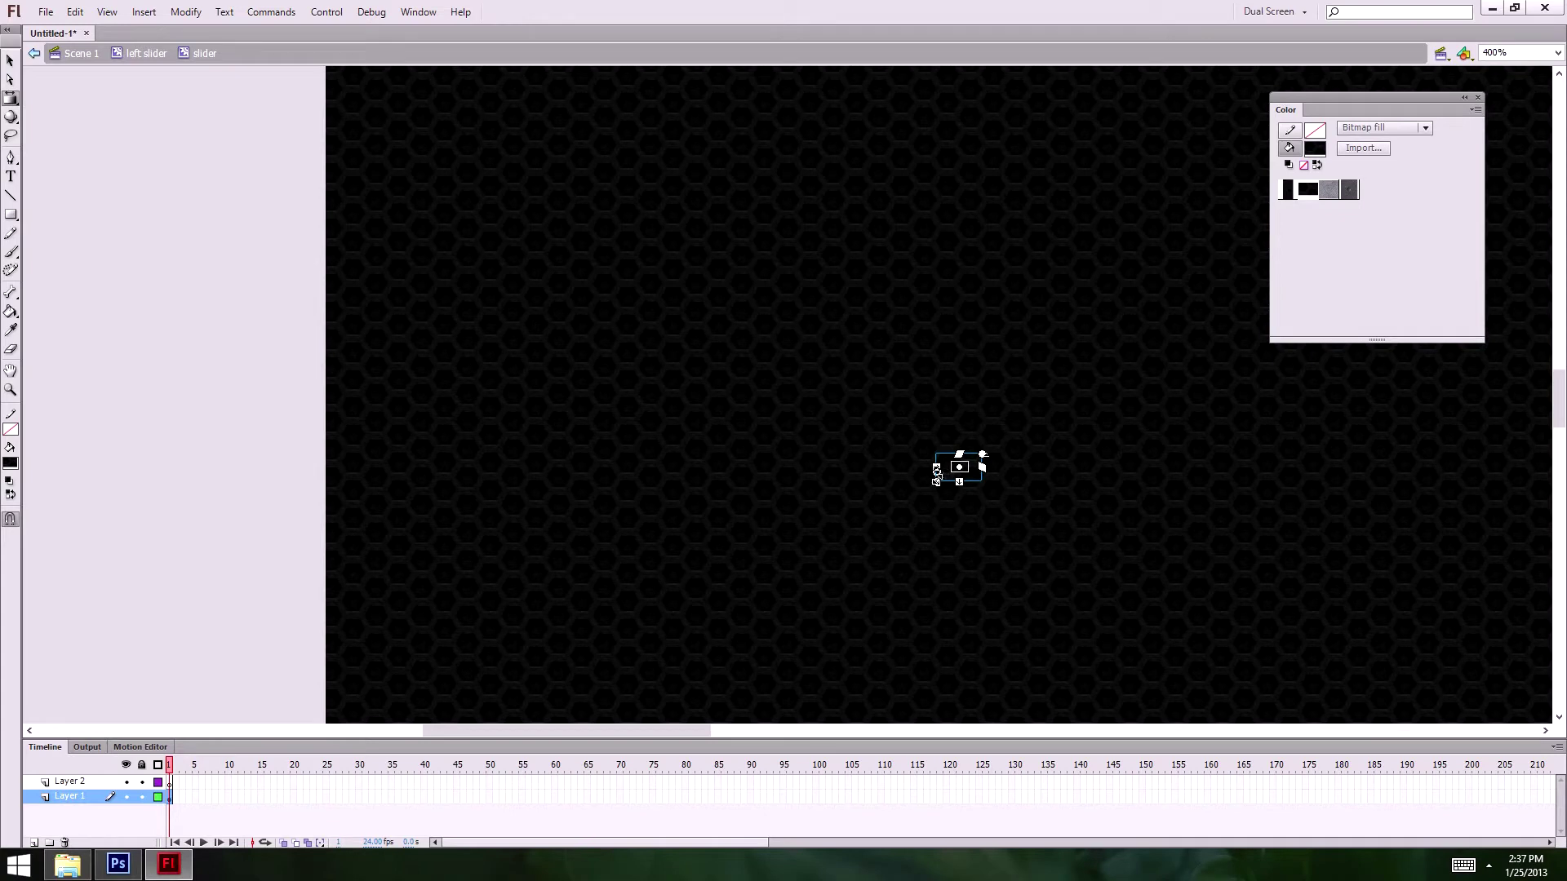
left_click_drag(937, 475, 937, 481)
key("ctrl+=")
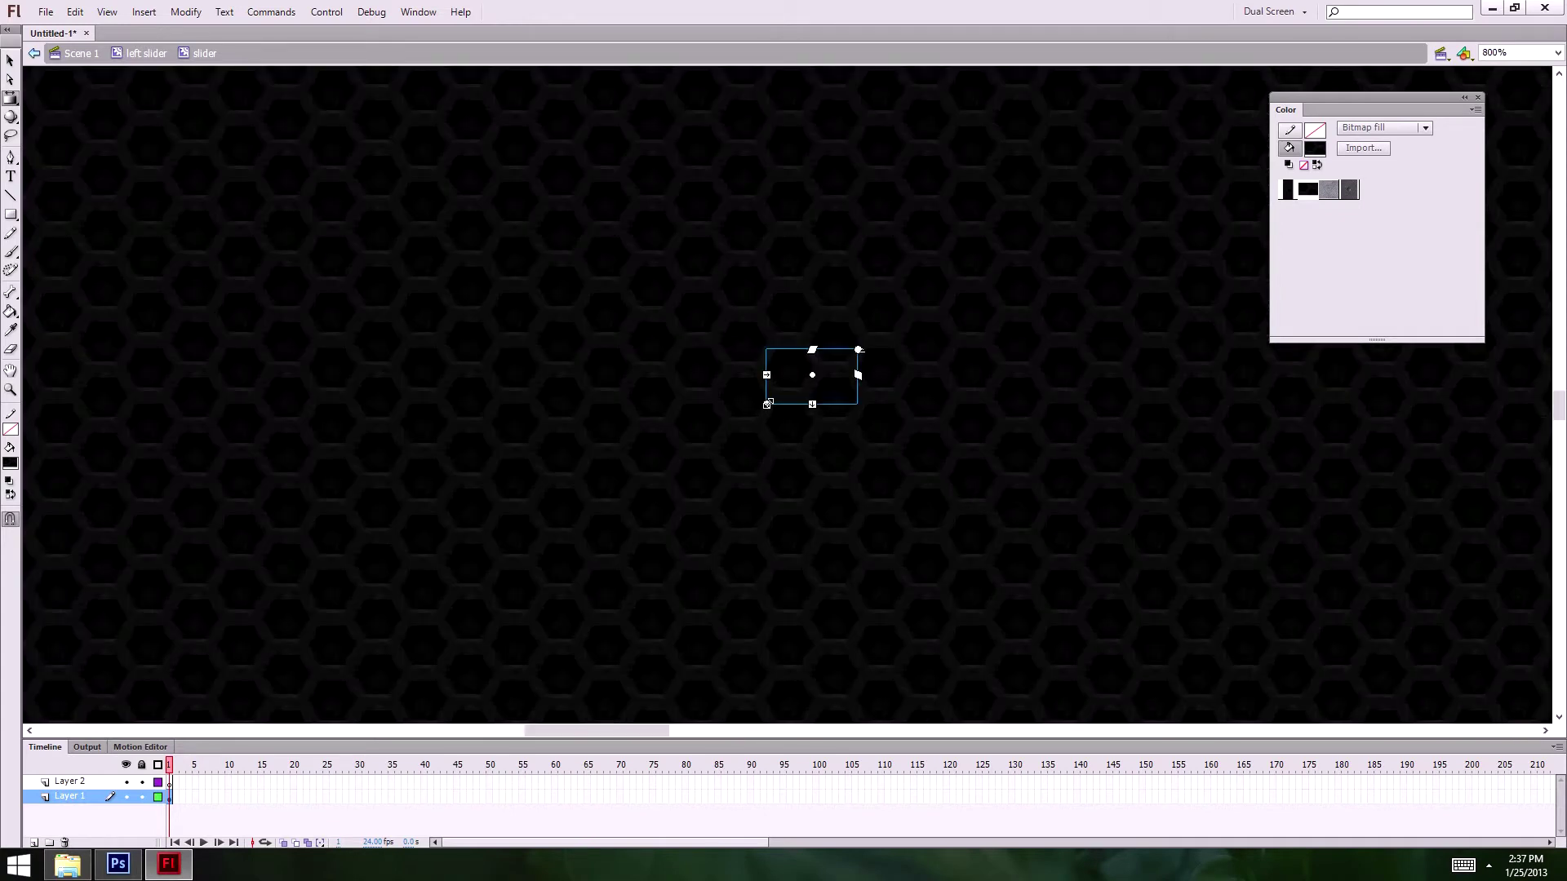
left_click_drag(768, 403, 772, 401)
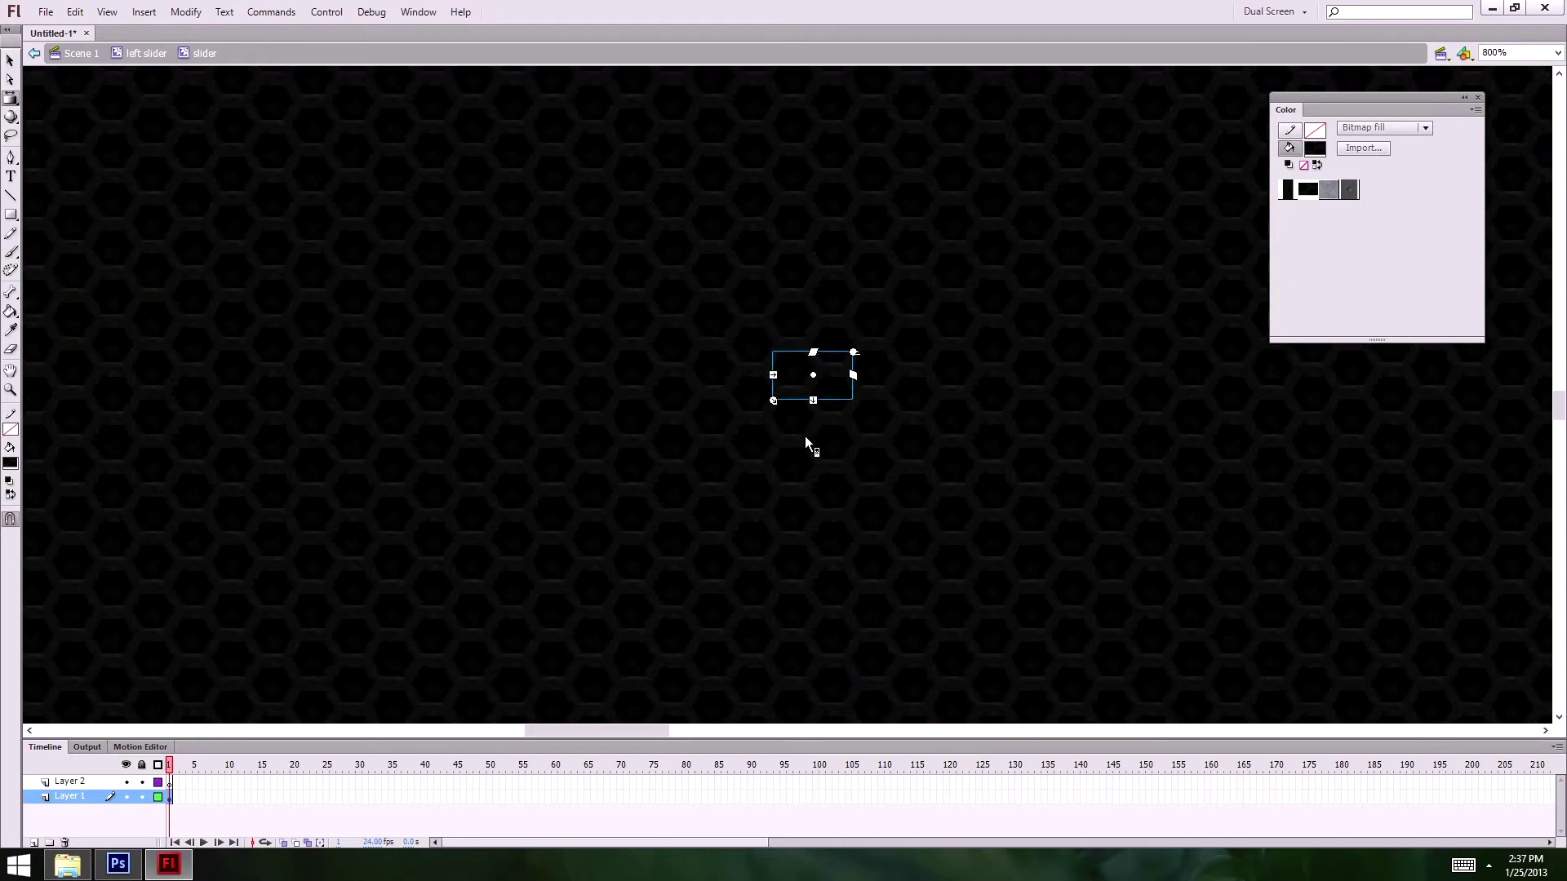
left_click(933, 390, "ctrl+alt")
left_click(930, 388, "ctrl+alt")
left_click(930, 423, "ctrl+alt")
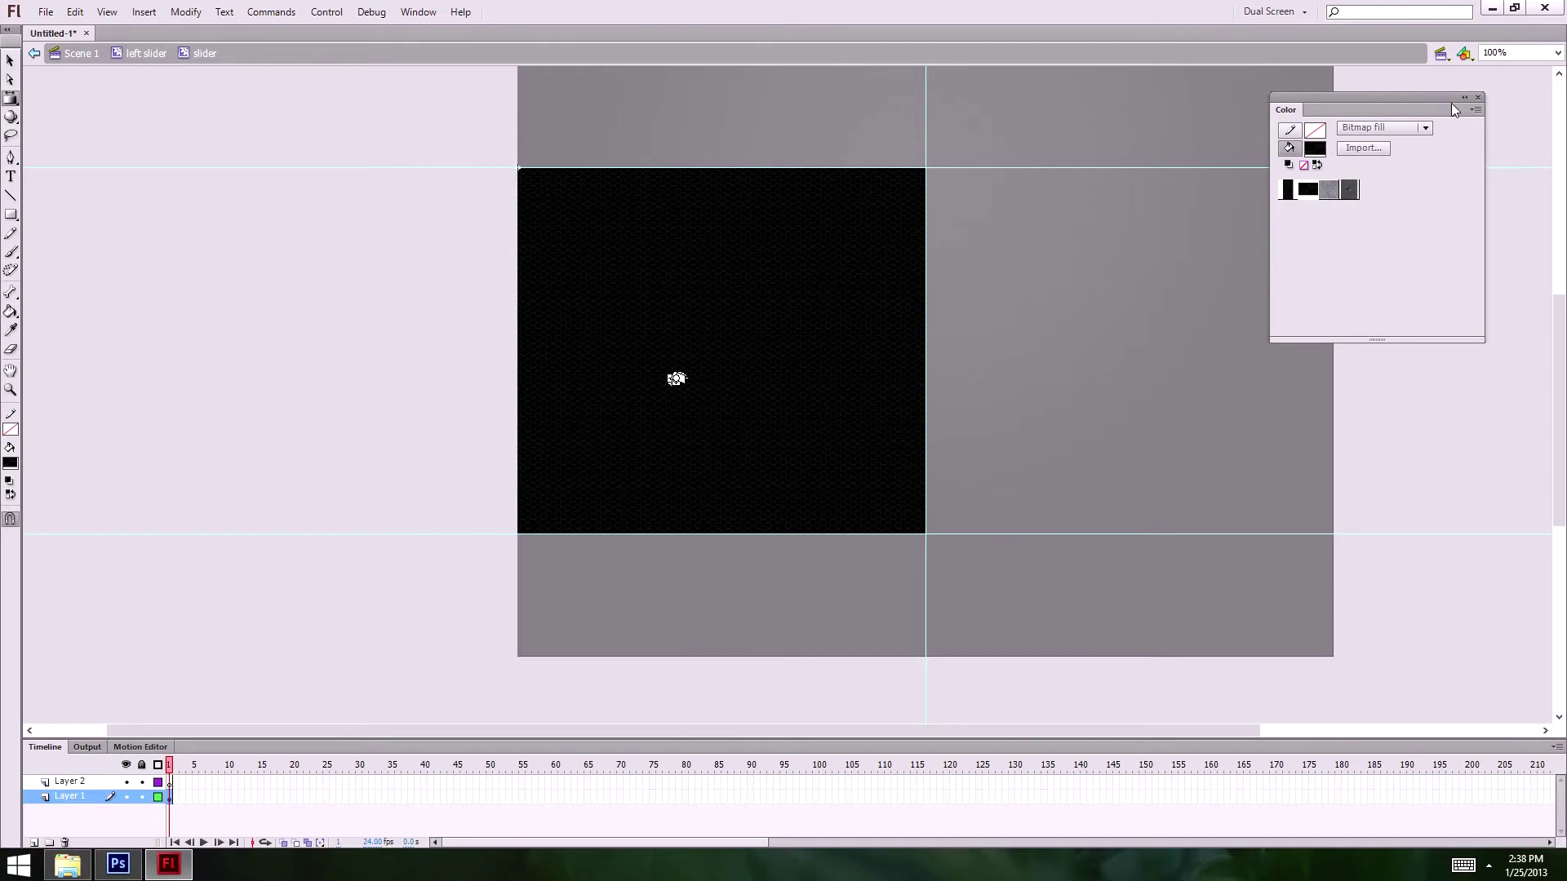
left_click_drag(1430, 102, 1461, 101)
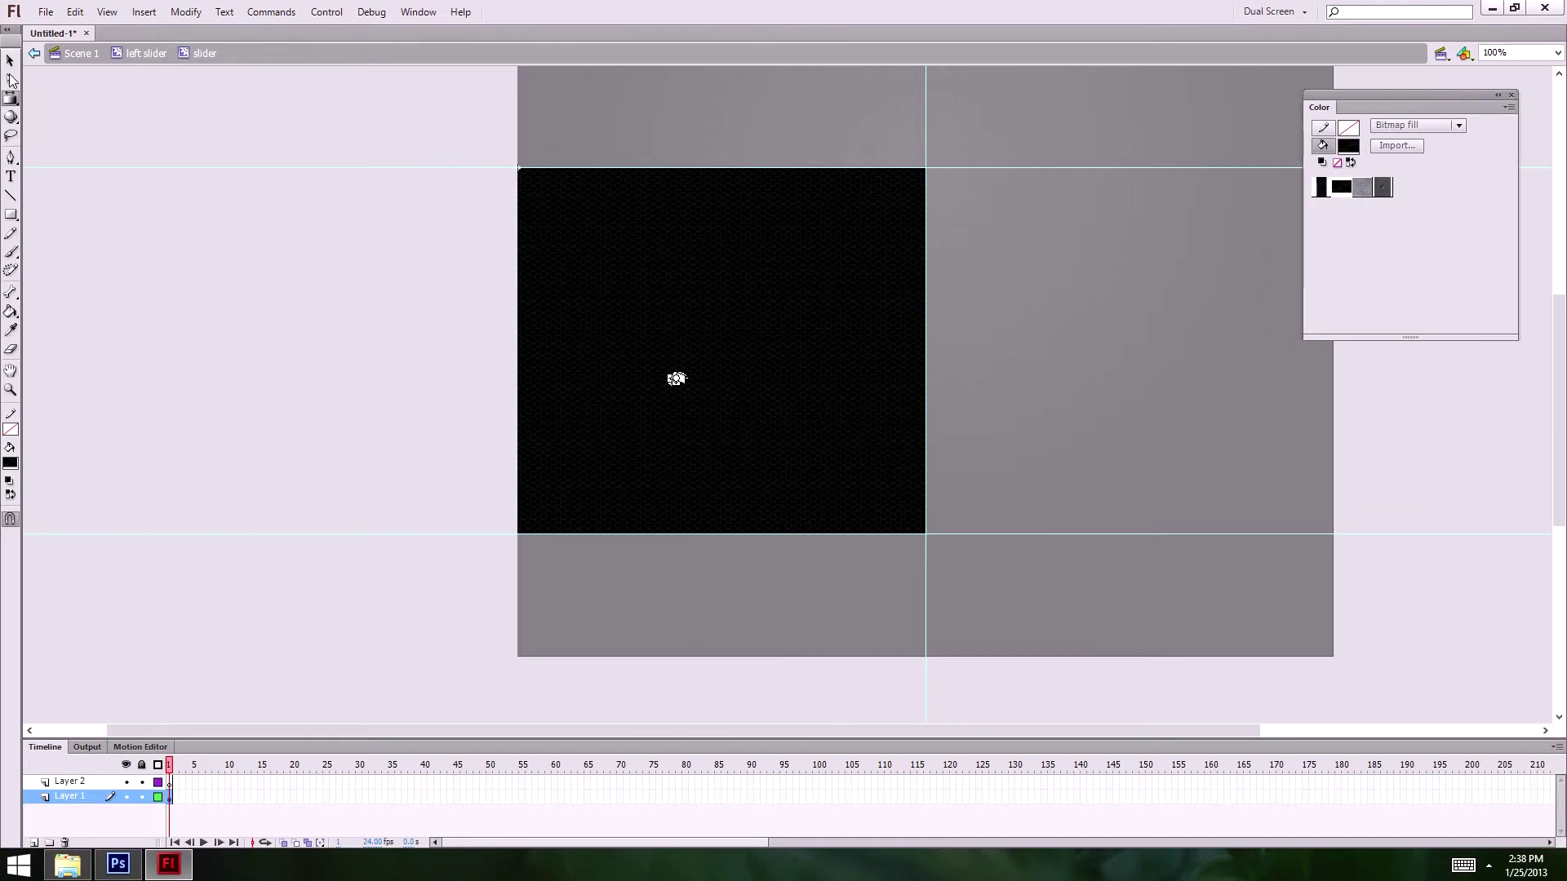
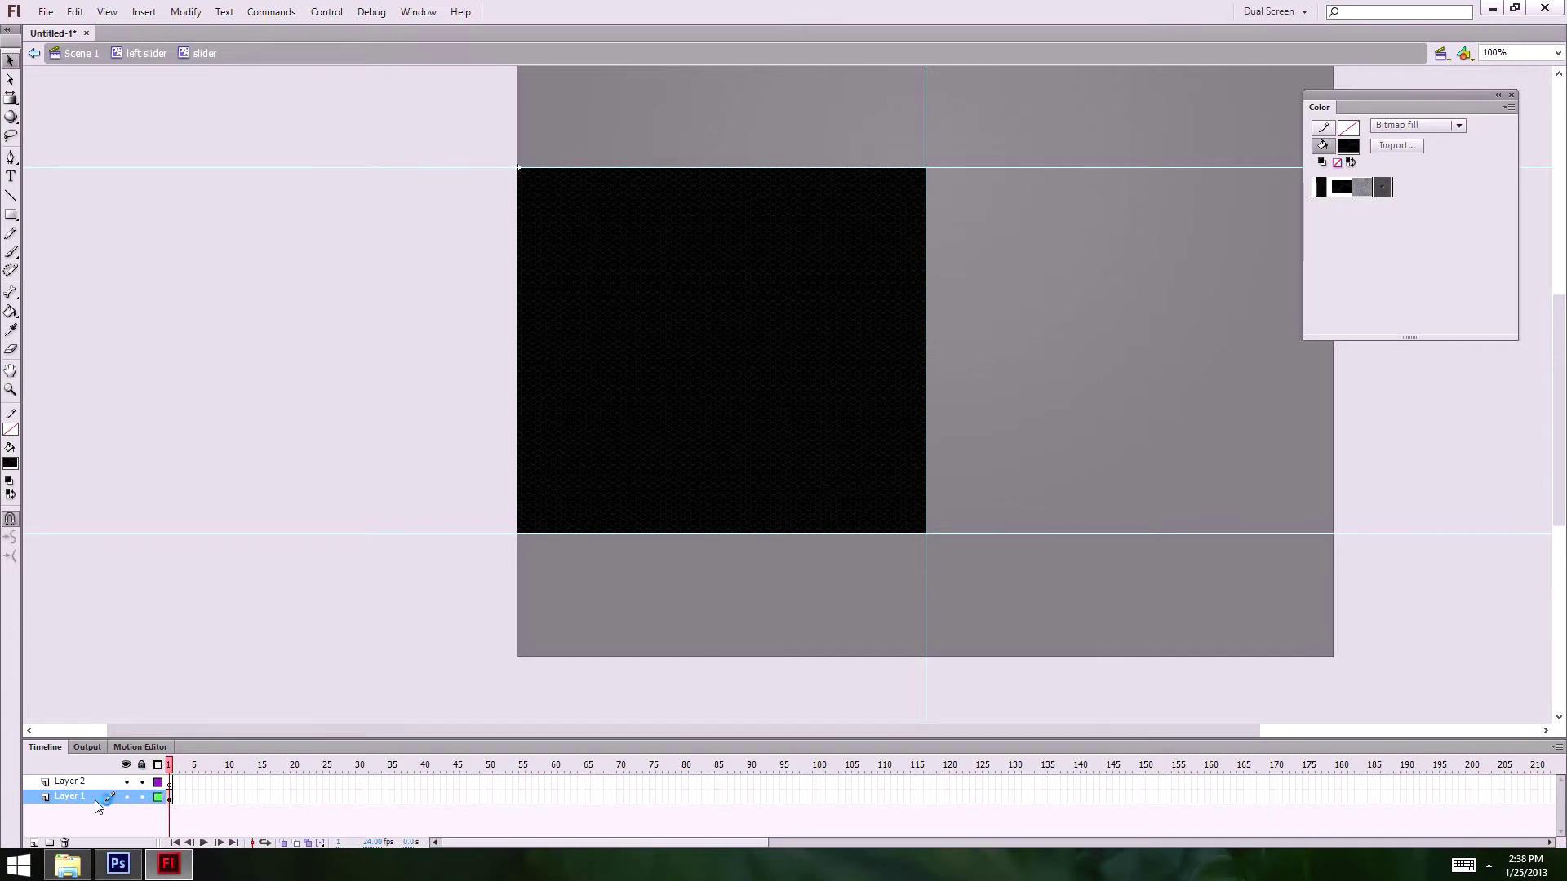
- Add a layer above Layer 1 and paste a copy of the hexagon-pattern rectangle in place on it
left_click(33, 843)
left_click(82, 811)
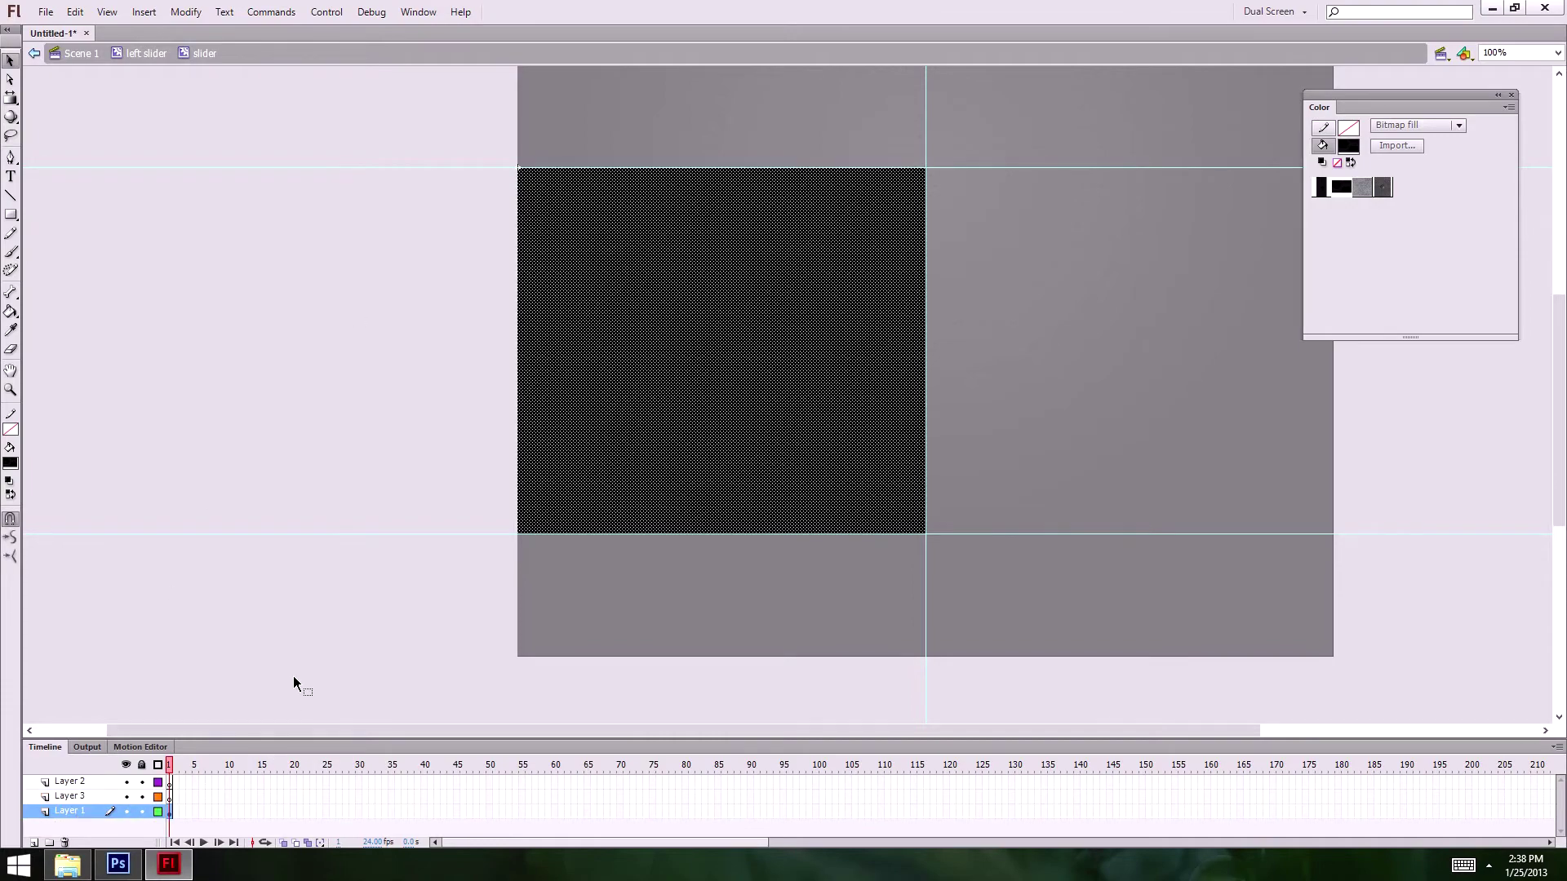
left_click(70, 796)
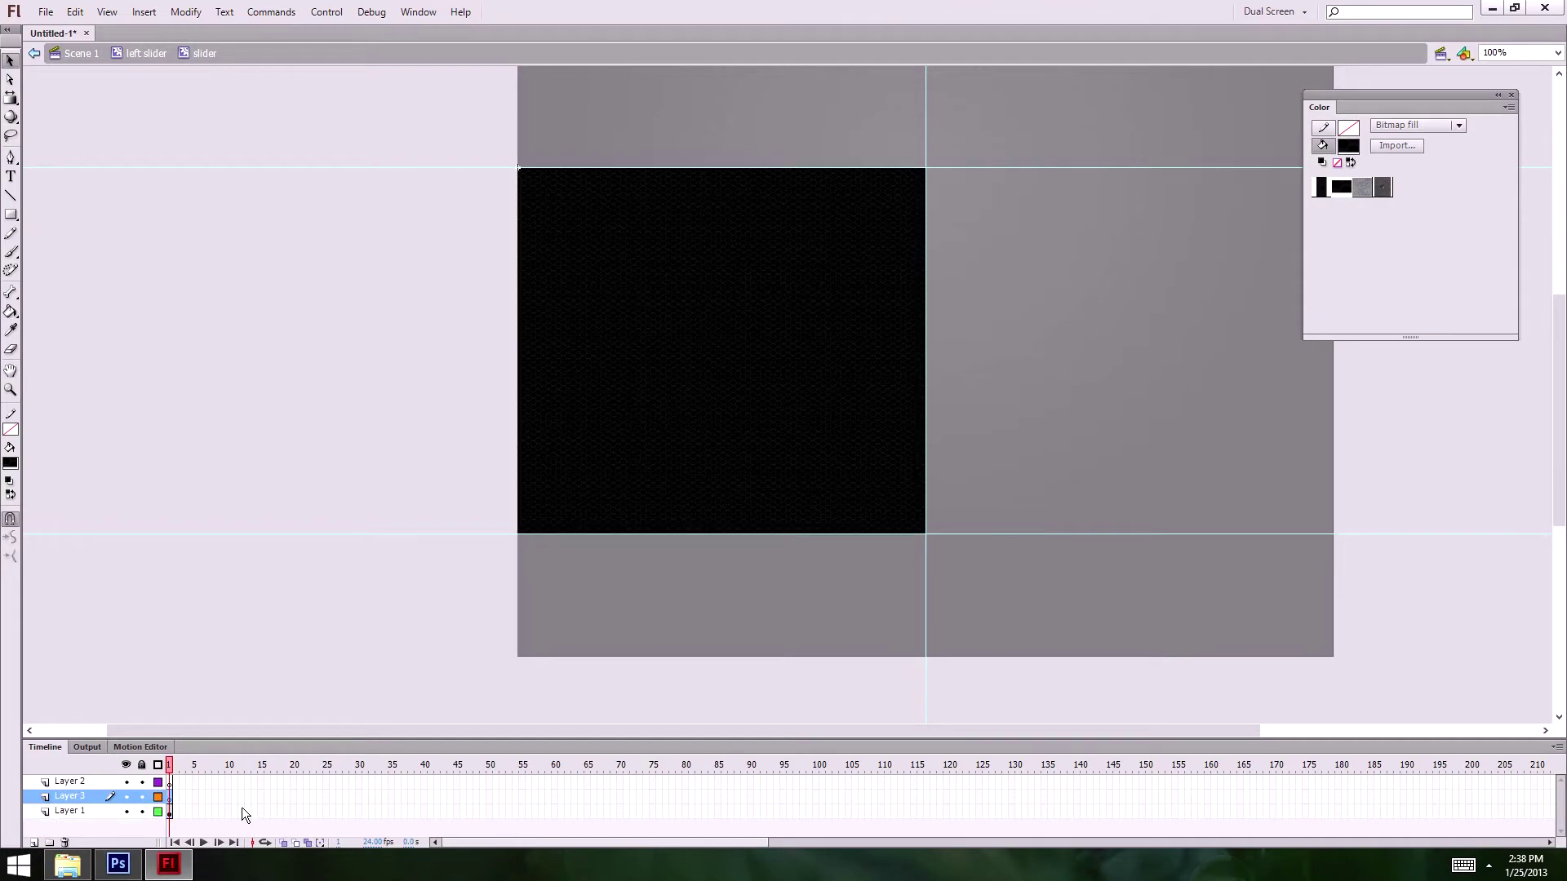
key("ctrl+shift+v")
left_click(286, 497)
- Change the Layer 3 rectangle's bitmap fill to the light grey concrete texture
left_click(772, 356)
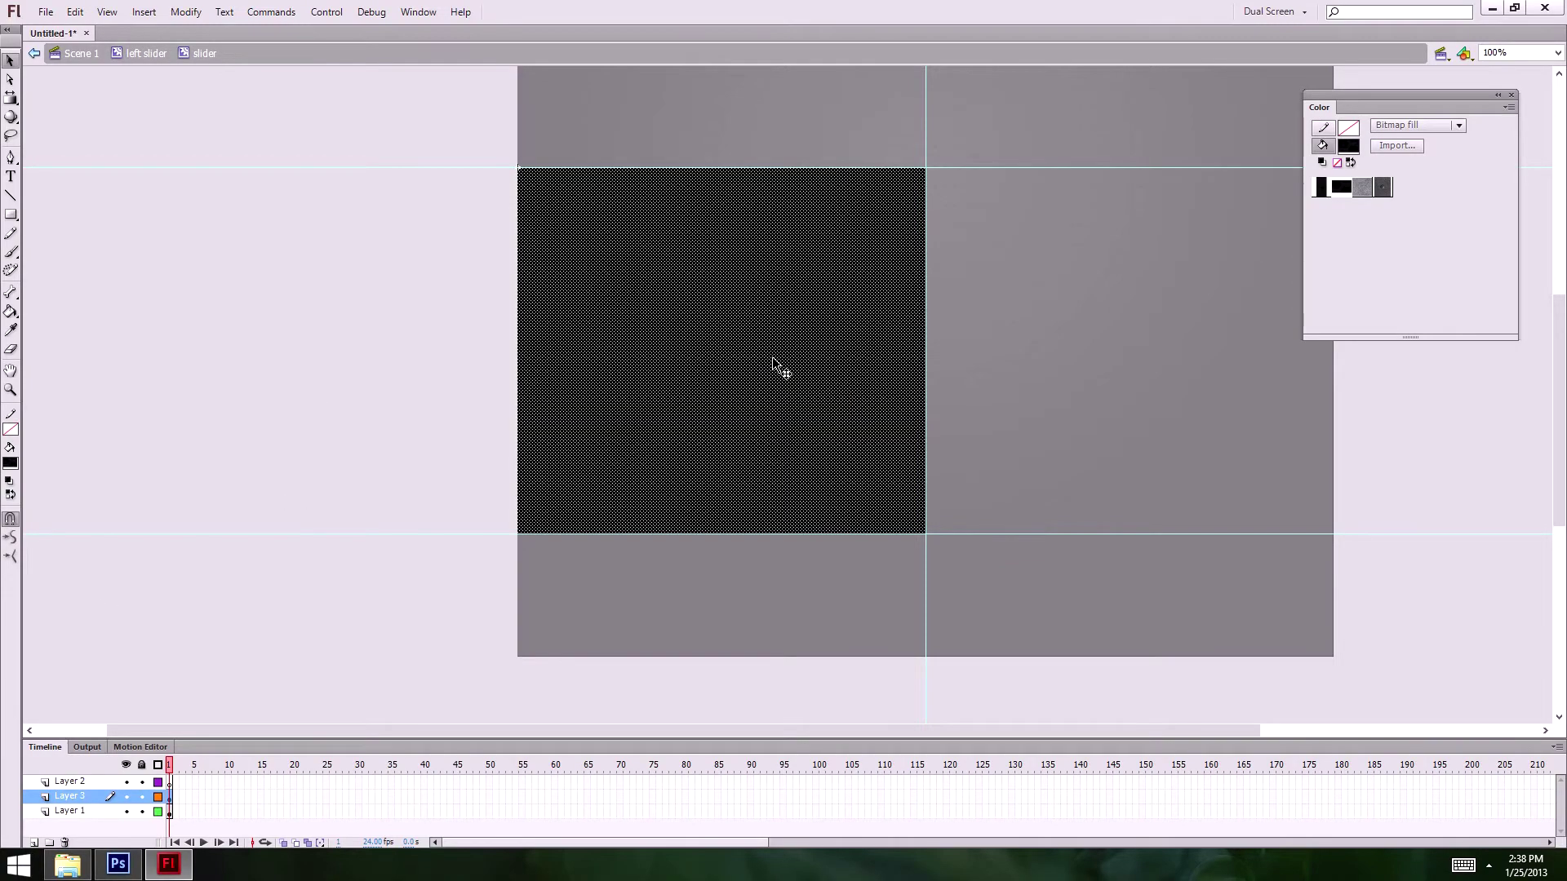
left_click(1374, 182)
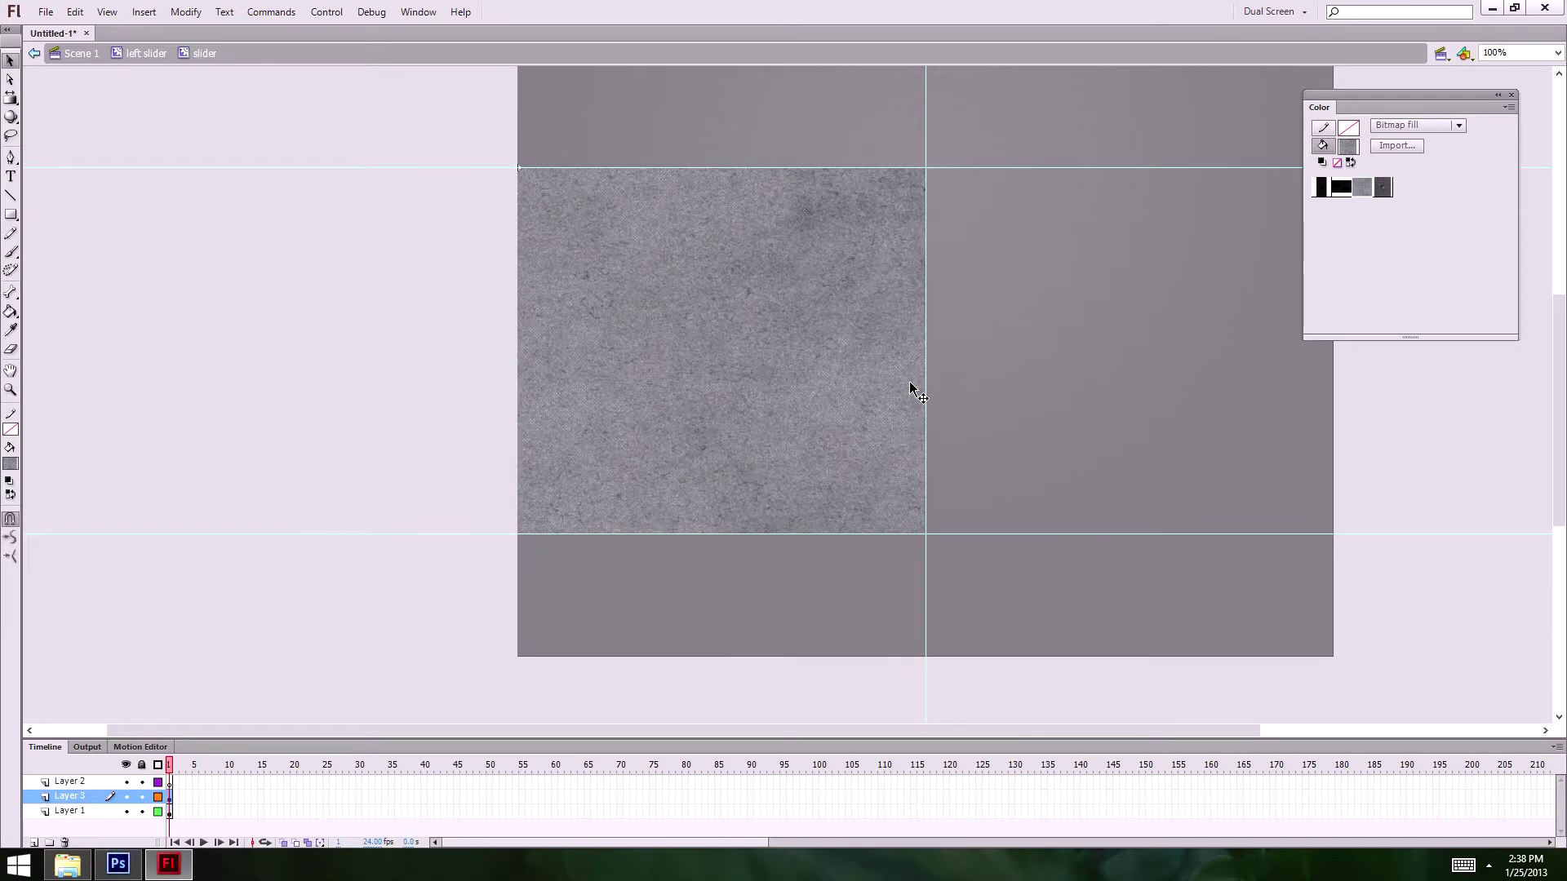
left_click(333, 389)
left_click(693, 320)
left_click(403, 377)
- Convert the grey textured rectangle on Layer 3 to a movie clip symbol named texture
left_click(690, 361)
key("F8")
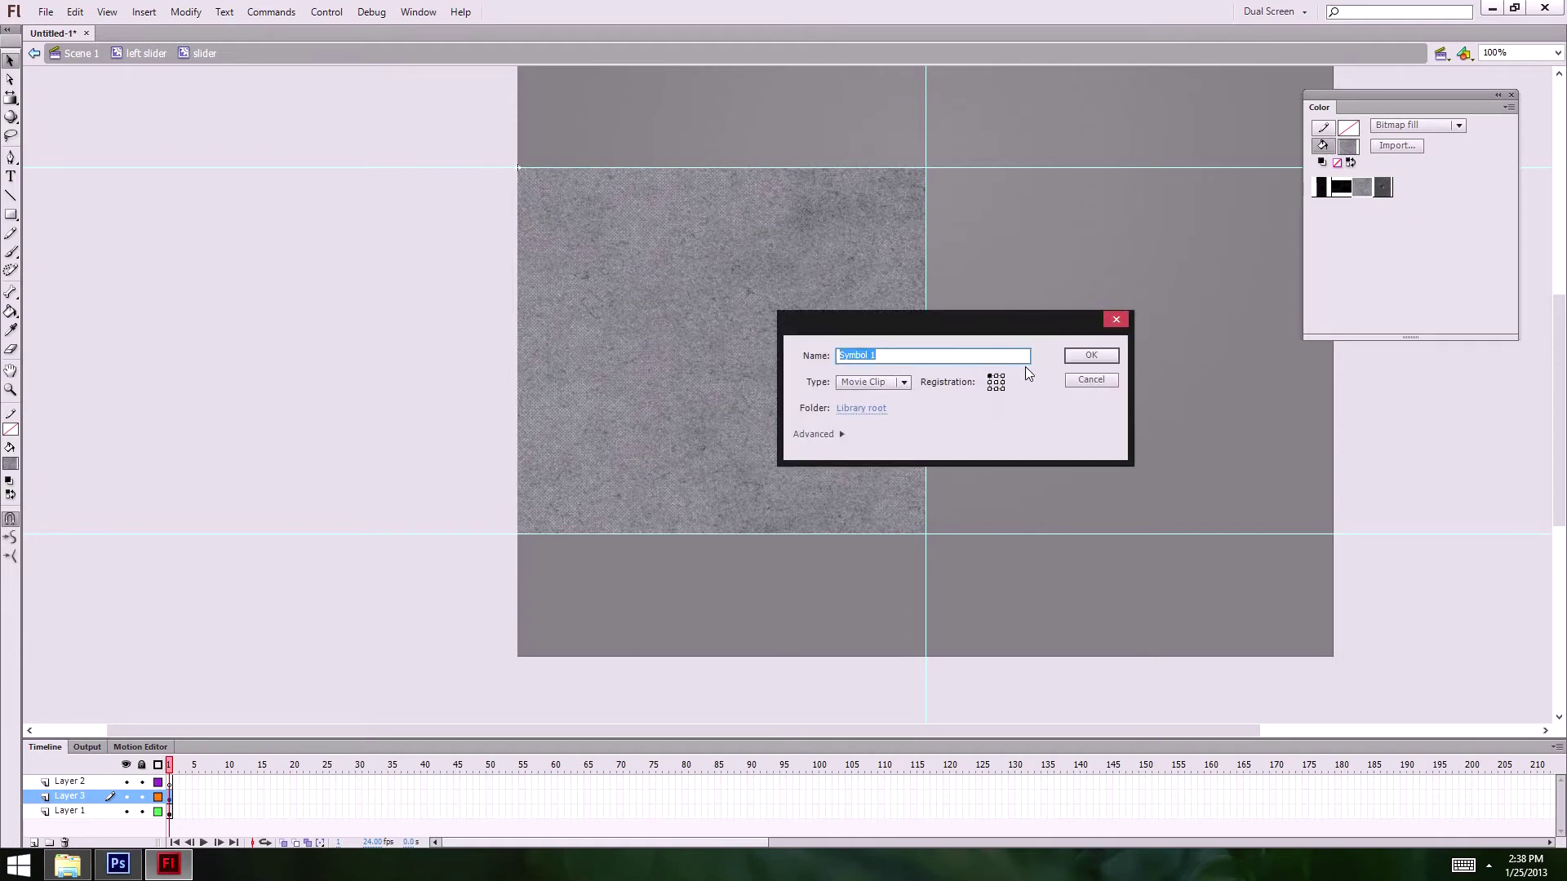
type("texture")
key("Return")
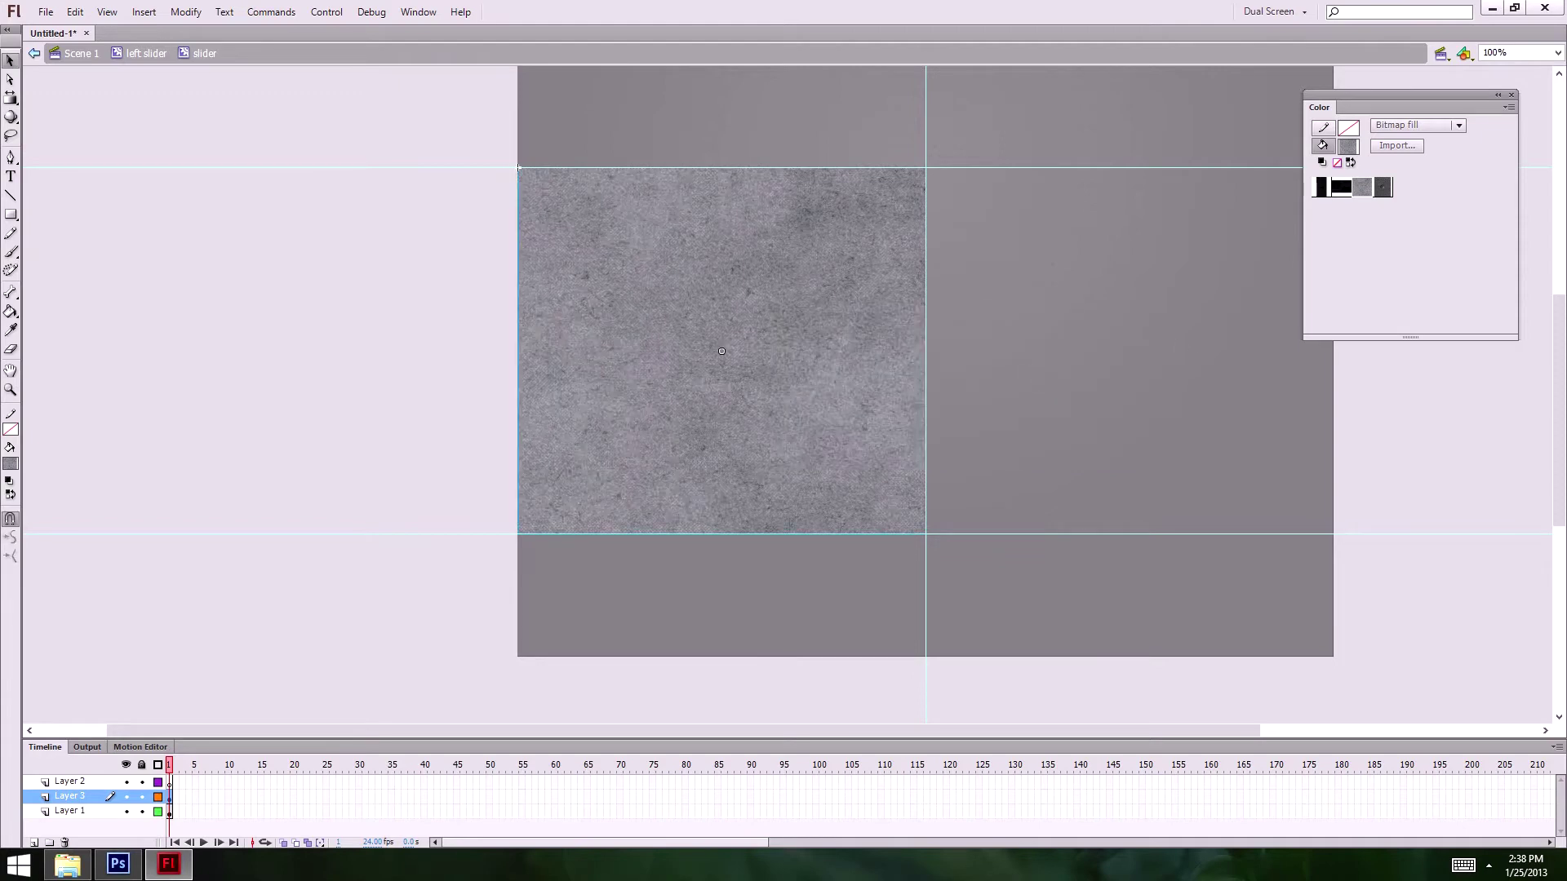
- Move the texture symbol into the library's patterns folder
key("ctrl+l")
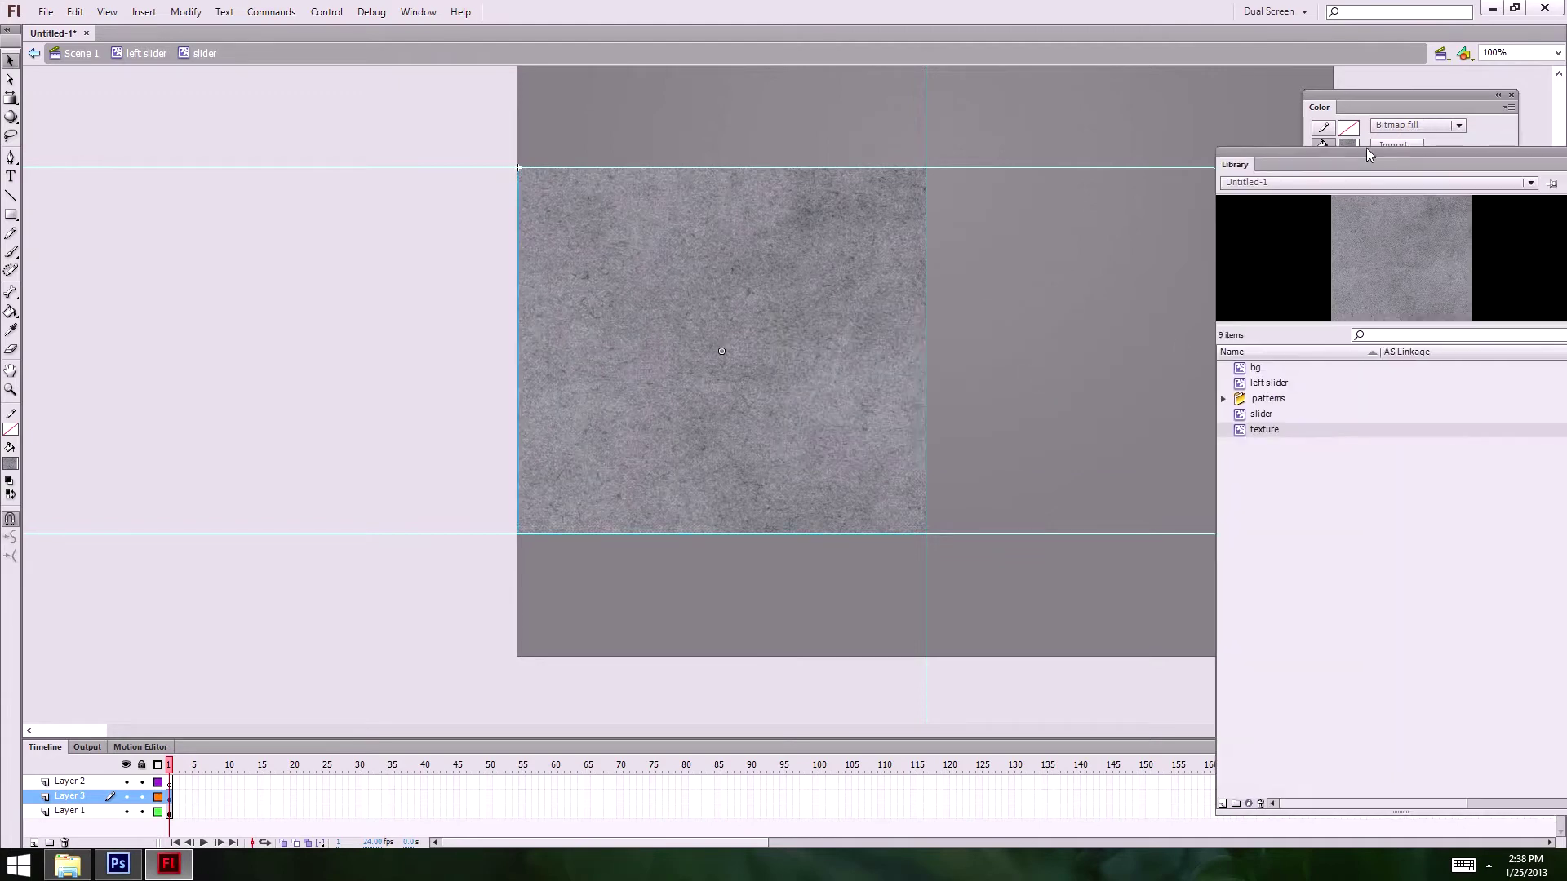
left_click_drag(1181, 380, 1180, 346)
key("ctrl+l")
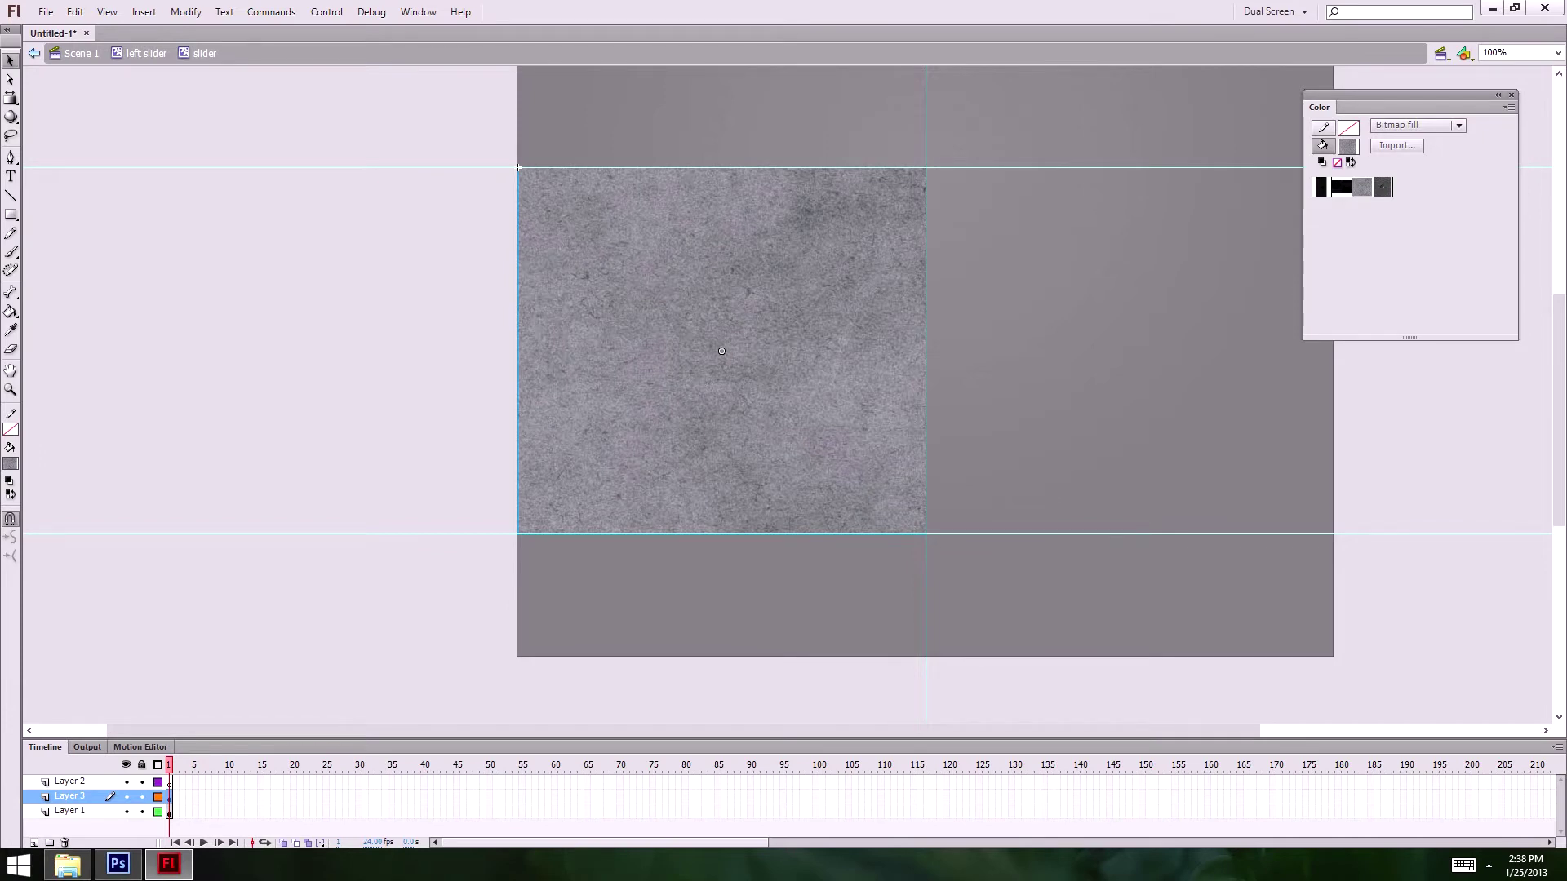
- Open the Properties of the texture instance and collapse its Display settings
key("ctrl+F3")
left_click_drag(1026, 95, 1009, 86)
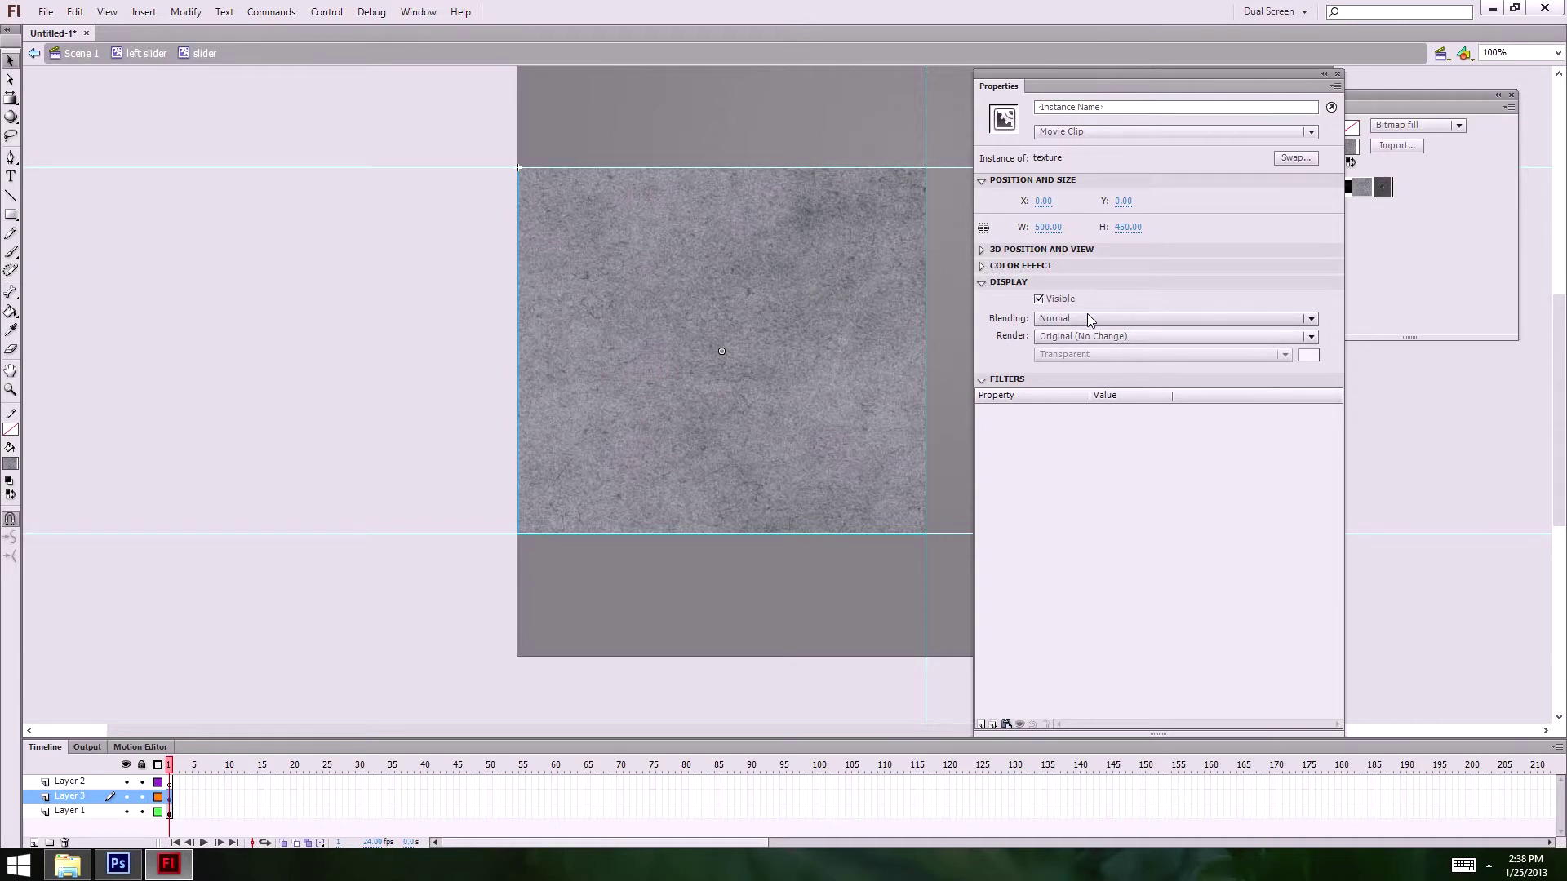
left_click(986, 282)
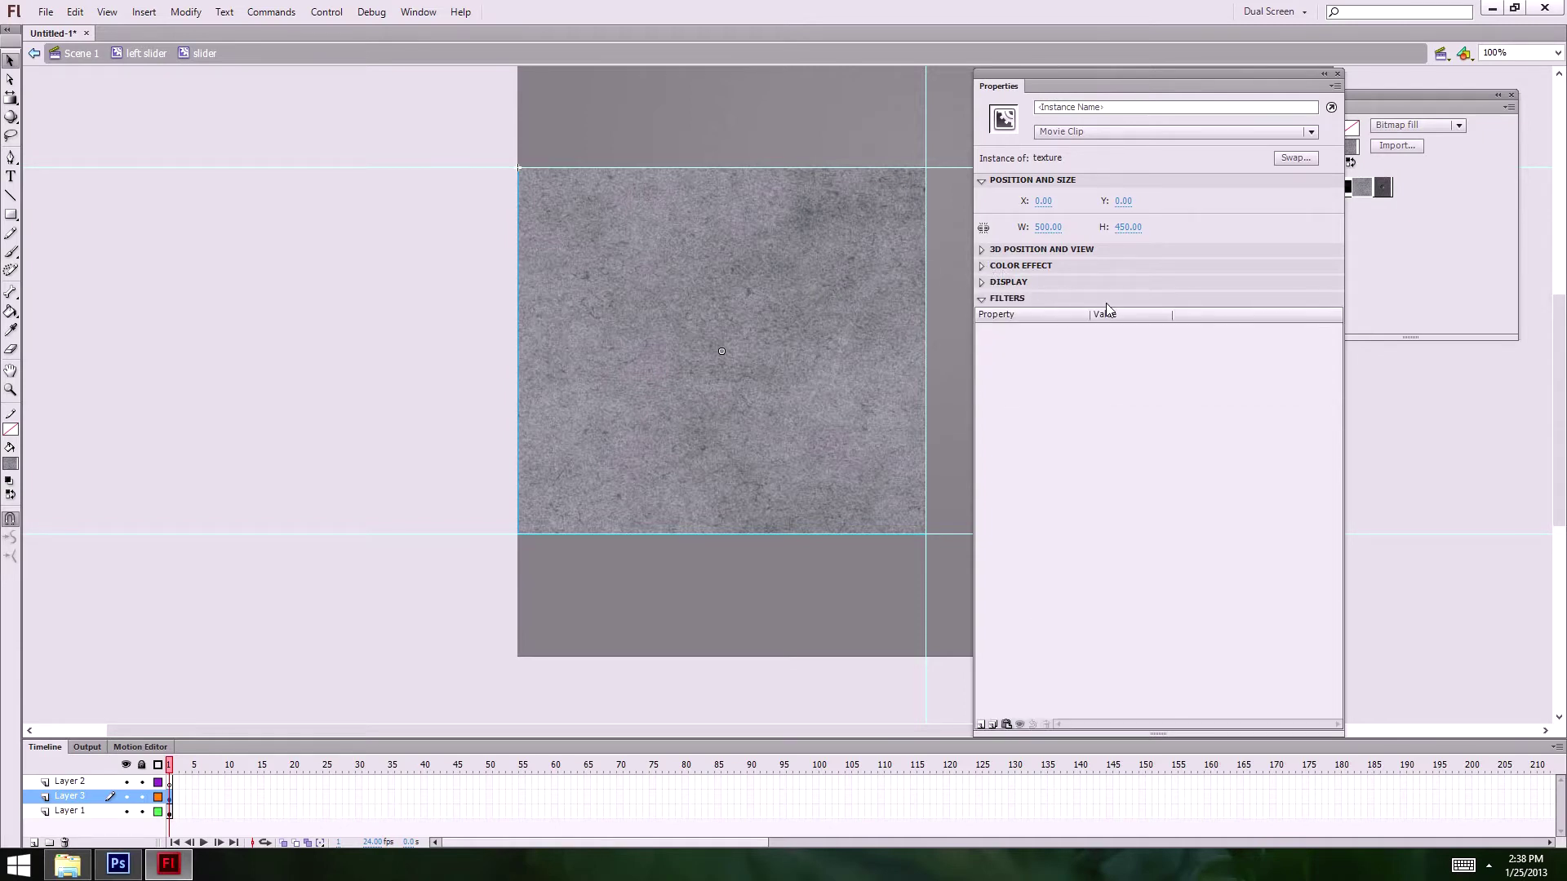
- Try the Advanced color effect style on the texture instance
left_click(1020, 265)
left_click(1086, 286)
left_click(1079, 357)
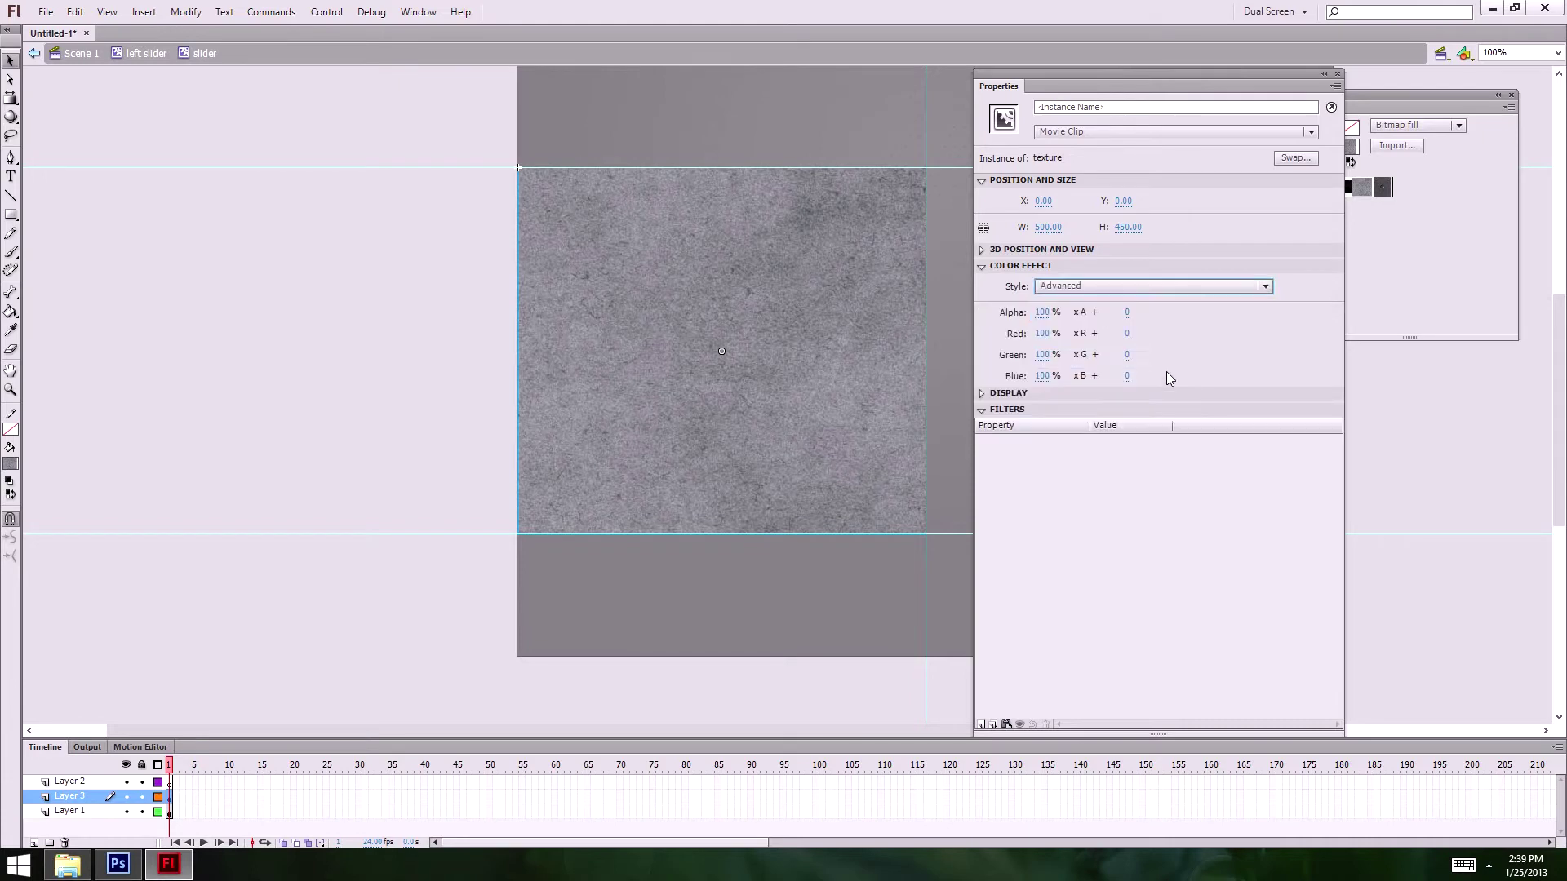
left_click(1024, 268)
left_click(1020, 265)
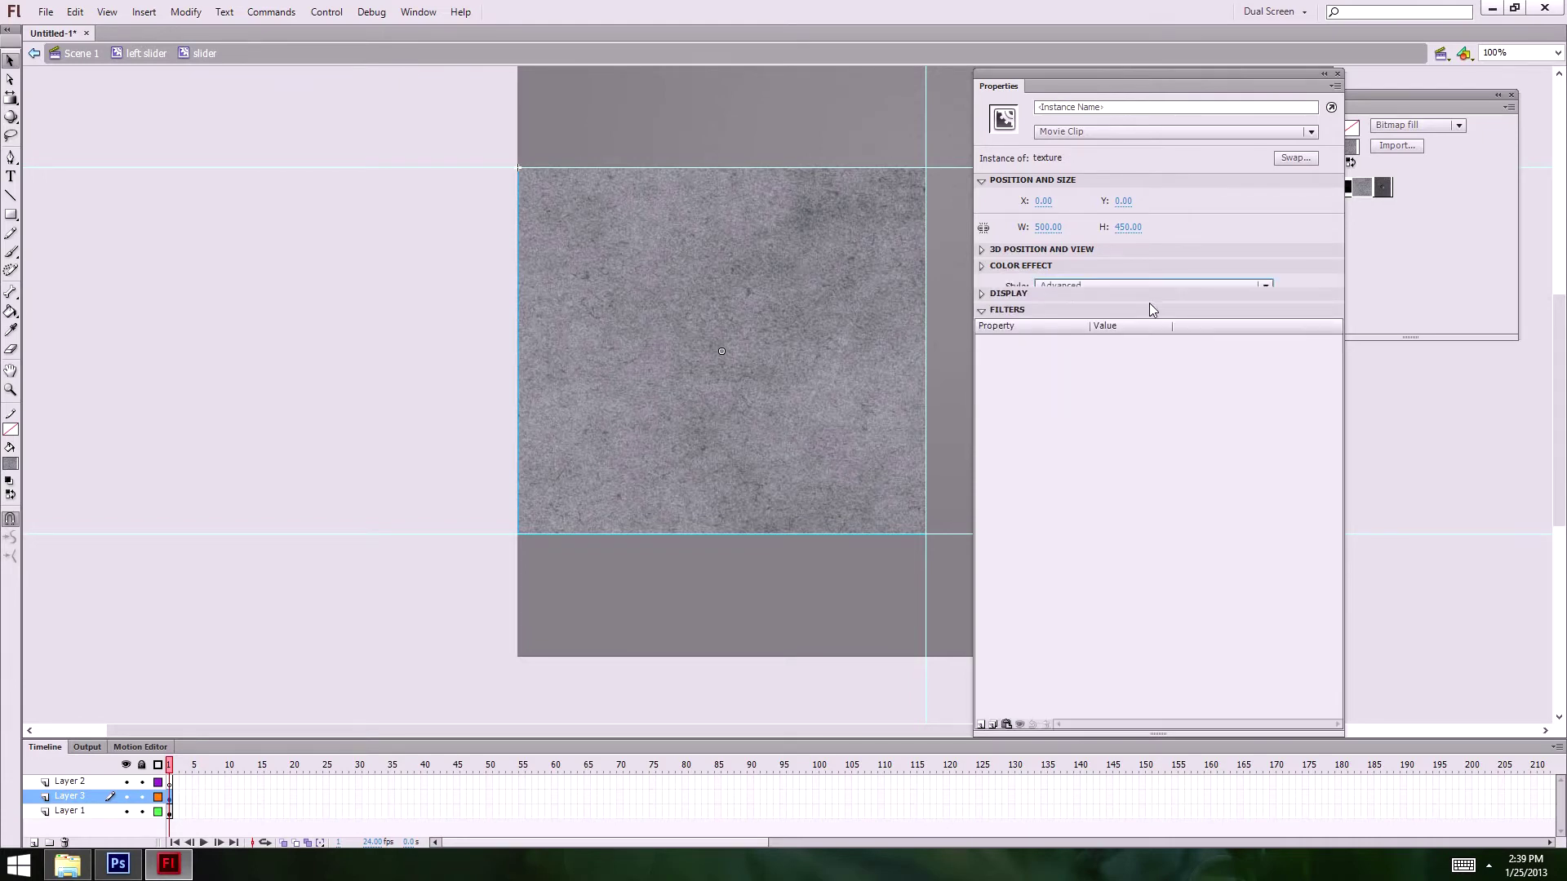
- Apply an Alpha color effect of 45% to the texture instance and move the Properties panel off the stage
left_click(1144, 289)
left_click(1075, 377)
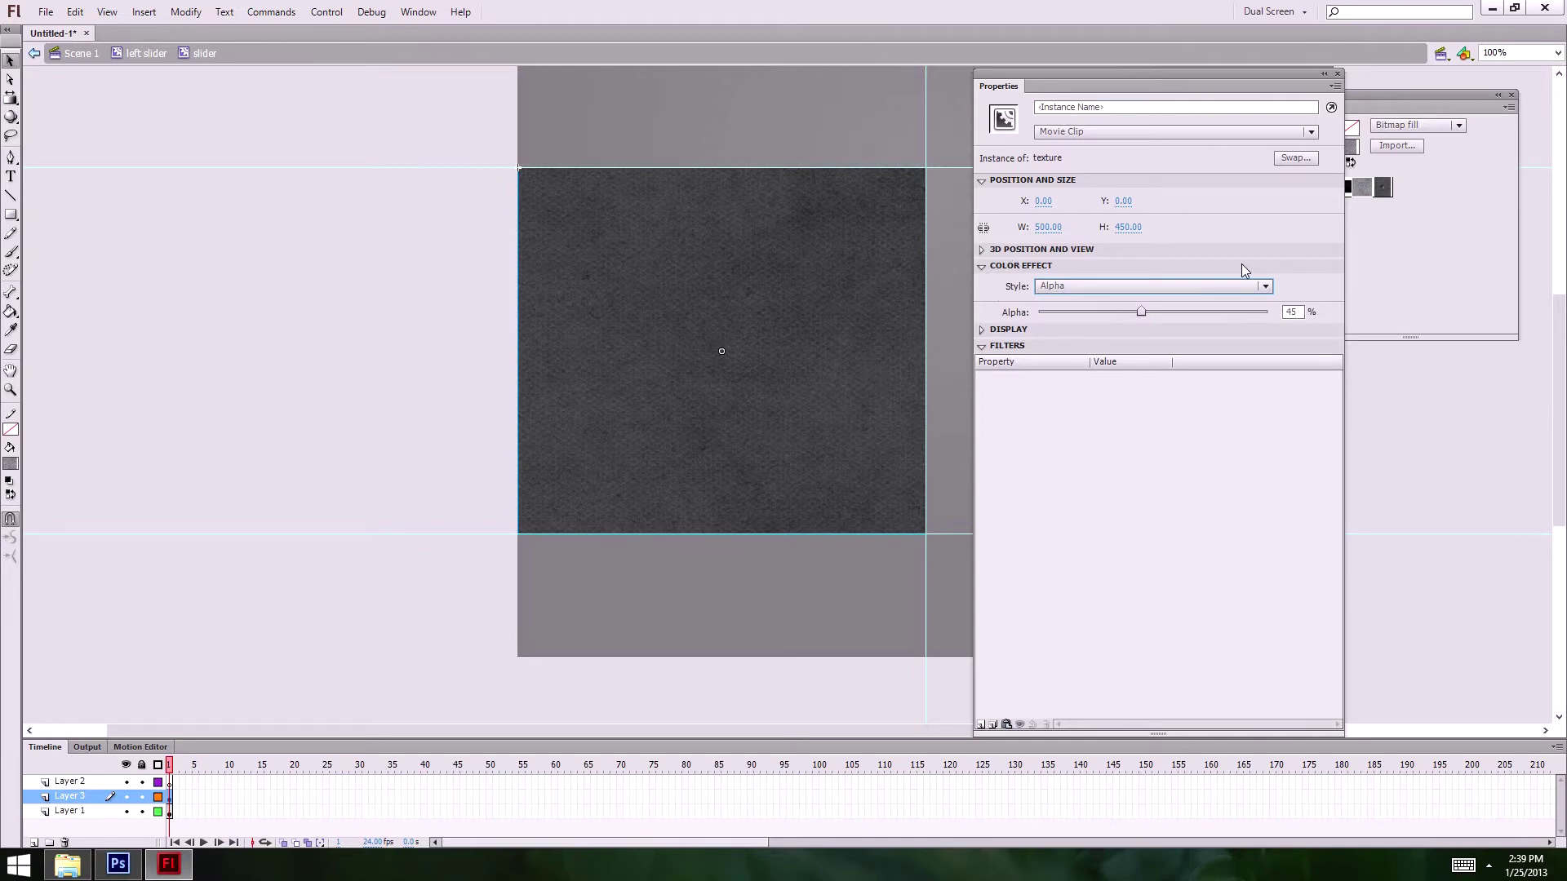
left_click_drag(1001, 85, 1566, 80)
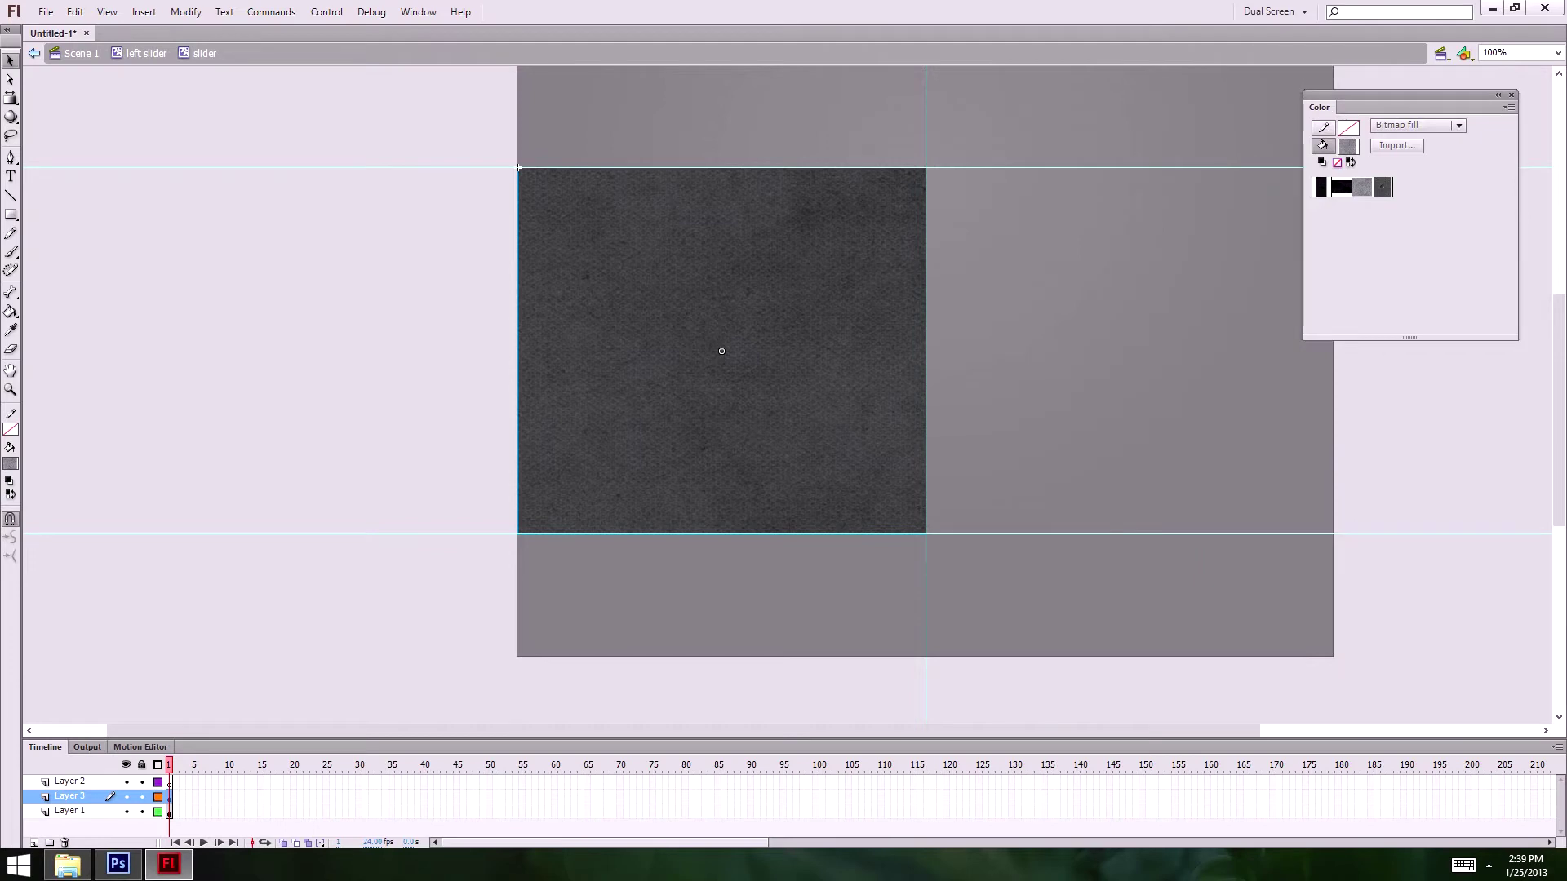
- Clear the Library, Properties, and grouped Swatches, Align and Project panels out of the main window
key("ctrl+l")
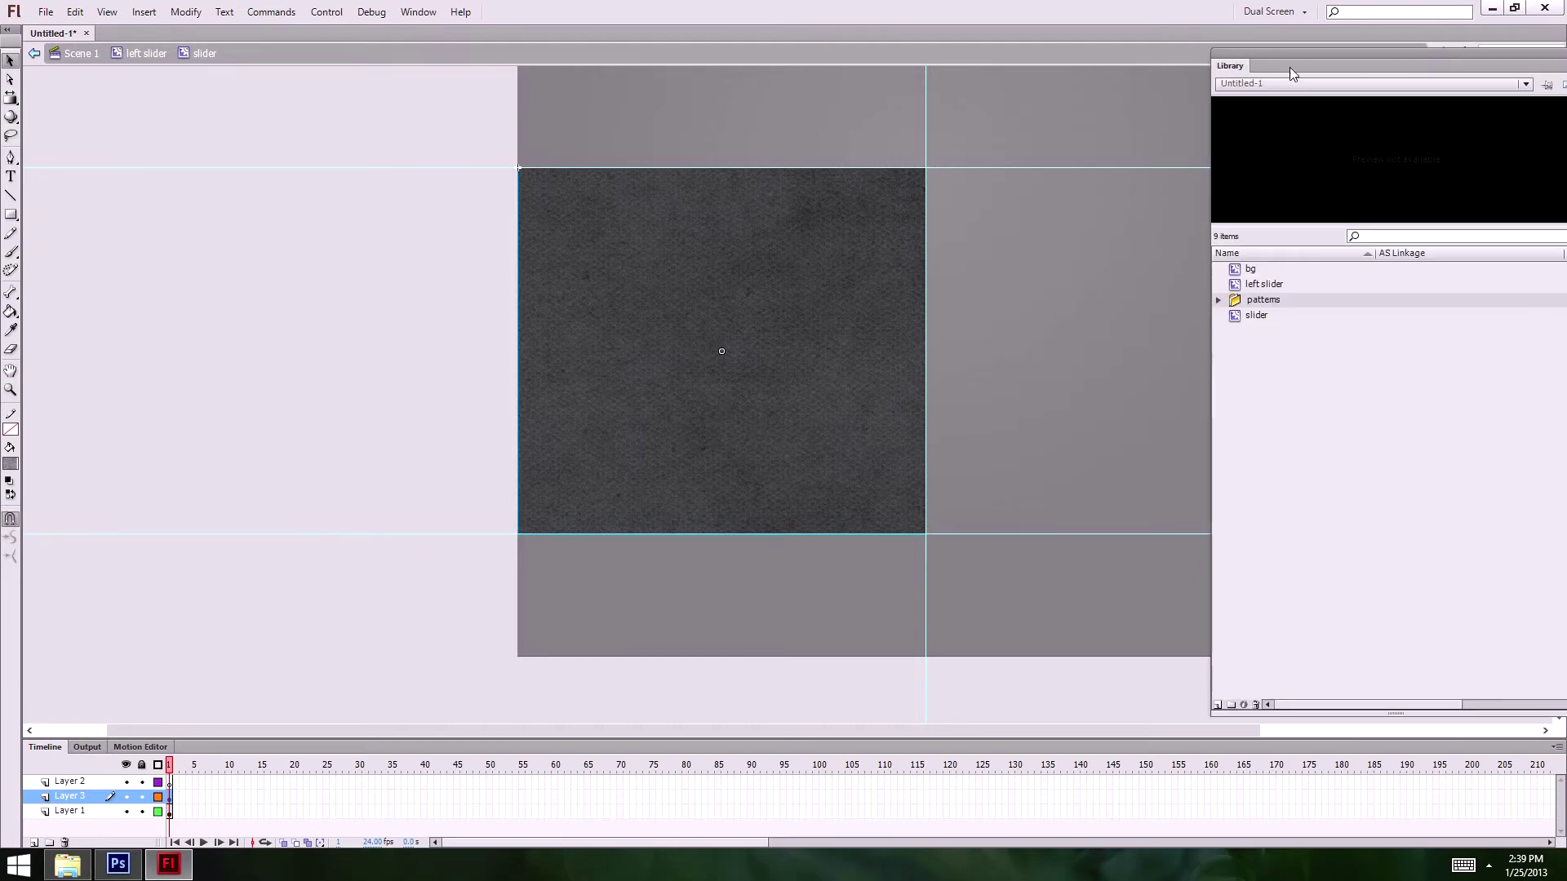
left_click_drag(1232, 74, 1566, 65)
left_click_drag(1235, 68, 1565, 70)
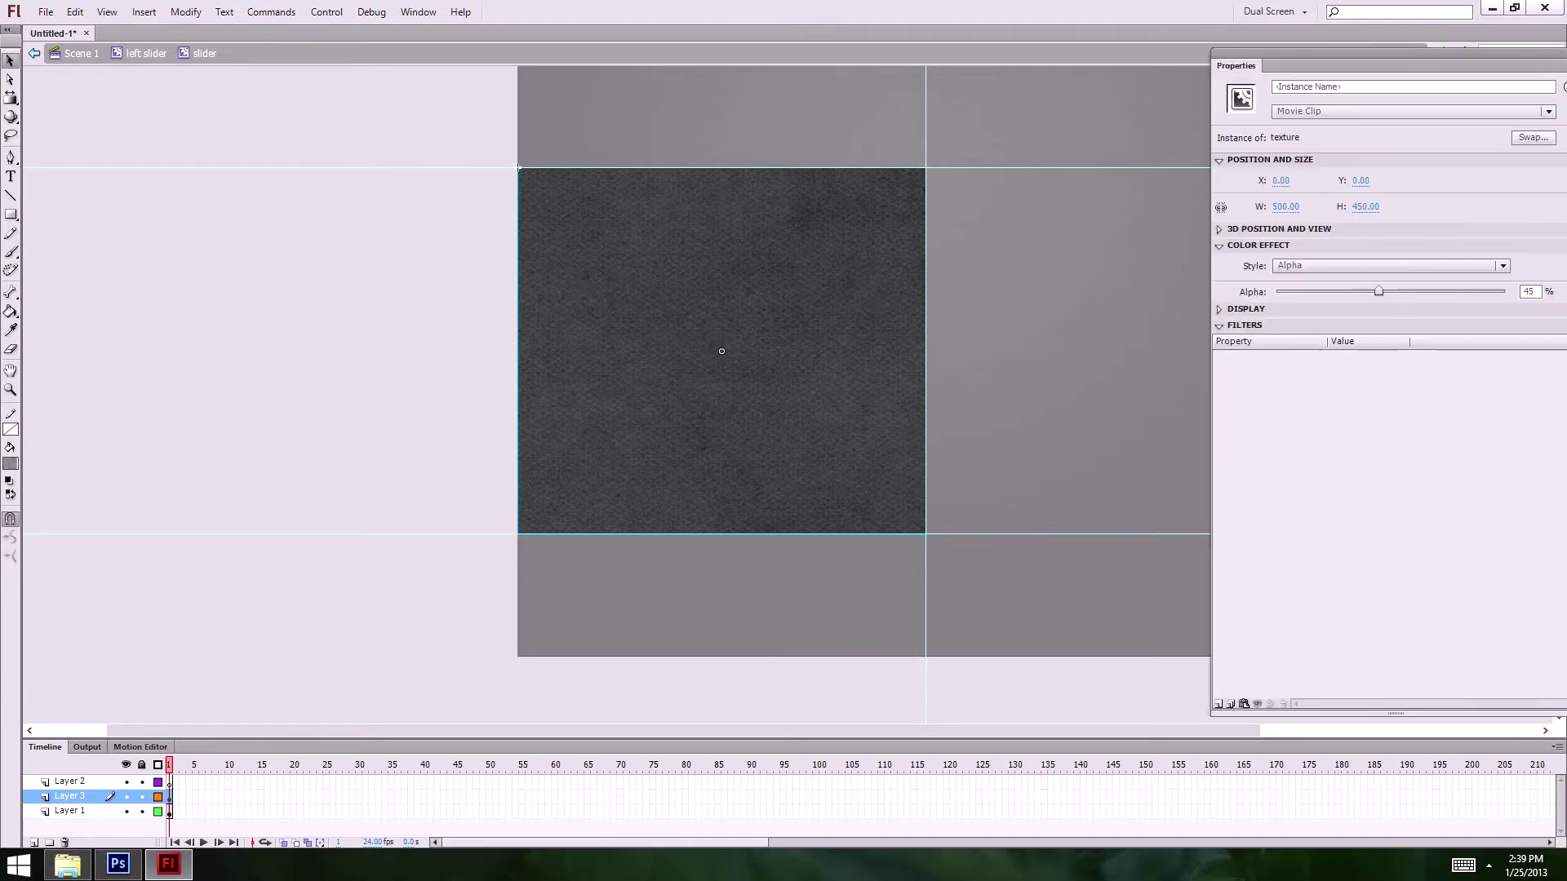
left_click_drag(1244, 66, 1565, 66)
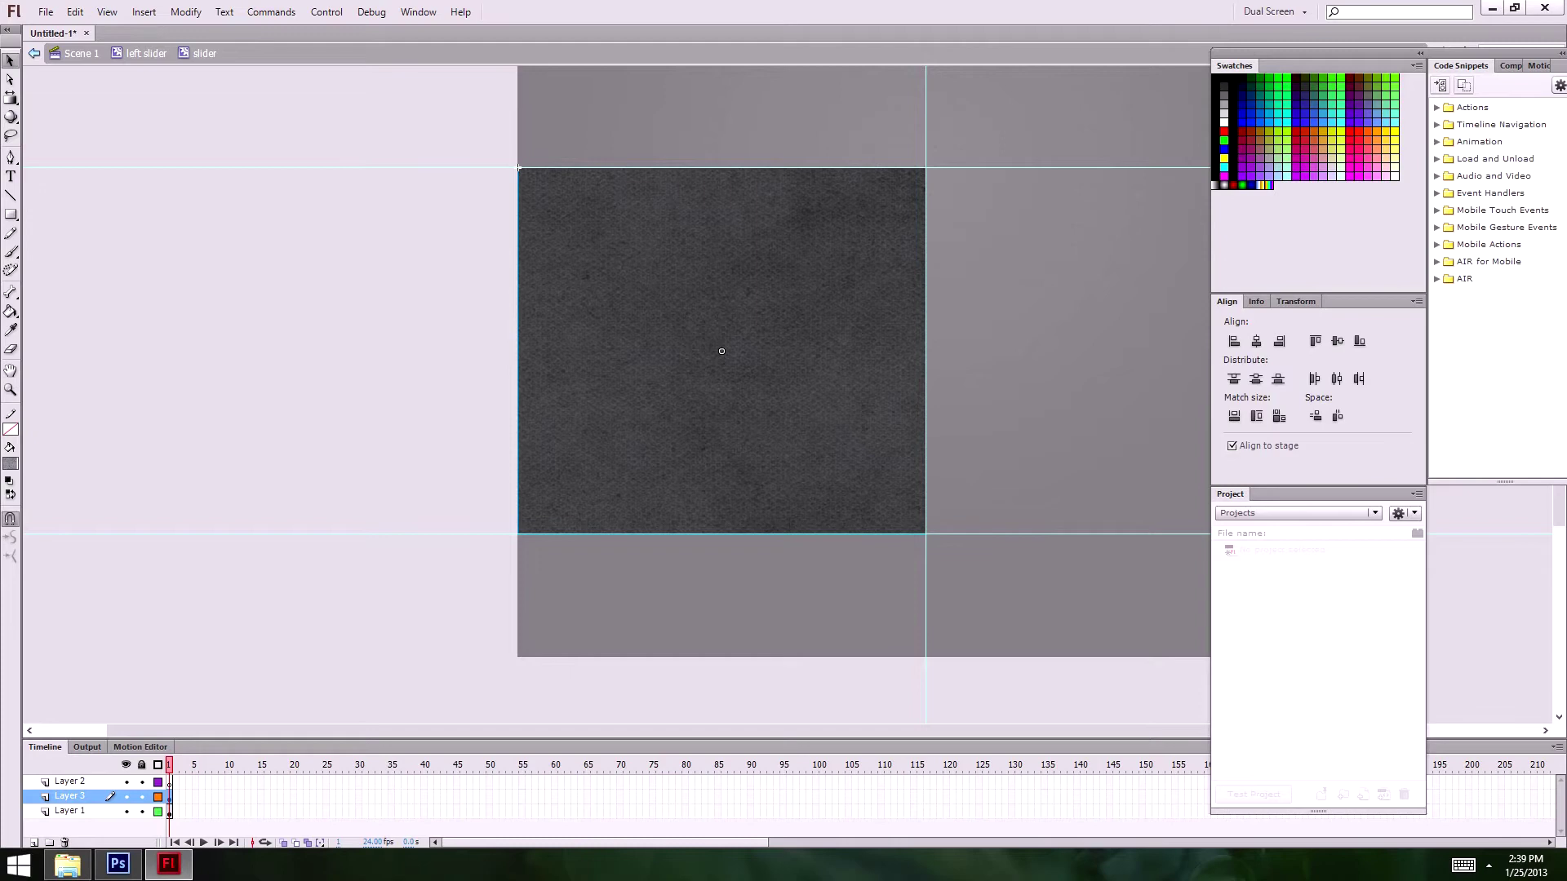
left_click_drag(1240, 55, 1566, 56)
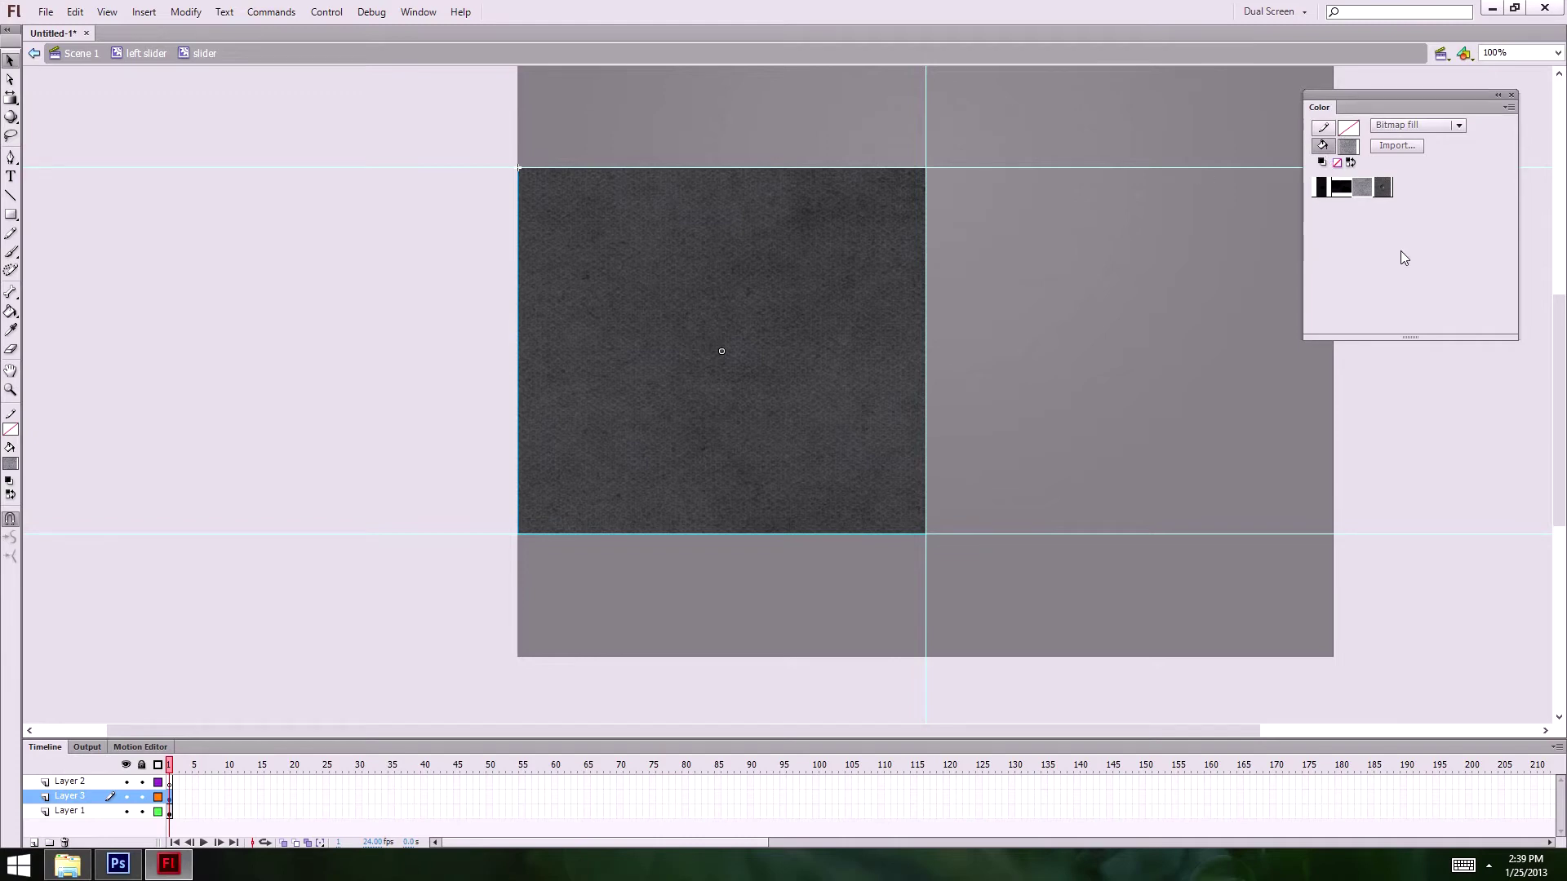
- Lock Layer 1 and Layer 3, and make Layer 2 the active layer
key("ctrl+=")
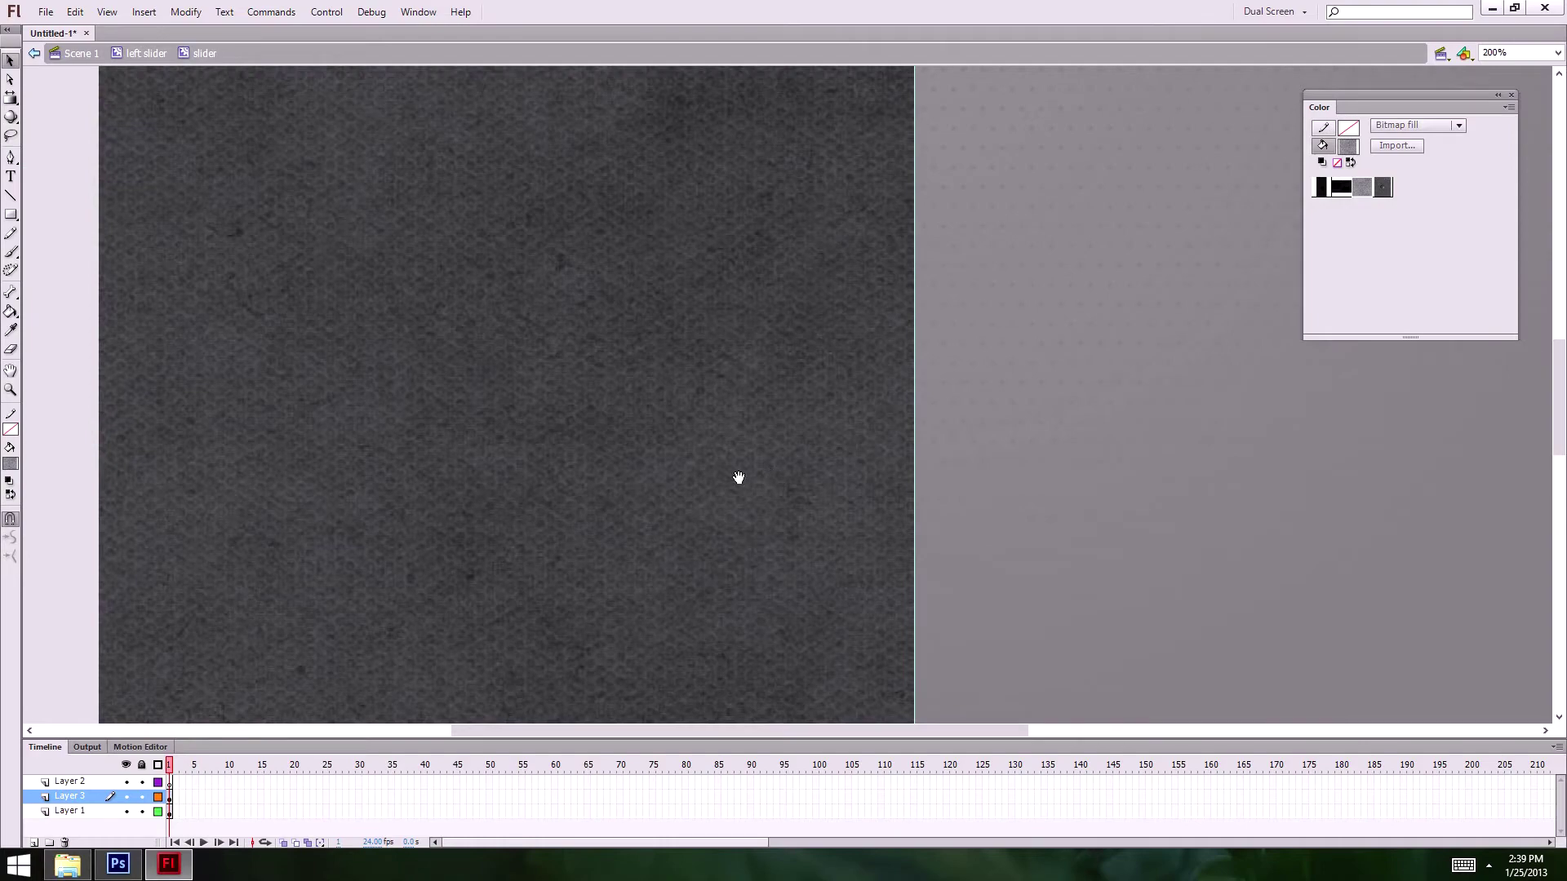
left_click_drag(739, 478, 1007, 377)
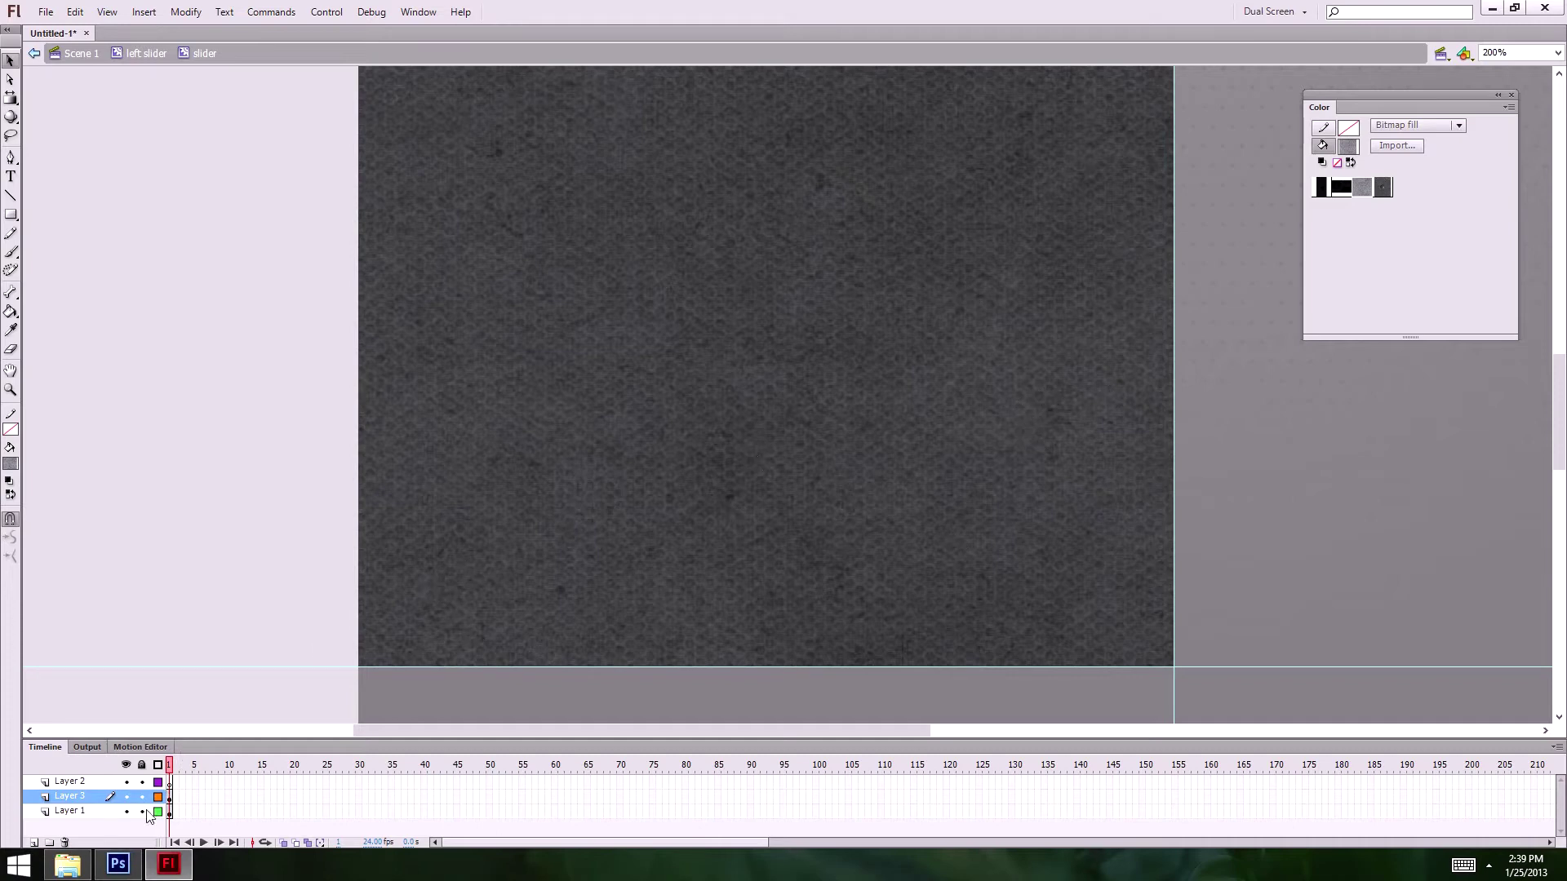
left_click_drag(143, 812, 140, 797)
left_click(114, 782)
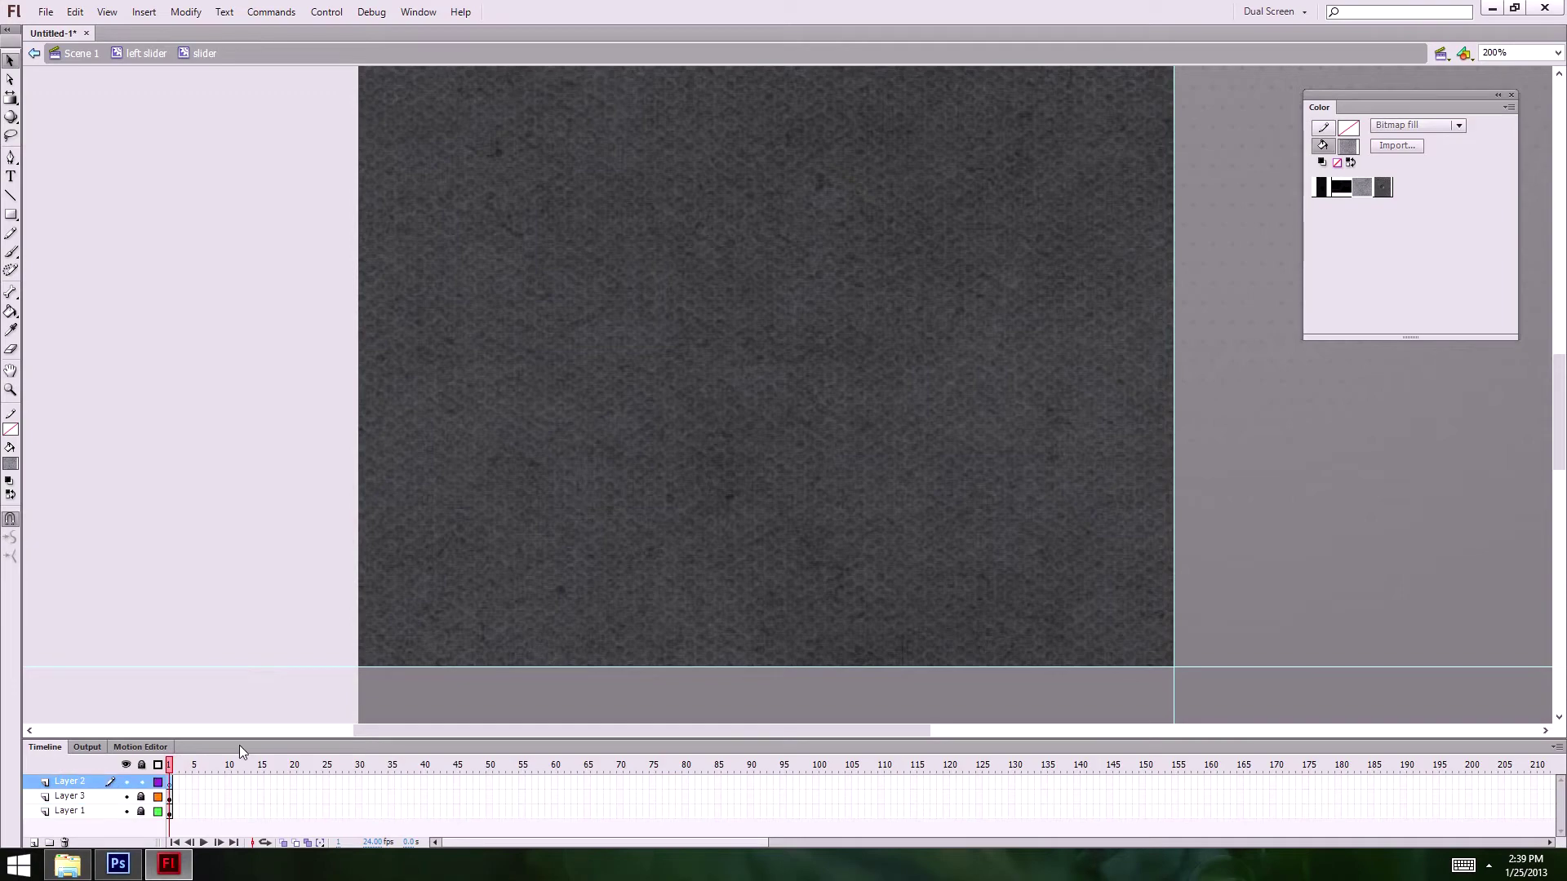
- Paste a copy of the Layer 1 hexagon-pattern rectangle in place on Layer 2, keeping Layer 1 locked
left_click(103, 811)
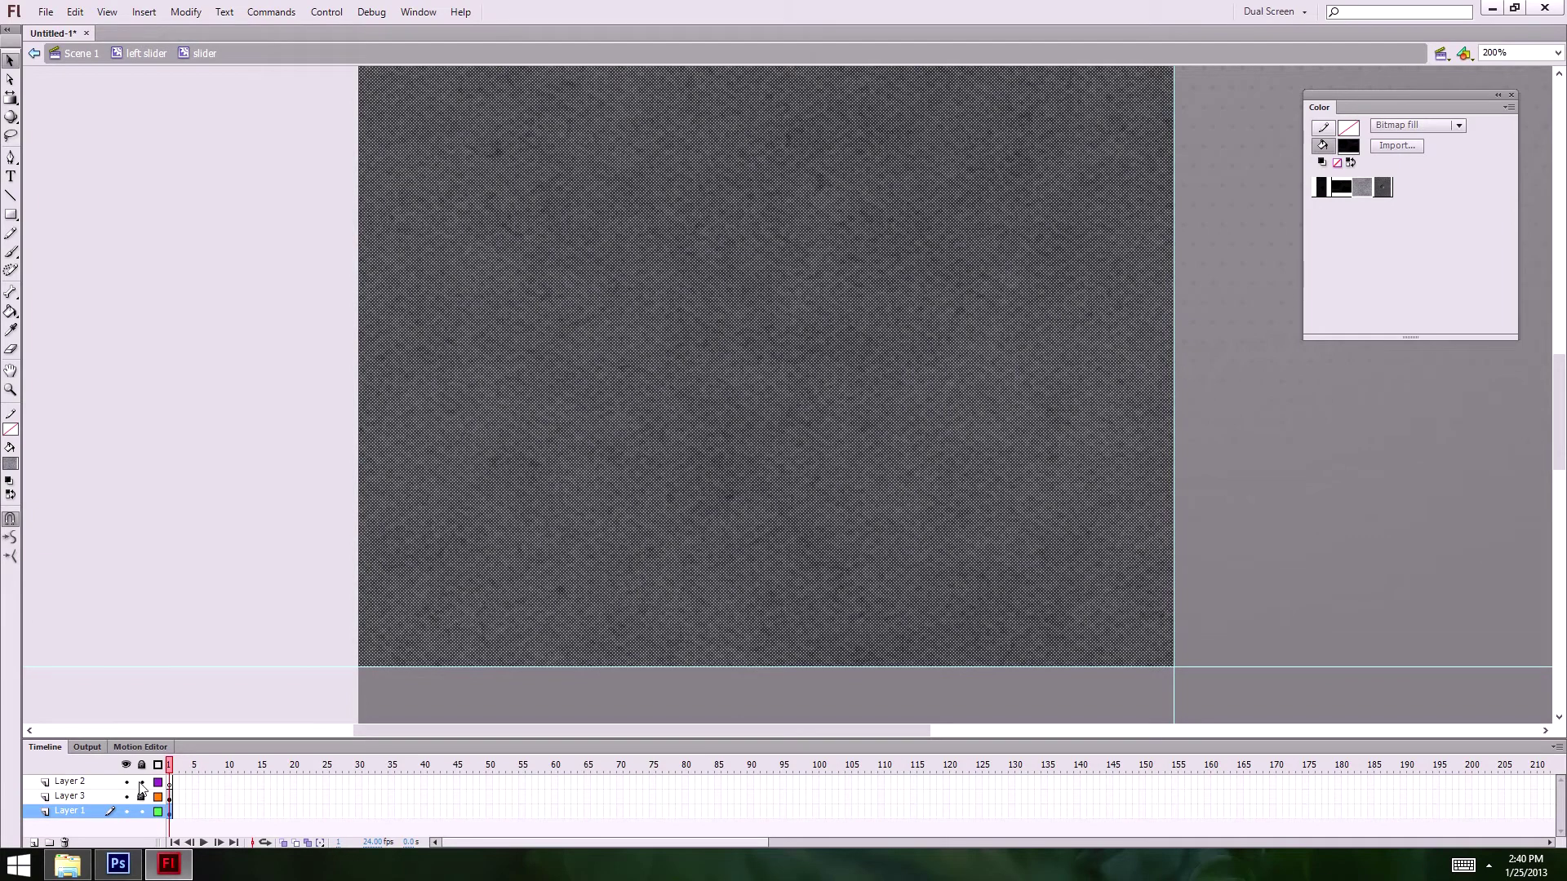
left_click(101, 782)
key("ctrl+shift+v")
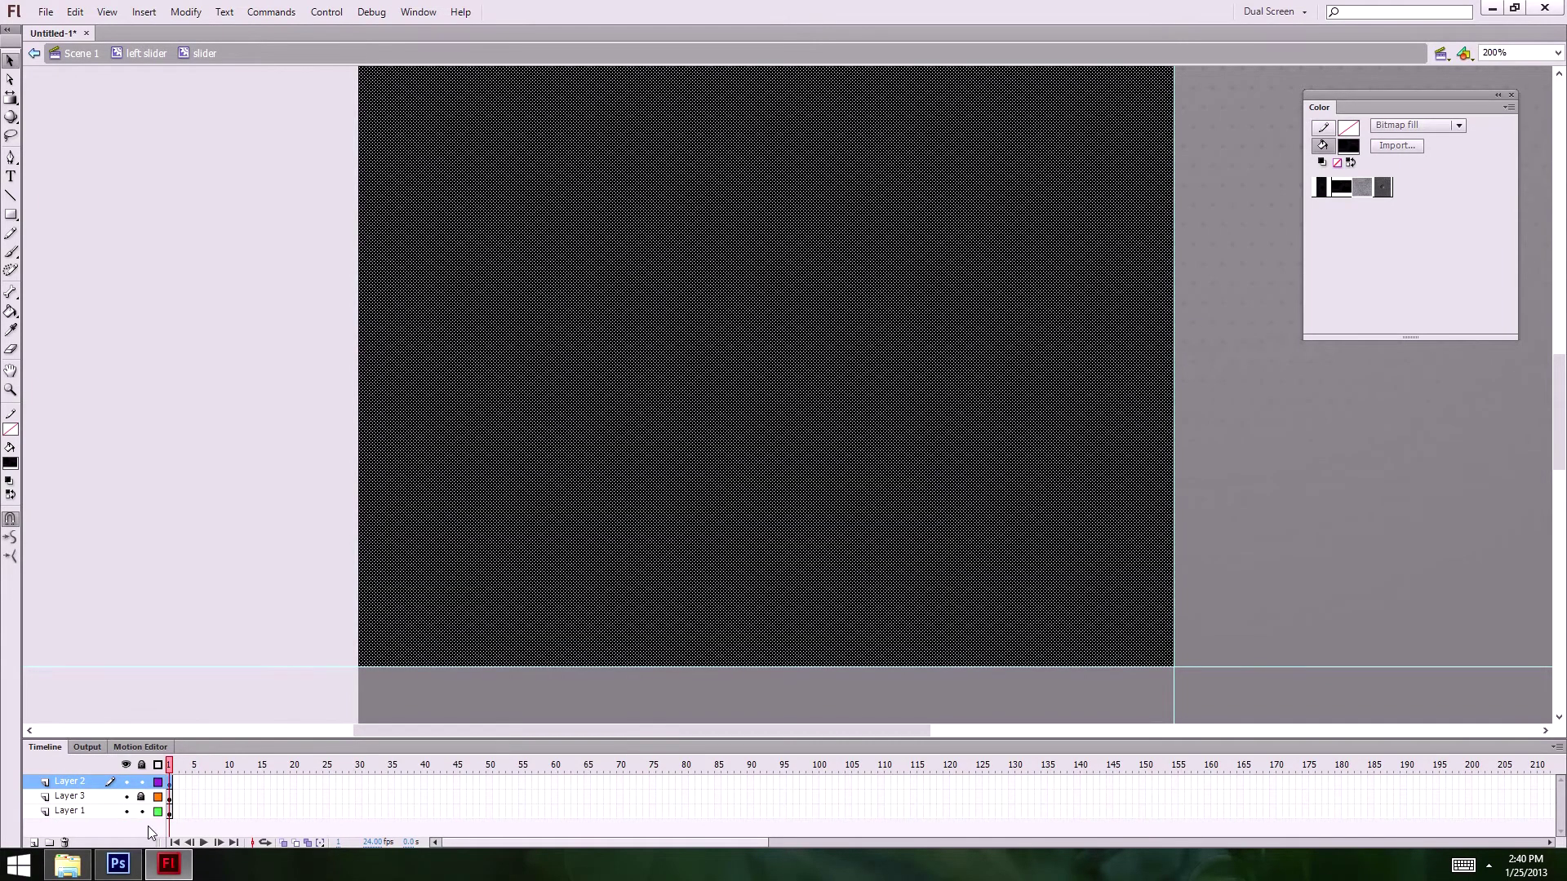
left_click(142, 812)
- Change the Layer 2 rectangle's fill to a radial gradient with both color stops set to #CCCCCC
key("ctrl+shift+a")
left_click(663, 355)
left_click(1440, 129)
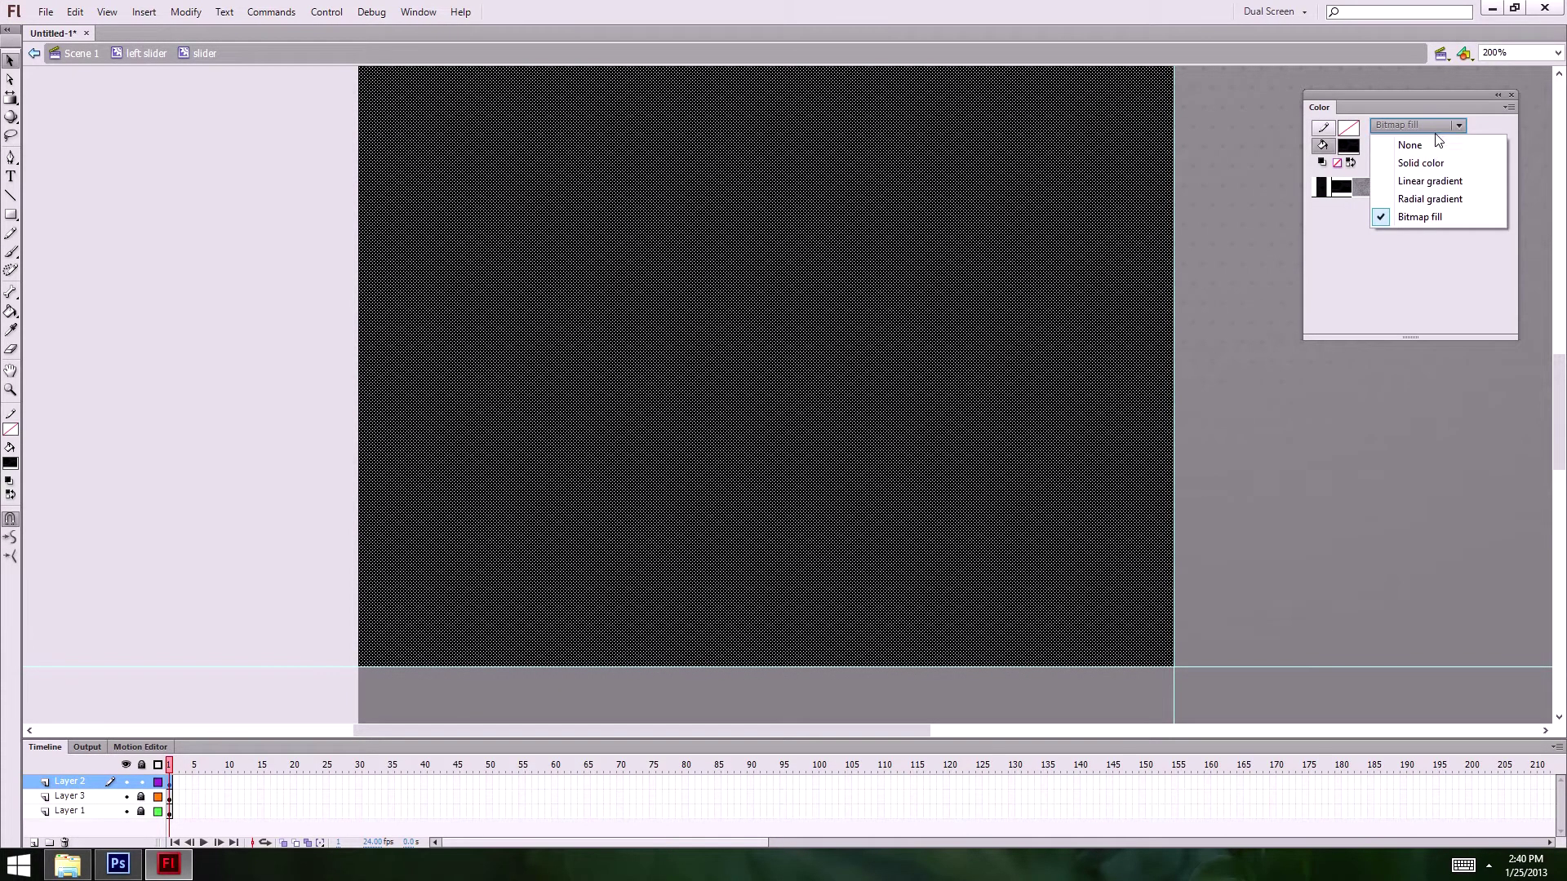
left_click(1438, 200)
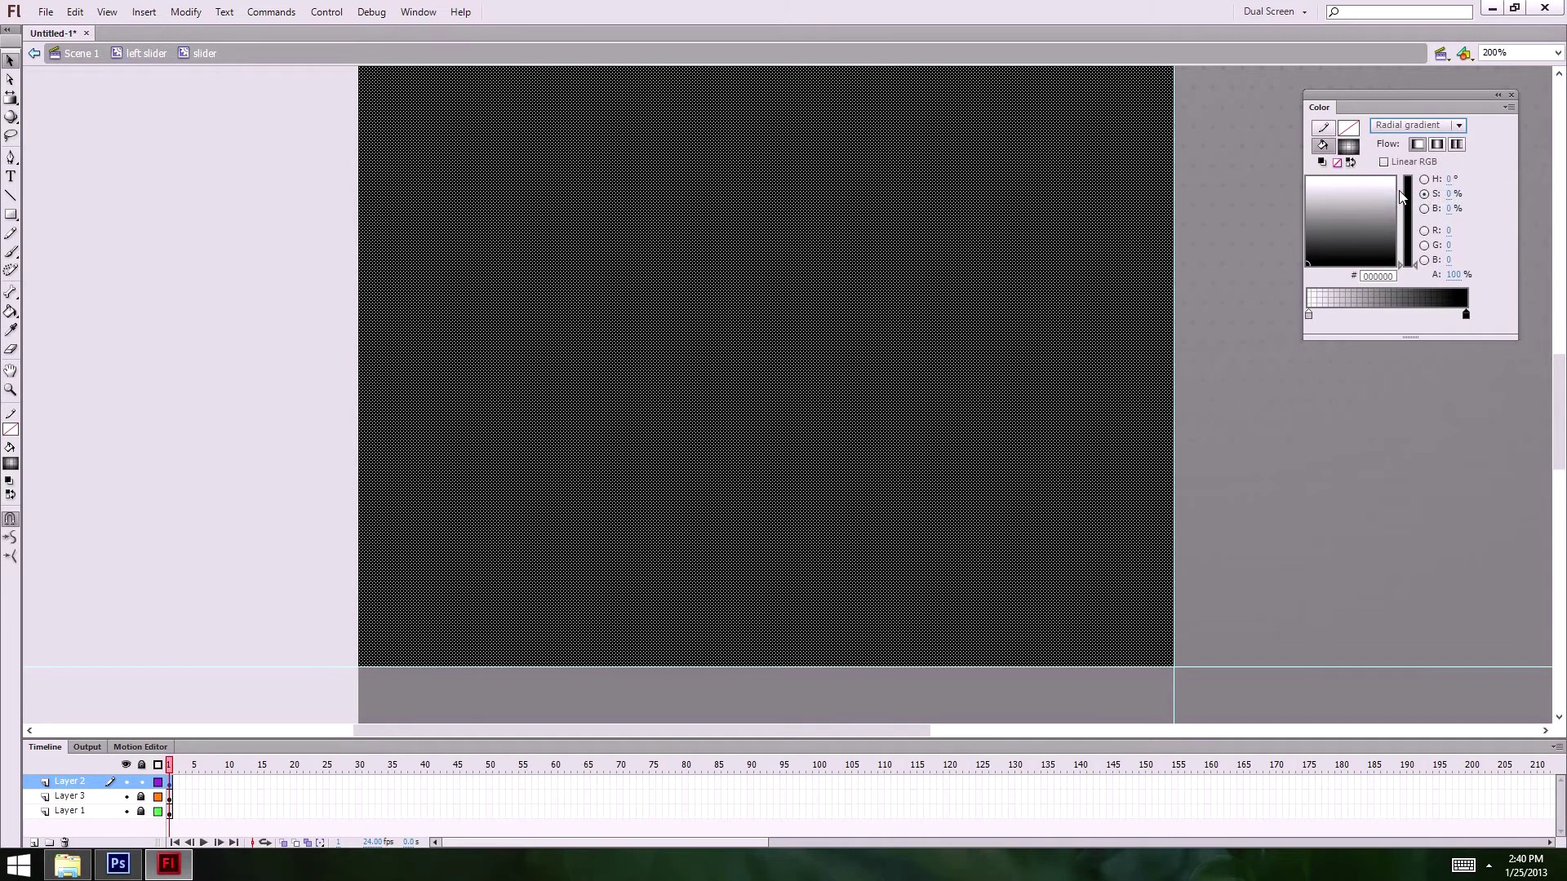
left_click(1307, 314)
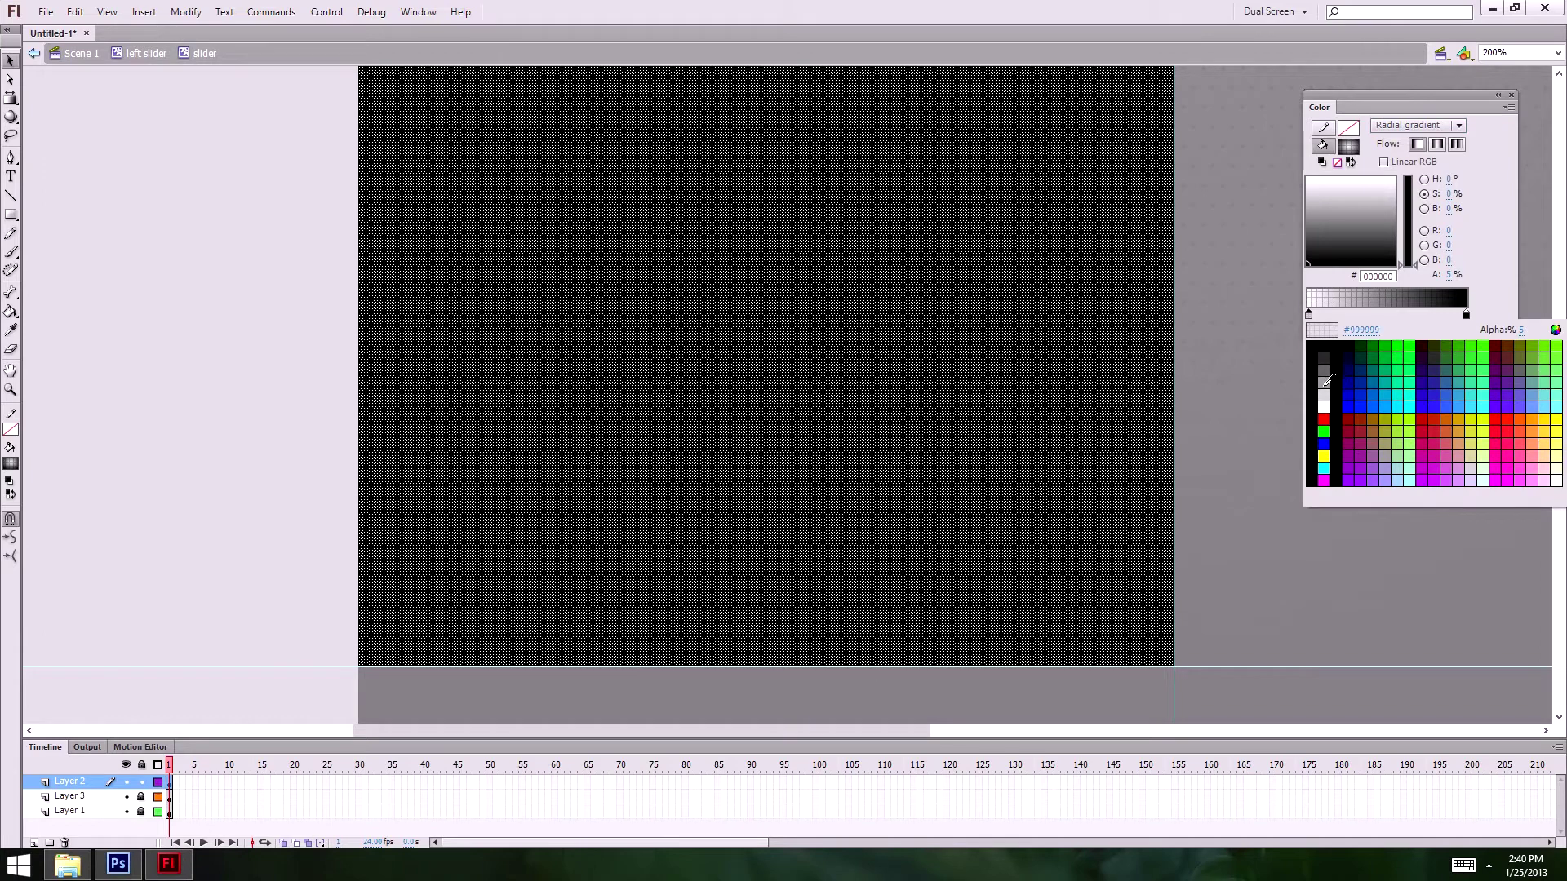
left_click(1323, 395)
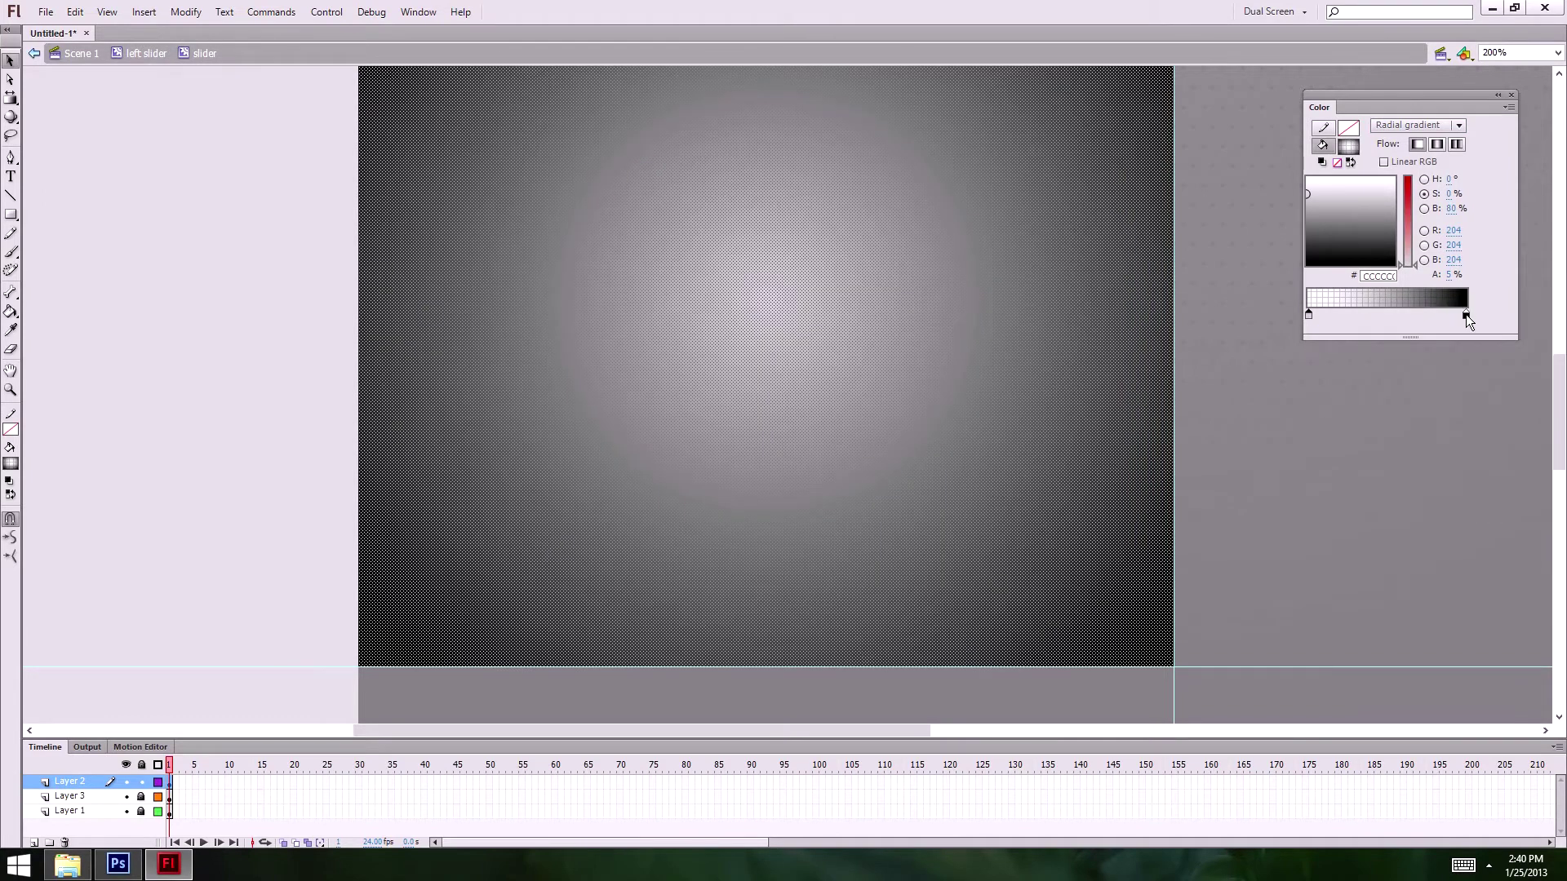
double_click(1466, 315)
left_click(1323, 395)
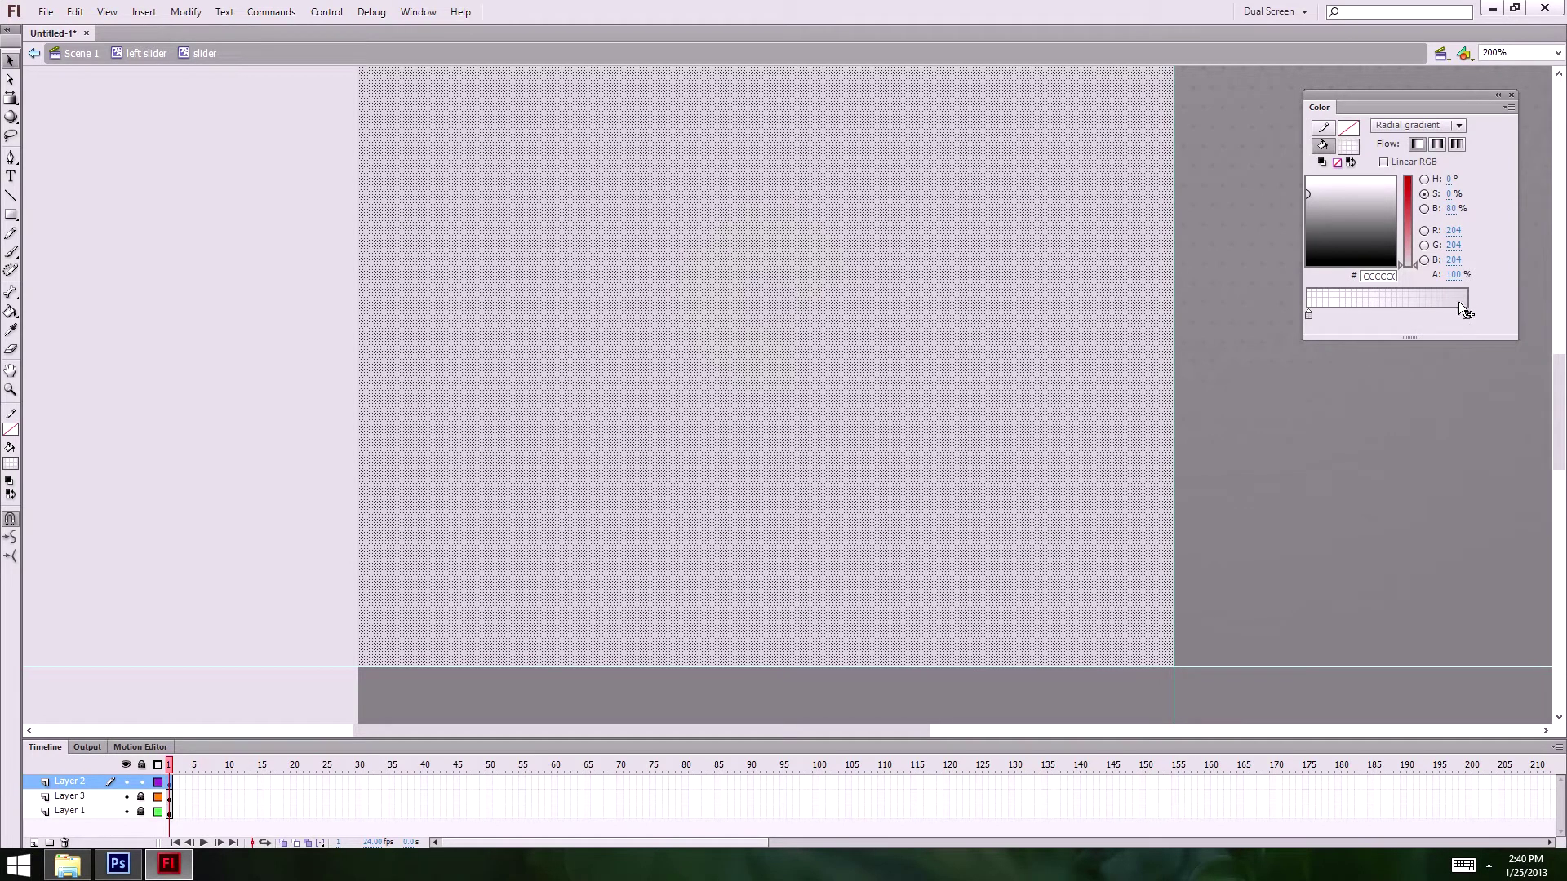
- Set the alpha of the radial gradient's inner color stop to 20%
left_click(1309, 315)
left_click(1453, 276)
key("Return")
- Move the Layer 2 gradient's center to the middle of the rectangle's right edge with Gradient Transform
left_click(11, 100)
left_click(759, 214)
left_click(801, 295, "alt")
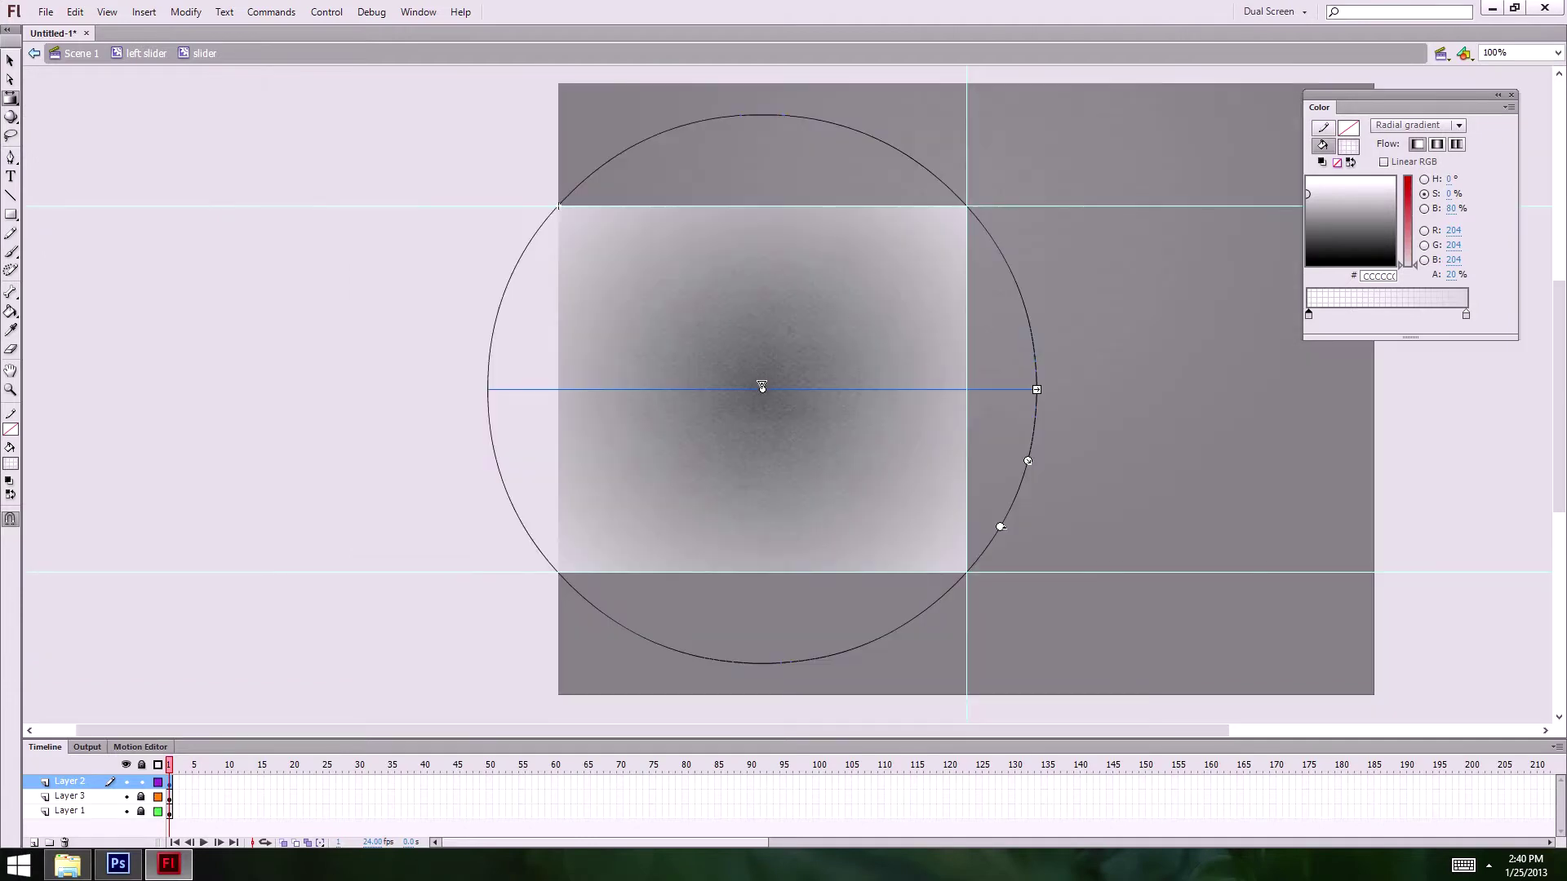
left_click_drag(761, 389, 966, 387)
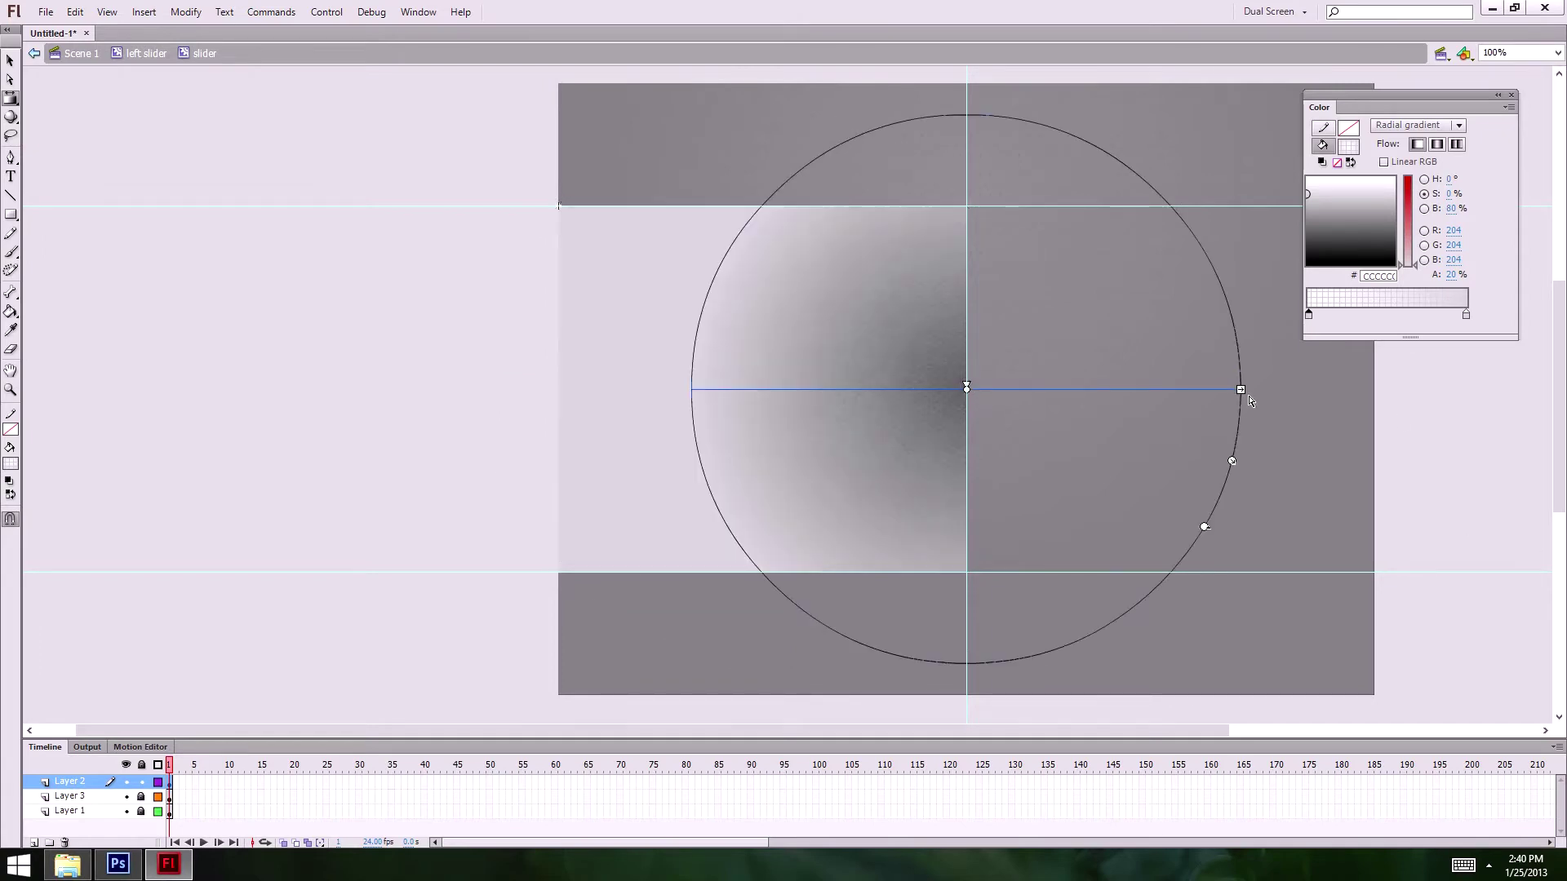
- Adjust the radial gradient's width and enlarge its radius so it spreads across most of the rectangle
mouse_move(1240, 389)
left_mouse_down()
mouse_move(1301, 386)
mouse_move(1268, 387)
left_mouse_up()
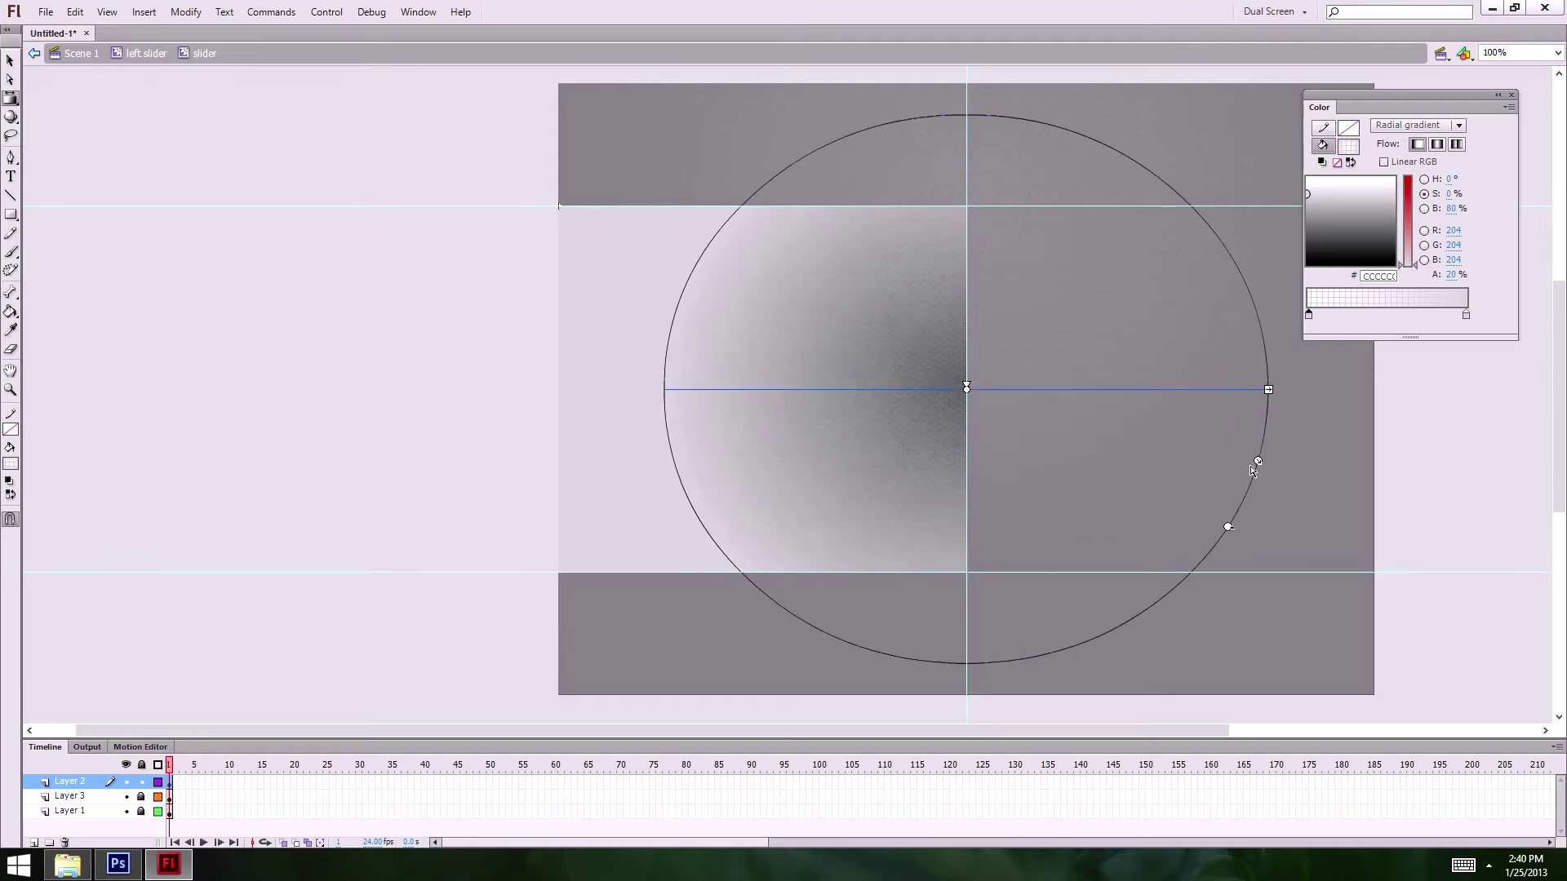
left_click_drag(1258, 461, 1336, 487)
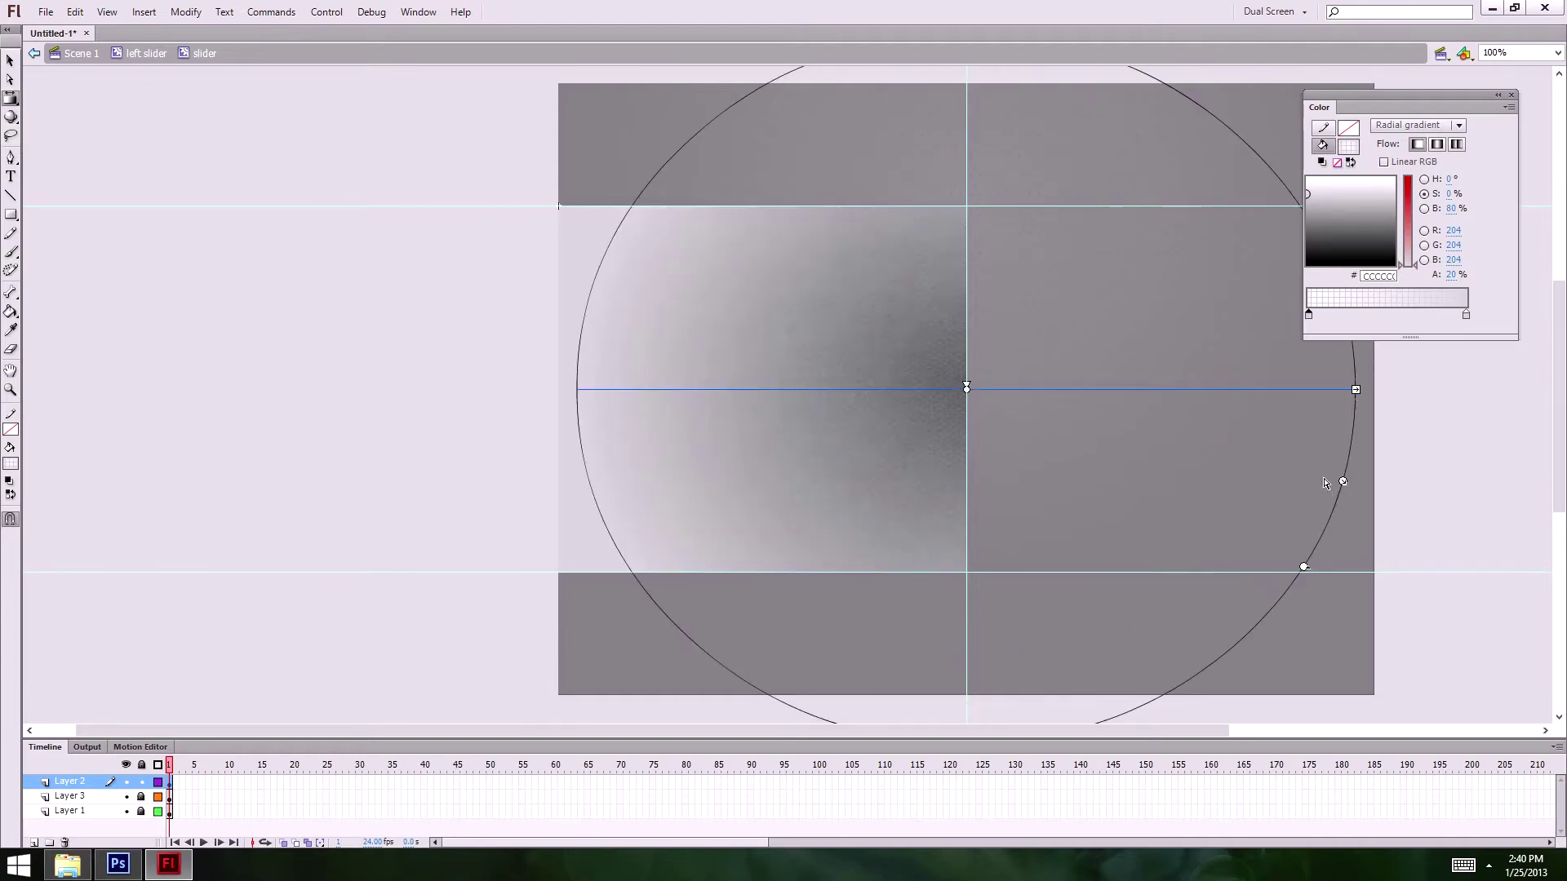
left_click_drag(1356, 389, 1300, 387)
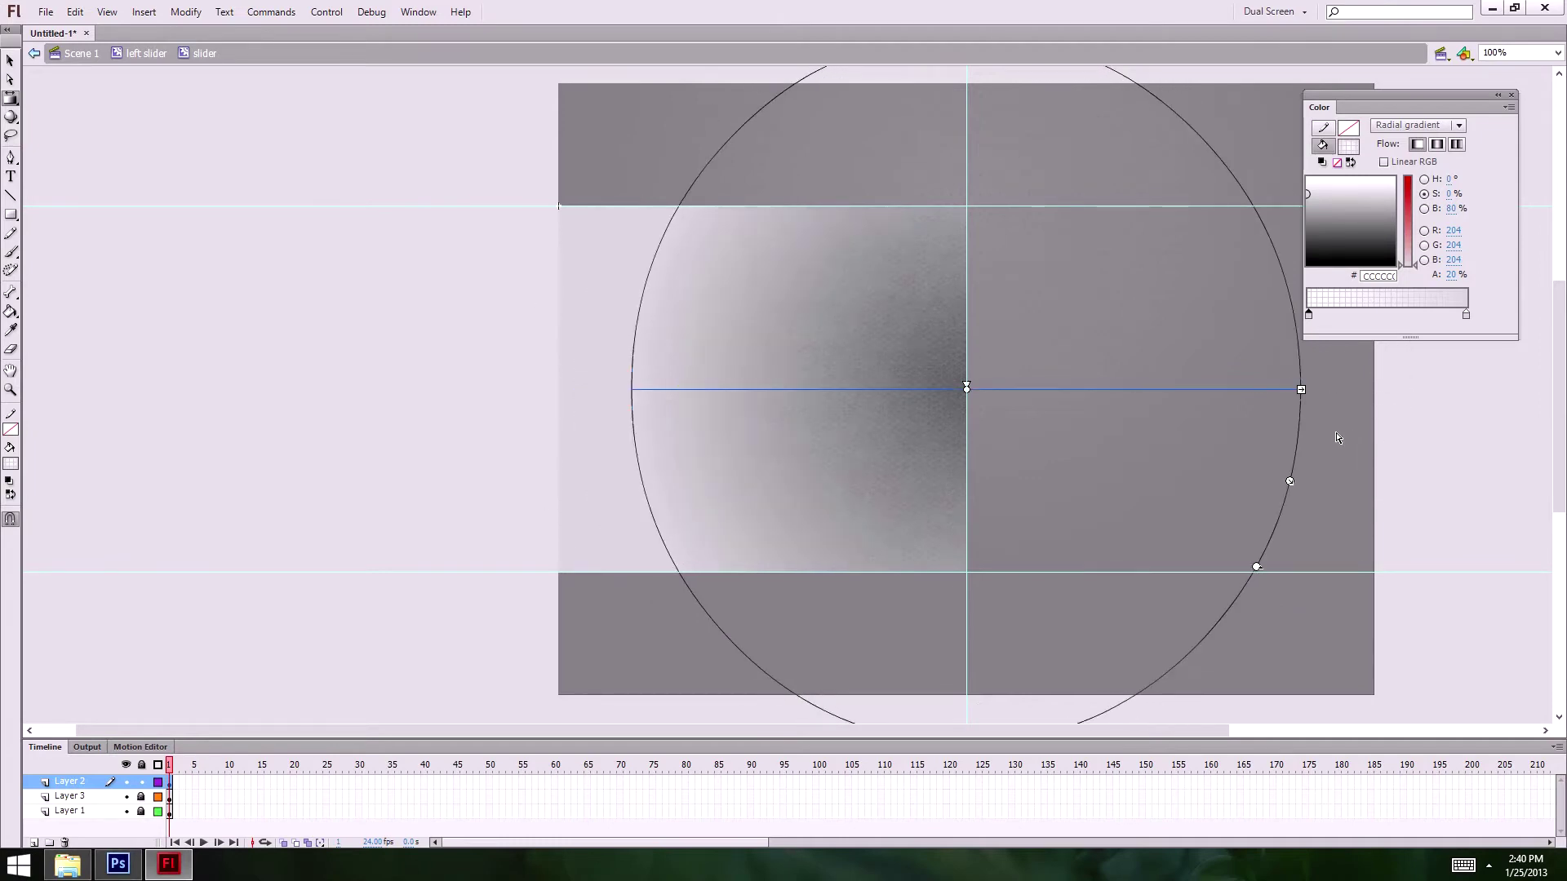
left_click_drag(1296, 485, 1353, 500)
left_click(240, 310)
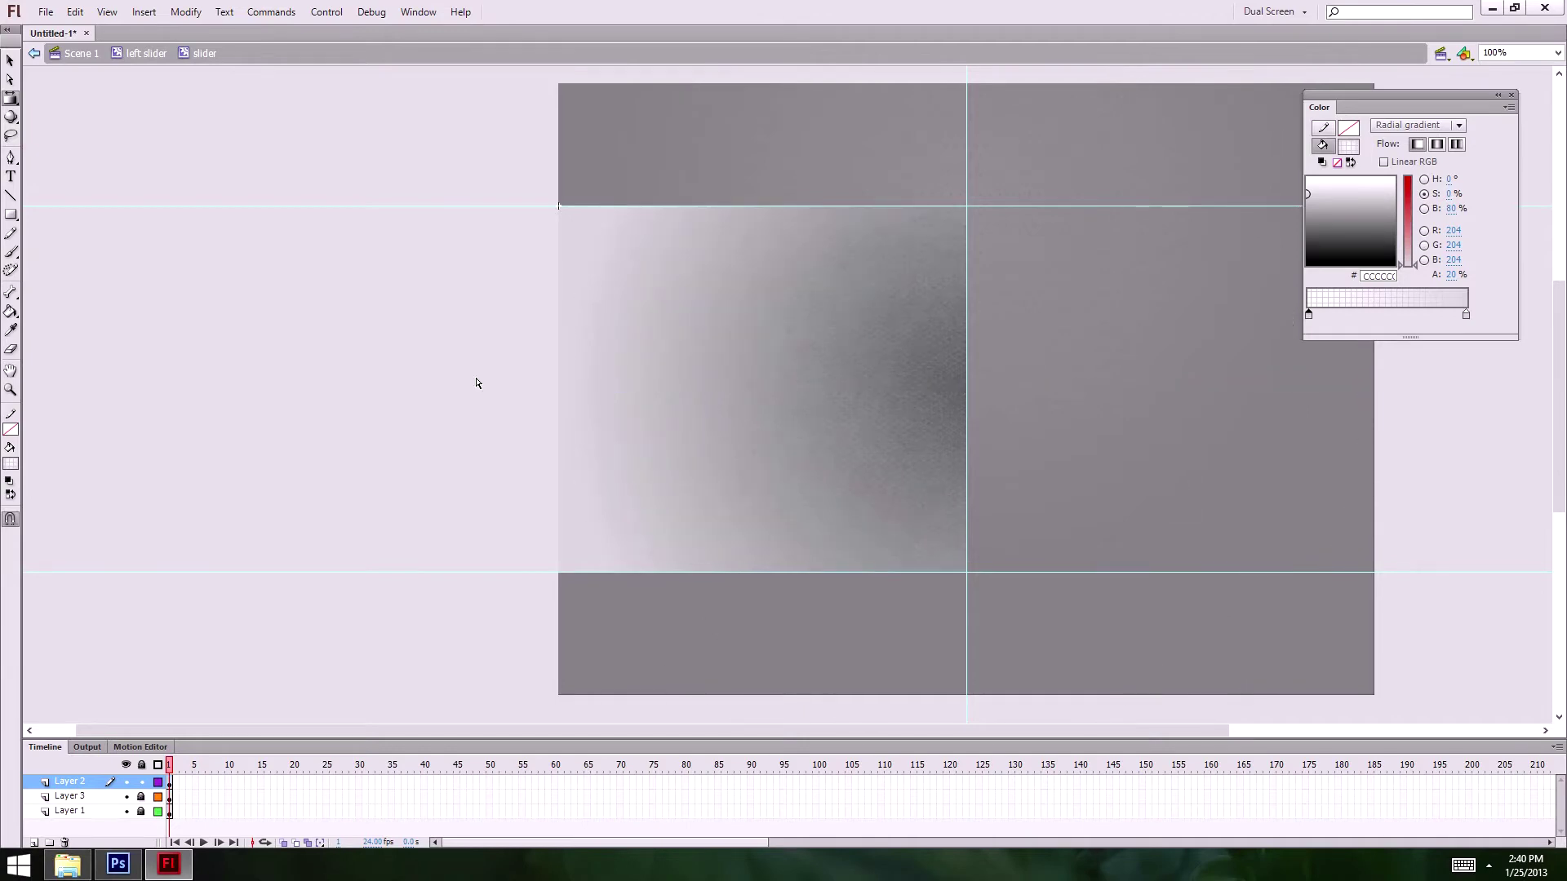
- Return to the Selection tool and examine the gradient up close along the rectangle's right edge
left_click(10, 59)
left_click(949, 346, "ctrl+shift")
left_click(442, 407, "ctrl")
left_click(997, 451)
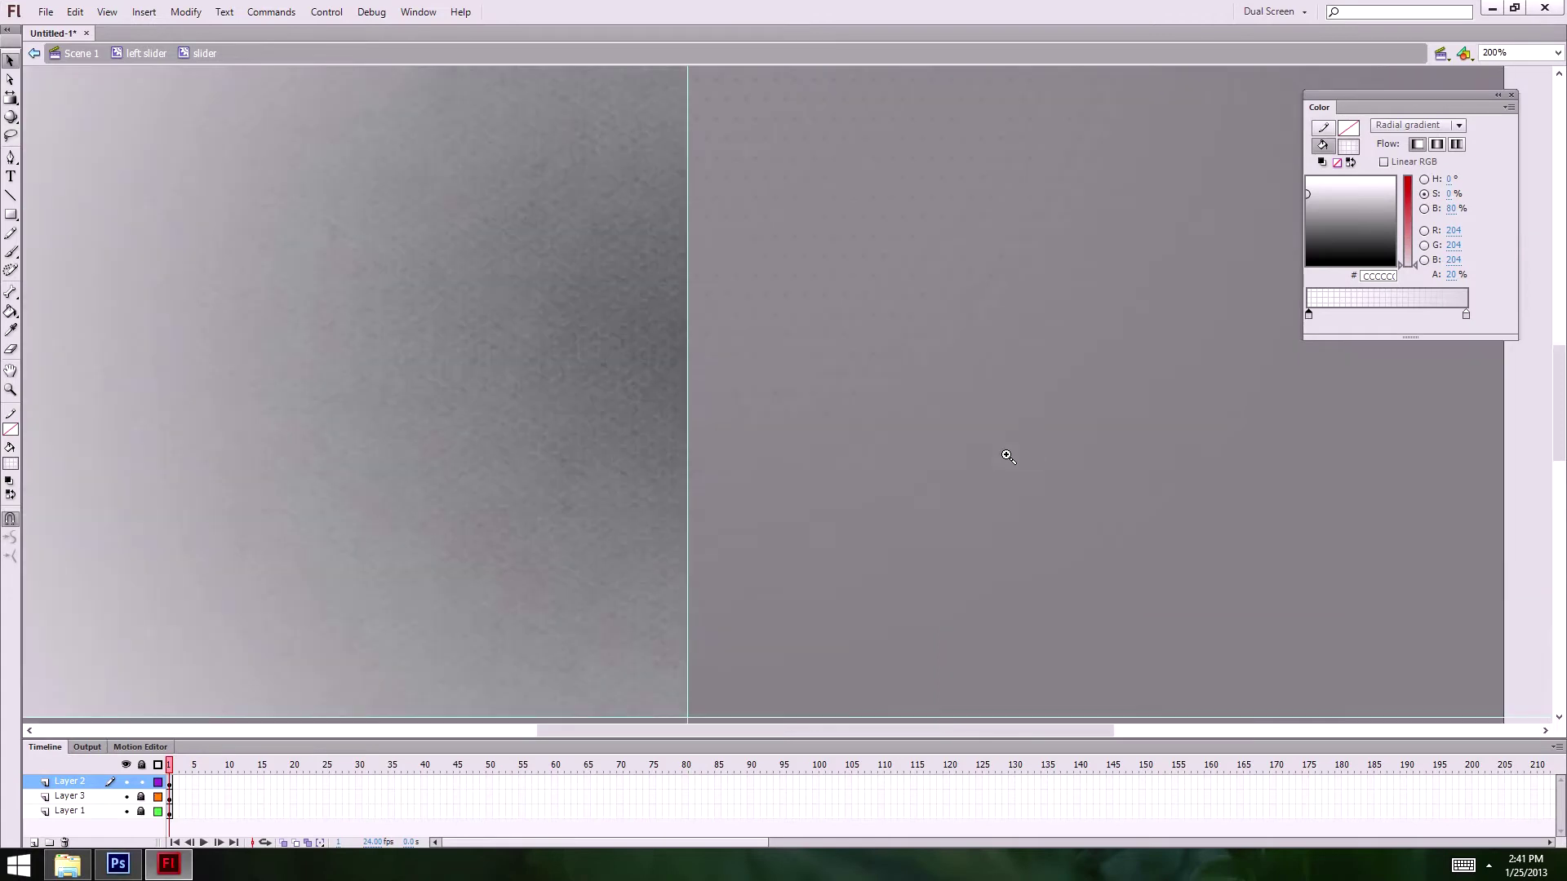
- Leave the nested slider clip for Scene 1 and hide the guides to view the slider on the stage
left_click_drag(614, 402, 1014, 357)
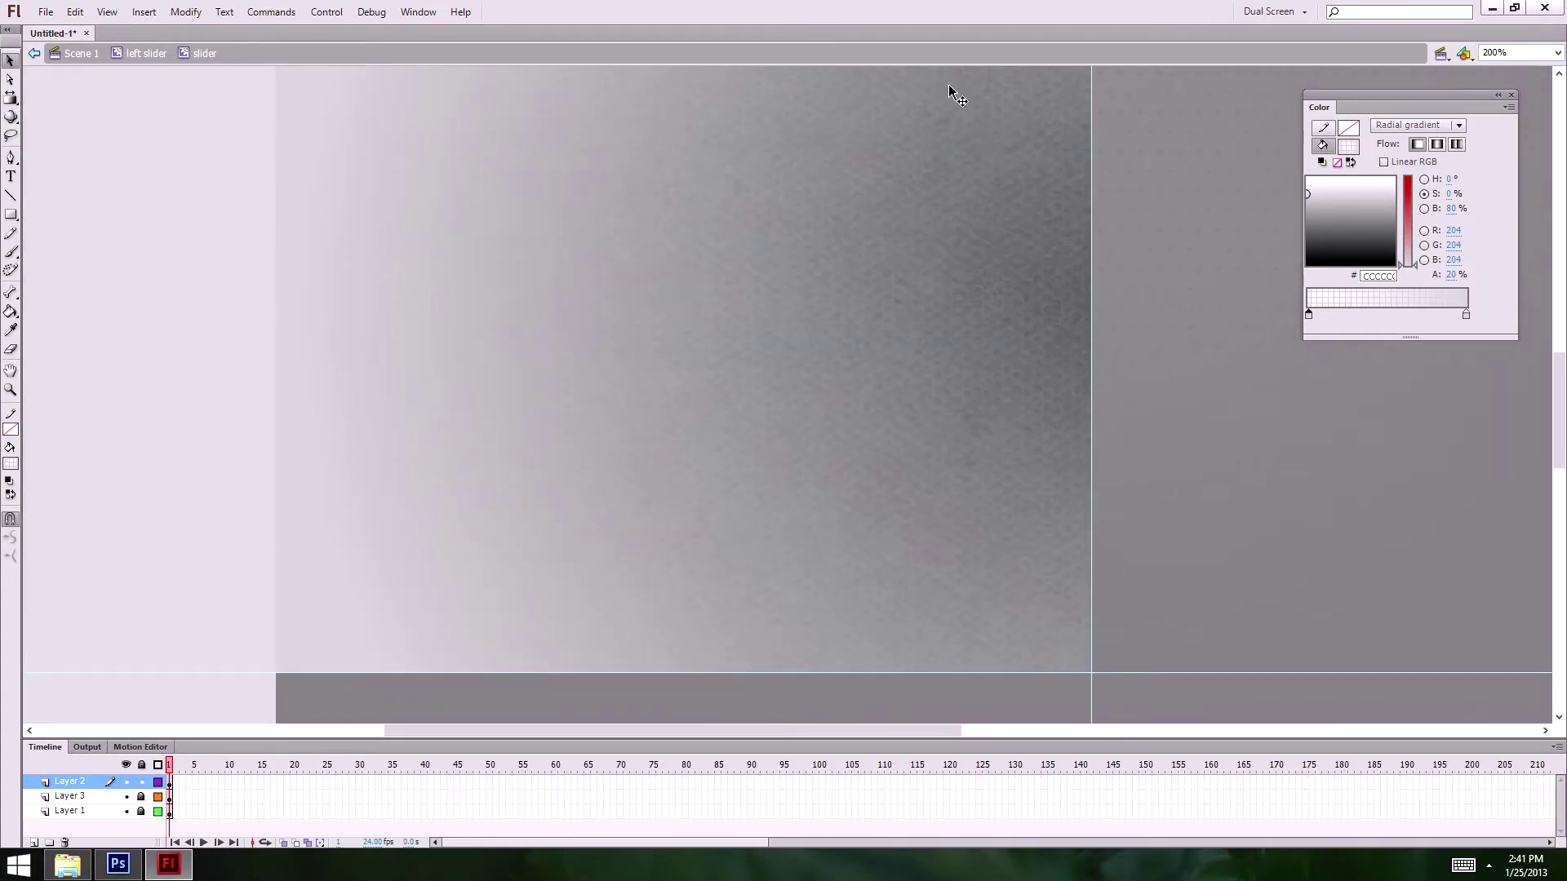
left_click(915, 251, "alt")
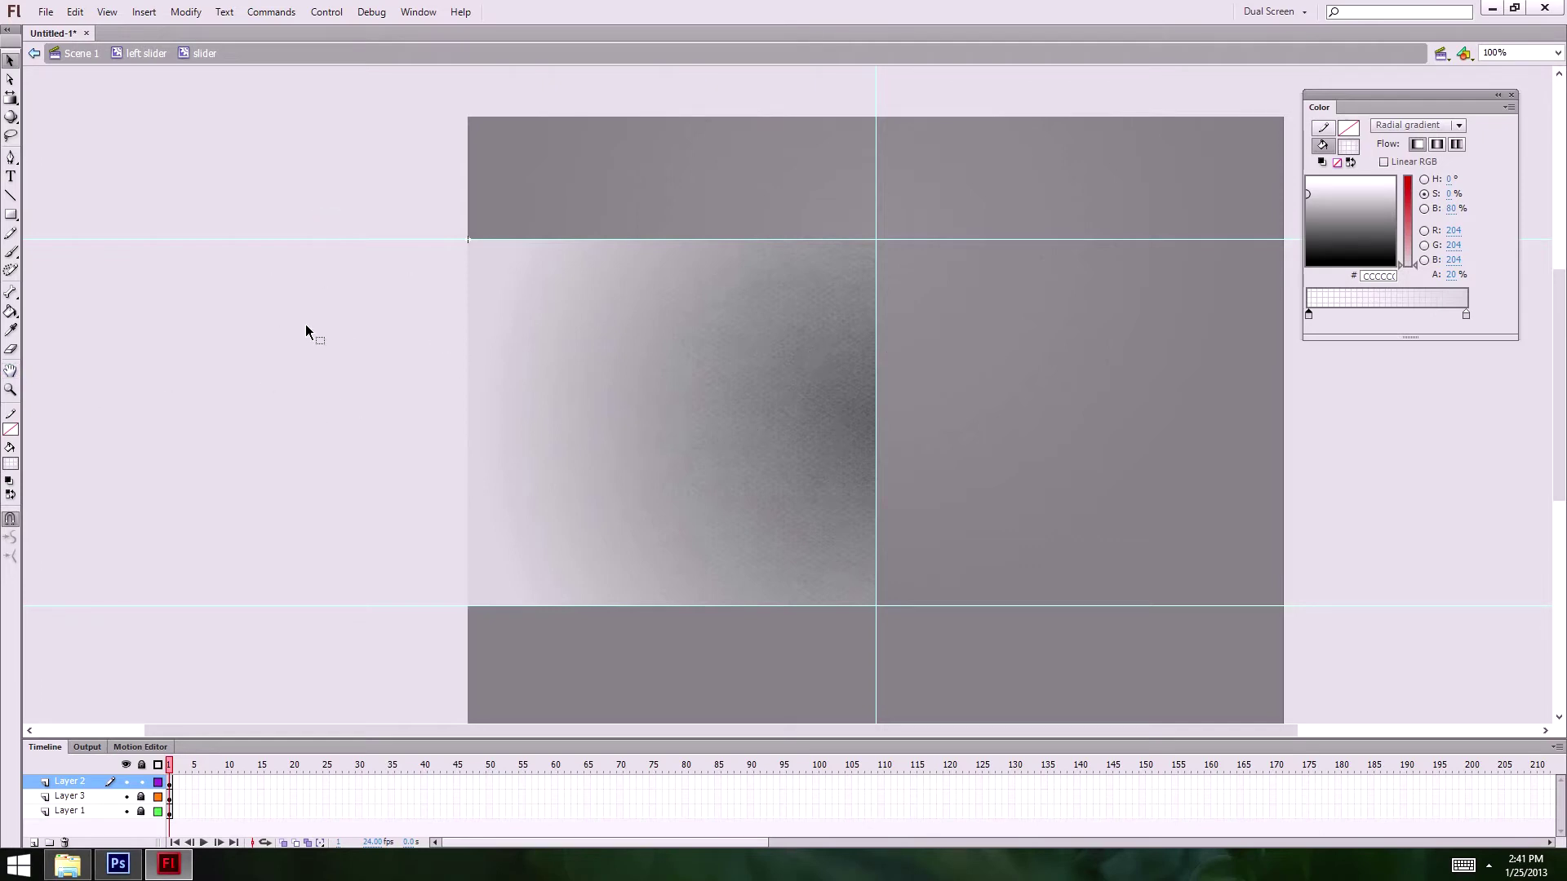
left_click(146, 53)
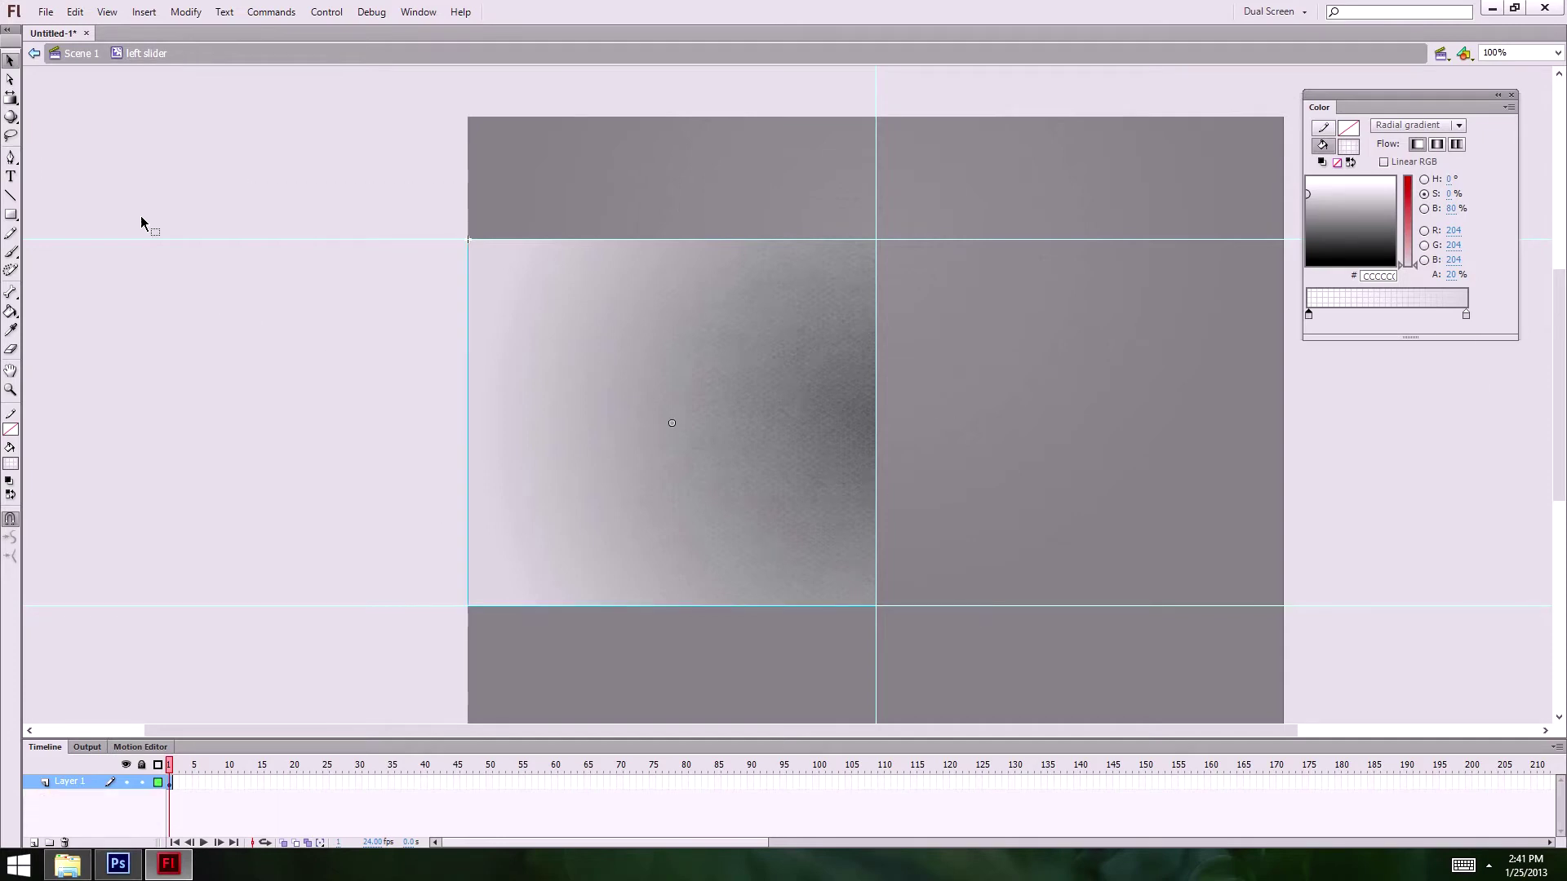
left_click(92, 53)
left_click(326, 359)
left_click(914, 466)
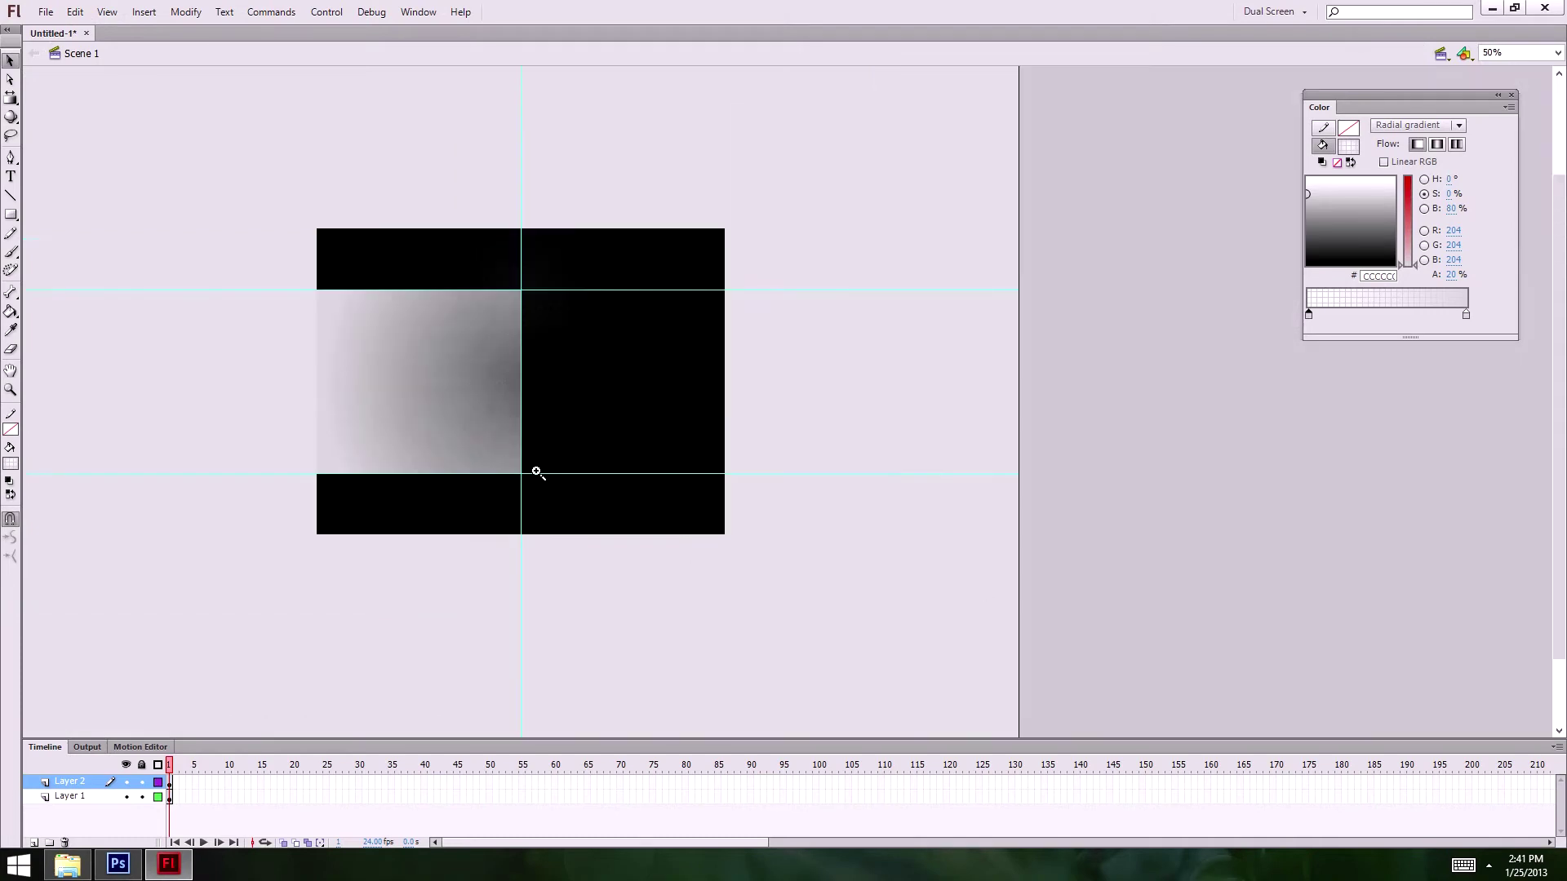
left_click(536, 471)
left_click_drag(930, 413, 927, 521)
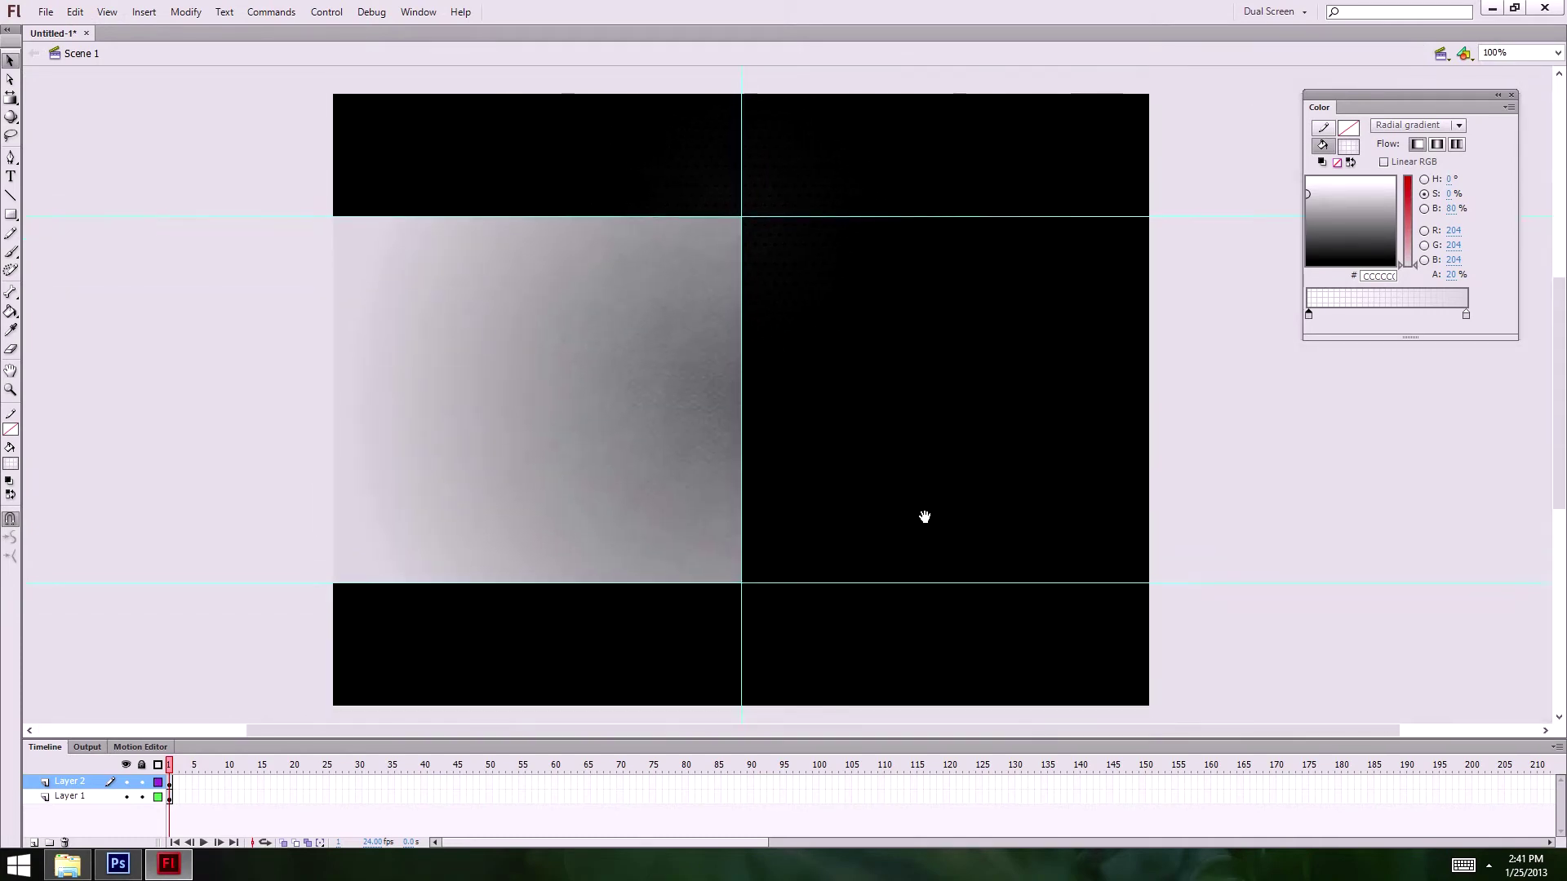
key("ctrl+semicolon")
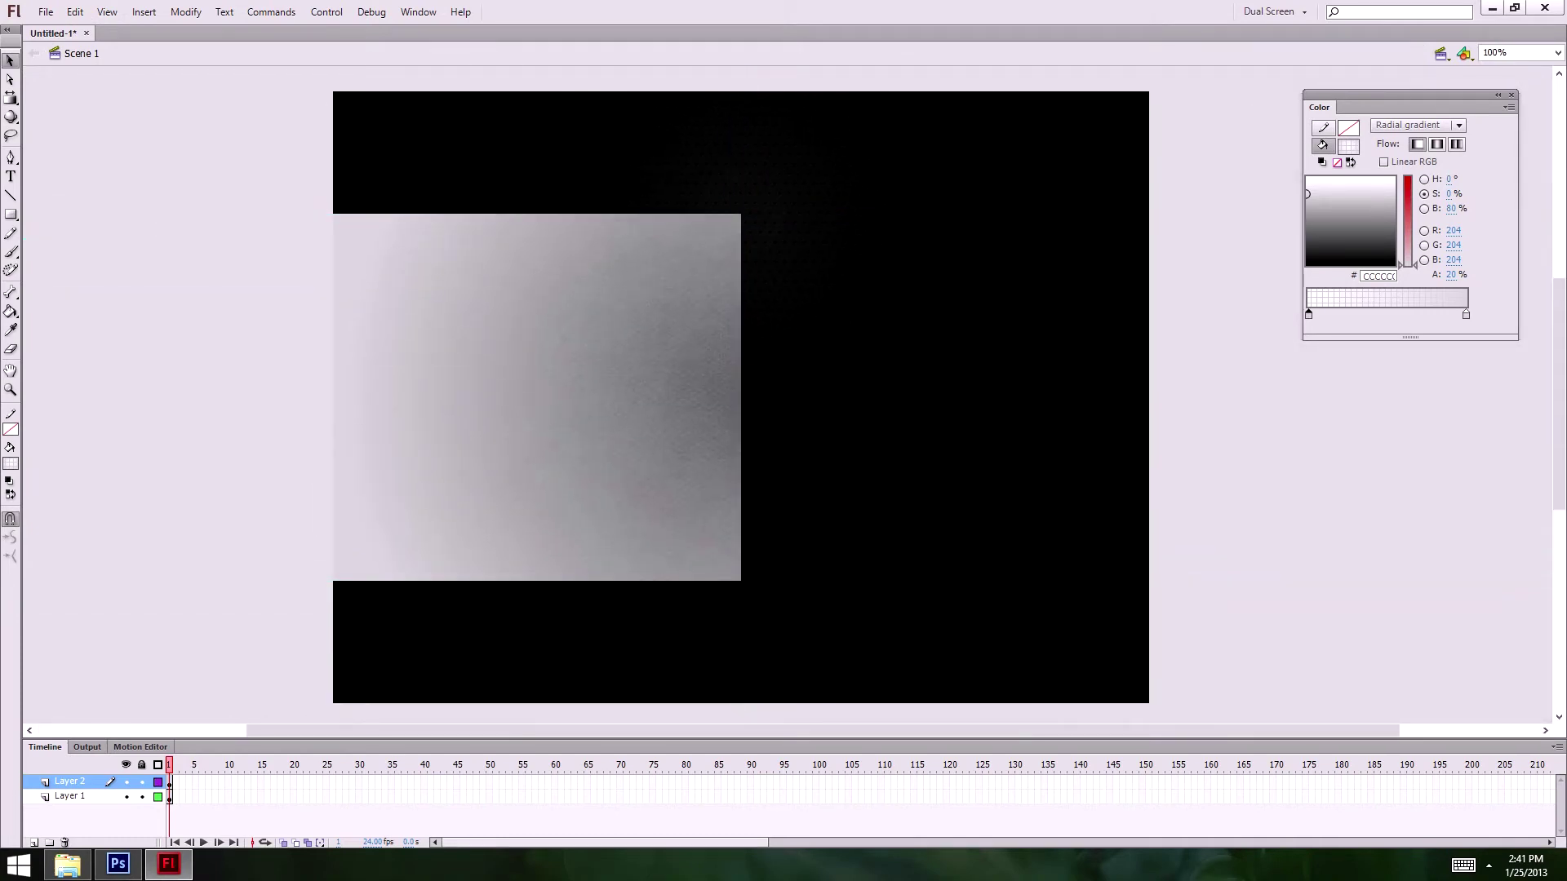
- Switch to Photoshop and back to Flash to compare the slider's gradient with the reference layout
left_click(117, 863)
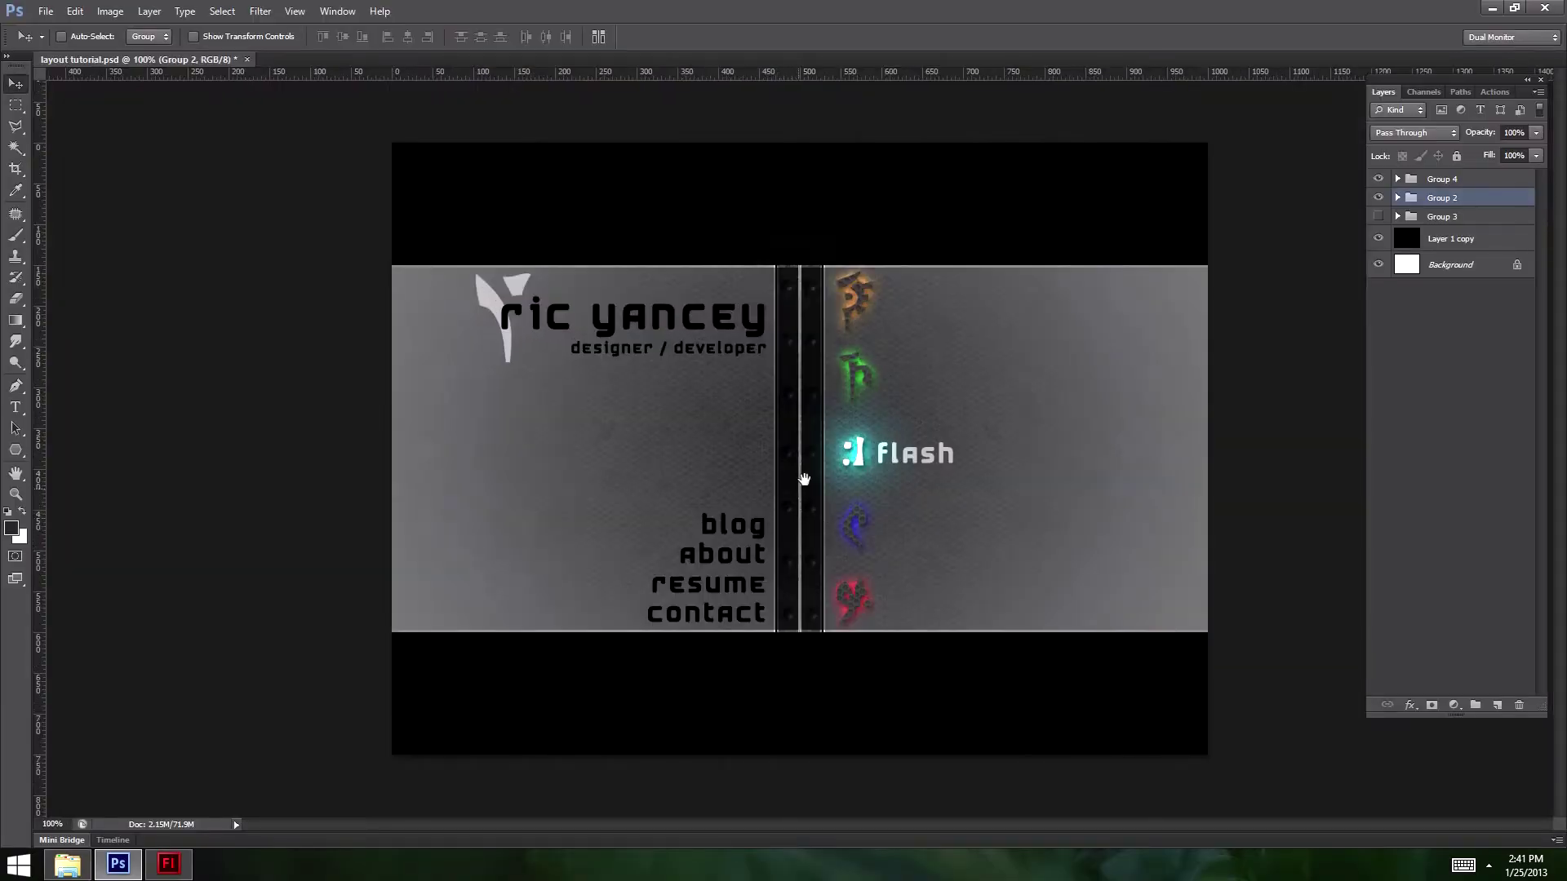
left_click(168, 863)
left_click(117, 863)
left_click(184, 868)
left_click(686, 357)
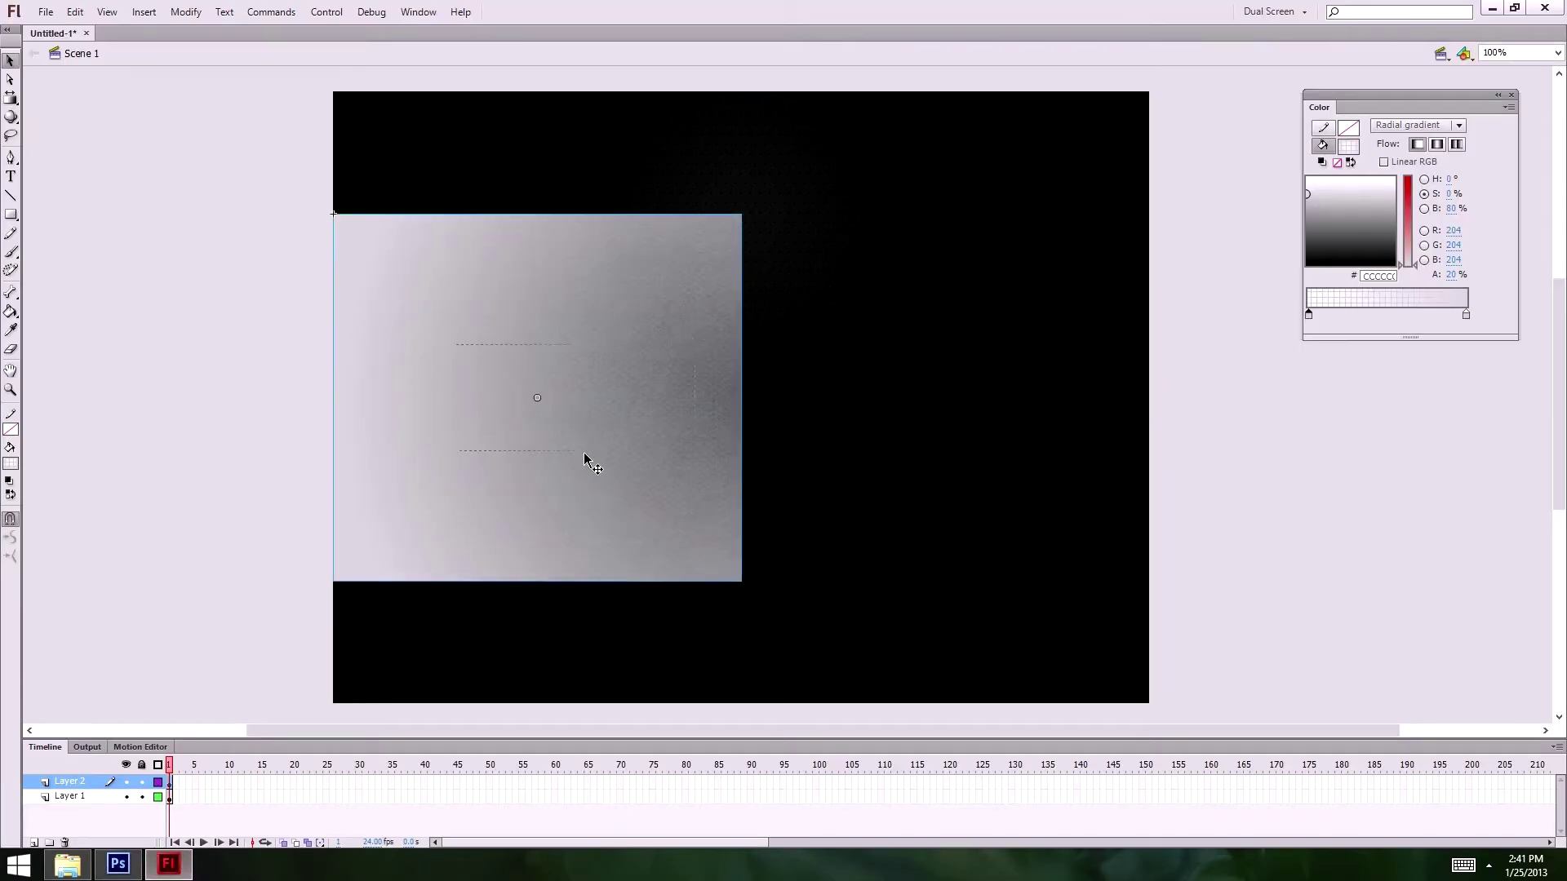
- Open the slider clip nested inside left slider for editing and select its gradient rectangle on Layer 2
double_click(586, 457)
double_click(644, 397)
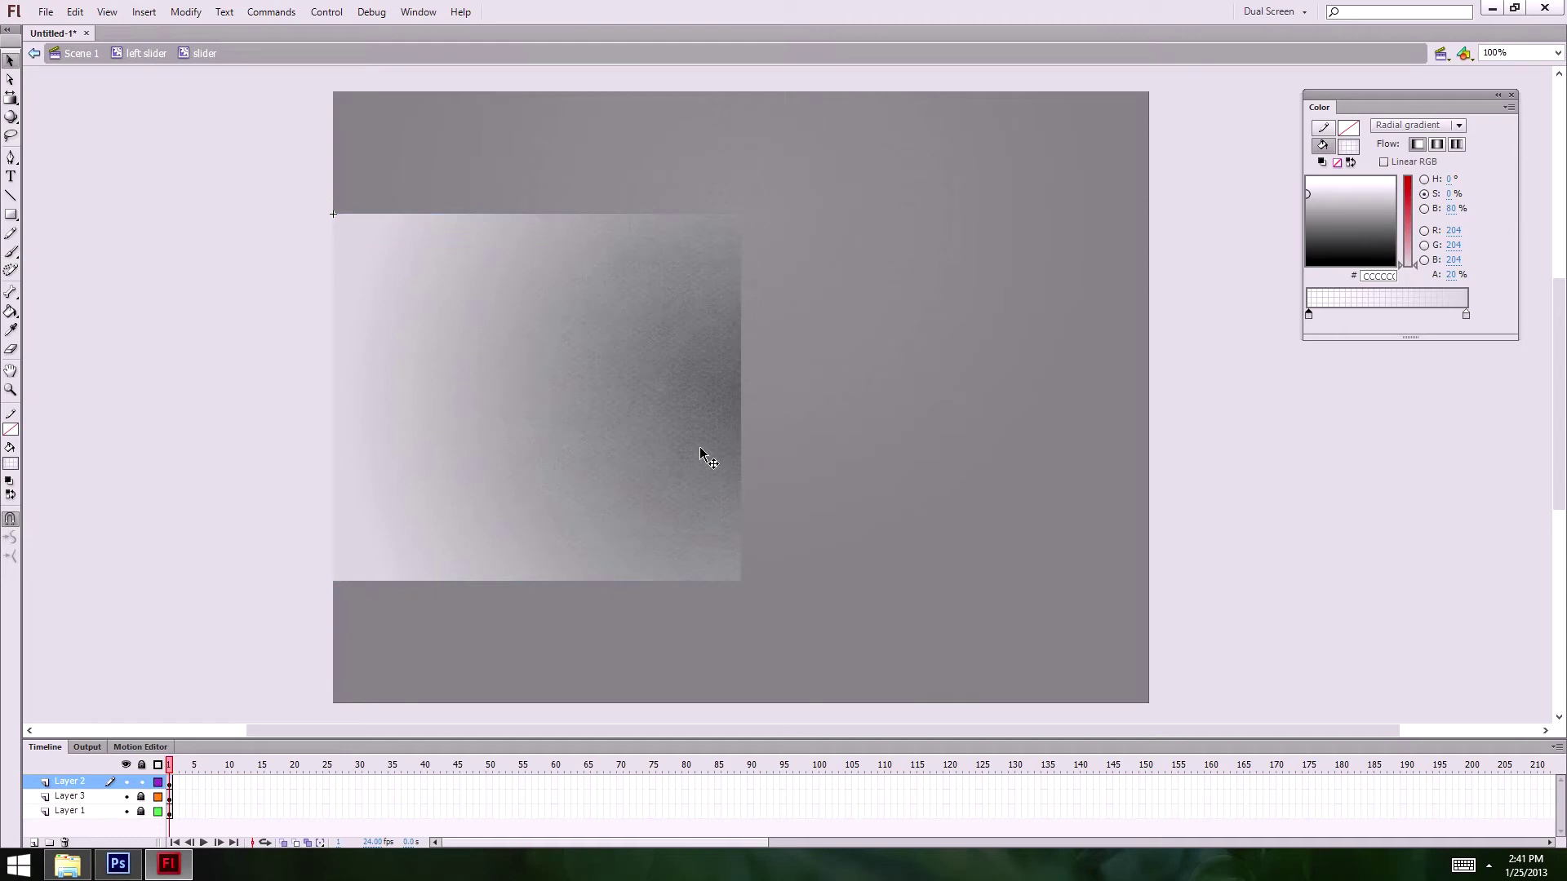
left_click(677, 372)
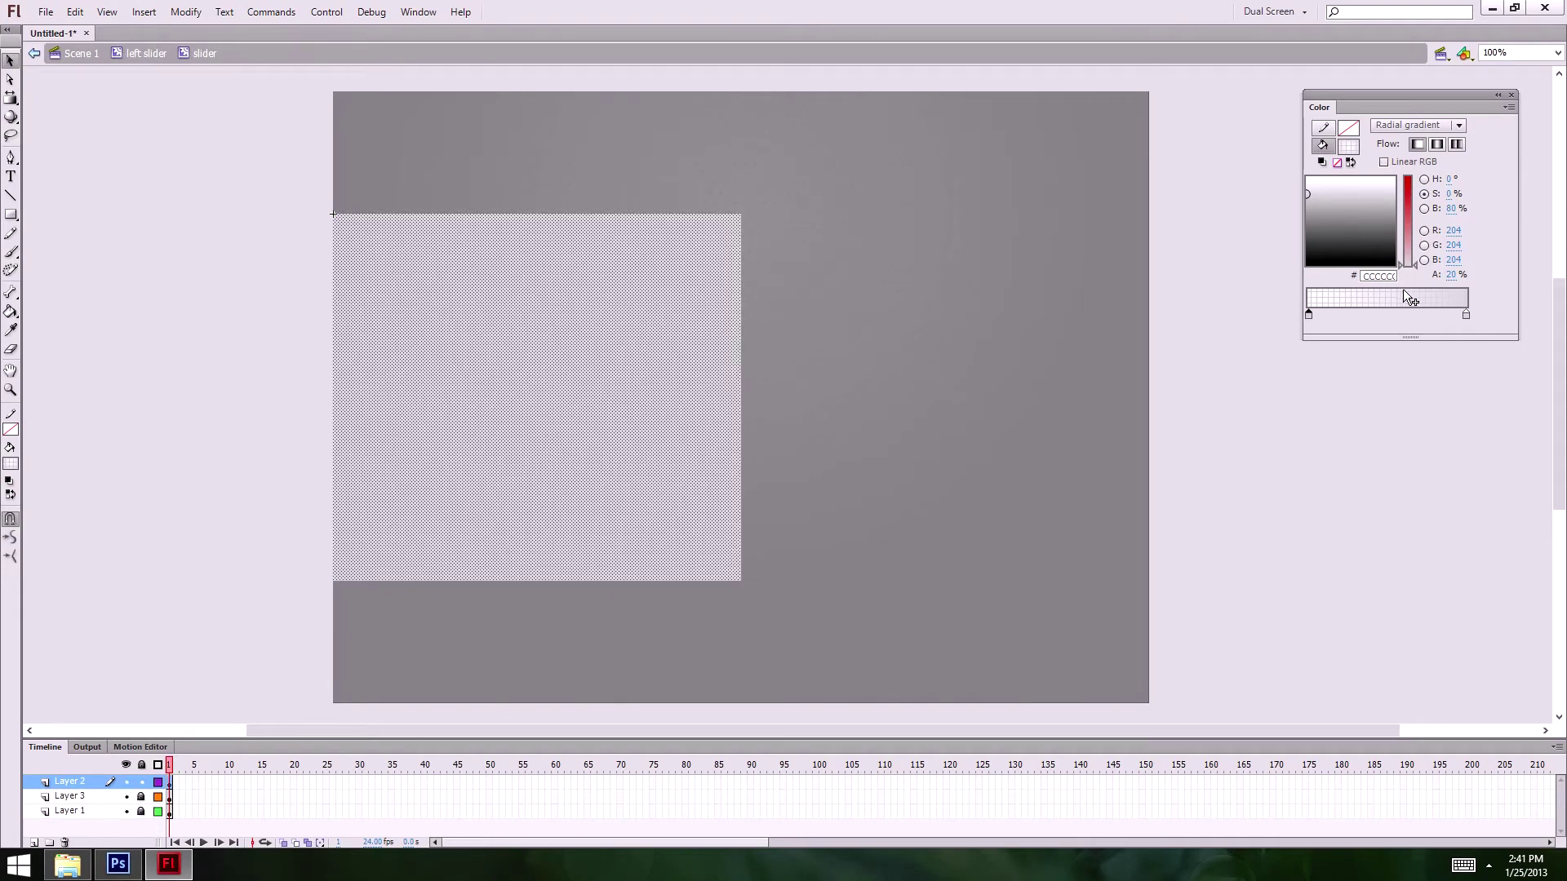
- Set the alpha of the radial gradient's inner color stop to 0%
left_click(1453, 275)
type("0")
key("Return")
left_click(217, 378)
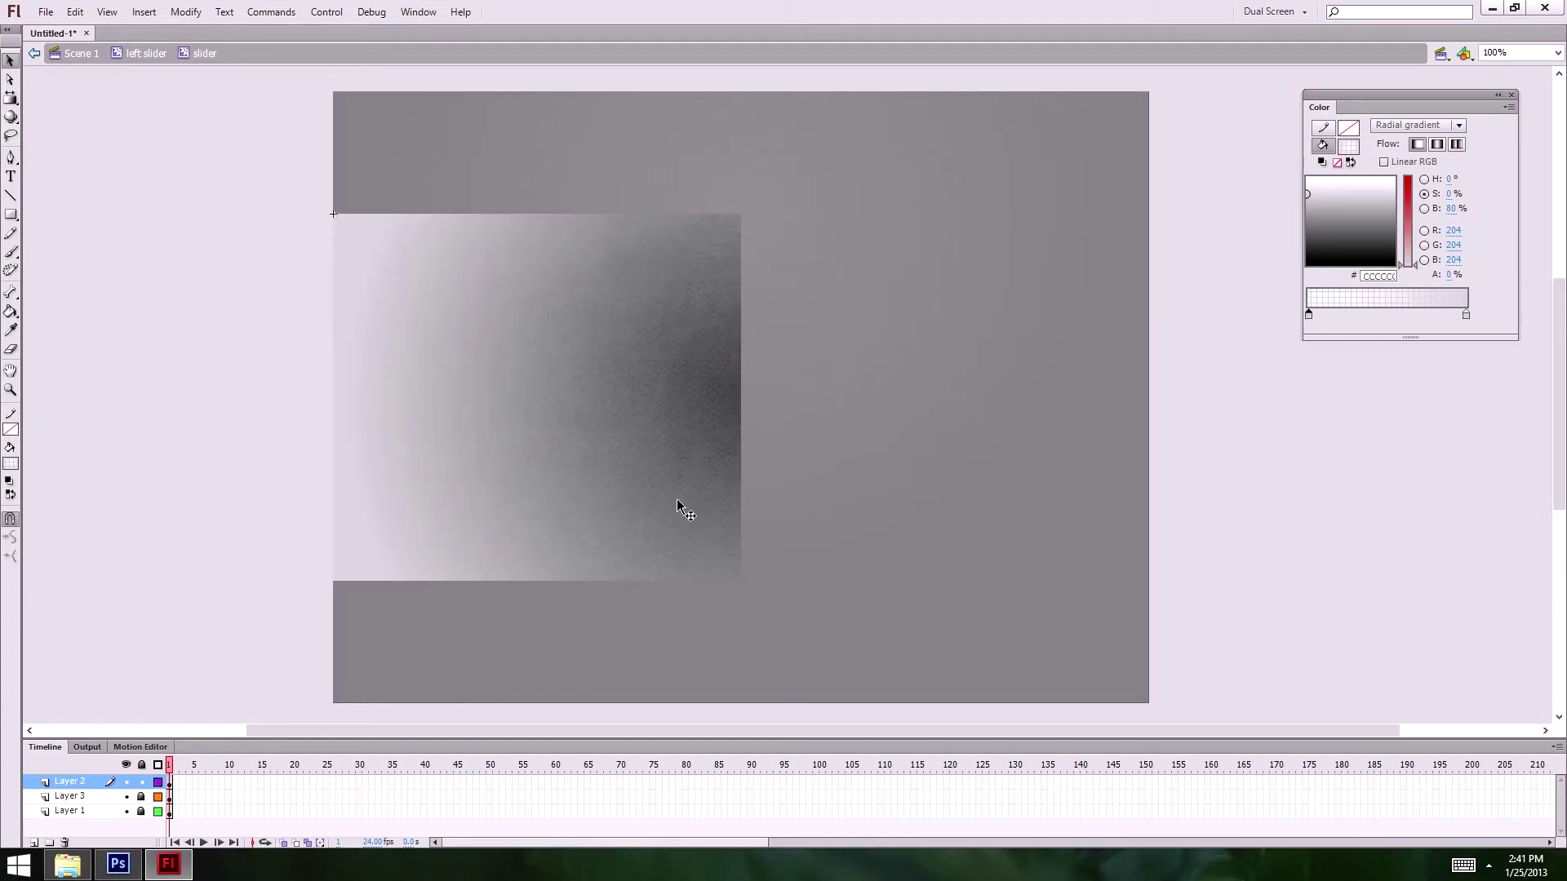
- Set the alpha of the radial gradient's inner color stop to 10%
left_click(690, 426)
left_click(1452, 275)
type("10")
key("Return")
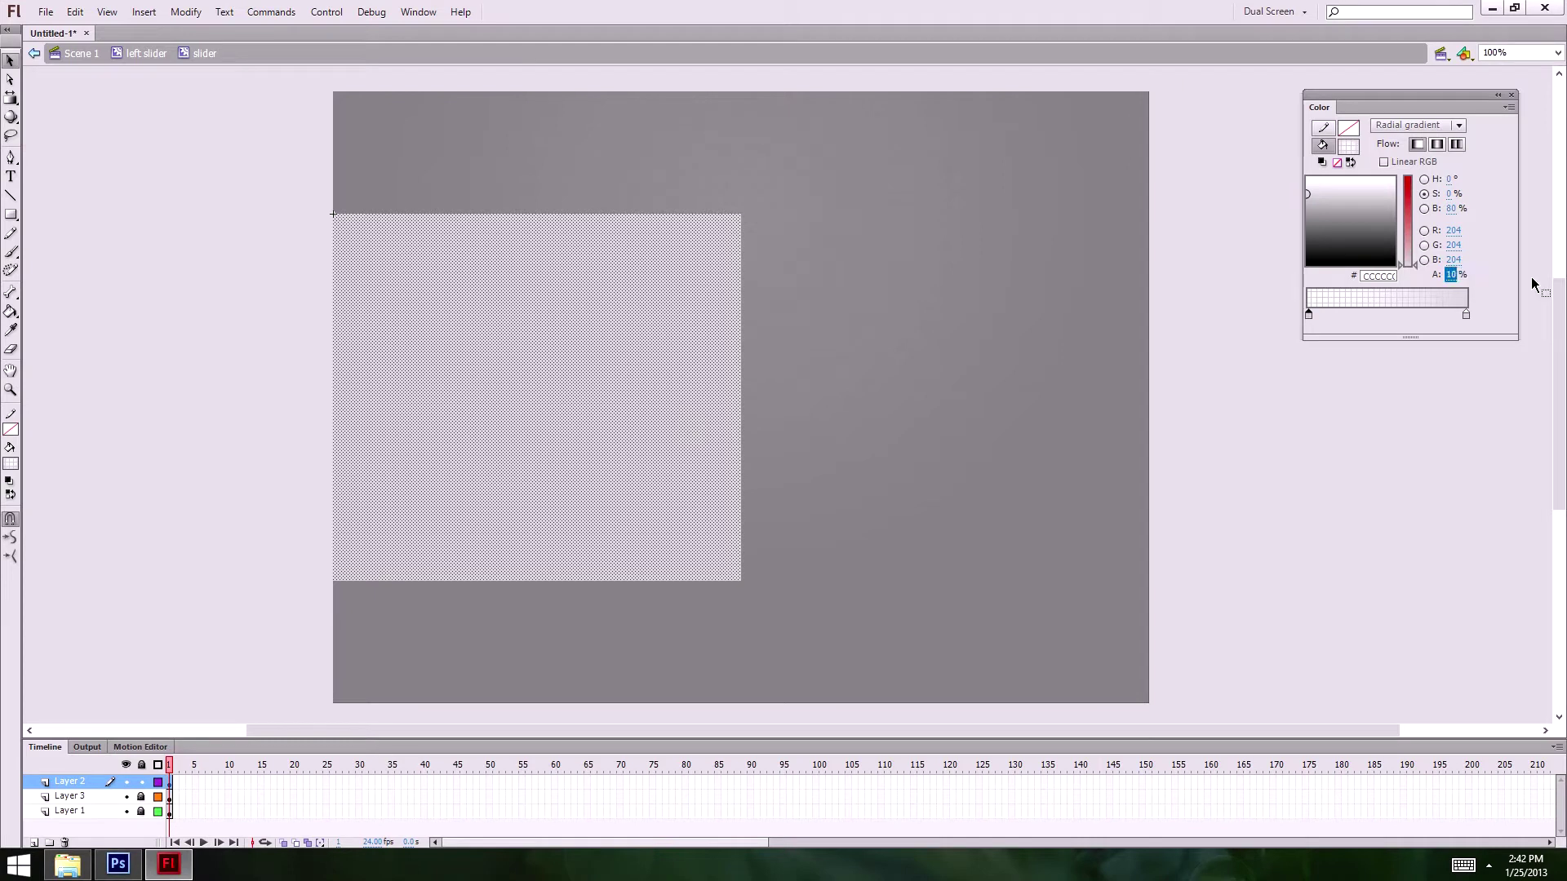
left_click(318, 387)
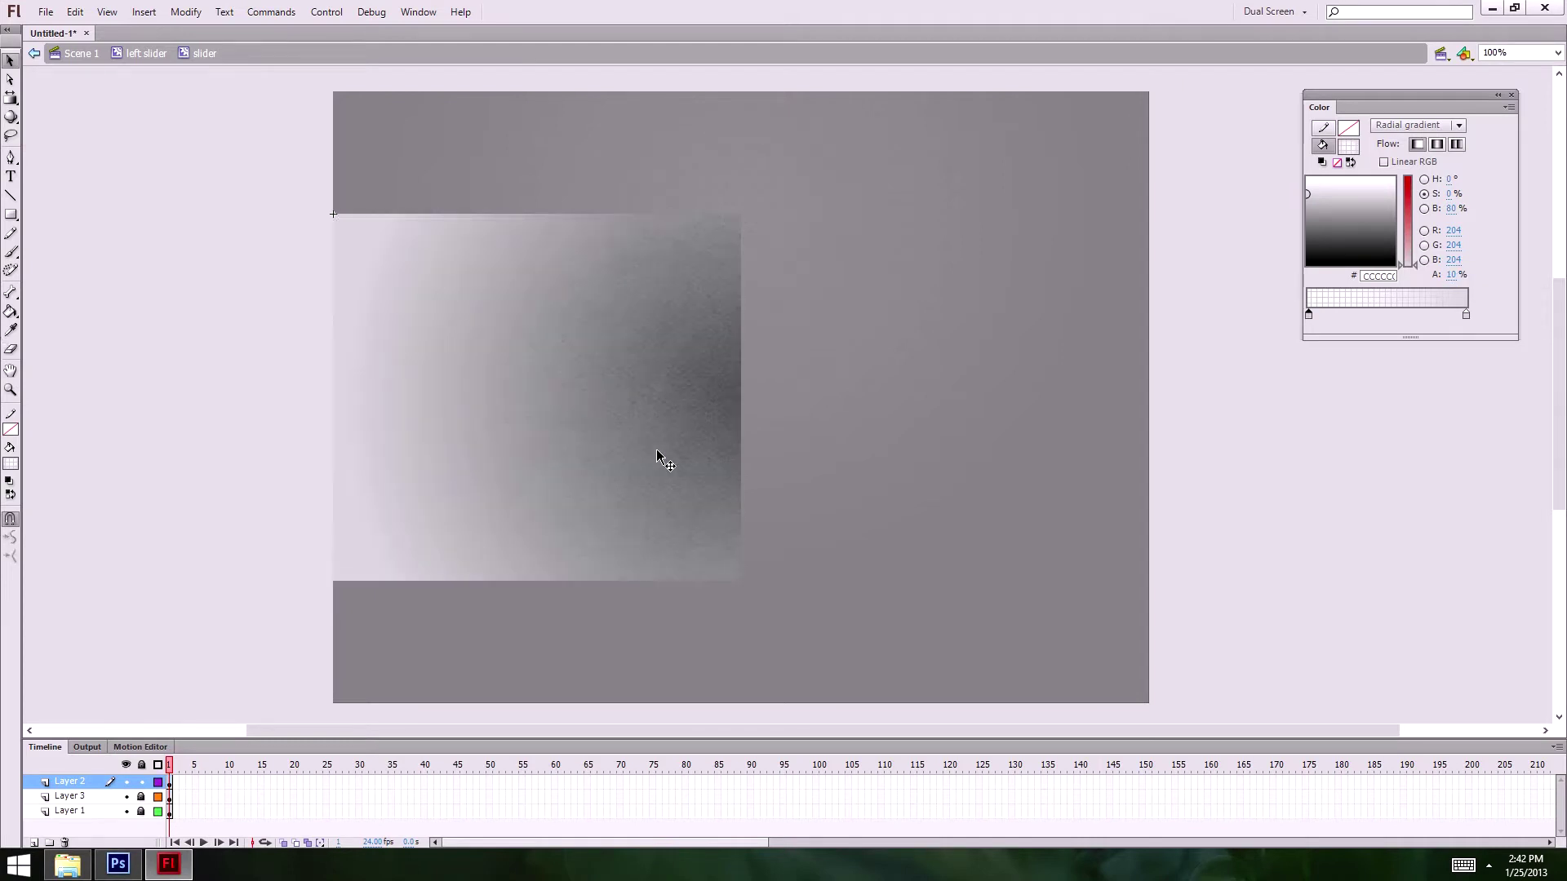
- Return to Scene 1 and compare the slider's shading with the layout in Photoshop
left_click(58, 64)
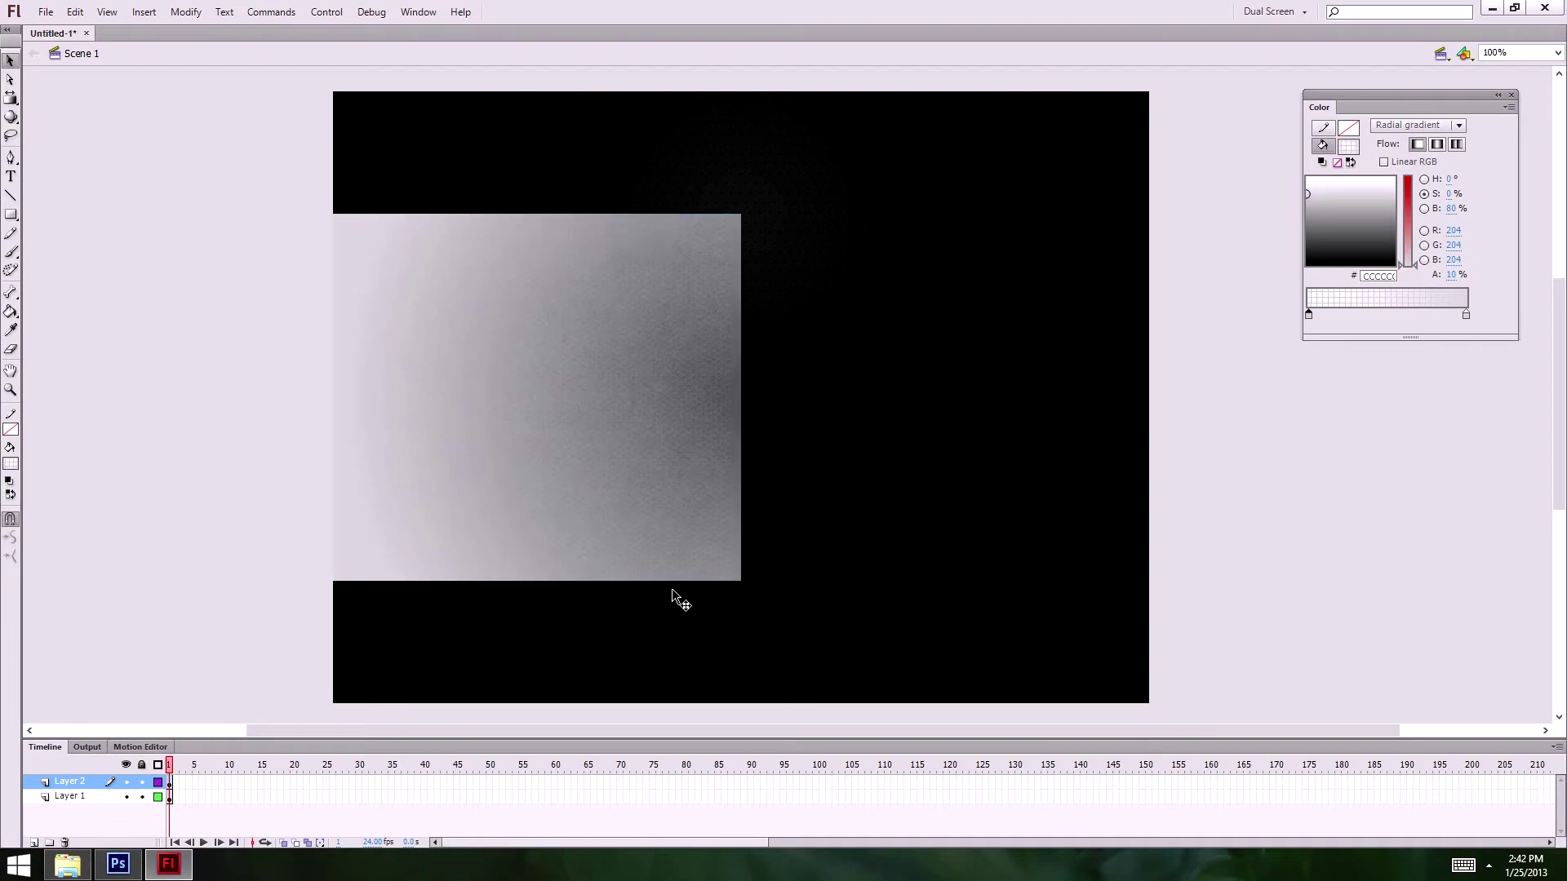
left_click(122, 866)
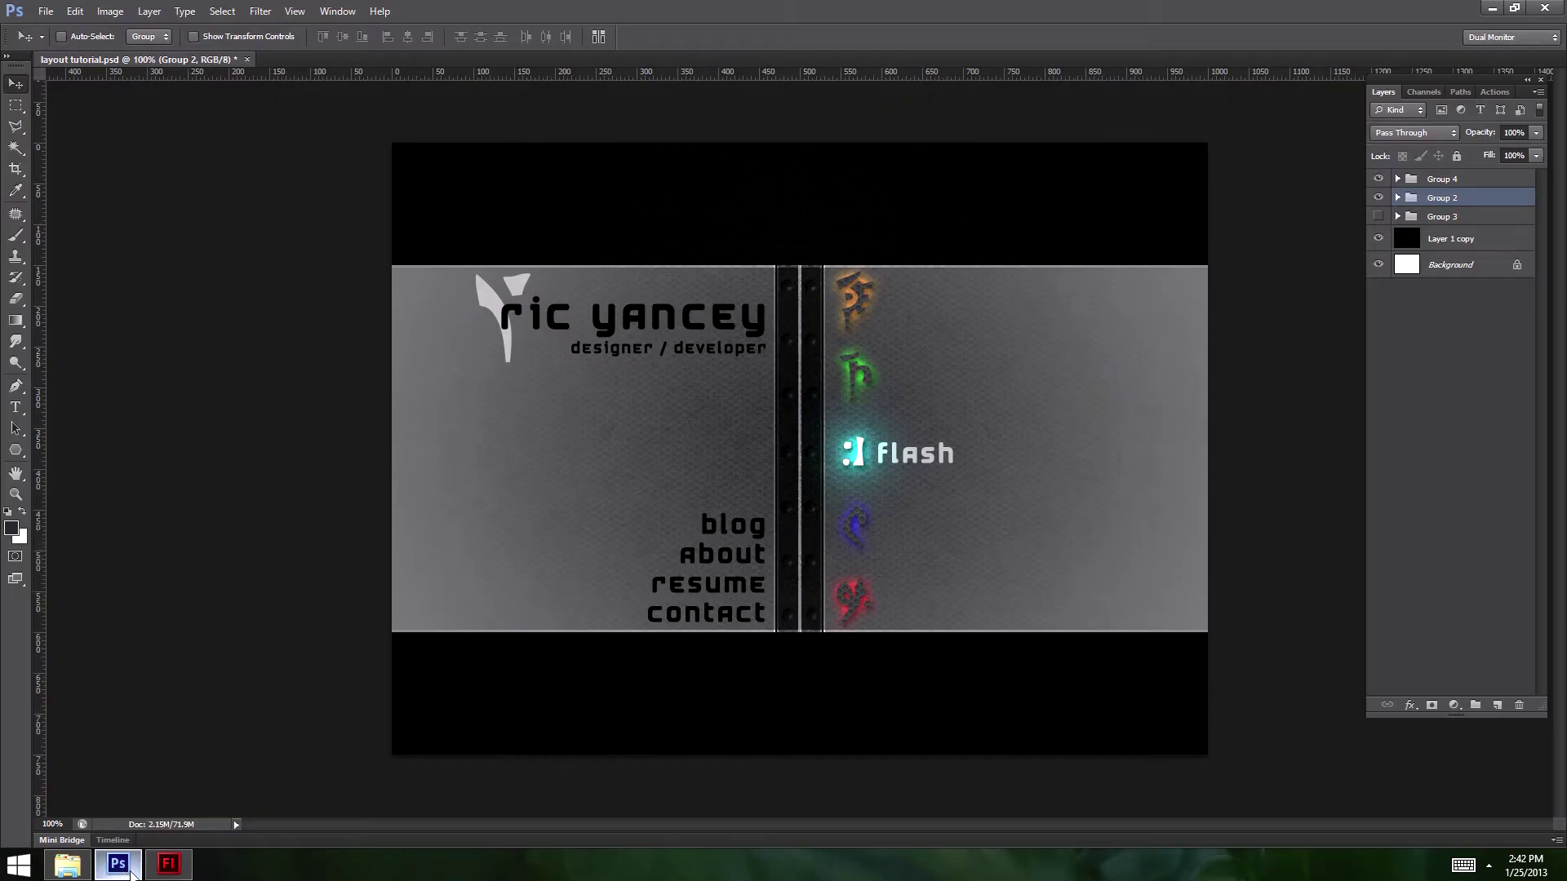
left_click(169, 863)
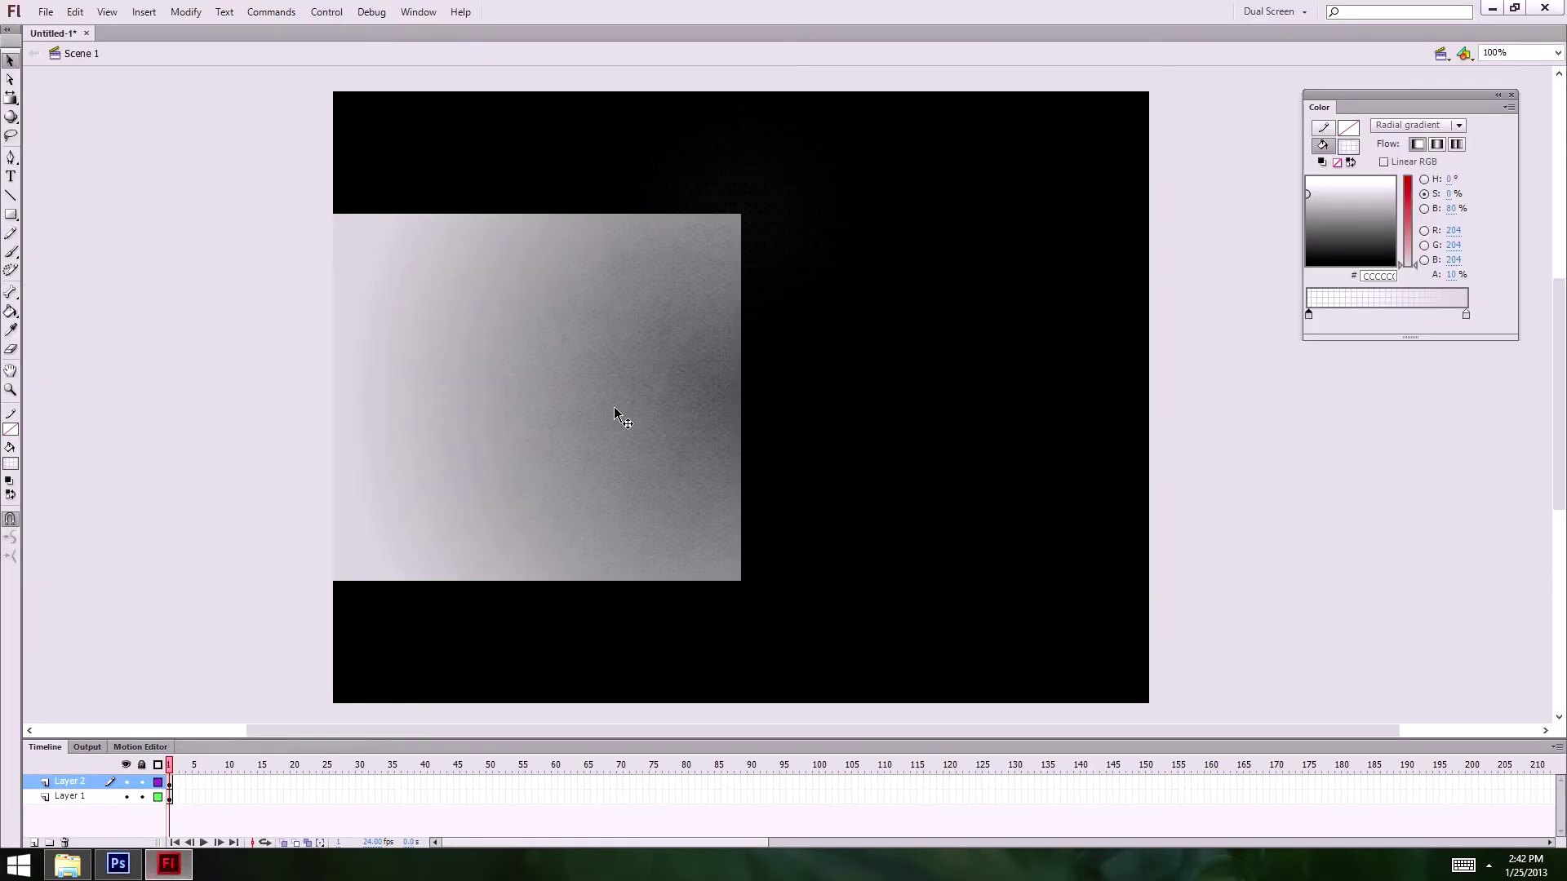
- Reopen the nested slider clip and reshape its Layer 2 radial gradient into a tall ellipse about as wide as the stage with Gradient Transform
double_click(658, 415)
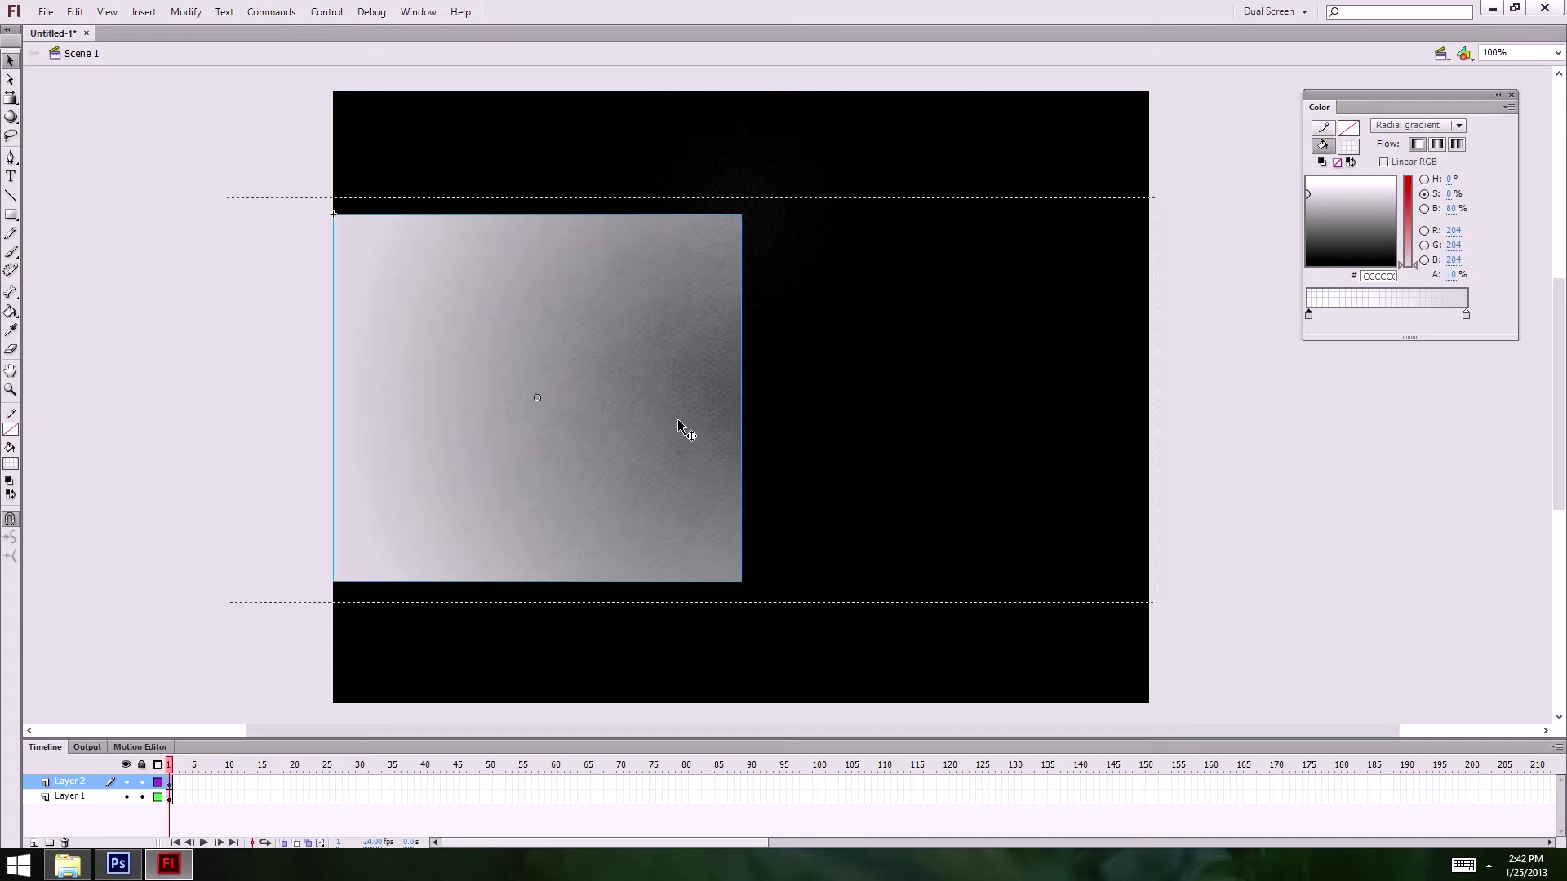
left_click(652, 413)
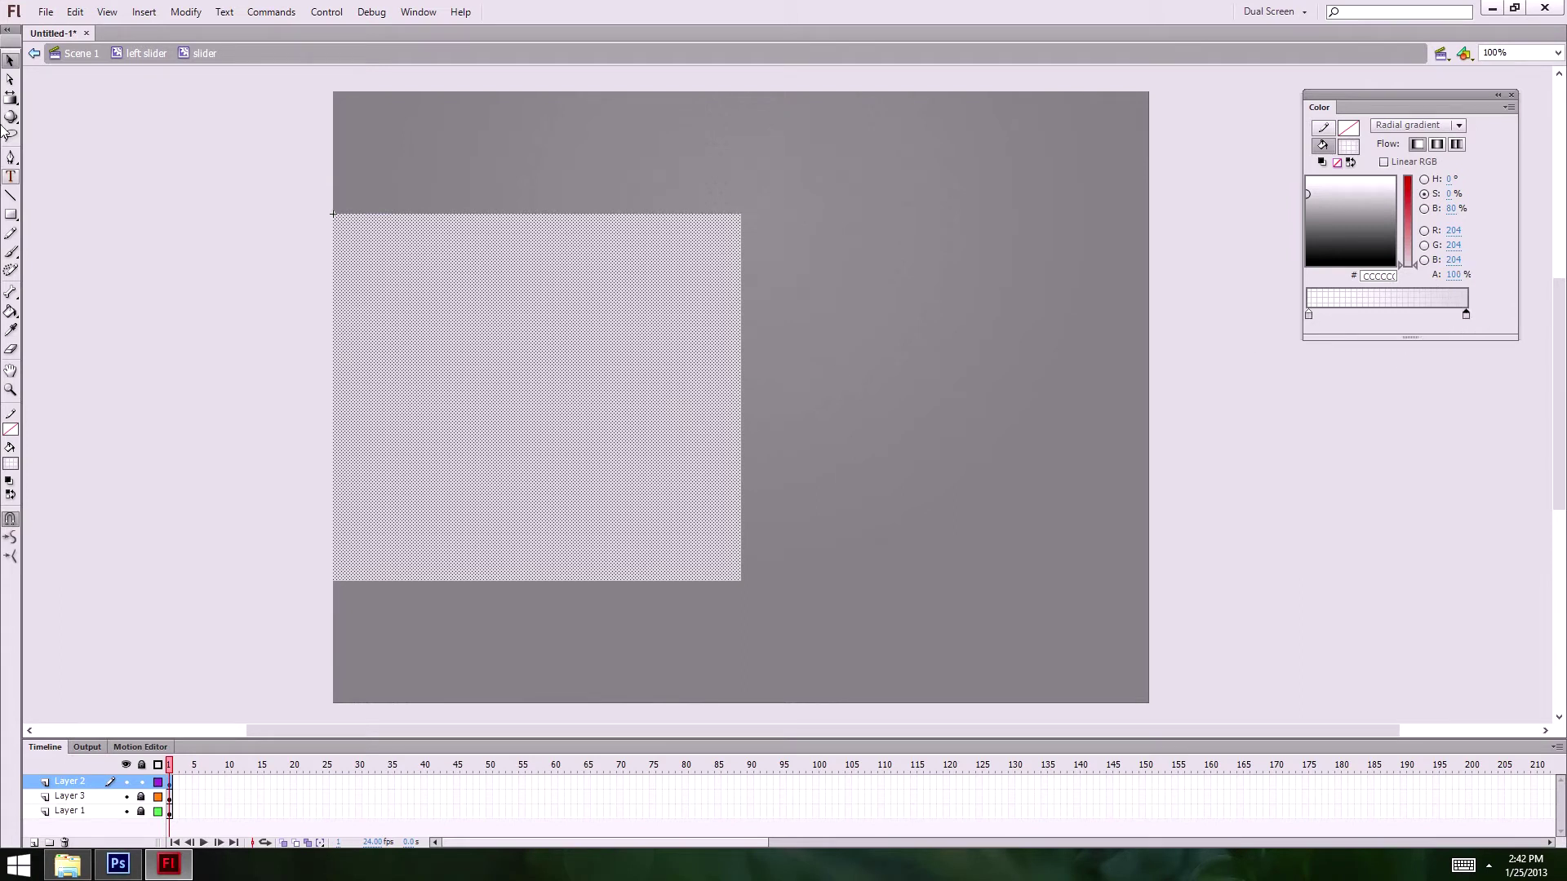
left_click(10, 98)
left_click(461, 347)
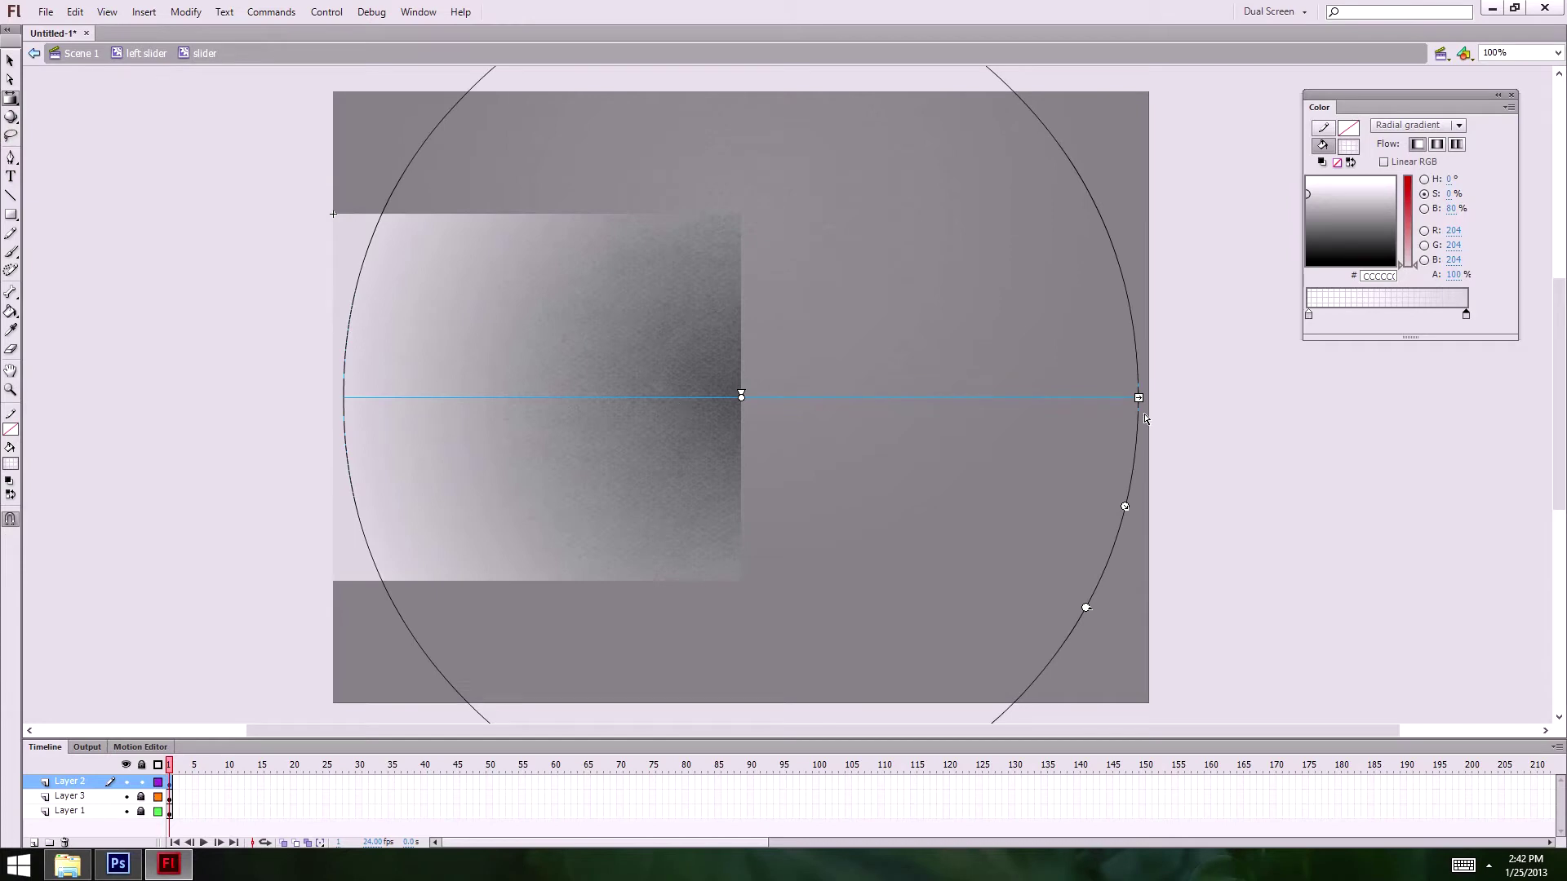
left_click_drag(1138, 397, 1035, 397)
left_click_drag(1022, 510, 1128, 546)
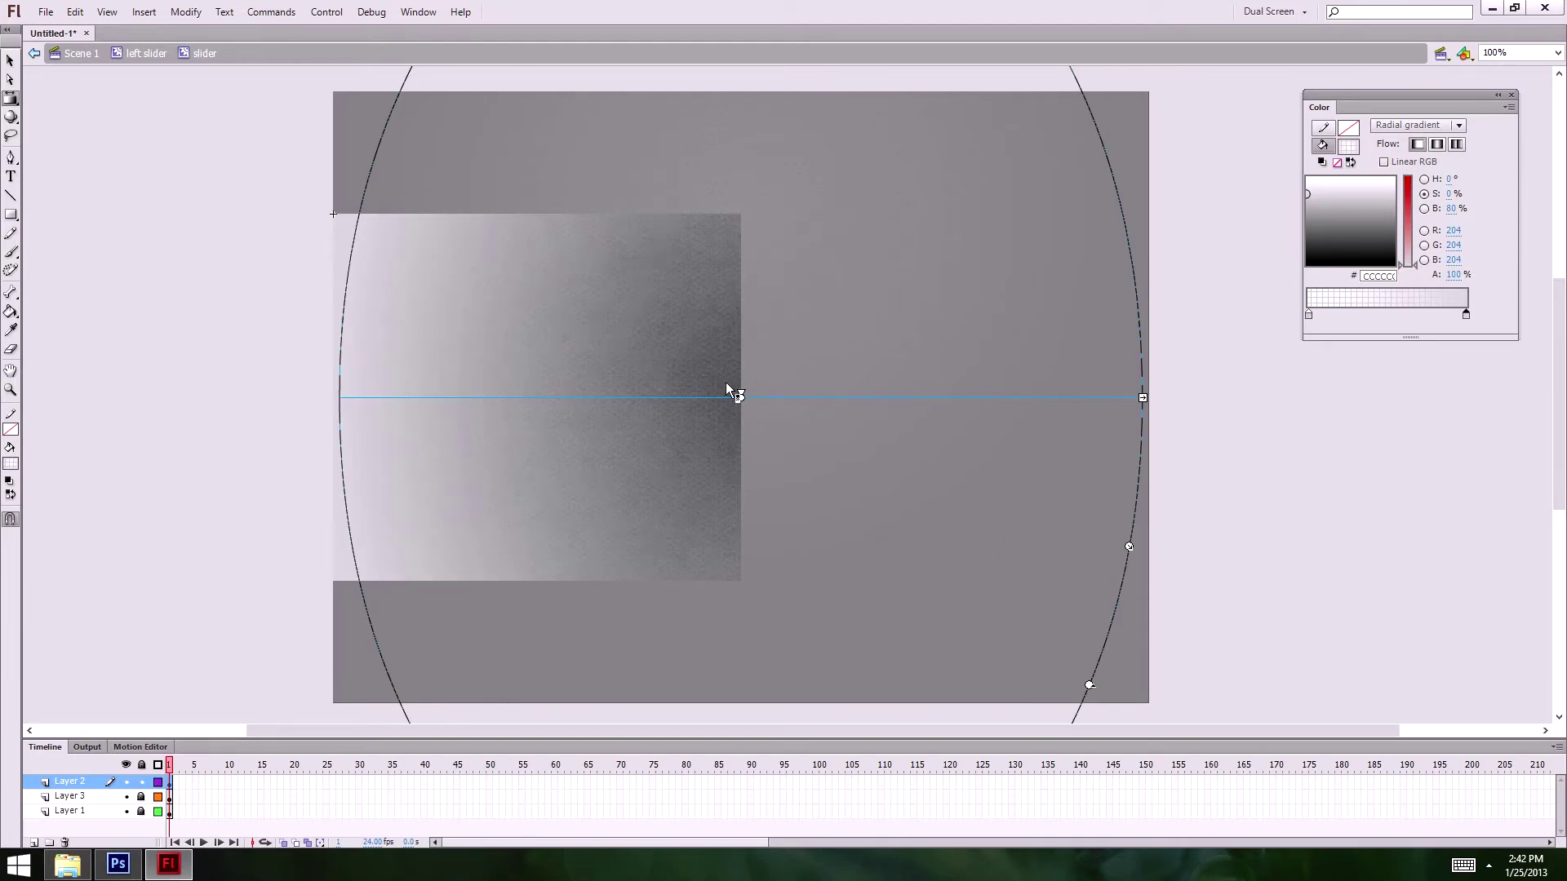
left_click(210, 418)
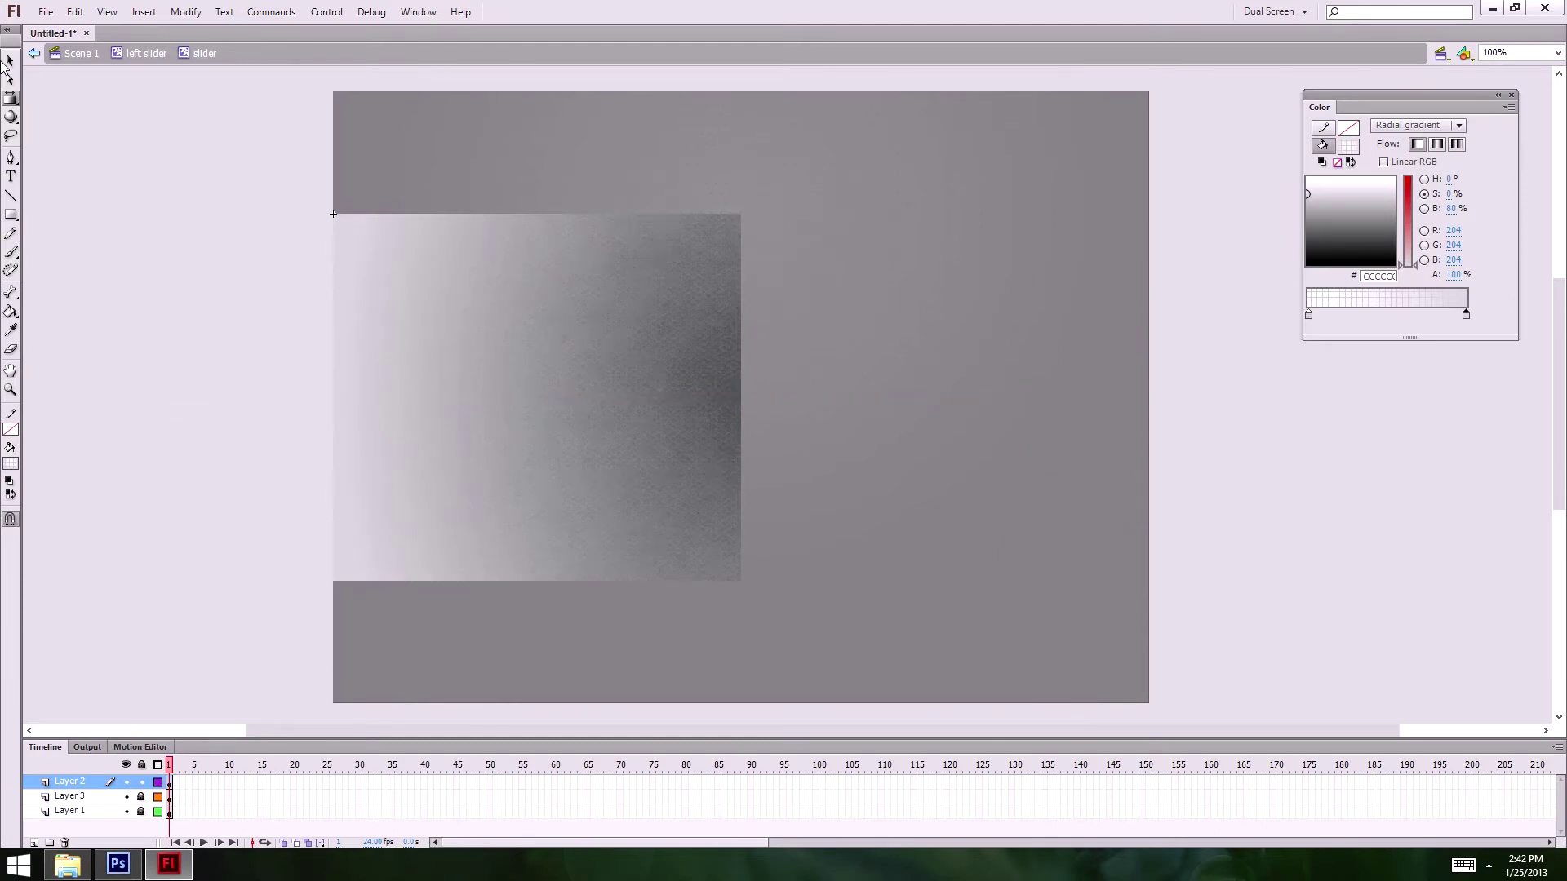
- Return to the Selection tool and check the reshaped gradient against the Photoshop layout
left_click(8, 61)
left_click(117, 863)
left_click(168, 863)
- Lock Layer 2 of the slider clip and go back up to the left slider clip
left_click(141, 783)
left_click(149, 56)
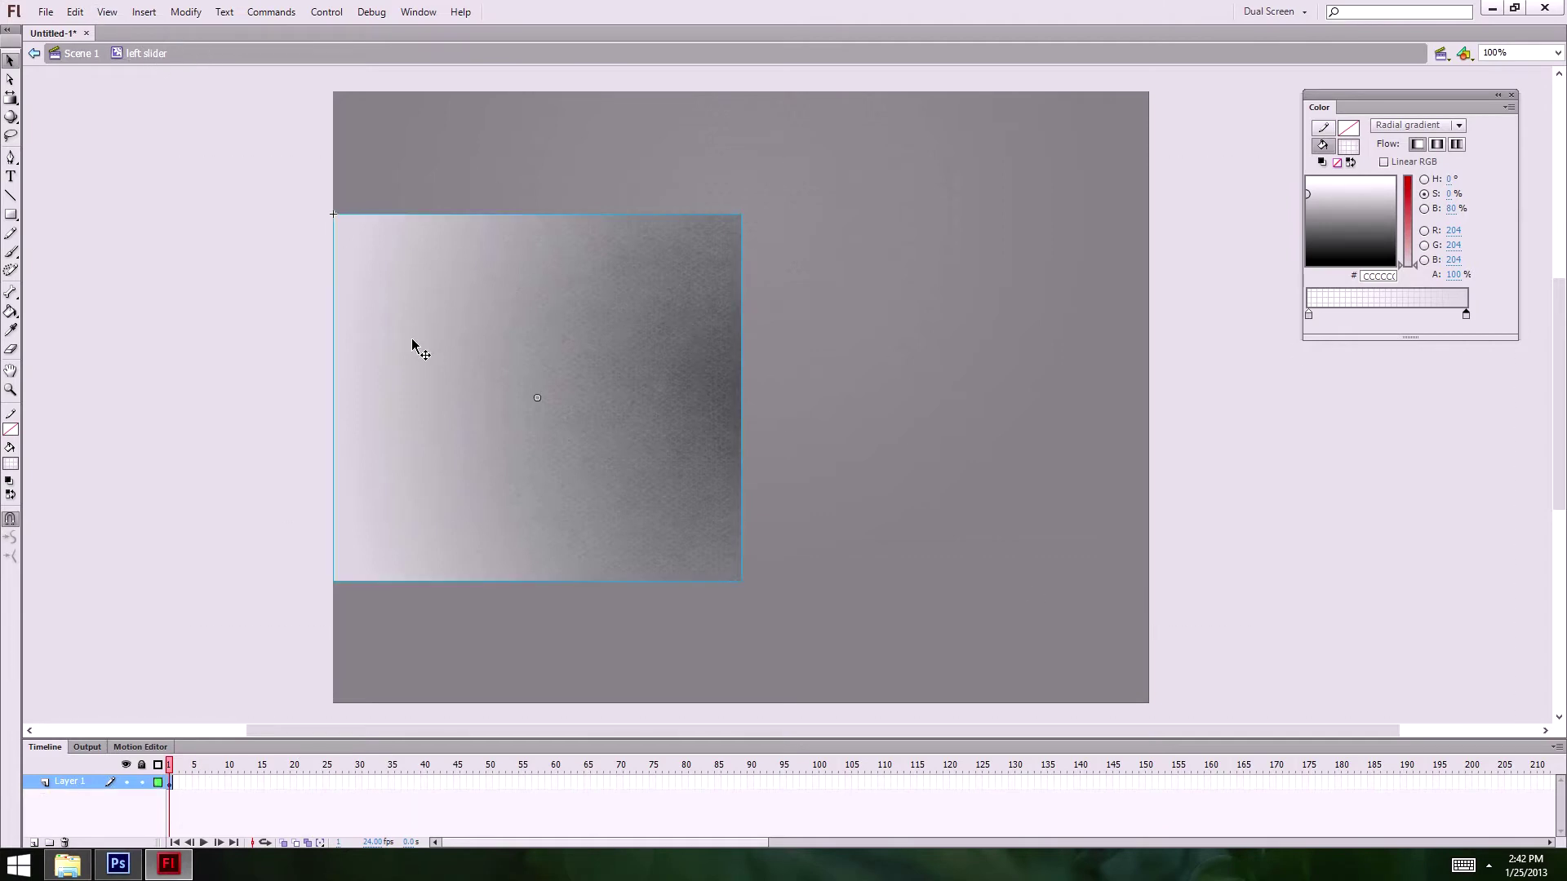
- Add two new layers above Layer 1 in the left slider clip and make Layer 2 active
left_click(34, 843)
left_click(33, 842)
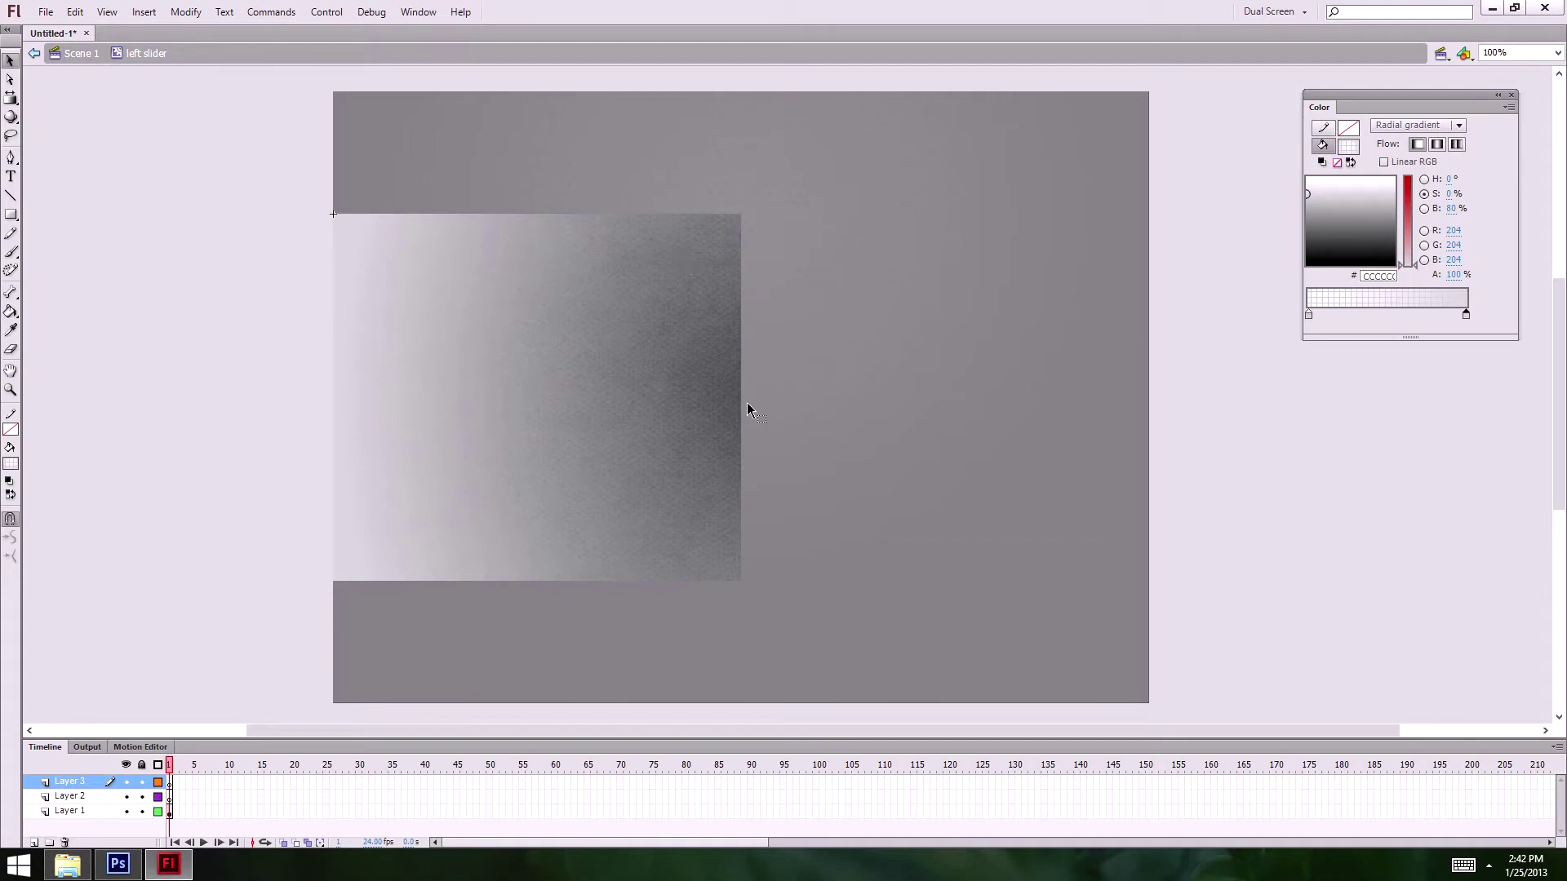
left_click(75, 796)
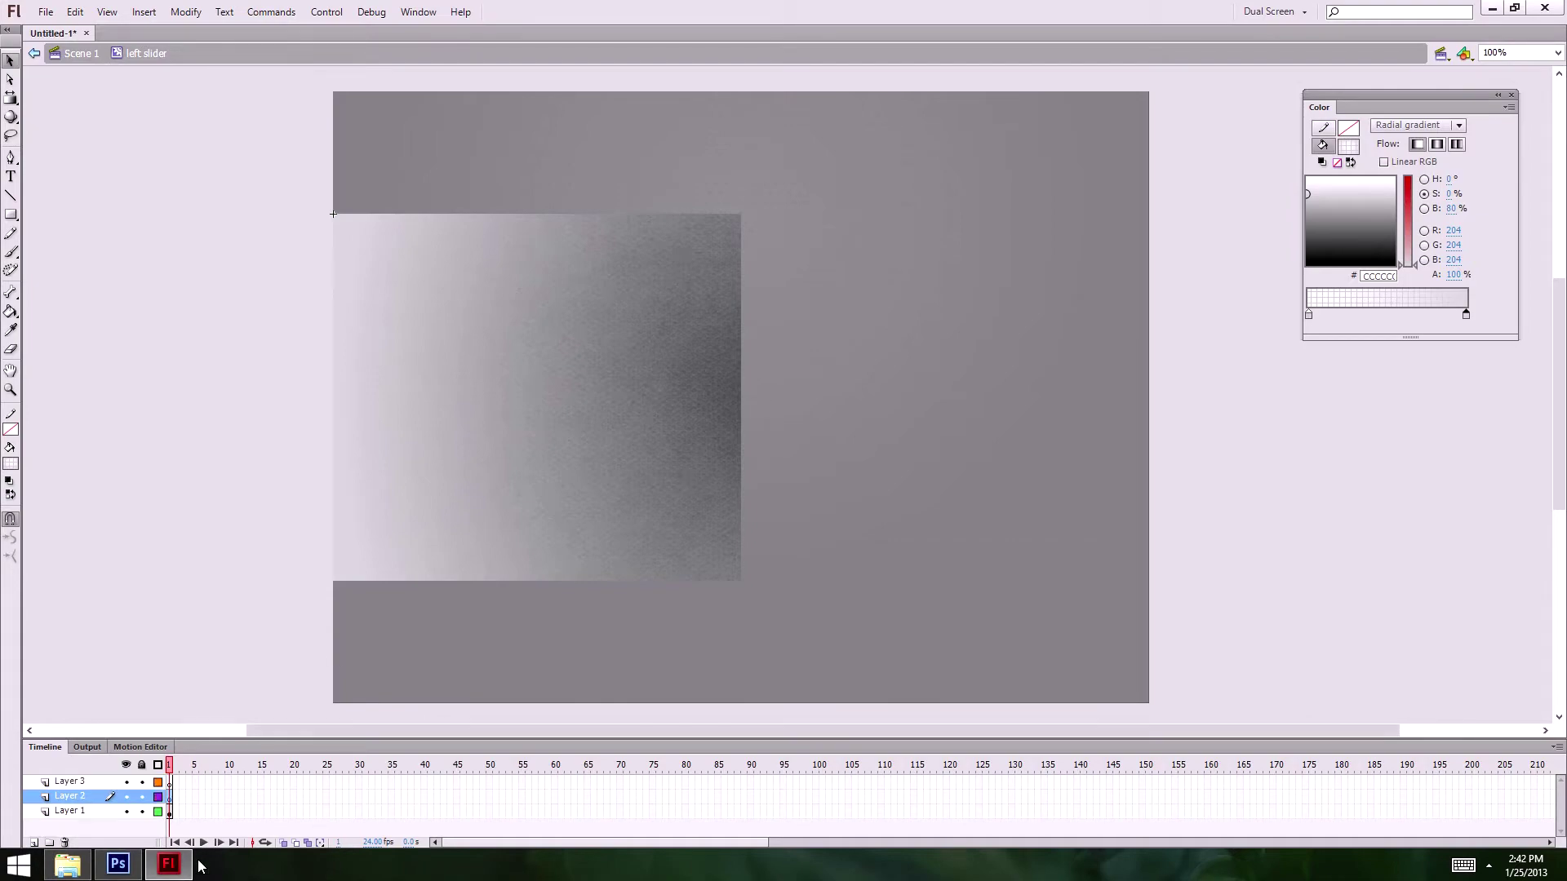
- Check the center bar in the Photoshop layout, then choose the Rectangle tool with a solid #CCCCCC fill in Flash
left_click(117, 863)
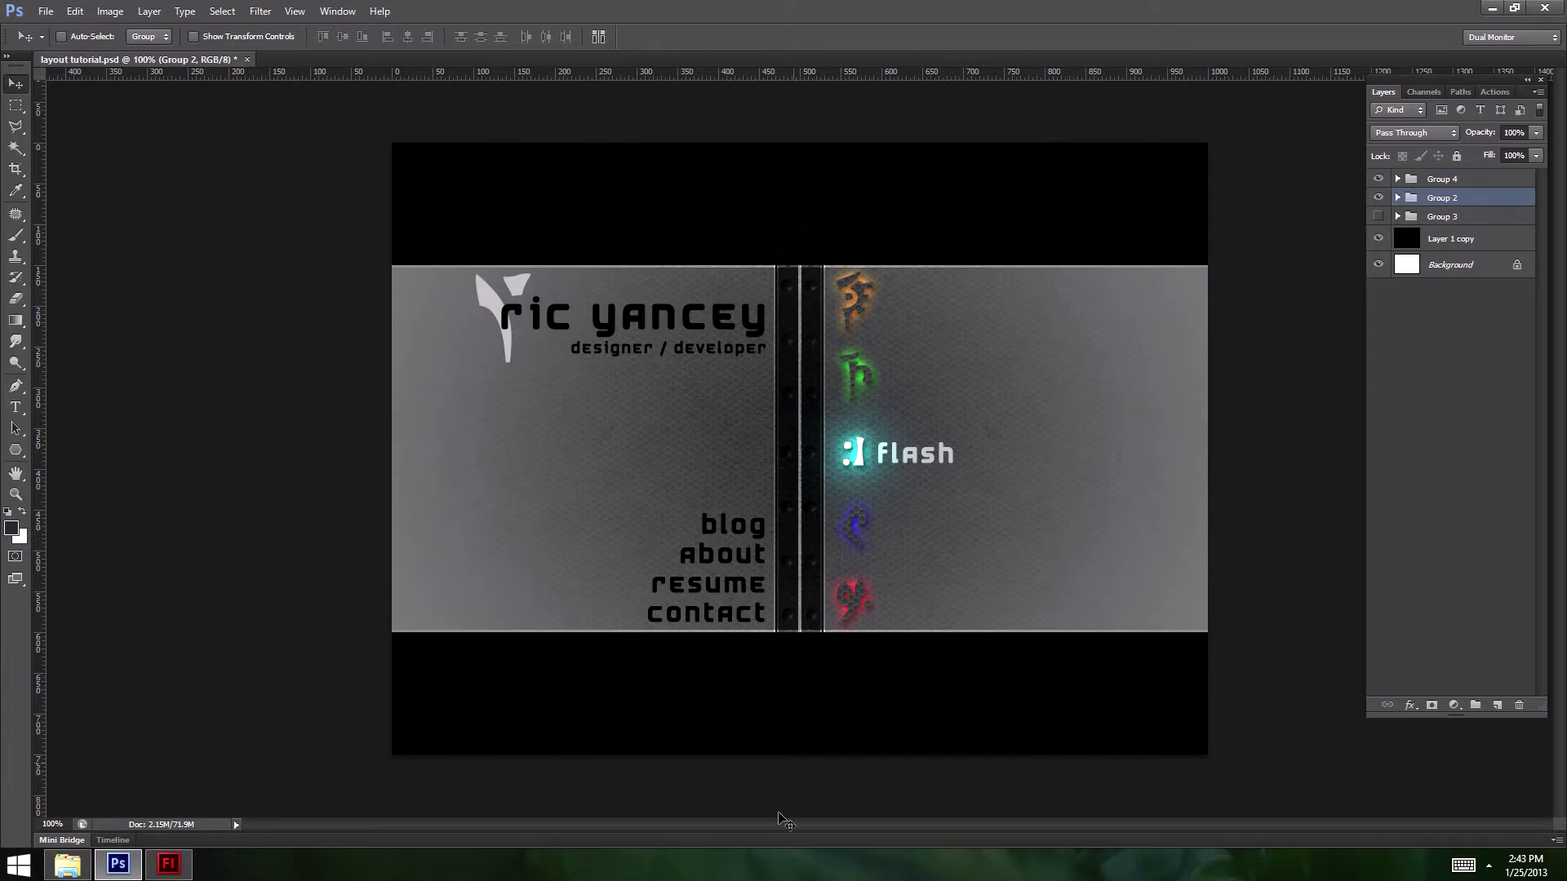
left_click(169, 863)
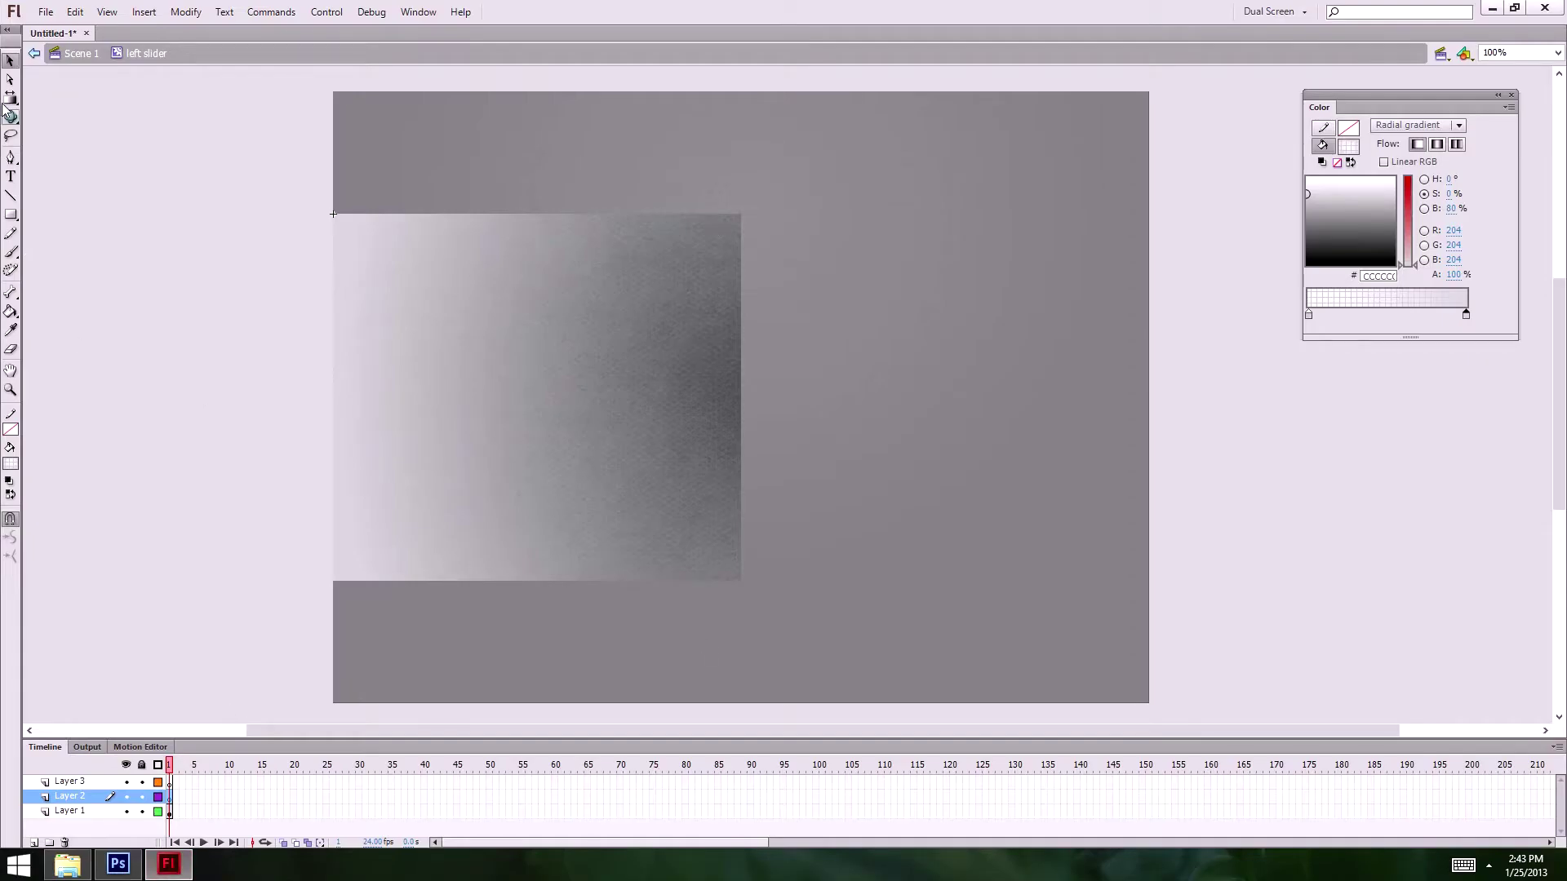
left_click(11, 213)
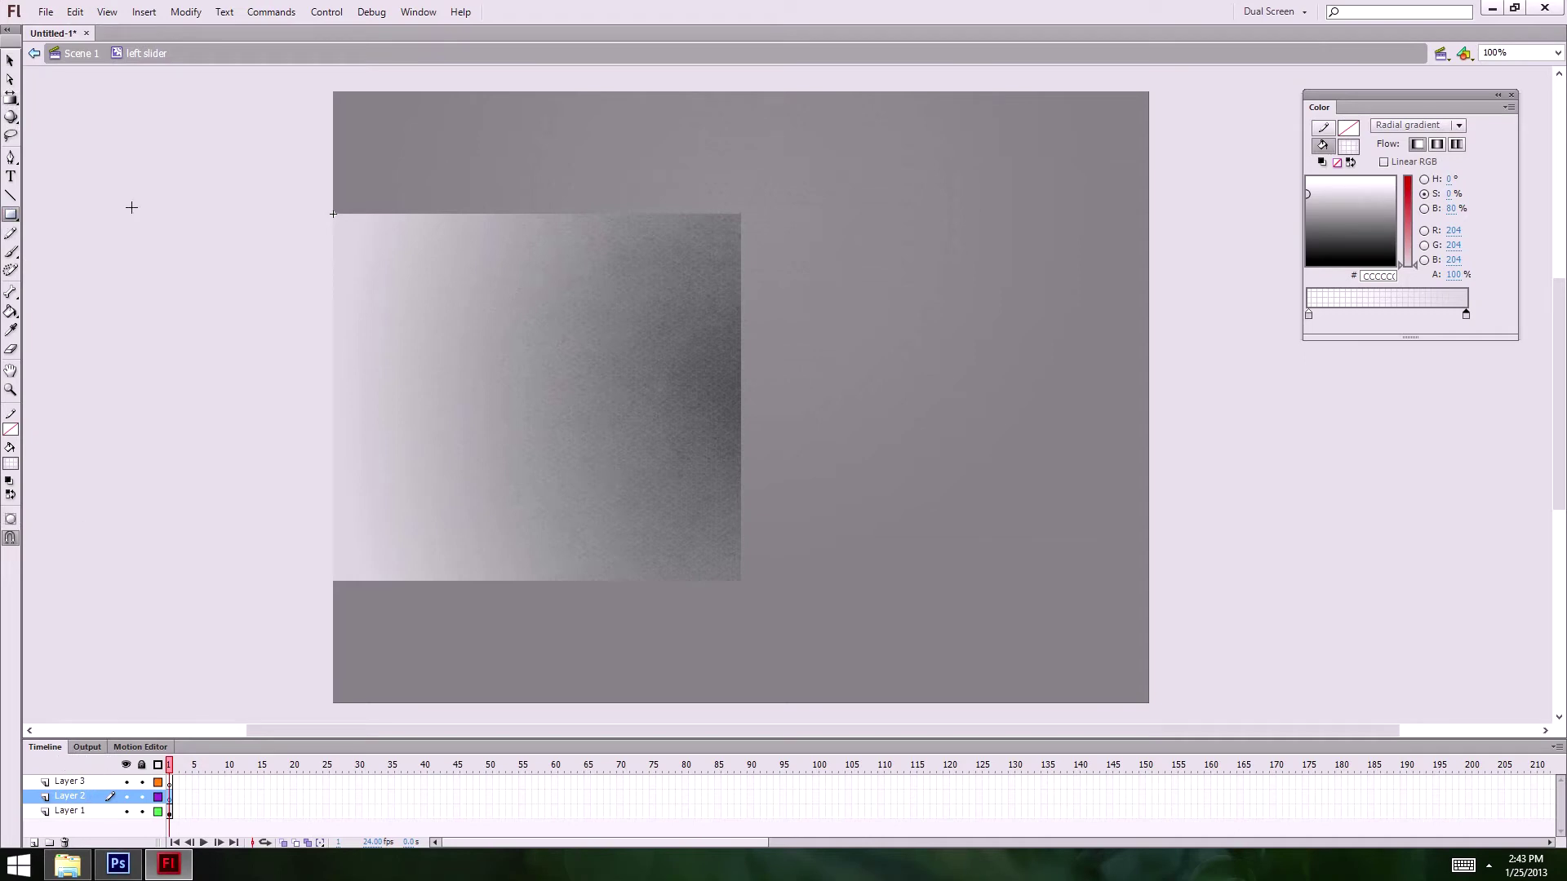
left_click(11, 464)
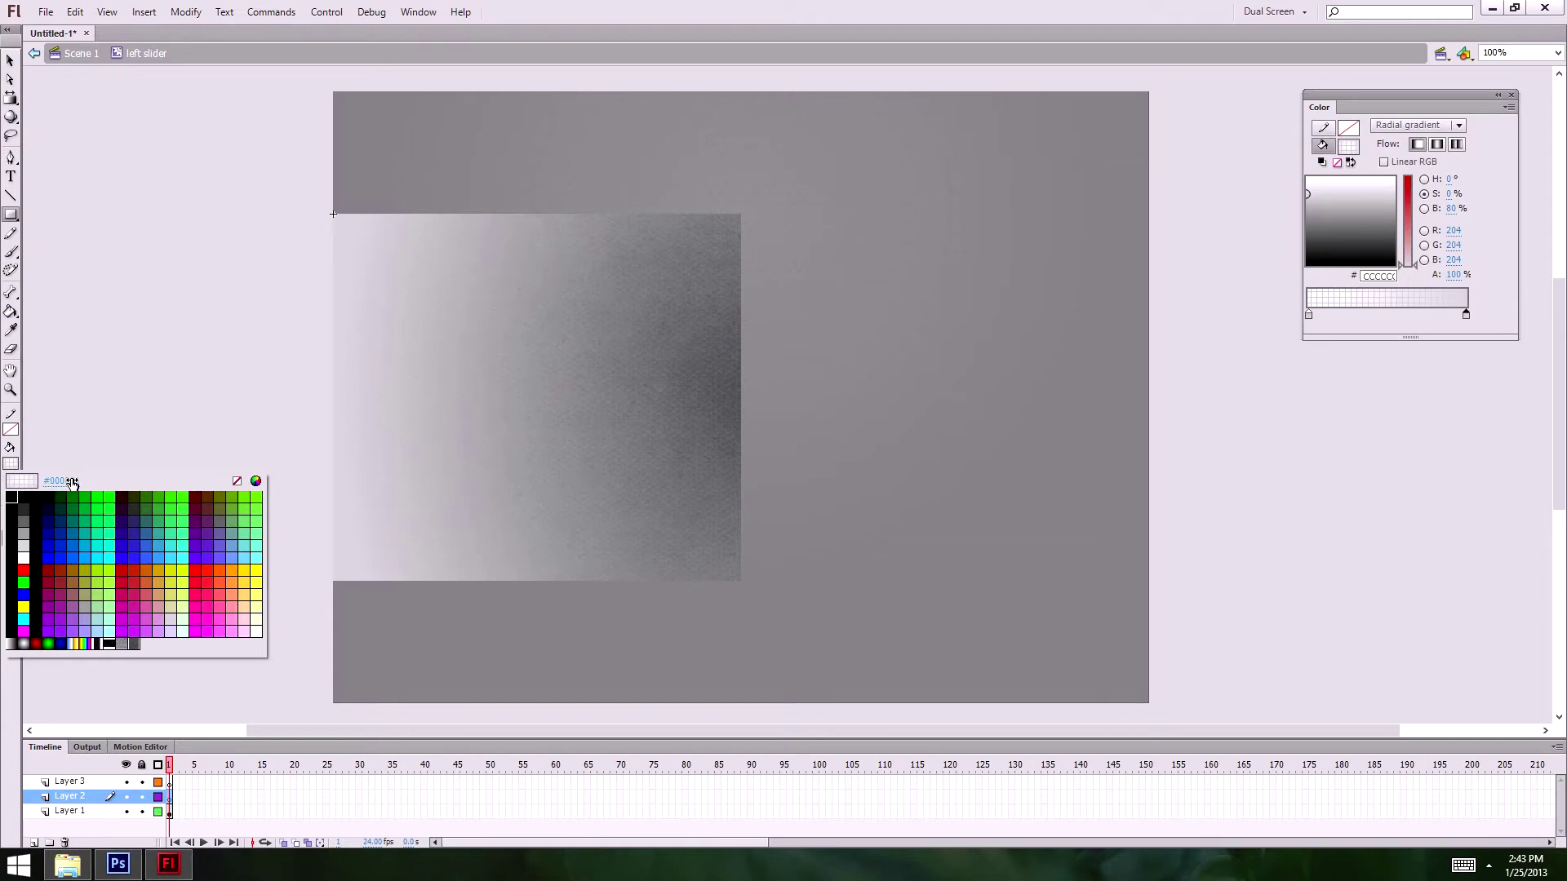
left_click(23, 545)
left_click(12, 466)
left_click(12, 465)
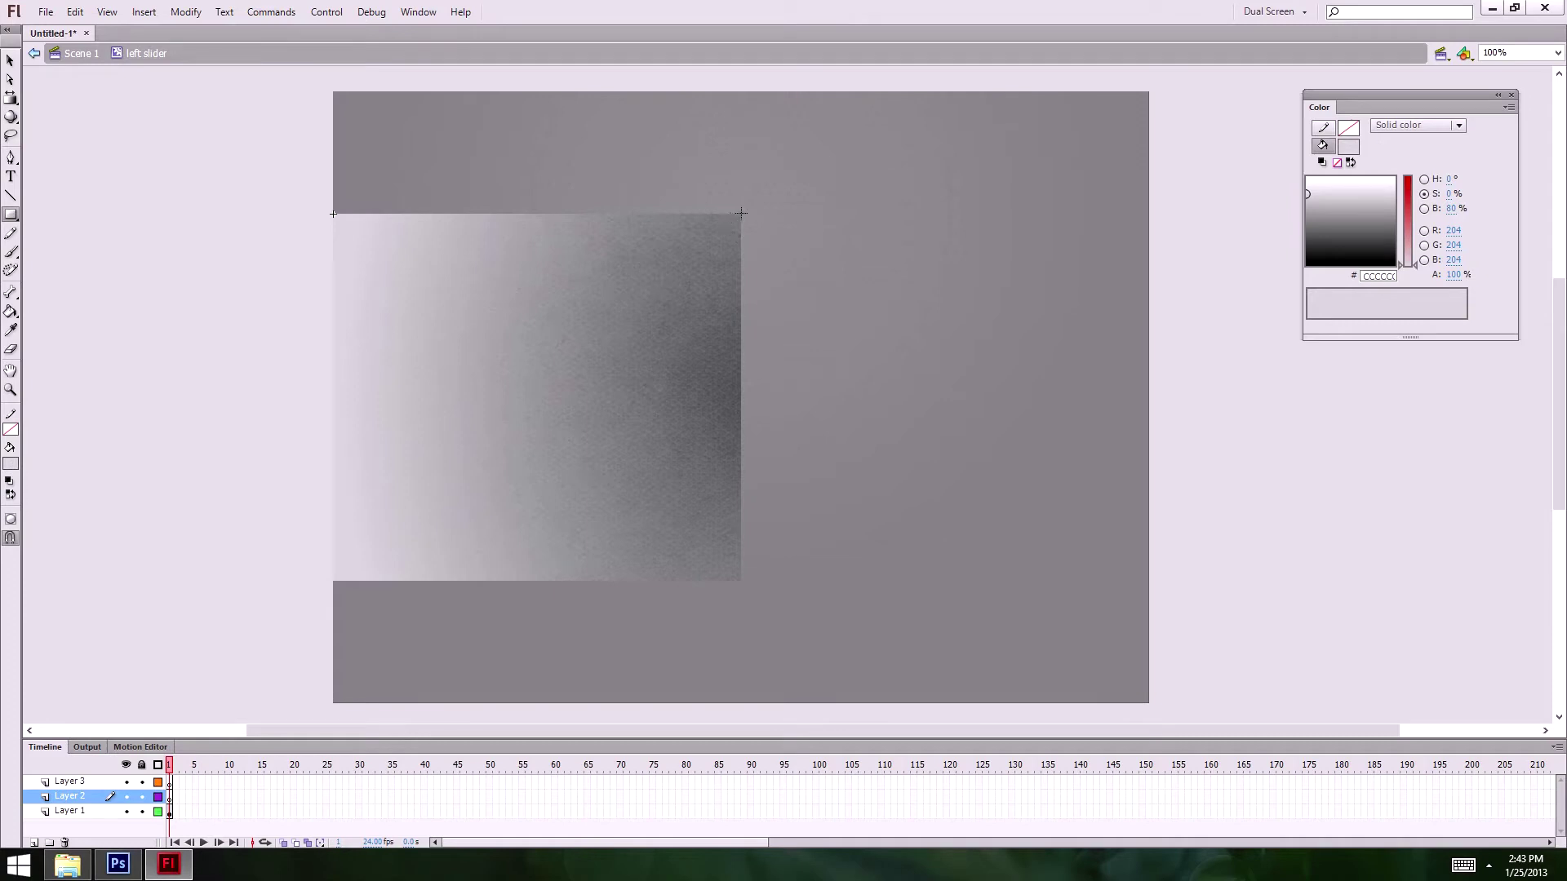
- Show the guides and draw a narrow vertical strip on Layer 2 along the slider's right edge, between the two horizontal guides
key("ctrl+;")
left_click_drag(741, 213, 717, 580)
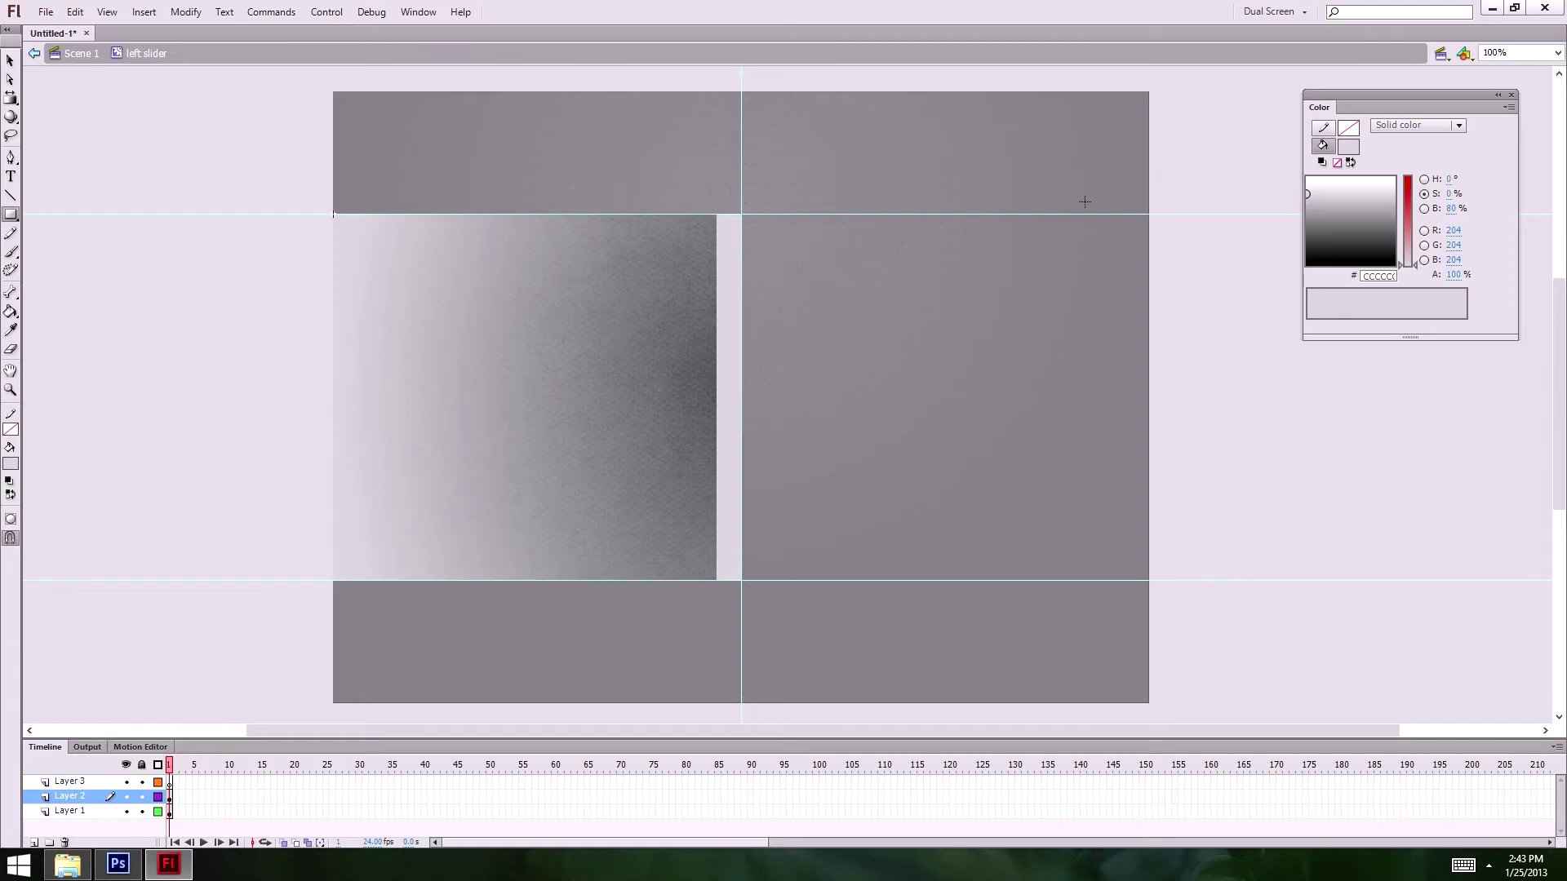
left_click(10, 59)
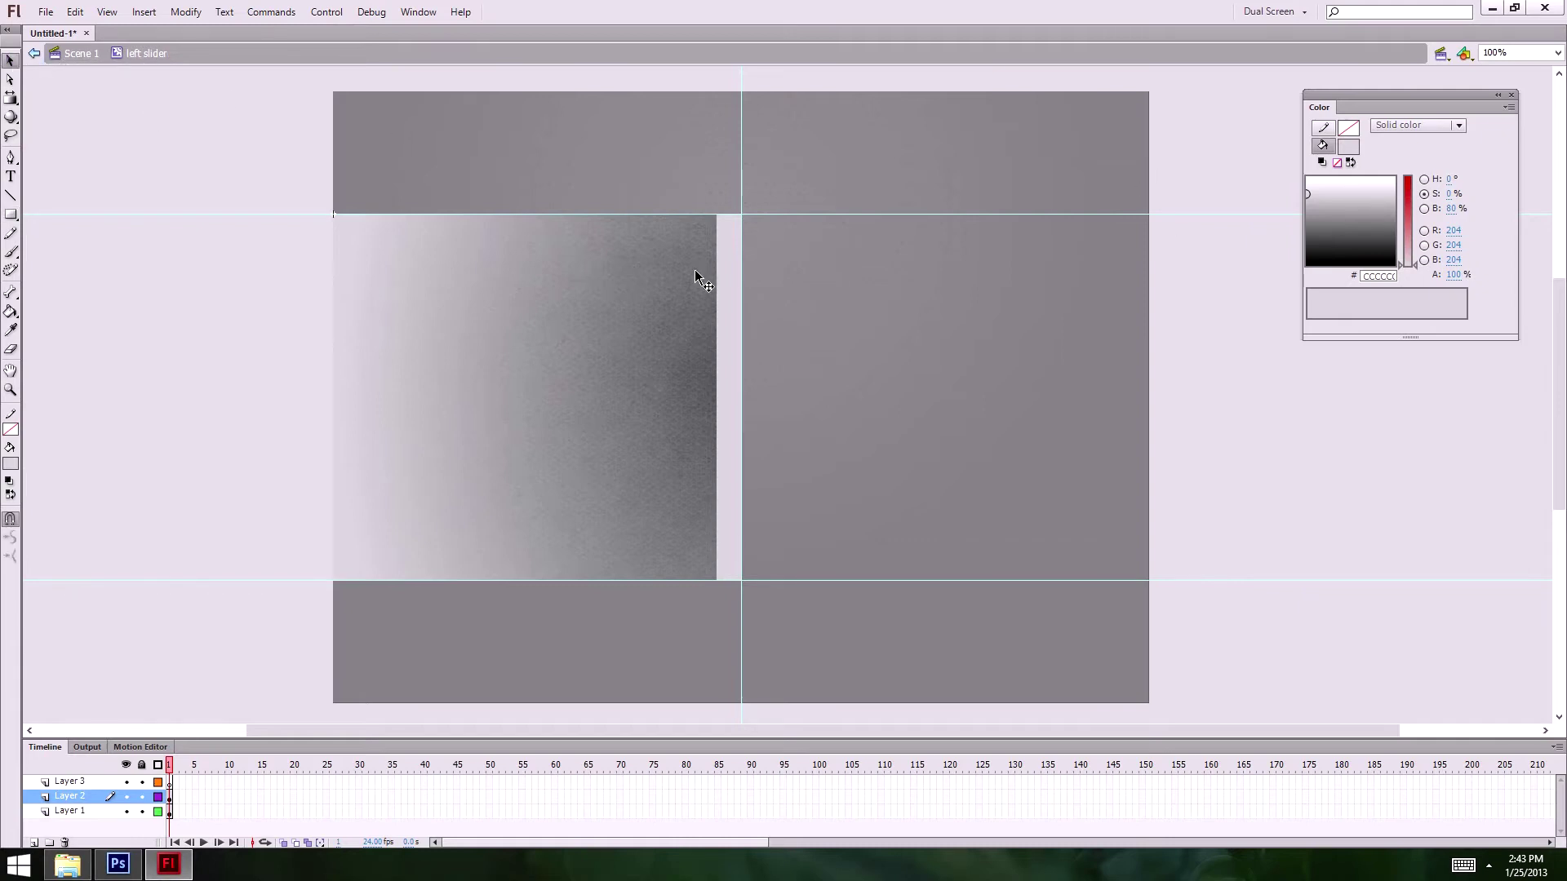
- Convert the narrow vertical strip on Layer 2 into a movie clip symbol named rivet
left_click(729, 253)
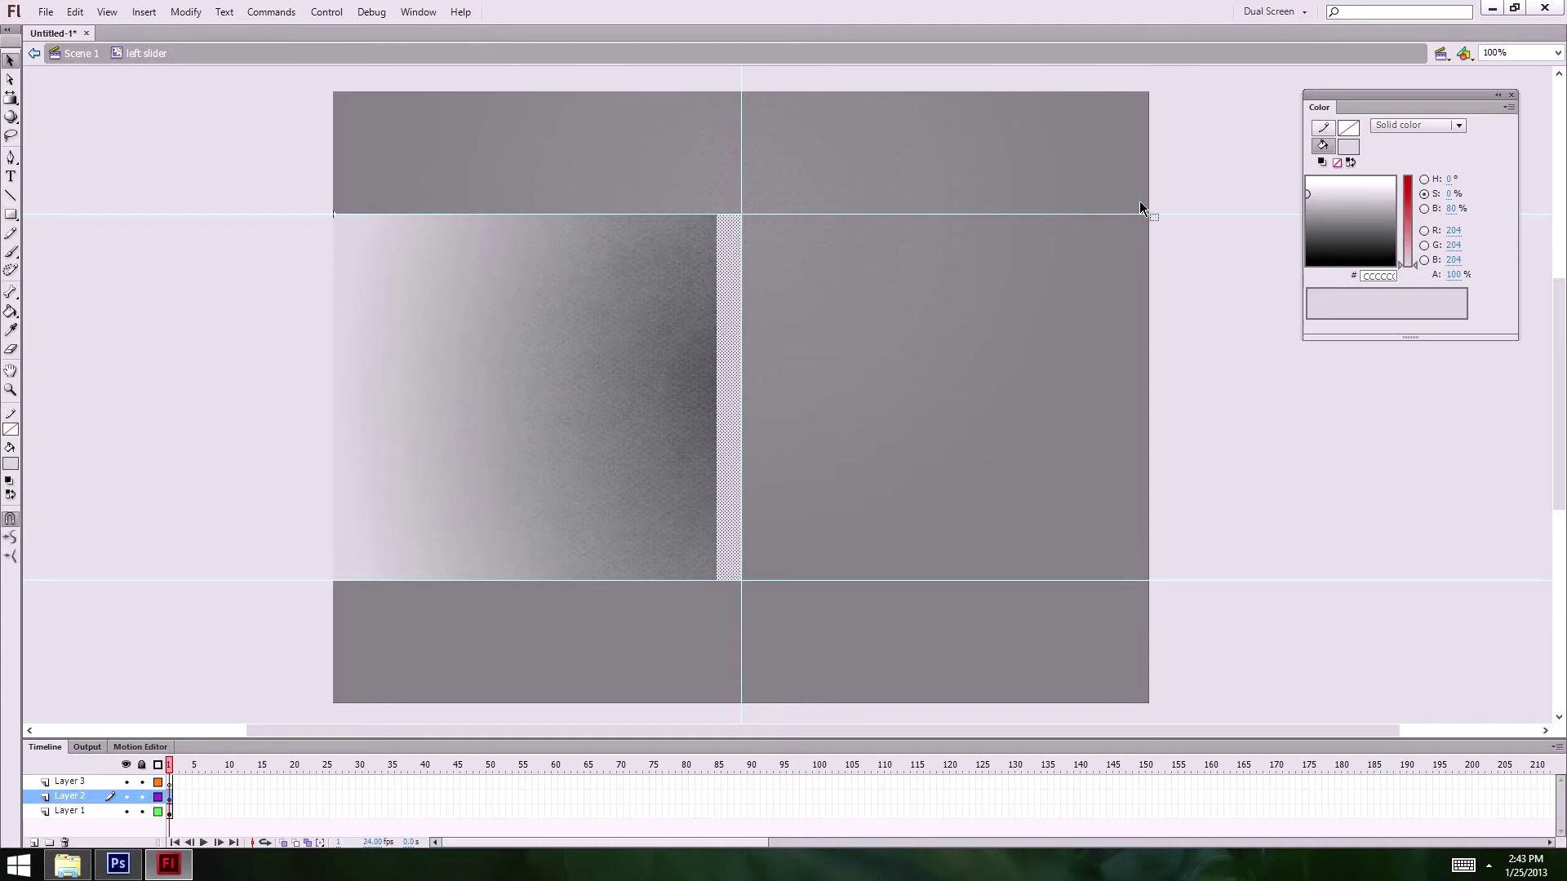
key("ctrl+=")
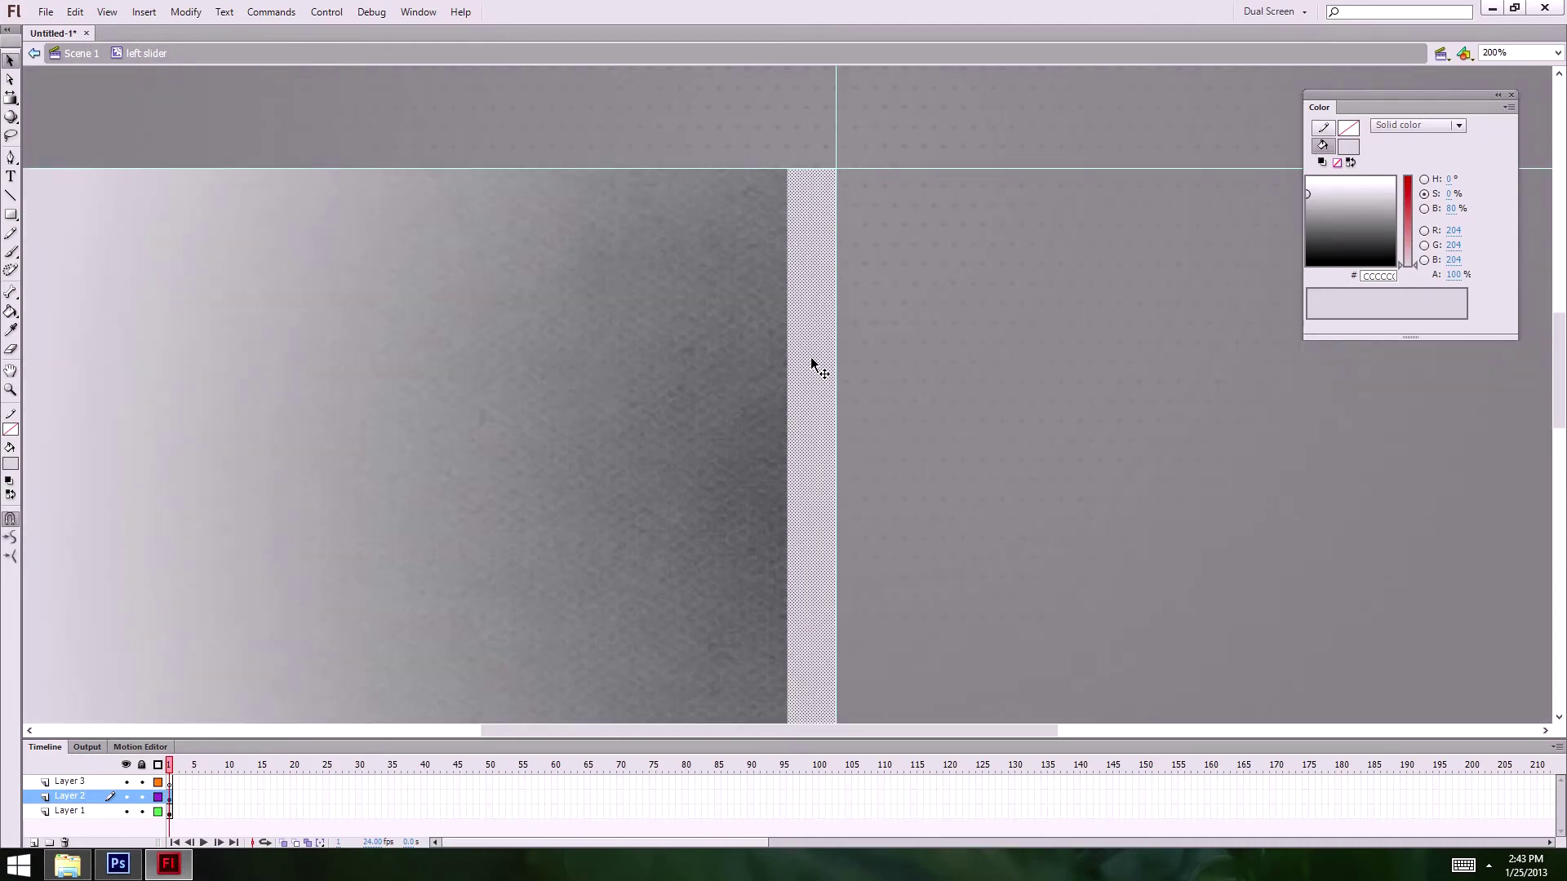
left_click_drag(790, 459, 786, 365)
left_click(816, 367, "ctrl+shift")
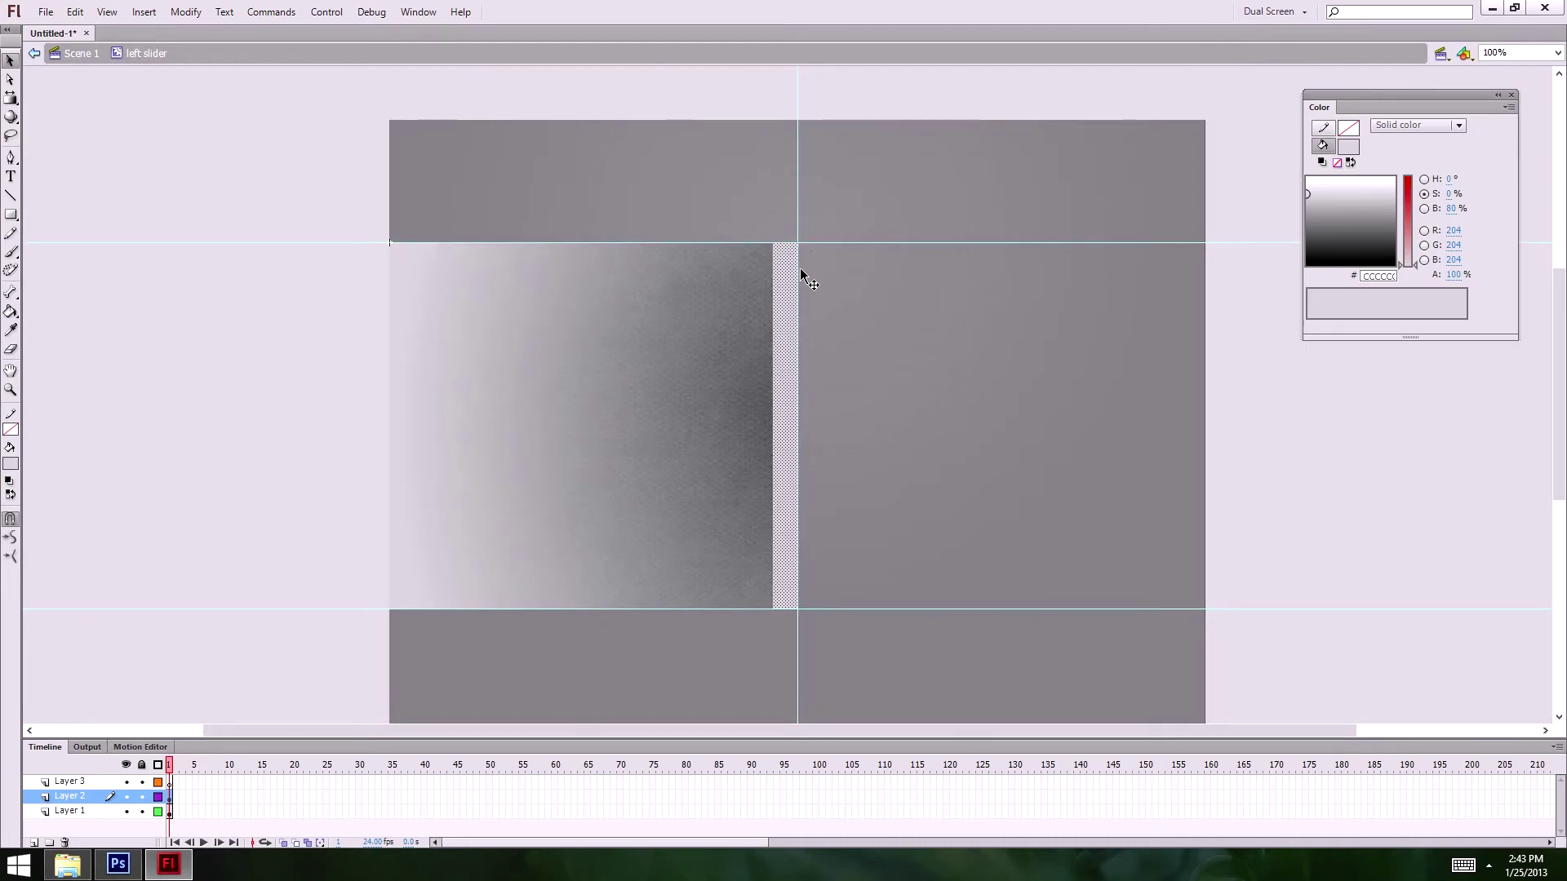
key("F8")
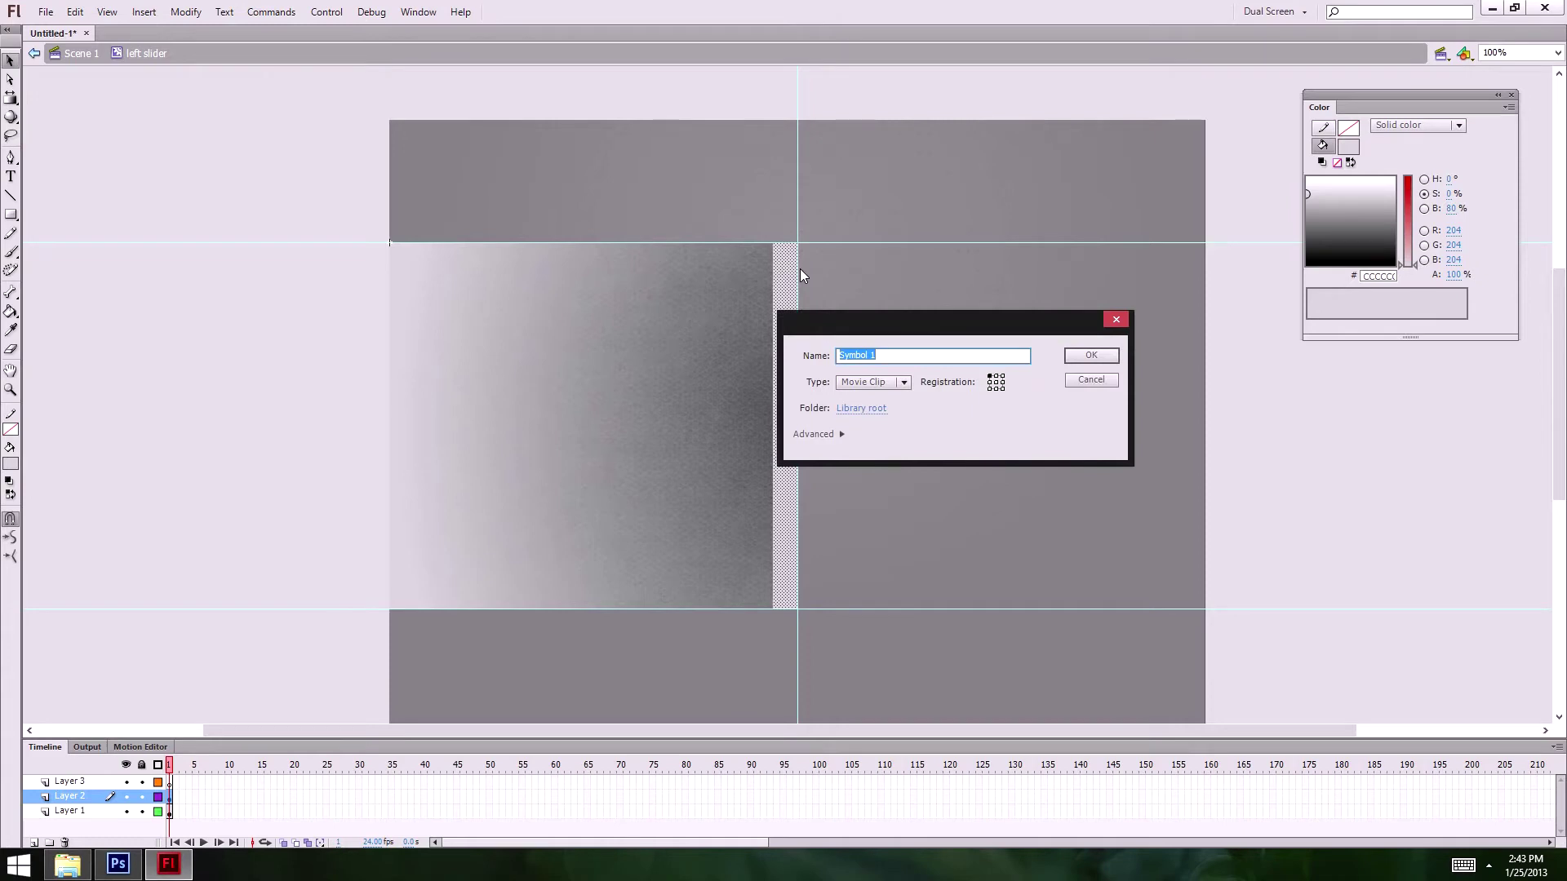
type("rivet")
key("Return")
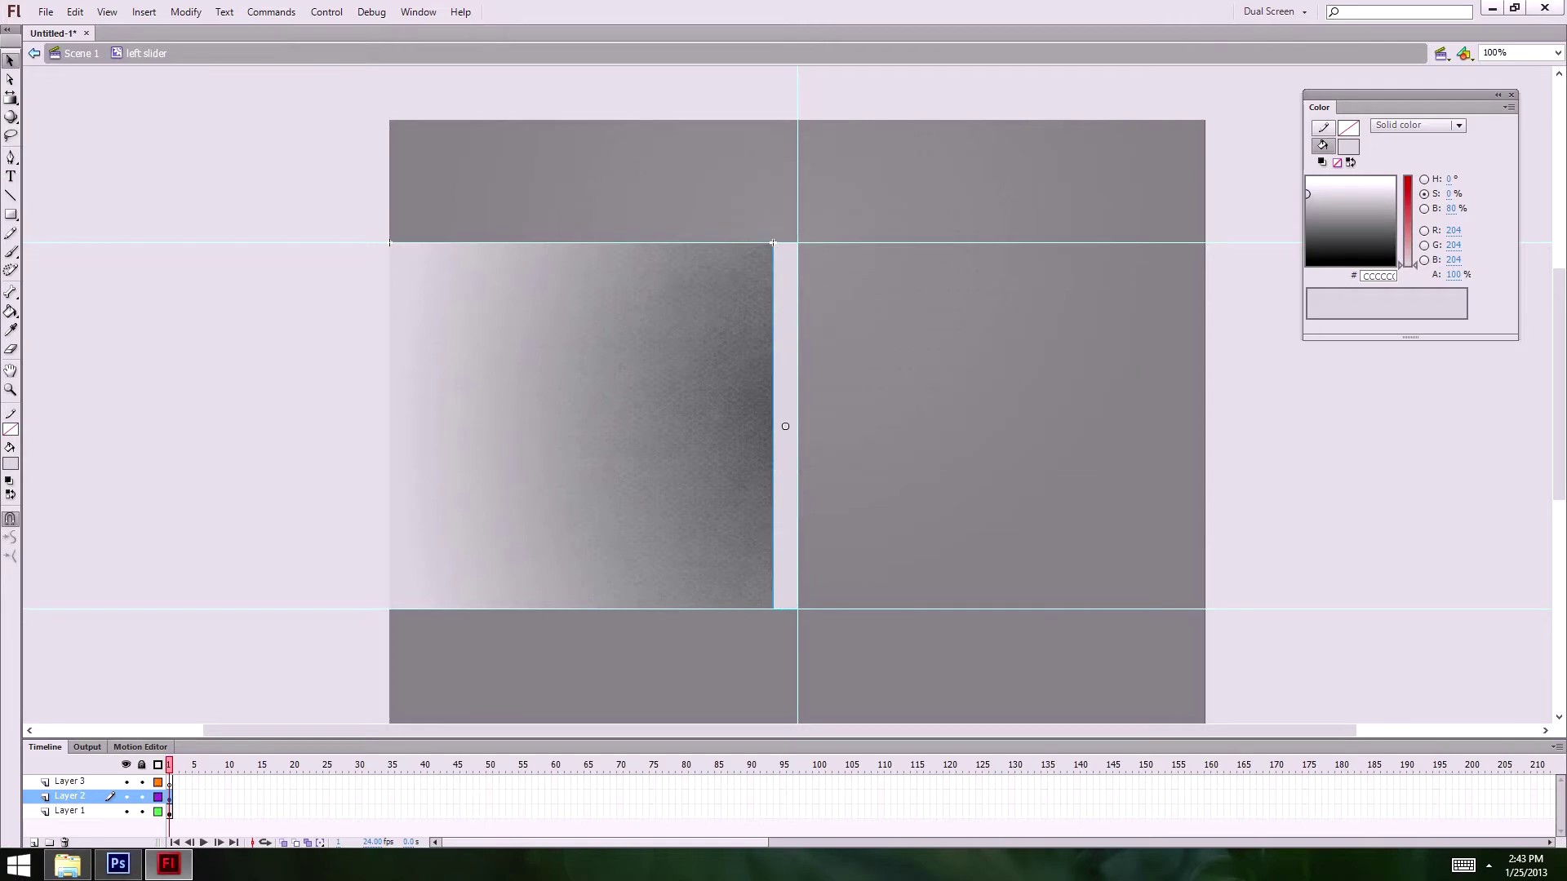
- Inside the rivet clip, replace the strip's solid fill with the dark riveted-metal bitmap fill
double_click(784, 298)
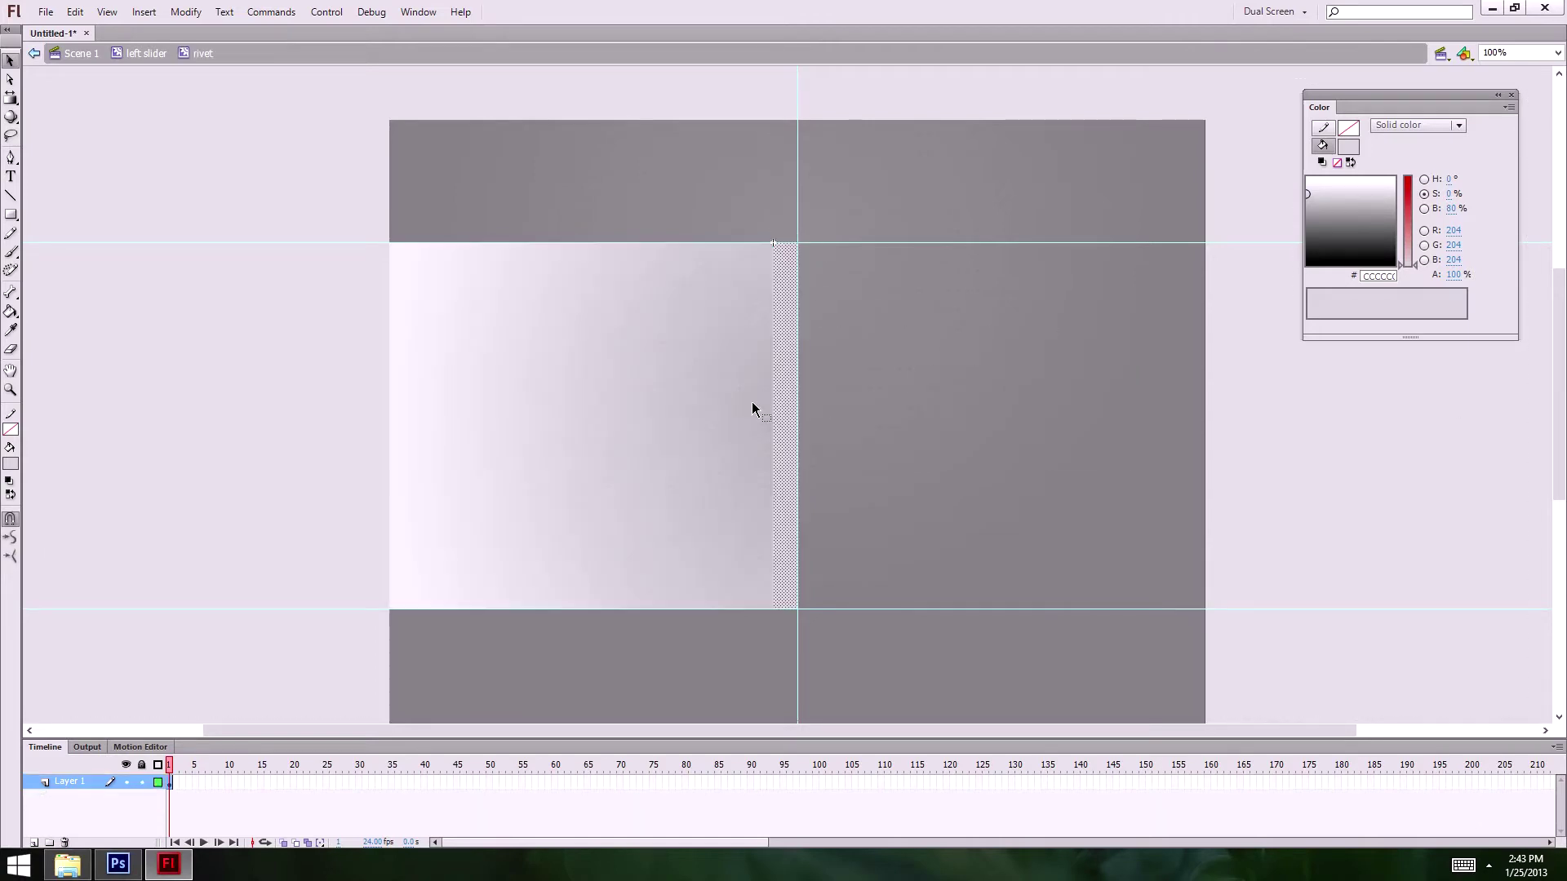
left_click(11, 464)
left_click(139, 644)
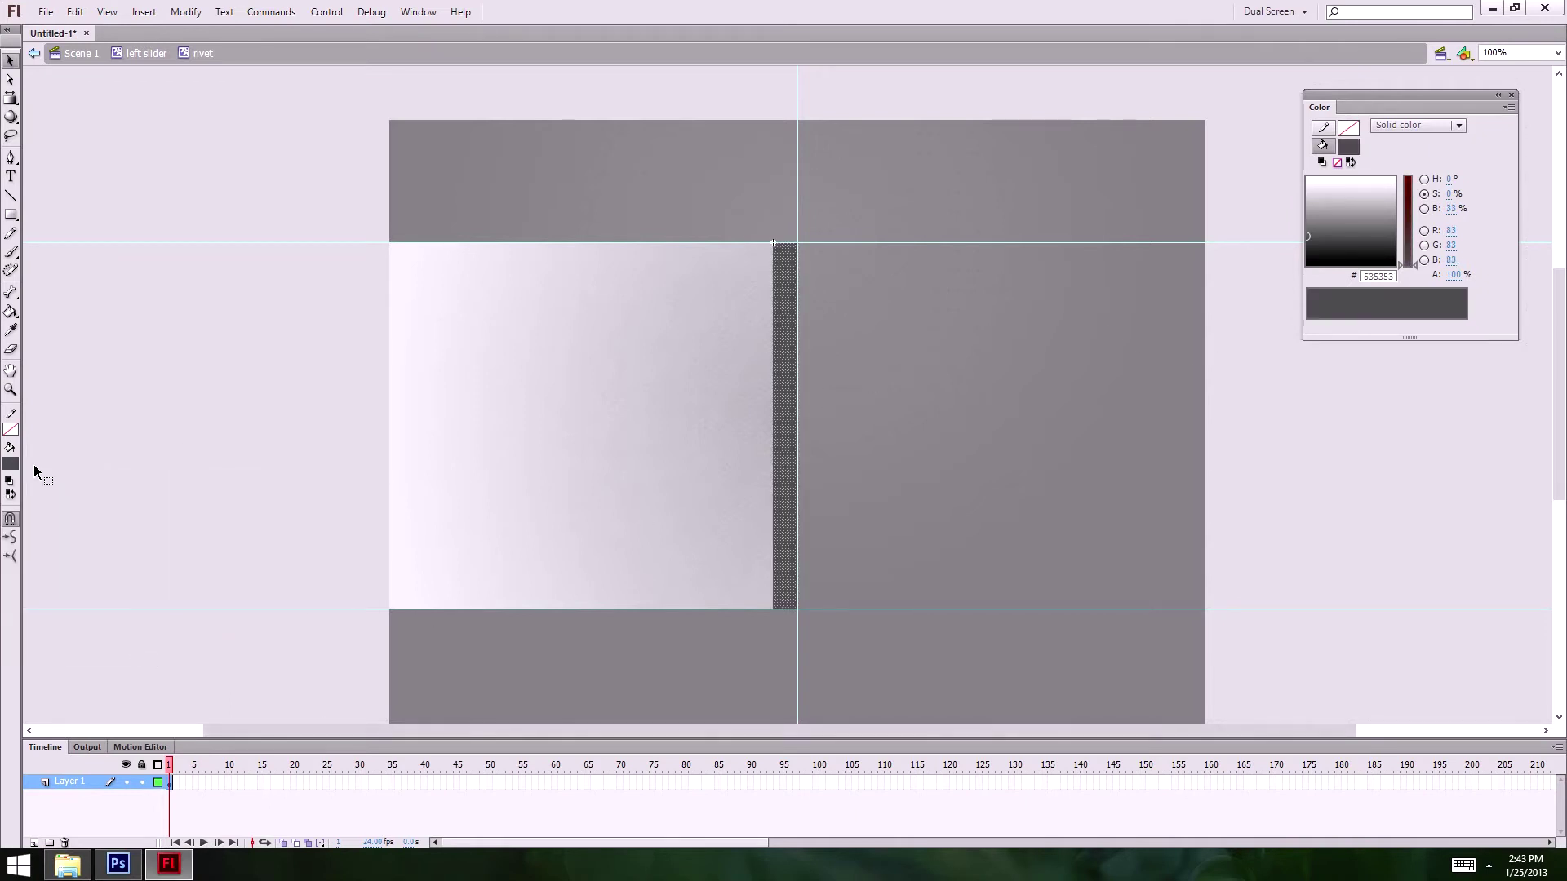
left_click(1428, 125)
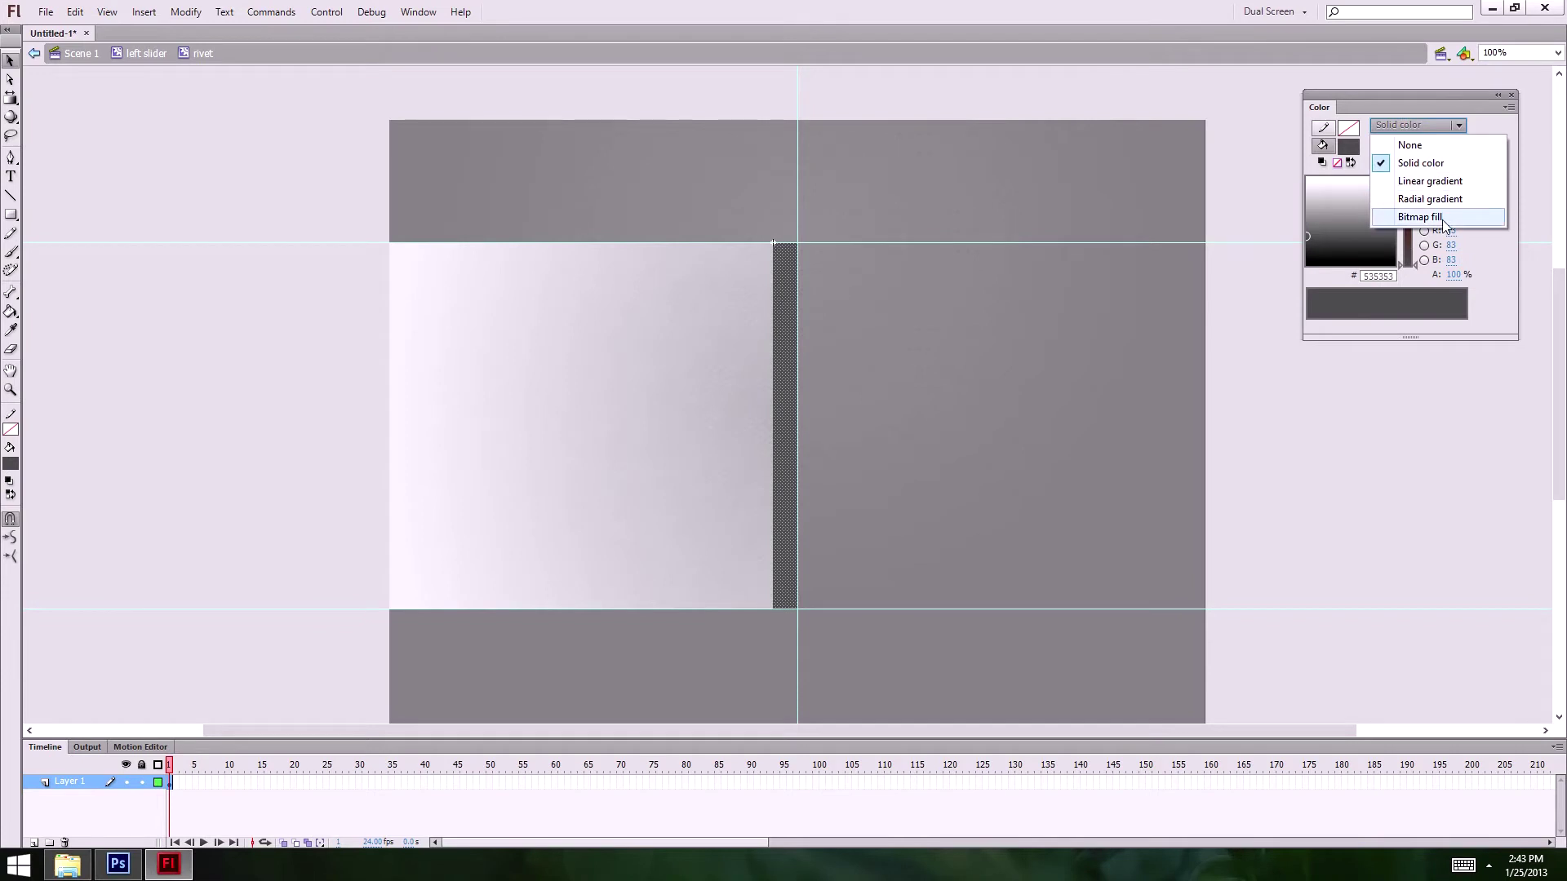
left_click(1405, 217)
left_click(1387, 186)
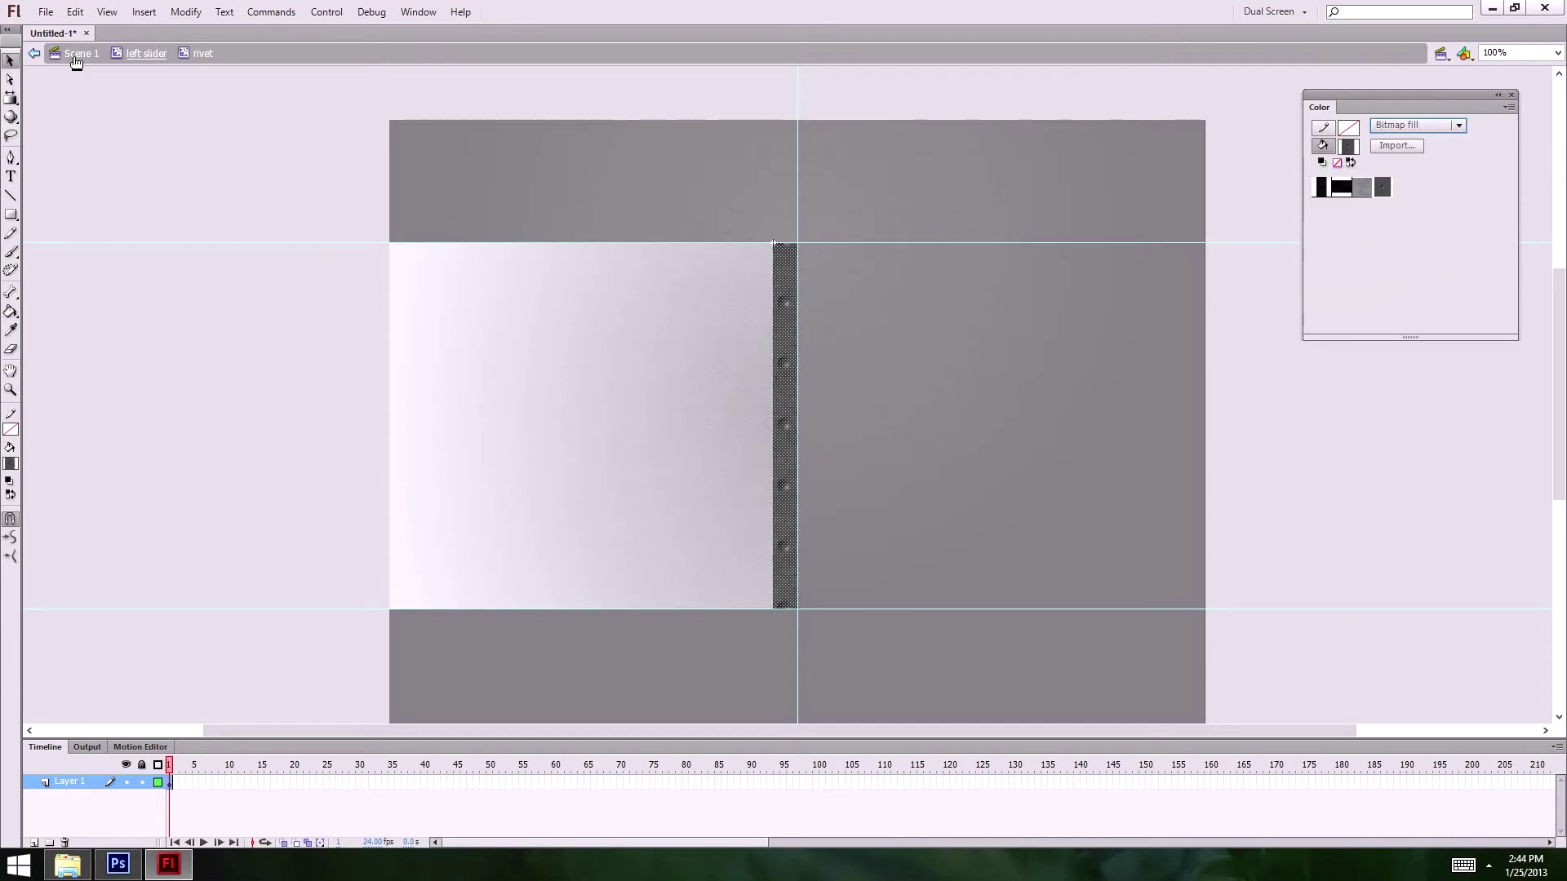
left_click(886, 393)
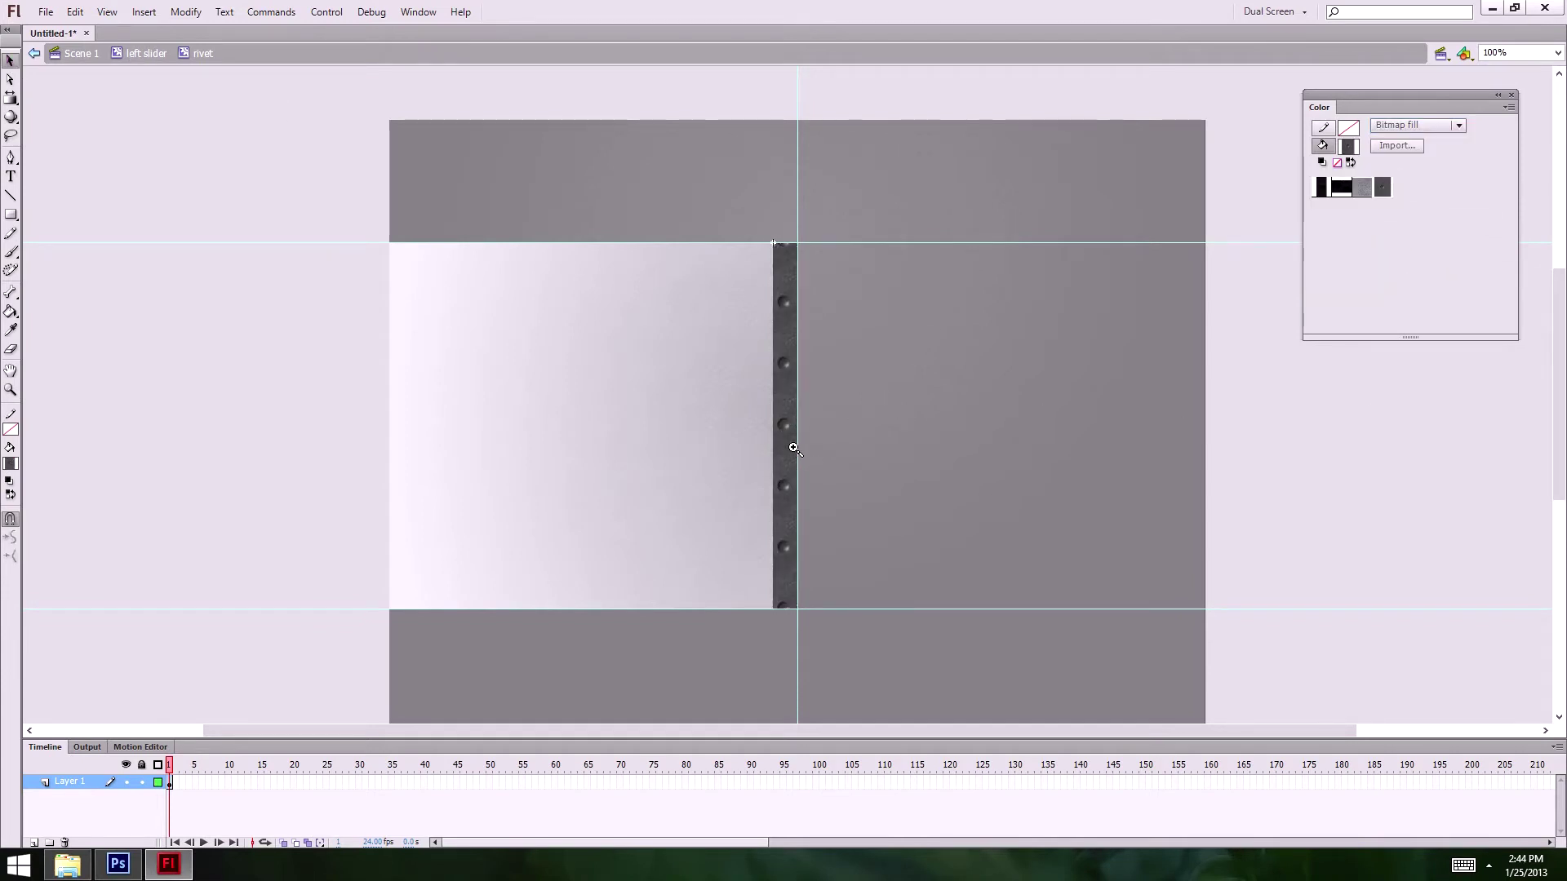
- Shift the strip's bitmap fill upward with the Gradient Transform tool to space the rivets evenly between the strip's top and bottom ends
left_click(793, 447)
left_click_drag(785, 171, 778, 345)
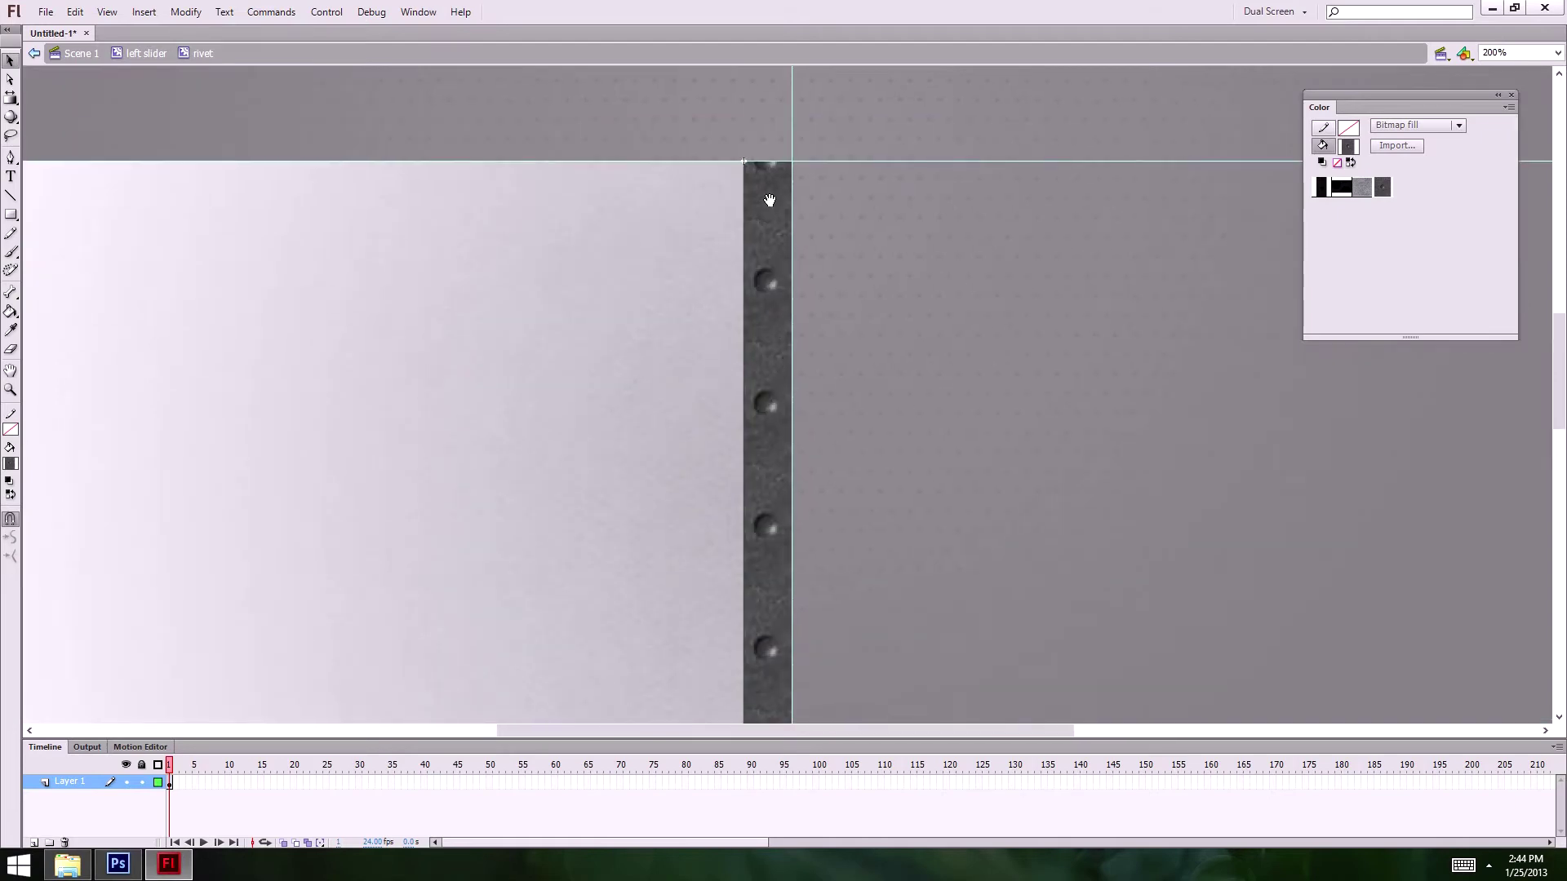
left_click(10, 97)
left_click(771, 379)
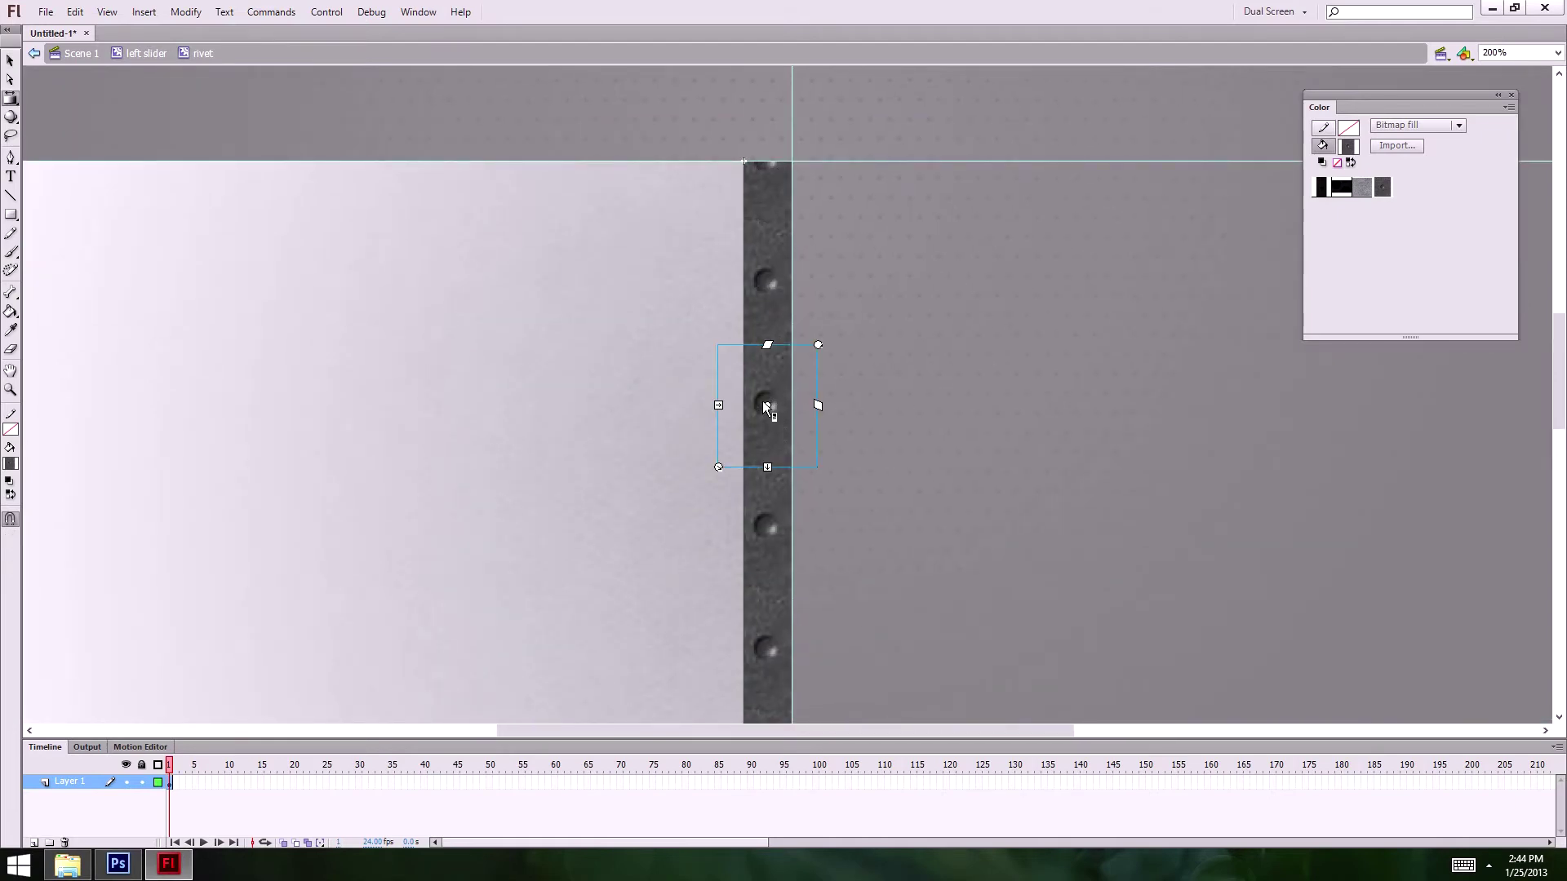
left_click_drag(767, 408, 768, 372)
mouse_move(857, 537)
left_mouse_down()
mouse_move(873, 228)
mouse_move(857, 515)
left_mouse_up()
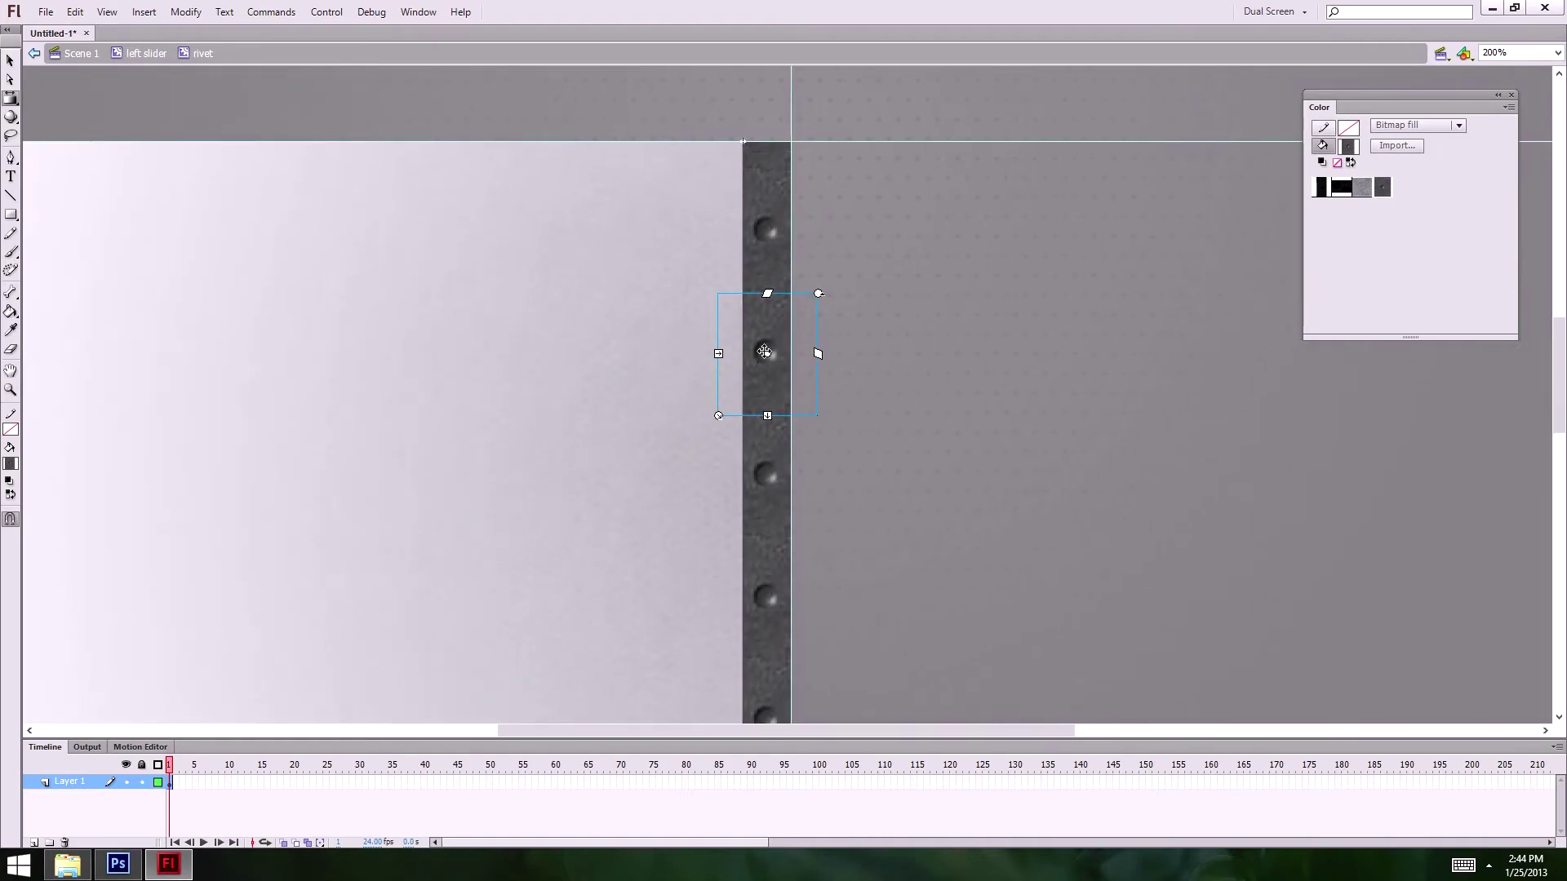
left_click_drag(769, 351, 767, 329)
left_click_drag(878, 556, 811, 393)
key("ctrl+minus")
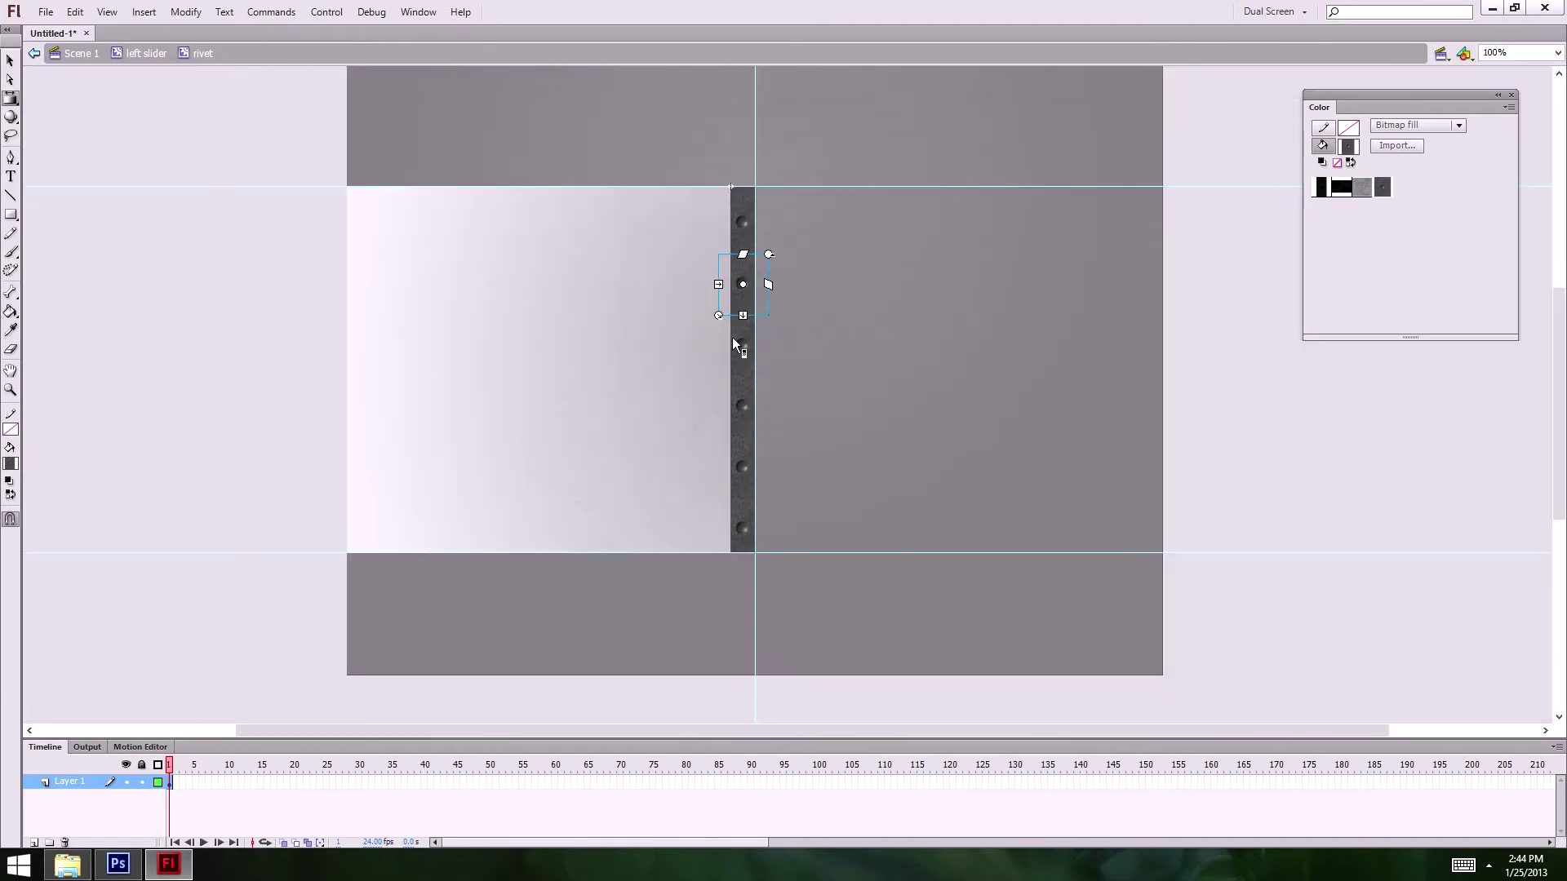
key("ctrl+equal")
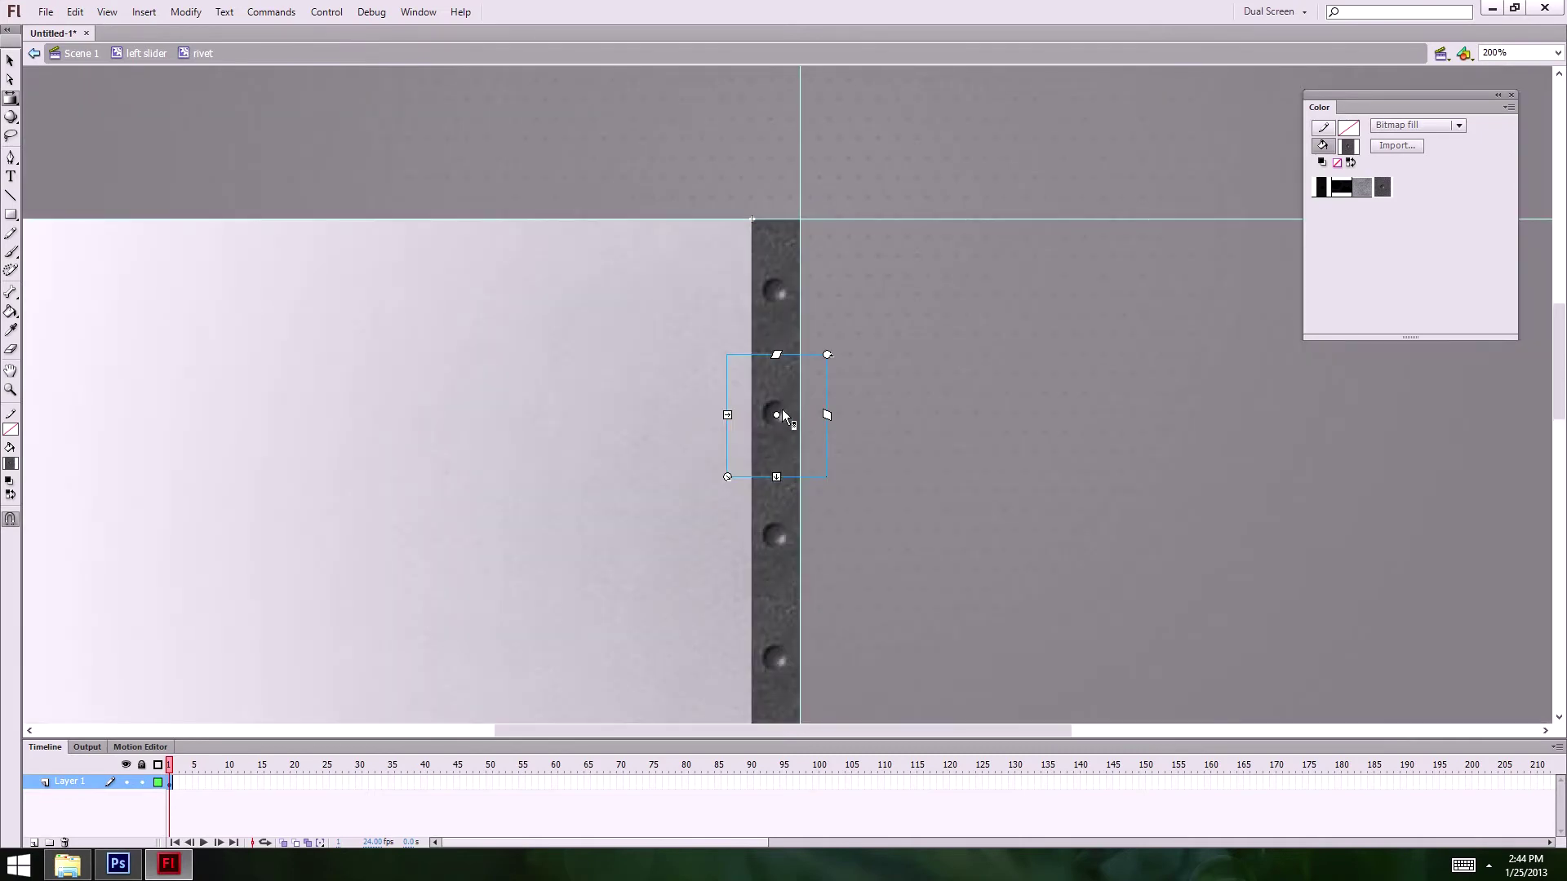
left_click_drag(778, 406, 778, 390)
left_click_drag(871, 546, 884, 305)
key("ctrl+minus")
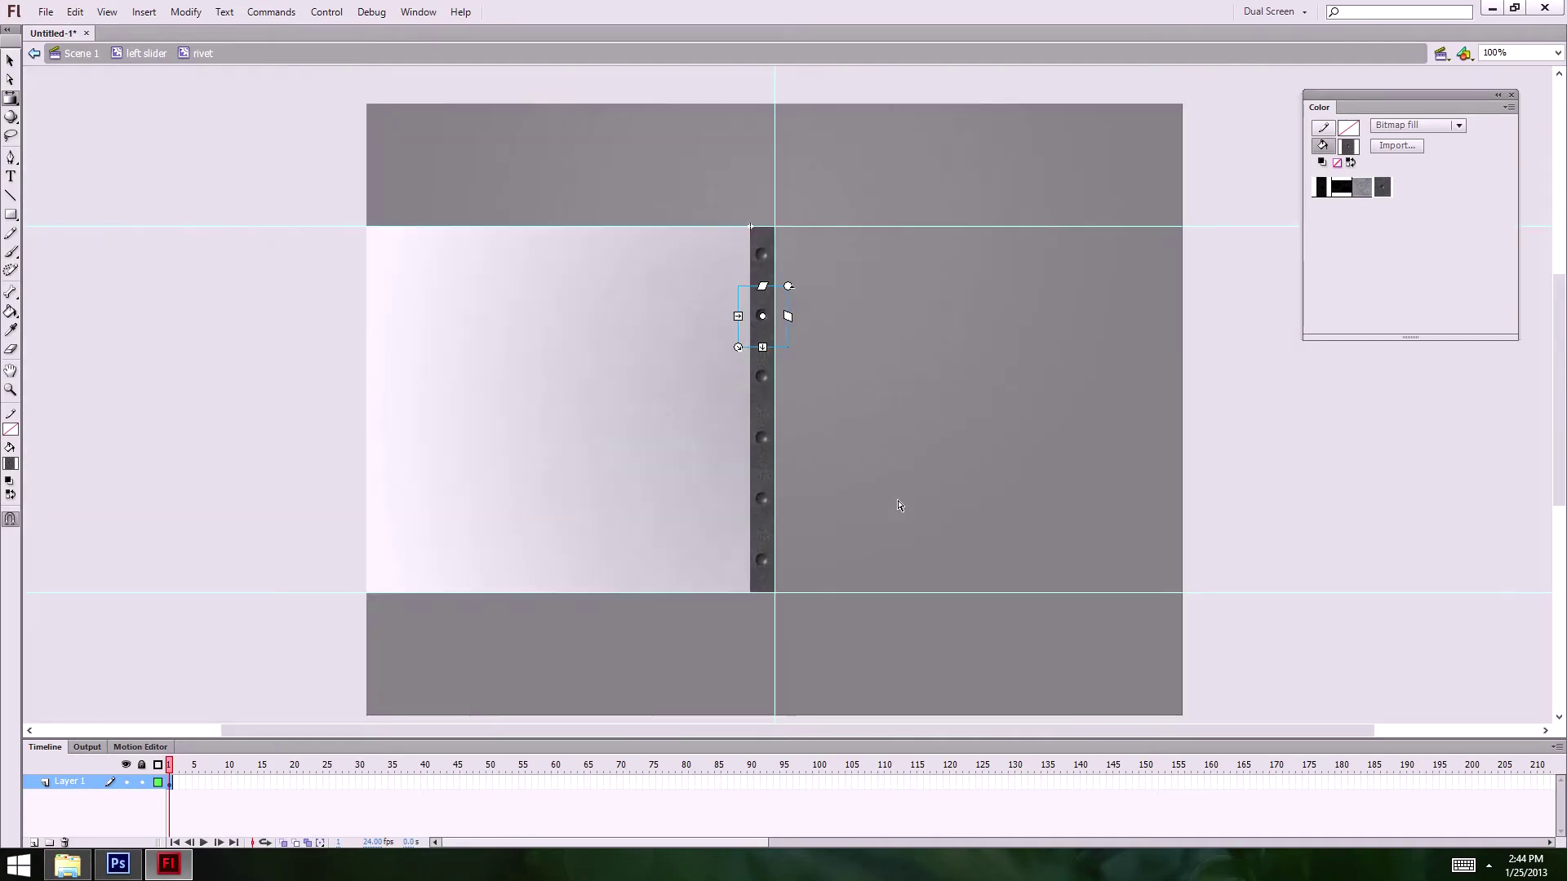
- Go back up to the left slider clip and set the rivet instance's blending mode to Overlay
left_click(9, 60)
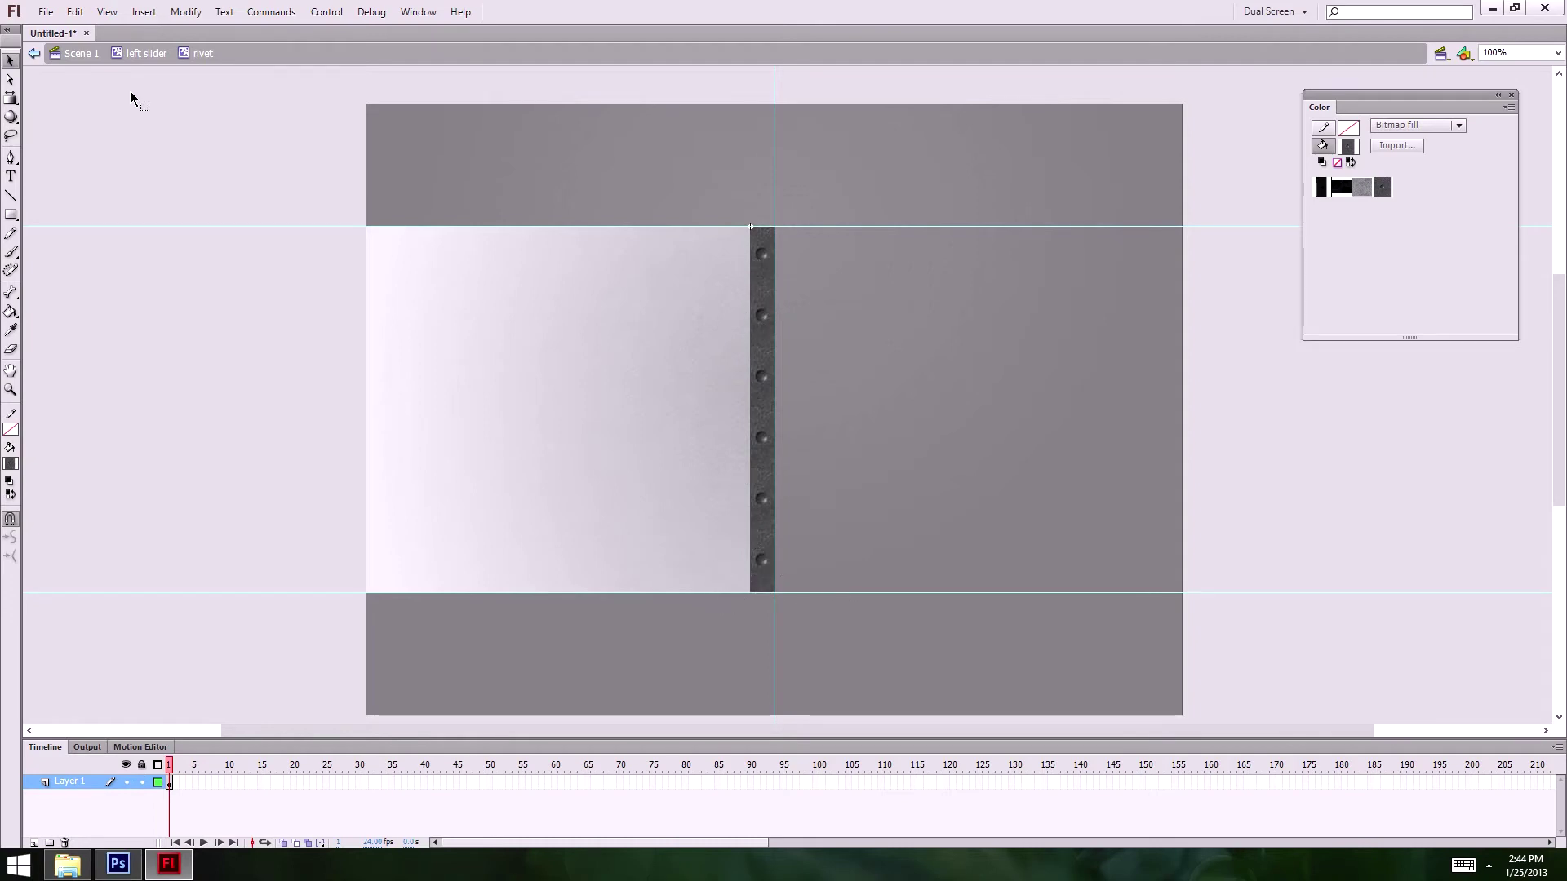
left_click(140, 54)
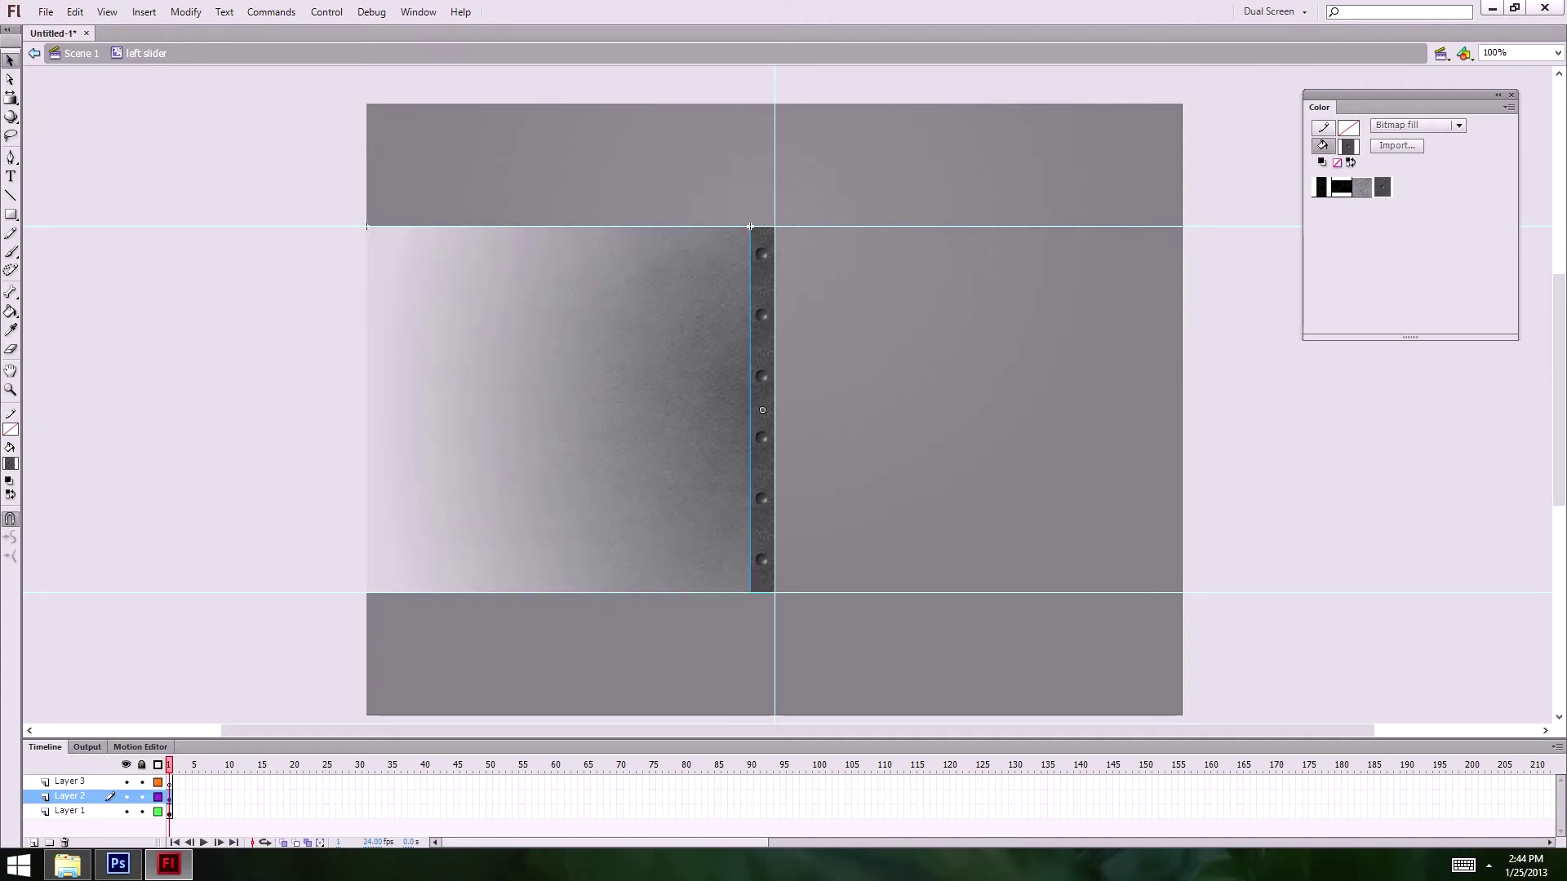
left_click_drag(1444, 90, 1156, 87)
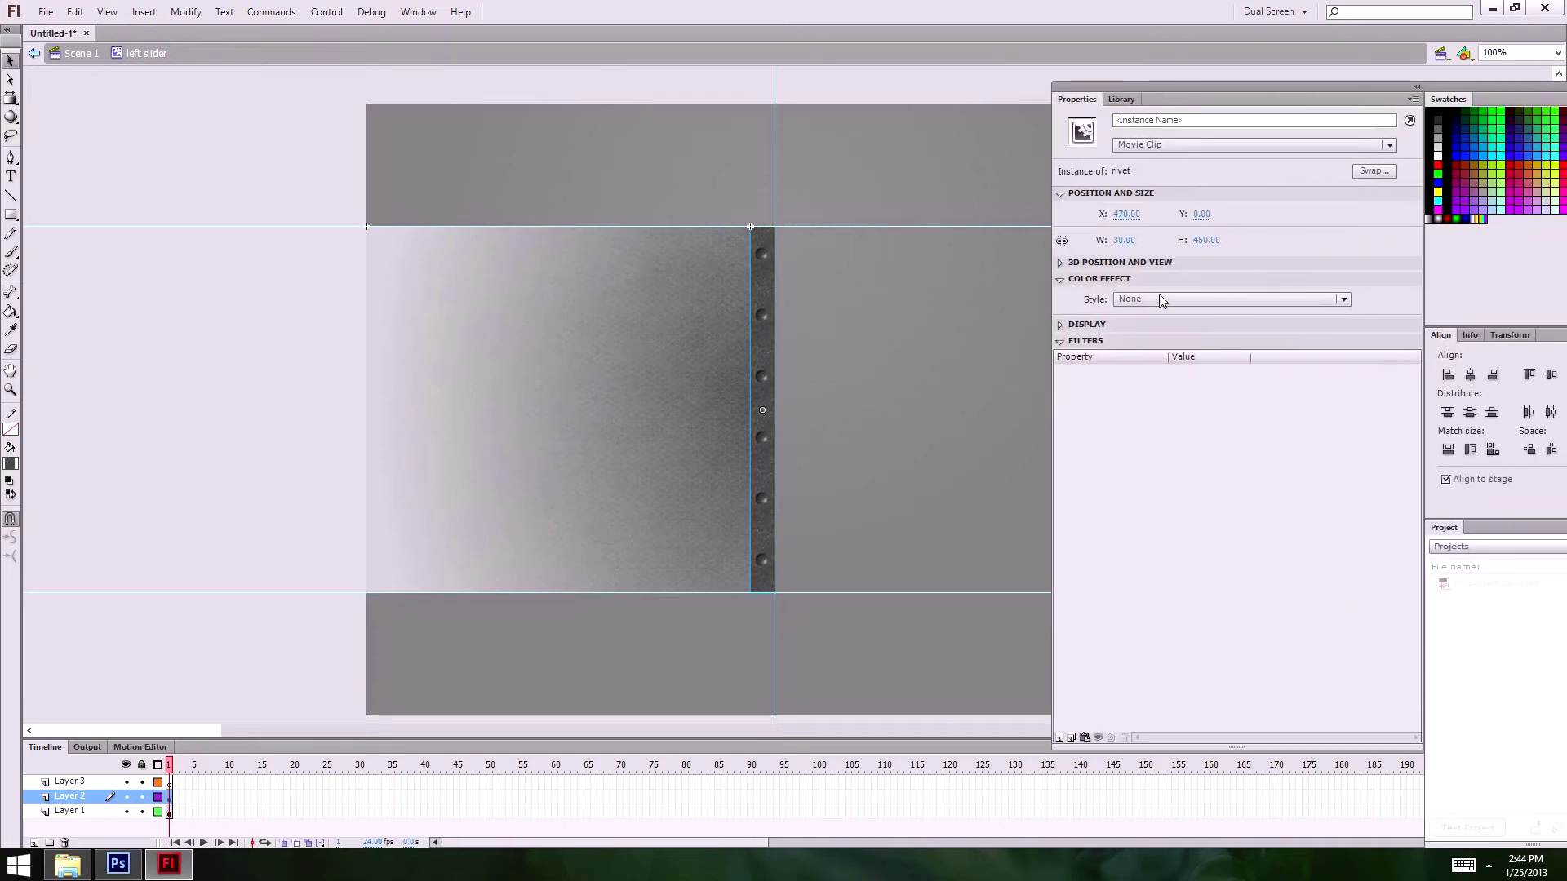
left_click(1064, 280)
left_click(1062, 295)
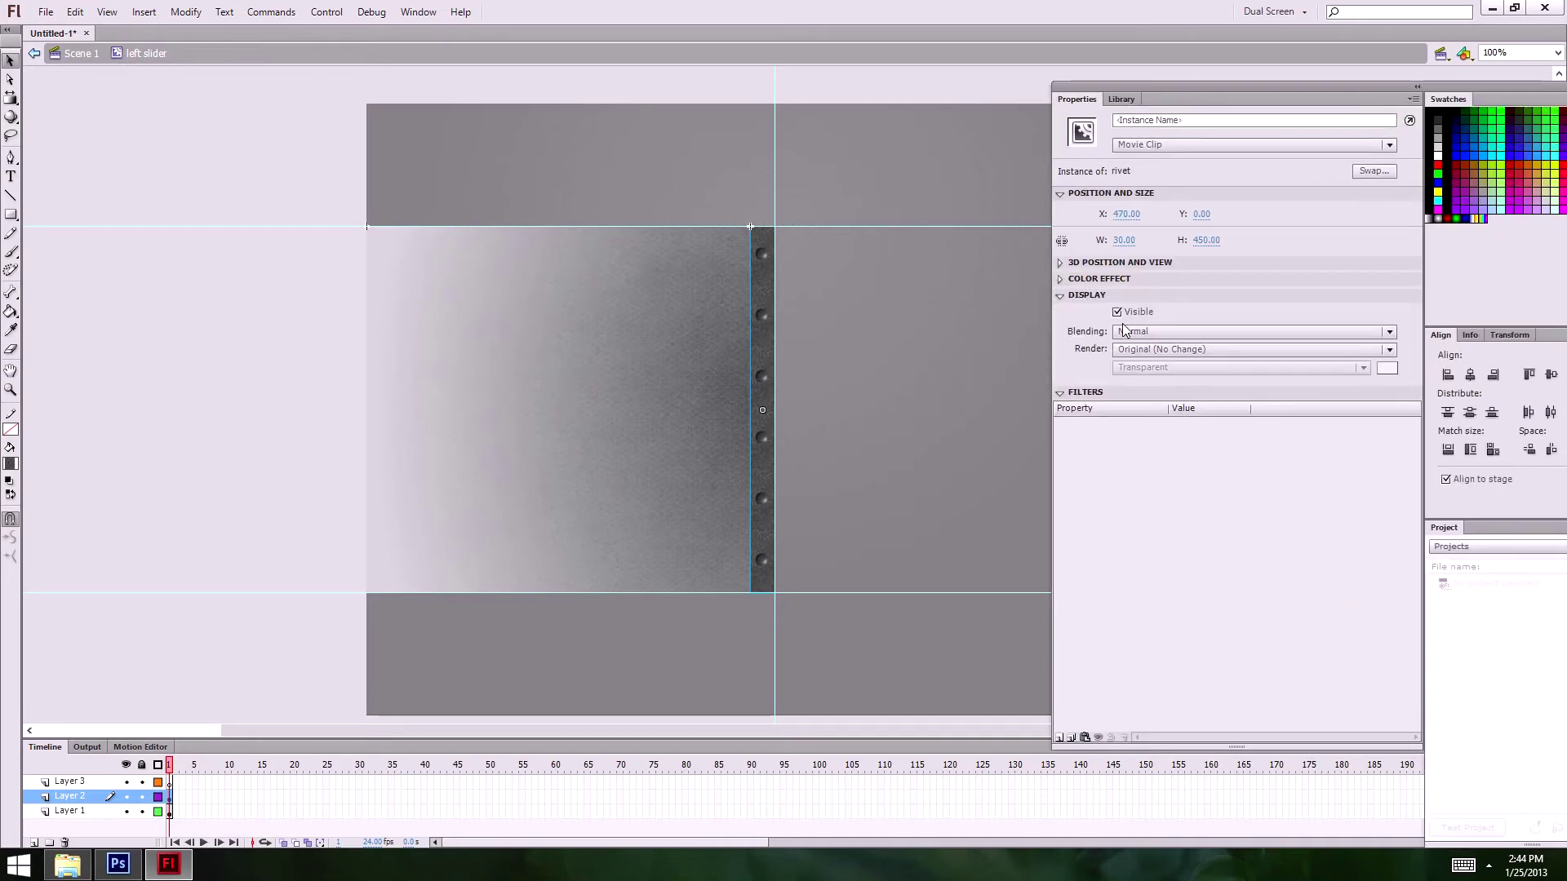
left_click(1127, 333)
left_click(1175, 482)
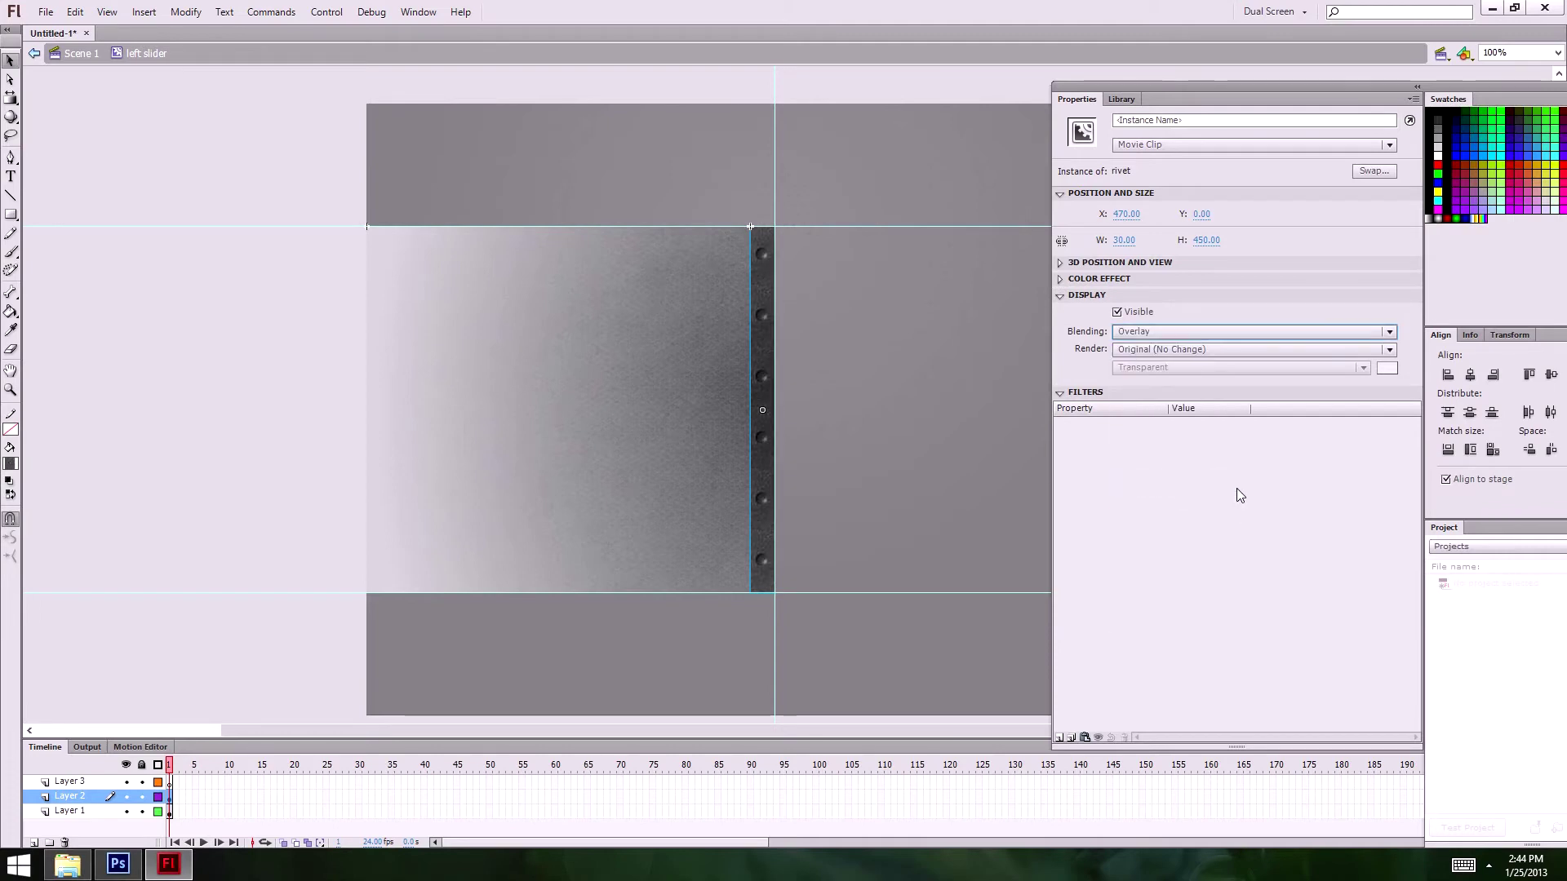
left_click_drag(1093, 87, 1566, 96)
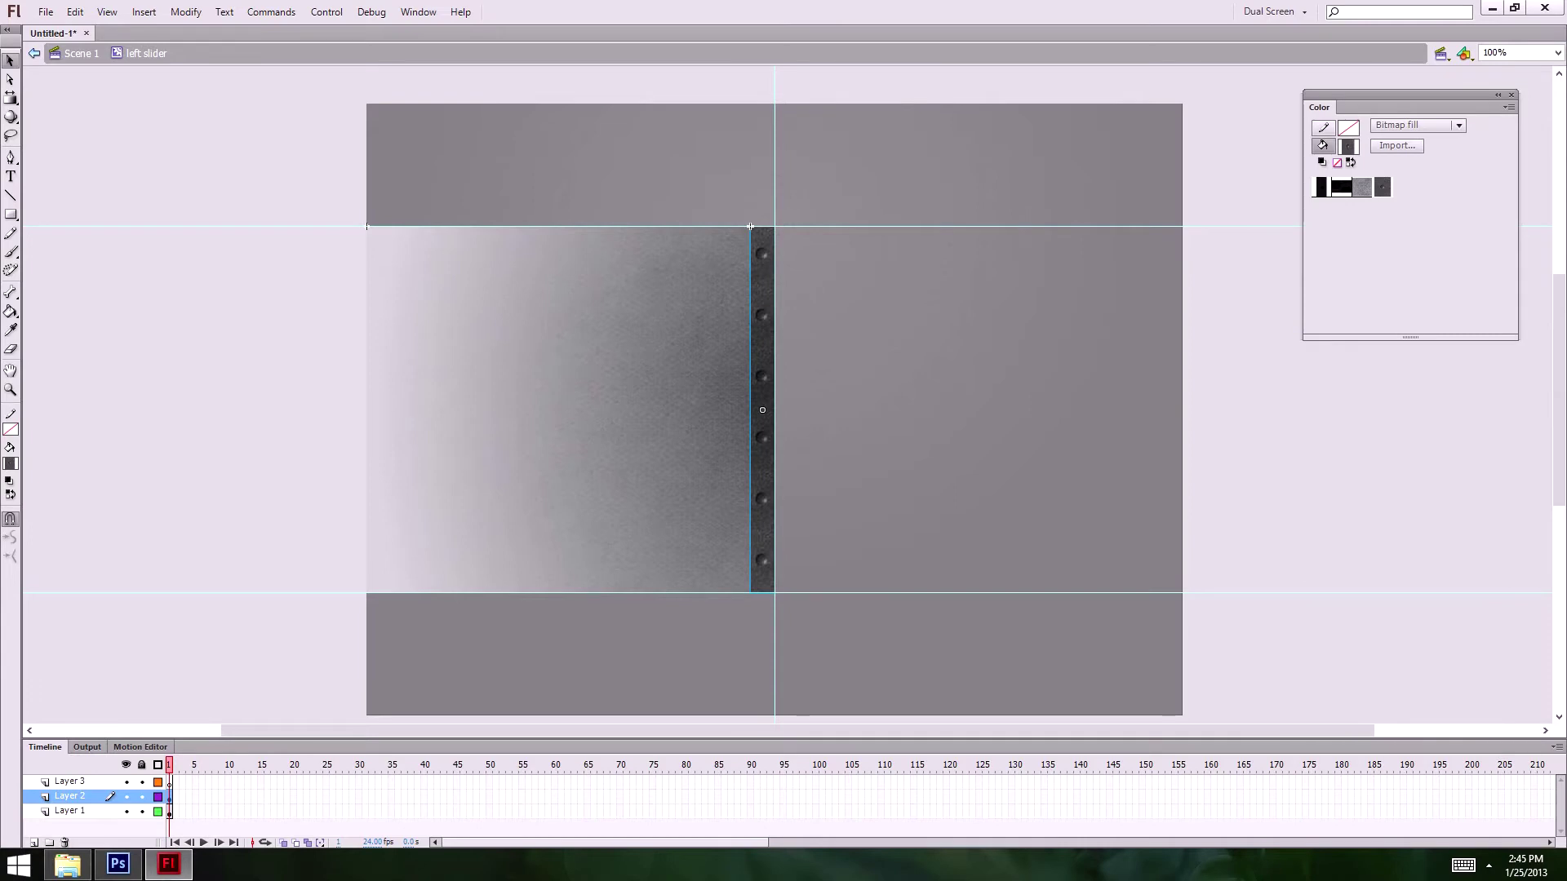
- Check the rivet bar up close, then hide the guides and lock Layer 1 and Layer 2, with Layer 3 active
left_click(797, 440)
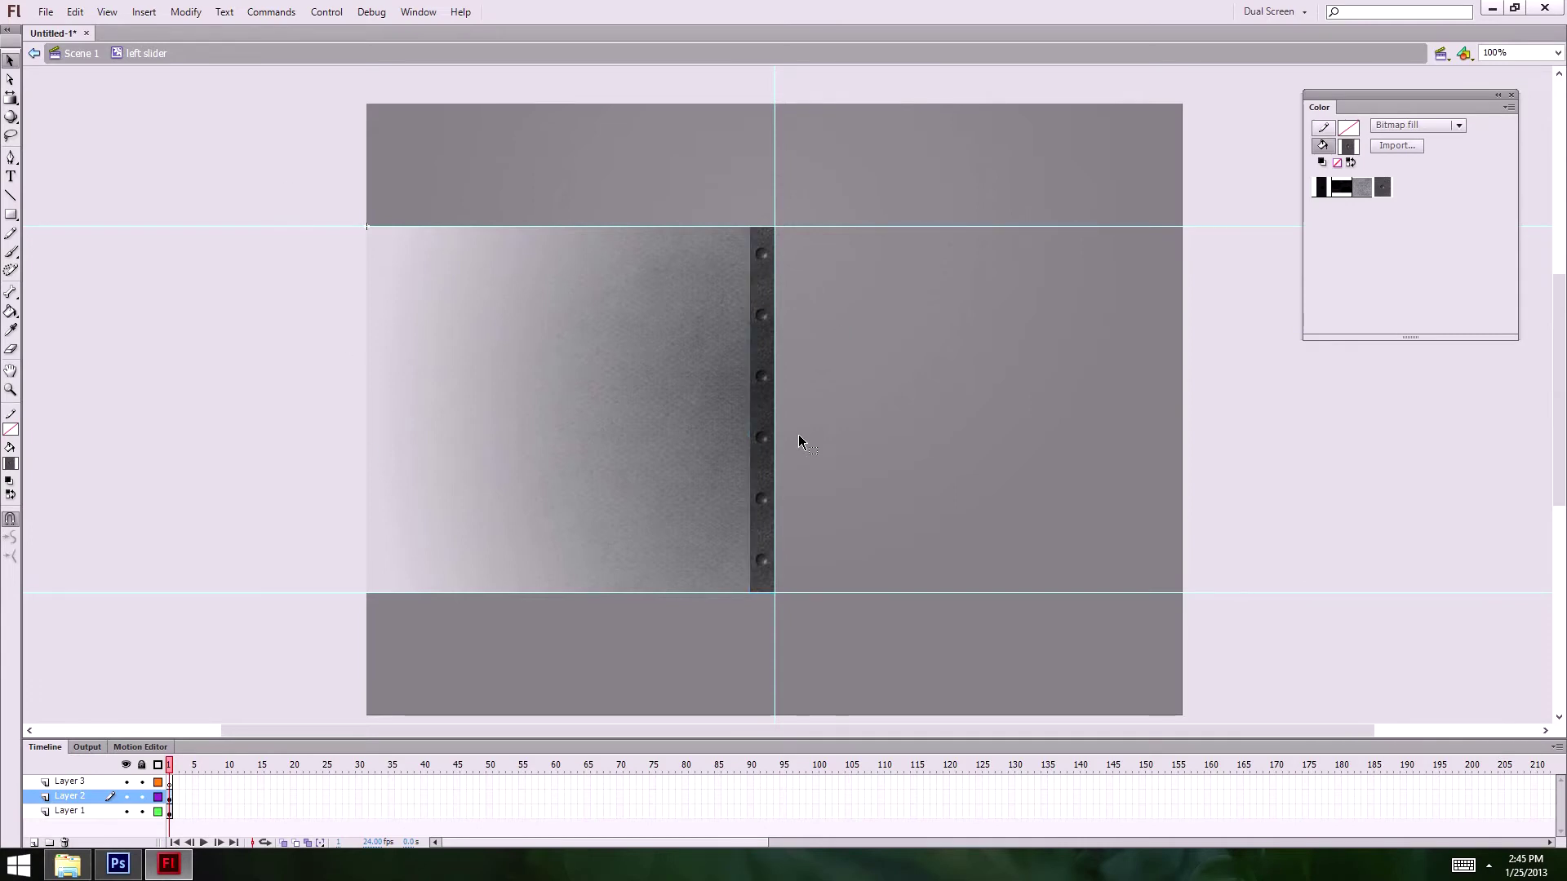
left_click(777, 349)
left_click(777, 349)
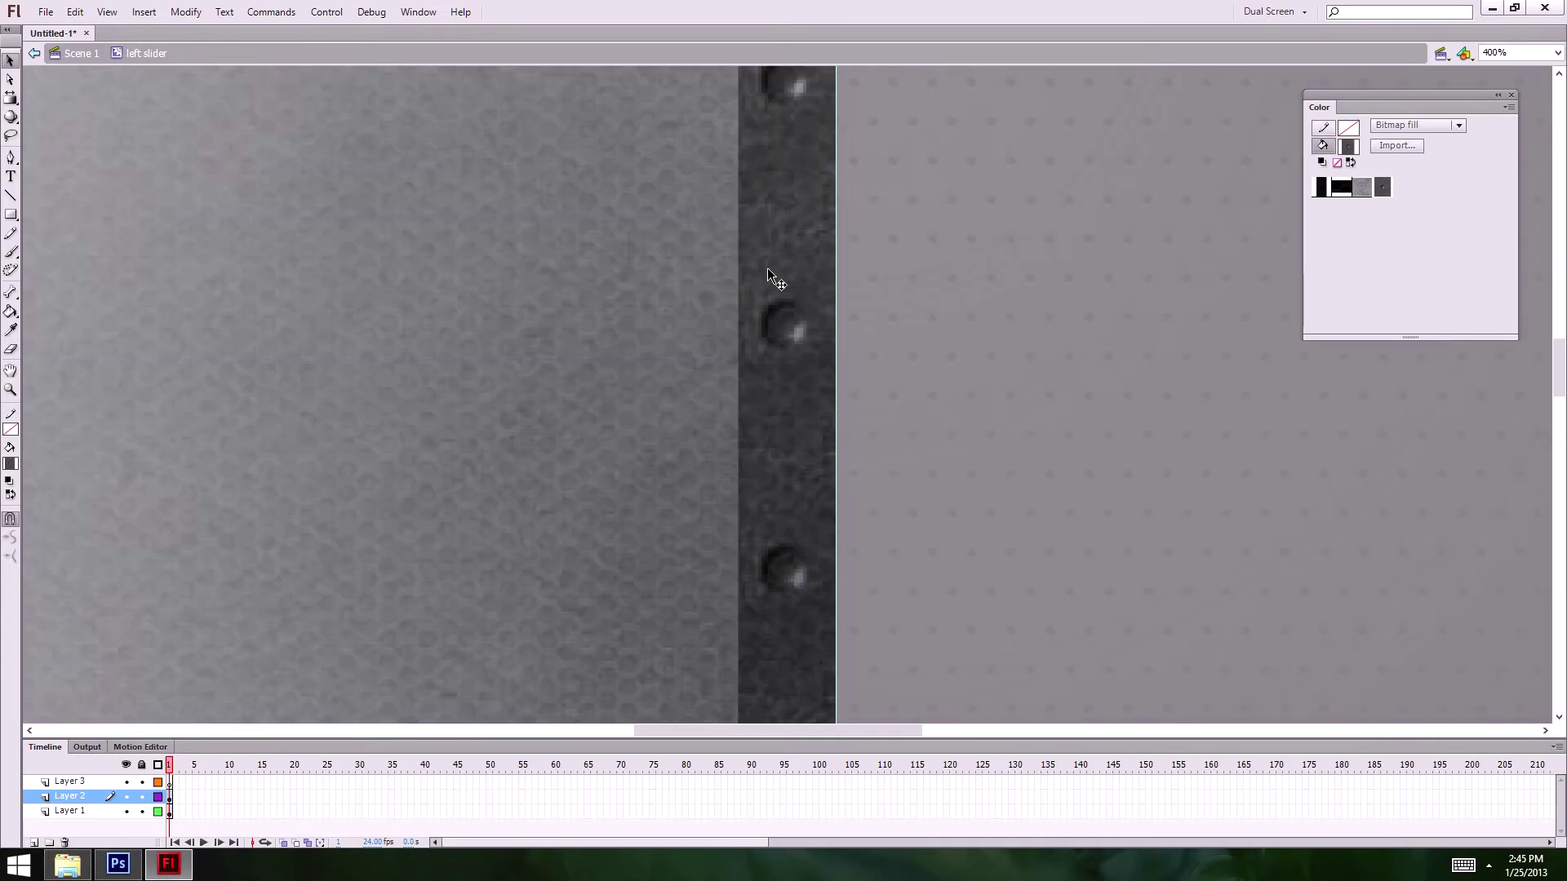
key("ctrl+minus")
key("ctrl+minus")
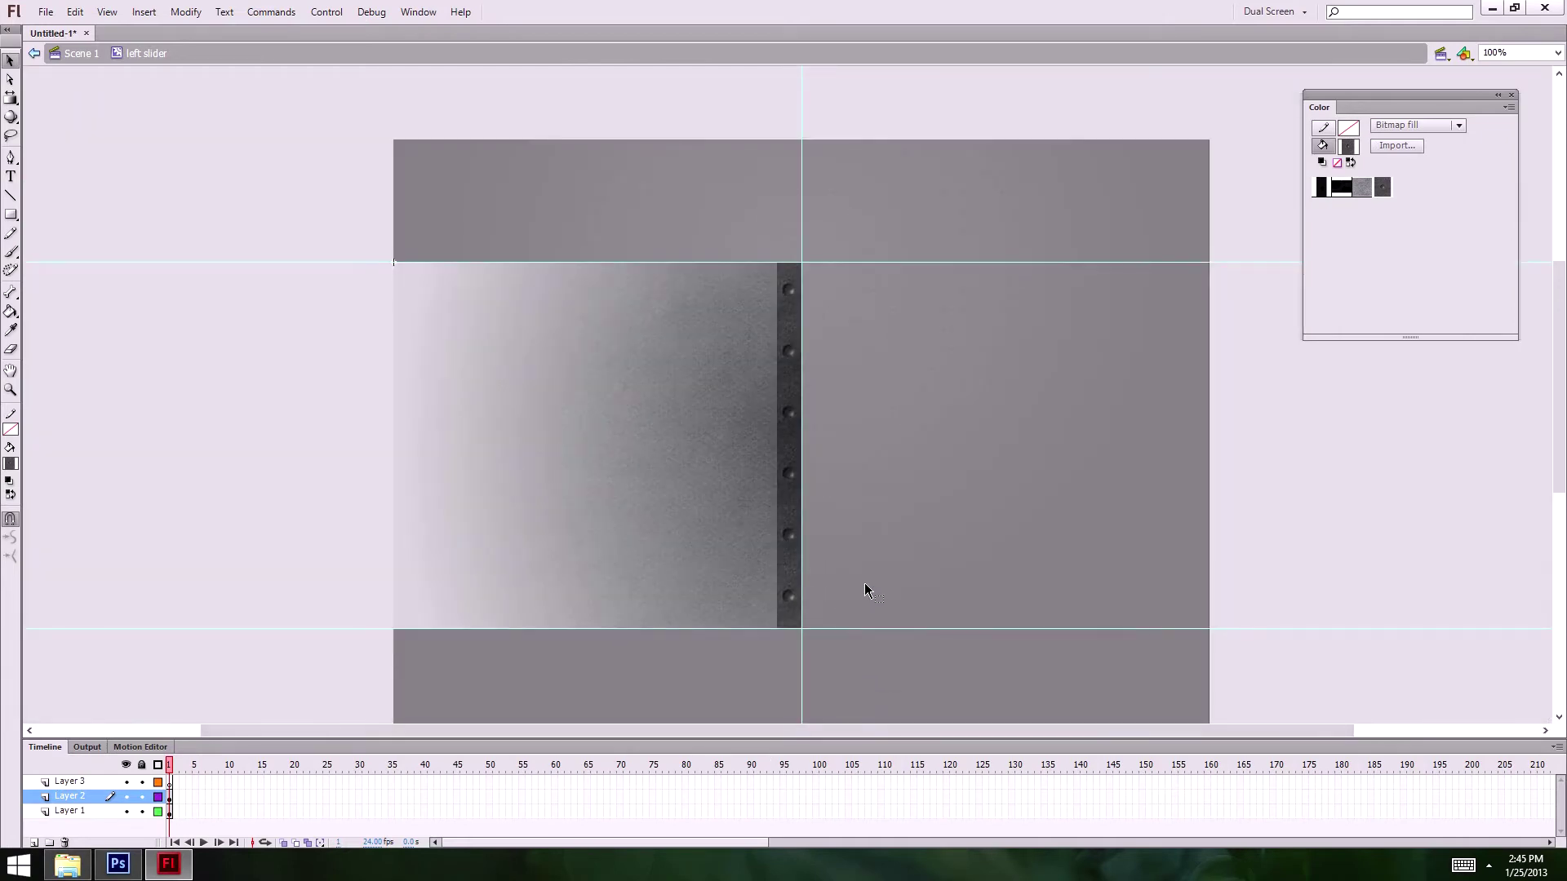
key("ctrl+semicolon")
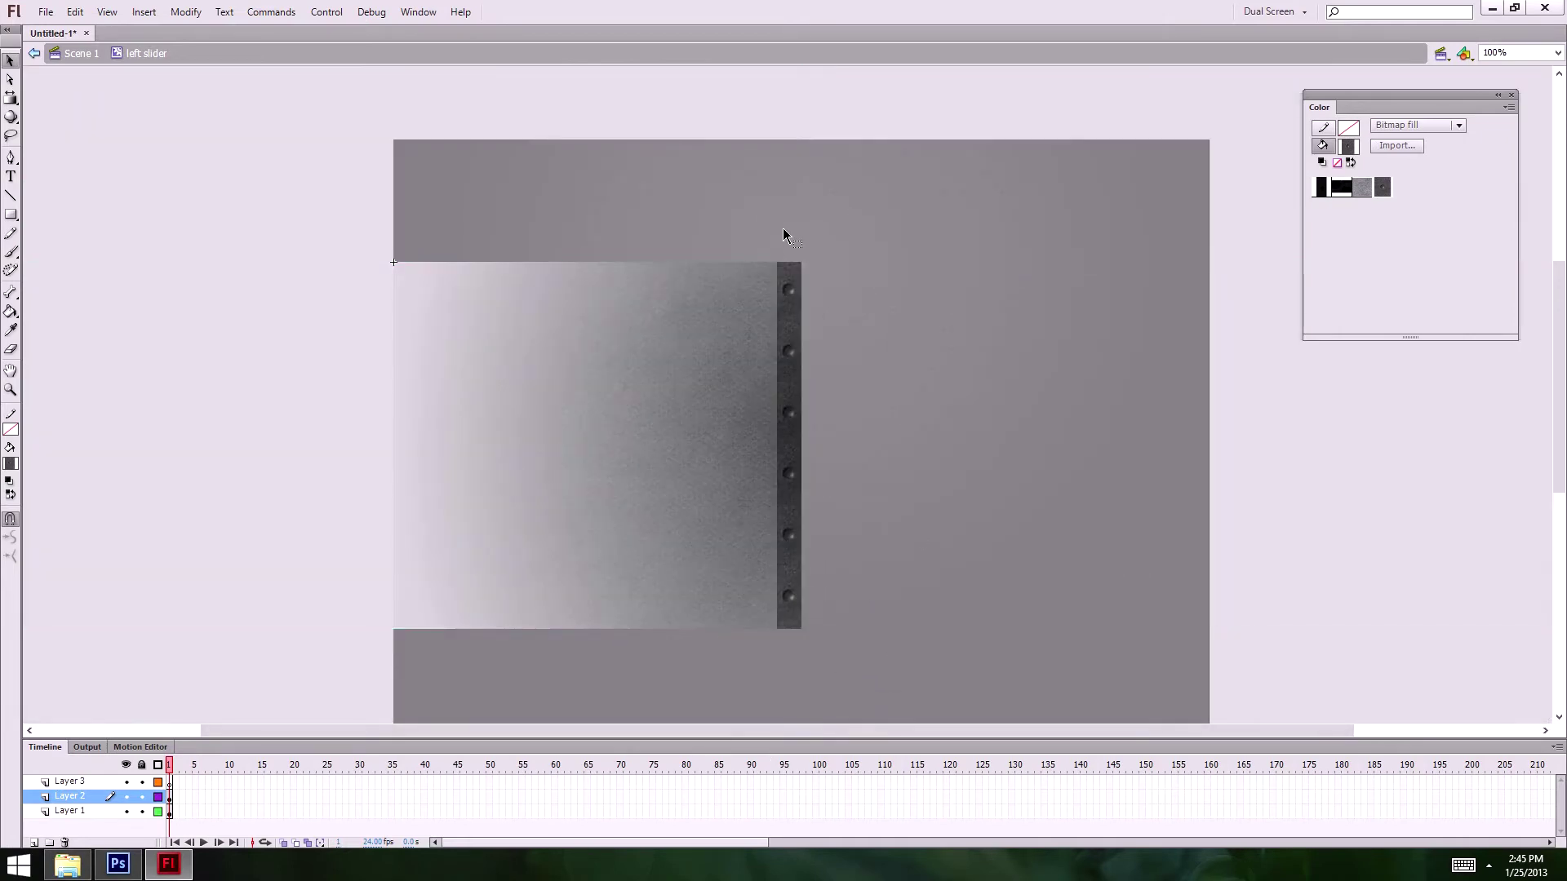
left_click(141, 812)
left_click(141, 796)
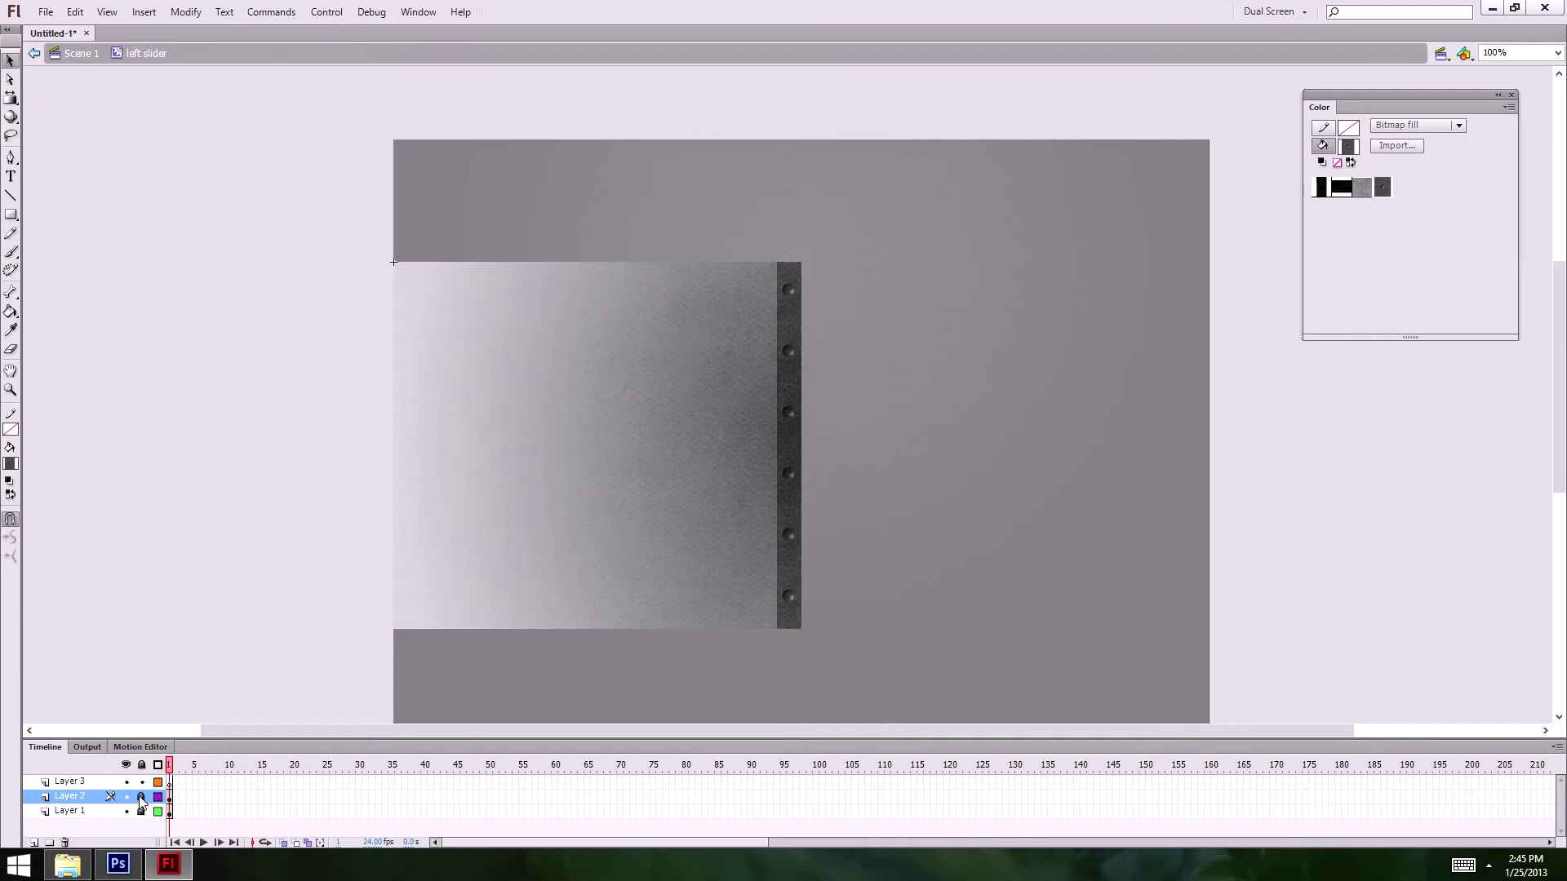
left_click(96, 781)
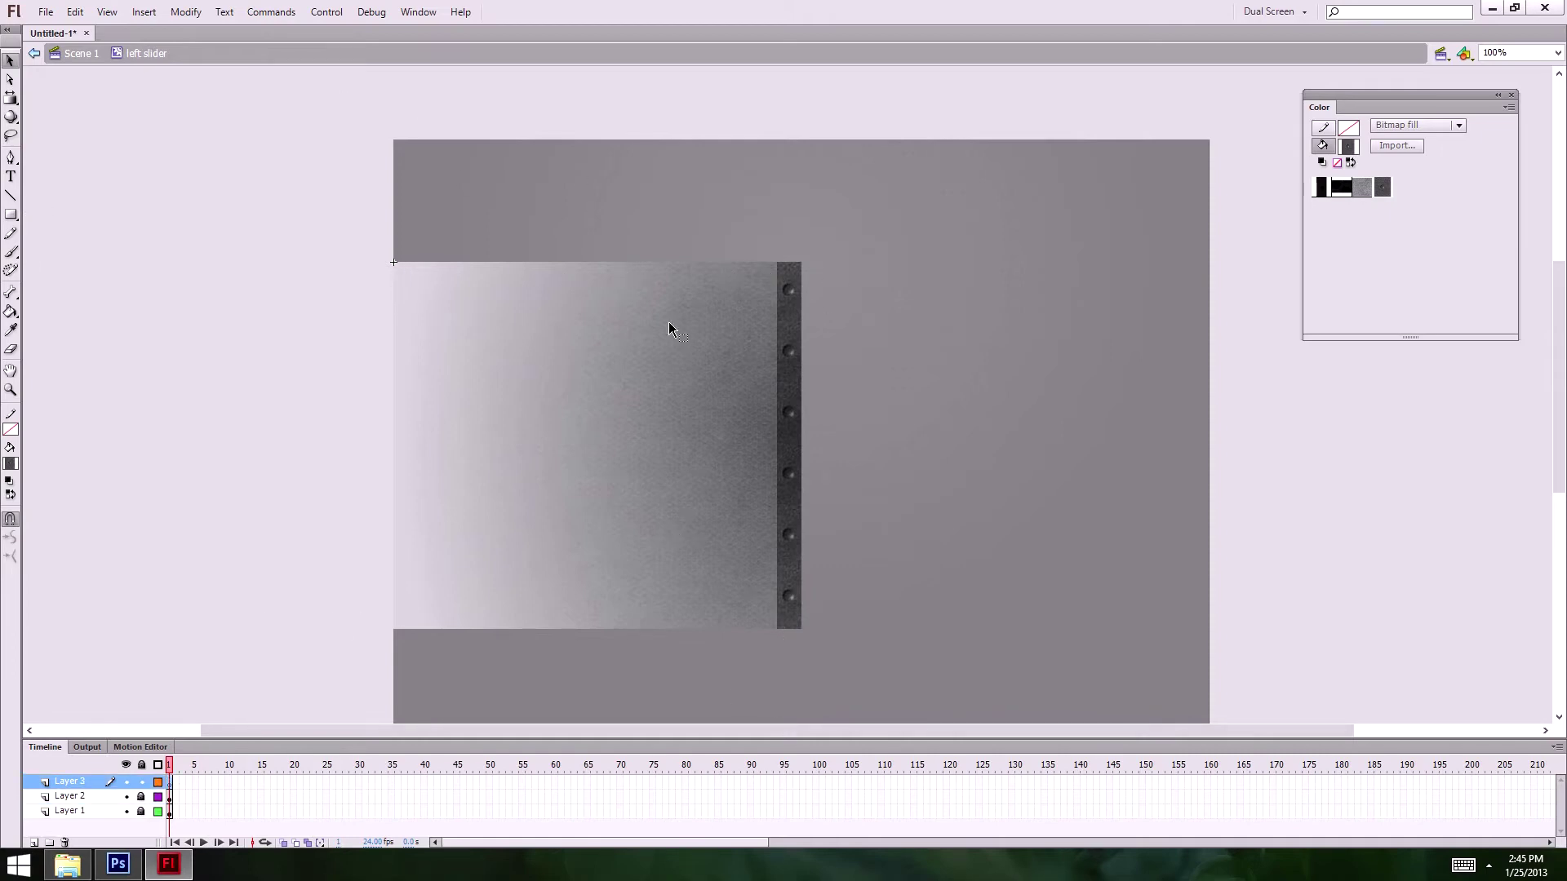
- Choose the Line tool and give it a solid stroke of 2 with a Square cap
left_click(11, 196)
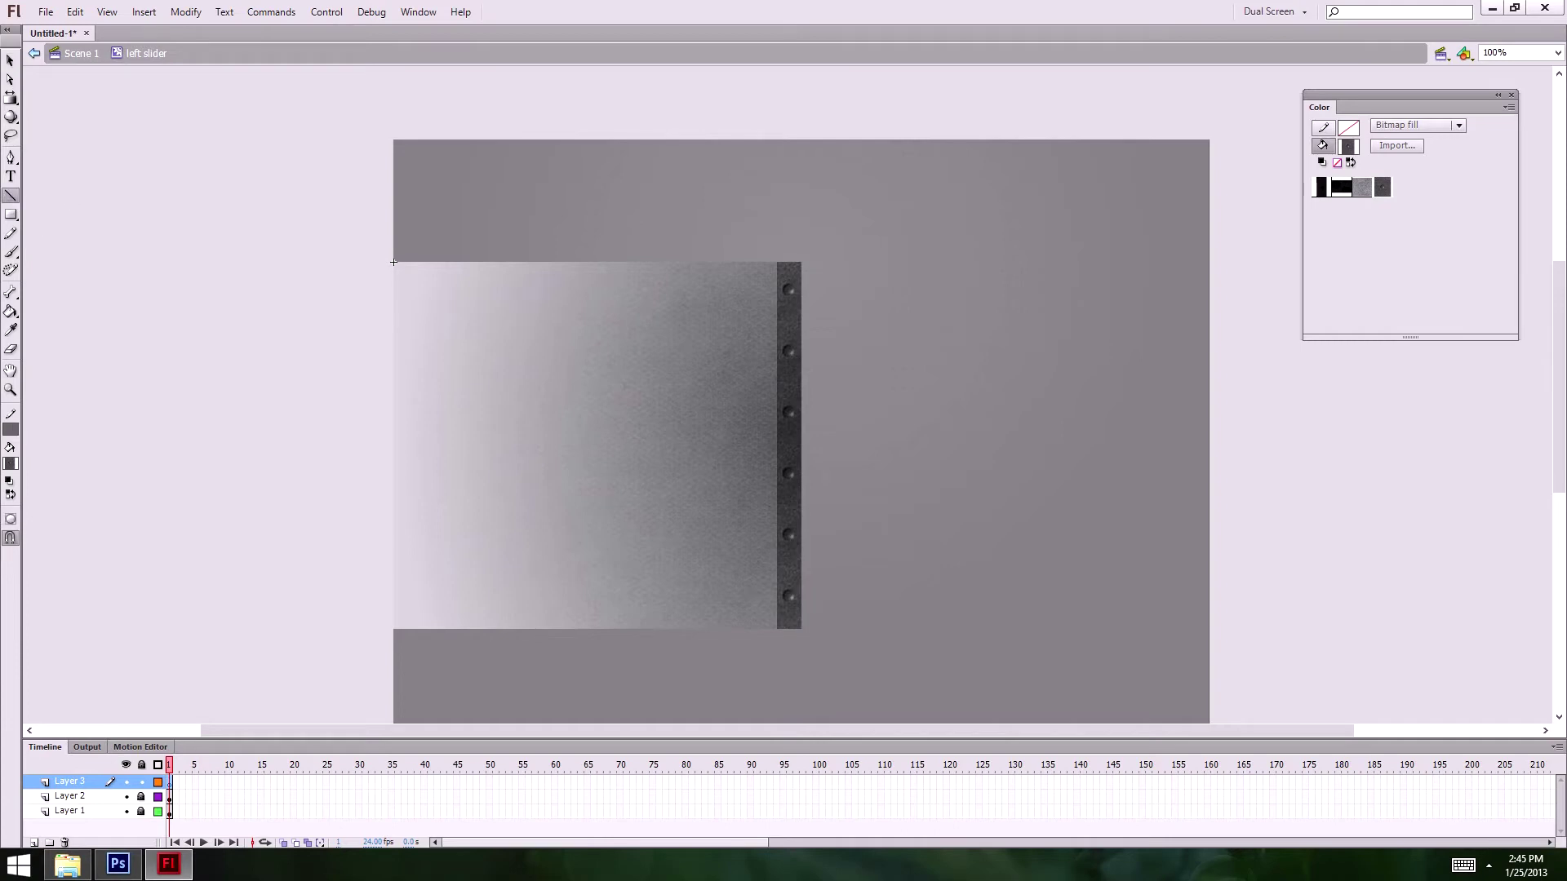
left_click_drag(1566, 57, 1160, 60)
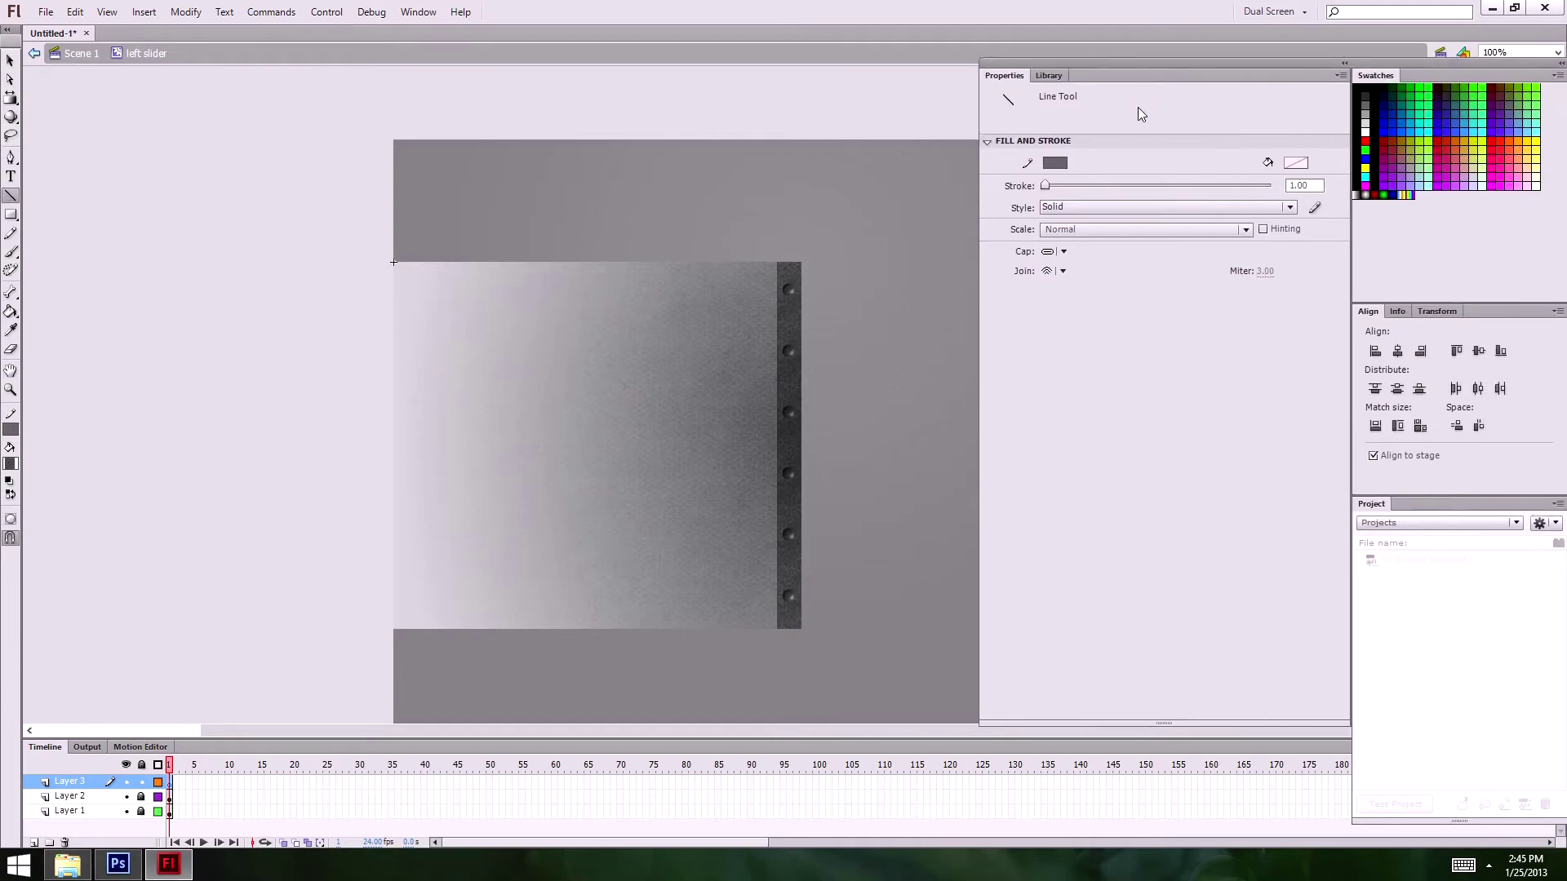
left_click(1047, 164)
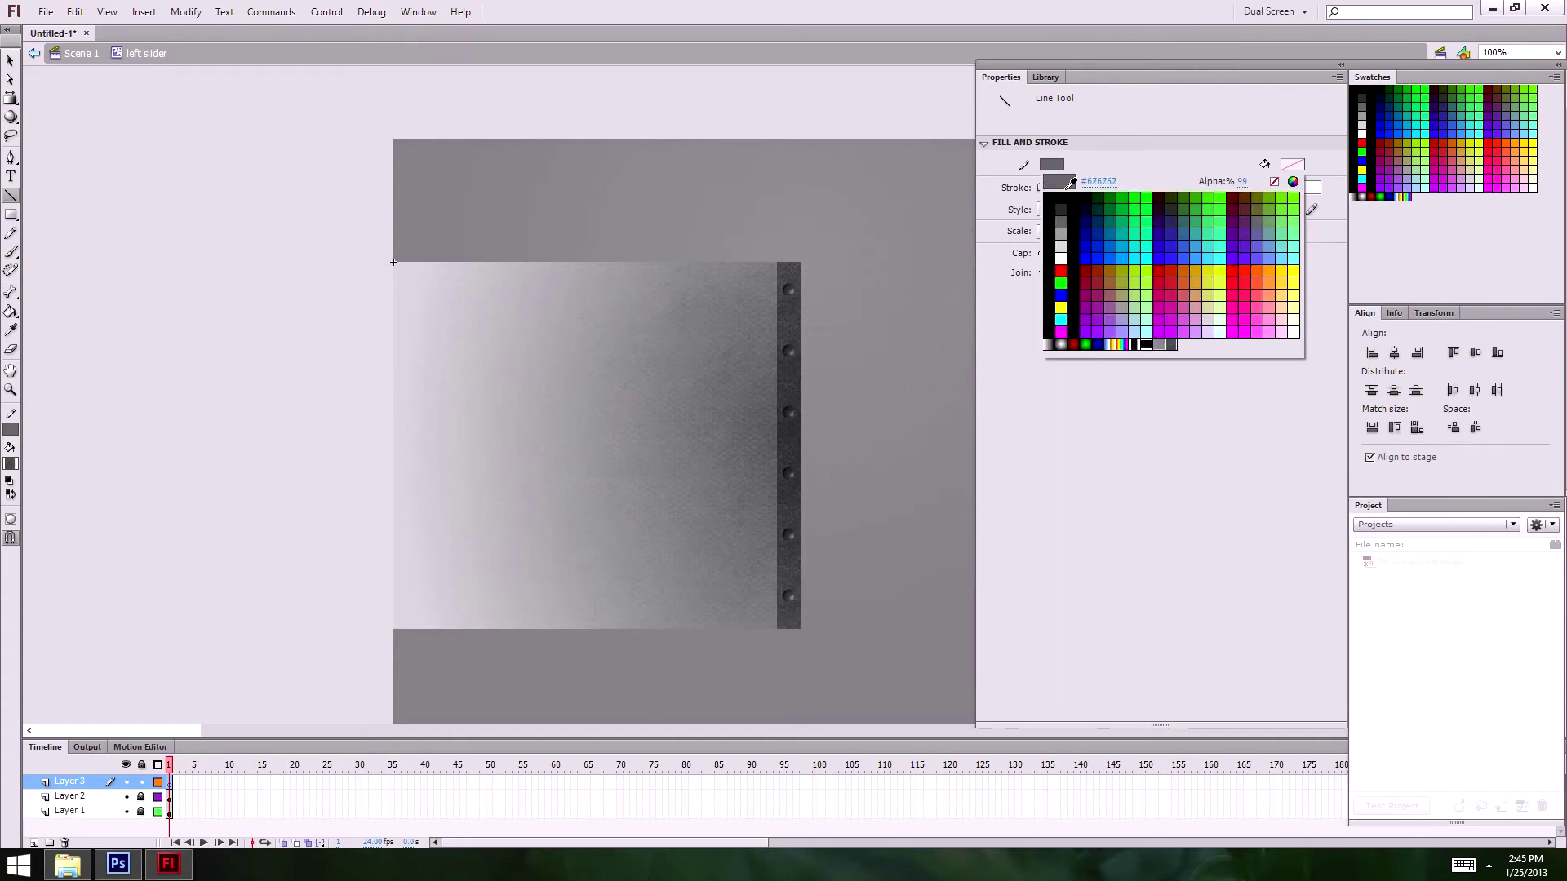
left_click(1050, 167)
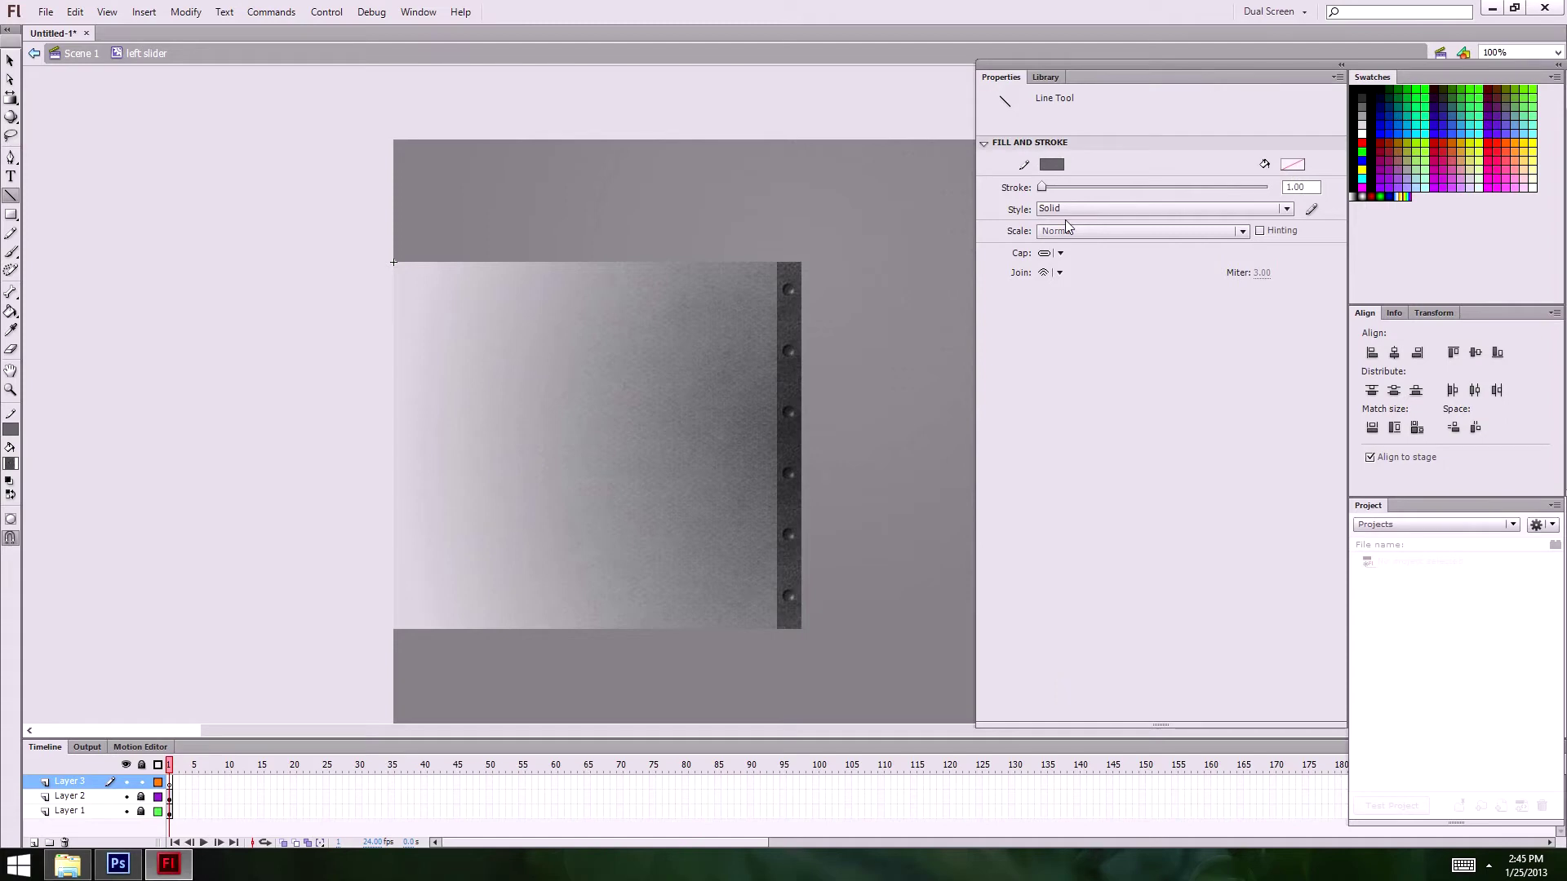
left_click(1316, 187)
type("2")
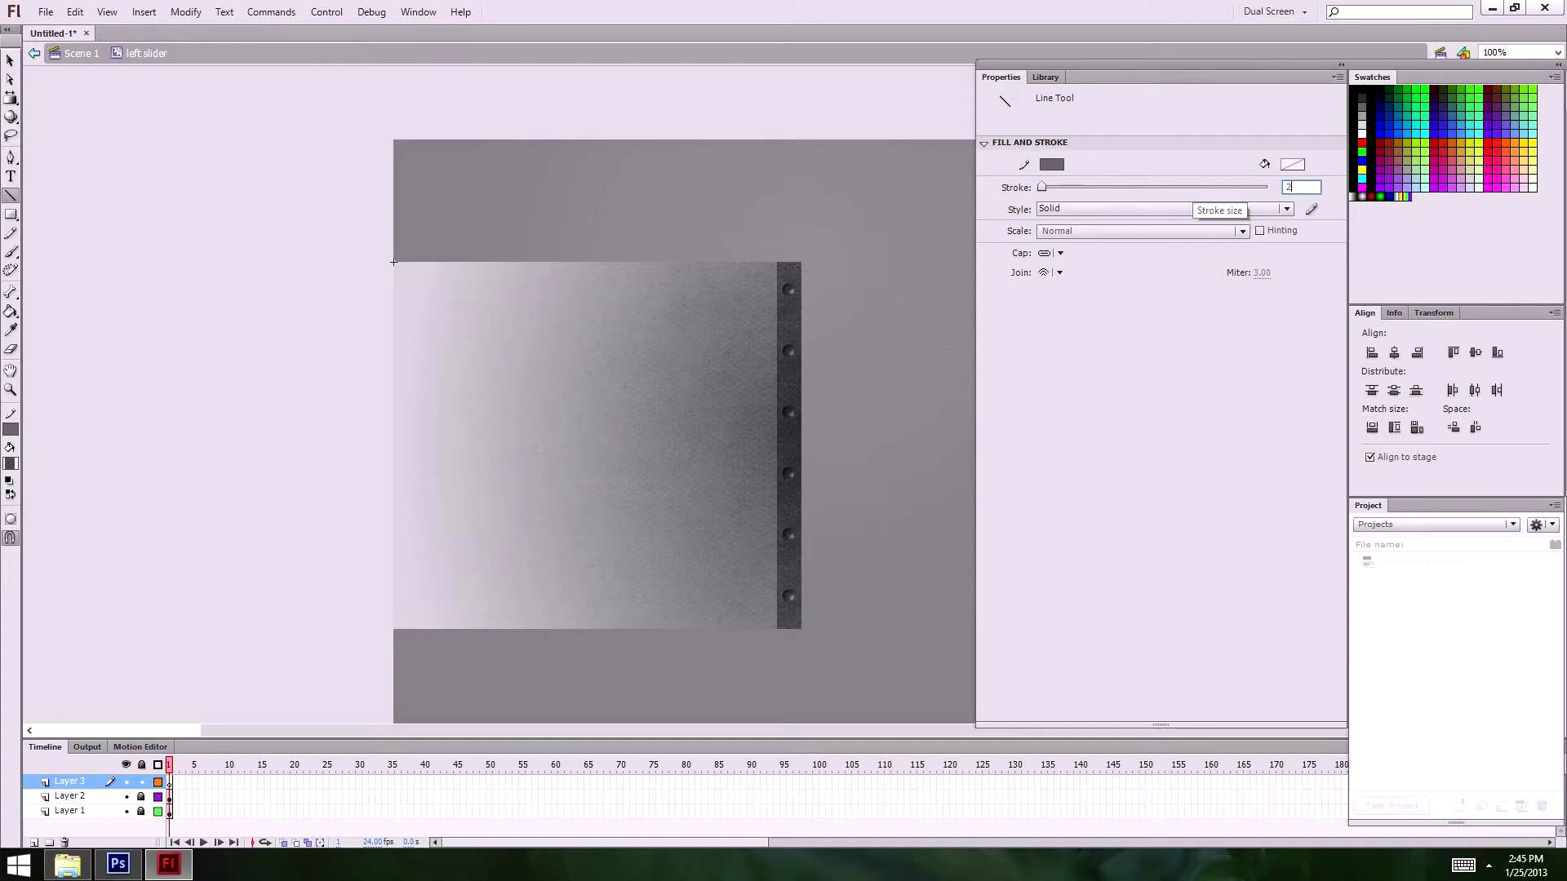
left_click(1058, 253)
left_click(1081, 310)
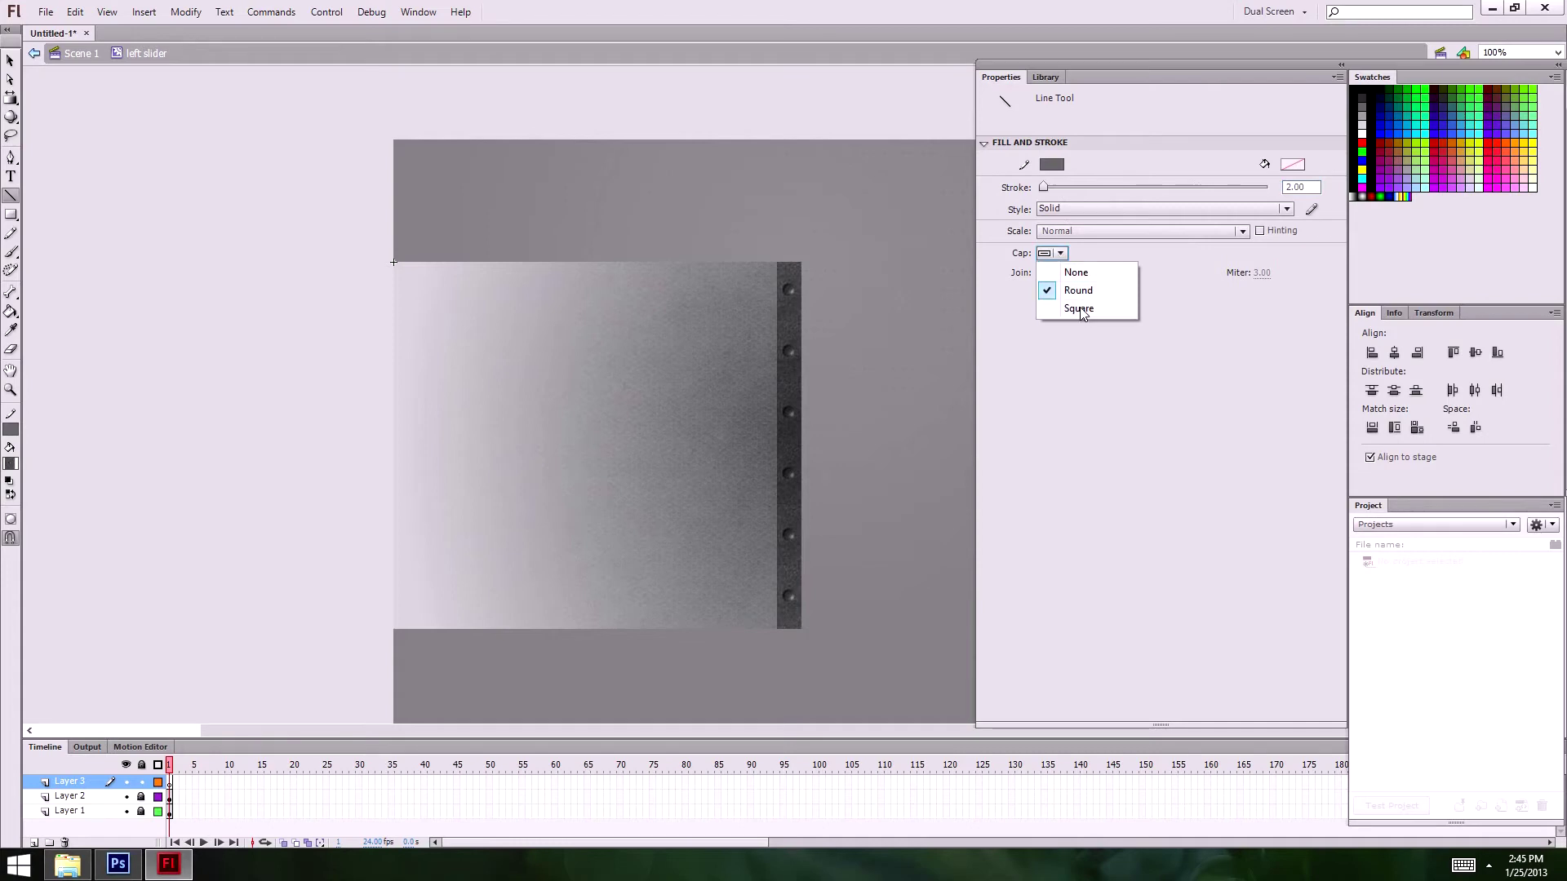
left_click(1060, 272)
left_click(1062, 272)
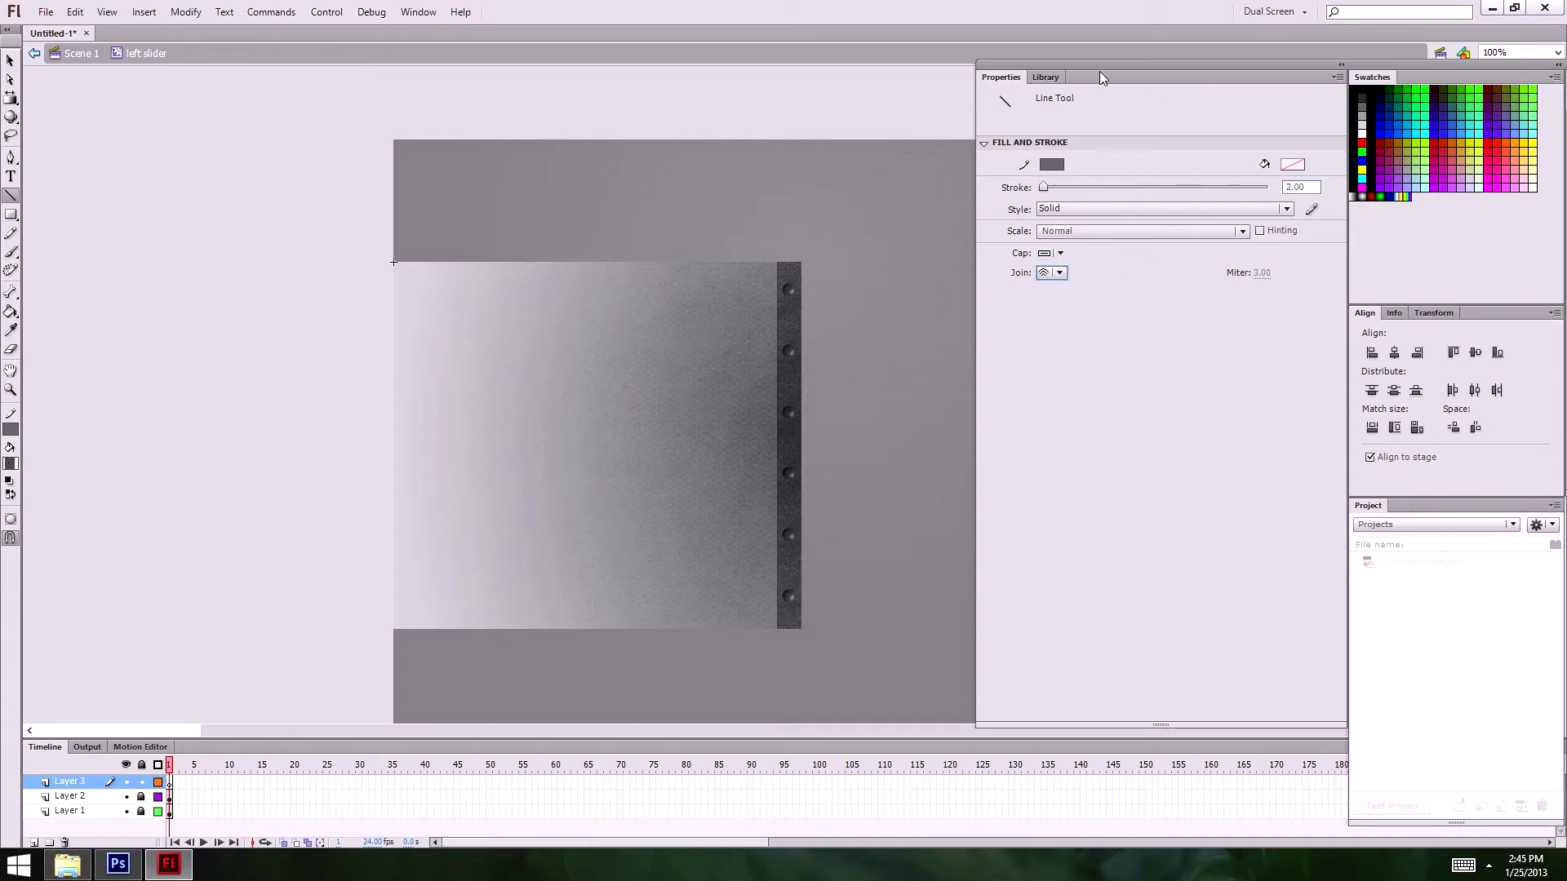
left_click(1003, 76)
left_click_drag(1103, 63, 1566, 65)
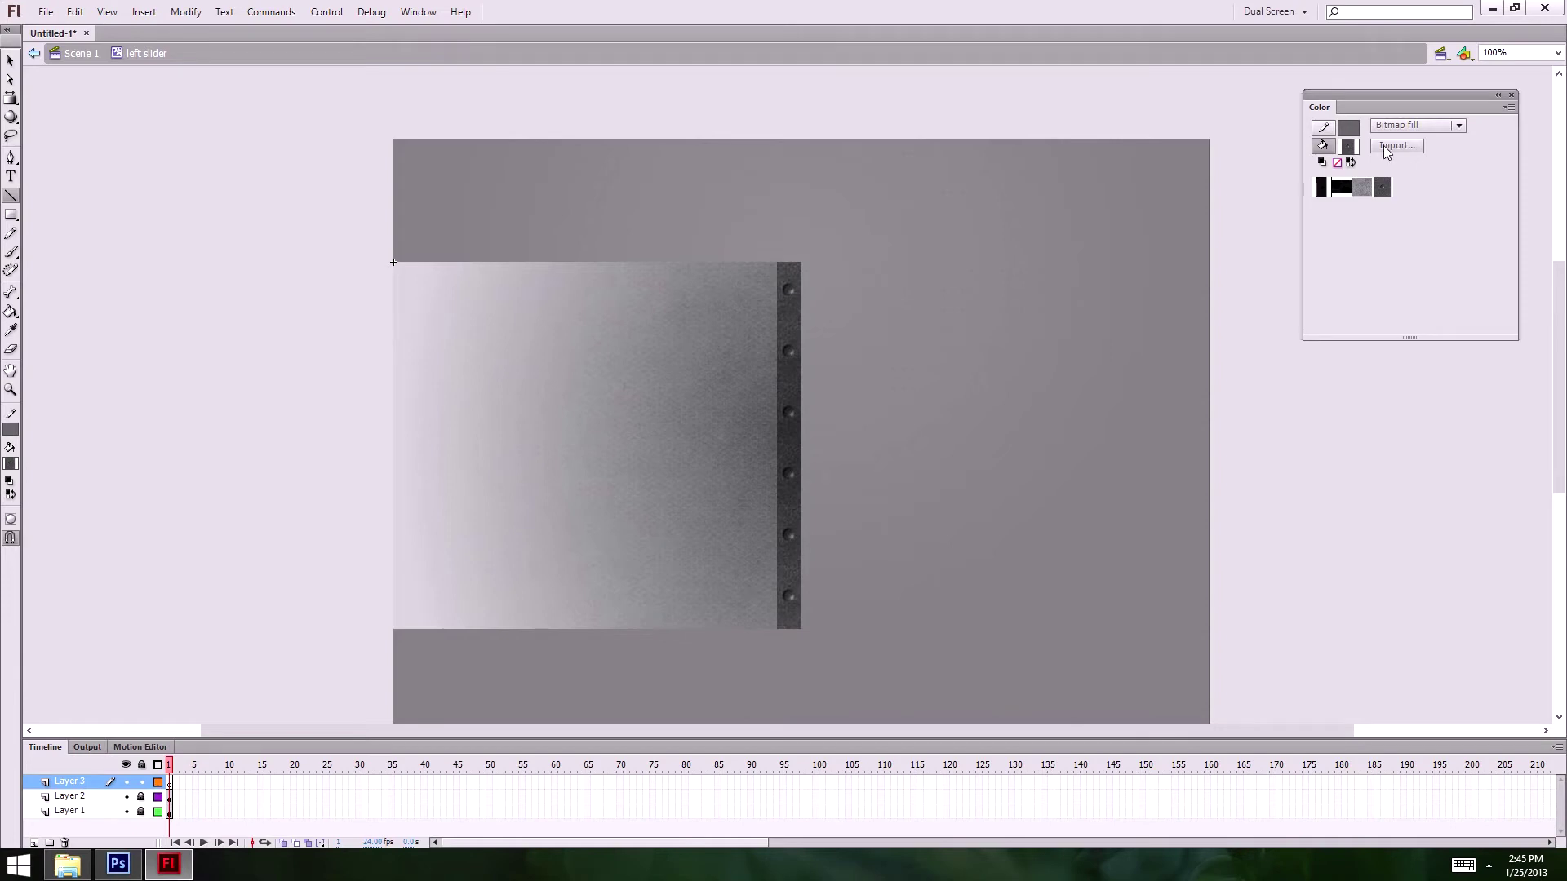
- Set the stroke to a linear gradient with its left stop at 10% alpha and draw a horizontal line along the panel's upper edge
left_click(1324, 129)
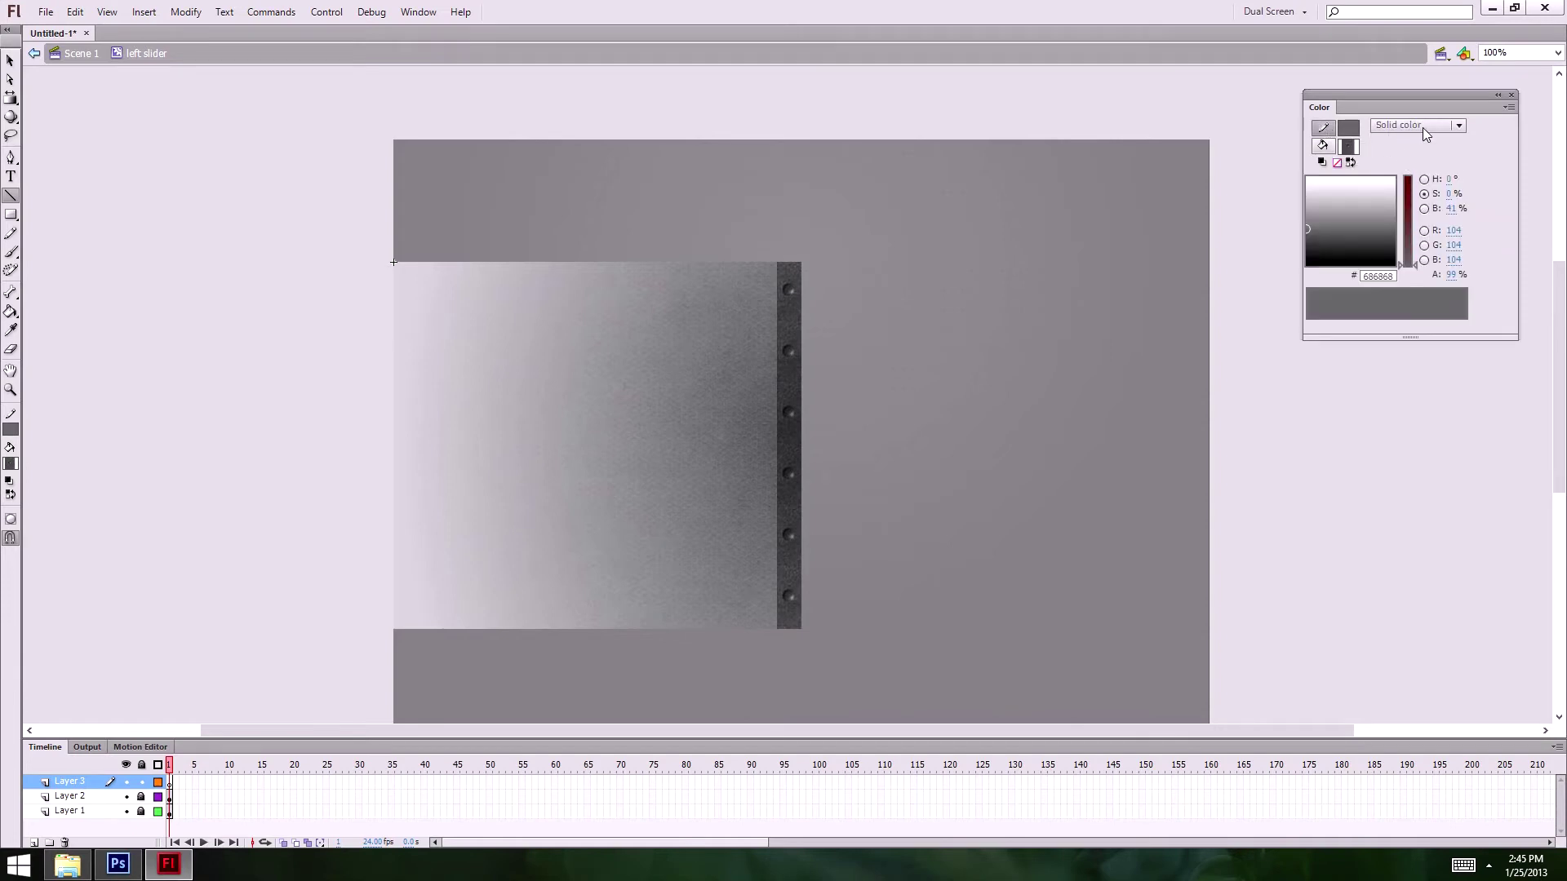
left_click(1422, 127)
left_click(1416, 183)
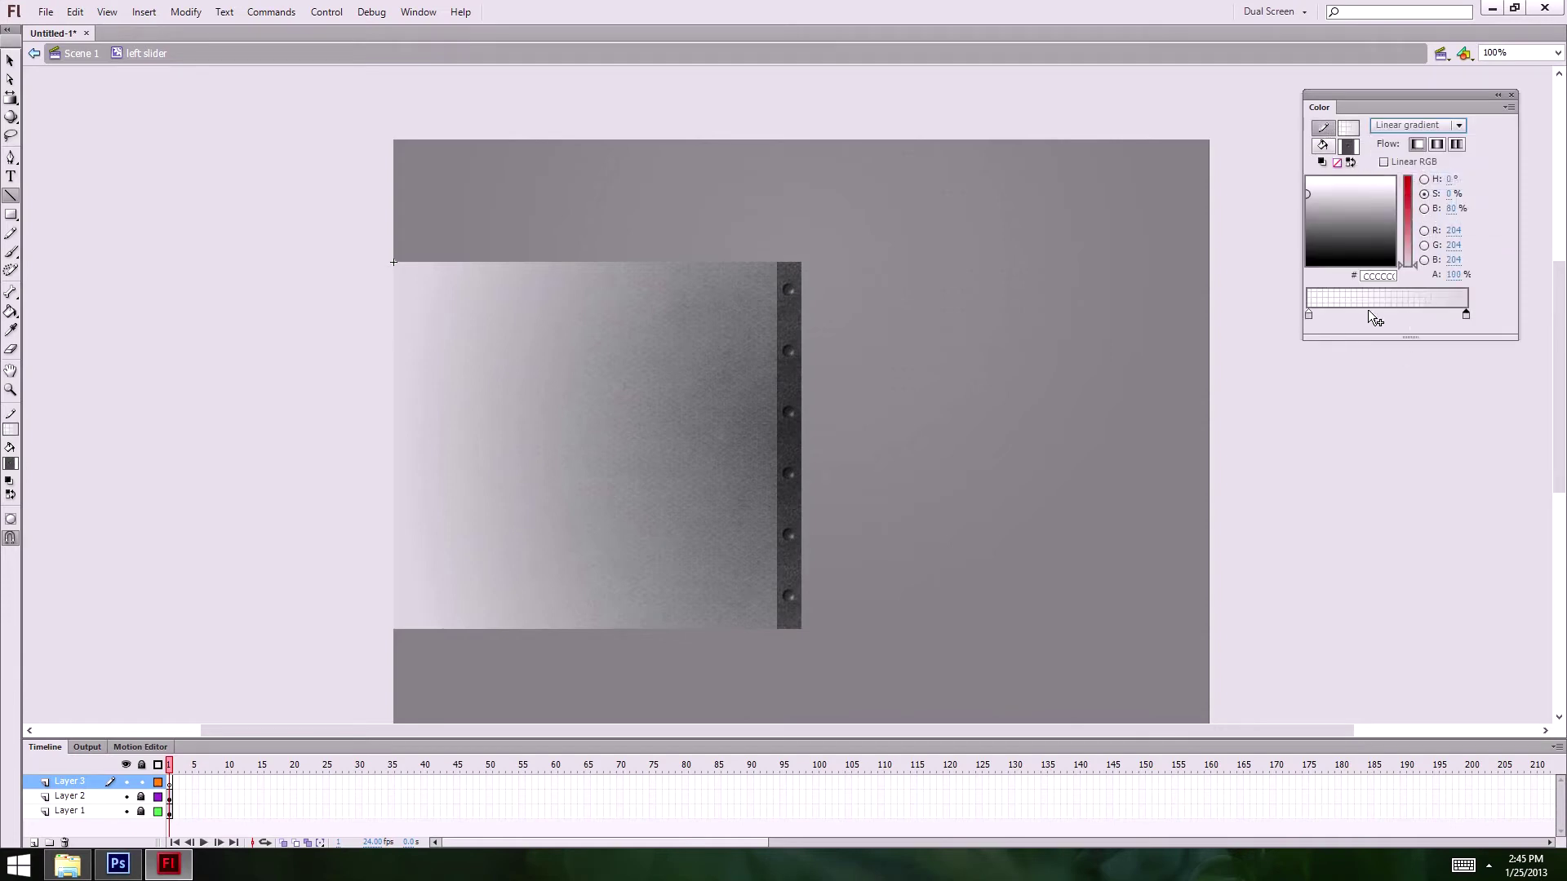
left_click(1309, 316)
left_click_drag(394, 262, 804, 262)
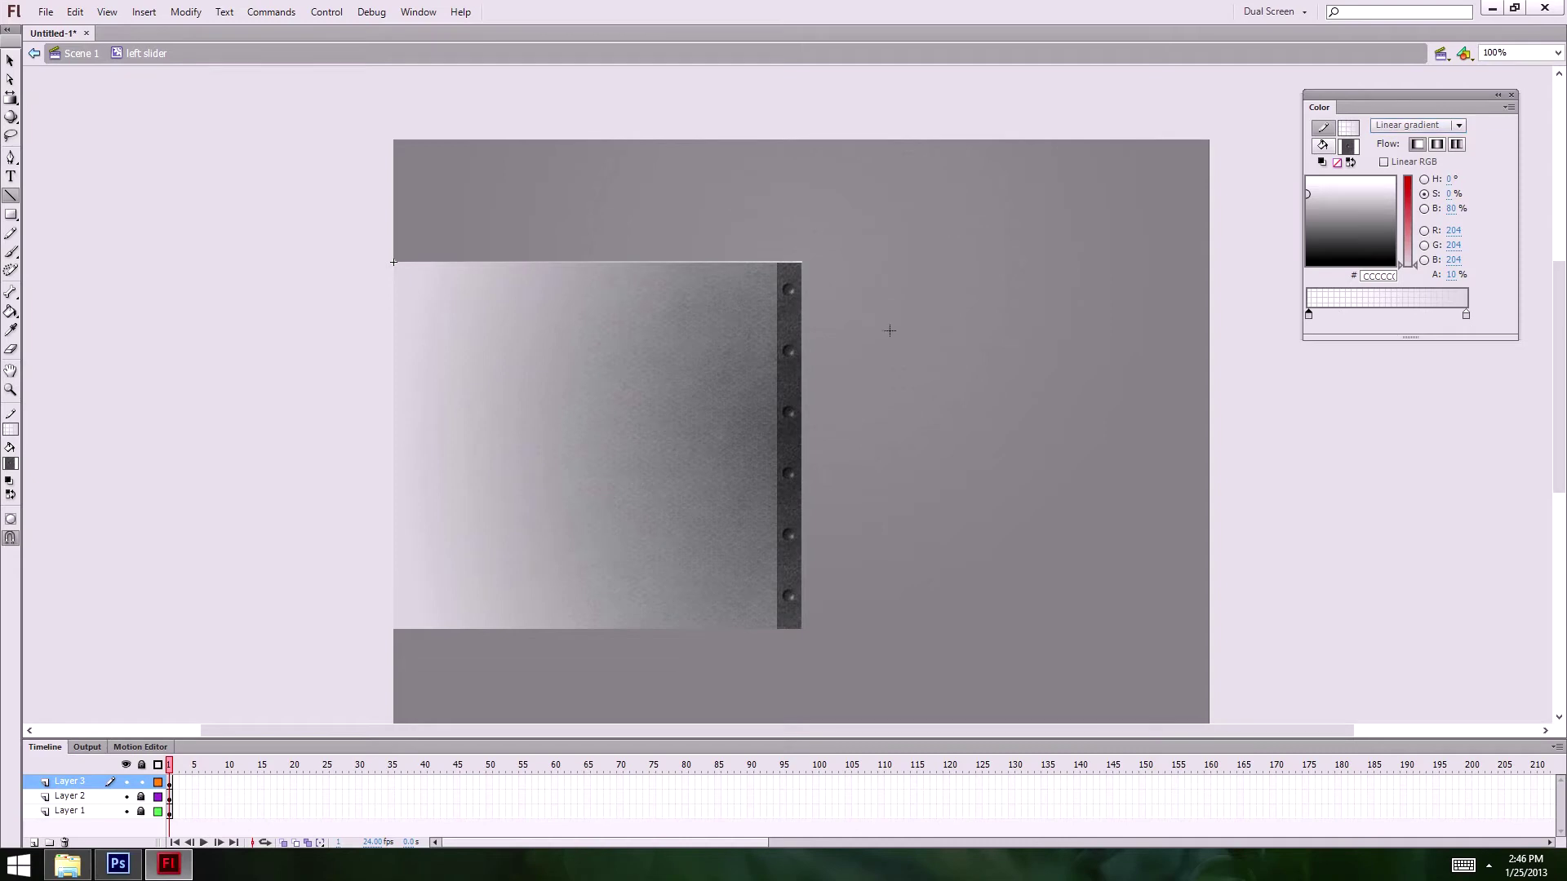
- Examine the new line up close along its length, checking its alignment at the rivet bar and its gradient fade
key("ctrl+equal")
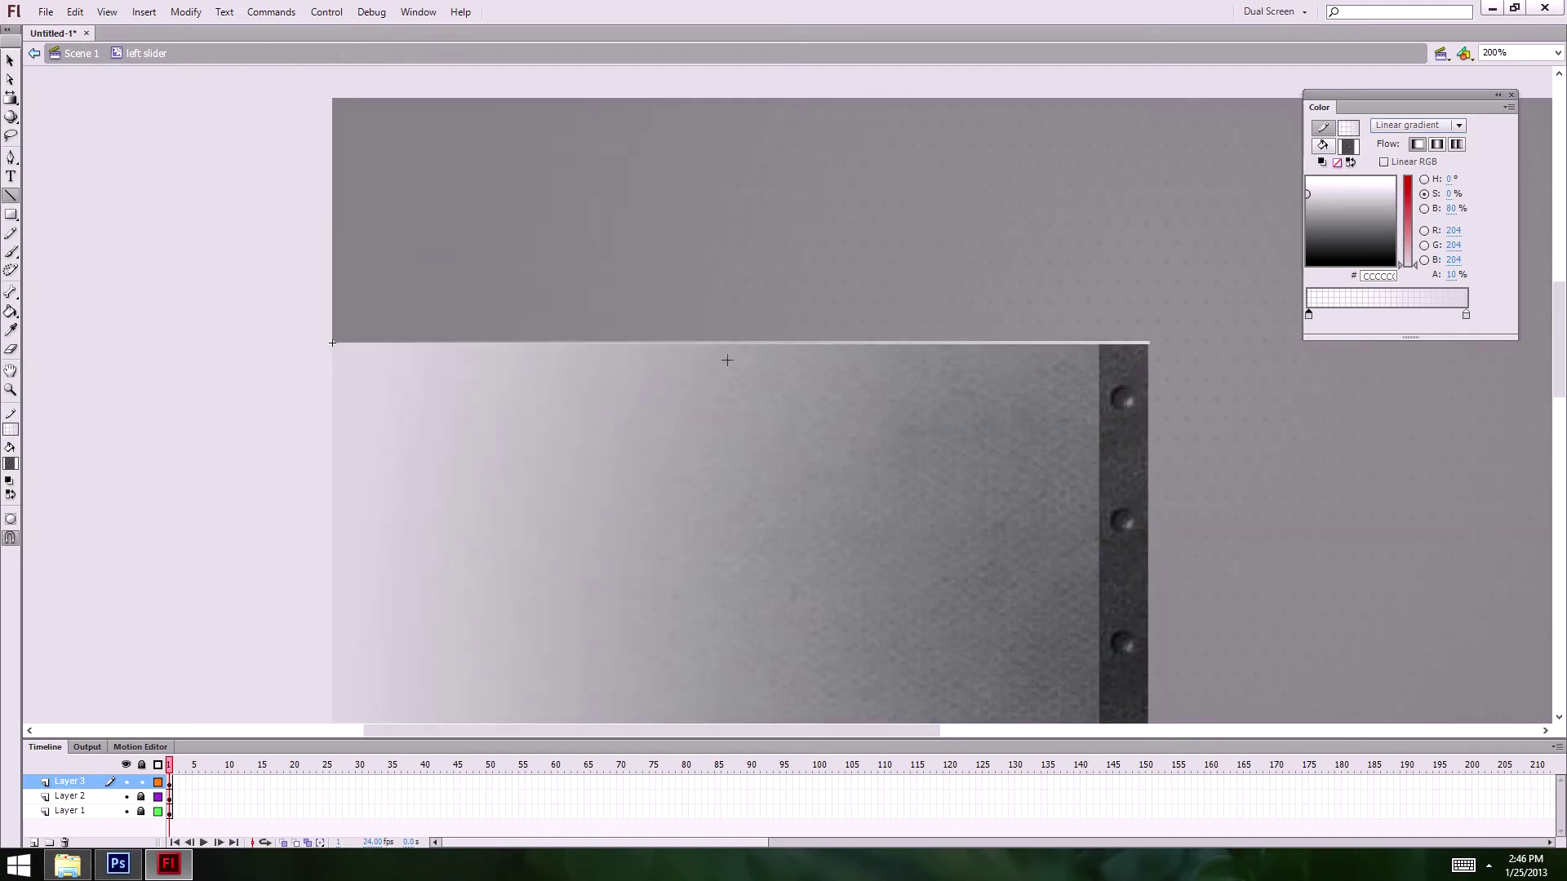
left_click(1036, 349)
mouse_move(811, 440)
left_mouse_down()
mouse_move(884, 413)
mouse_move(1227, 413)
mouse_move(817, 423)
left_mouse_up()
key("v")
left_click_drag(1185, 382, 1180, 379)
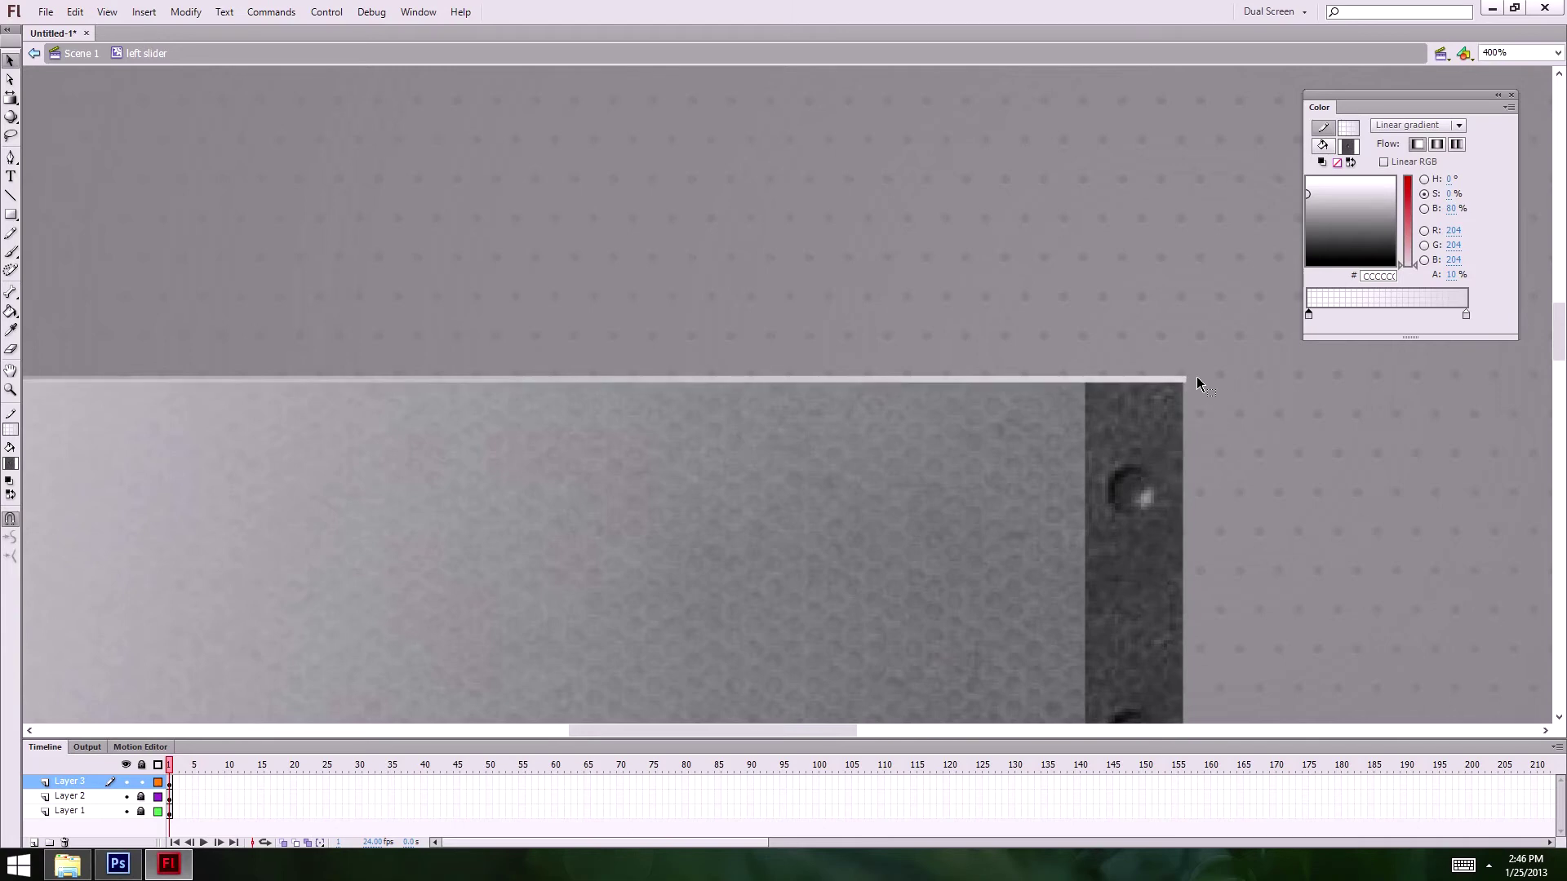
left_click(1172, 381)
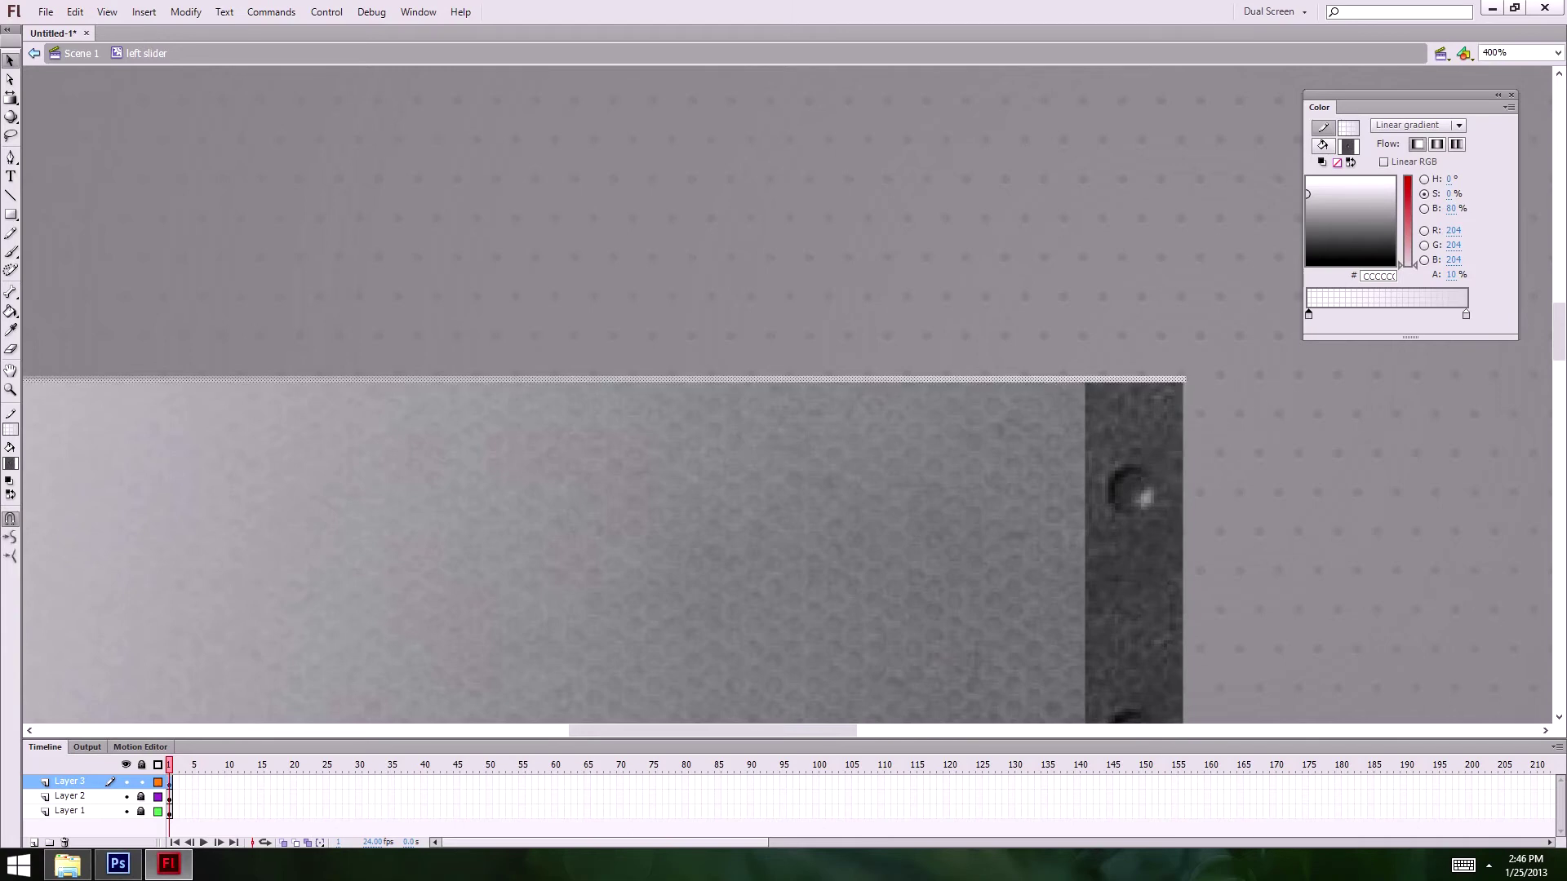
left_click(1016, 246)
mouse_move(318, 416)
left_mouse_down()
mouse_move(886, 384)
mouse_move(850, 374)
mouse_move(855, 345)
left_mouse_up()
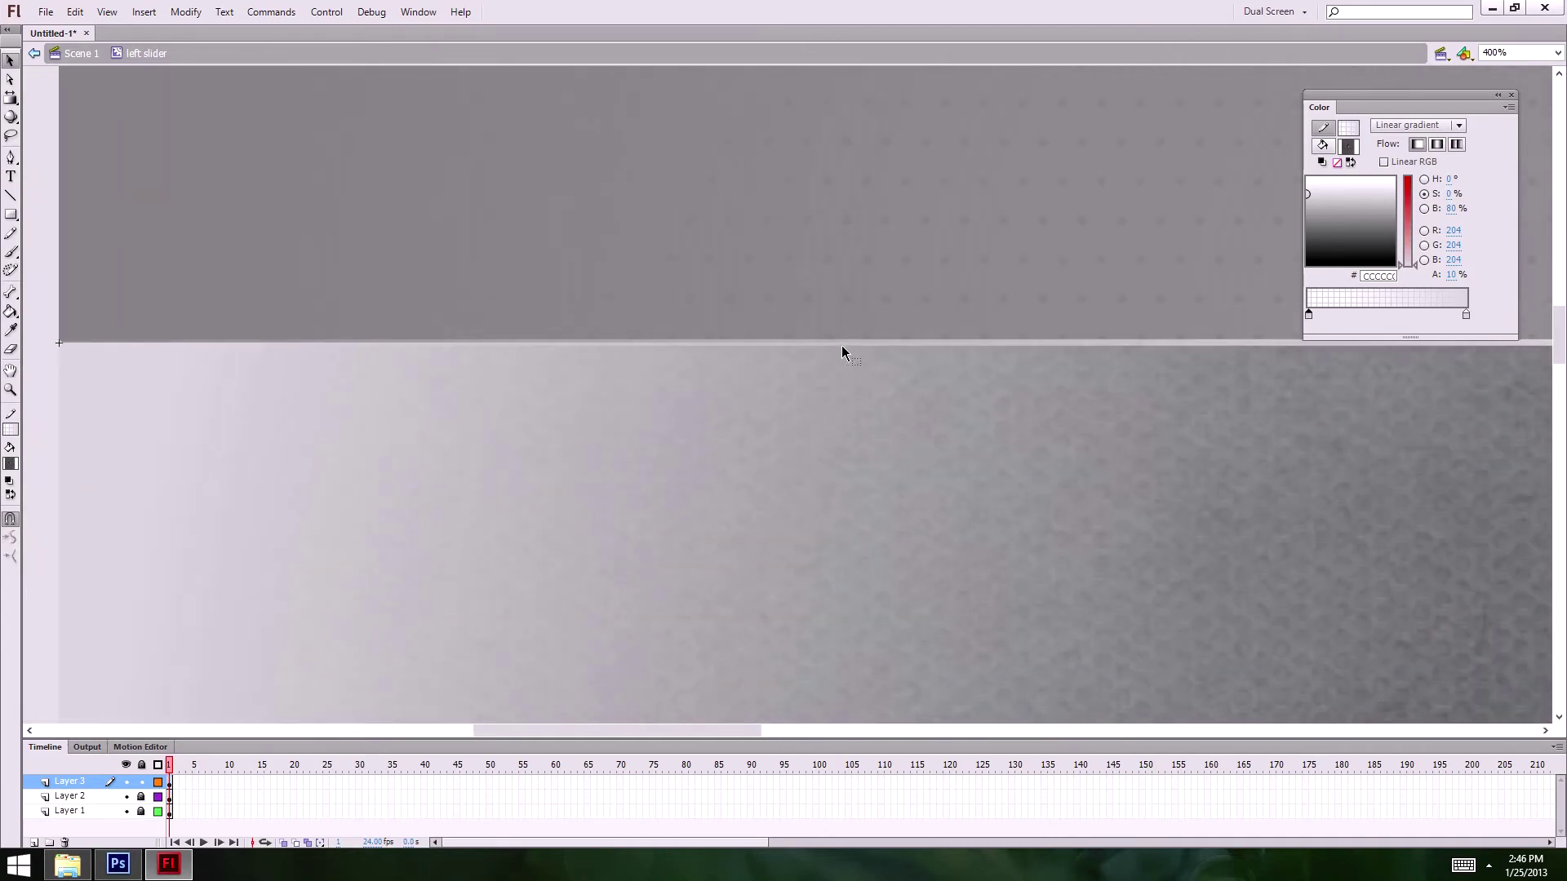
left_click_drag(1000, 426, 853, 436)
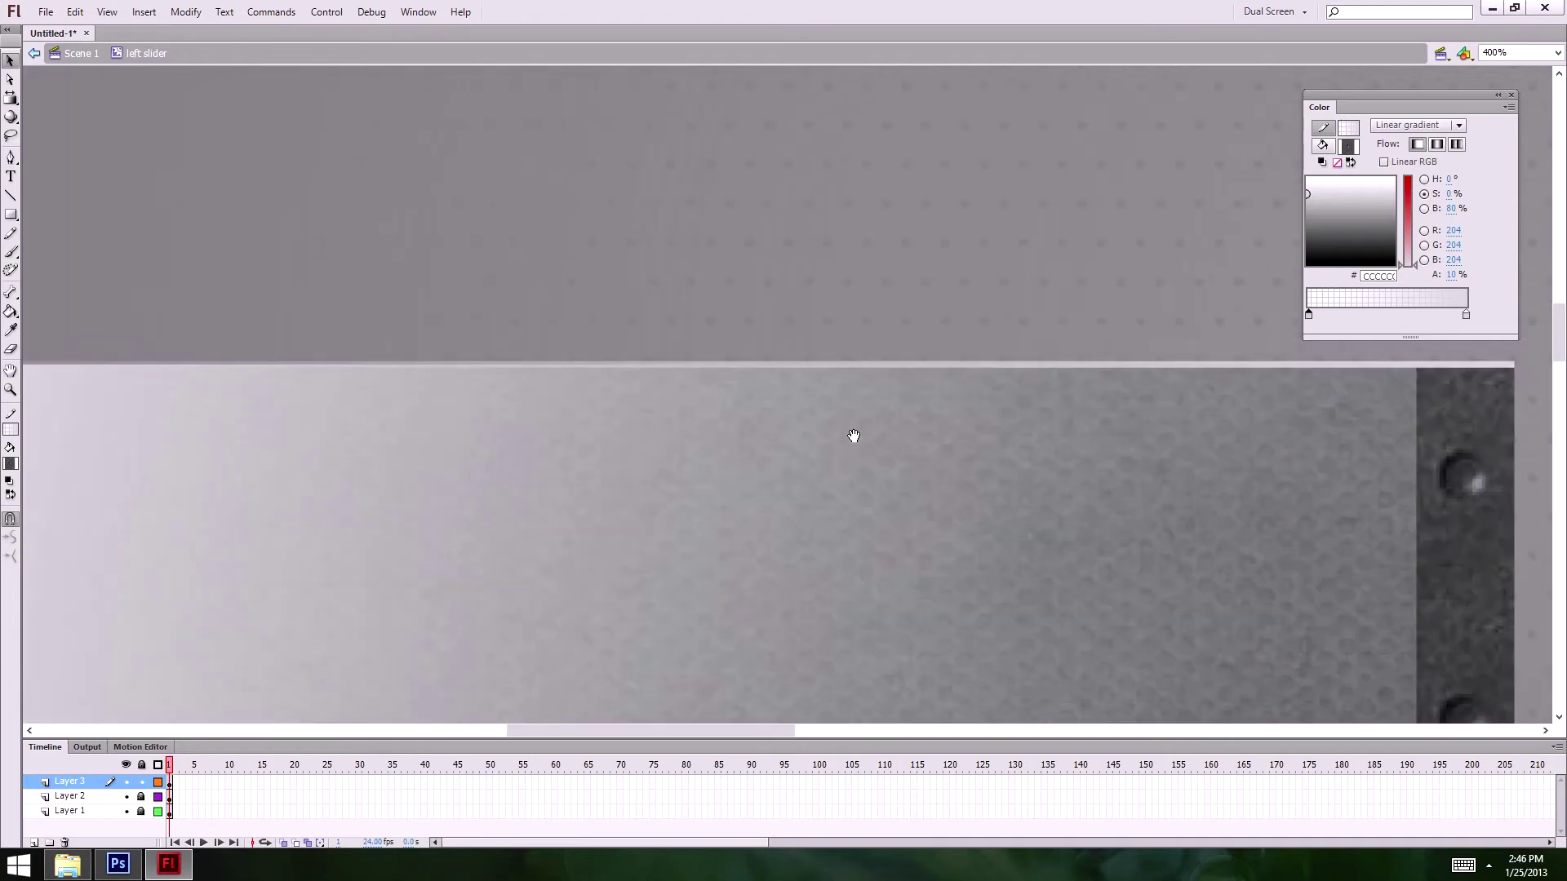
left_click(895, 365)
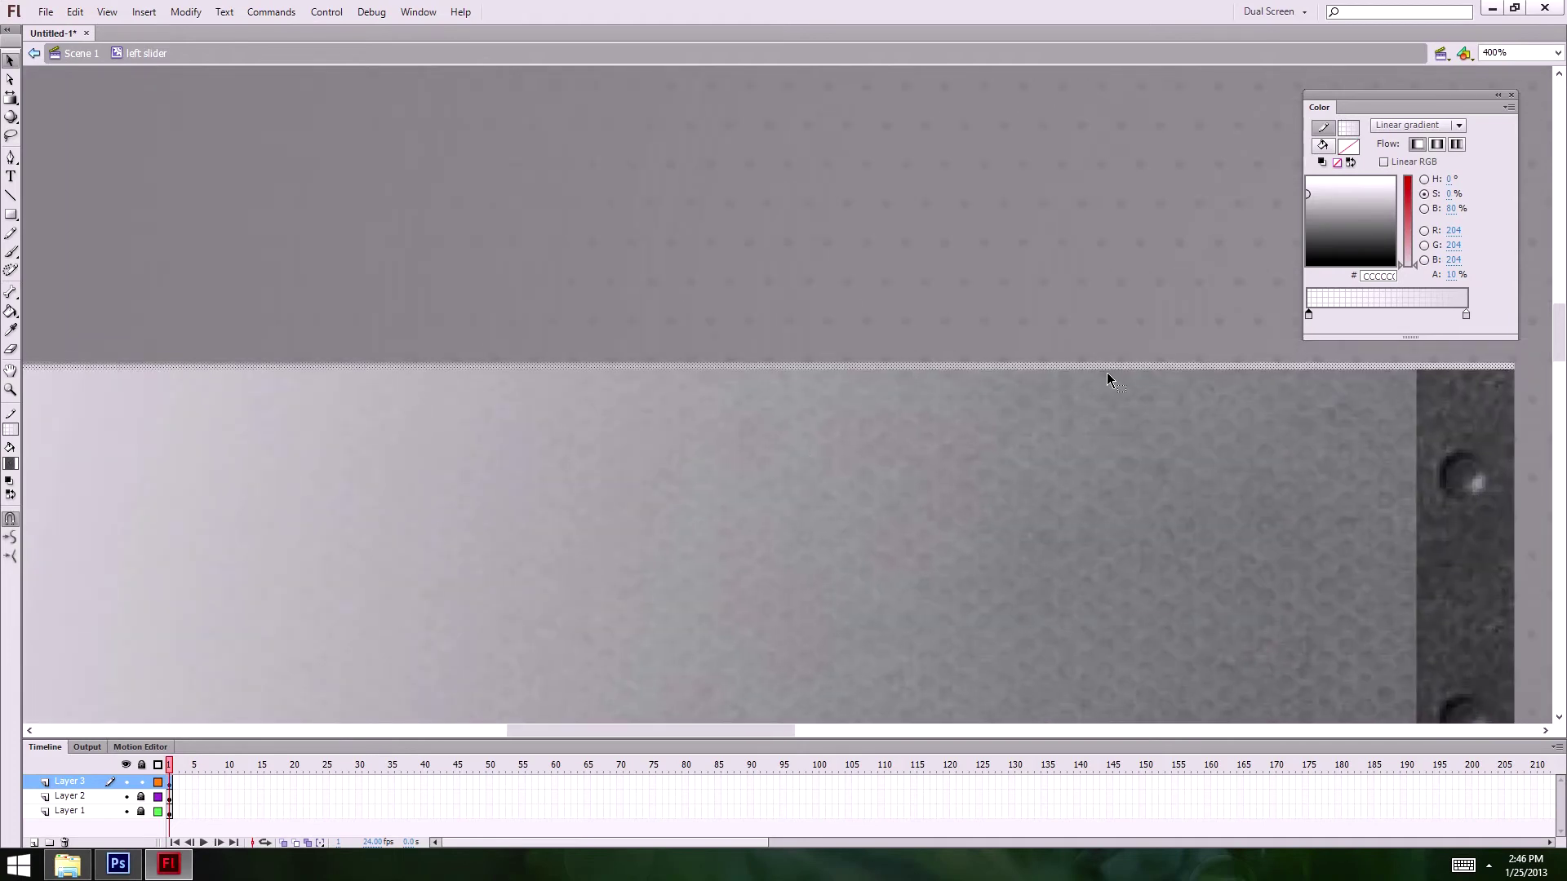
left_click(878, 262)
left_click_drag(926, 435, 1084, 378)
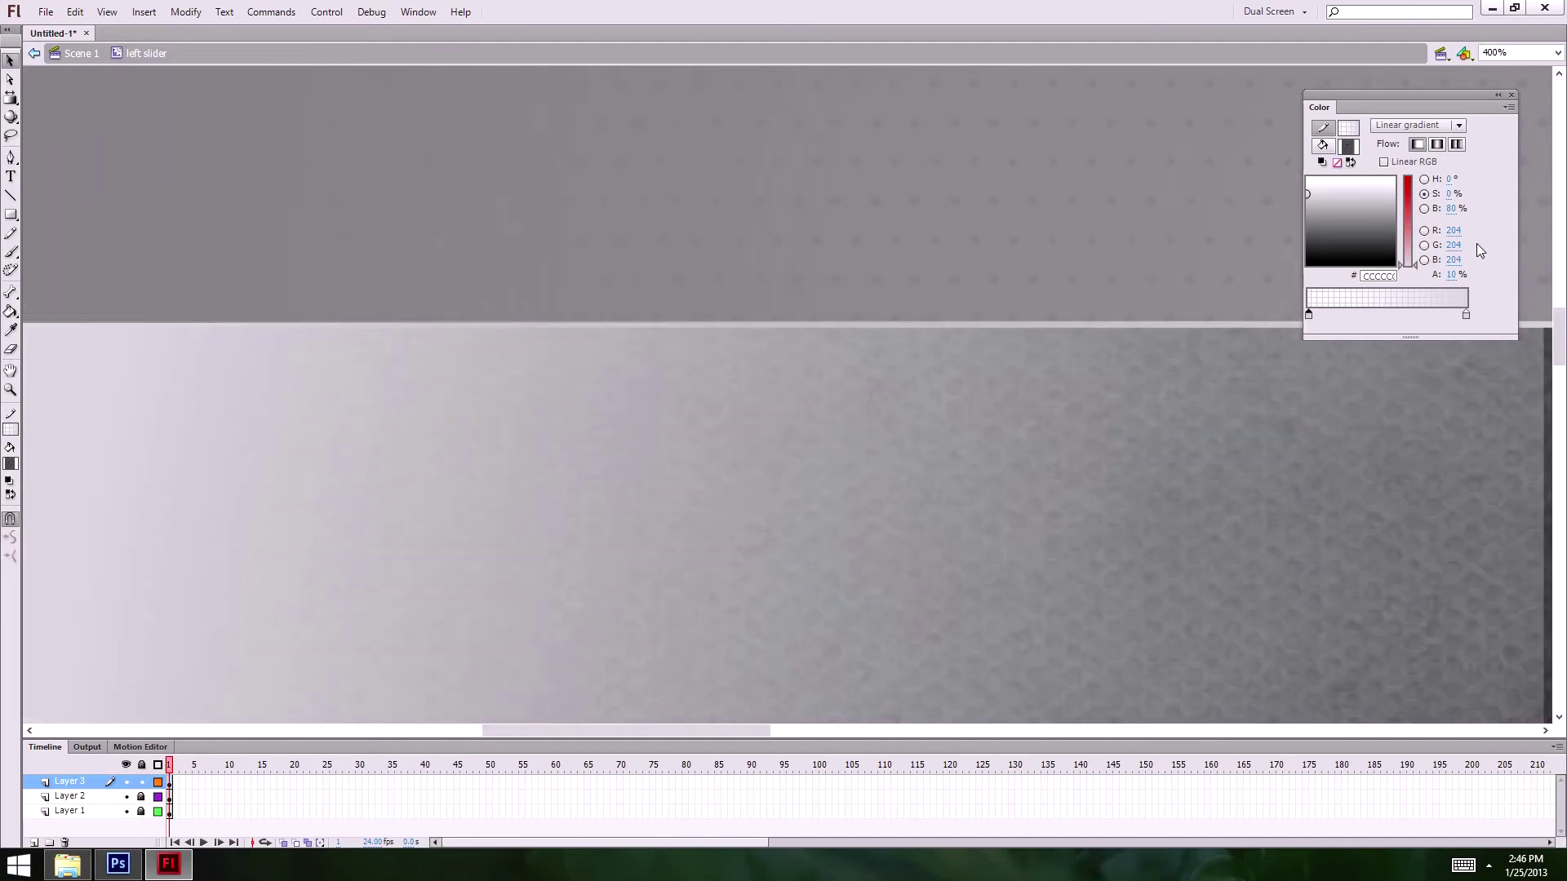
- Try to make the stroke gradient fully opaque, with a #BFBFBF left stop and a lighter gray right stop
left_click(1466, 315)
left_click(1309, 315)
left_click(1453, 274)
key("Return")
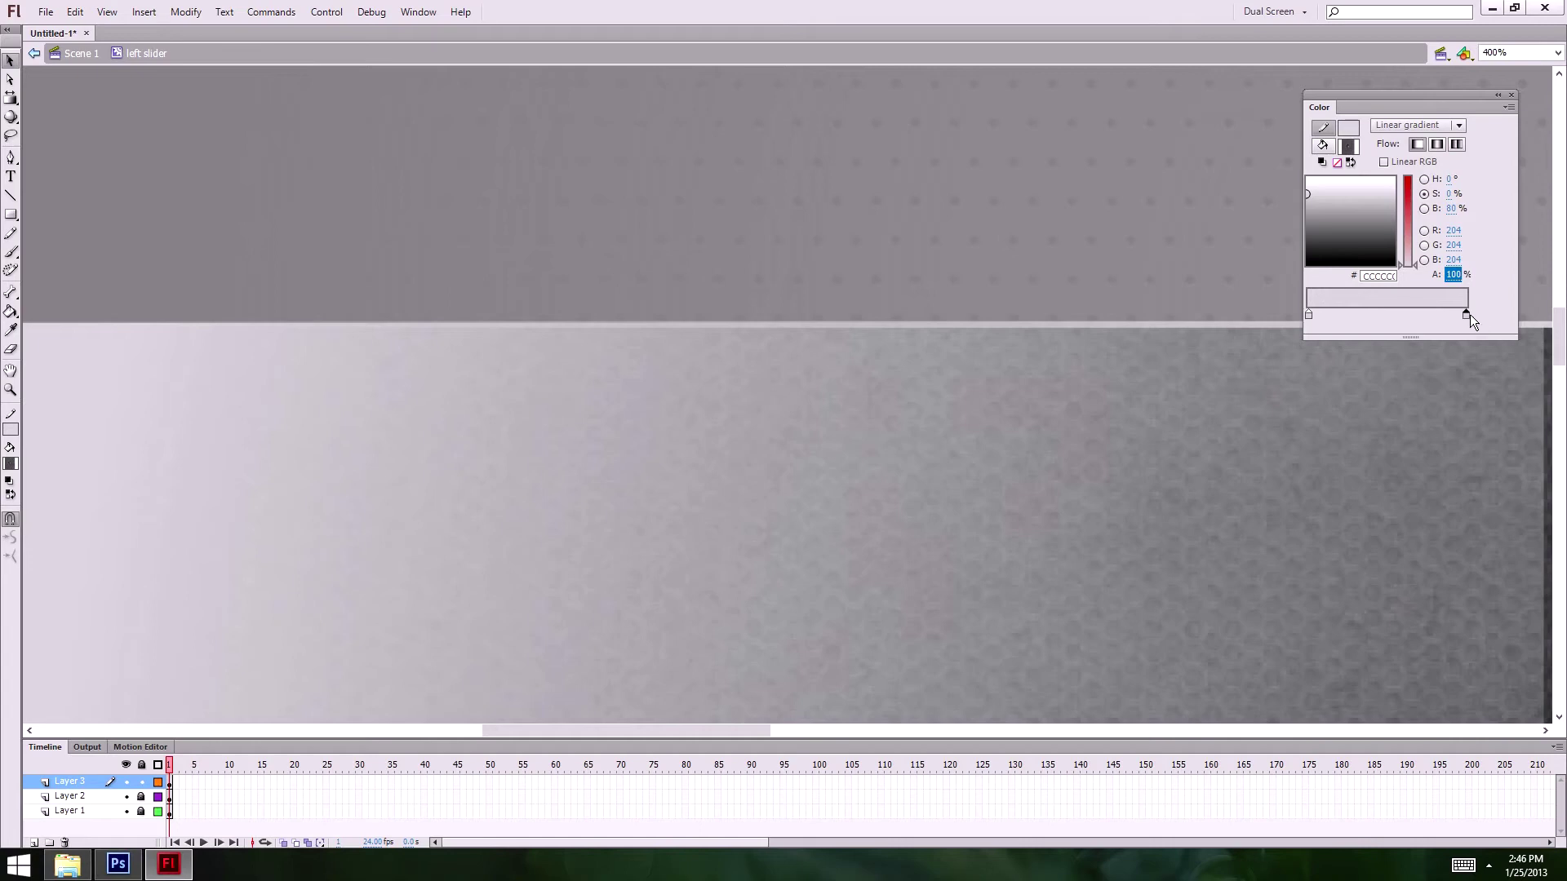
double_click(1466, 313)
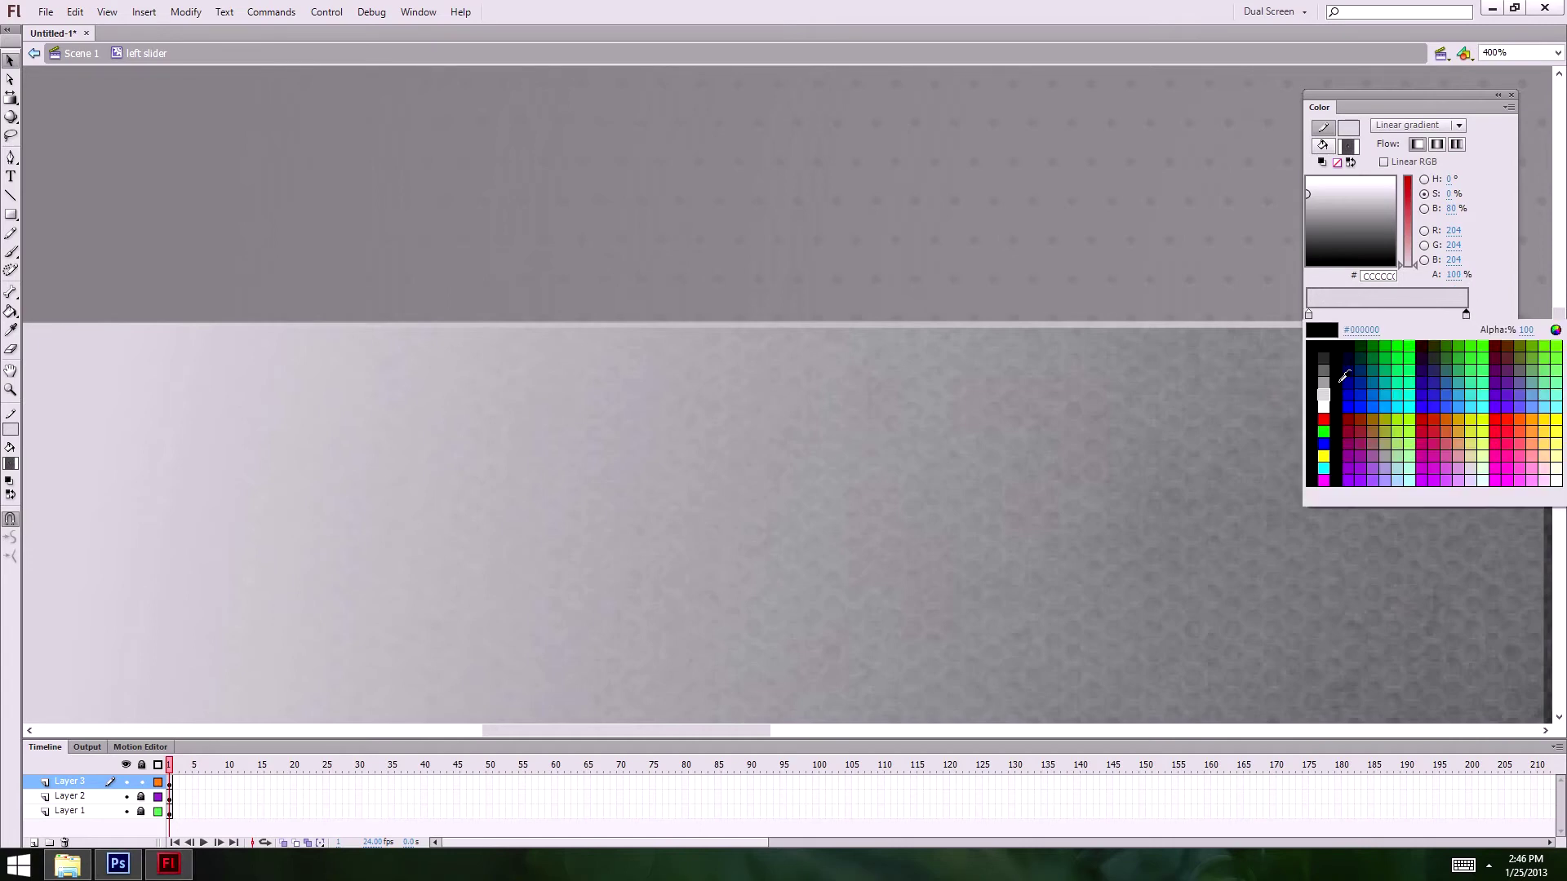
left_click(1325, 392)
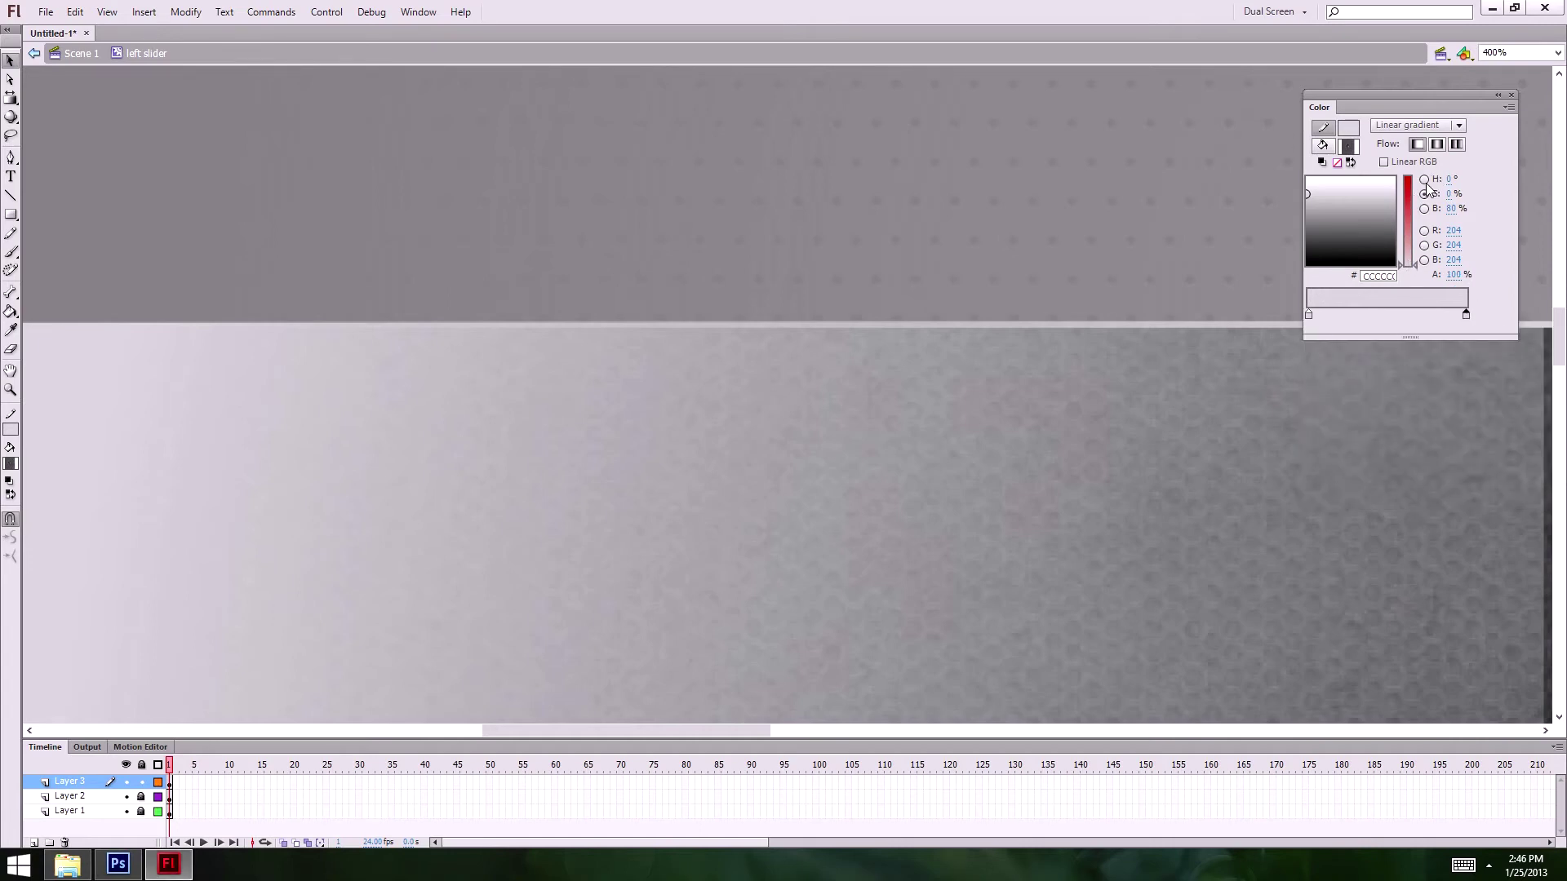
left_click(1425, 210)
left_click_drag(1423, 204, 1421, 193)
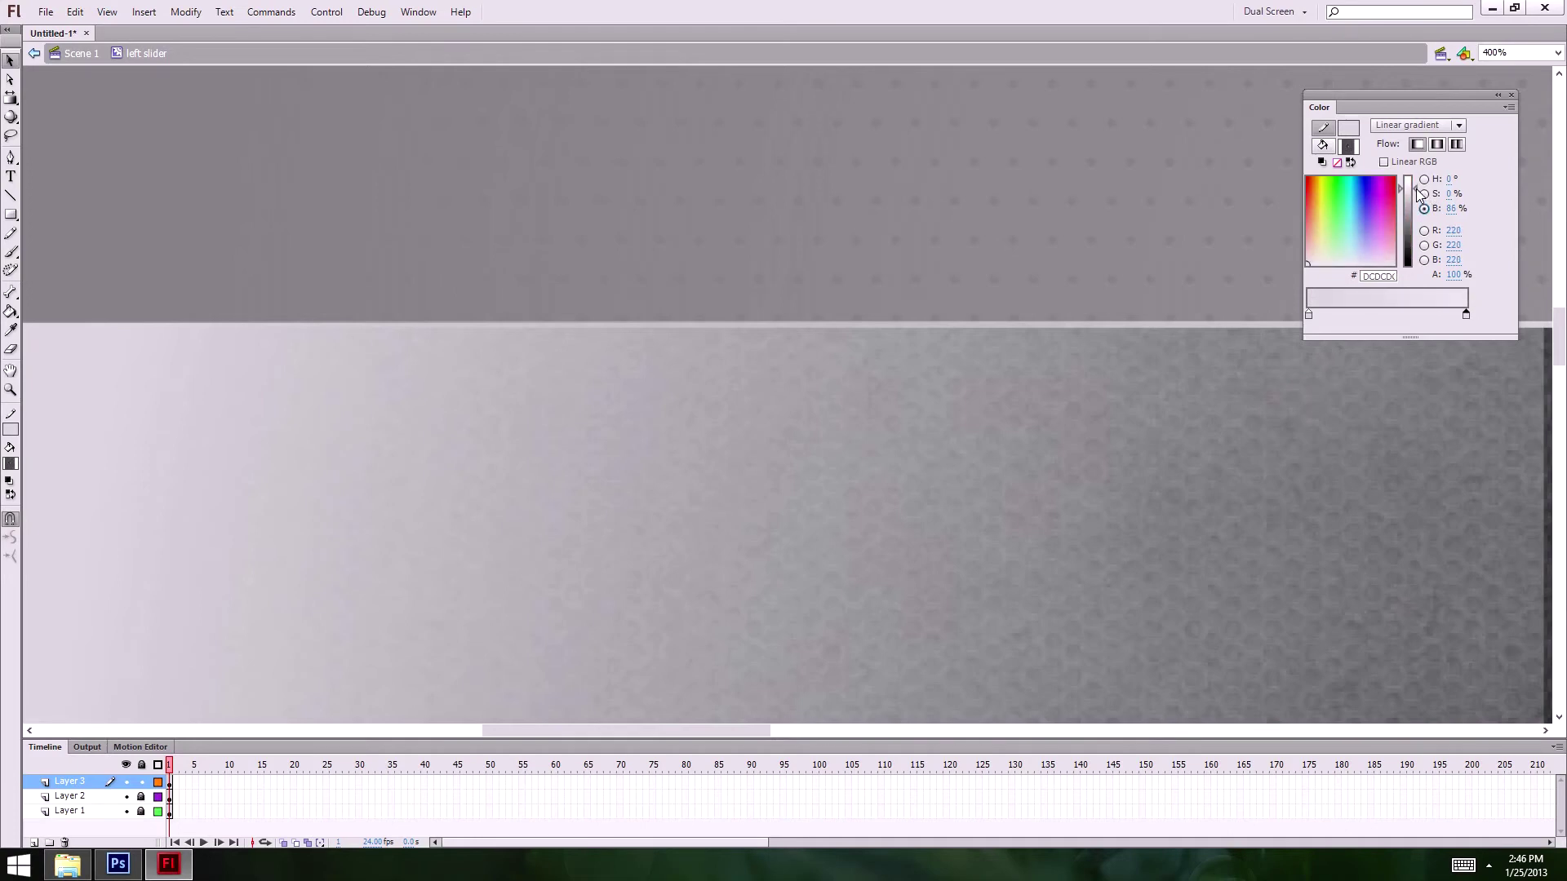
left_click_drag(1418, 193, 1417, 191)
left_click(1308, 314)
left_click_drag(1417, 200, 1417, 205)
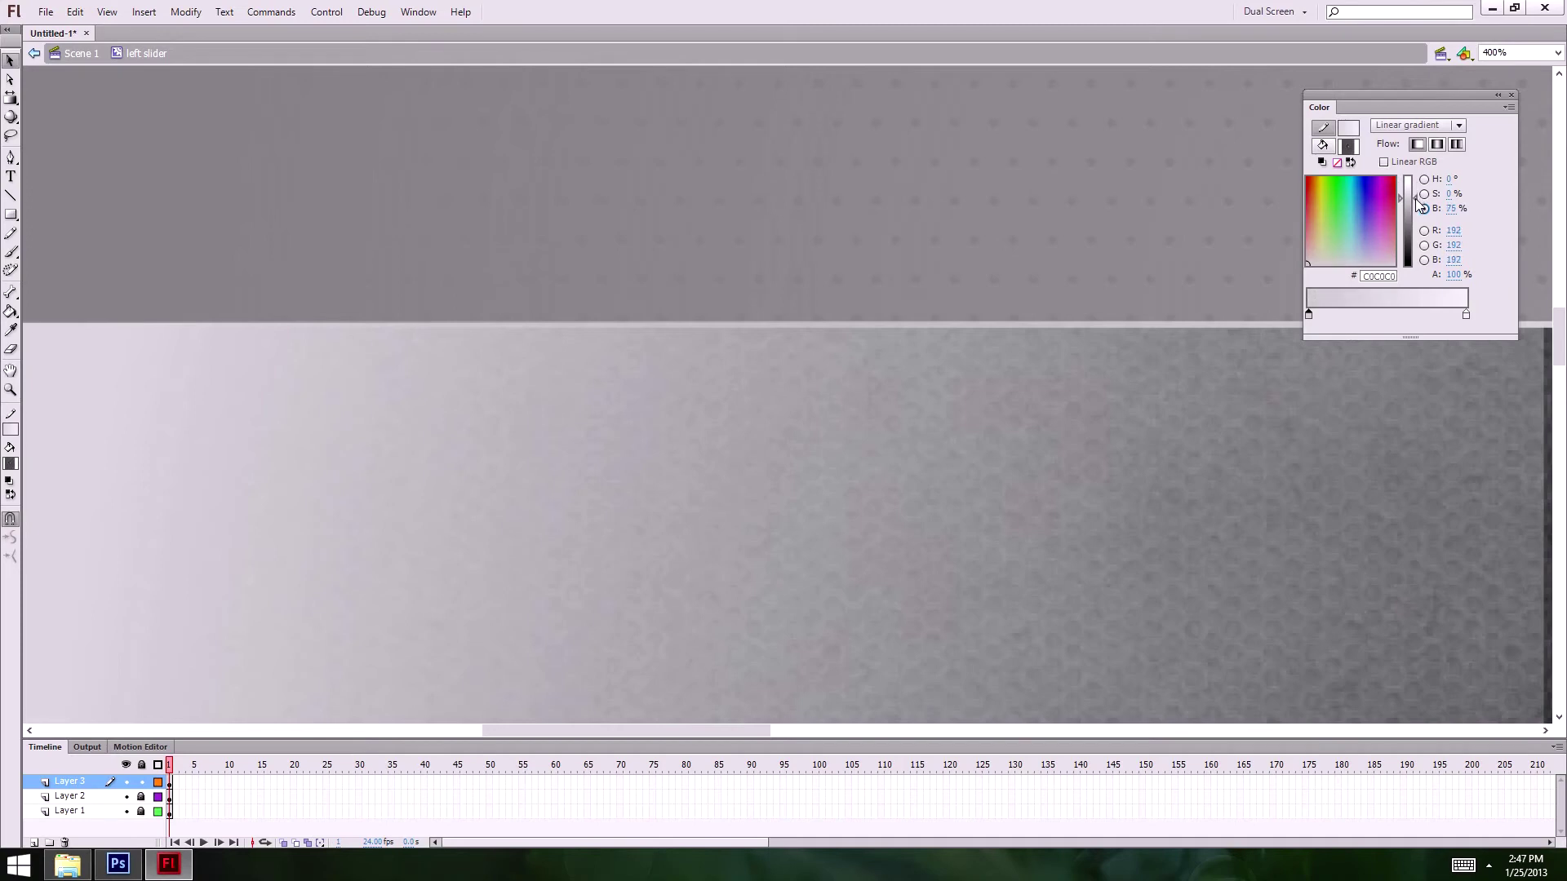
- Select the line and set its gradient's left stop to 100% alpha and gray #C2C2C2, with a brighter right stop
left_click(1107, 337)
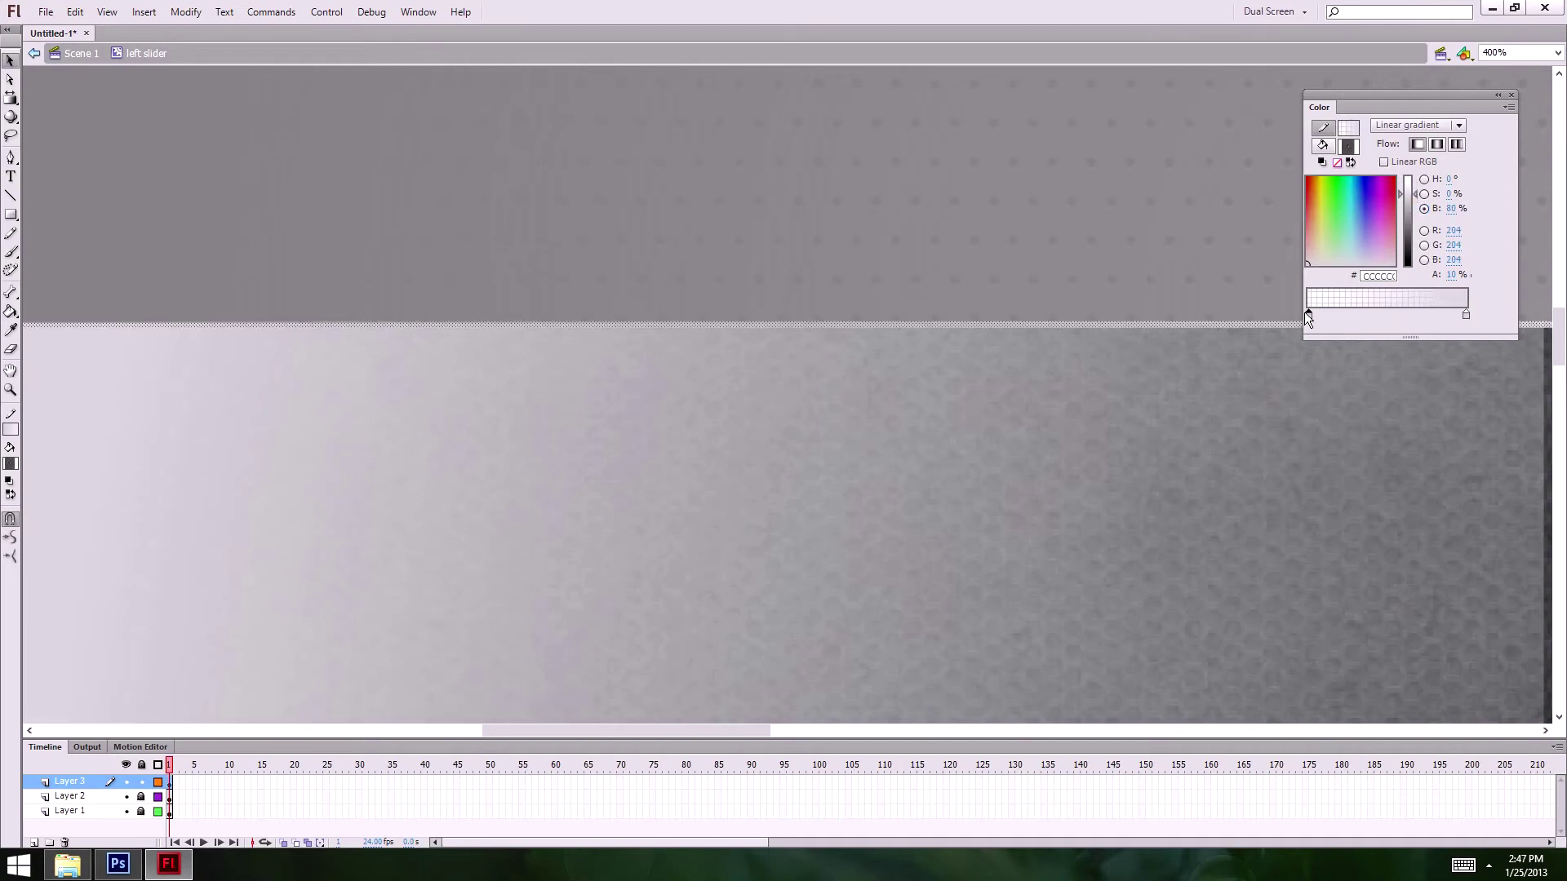
left_click(1452, 275)
type("100")
key("Return")
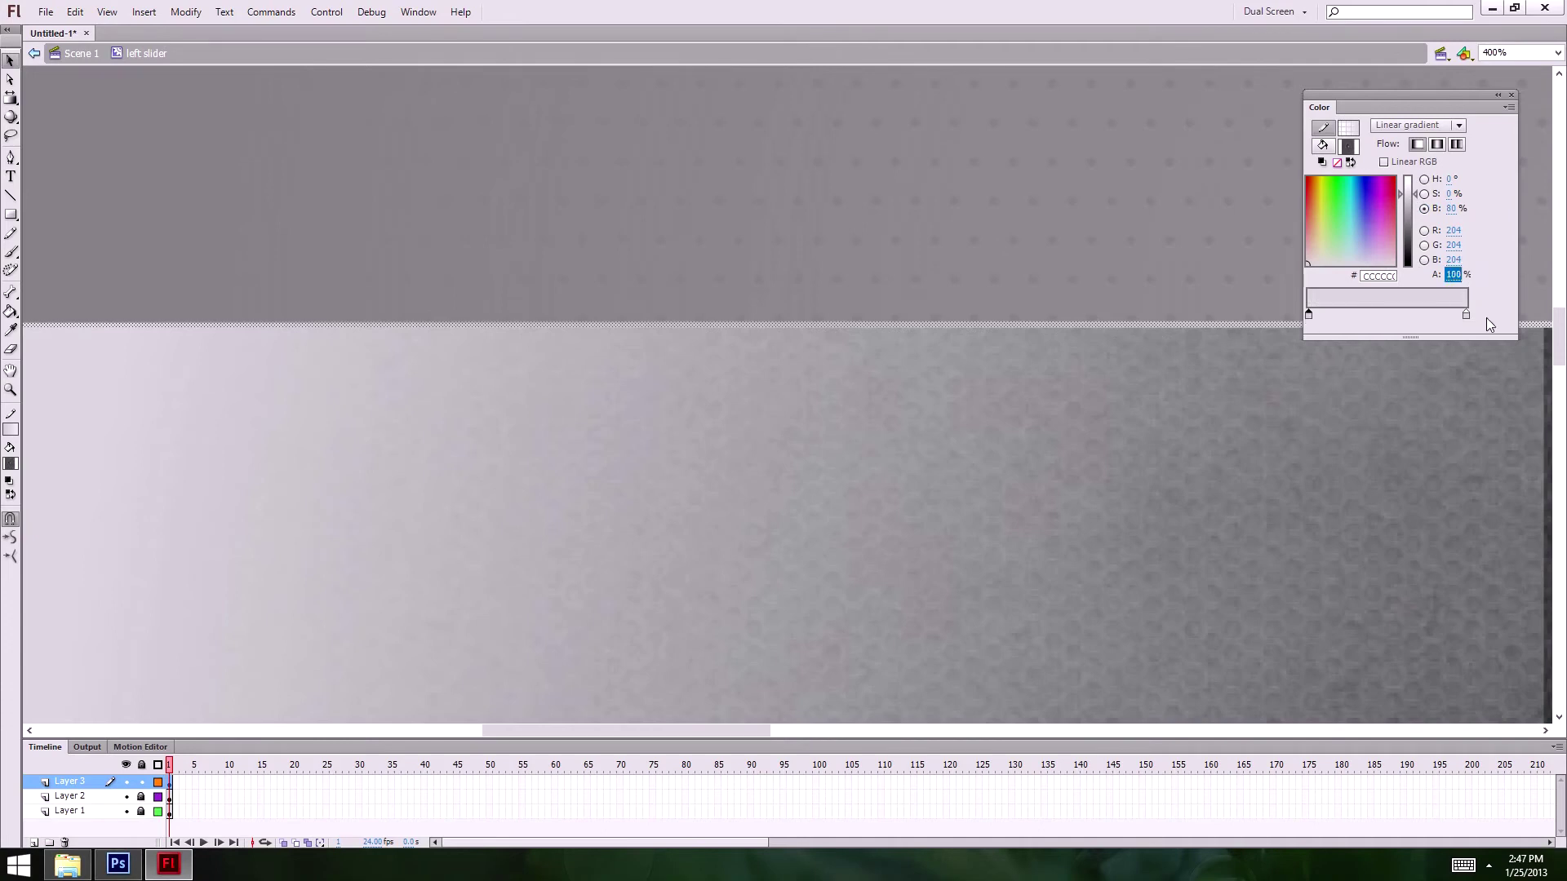
left_click(1465, 314)
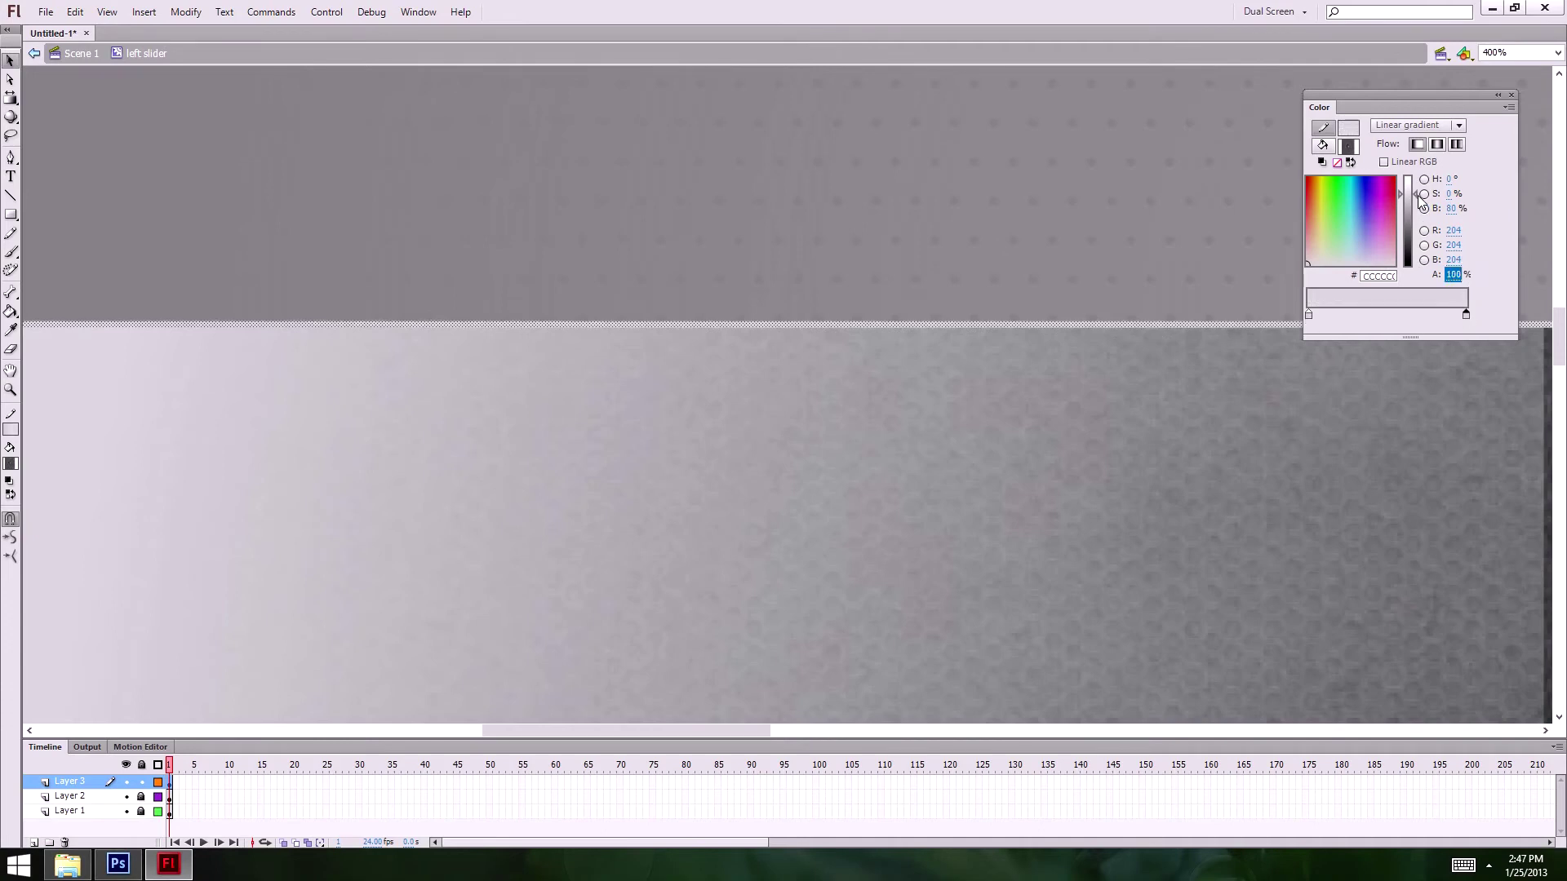
left_click_drag(1414, 200, 1405, 206)
left_click(1309, 315)
left_click(1026, 279)
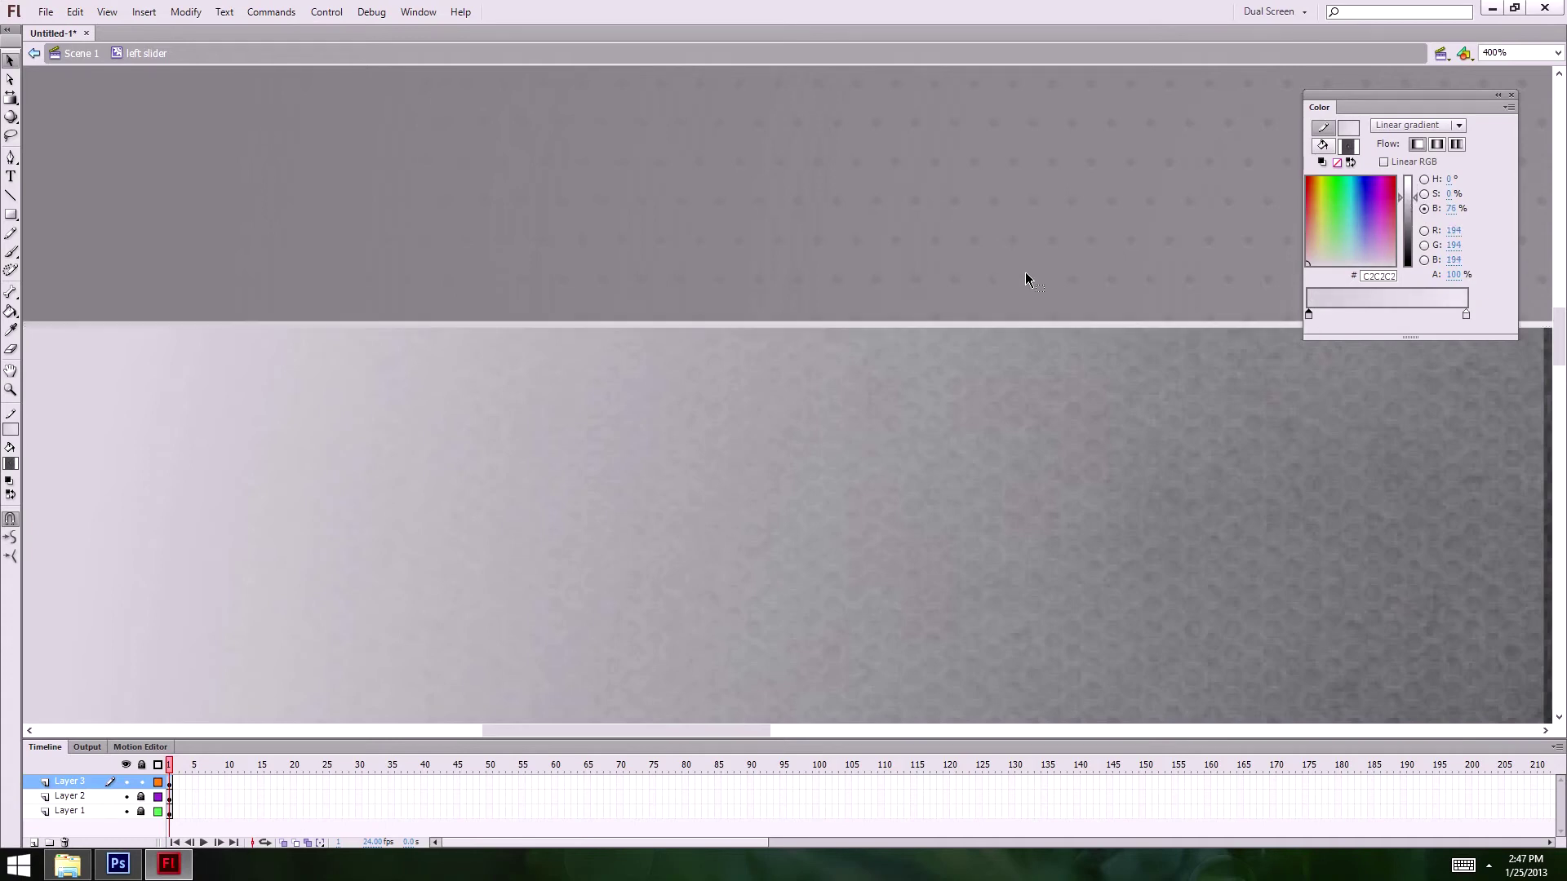
- Duplicate the upper edge line in place and move the copy straight down to the panel's lower edge
left_click(888, 406)
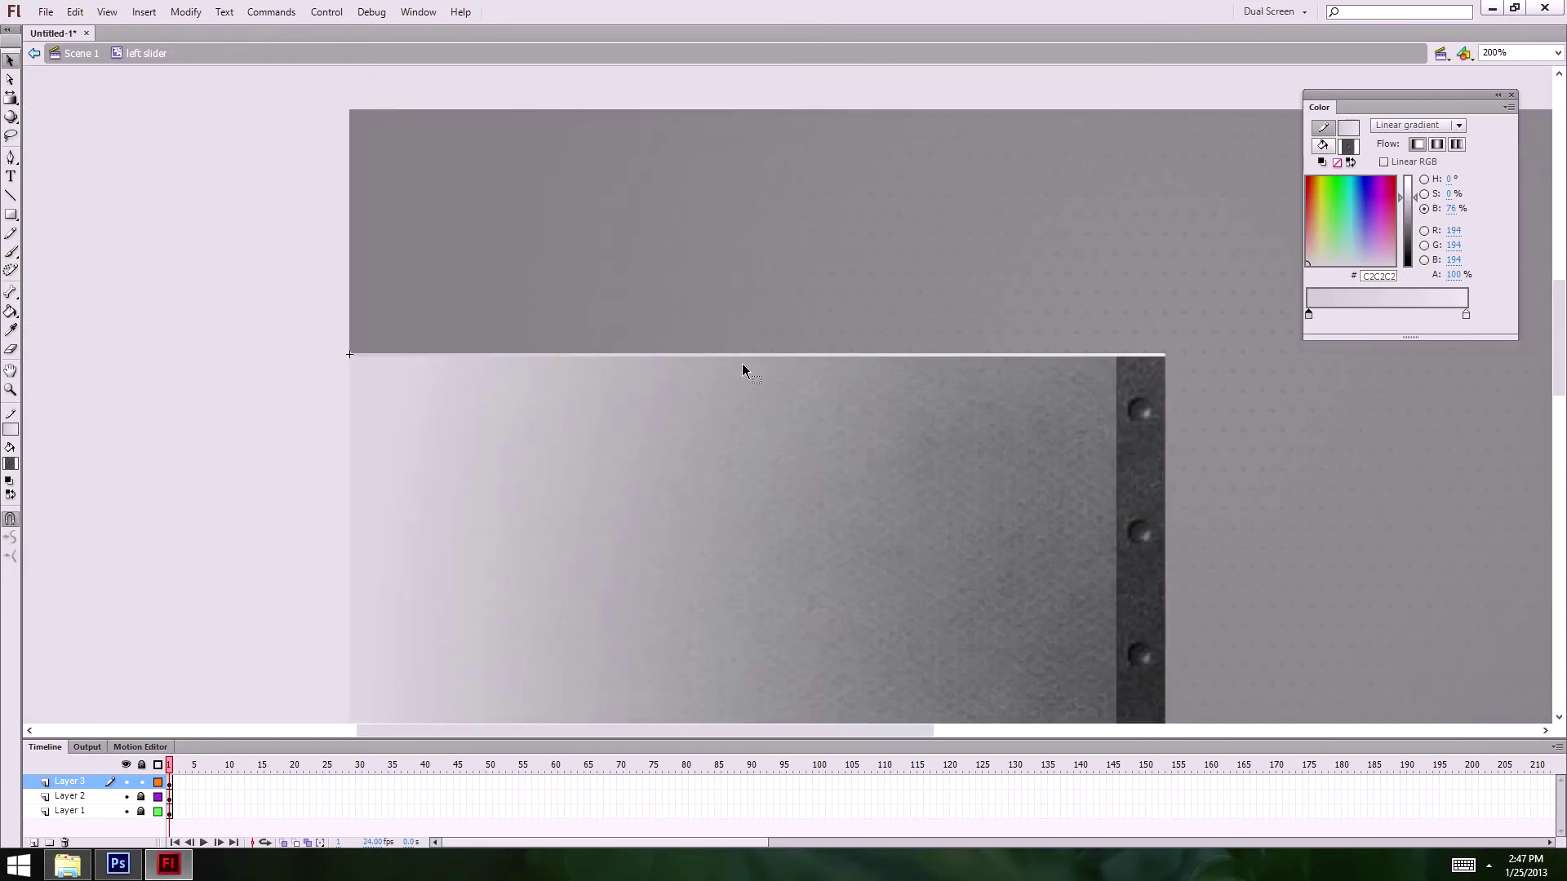
scroll(1101, 238, "down", 5)
scroll(1087, 244, "up", 3)
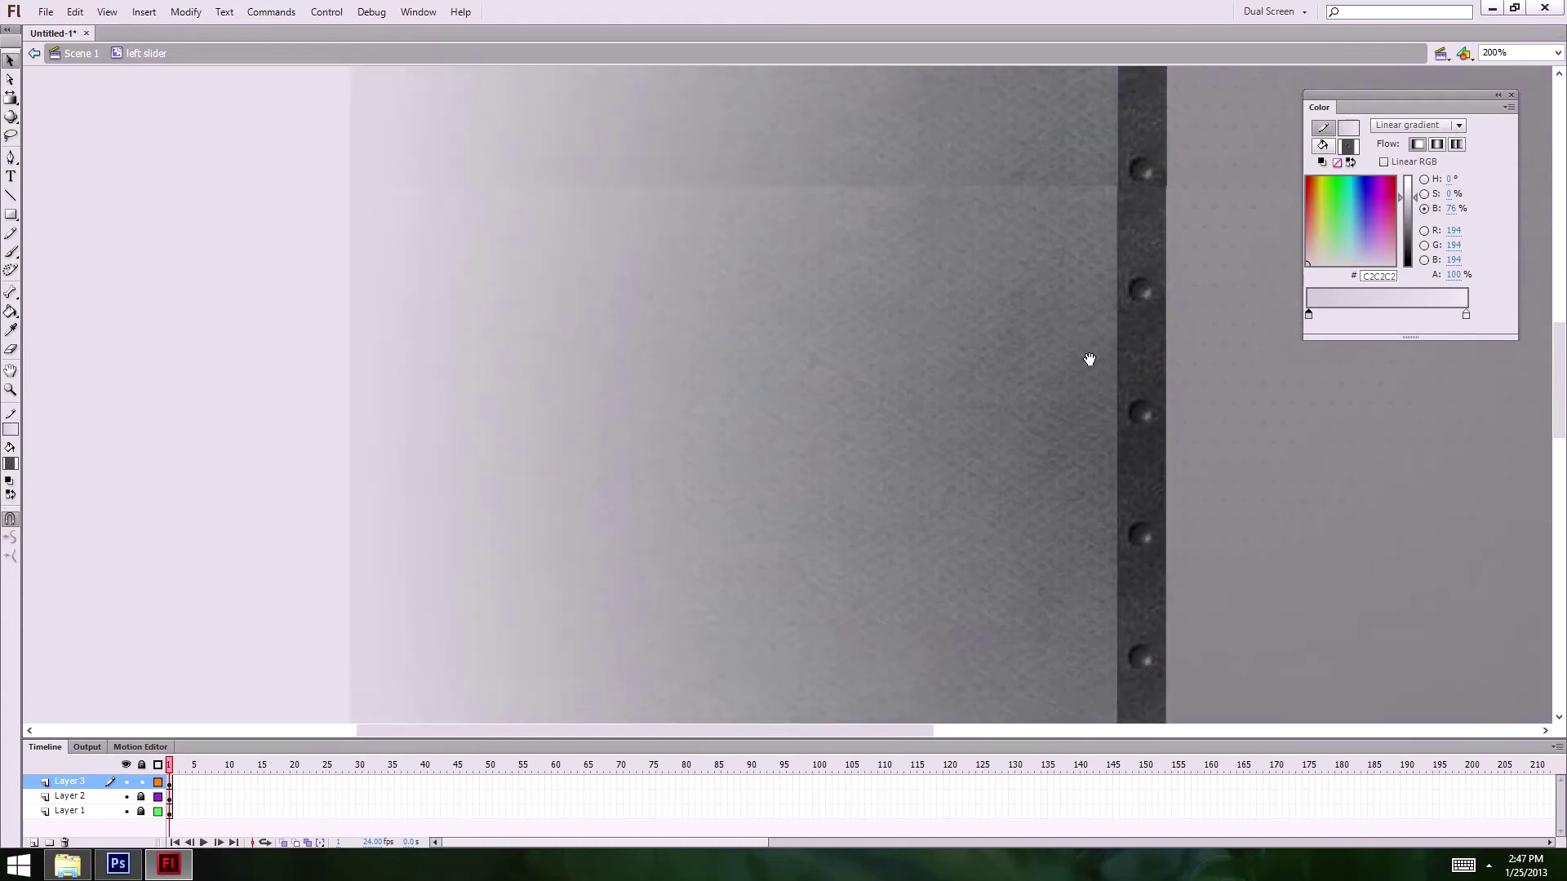
left_click(888, 222)
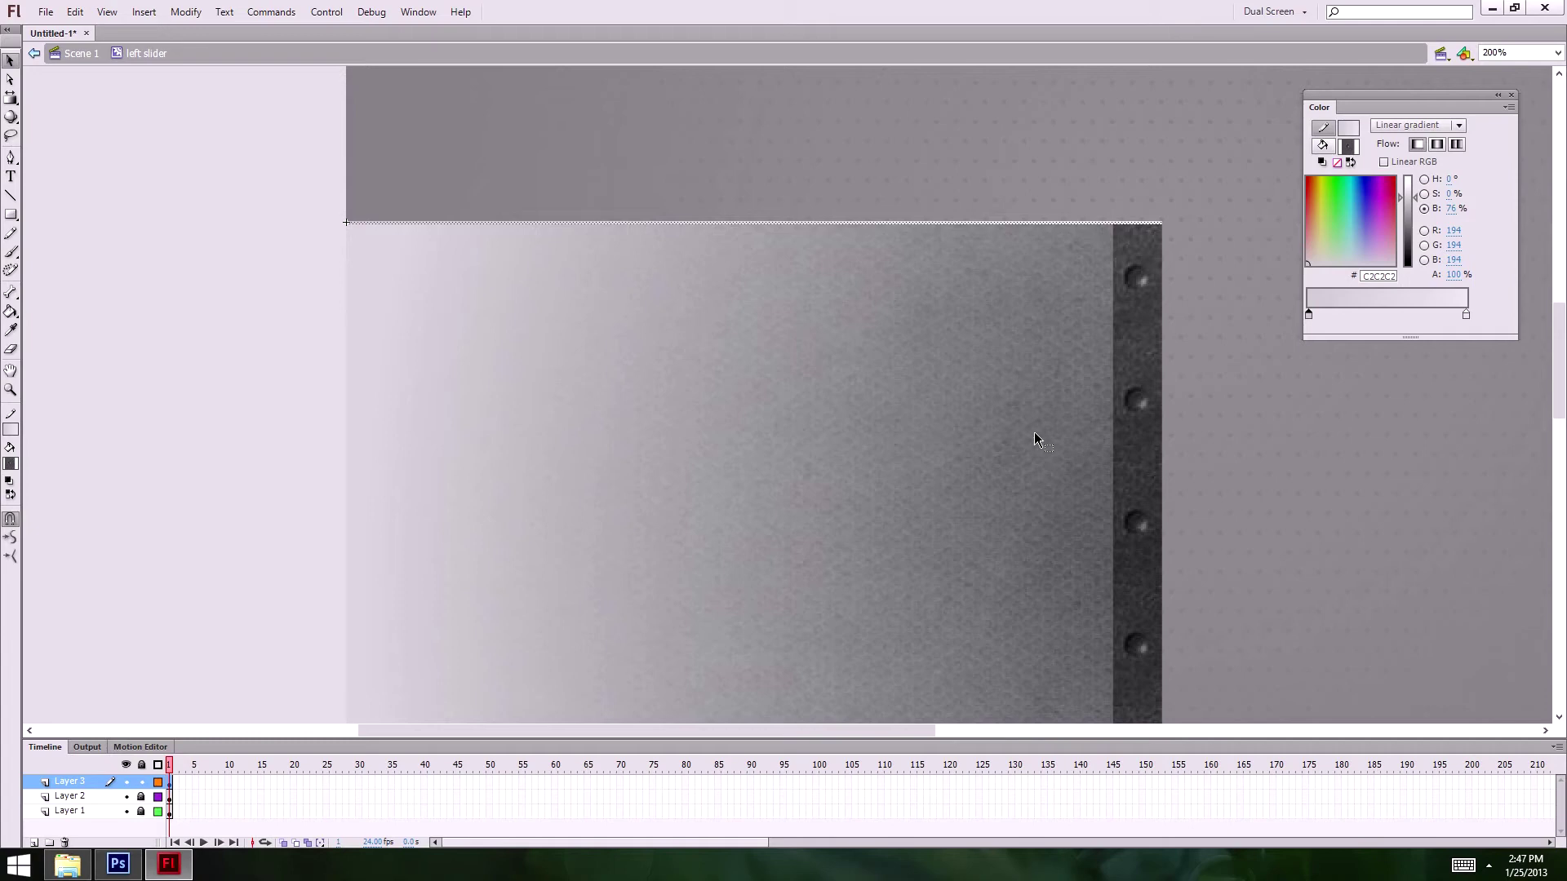
key("Down")
key("Down")
key("Down")
key("Down")
key("Down")
key("Down")
key("Down")
key("Down")
key("Down")
key("Down")
key("Down")
key("Down")
key("Down")
key("Down")
key("Down")
key("Down")
key("Down")
key("Down")
key("Down")
key("Down")
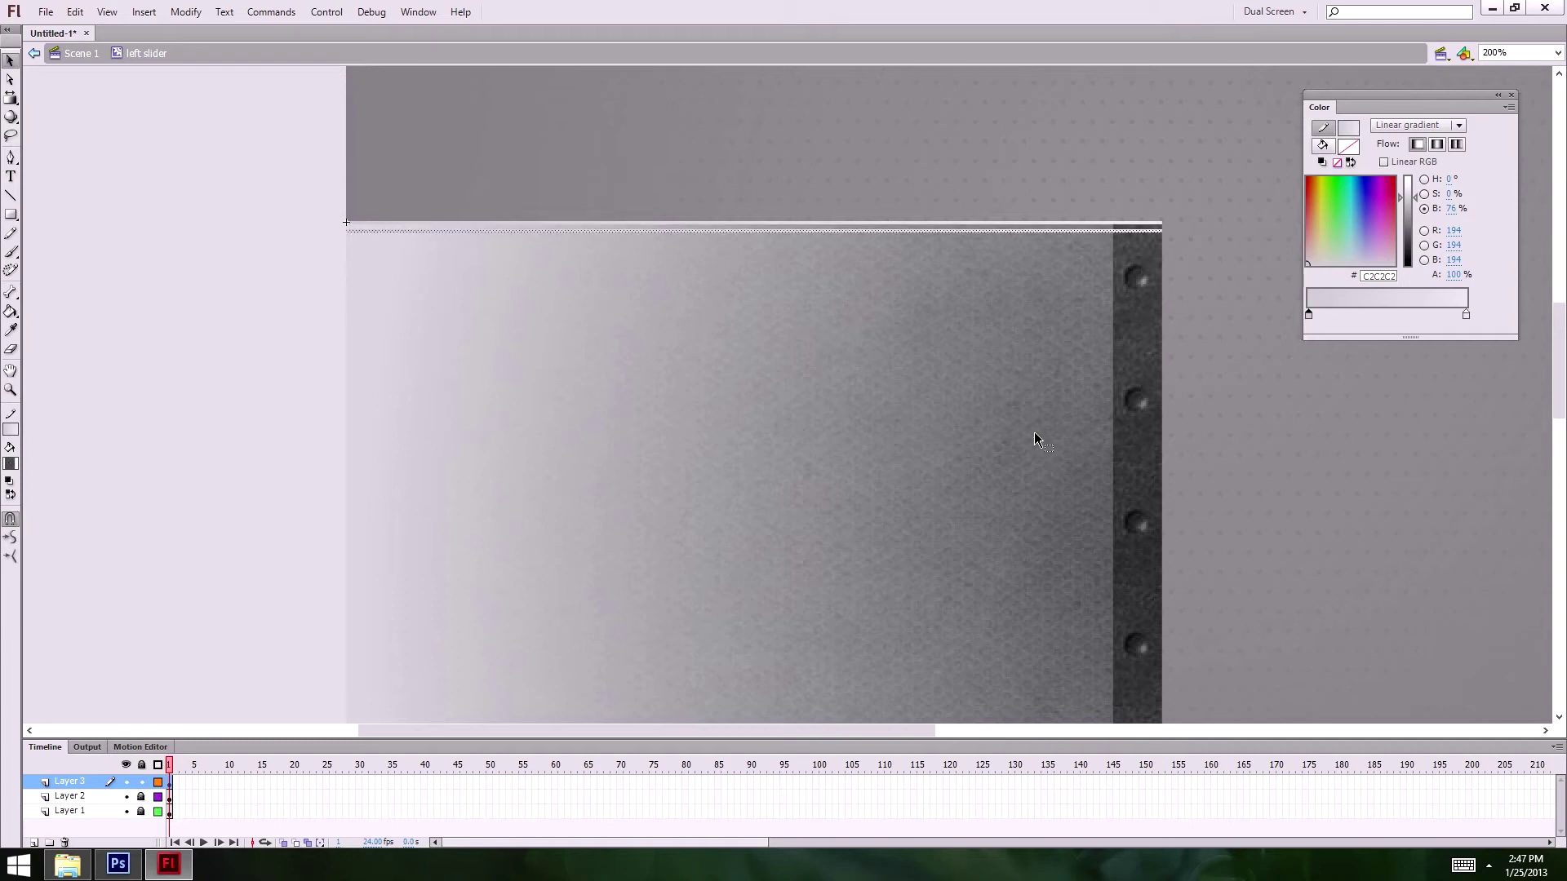
key("shift+Down")
key("shift+Down")
key("shift+Down")
key("shift+Down")
key("shift+Down")
key("shift+Down")
key("shift+Down")
key("shift+Down")
key("shift+Down")
key("shift+Down")
key("shift+Down")
key("shift+Down")
key("shift+Down")
key("shift+Down")
key("shift+Down")
key("shift+Down")
key("shift+Down")
key("shift+Down")
key("shift+Down")
key("shift+Down")
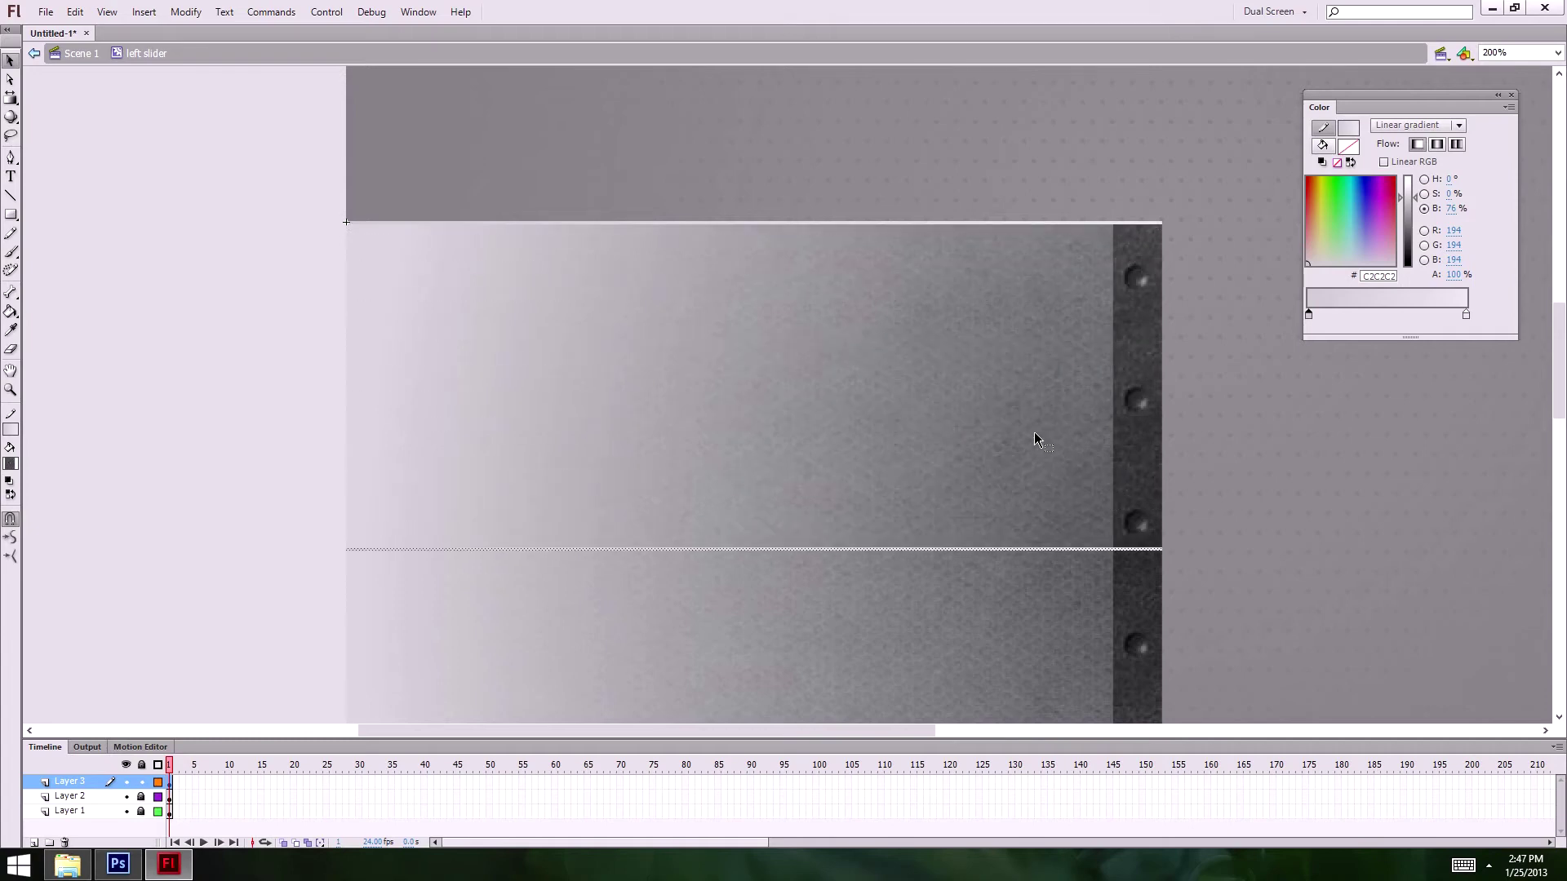
scroll(973, 408, "down", 5)
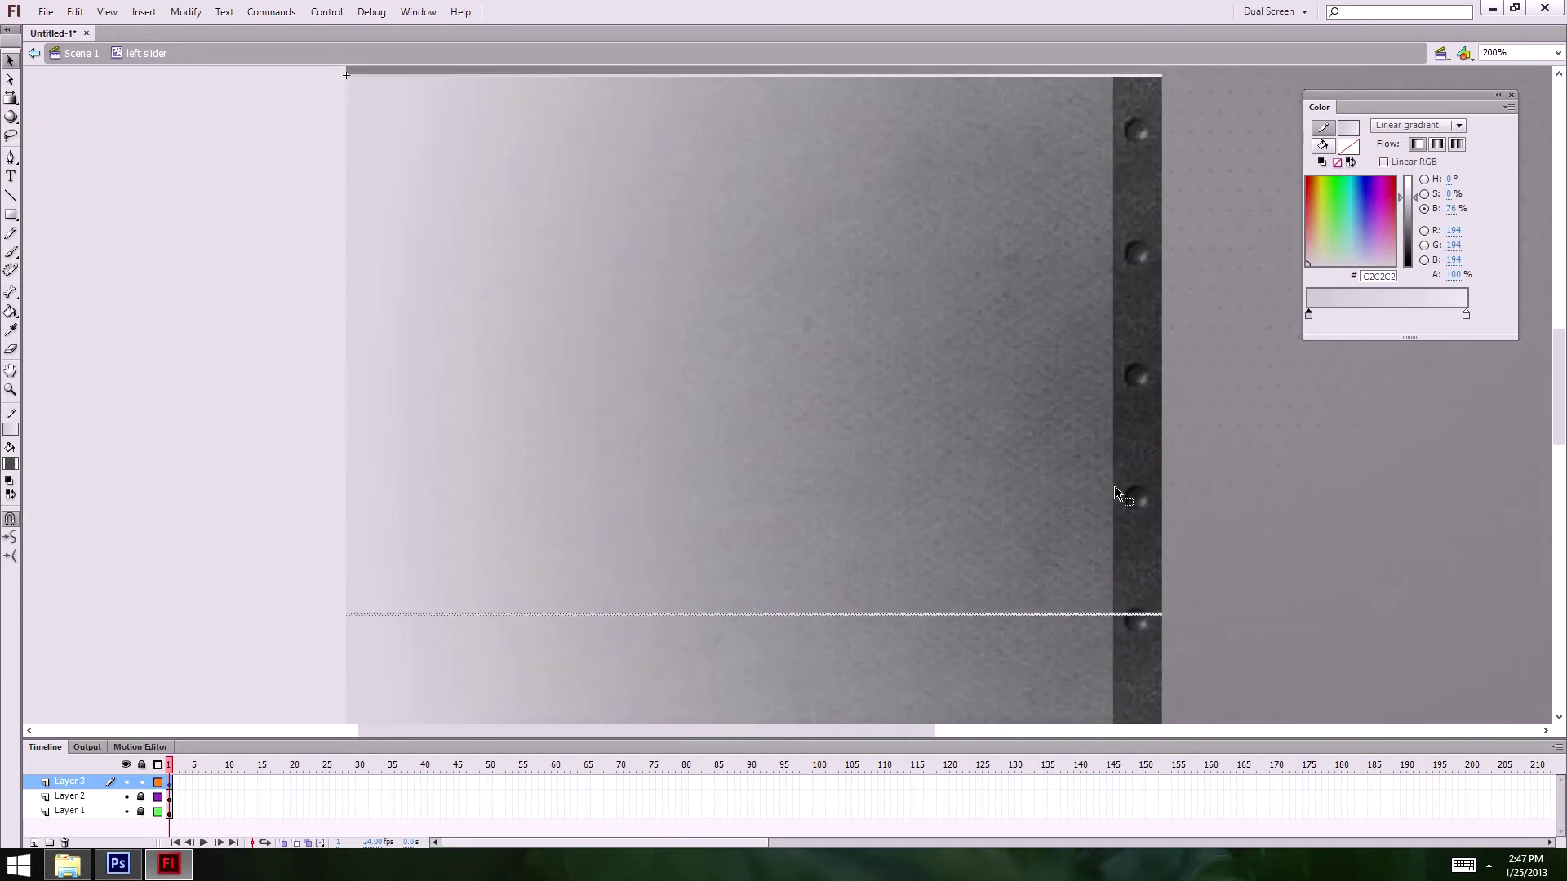
key("shift+Down")
key("shift+Down")
key("shift+Down")
key("shift+Down")
key("shift+Down")
key("shift+Down")
key("shift+Down")
key("shift+Down")
key("shift+Down")
key("shift+Down")
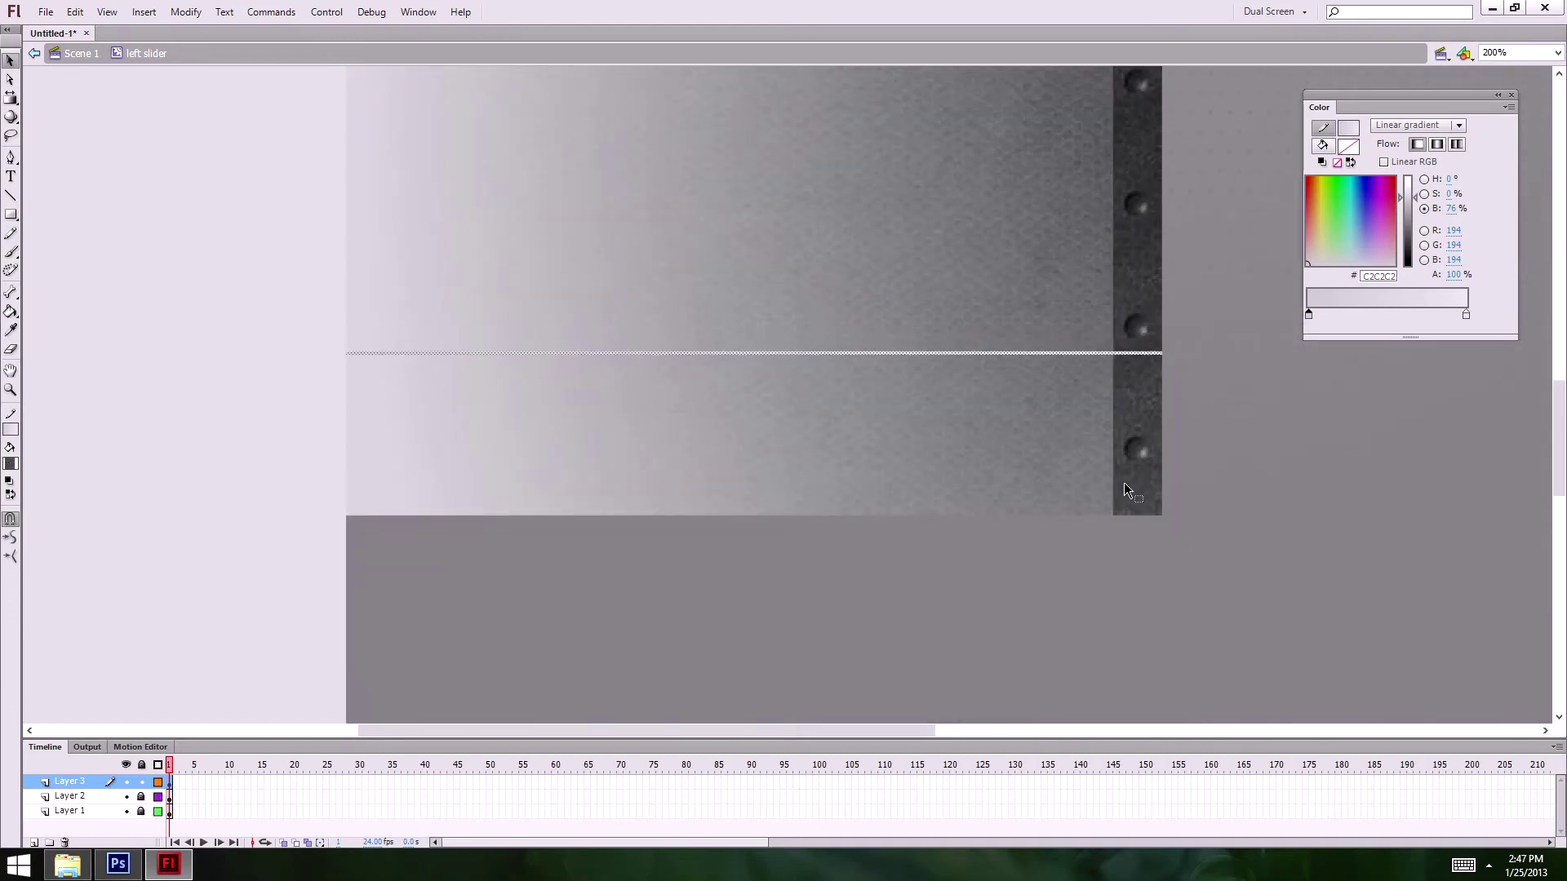
key("shift+Down")
key("shift+Down")
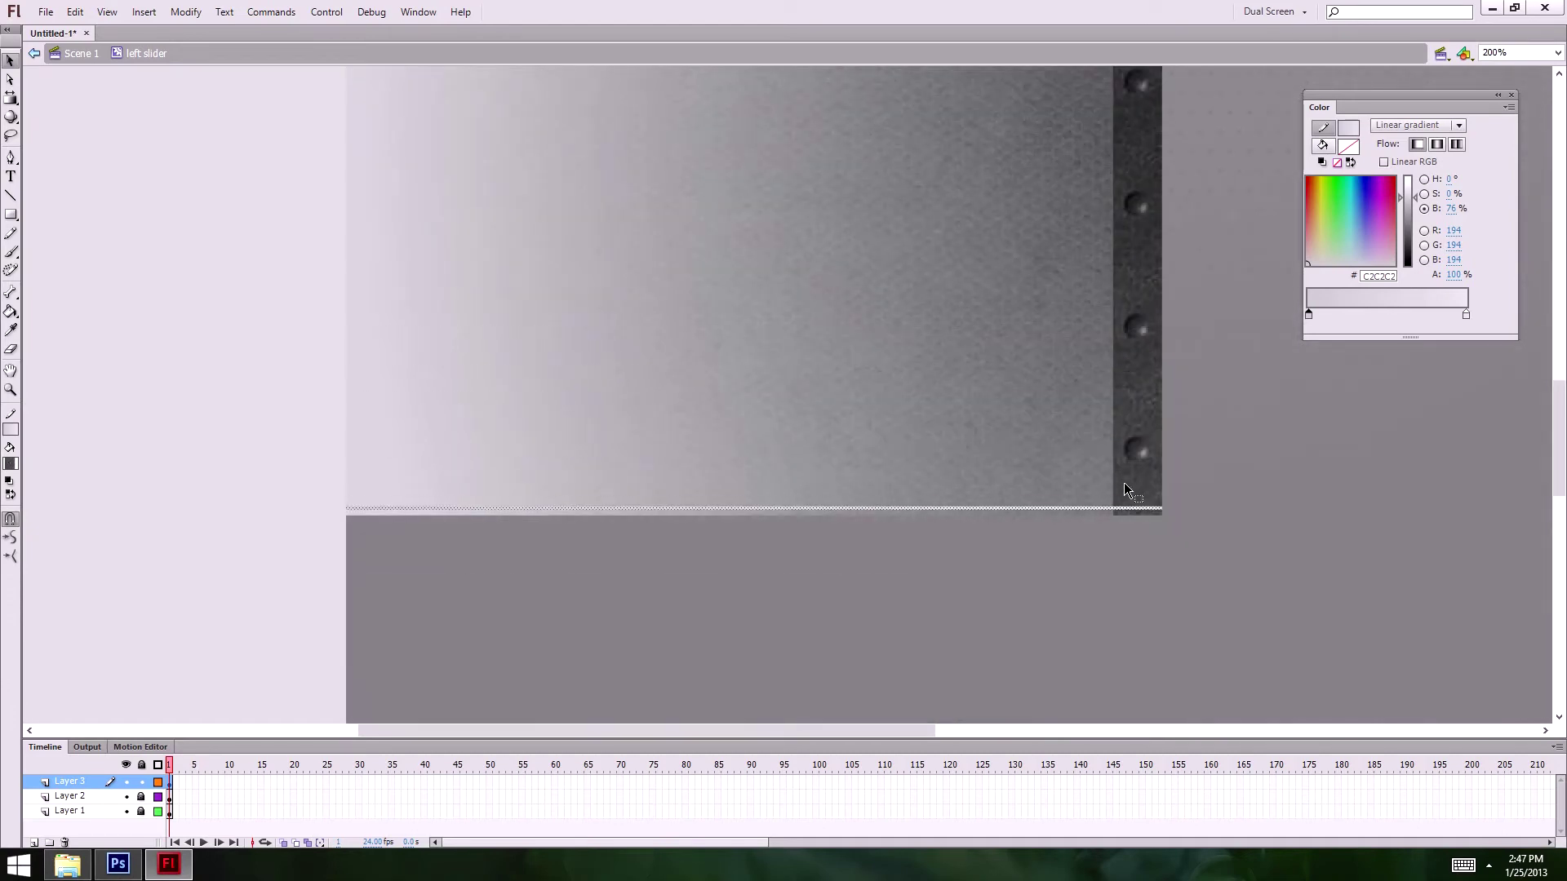
key("Down")
key("Down")
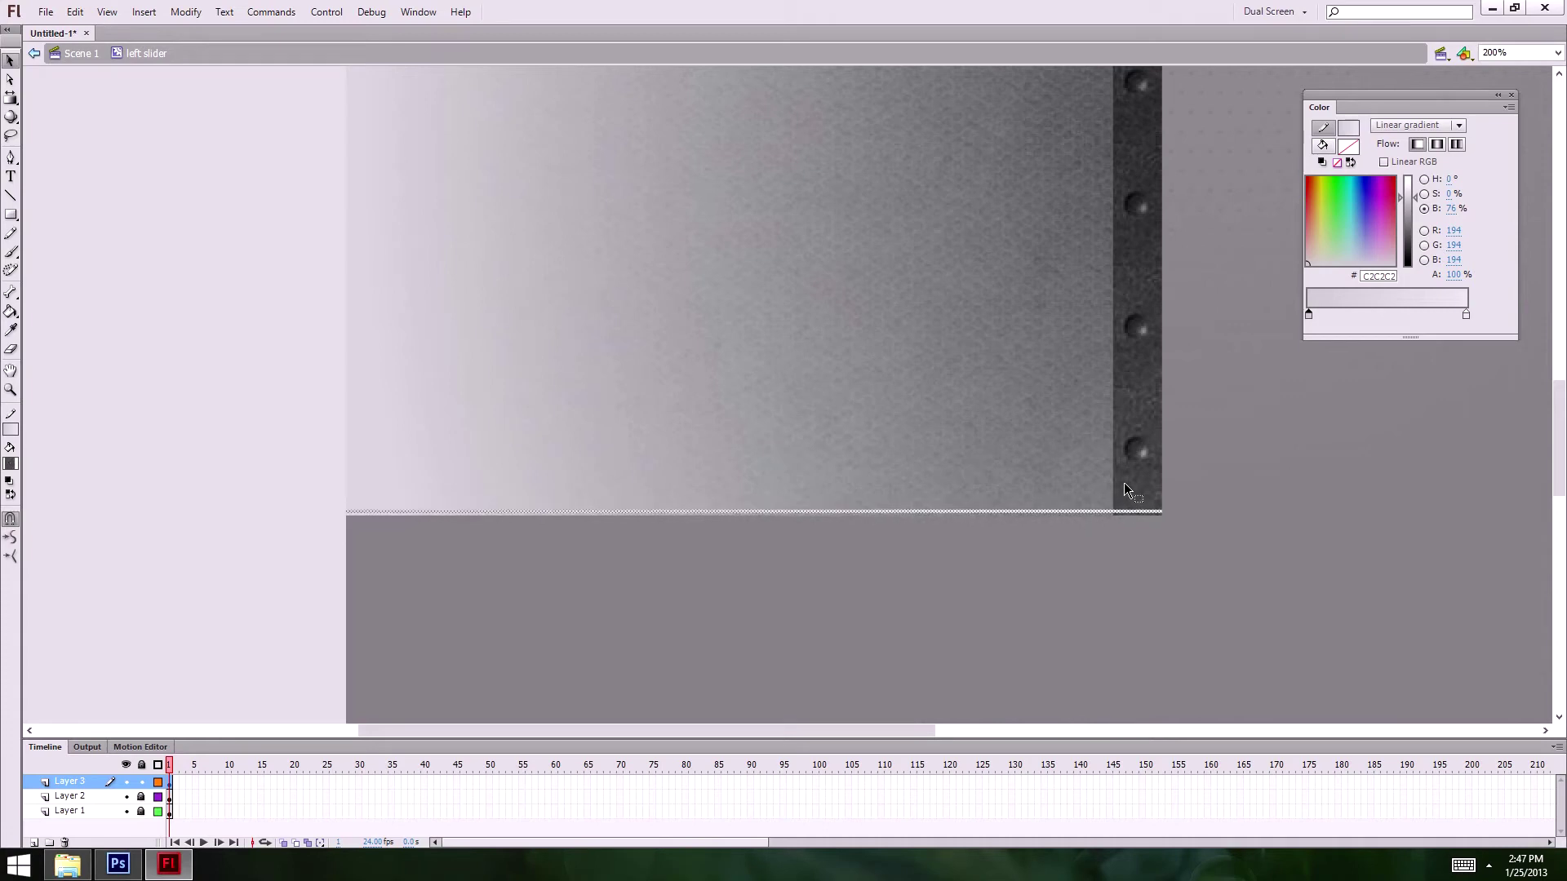
- Nudge the copied line flush with the lower end of the panel and rivet bar, then deselect it
key("z")
left_click(1138, 526)
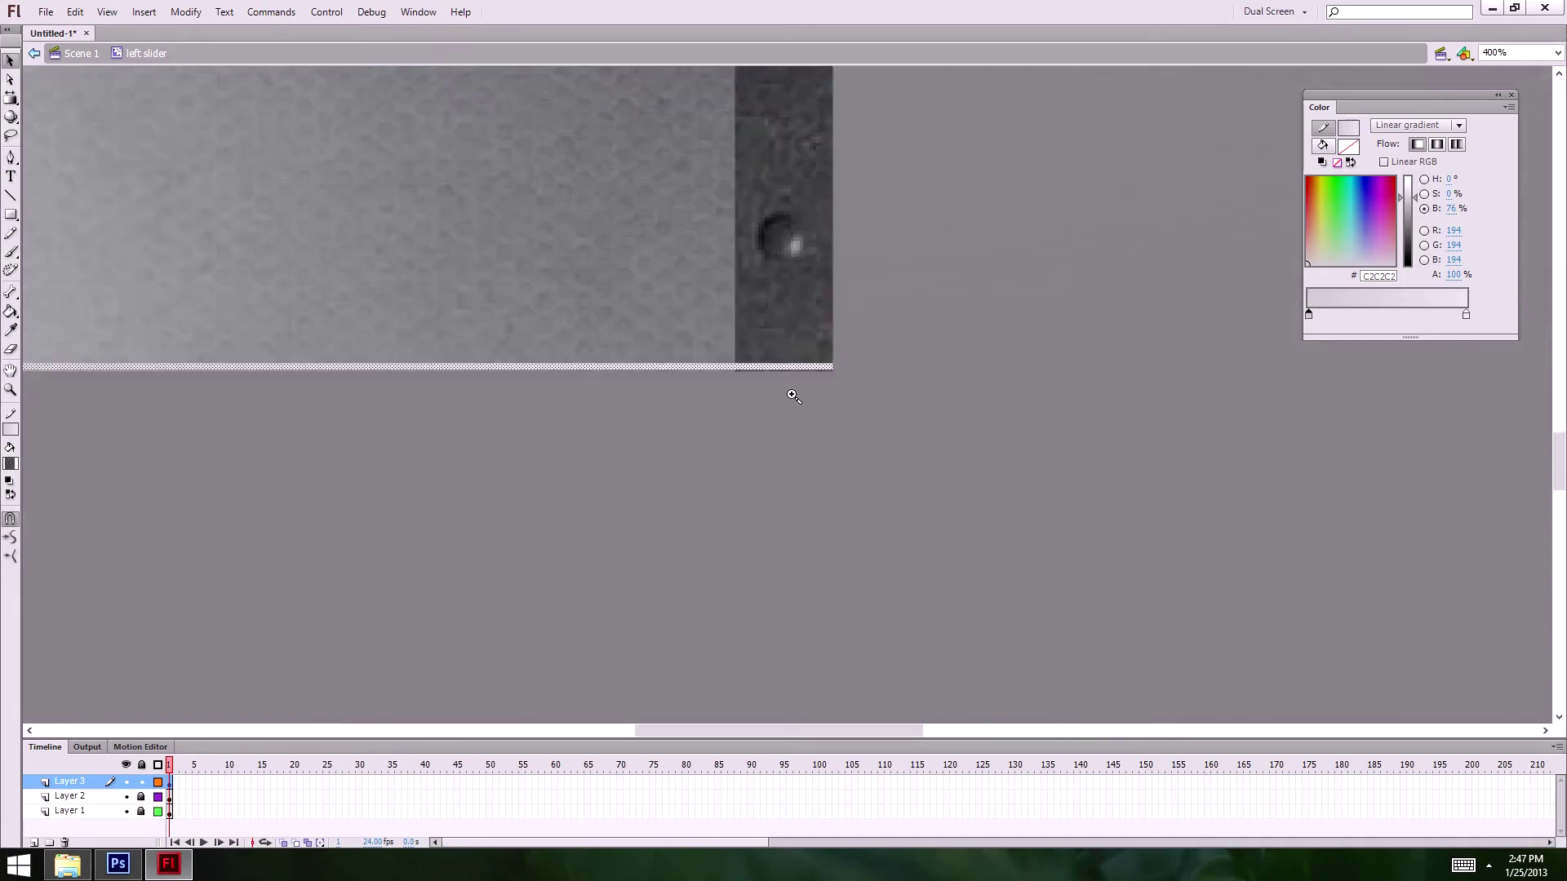
left_click(791, 395)
key("Down")
key("Up")
key("Down")
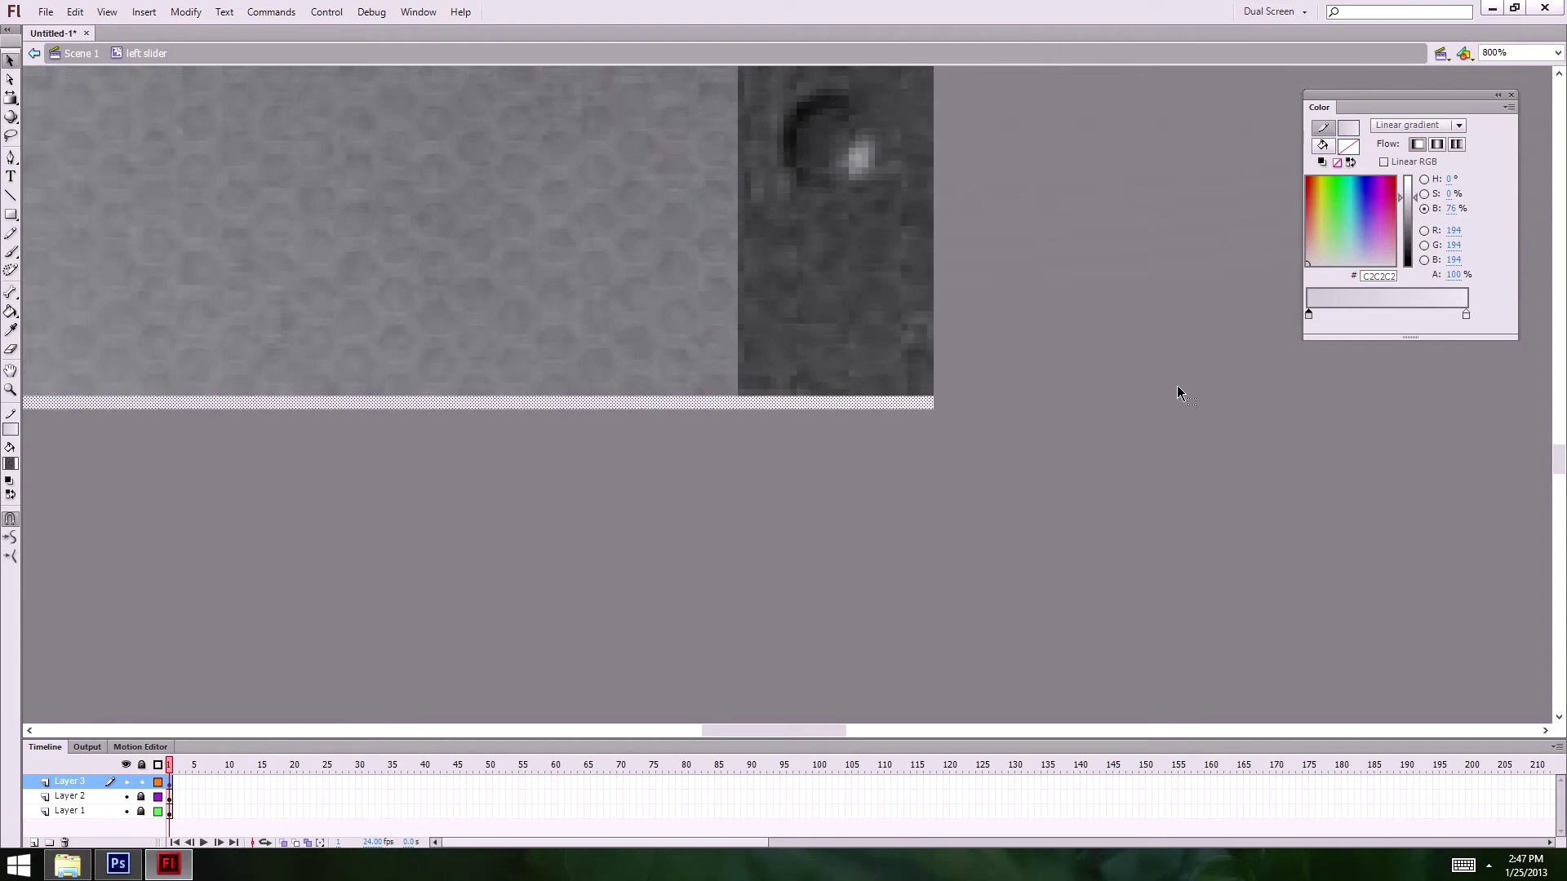
left_click(992, 515)
- Nudge the upper line down slightly to sit flush with the panel's upper edge, then check the whole panel
left_click_drag(930, 387, 1029, 864)
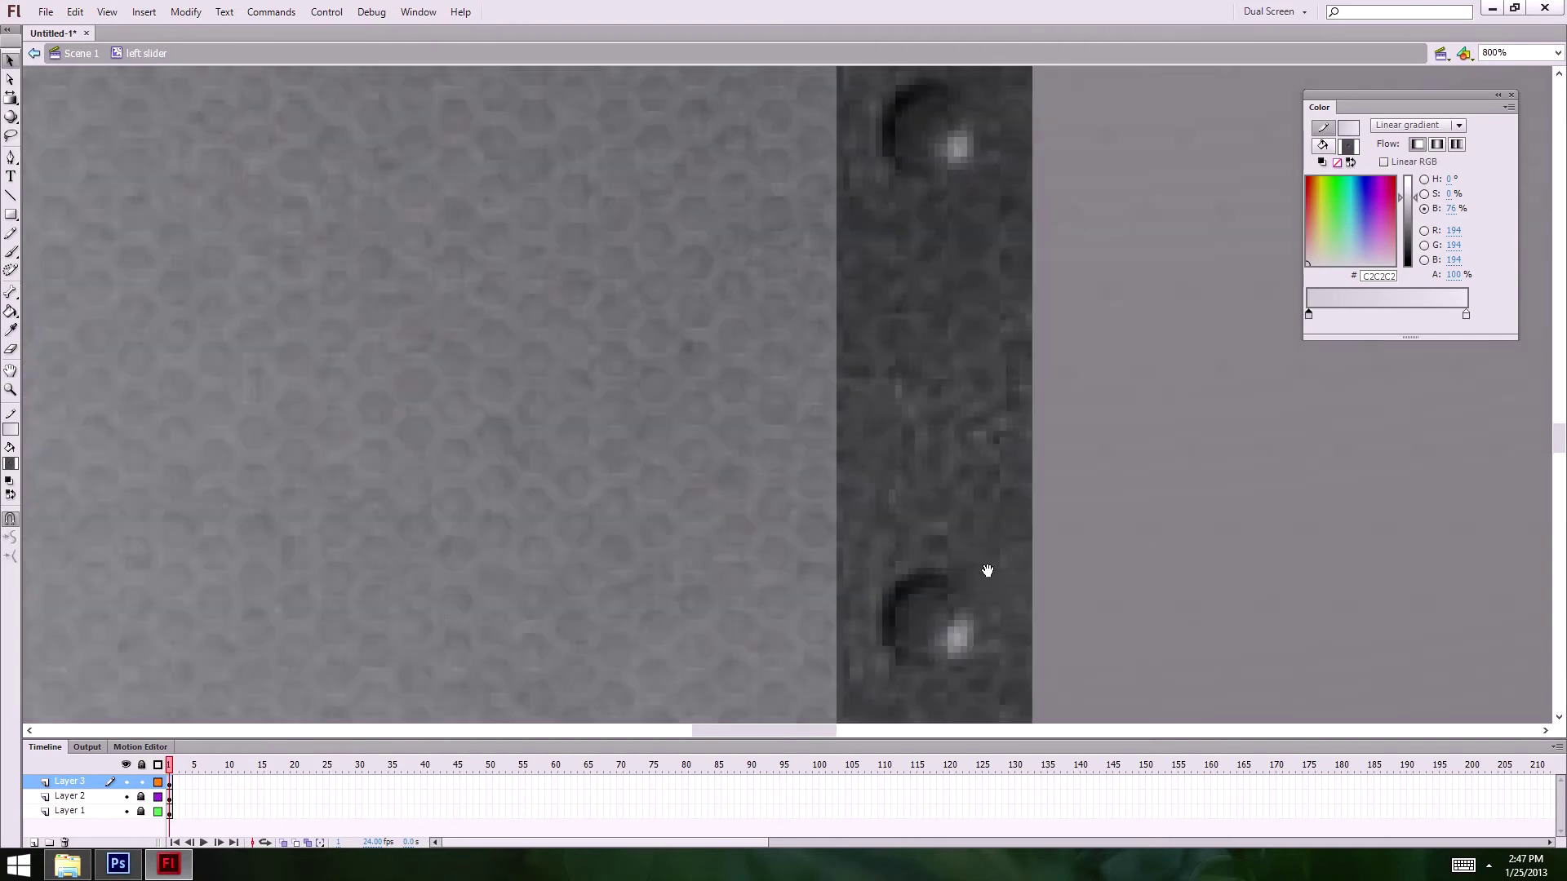
left_click_drag(979, 269, 1004, 731)
left_click_drag(971, 240, 971, 650)
left_click_drag(947, 266, 949, 640)
left_click_drag(979, 217, 979, 588)
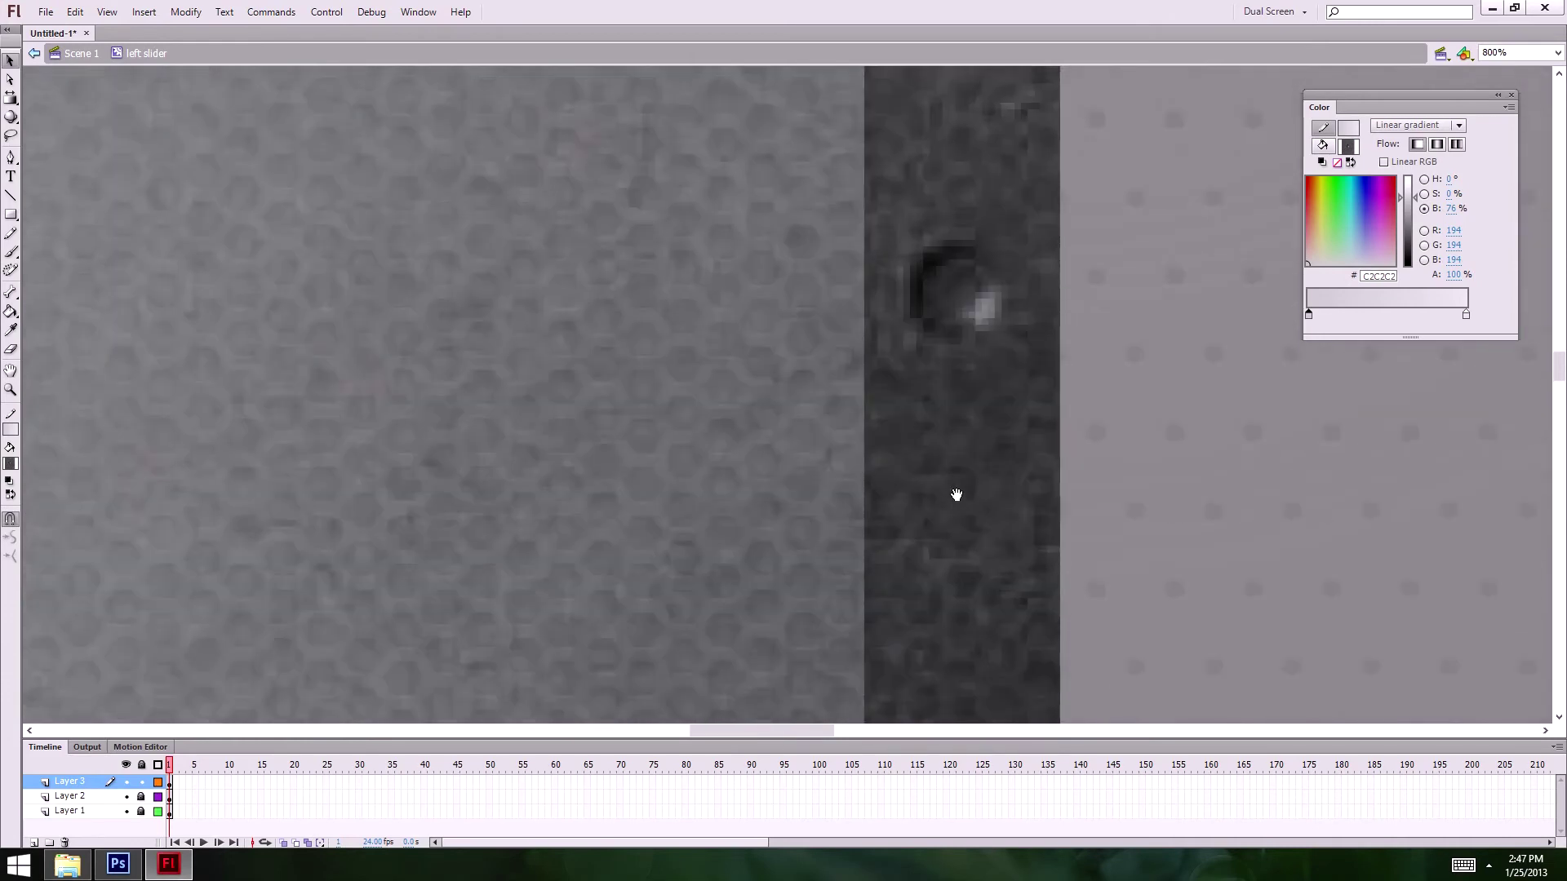
left_click_drag(949, 250, 952, 592)
left_click(904, 348, "ctrl+shift")
left_click(760, 197, "ctrl")
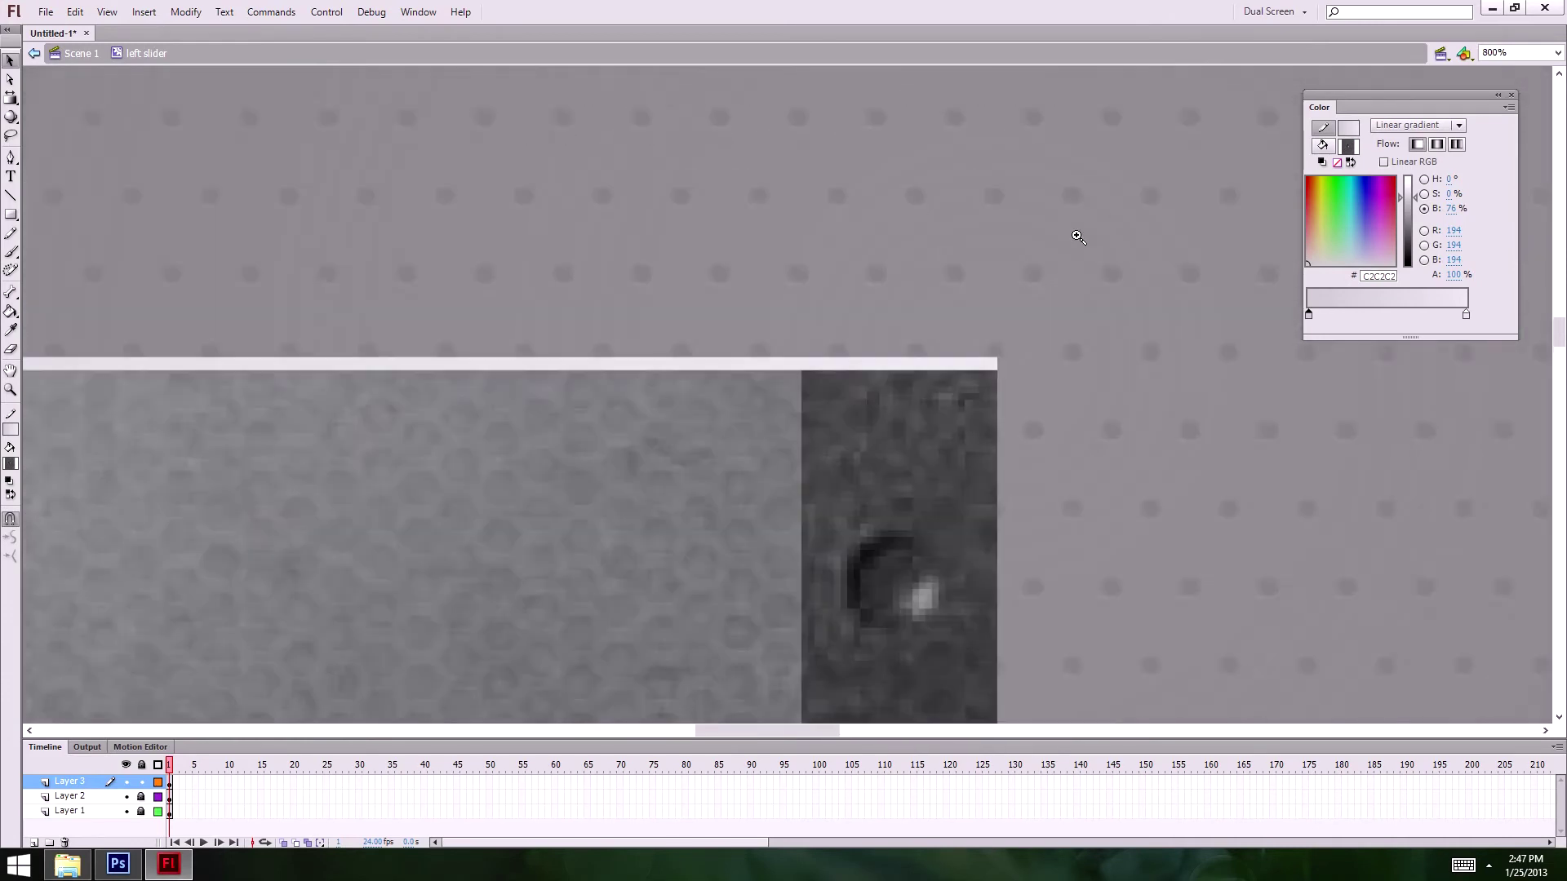
left_click(944, 363)
key("Down")
key("Down")
key("Down")
key("Down")
key("Down")
key("Down")
key("Down")
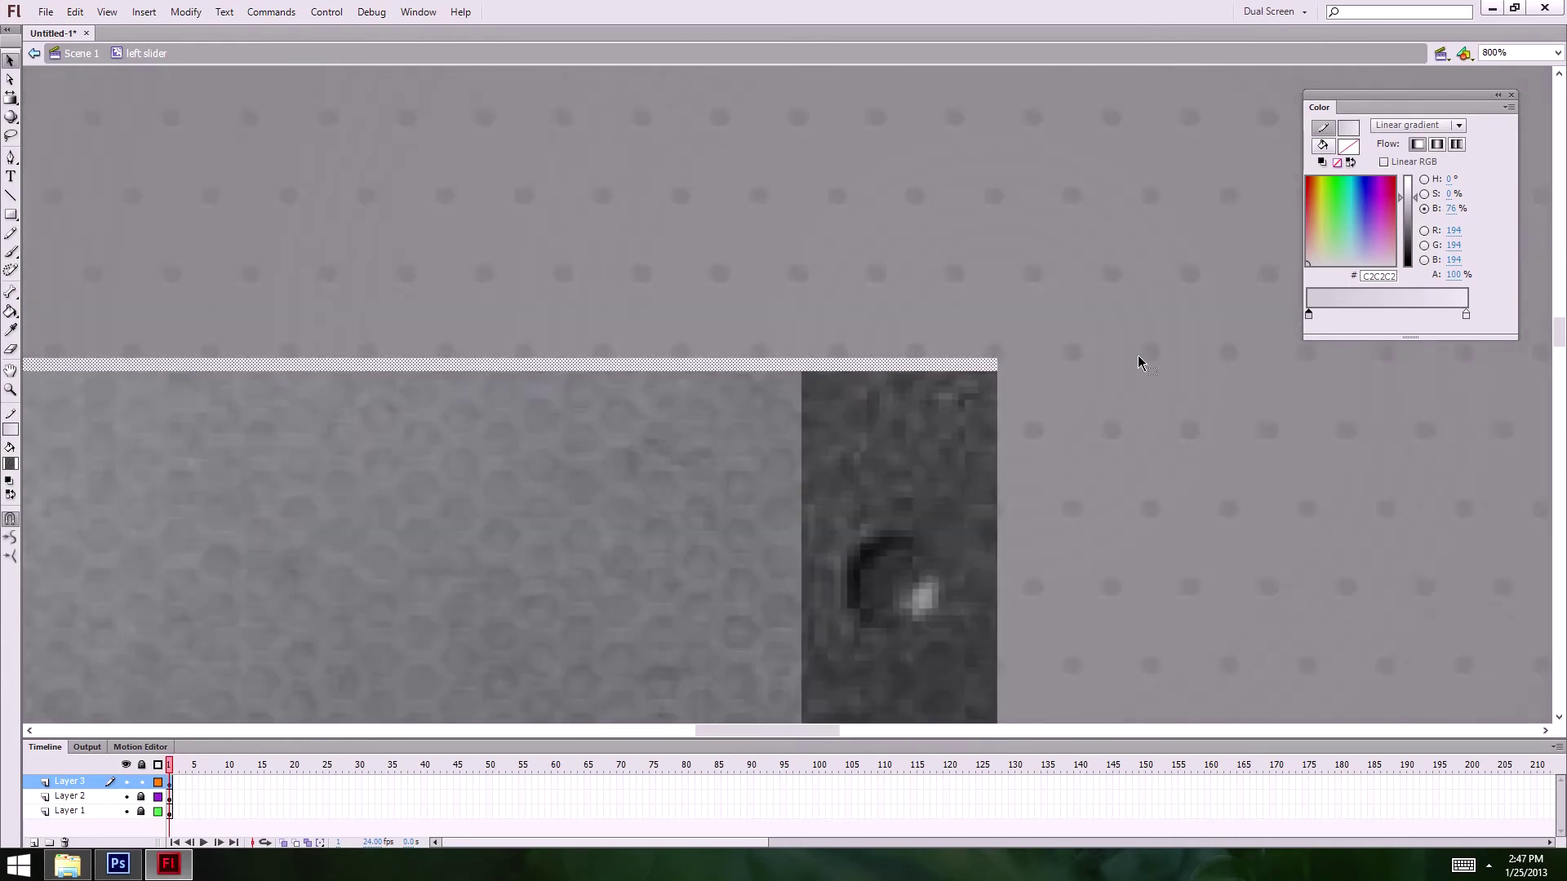
key("Up")
key("Up")
left_click(1079, 369)
left_click_drag(684, 532, 927, 239)
left_click(762, 323, "ctrl+shift")
left_click(738, 549, "ctrl+shift")
left_click_drag(649, 509, 944, 270)
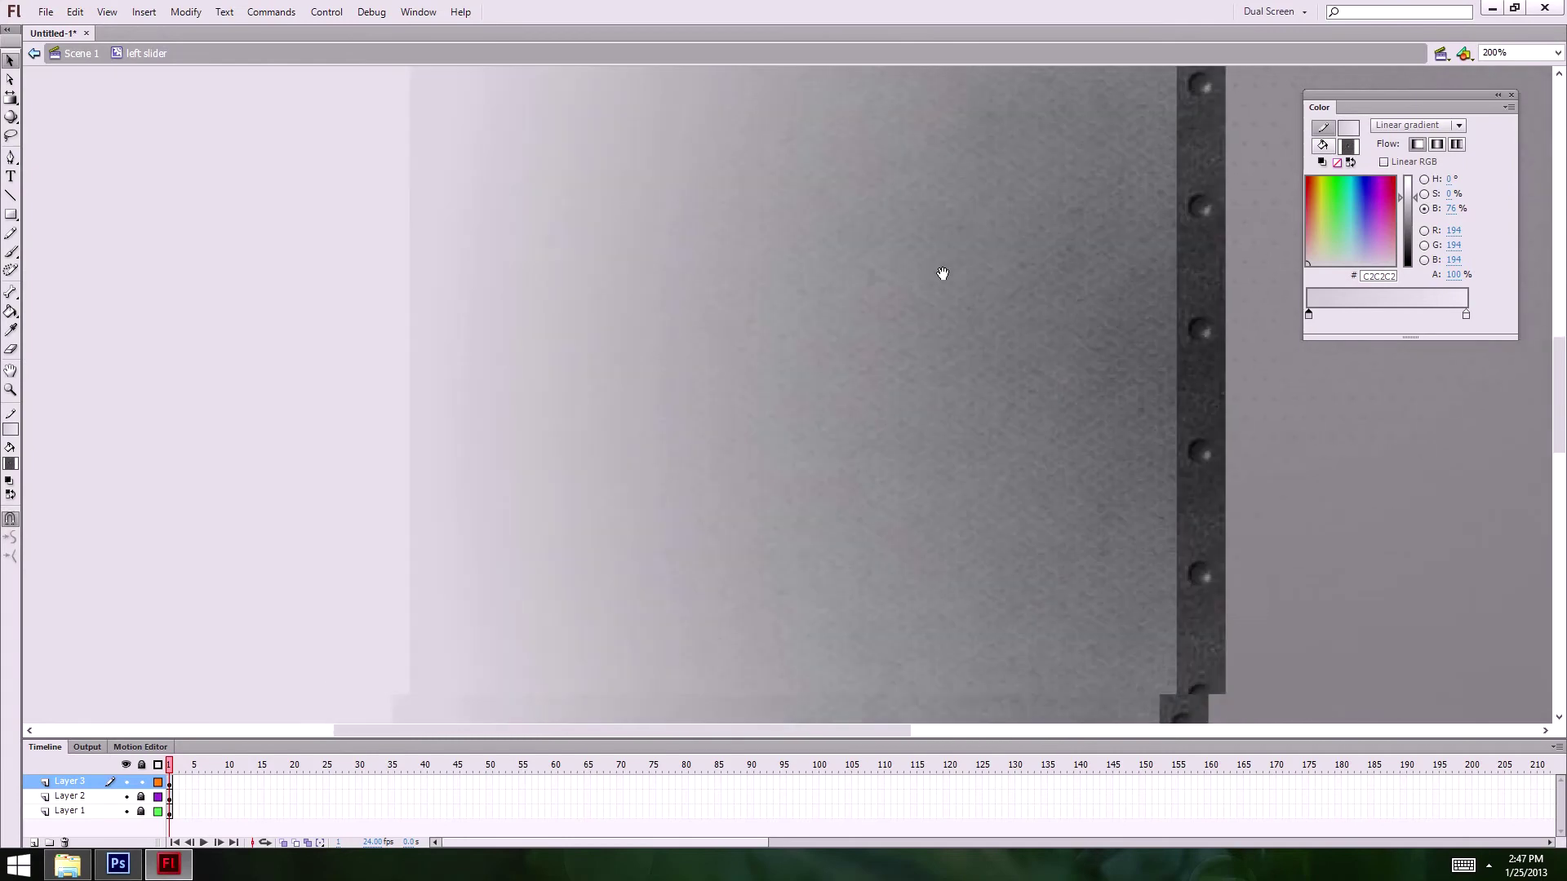
key("ctrl+minus")
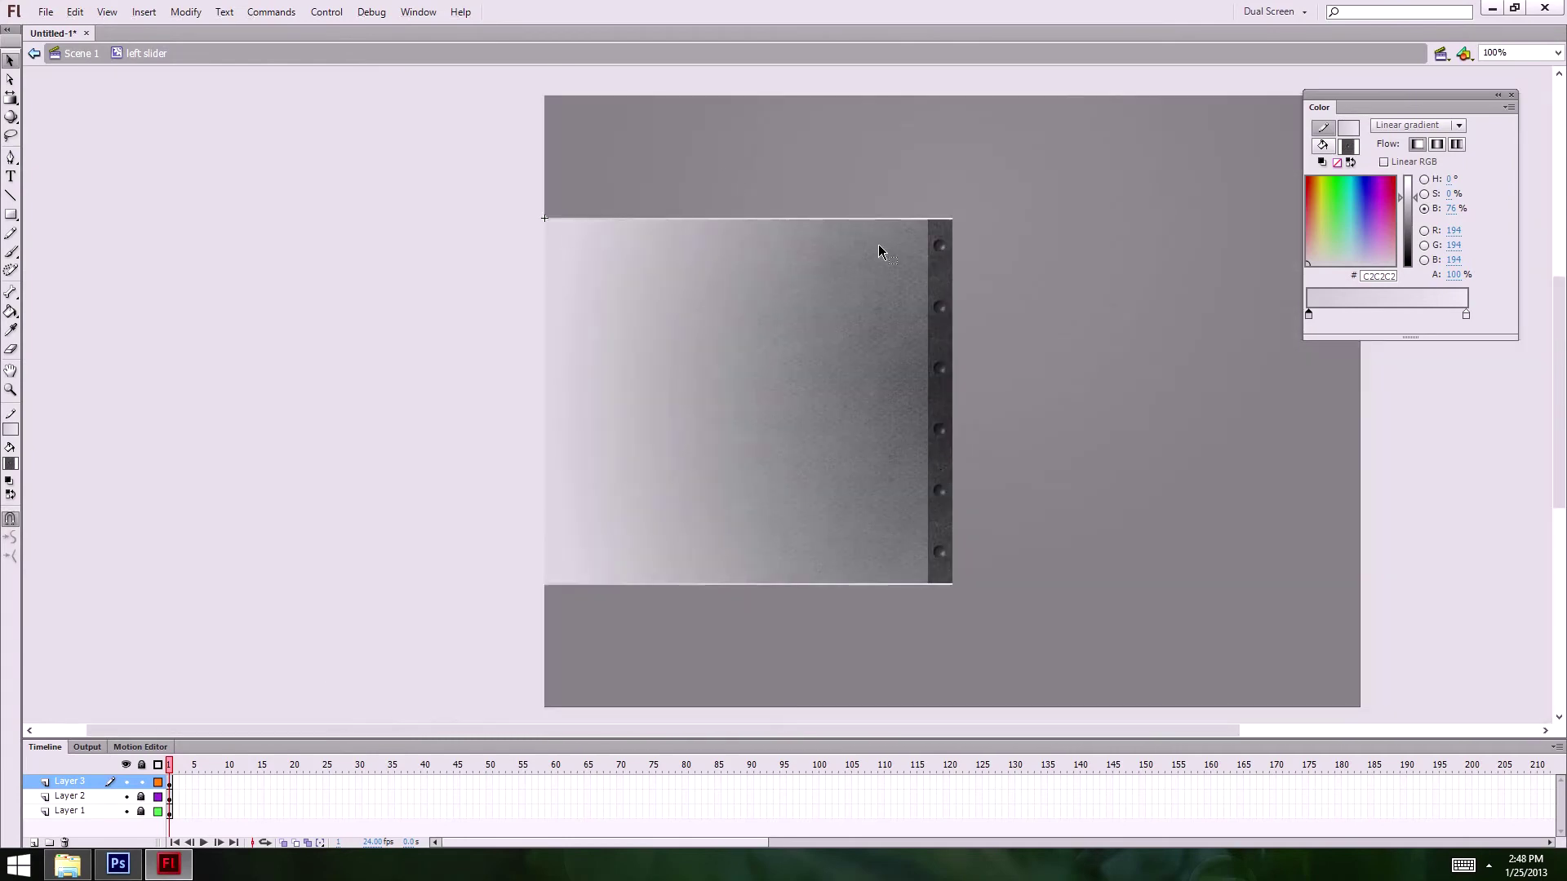
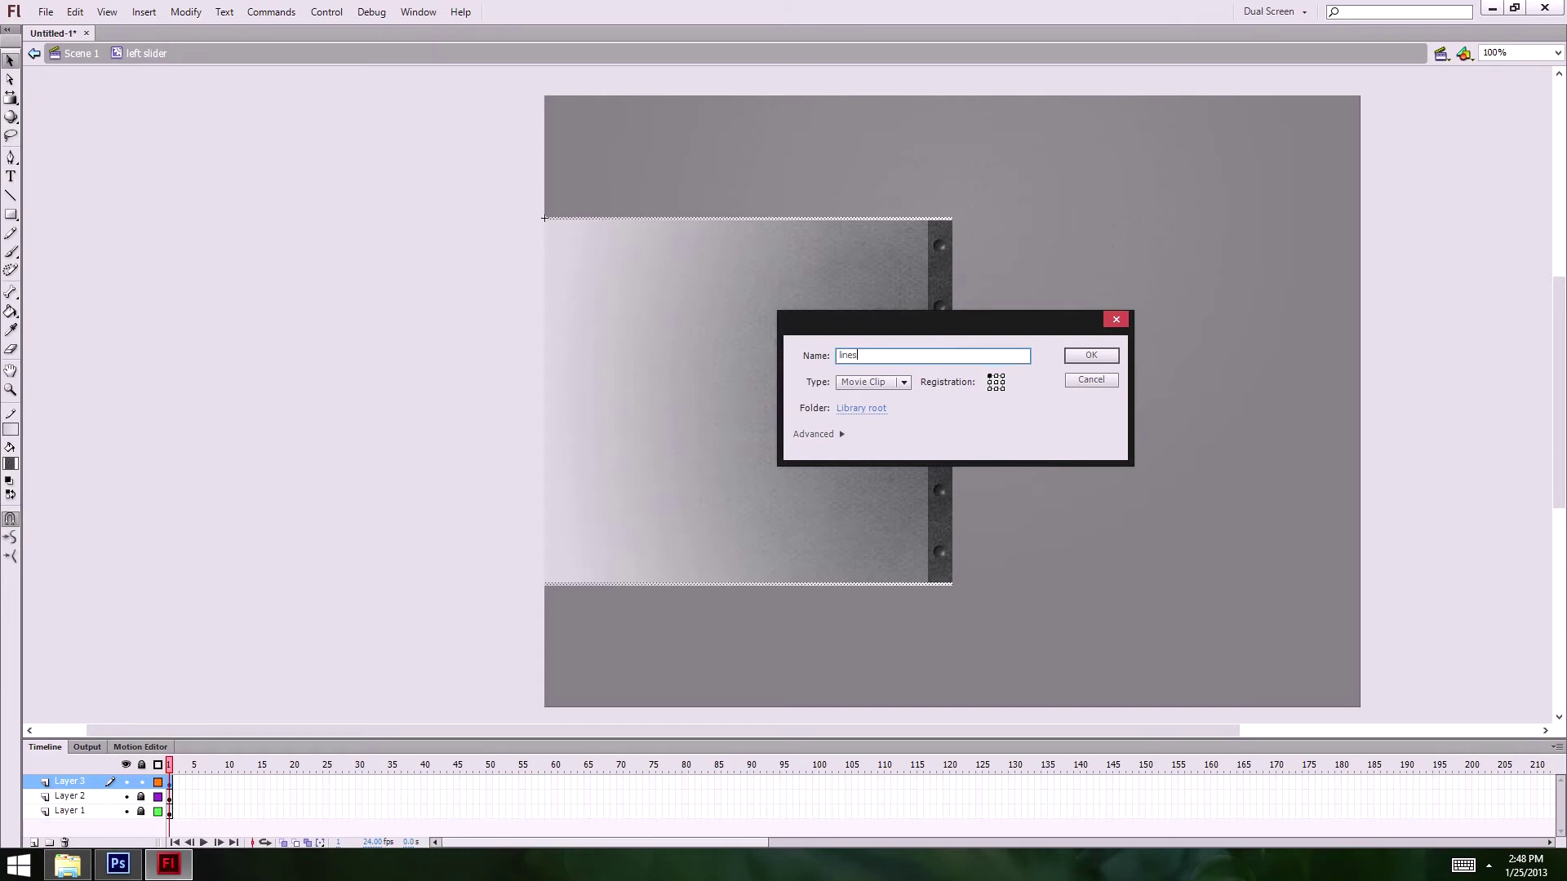
- Convert the edge lines to a movie clip named "lines" and open it for editing at the seam's upper end
key("Return")
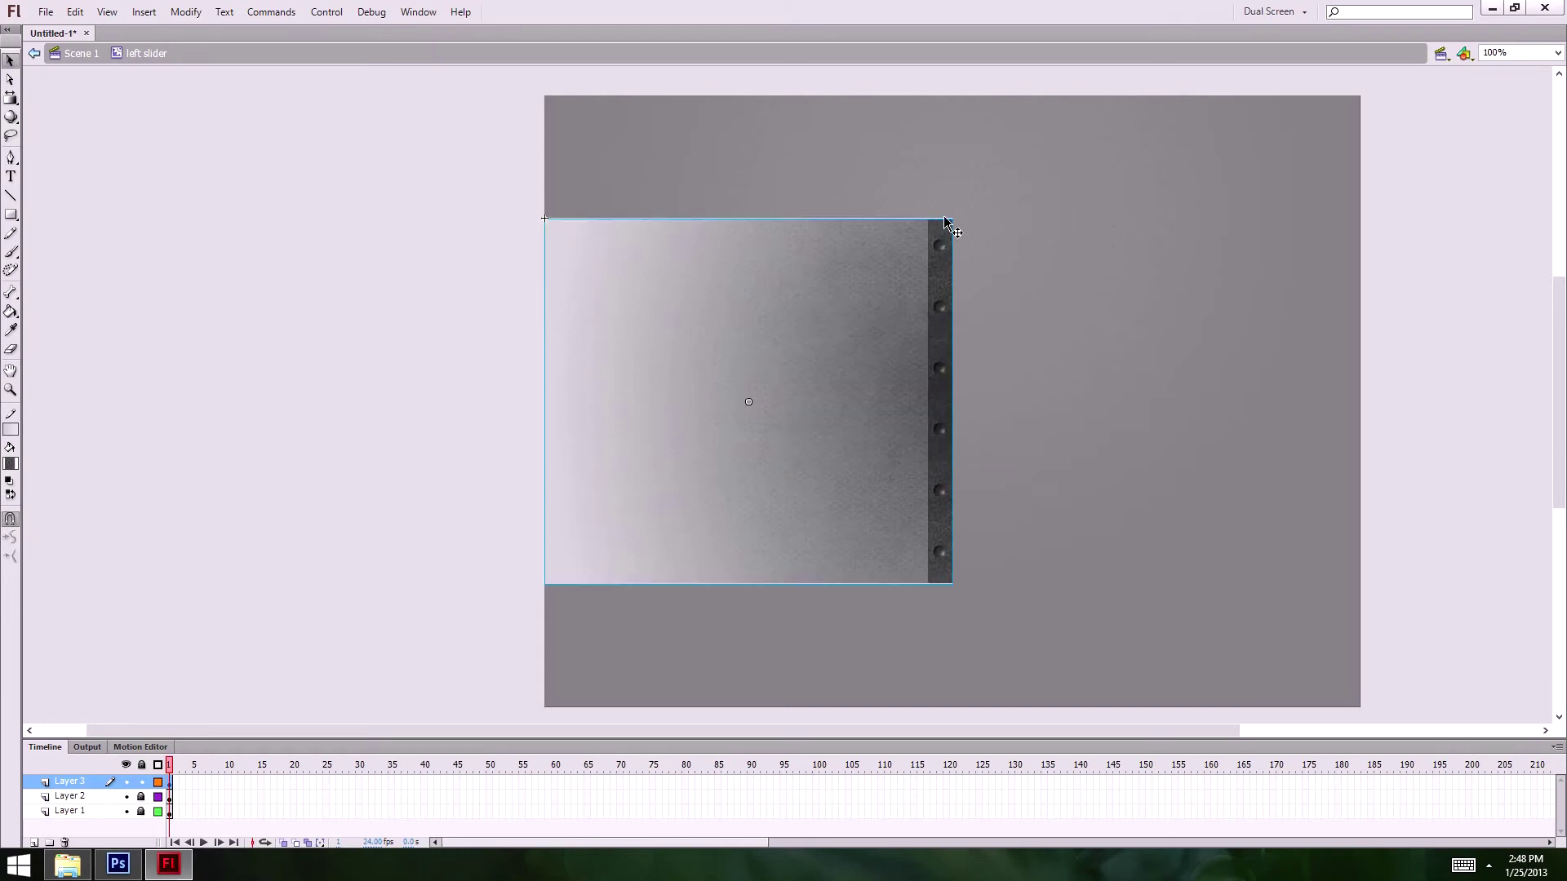
double_click(940, 228)
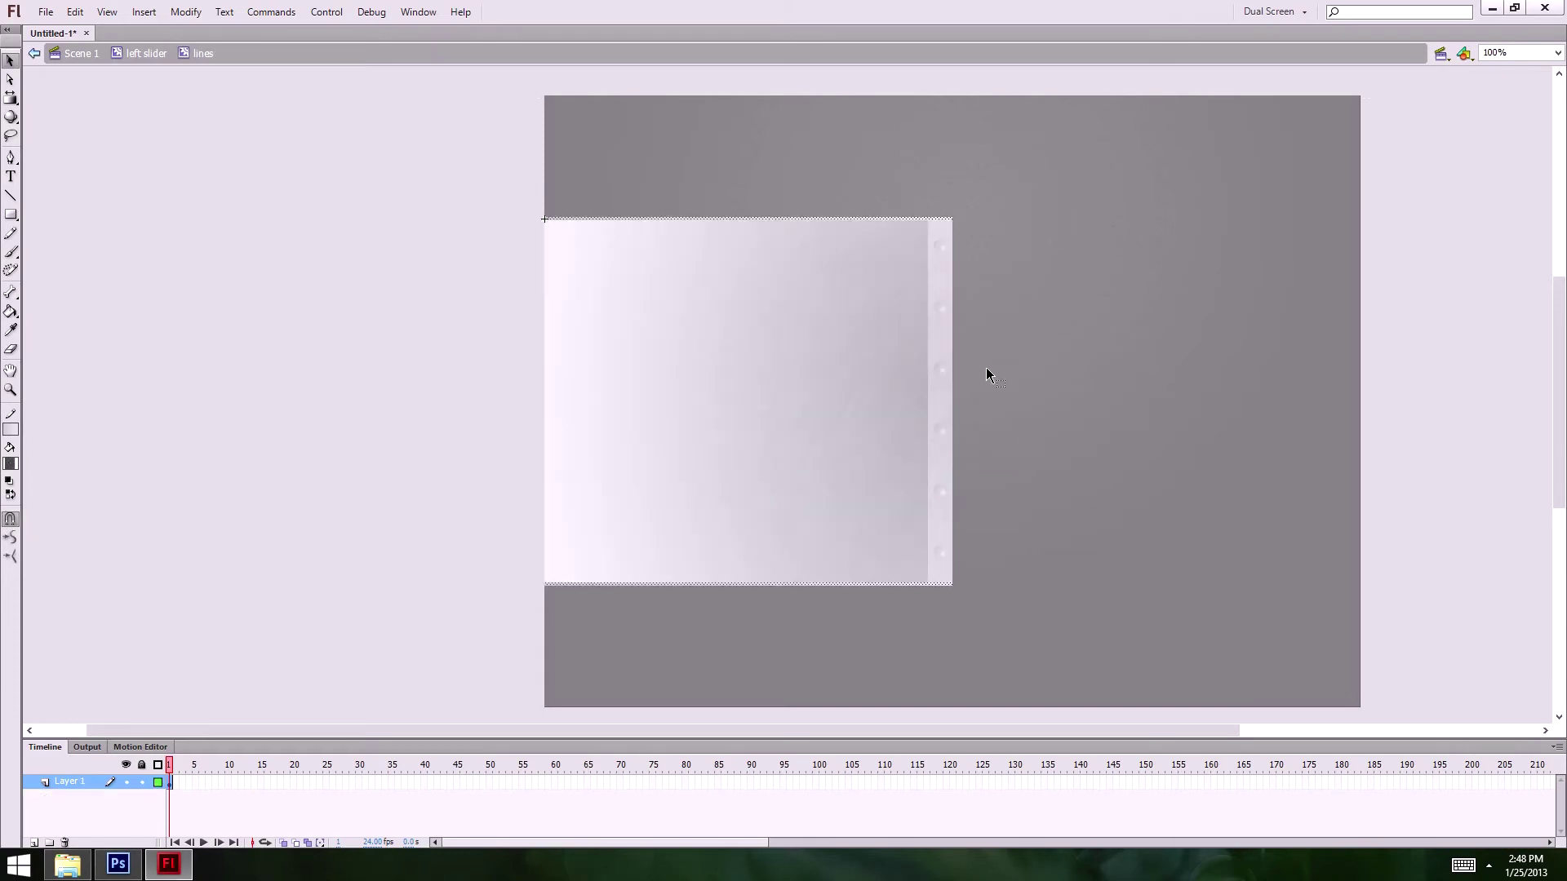
left_click(889, 255)
left_click_drag(860, 454, 776, 255)
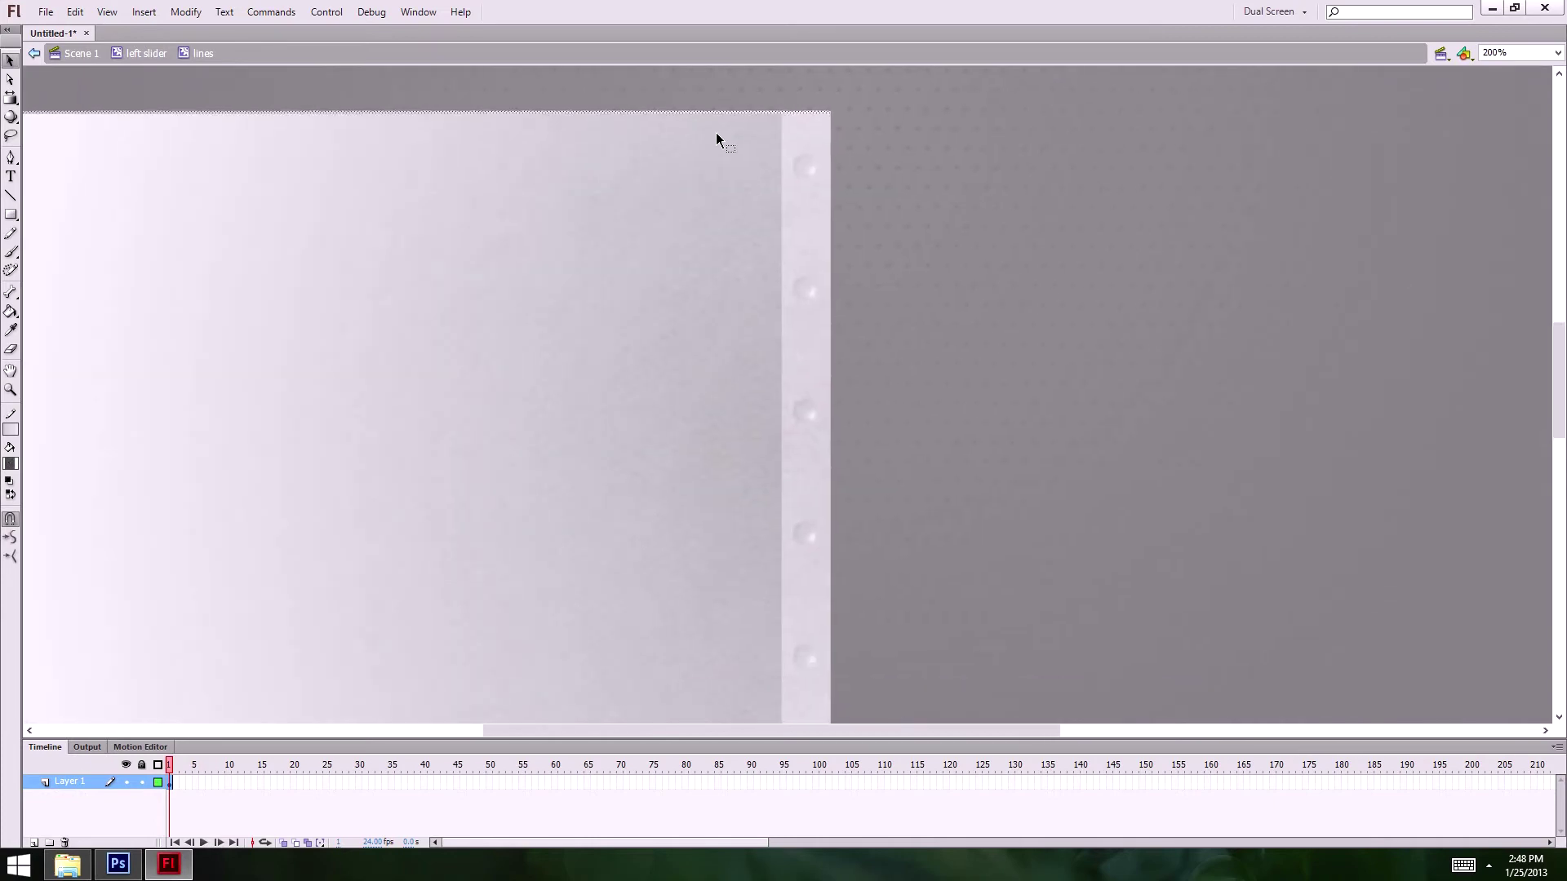
- Draw a black vertical line on a new layer, down the seam between the textured panel and the rivet bar
left_click(10, 196)
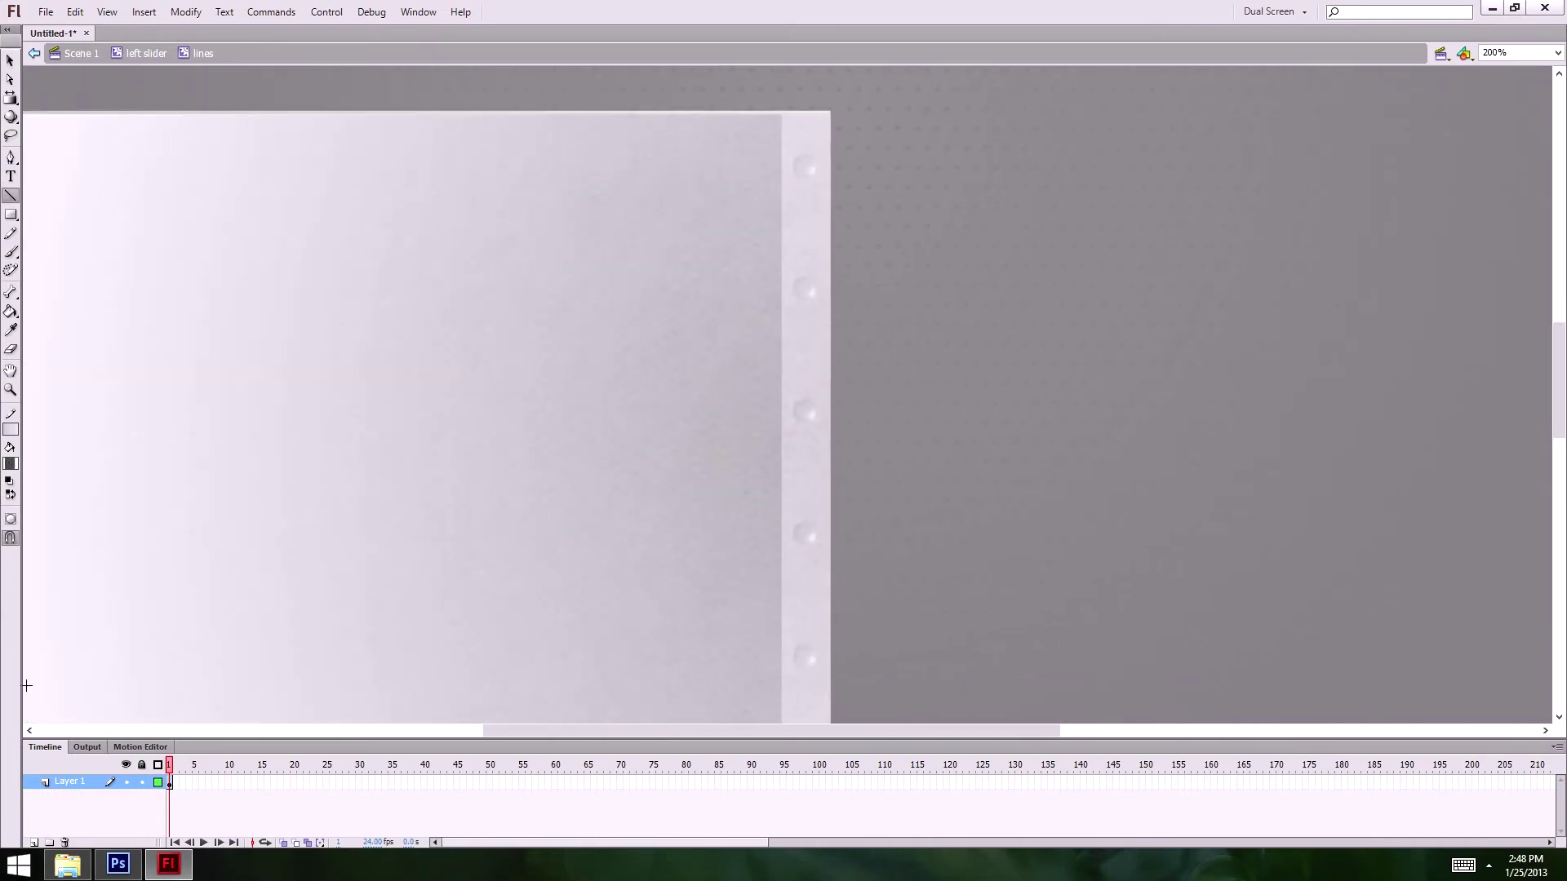
left_click(11, 430)
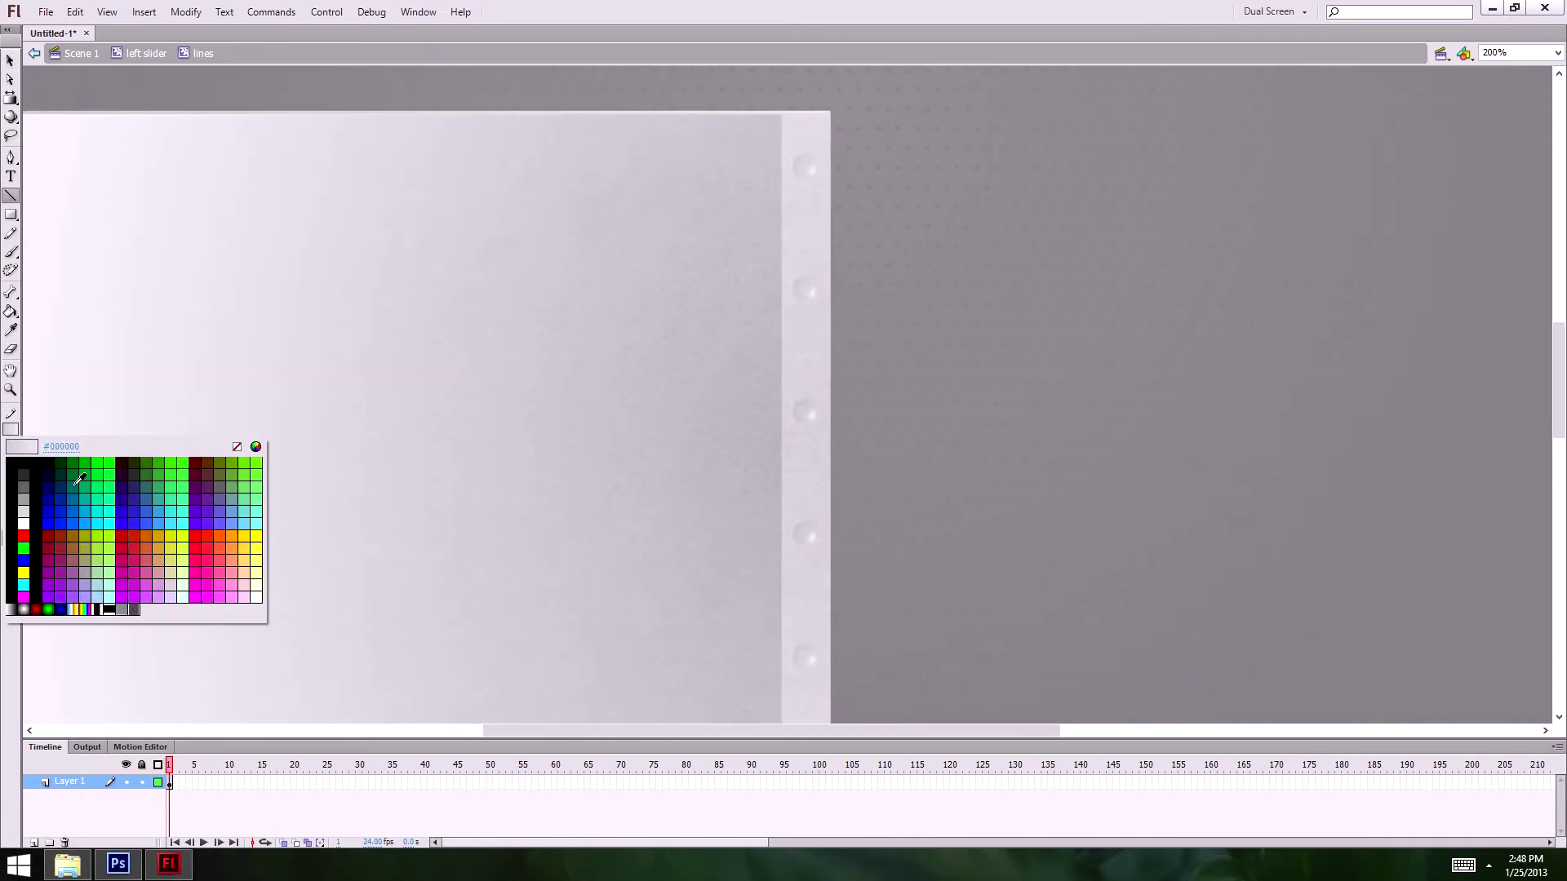
left_click(36, 473)
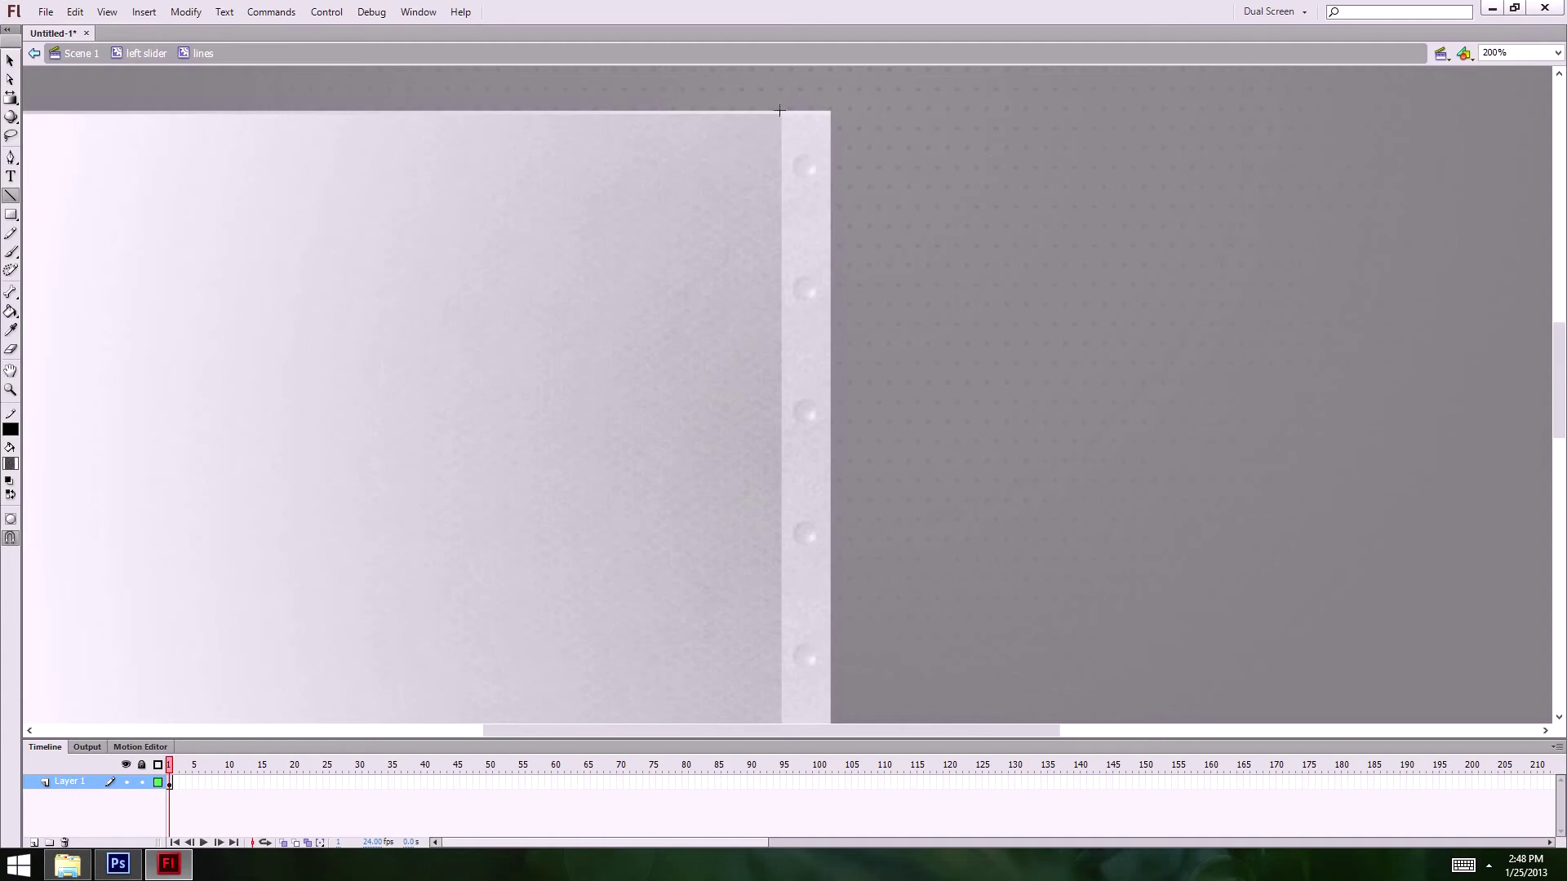
left_click_drag(779, 109, 769, 396)
key("ctrl+z")
left_click(34, 842)
mouse_move(781, 109)
left_mouse_down()
mouse_move(775, 272)
mouse_move(829, 622)
mouse_move(767, 727)
left_mouse_up()
- Extend the vertical line's lower end to the outer side of the panel's lower edge line
mouse_move(755, 834)
left_mouse_down()
mouse_move(782, 751)
mouse_move(850, 175)
left_mouse_up()
key("space")
left_click(833, 236)
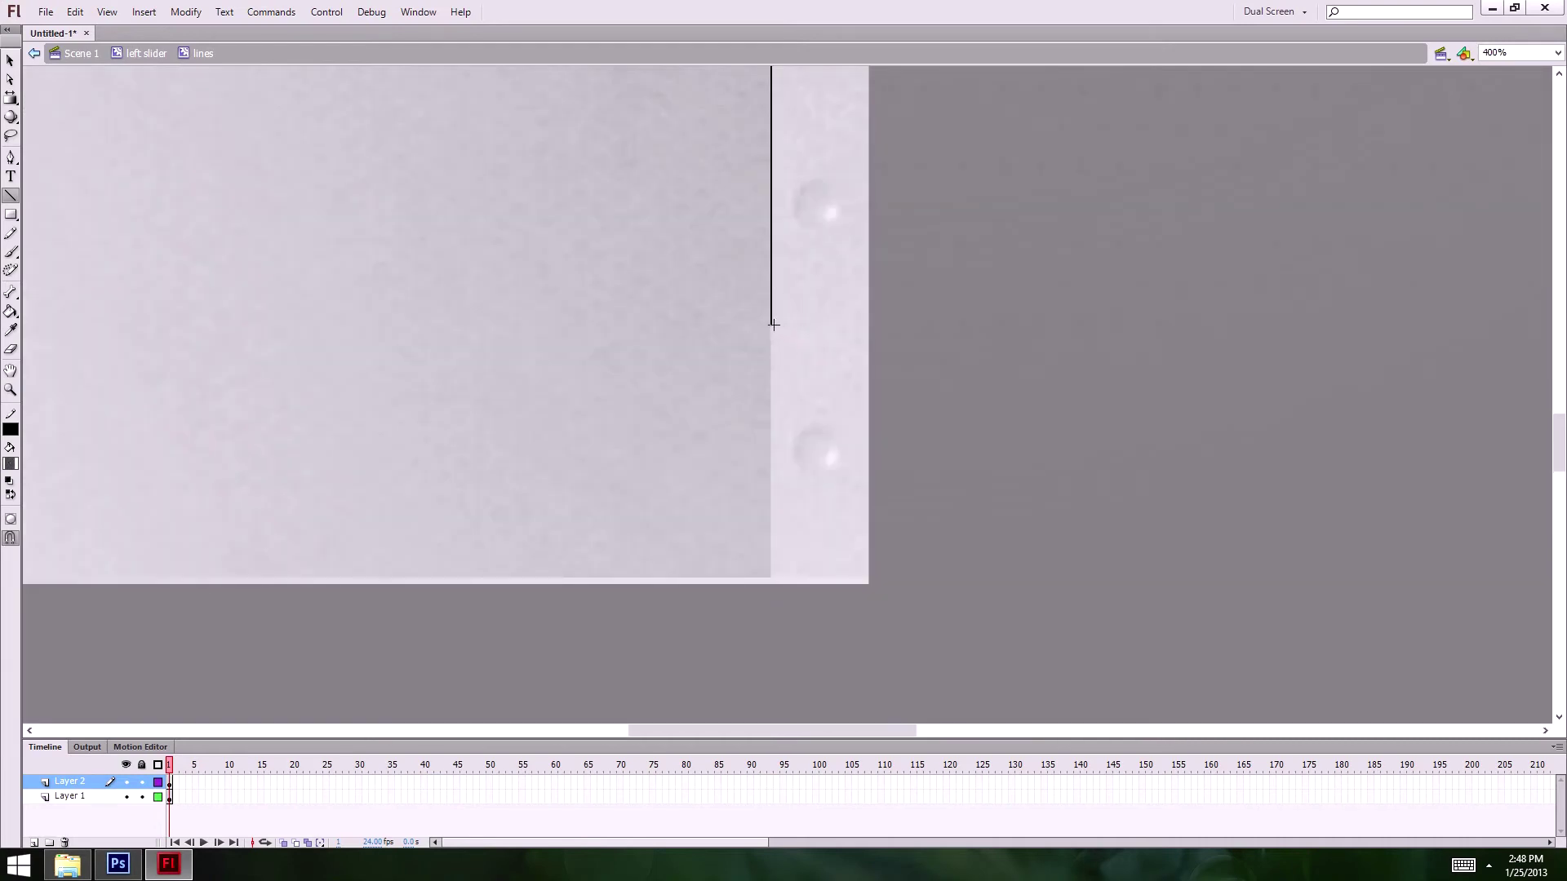
key("v")
left_click_drag(771, 325, 768, 588)
key("ctrl+space")
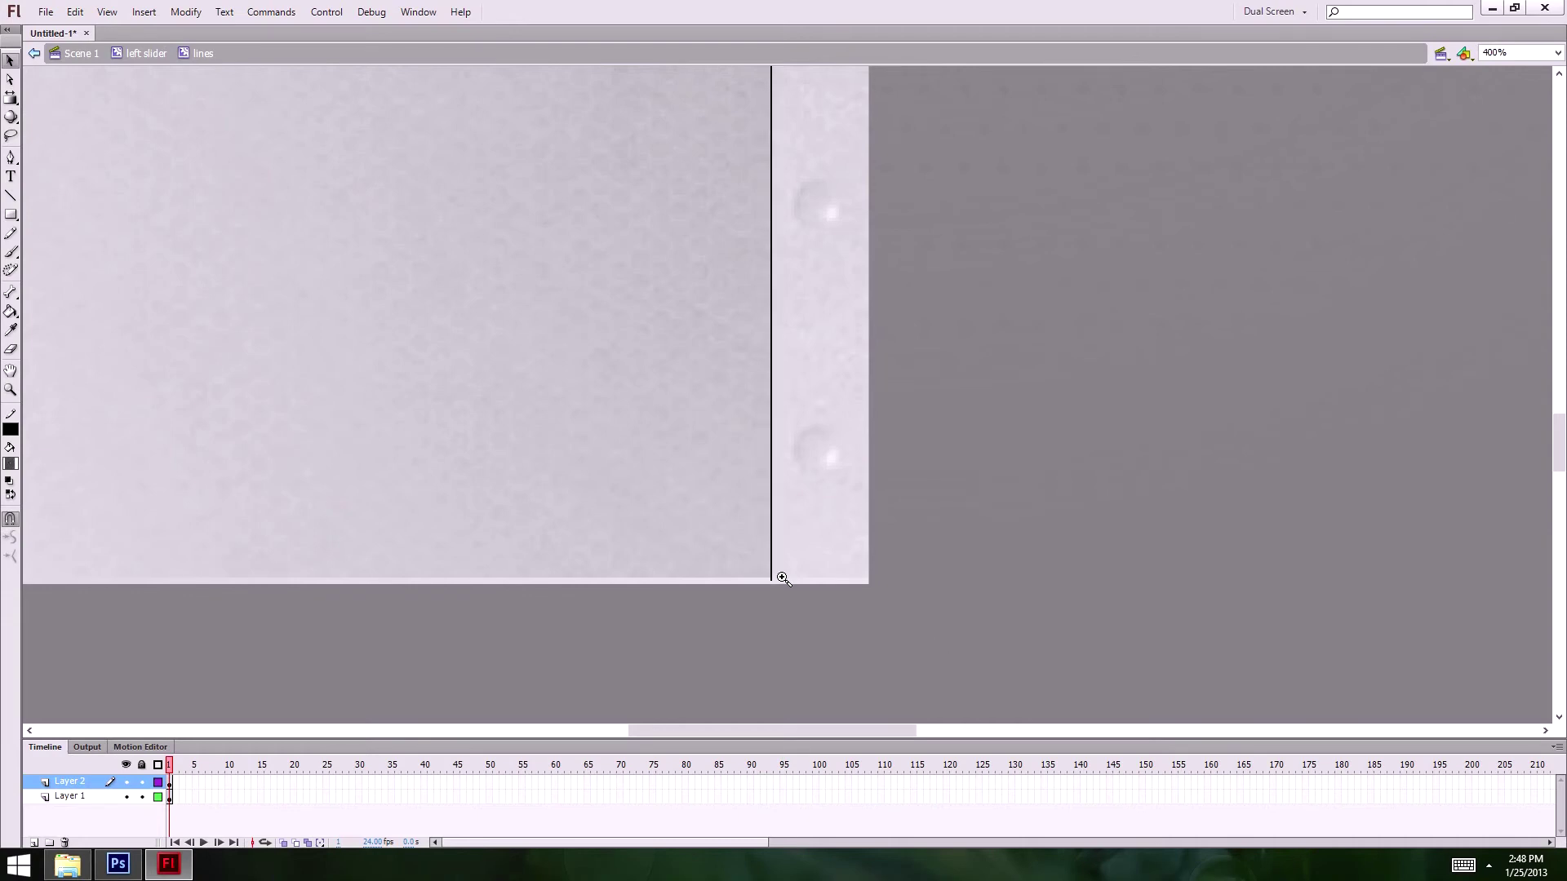
left_click(781, 575)
left_click(782, 575)
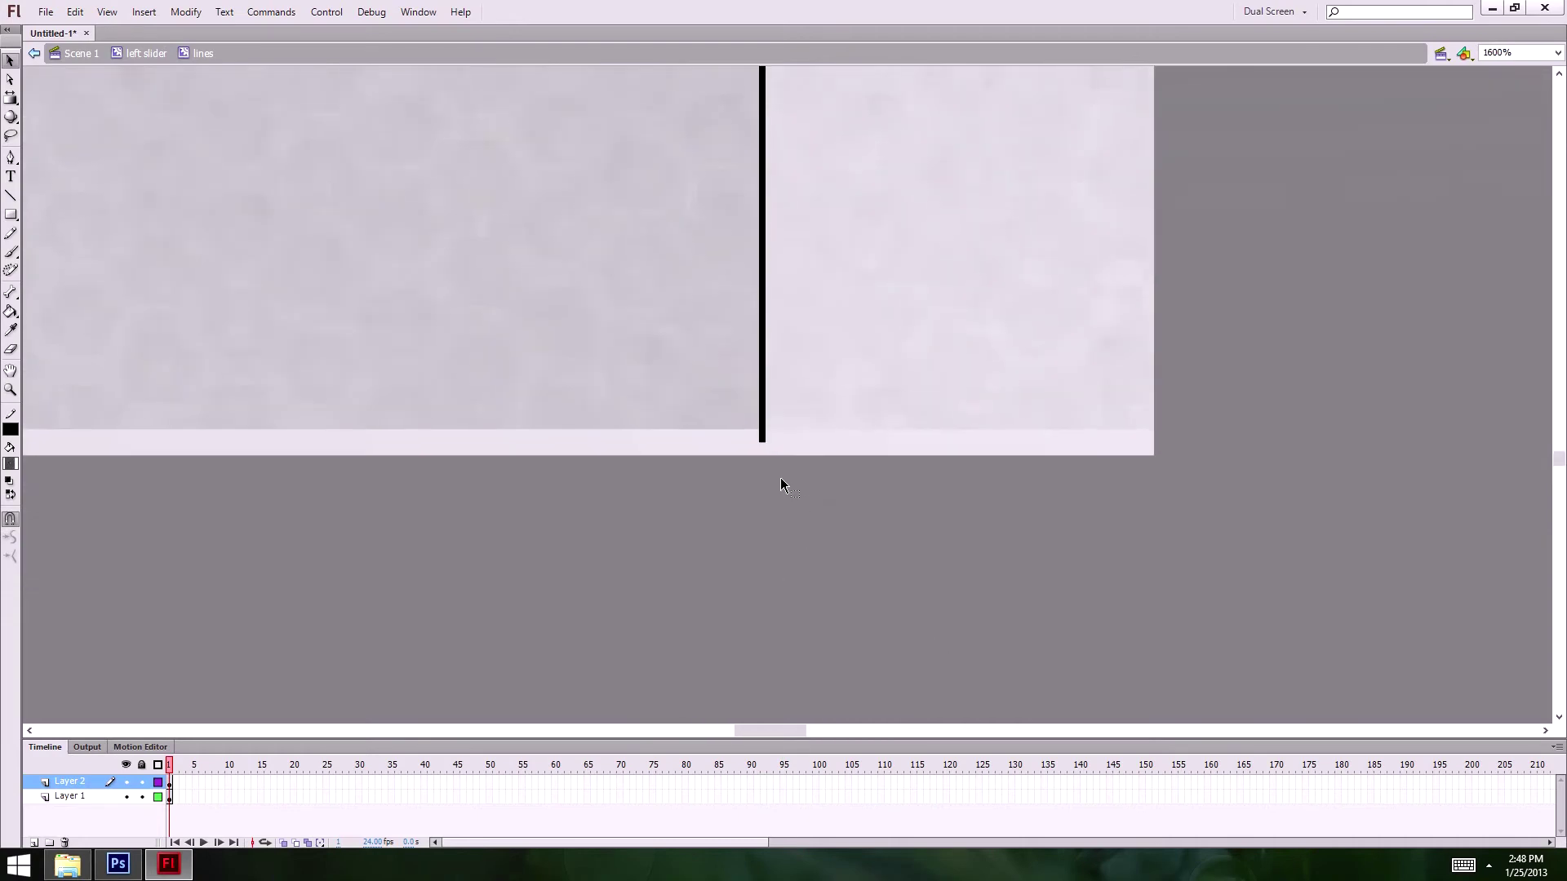
left_click_drag(762, 442, 765, 455)
- Extend the vertical line's upper end to the outer side of the panel's upper edge line
left_click_drag(803, 279, 818, 576)
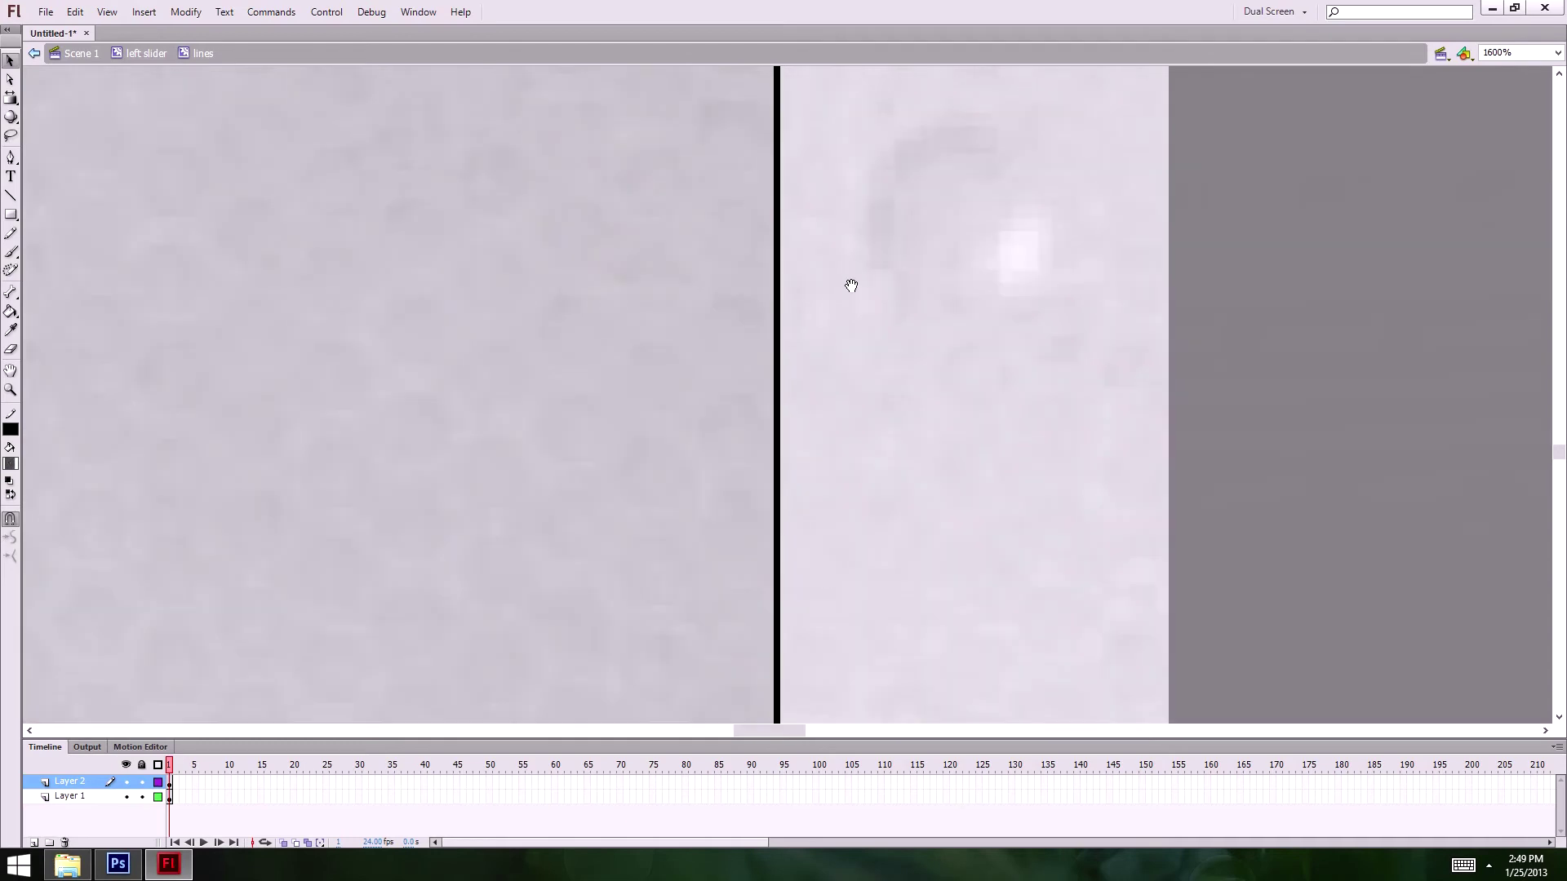
scroll(851, 286, "up", 5)
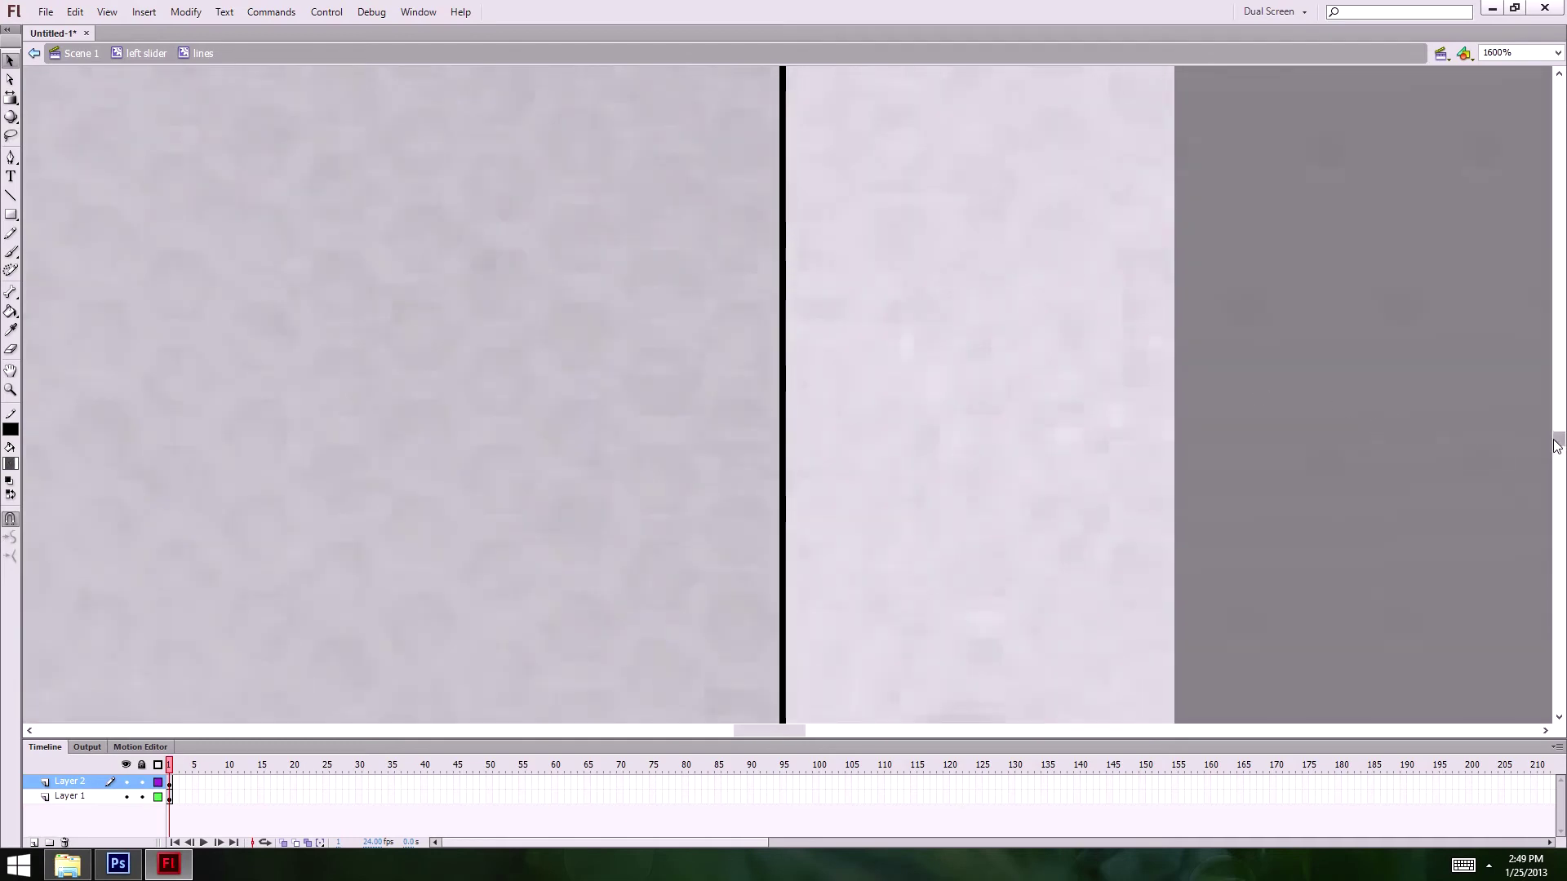
left_click_drag(1556, 447, 1539, 331)
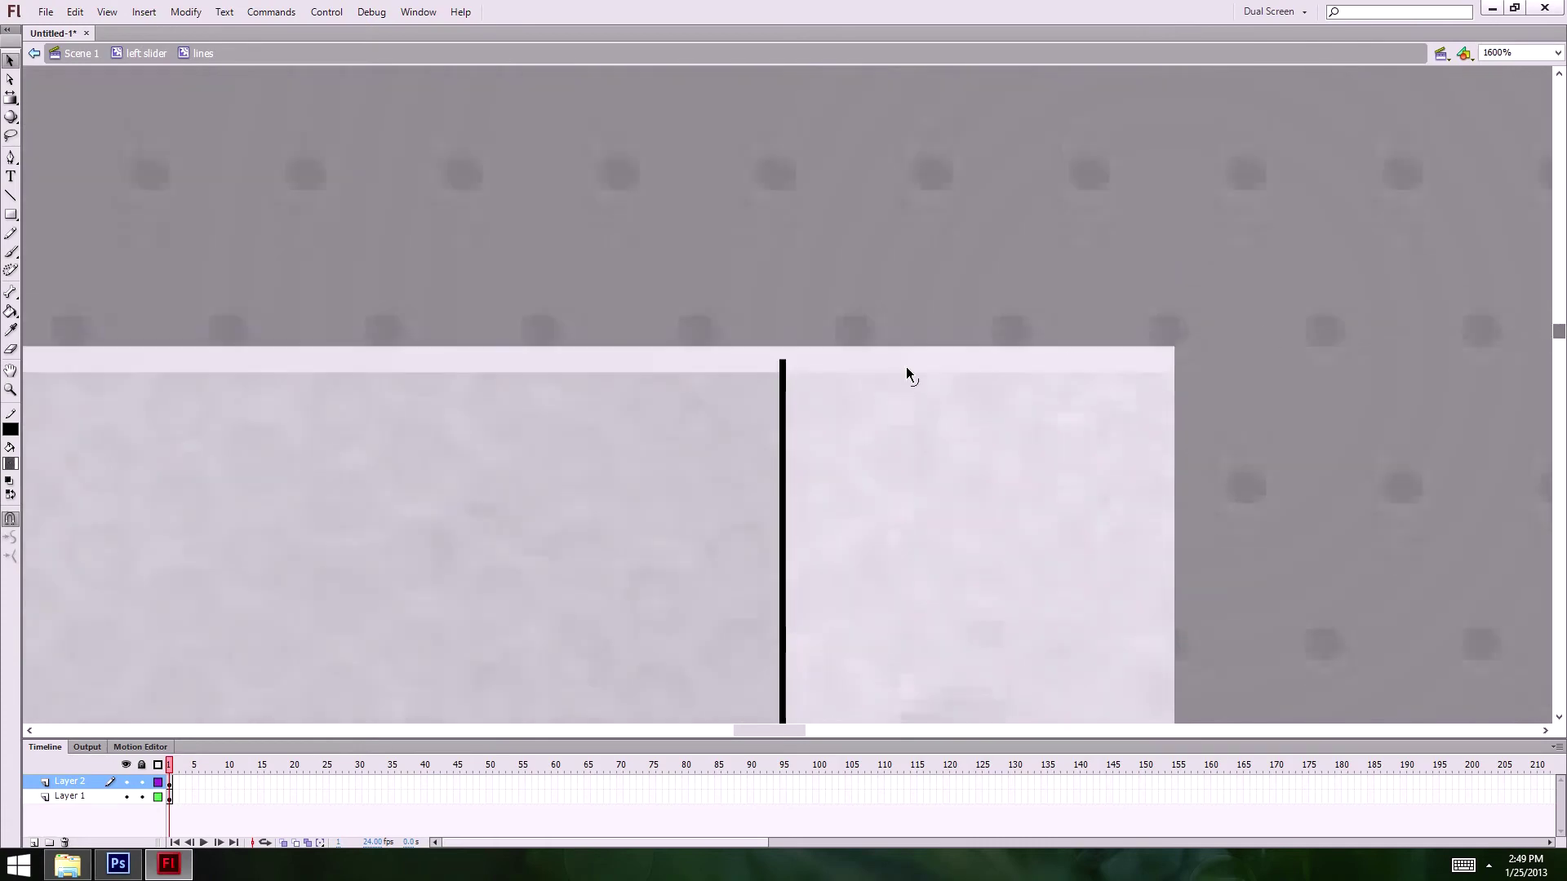
left_click(782, 360)
left_click_drag(782, 348, 782, 346)
- Return to the left slider clip and inspect the black seam line against the panel and rivet bar
left_click_drag(826, 483, 835, 328)
left_click(831, 430, "ctrl+shift")
left_click(815, 457, "ctrl+shift")
left_click(795, 527, "ctrl+shift")
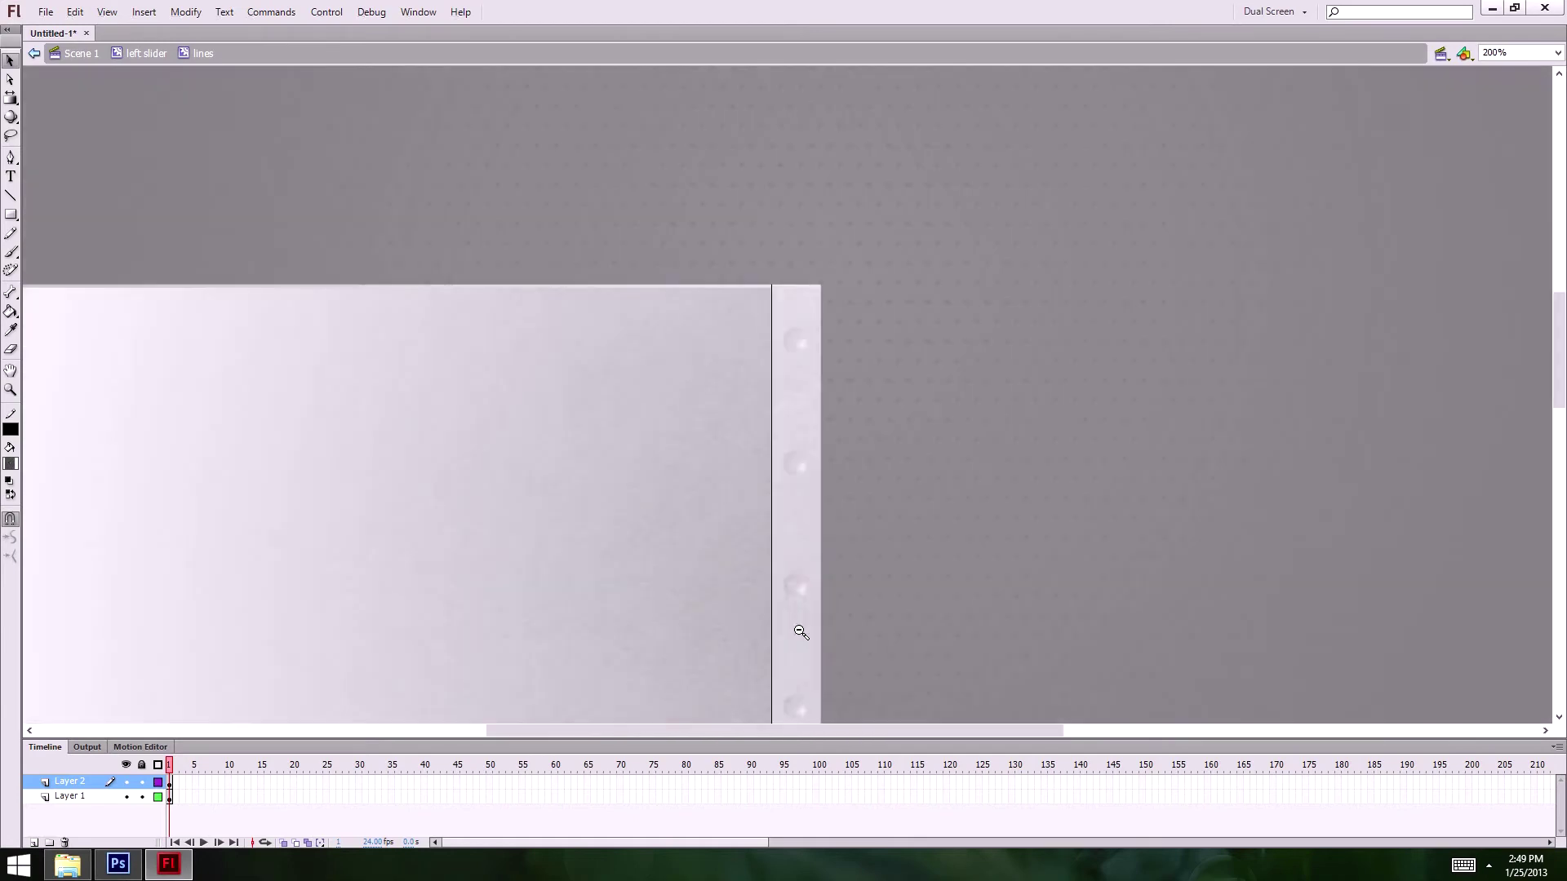
left_click_drag(777, 642, 829, 339)
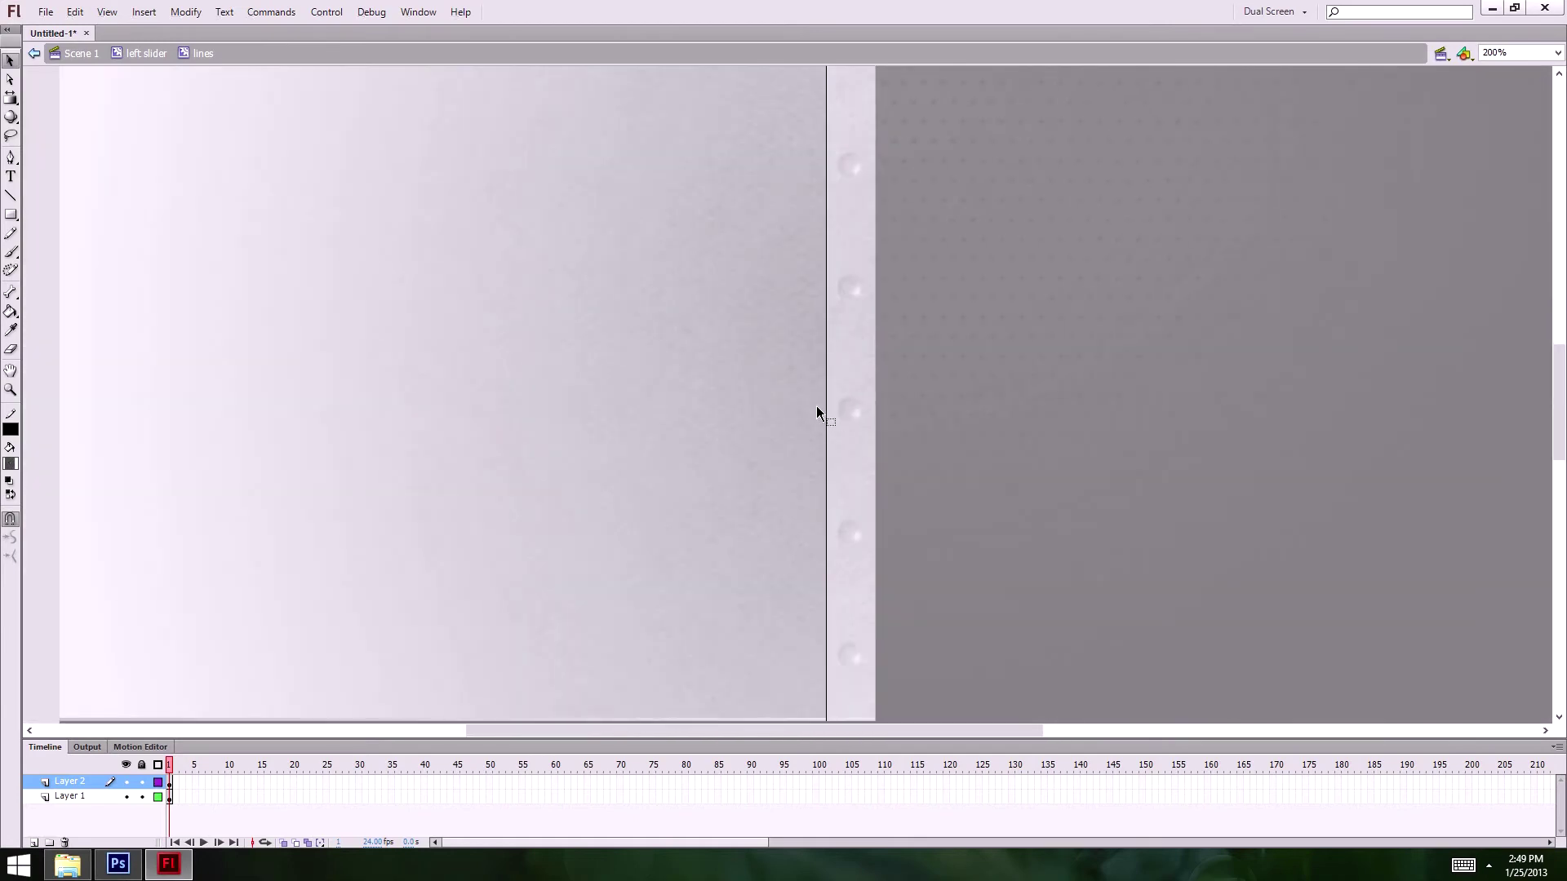
double_click(1003, 367)
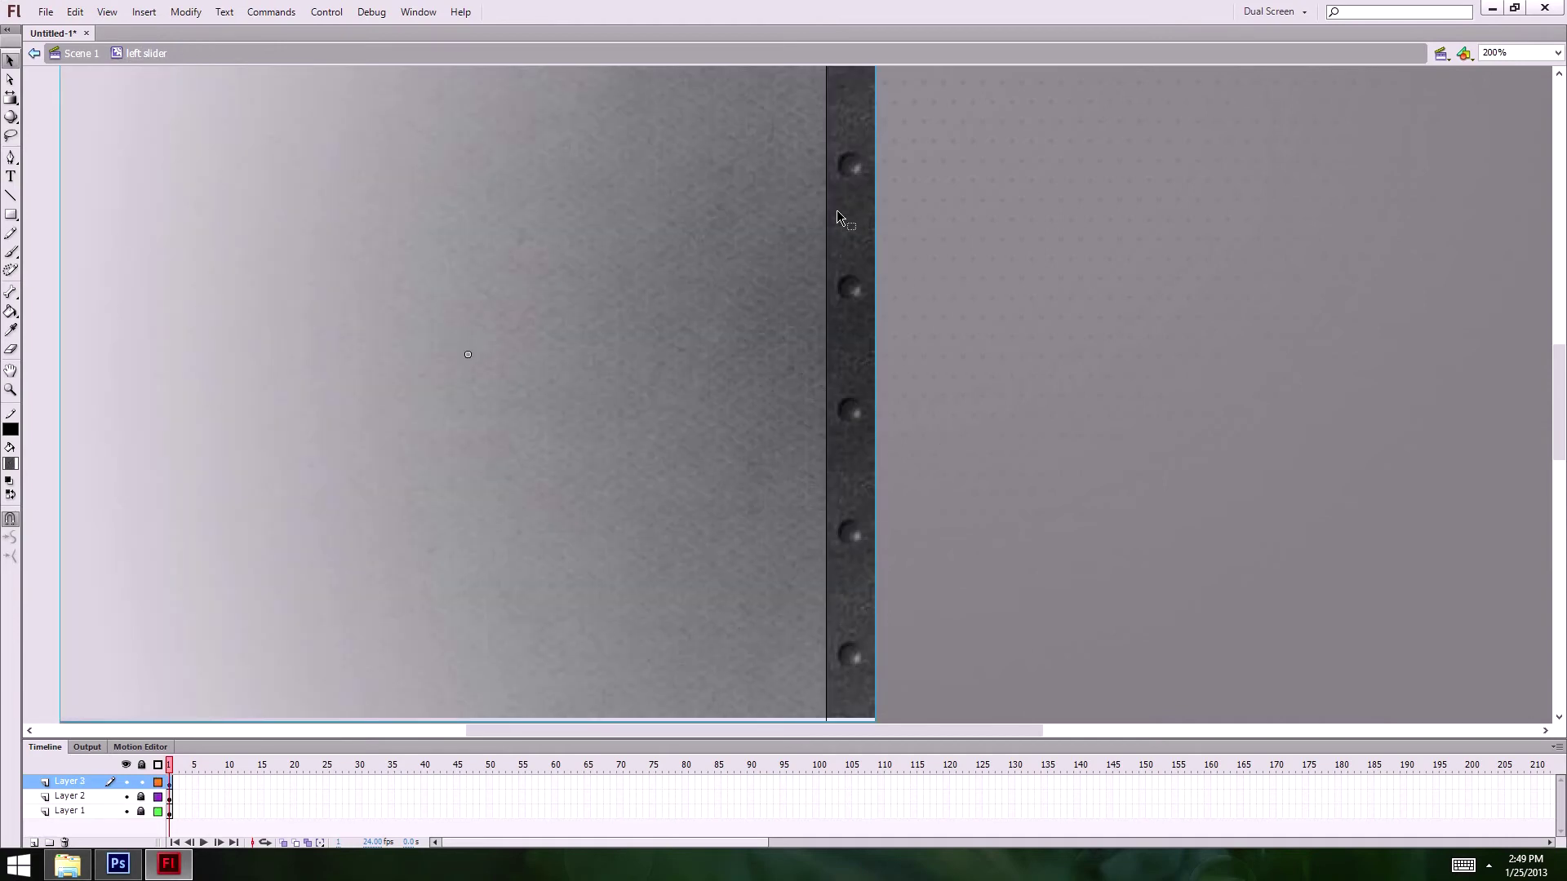
left_click_drag(815, 196, 821, 289)
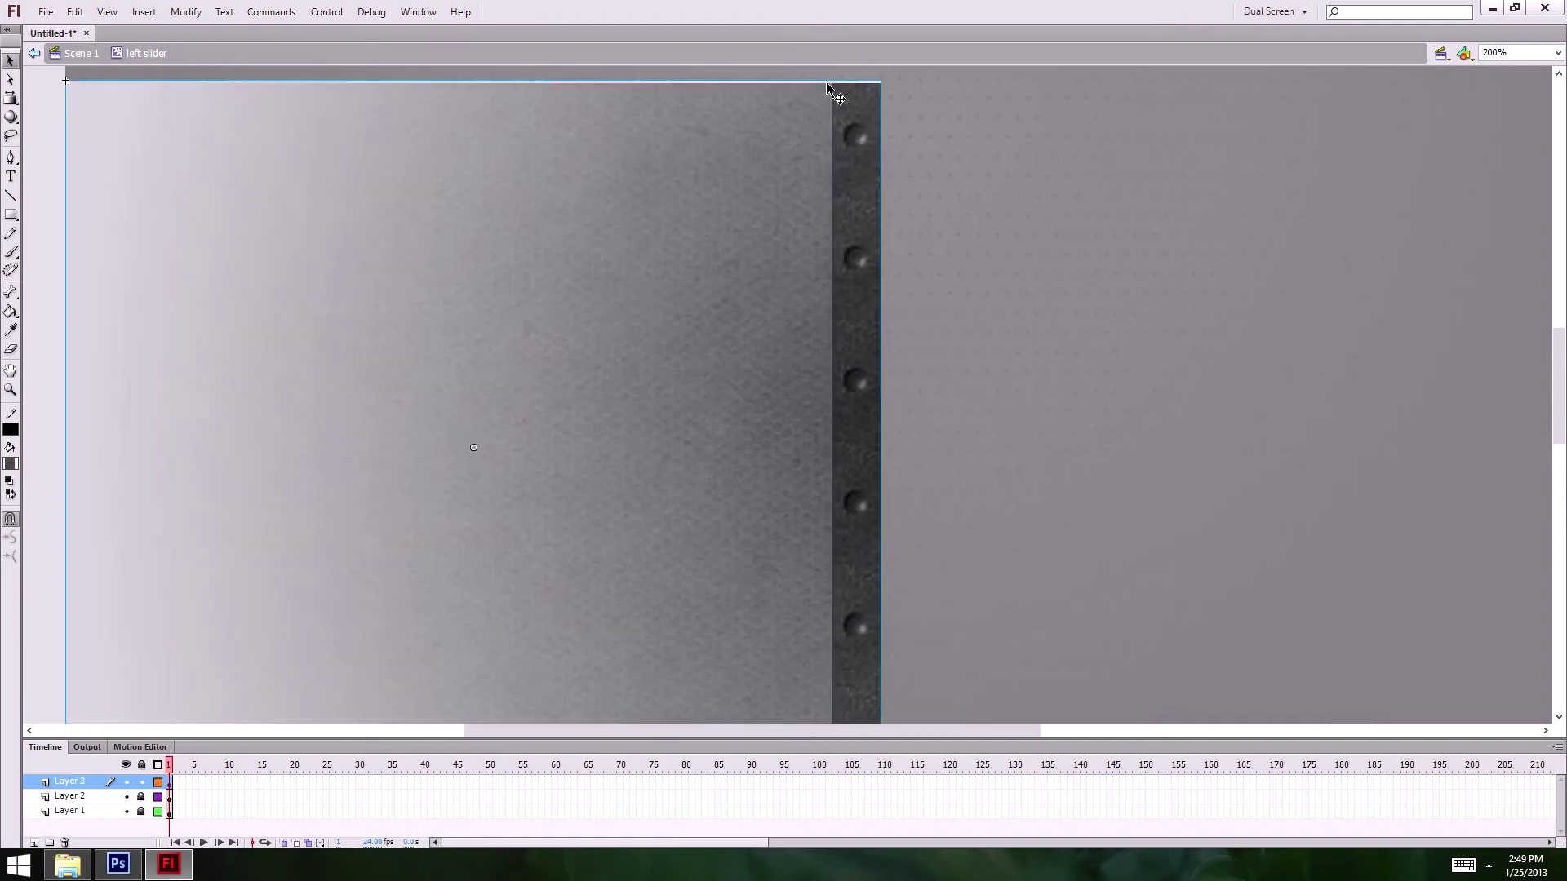
- Reopen the lines clip and make the vertical black line's stroke thicker
left_click_drag(829, 89, 883, 128)
double_click(882, 129)
left_click(825, 132, "ctrl")
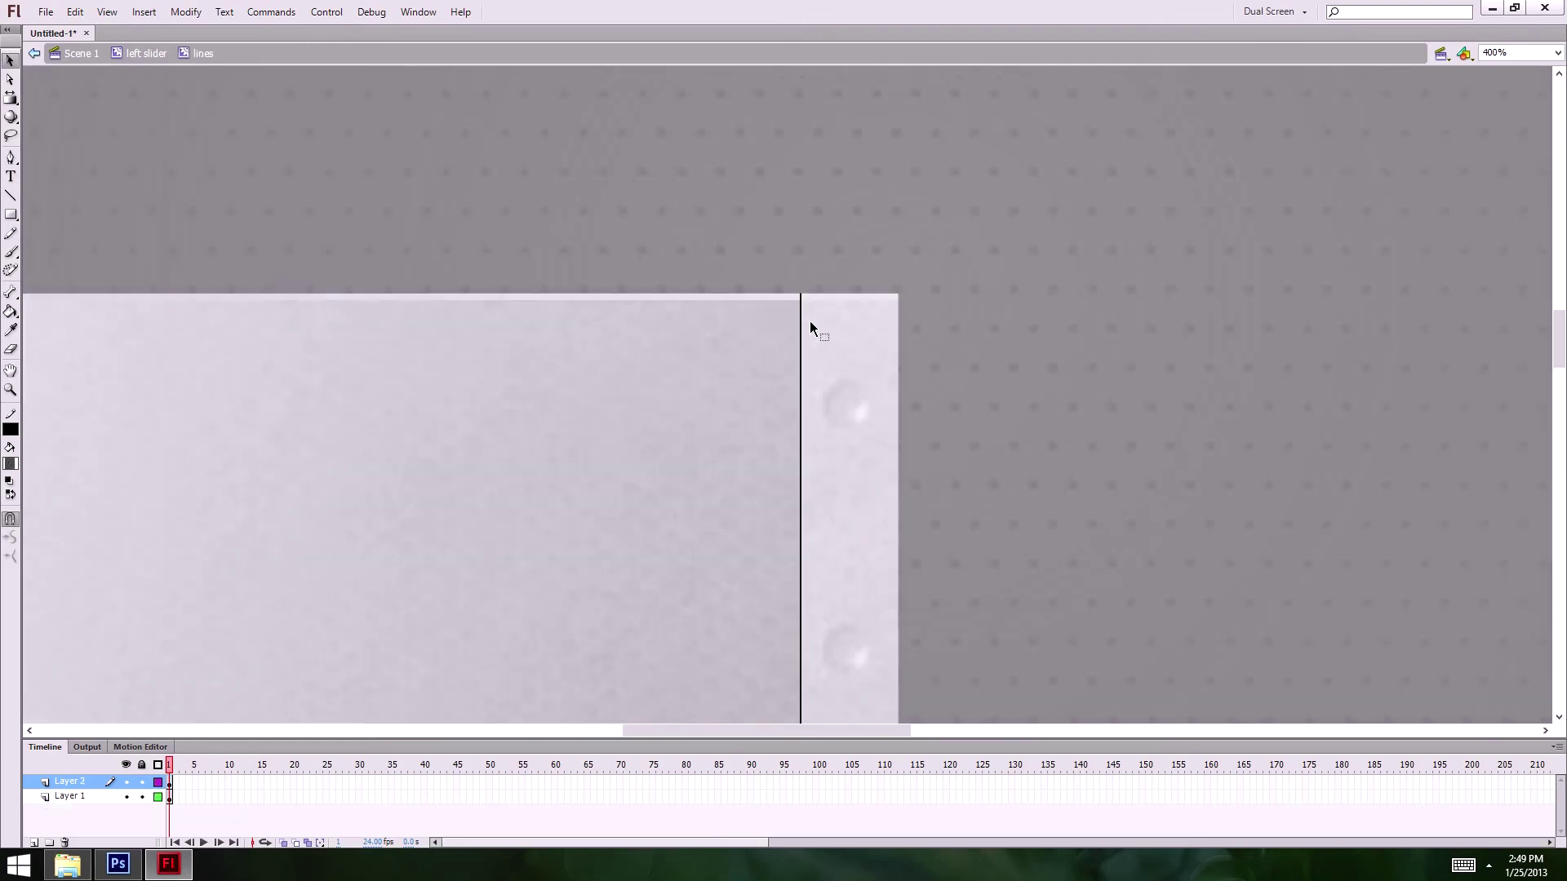
left_click(799, 335)
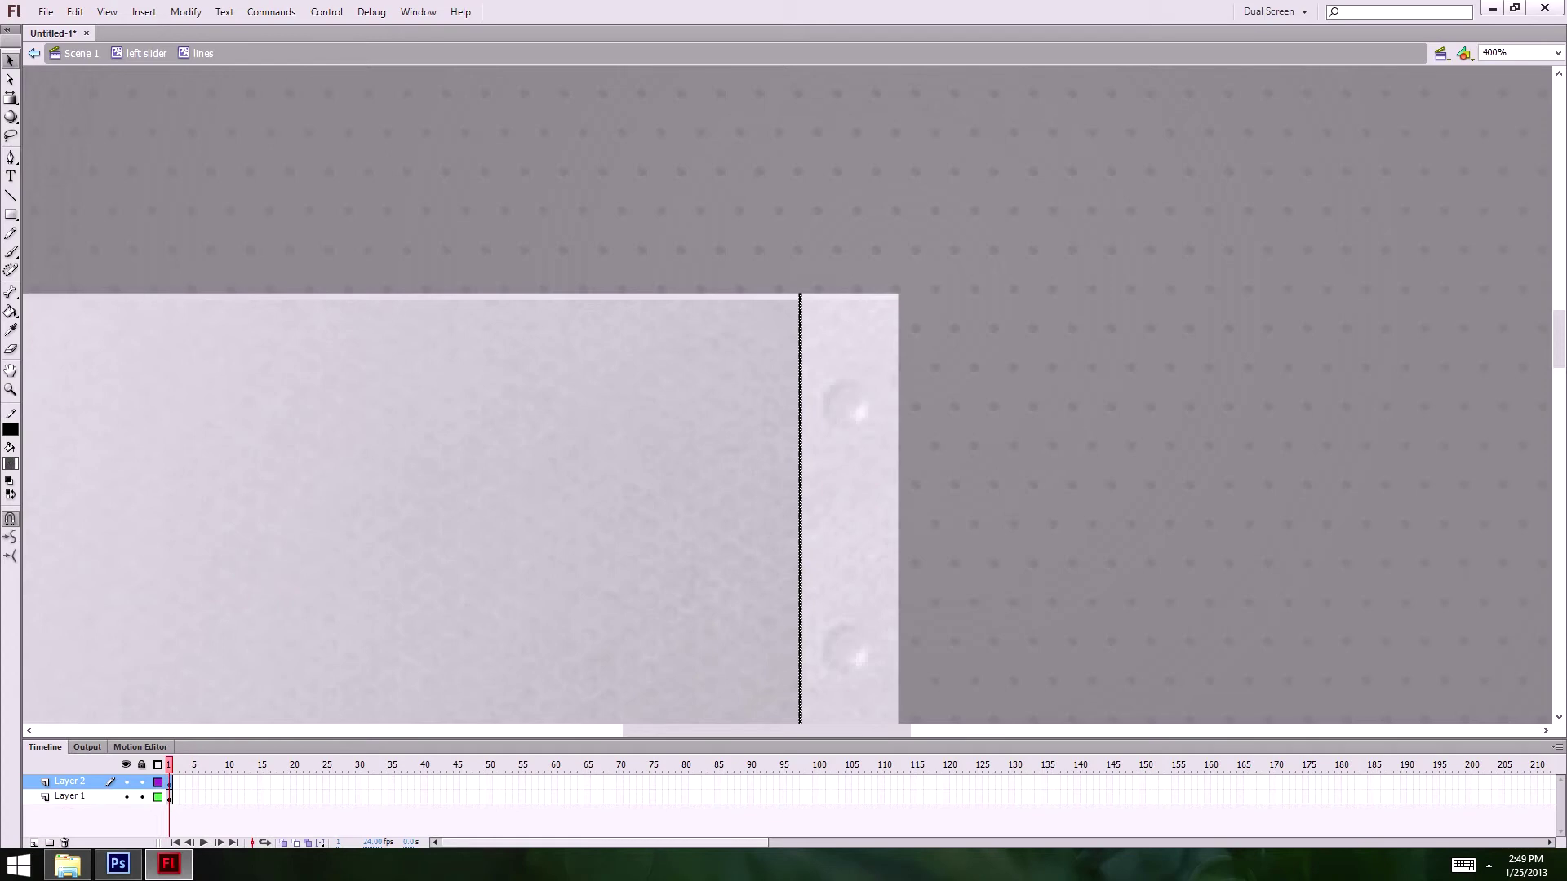
left_click(1048, 432)
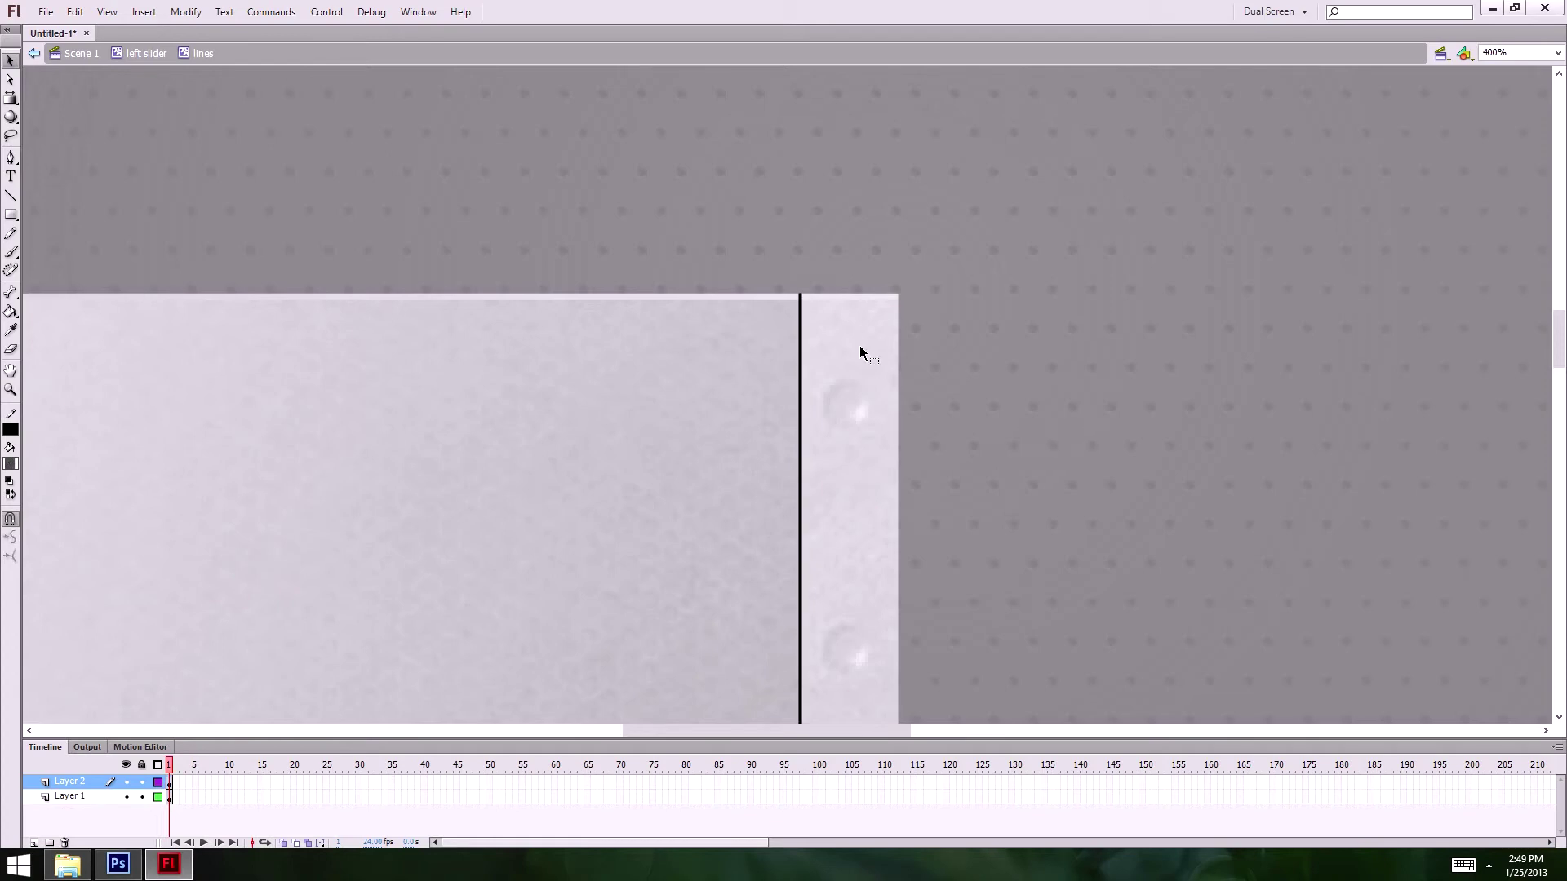
left_click(10, 176)
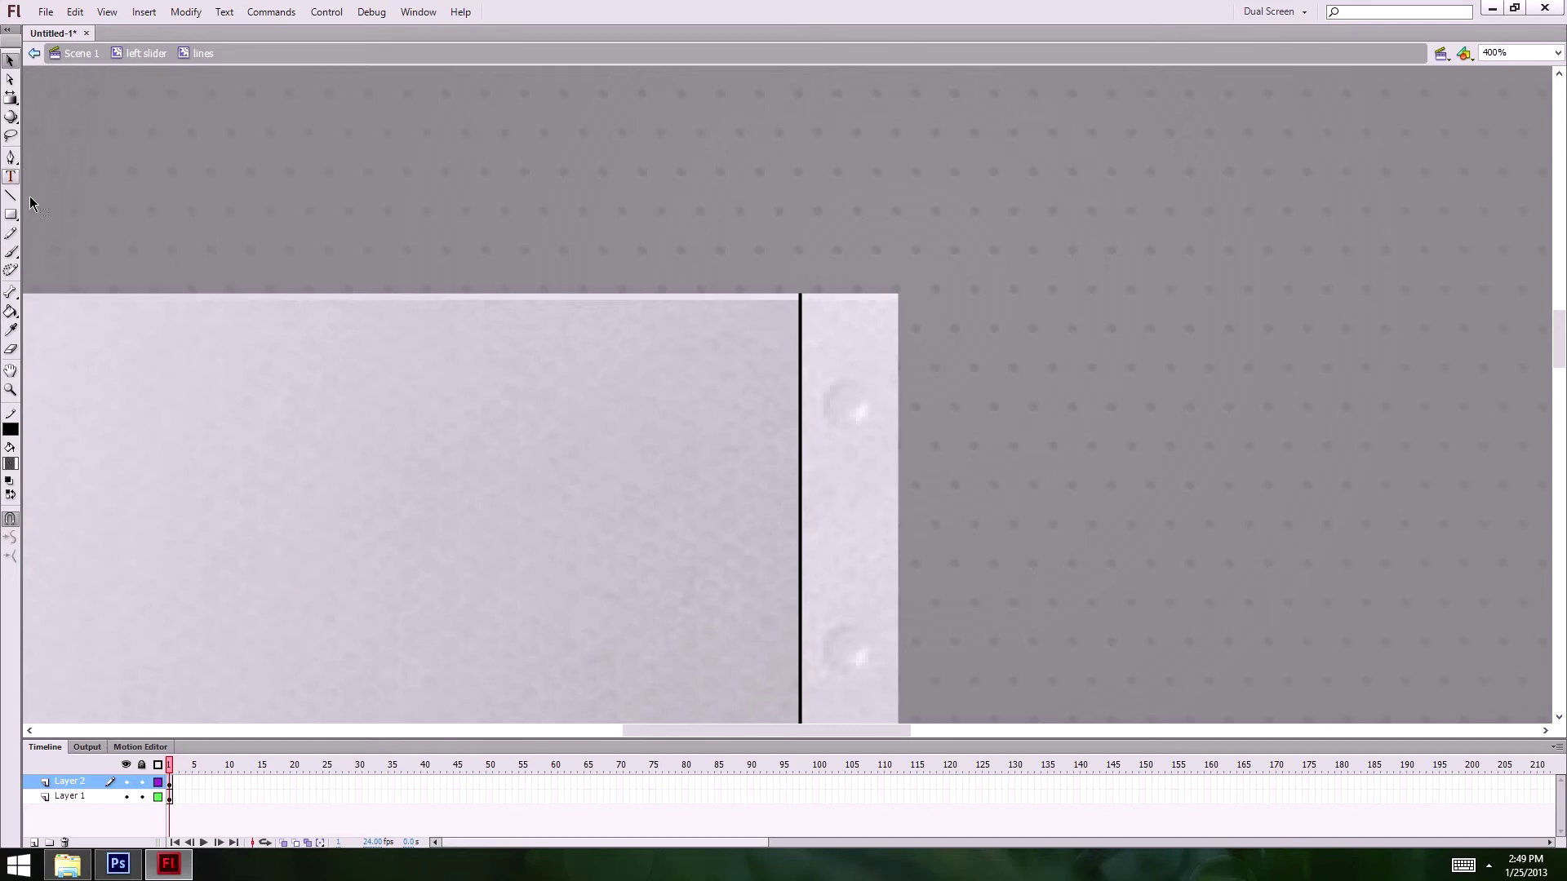
left_click(768, 297)
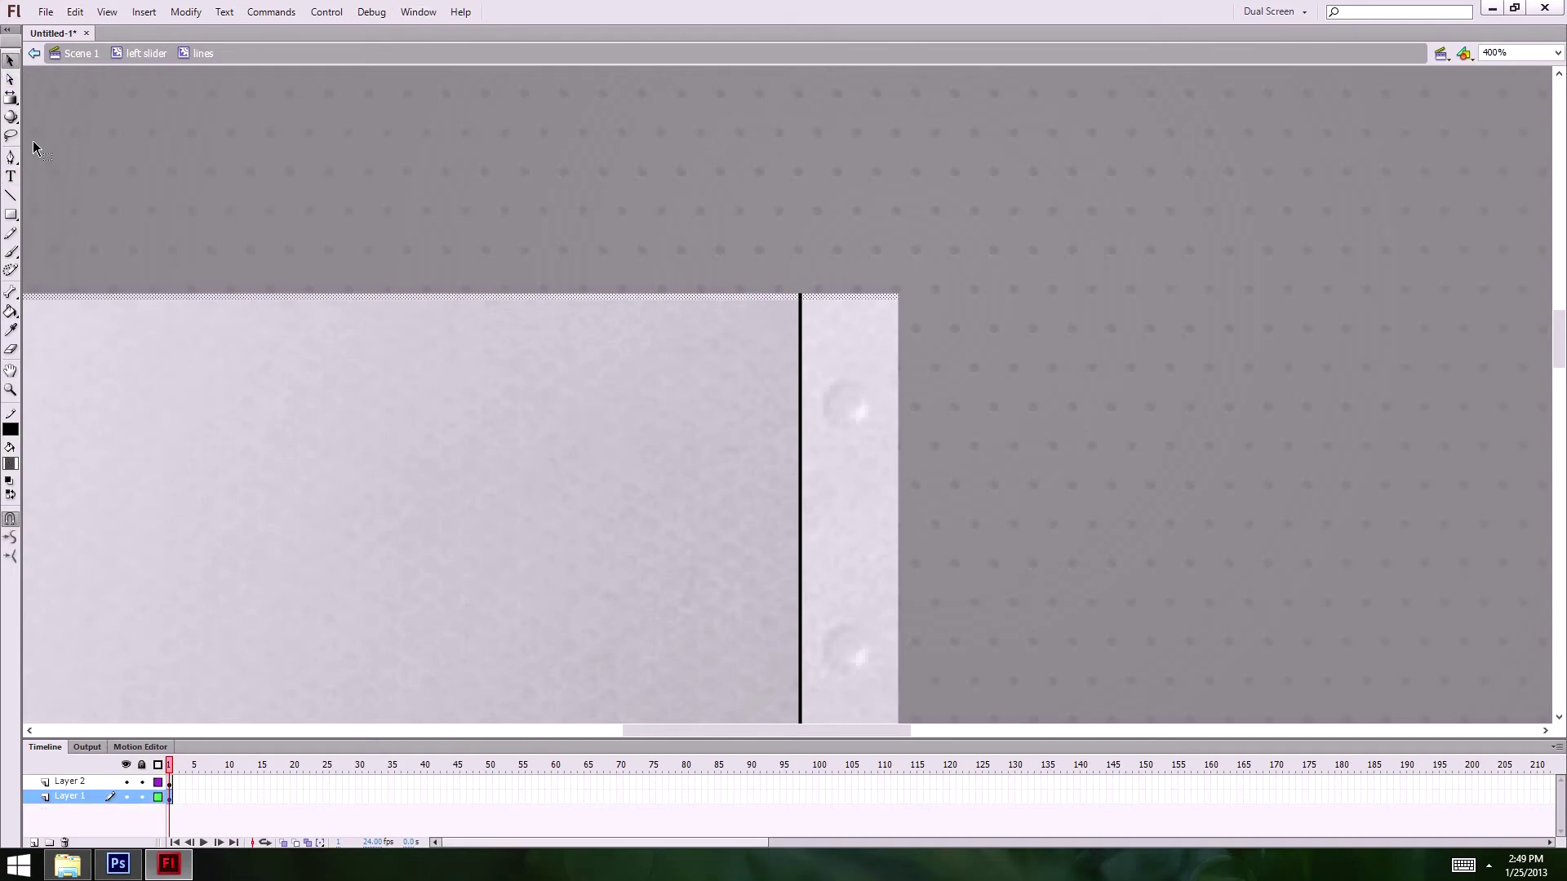
left_click(11, 195)
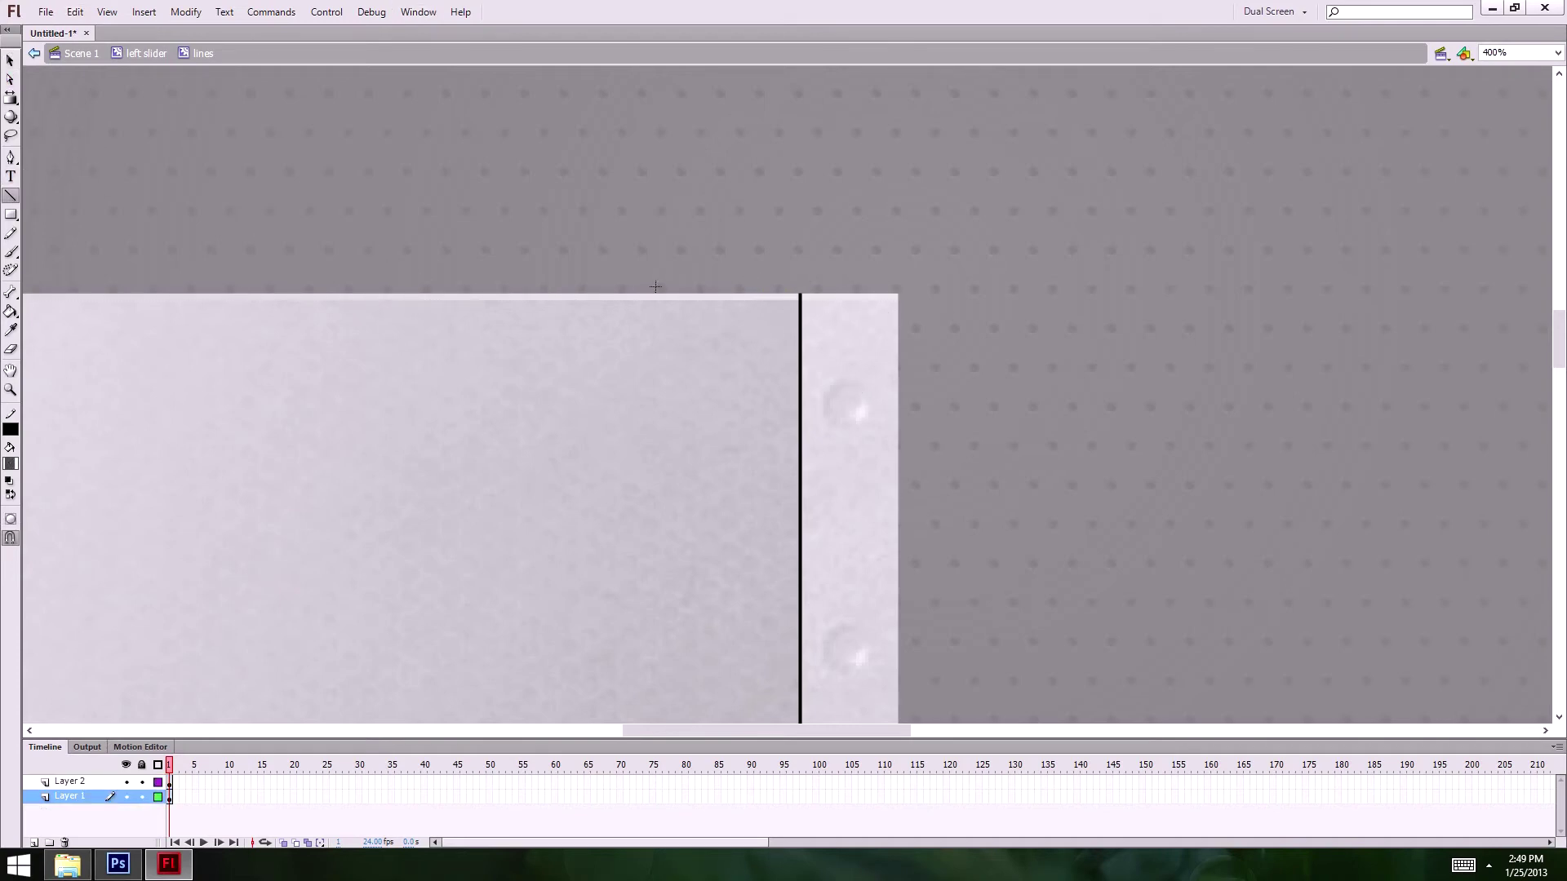
left_click(10, 59)
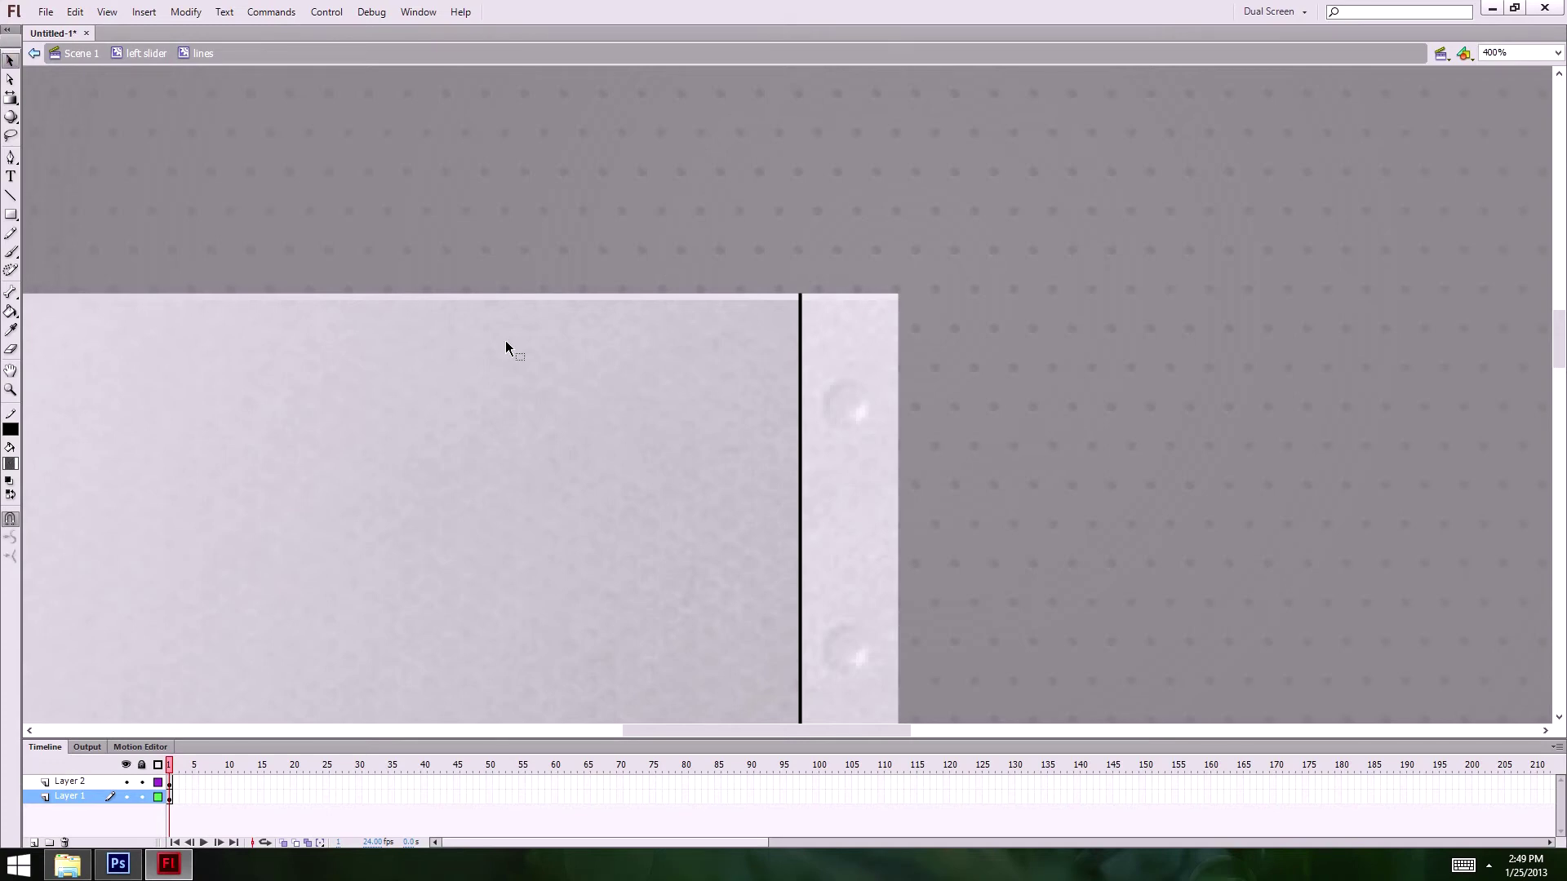
- Copy the vertical line, hide and lock Layer 2, and paste the line in place on Layer 1
left_click(802, 390)
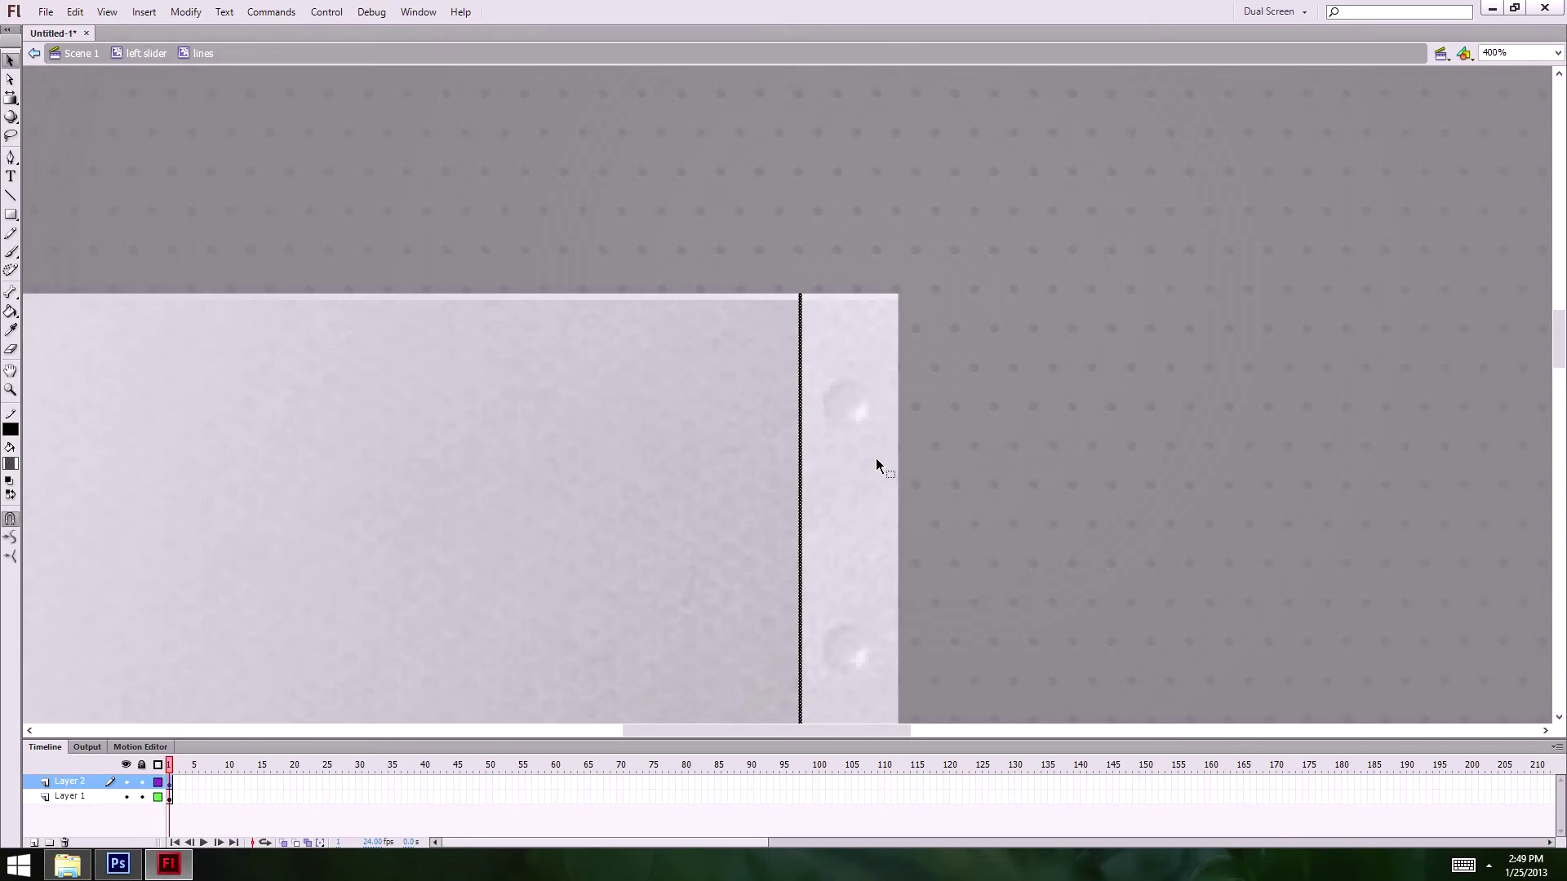
left_click(126, 782)
left_click(142, 782)
left_click(812, 298)
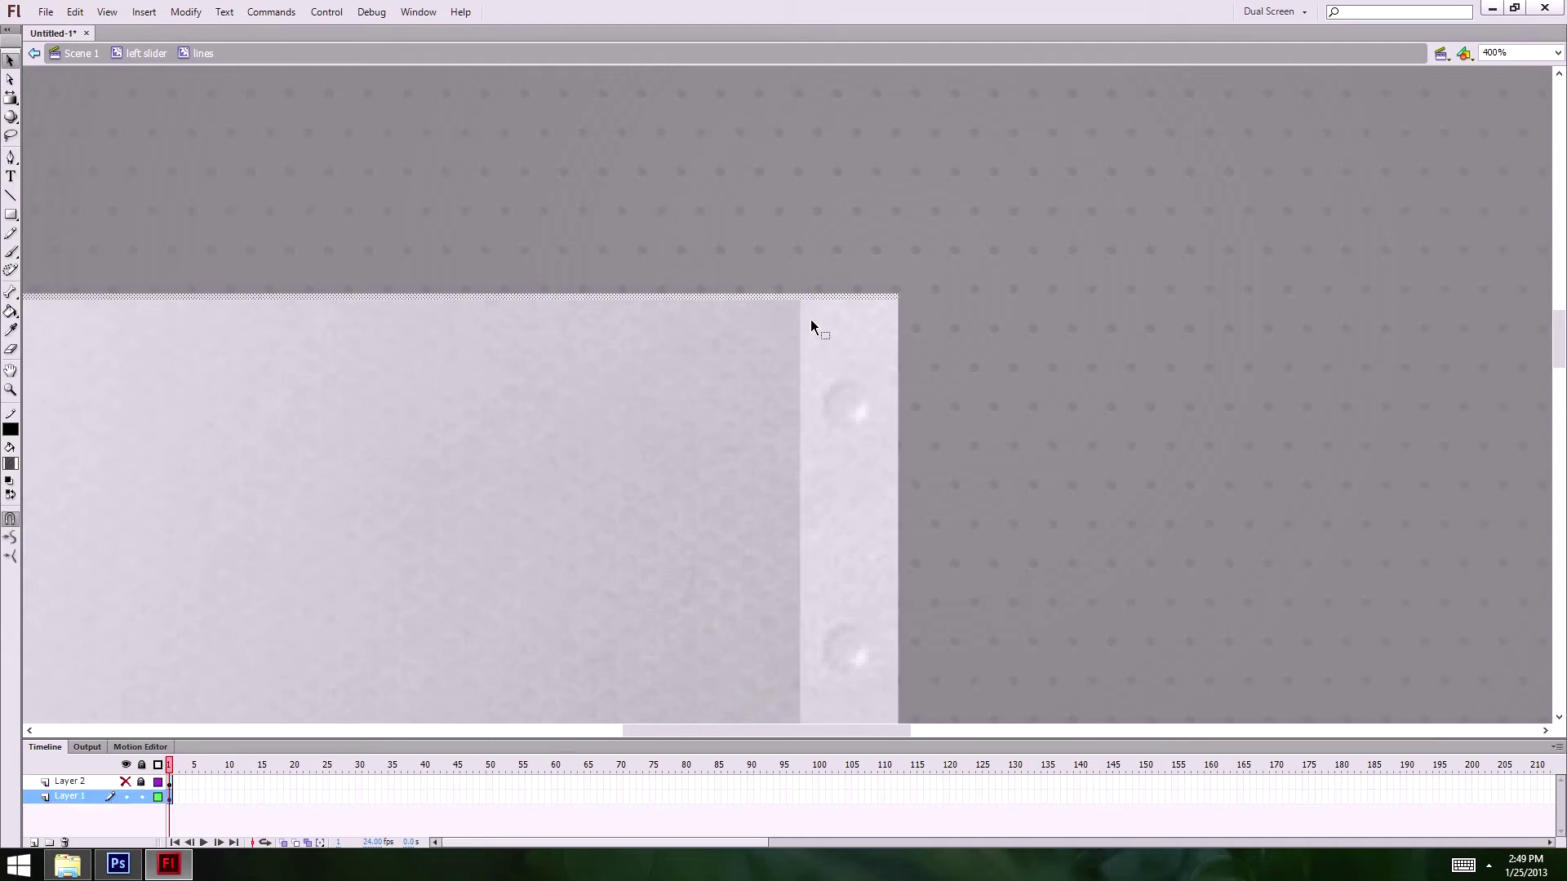
key("ctrl+shift+v")
left_click(1057, 450)
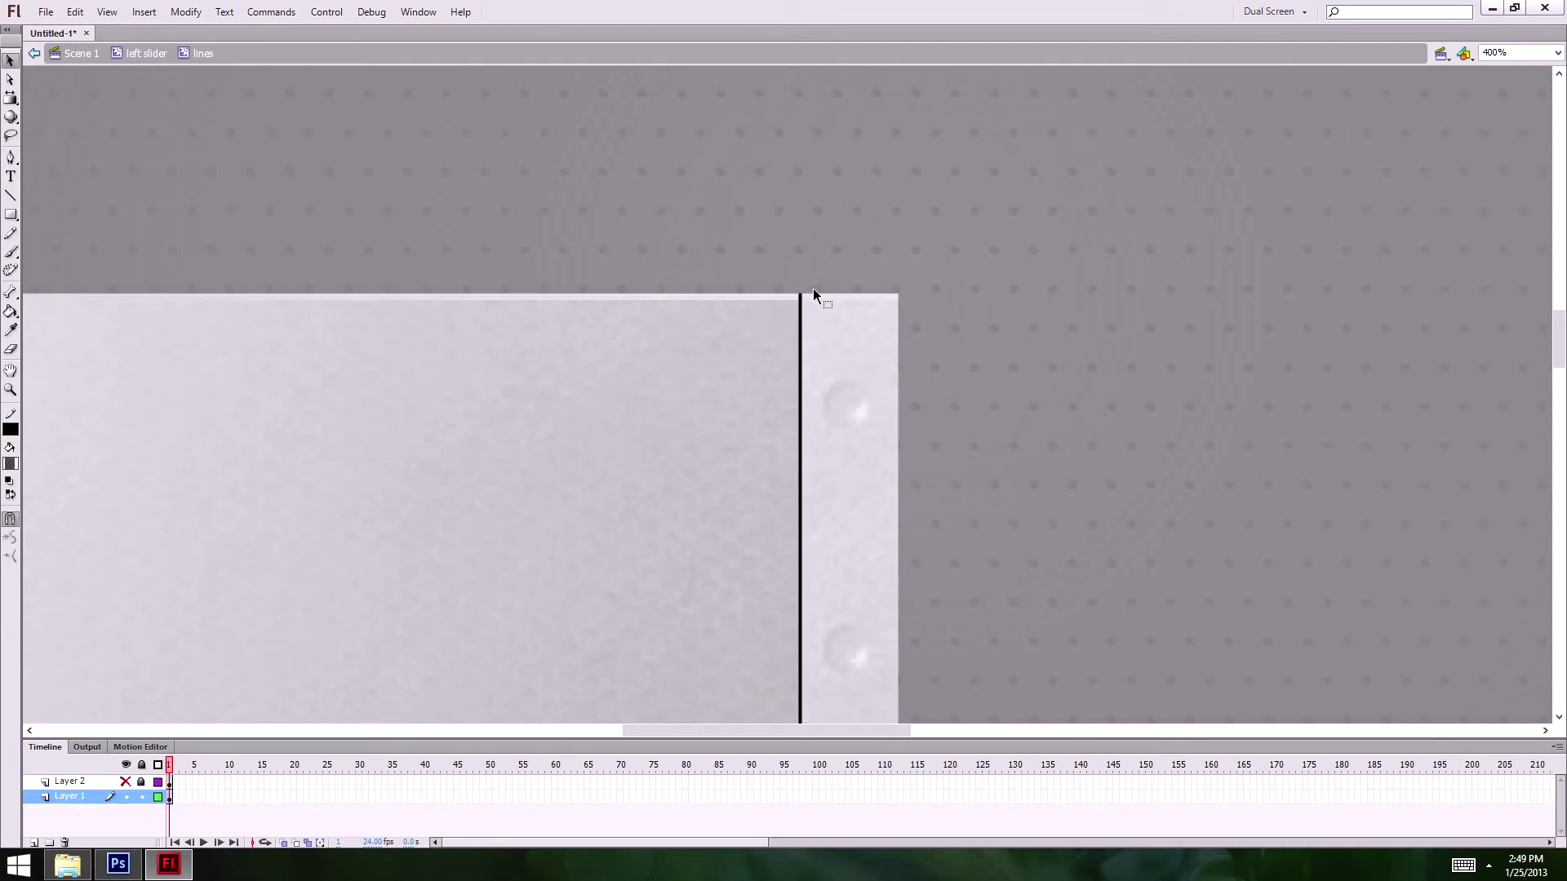
- Recolor the upper edge line's segment above the rivet bar to dark gray
left_click(824, 297)
left_click(9, 445)
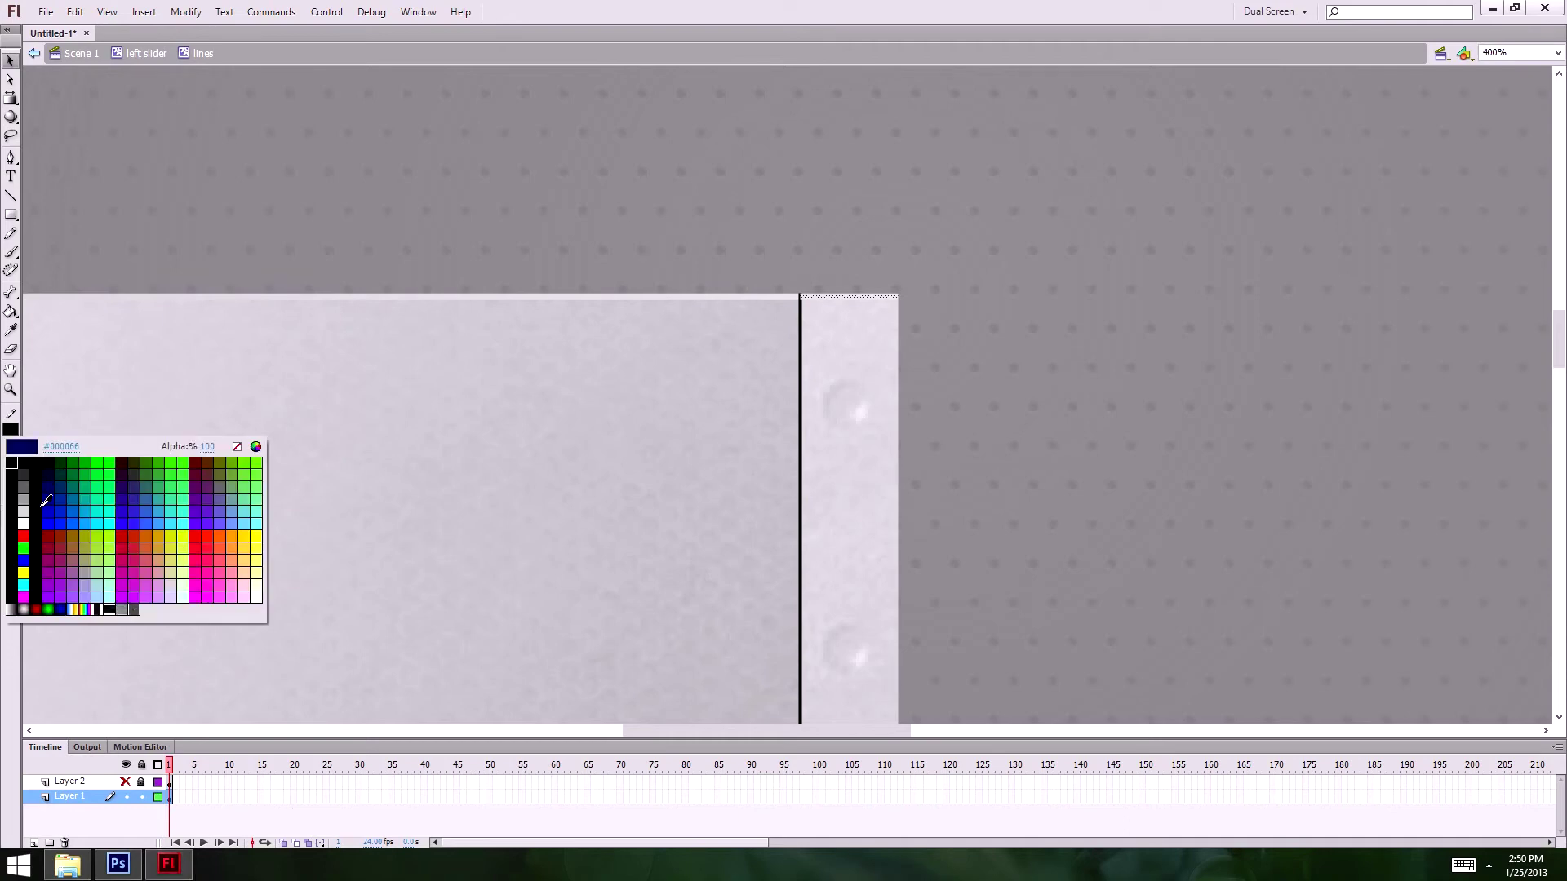
left_click(24, 486)
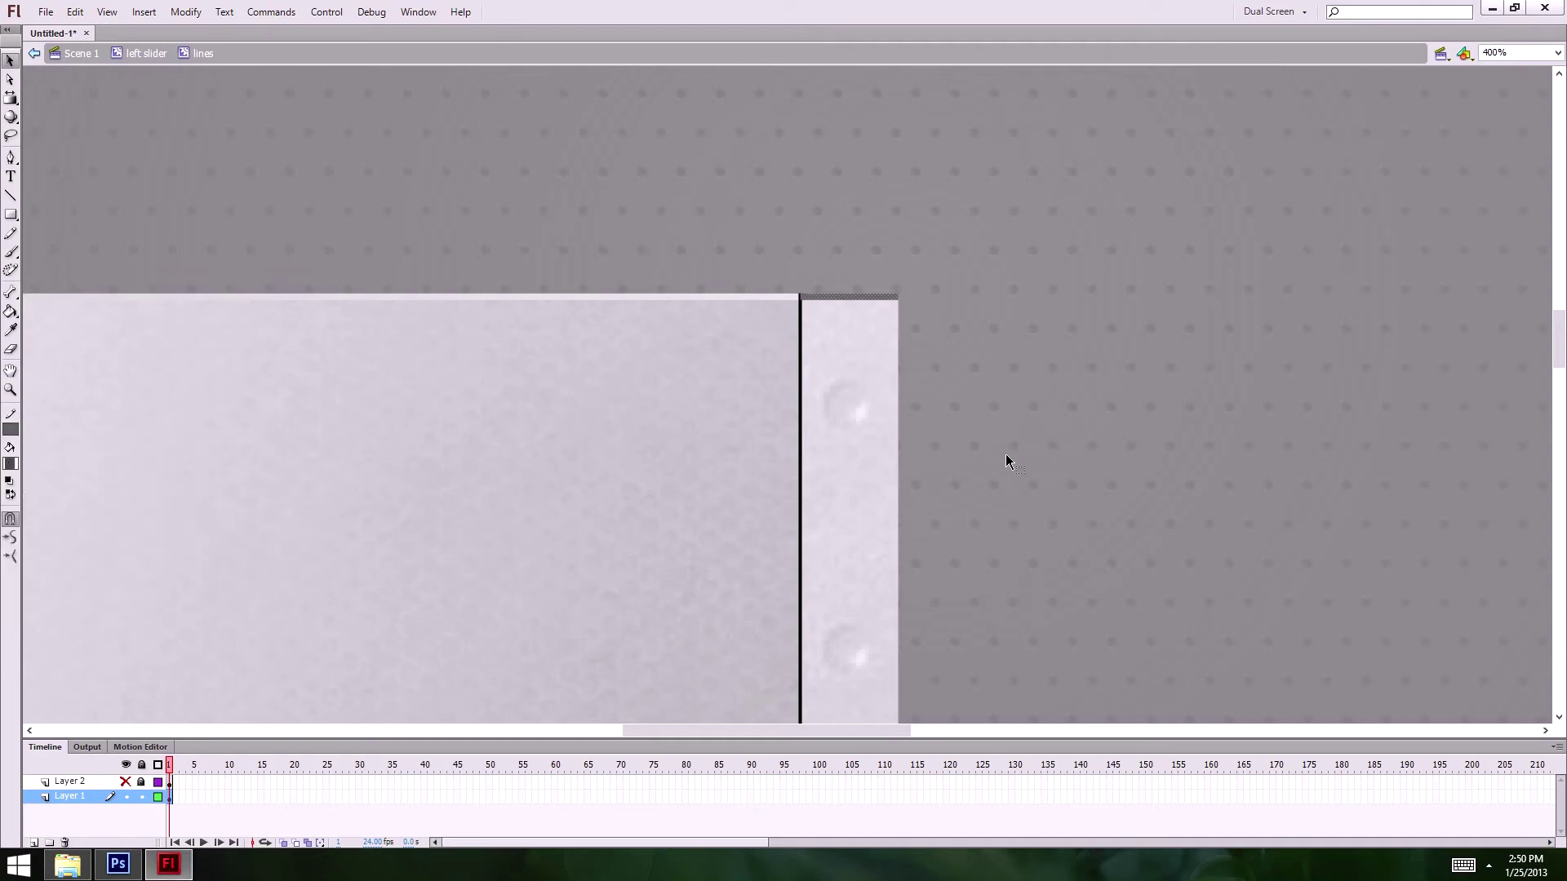
- Recolor the lower edge line's segment below the rivet bar to the same dark gray
left_click_drag(1016, 597, 1025, 164)
left_click_drag(962, 685, 983, 184)
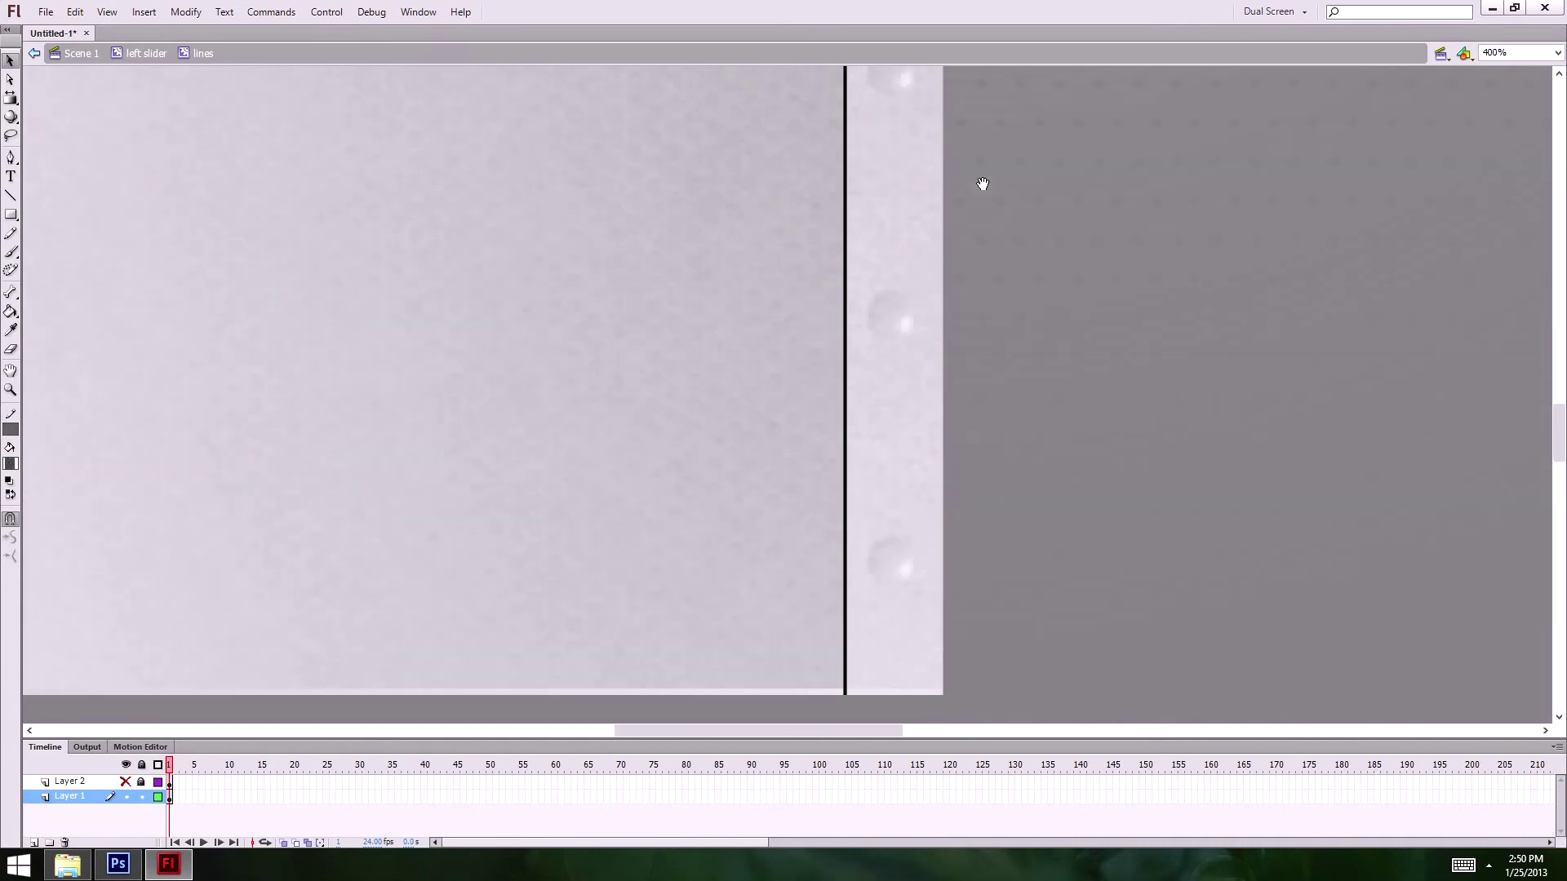
left_click_drag(973, 497, 965, 427)
left_click(855, 622)
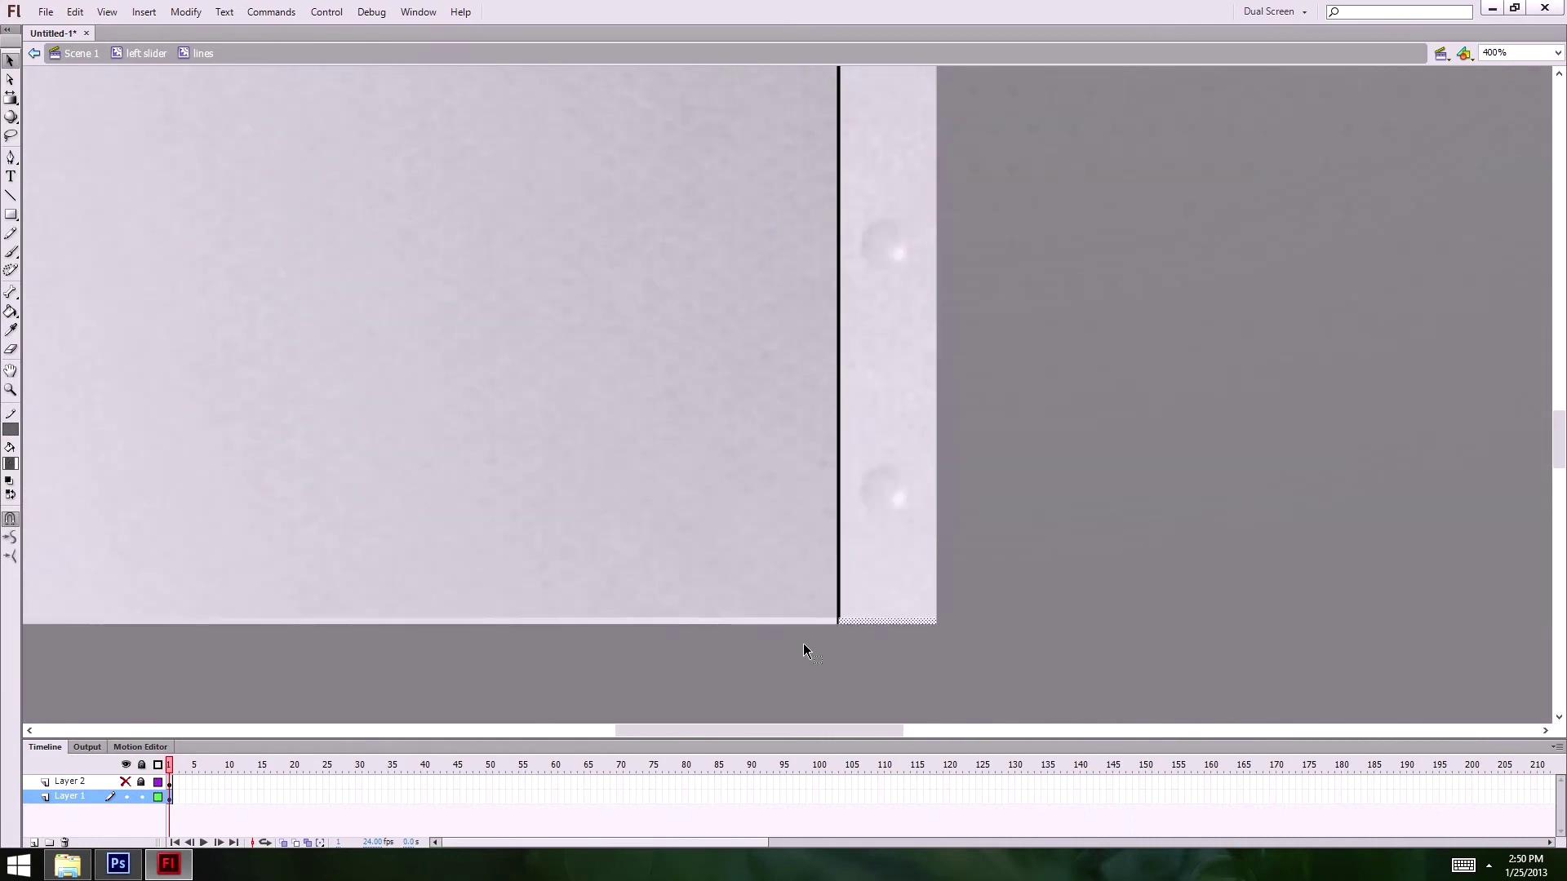
left_click(12, 430)
left_click(700, 625)
- Delete the pasted vertical line from Layer 1, lock that layer, and show and unlock Layer 2
left_click(840, 341)
key("Delete")
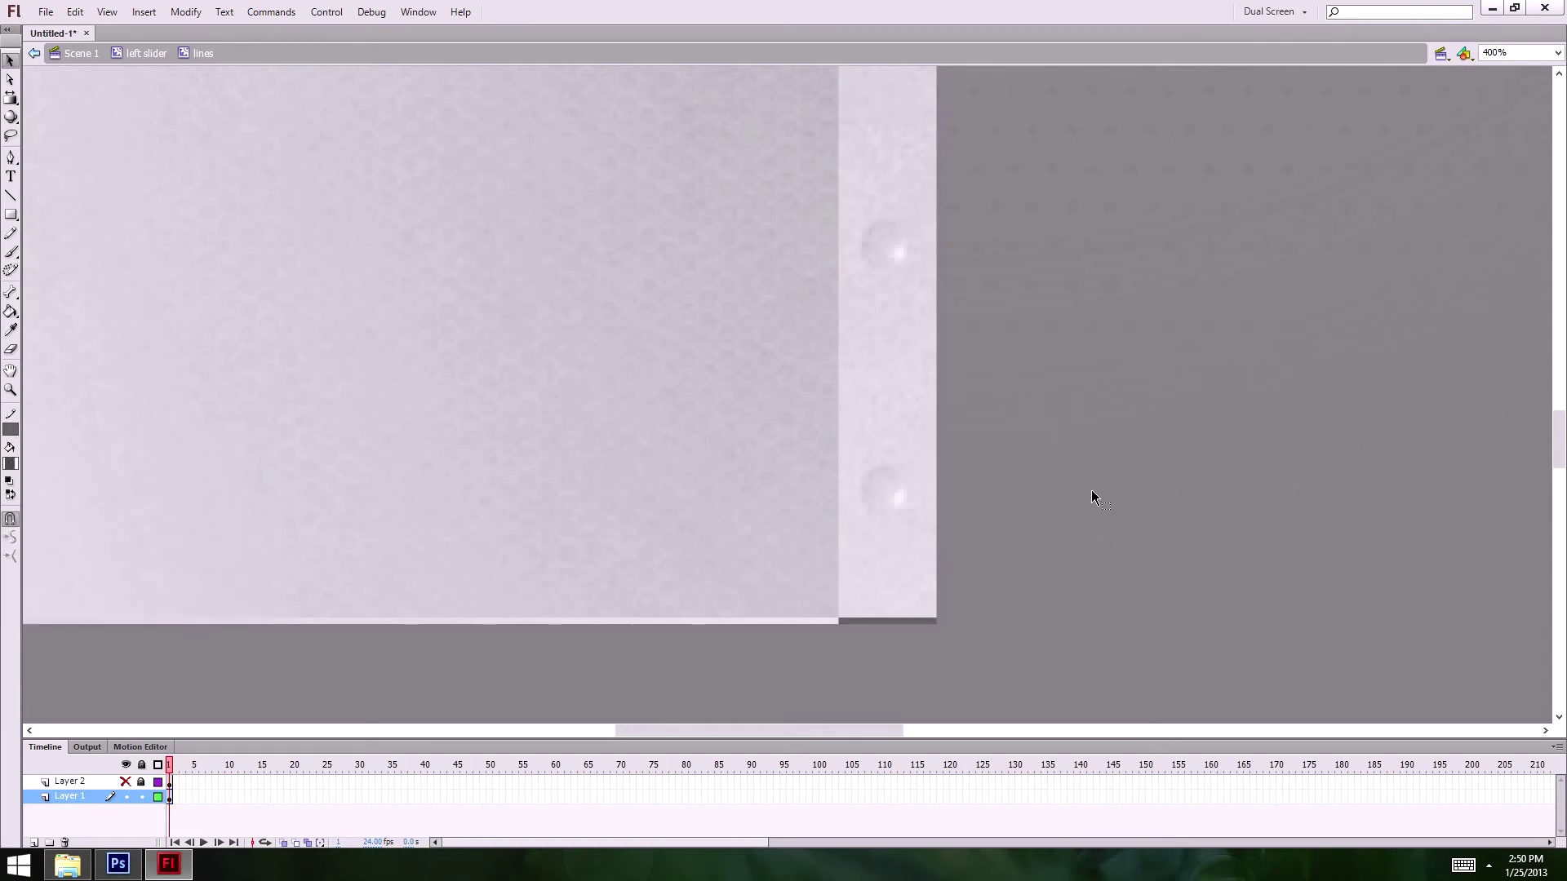
left_click_drag(833, 365, 834, 574)
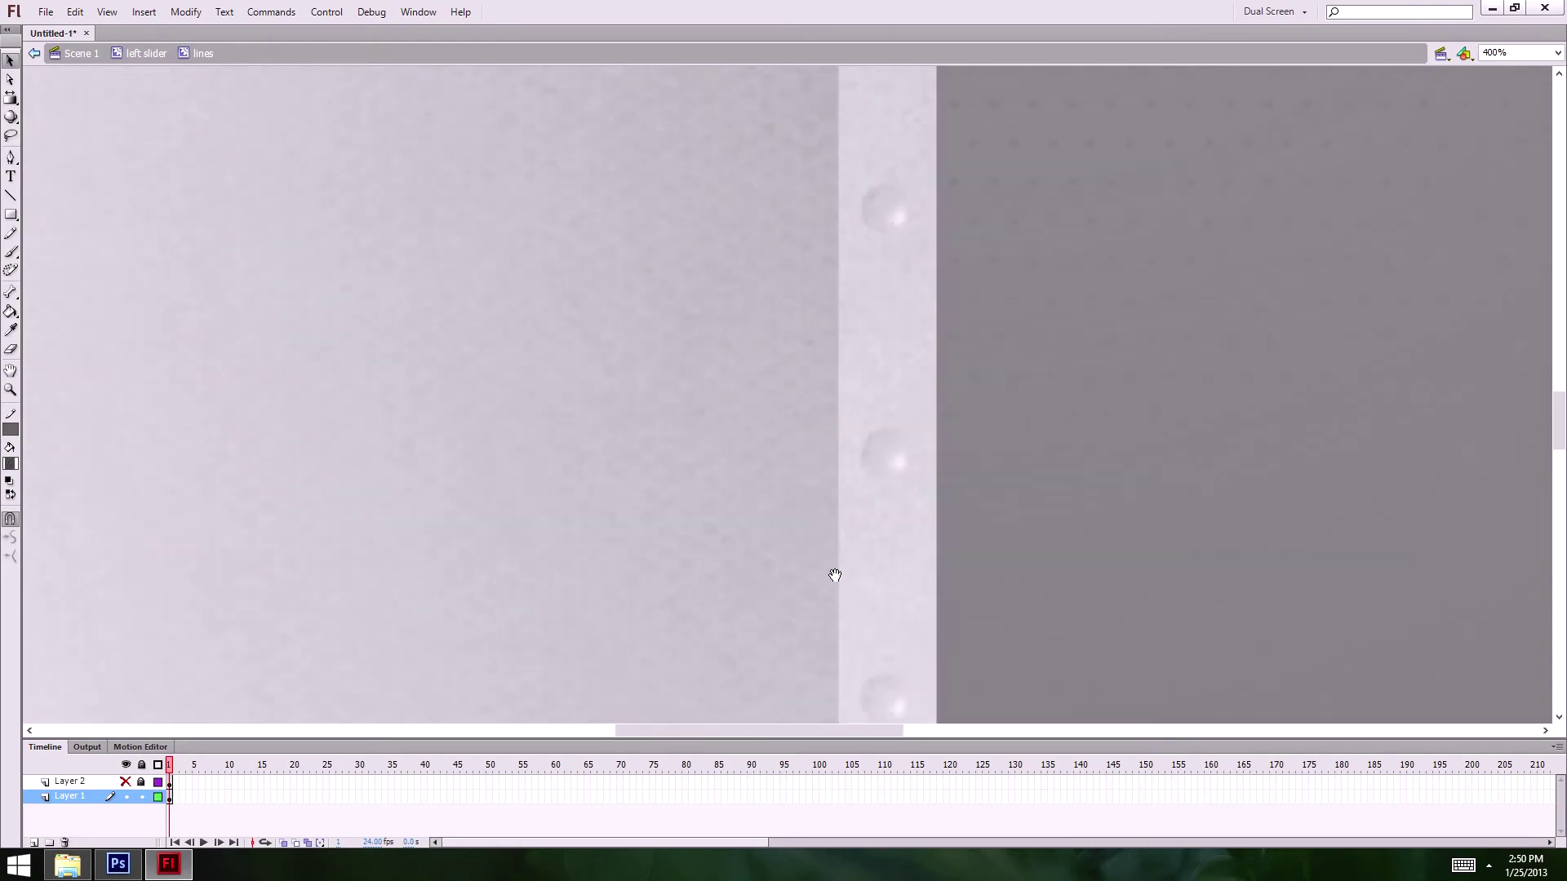
left_click(140, 797)
left_click(125, 781)
left_click(141, 782)
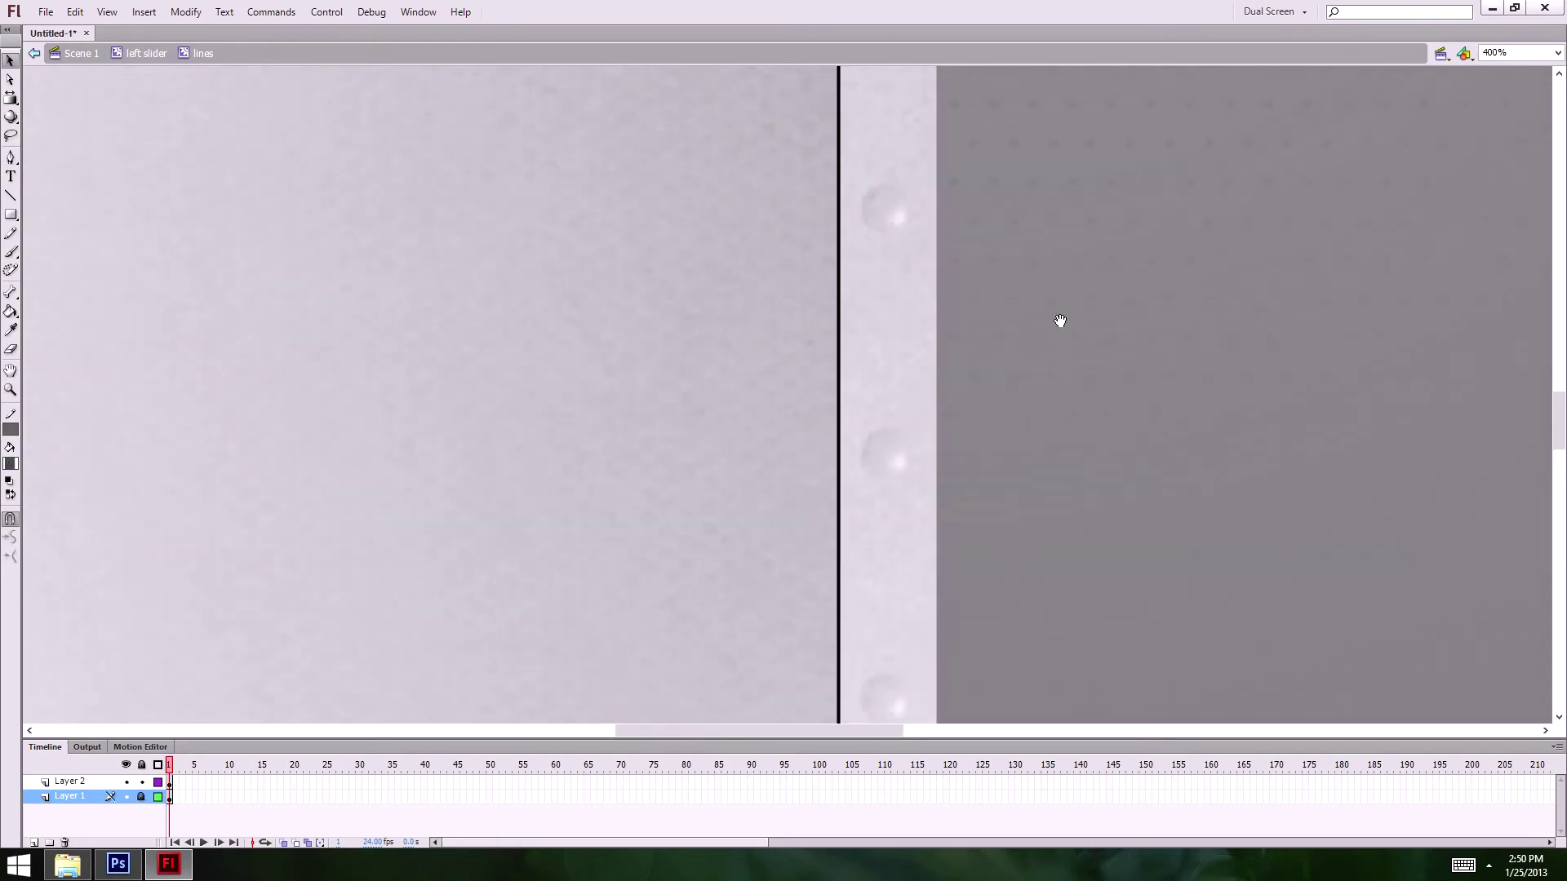
- Return to the left slider clip and view the whole panel at 100%
left_click_drag(1091, 231, 1084, 489)
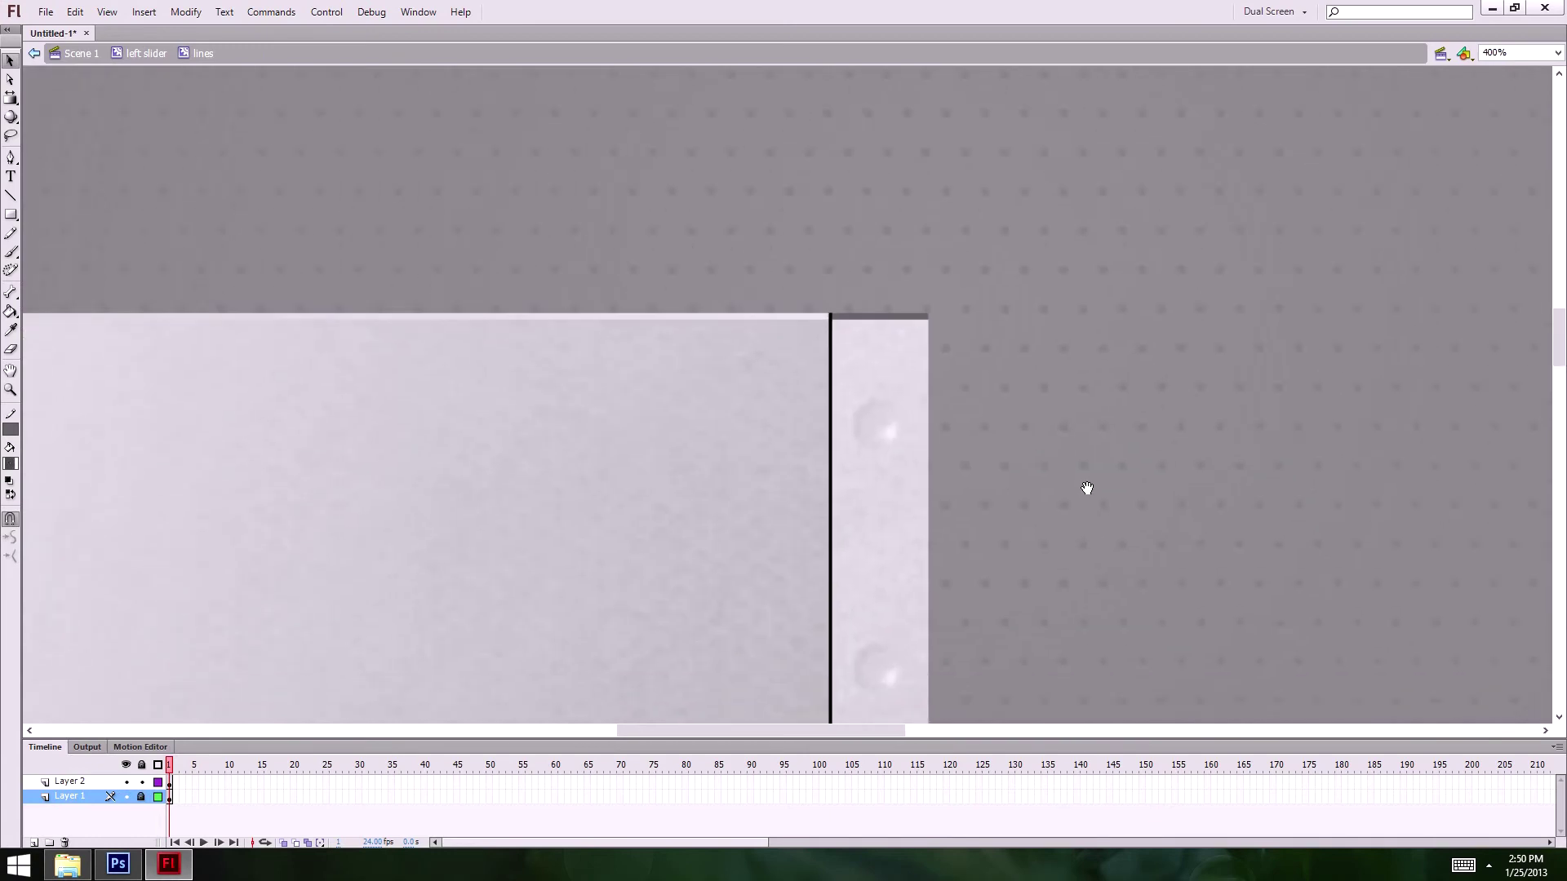
left_click(129, 56)
key("ctrl+minus")
key("ctrl+minus")
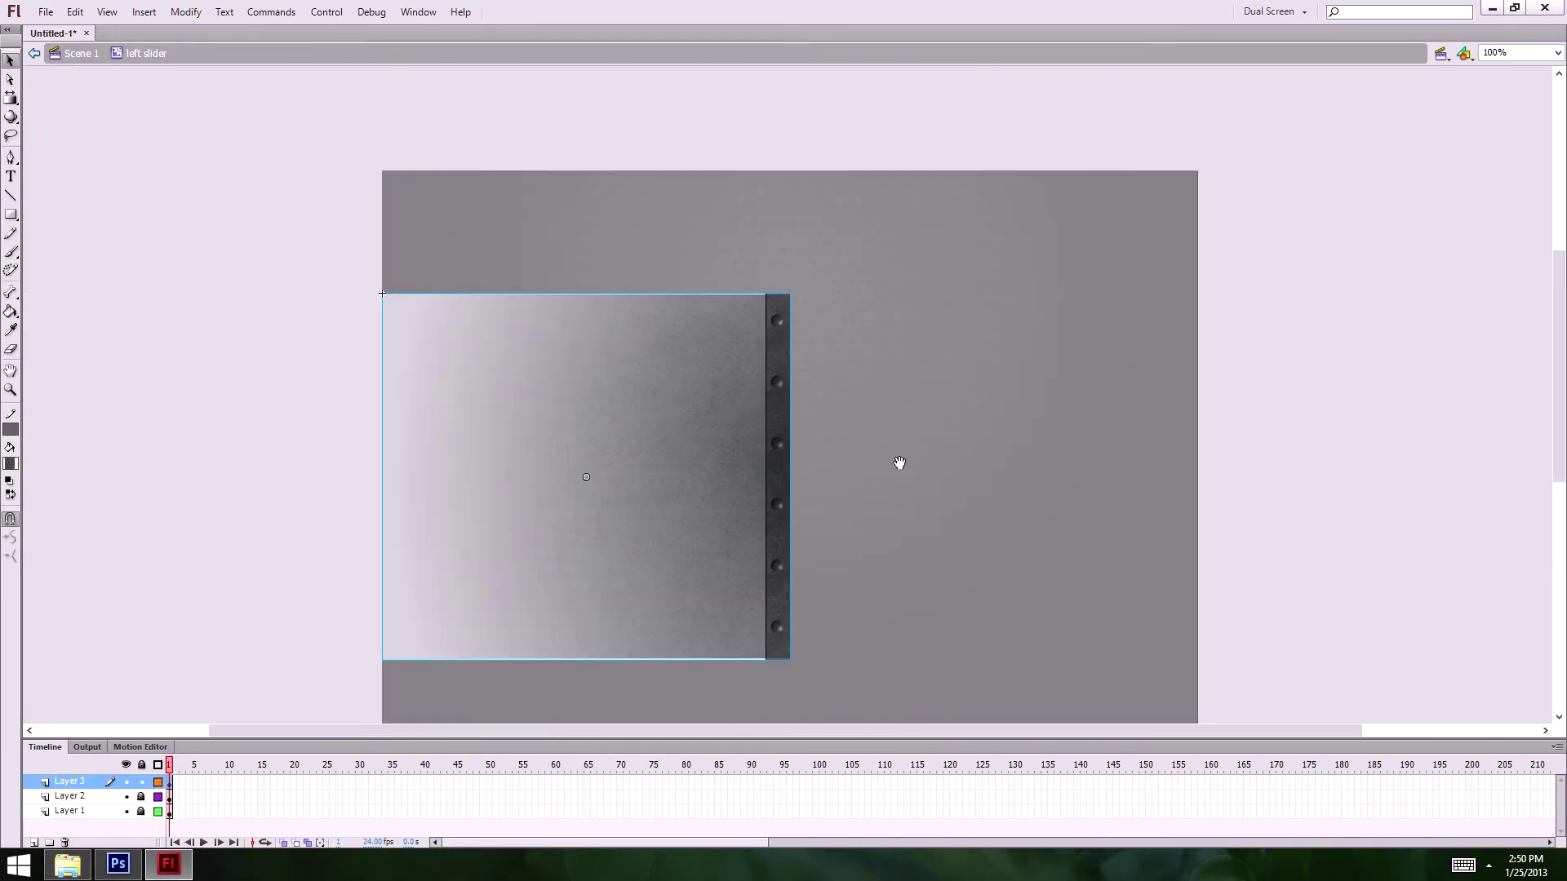
- Check the rivet bar's edges in the left slider clip and open its lines symbol for editing
left_click(855, 391)
key("ctrl+equal")
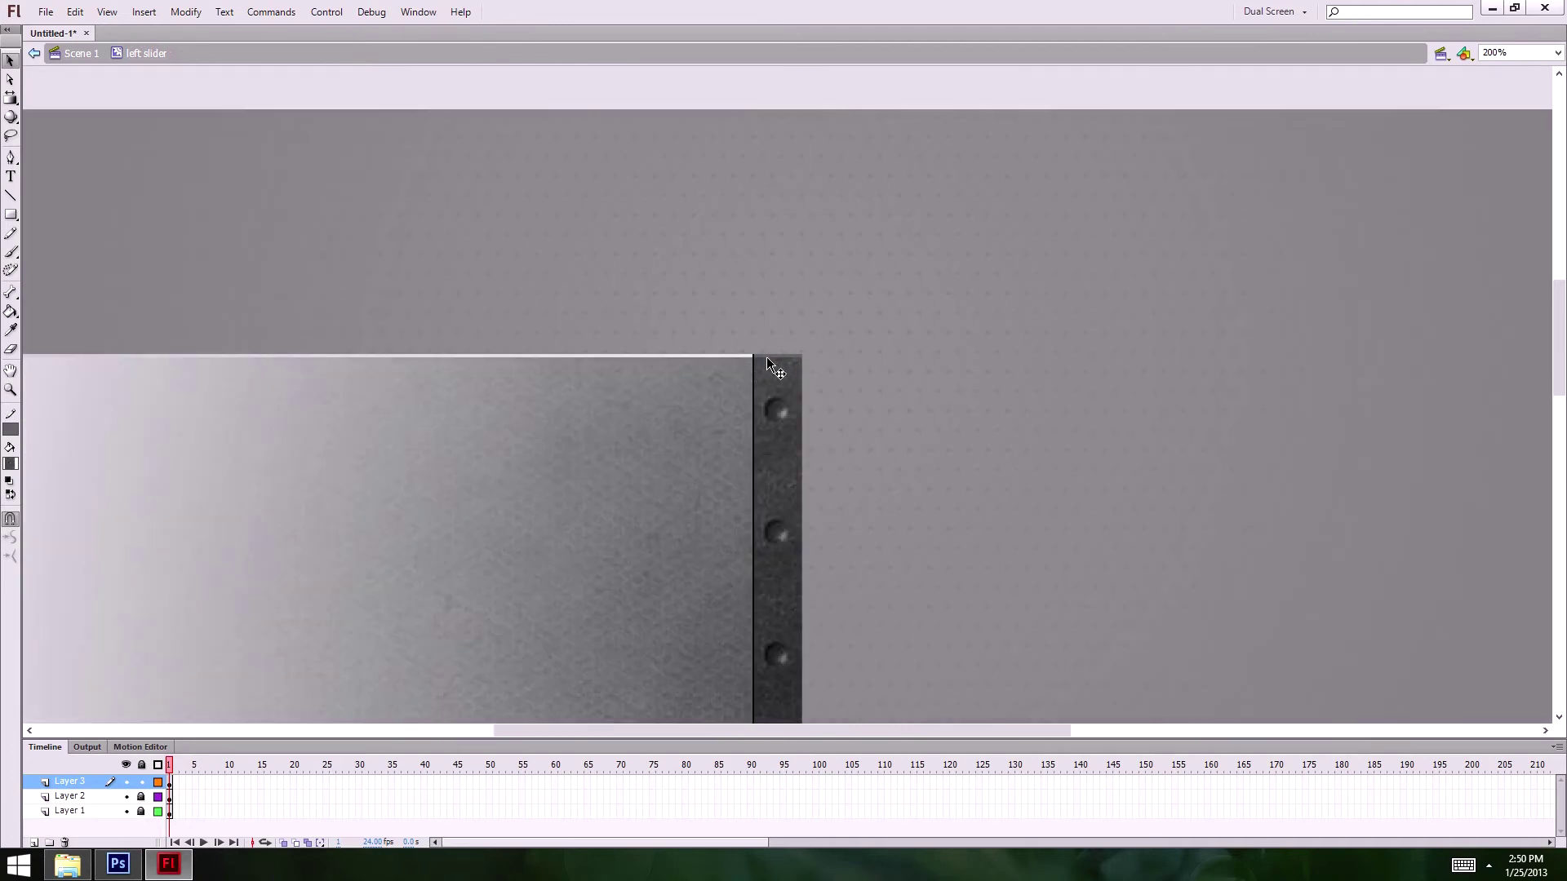
key("space")
left_click_drag(798, 492, 818, 163)
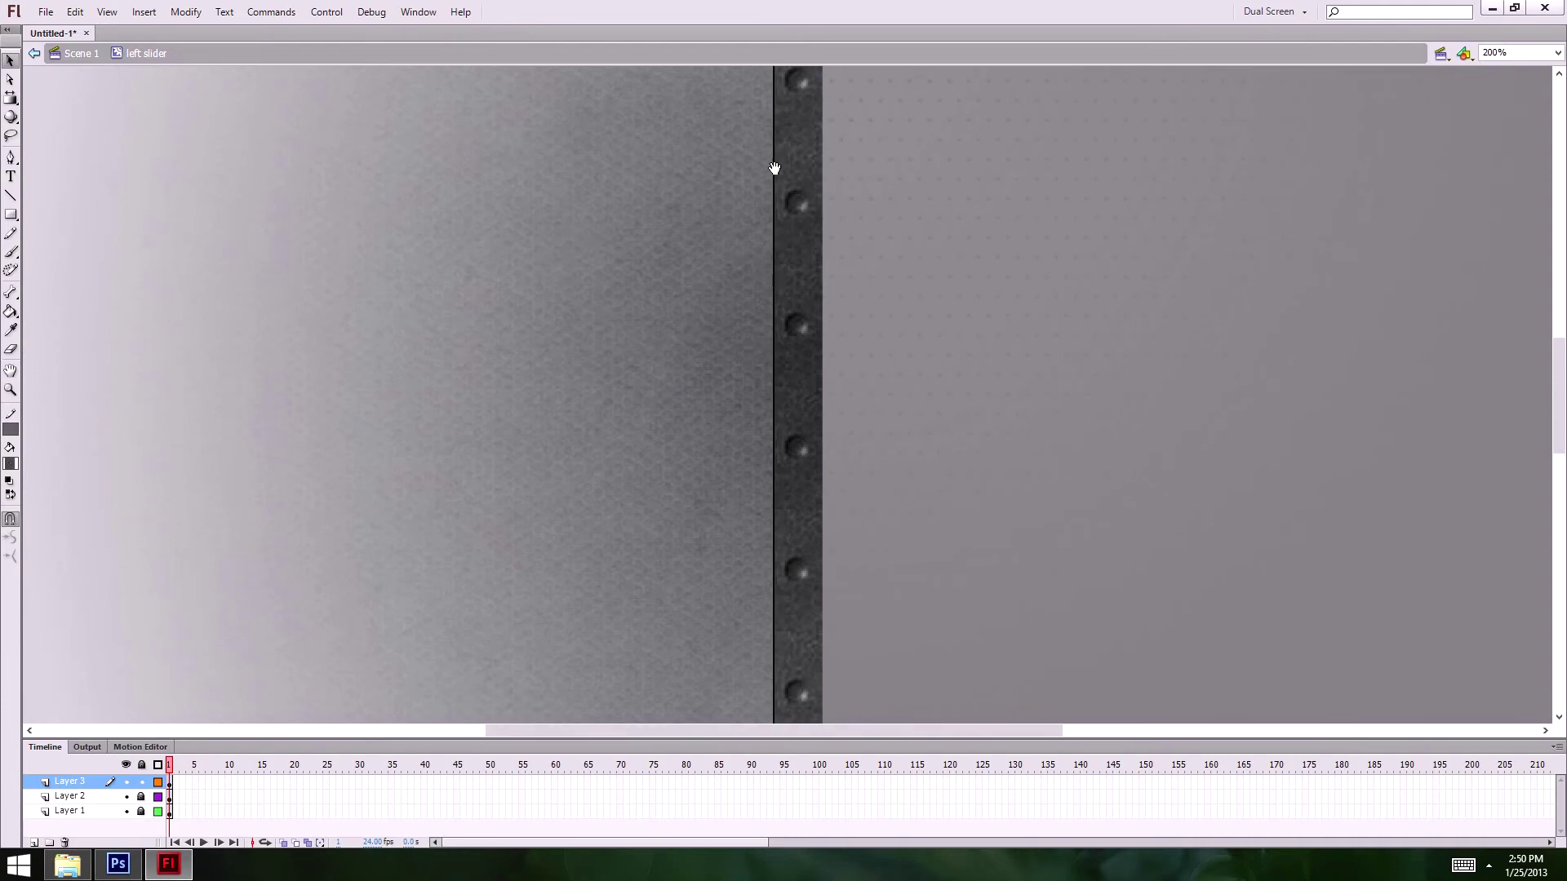
scroll(782, 257, "up", 2)
double_click(788, 237)
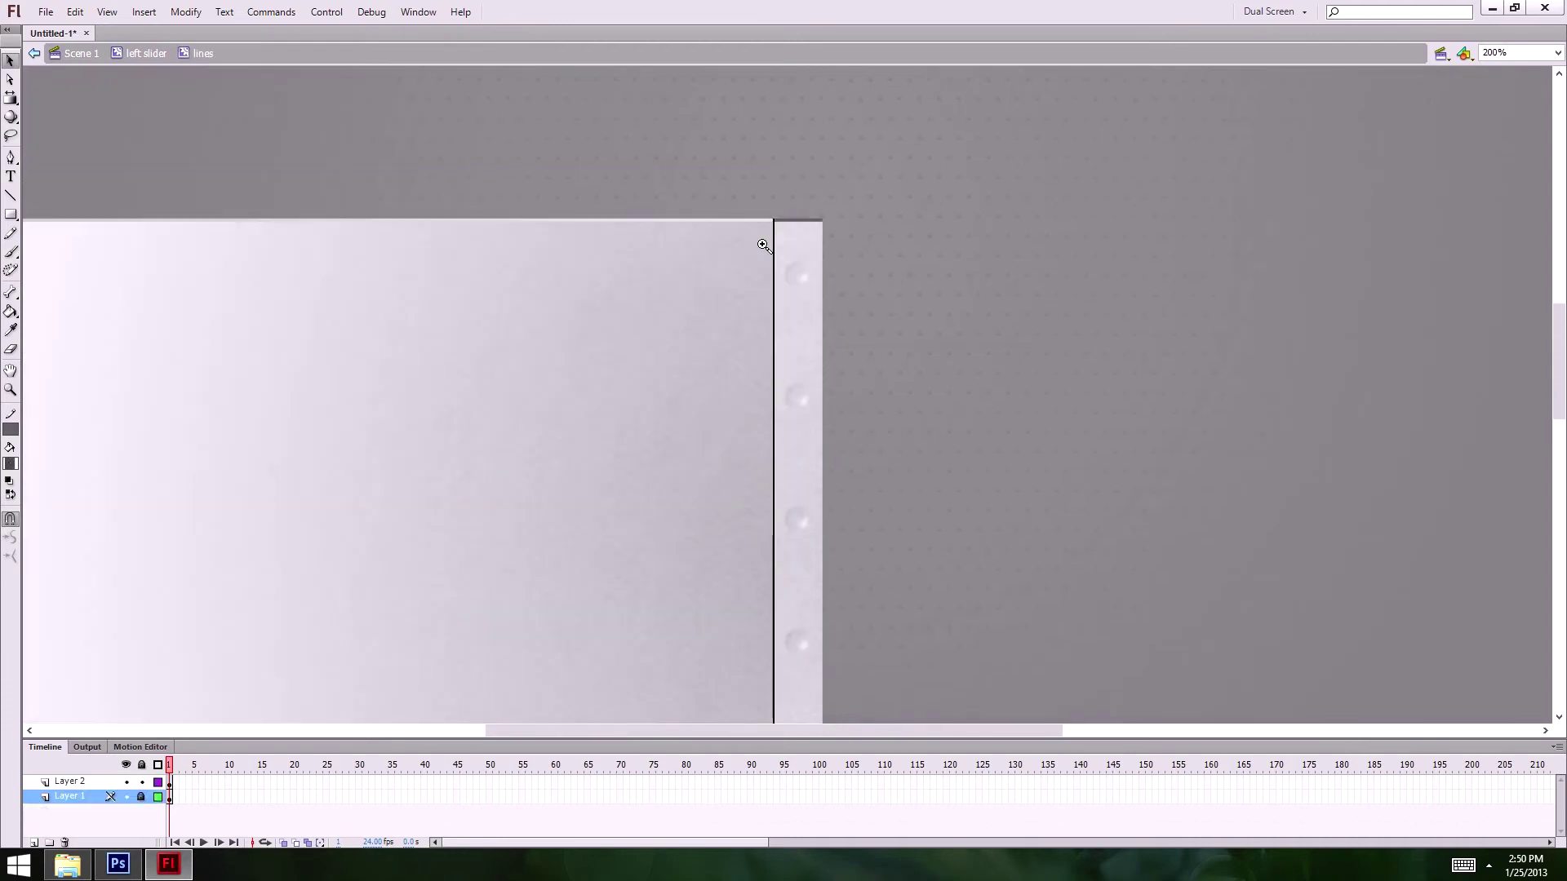
key("ctrl+=")
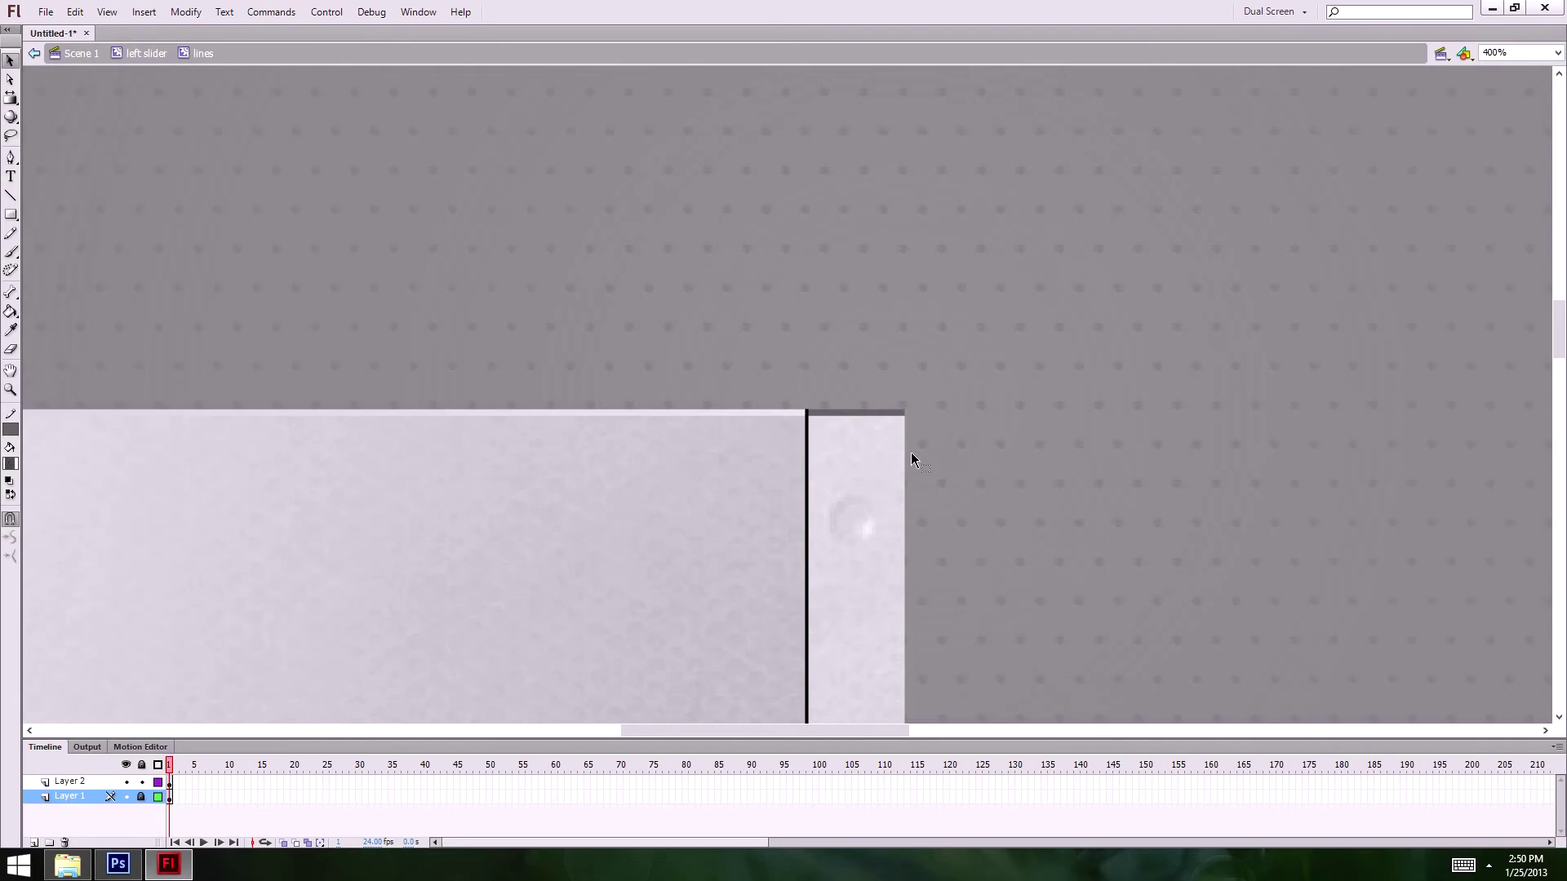
- Unlock Layer 1 and recolor the edge line segments above and below the rivet bar to gray #999999
left_click(141, 796)
left_click(864, 413)
scroll(1028, 503, "down", 8)
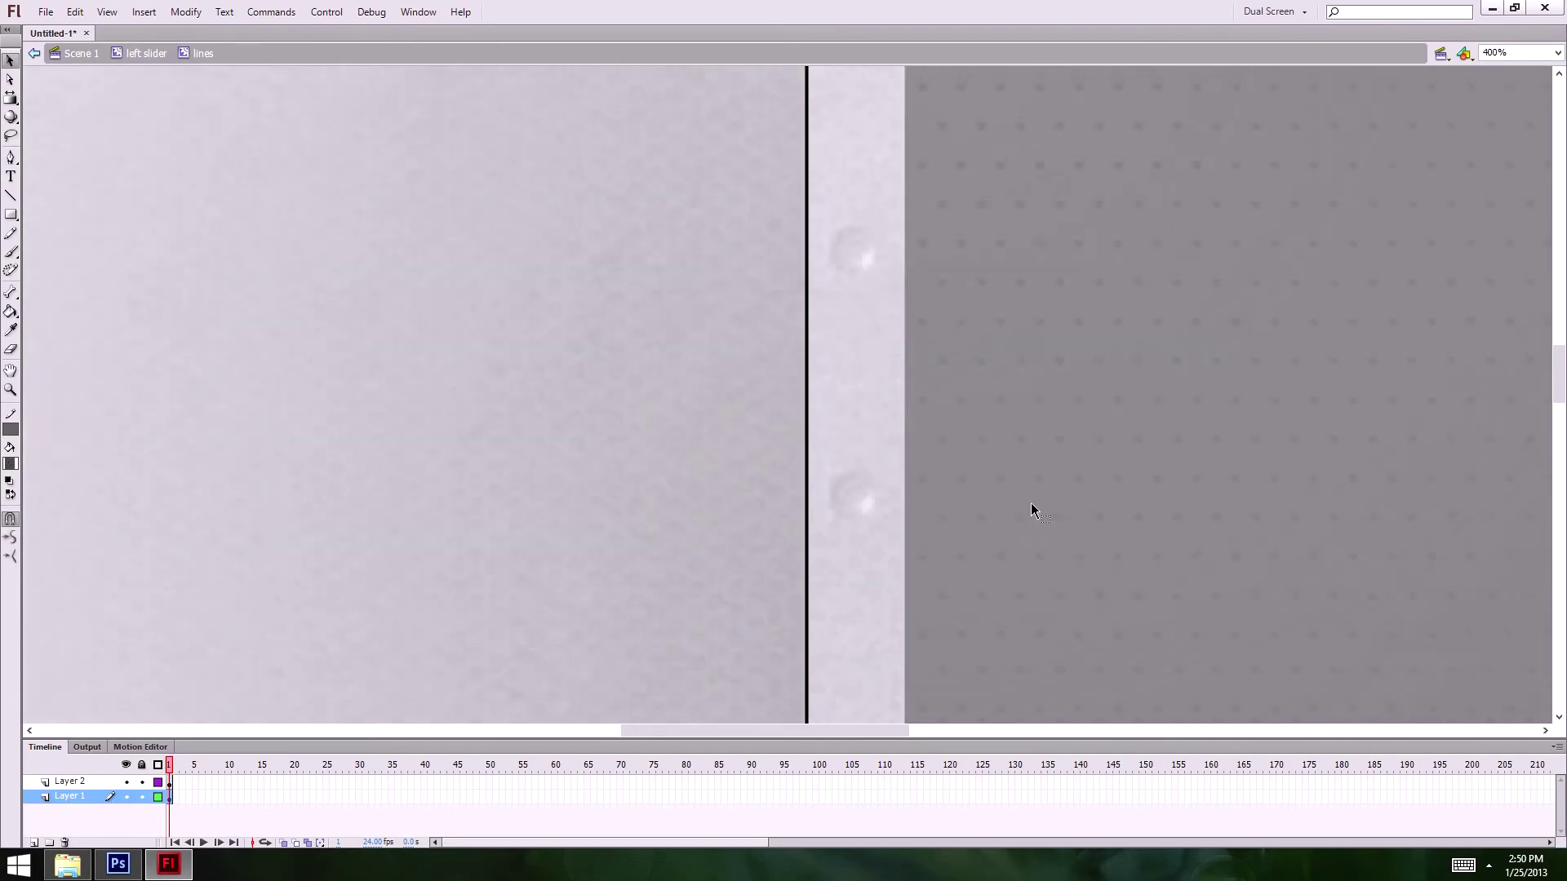
scroll(844, 268, "up", 4)
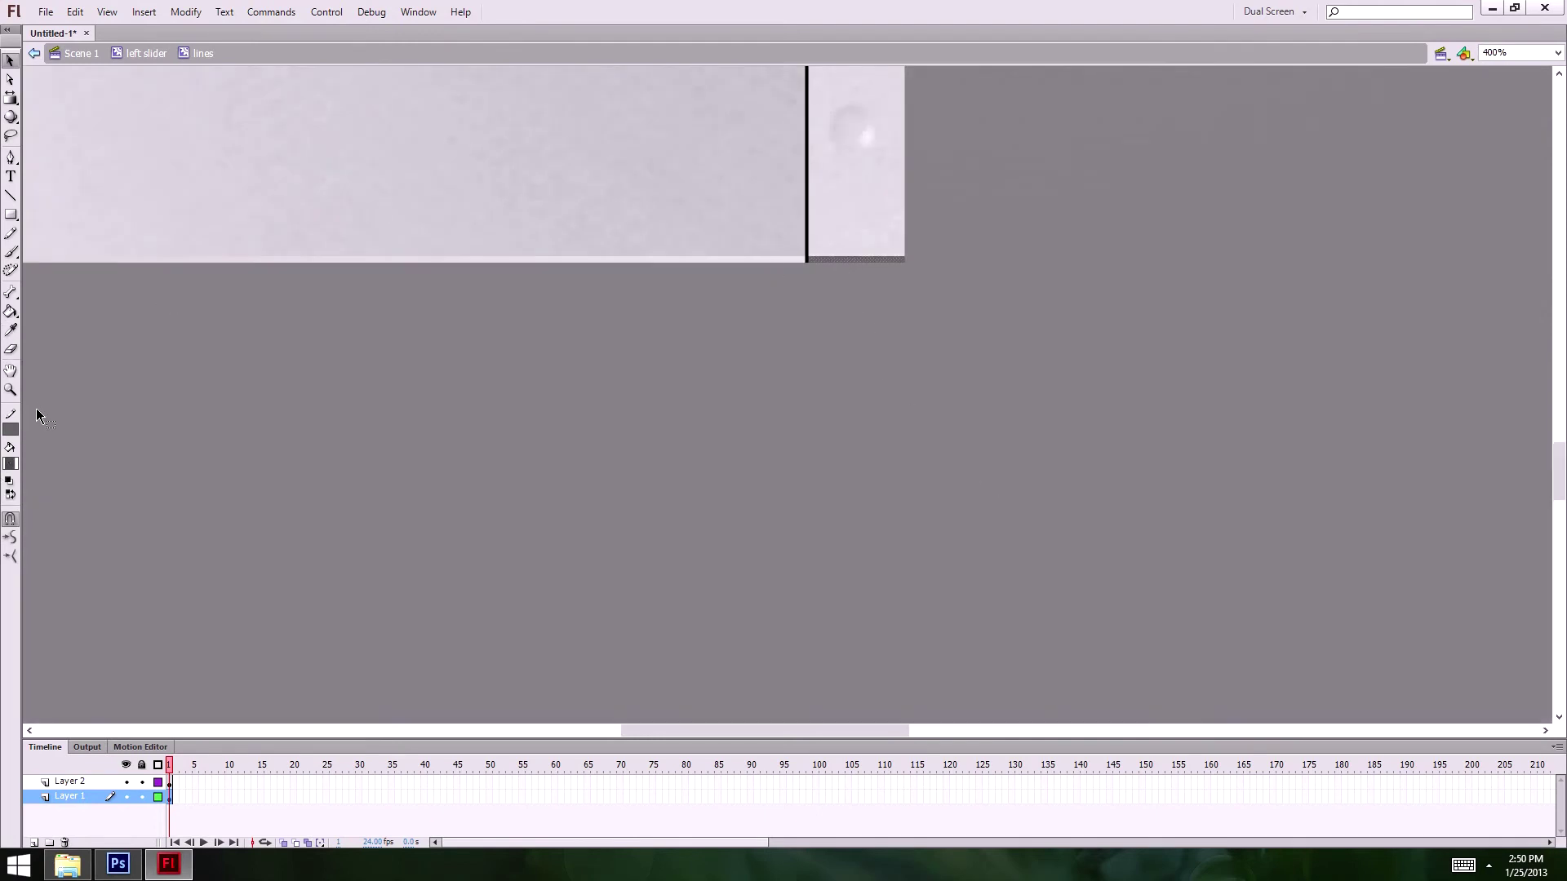
left_click(11, 430)
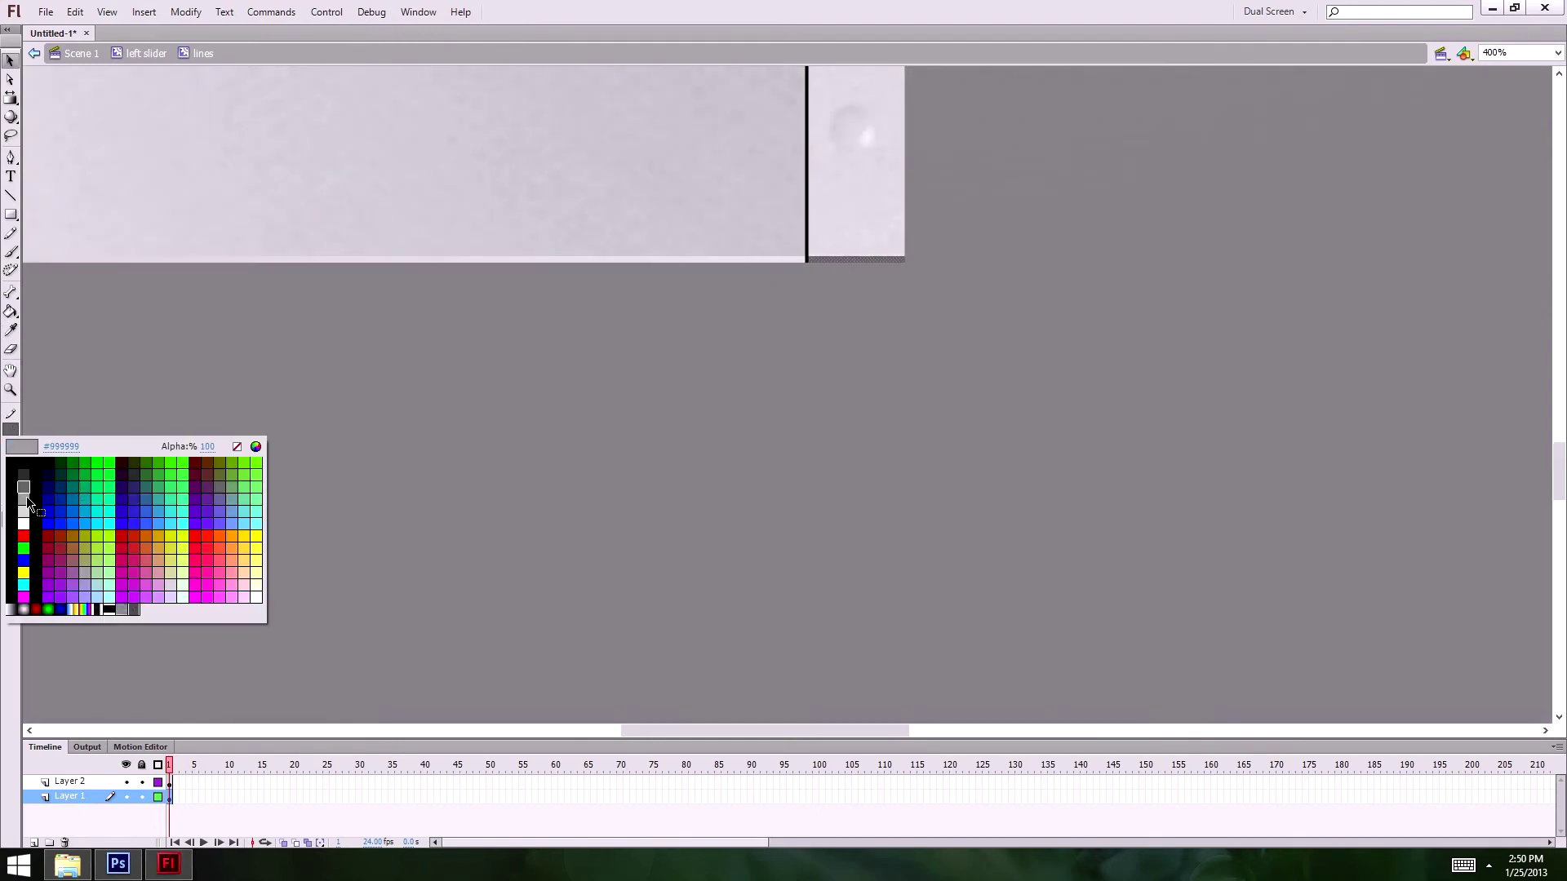
left_click(23, 499)
left_click_drag(1029, 182, 1046, 473)
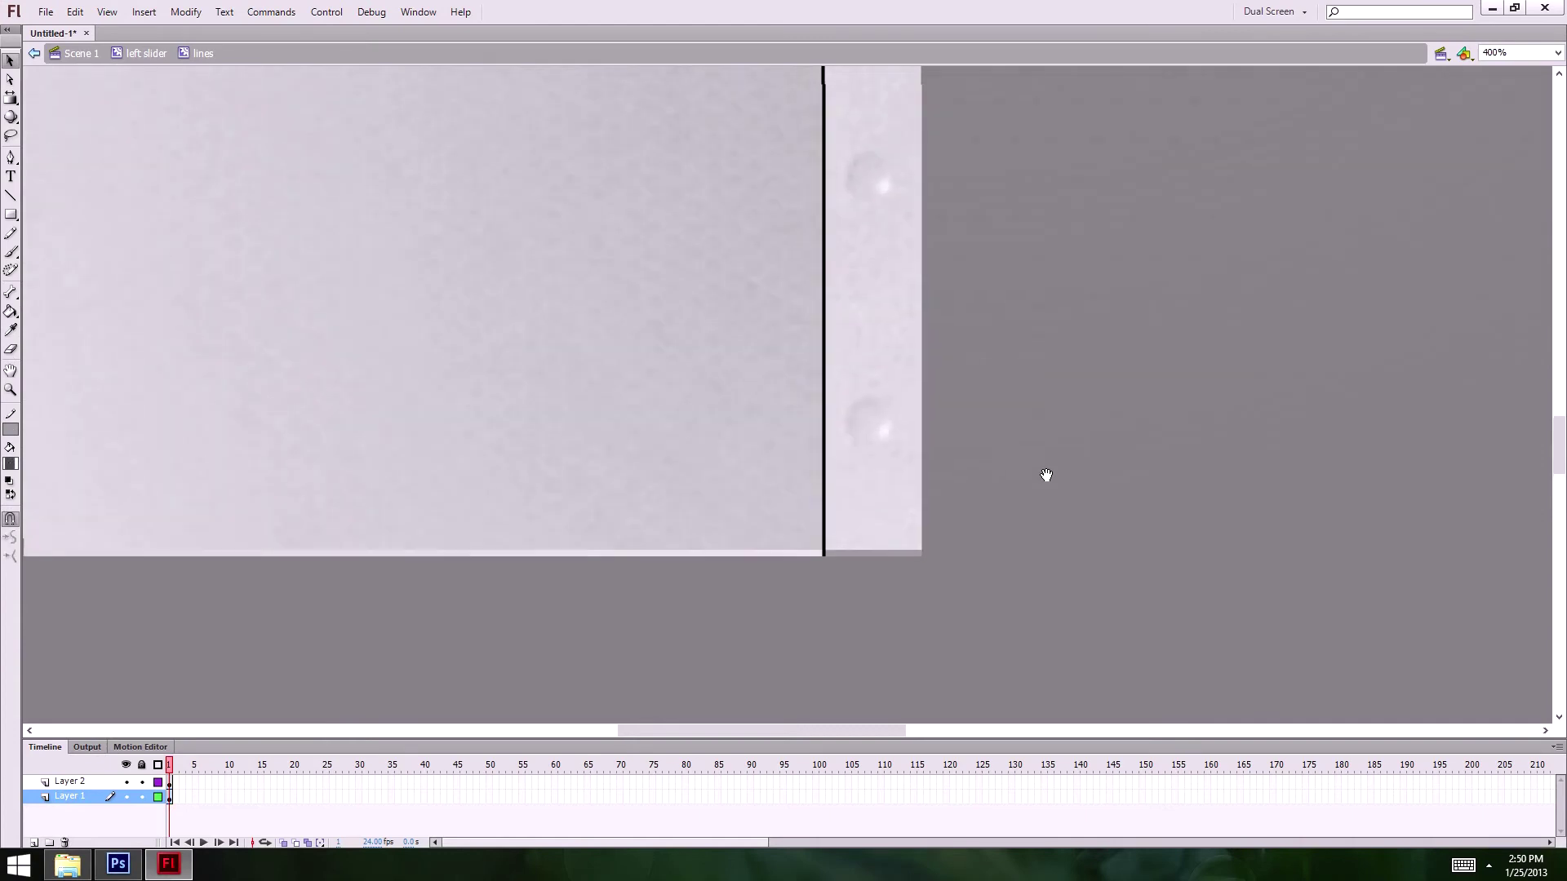
- Lock Layer 1 and make Layer 2 the active layer, with the black divider in view
left_click(69, 780)
left_click_drag(1056, 245, 1050, 585)
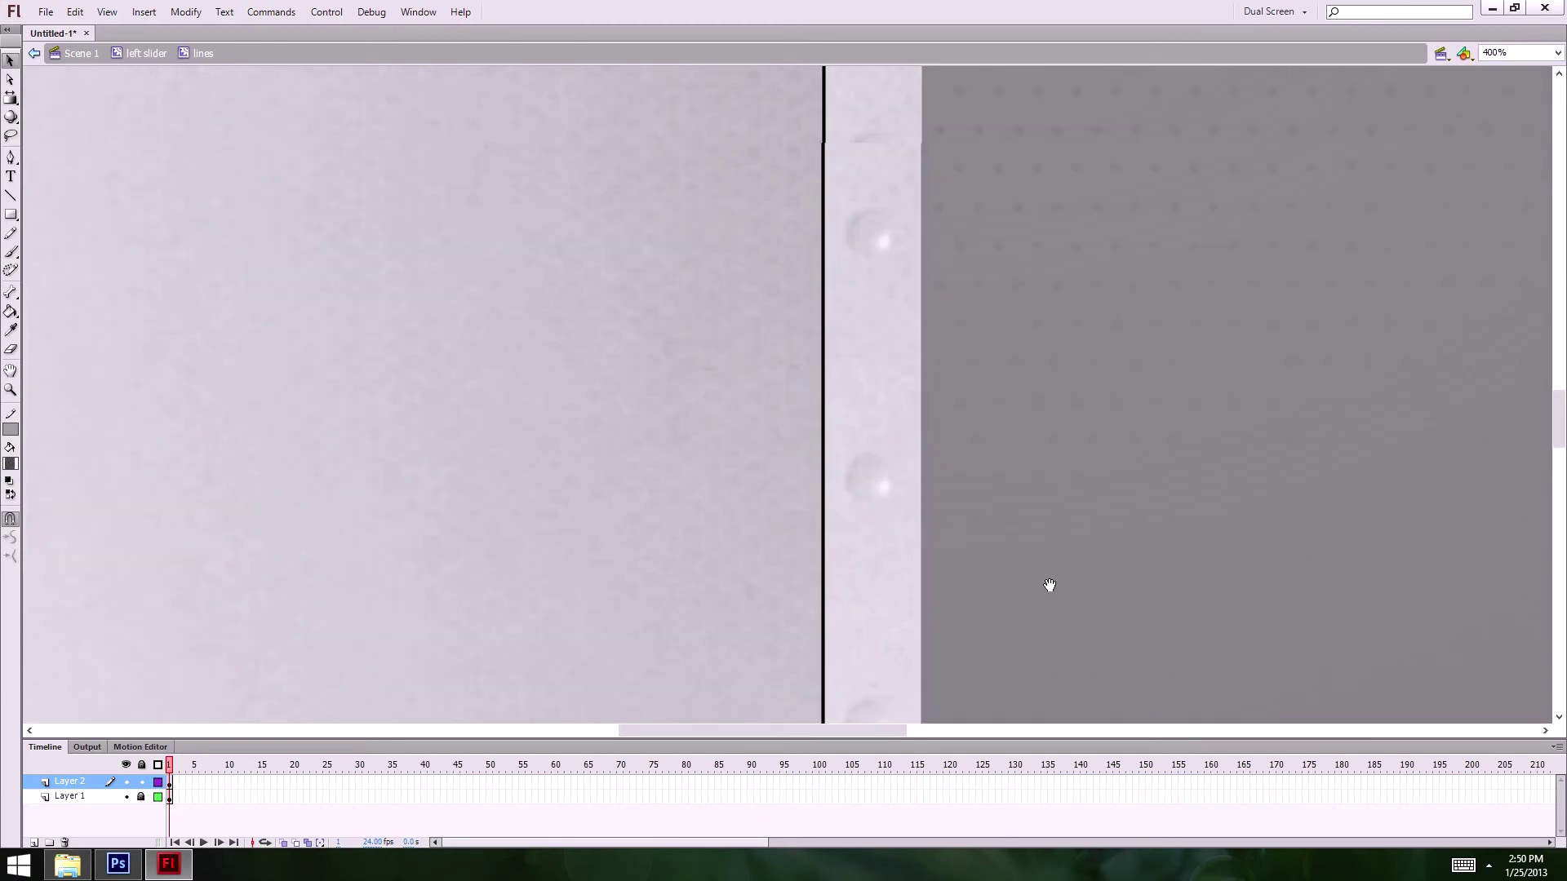
key("ctrl+minus")
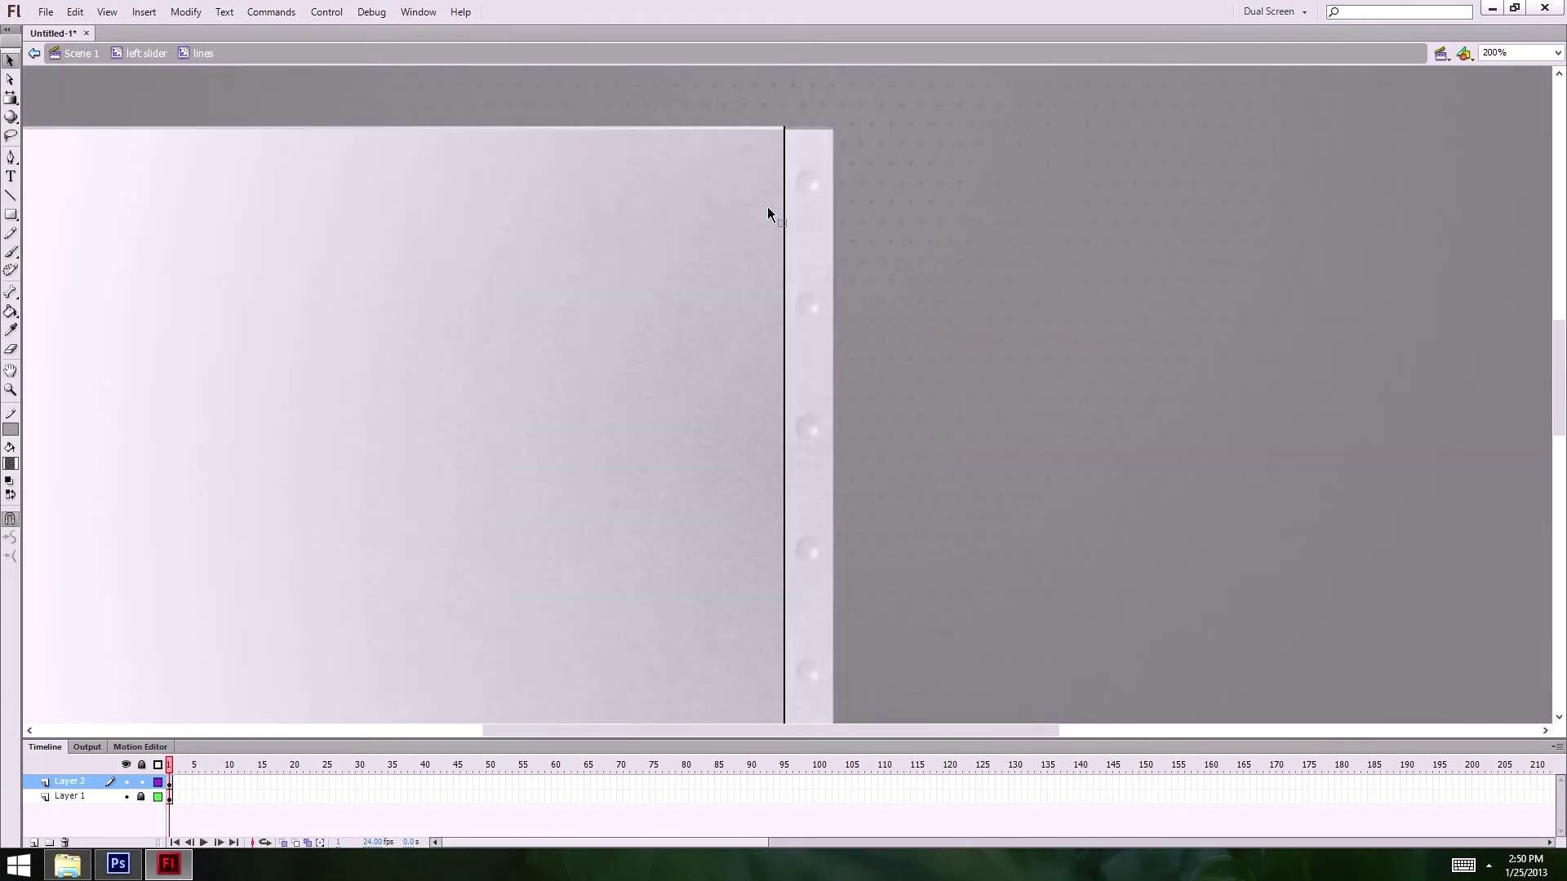
left_click_drag(968, 421, 990, 335)
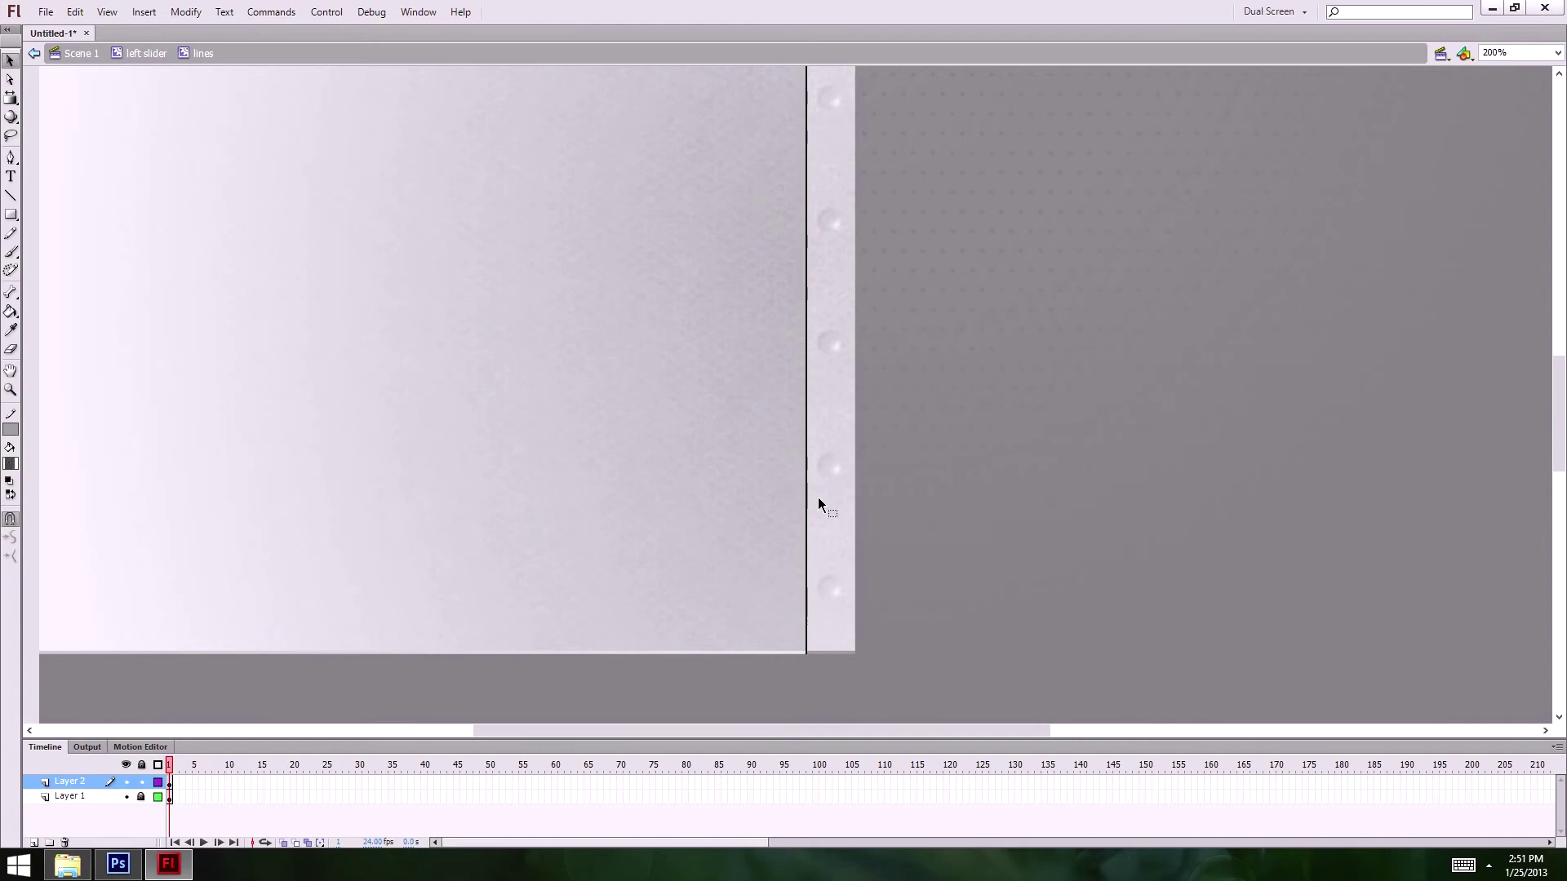
- Set up the Line tool with a white #FFFFFF stroke at 20% alpha
left_click(11, 196)
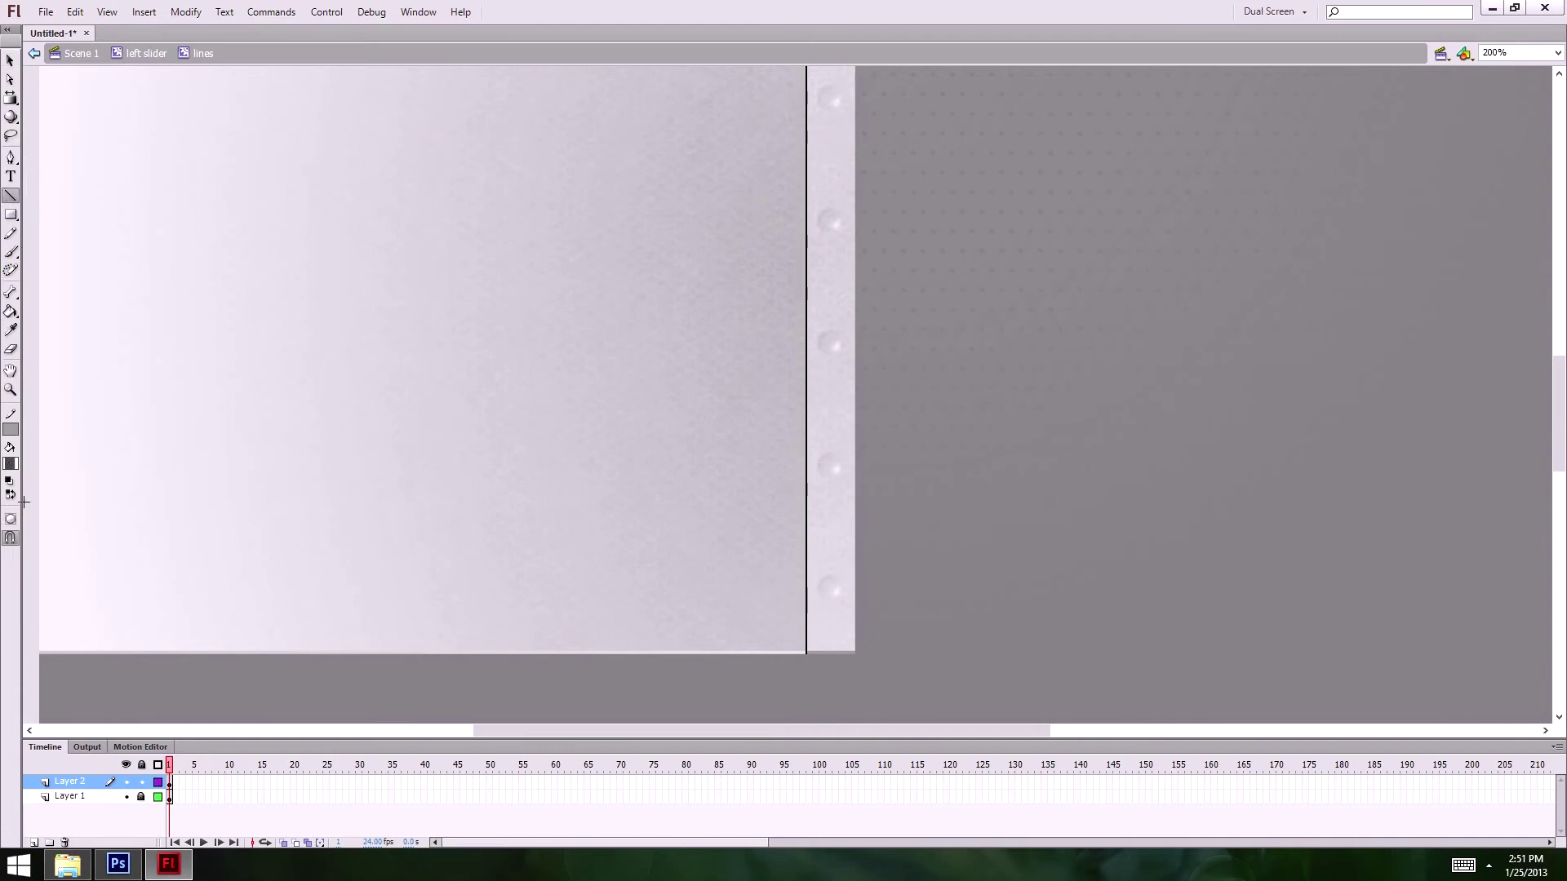
left_click(9, 430)
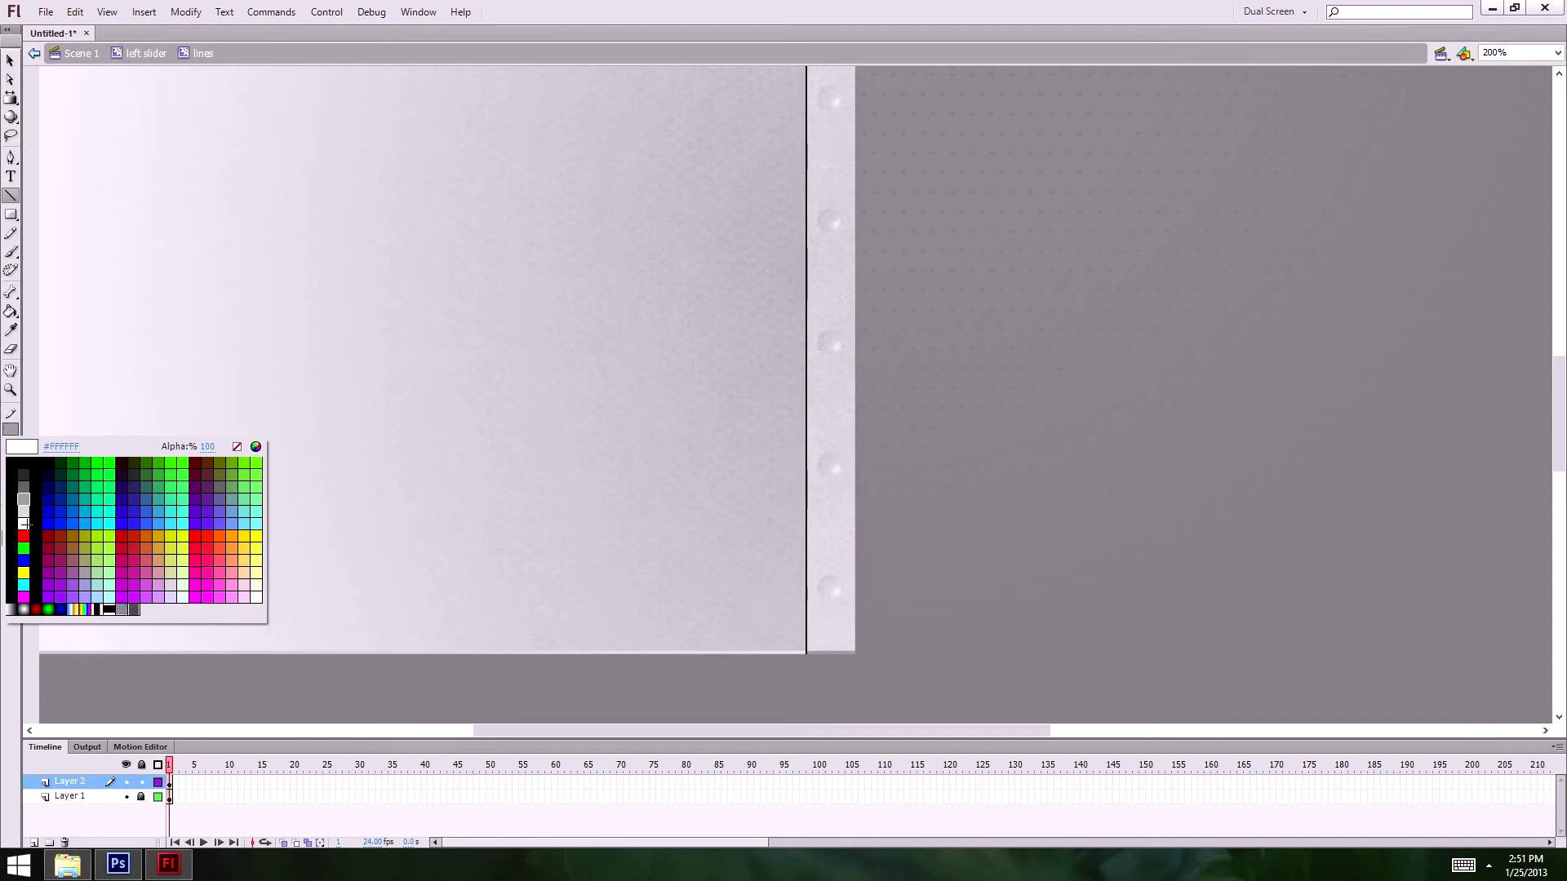
left_click(24, 524)
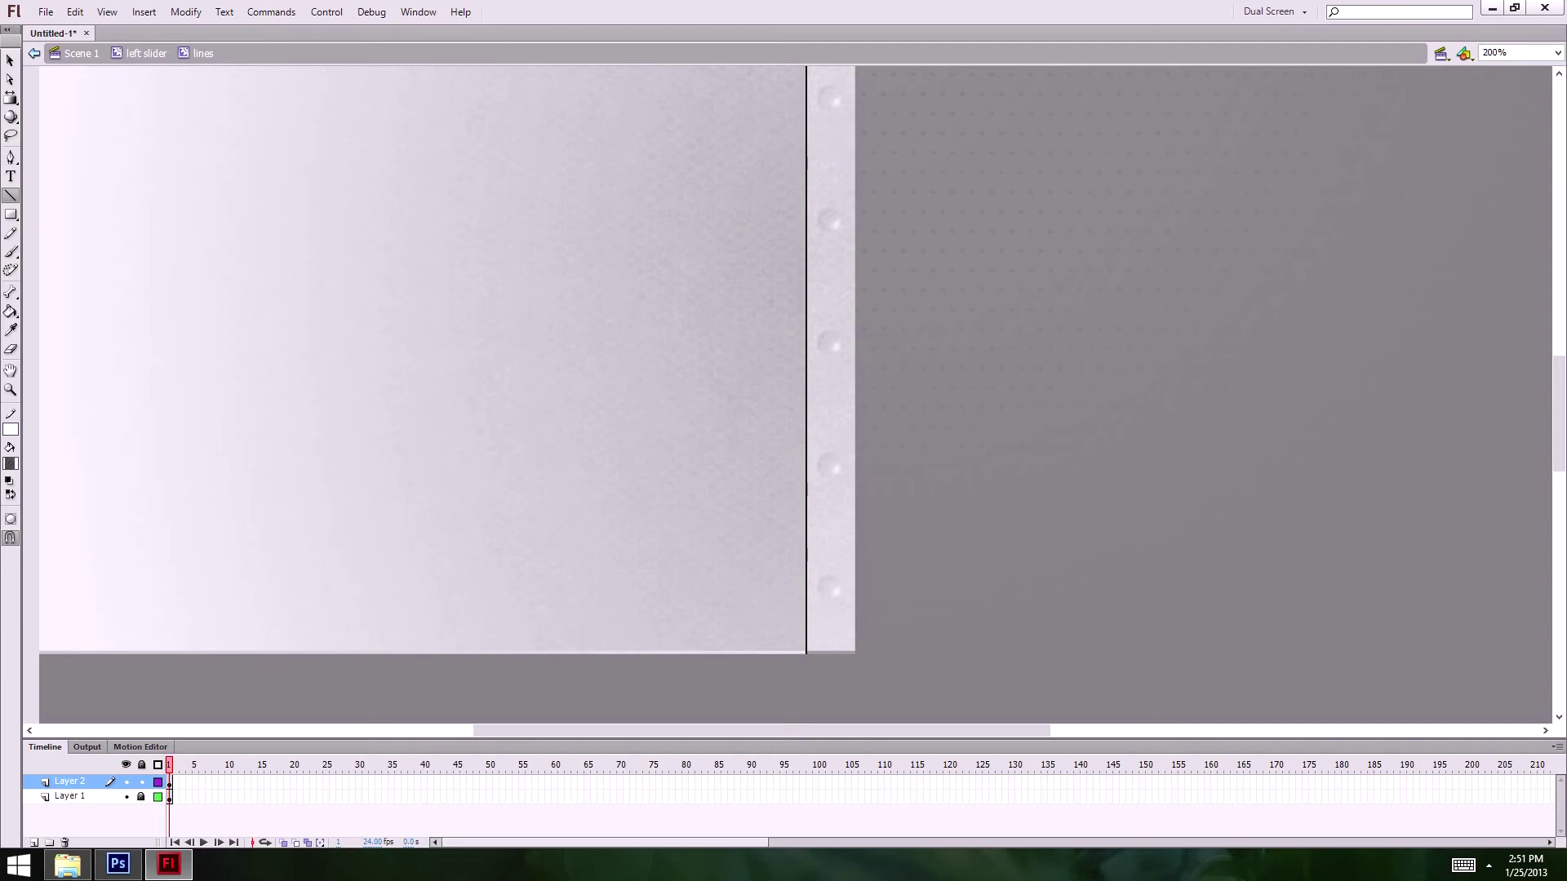
mouse_move(1562, 166)
left_mouse_down()
mouse_move(1337, 115)
mouse_move(1378, 112)
left_mouse_up()
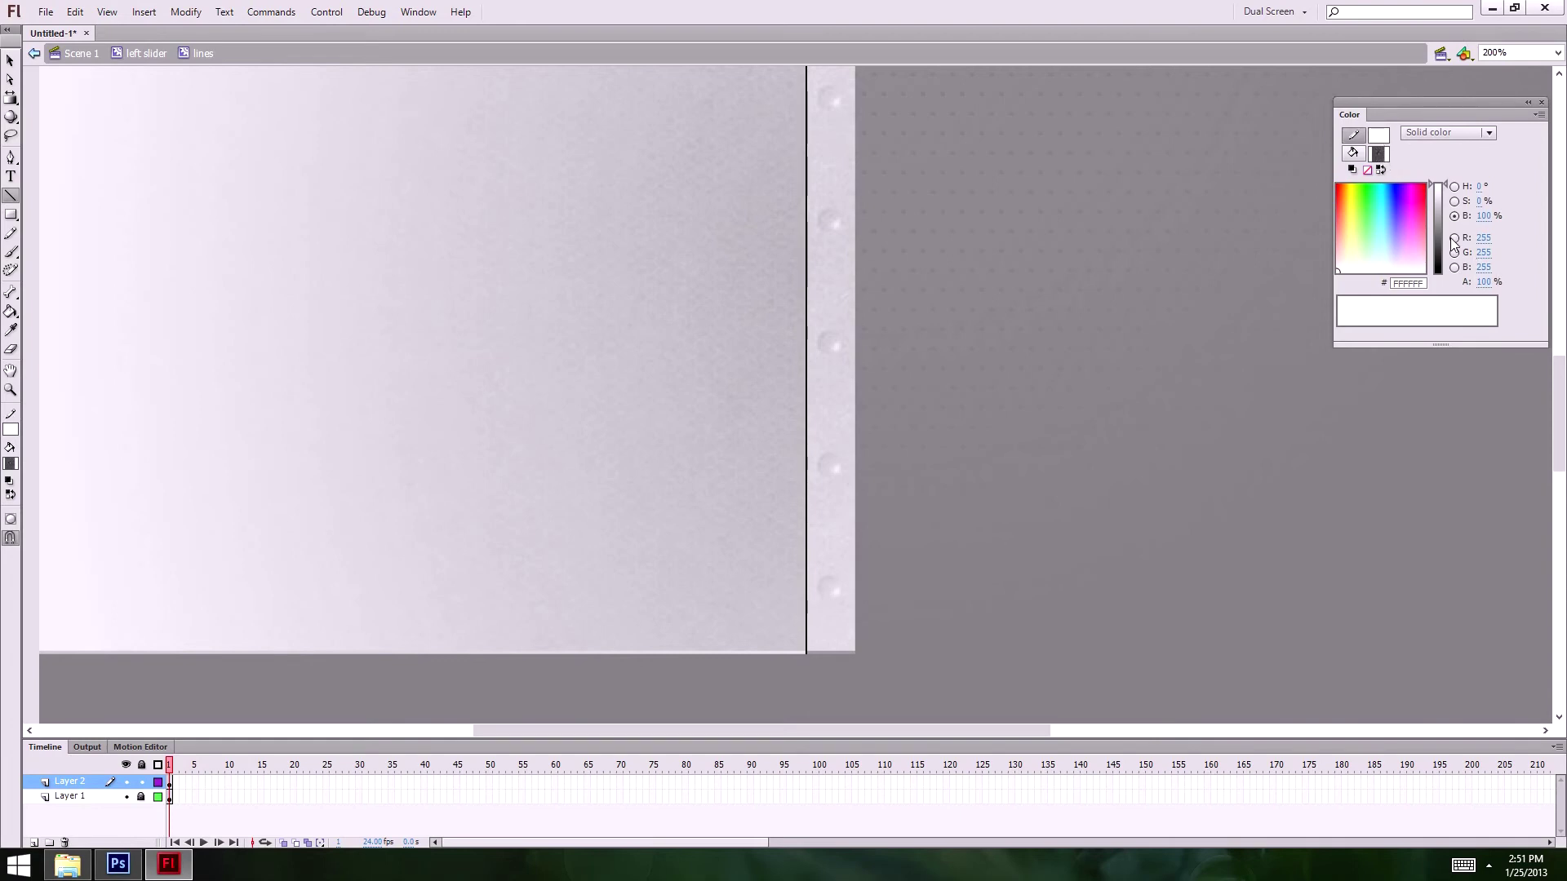
left_click(1483, 282)
type("20")
key("Return")
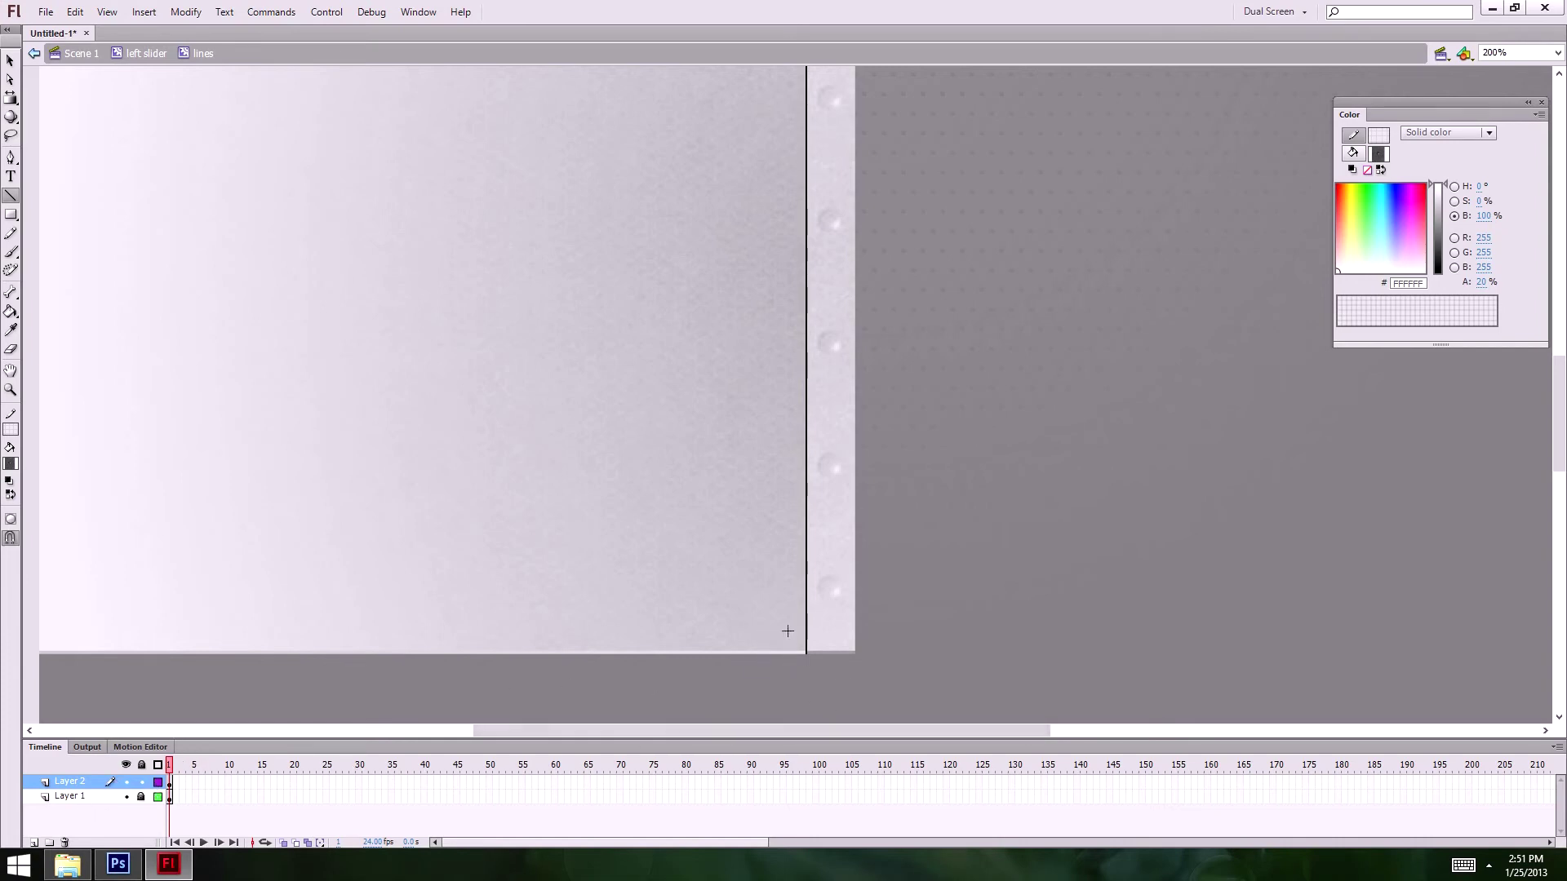
- Draw a vertical highlight line on the panel beside the black divider and extend its upper end to the panel's upper edge
left_click_drag(788, 631, 786, 42)
key("space")
left_click_drag(802, 472, 806, 518)
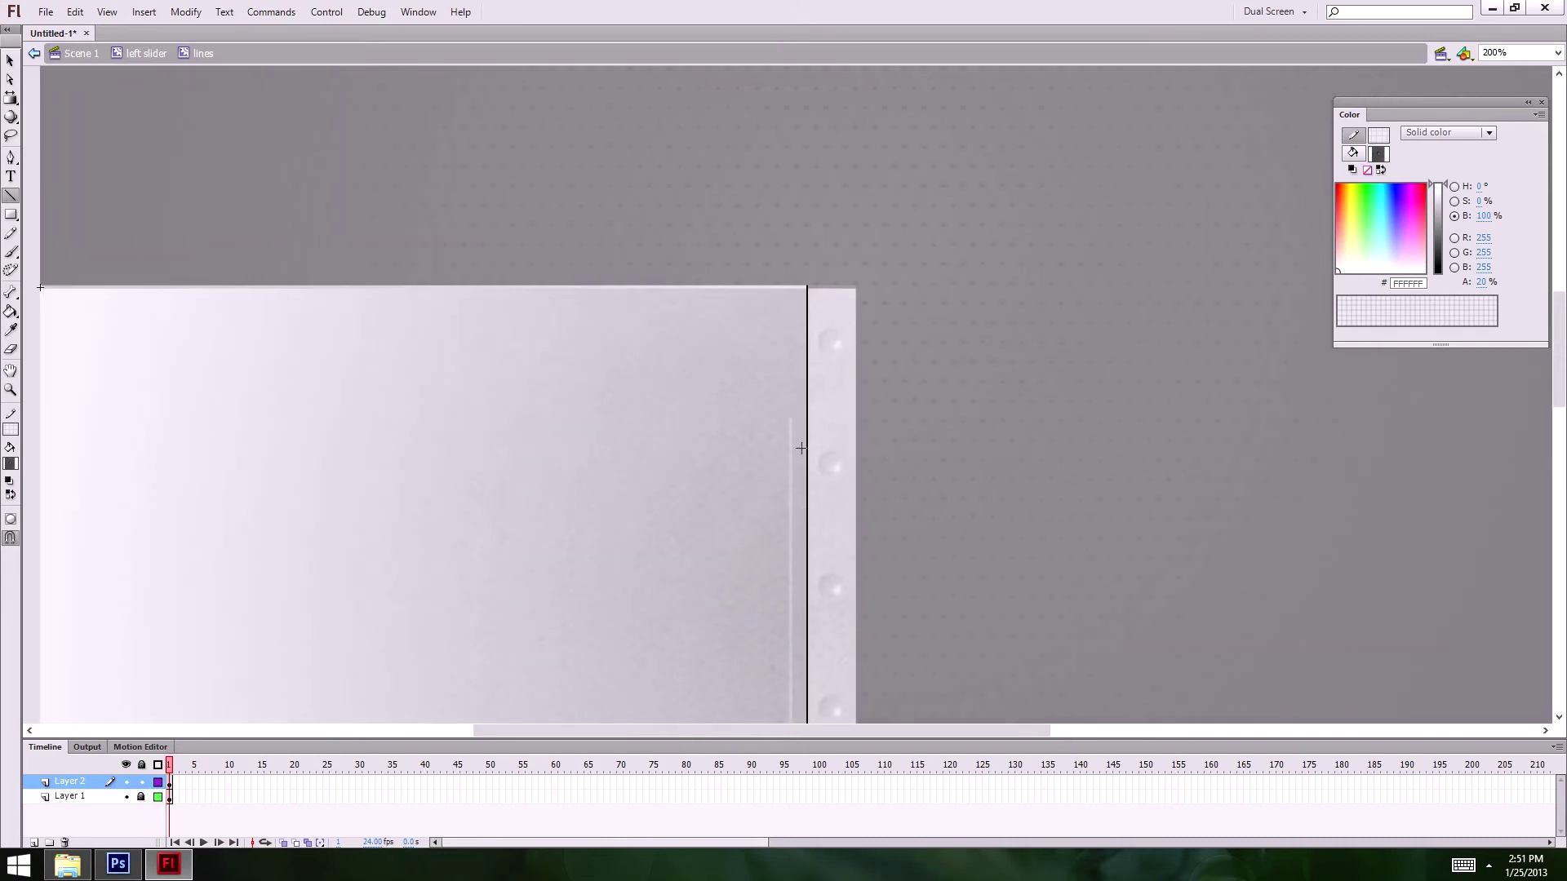
key("v")
left_click_drag(791, 419, 794, 351)
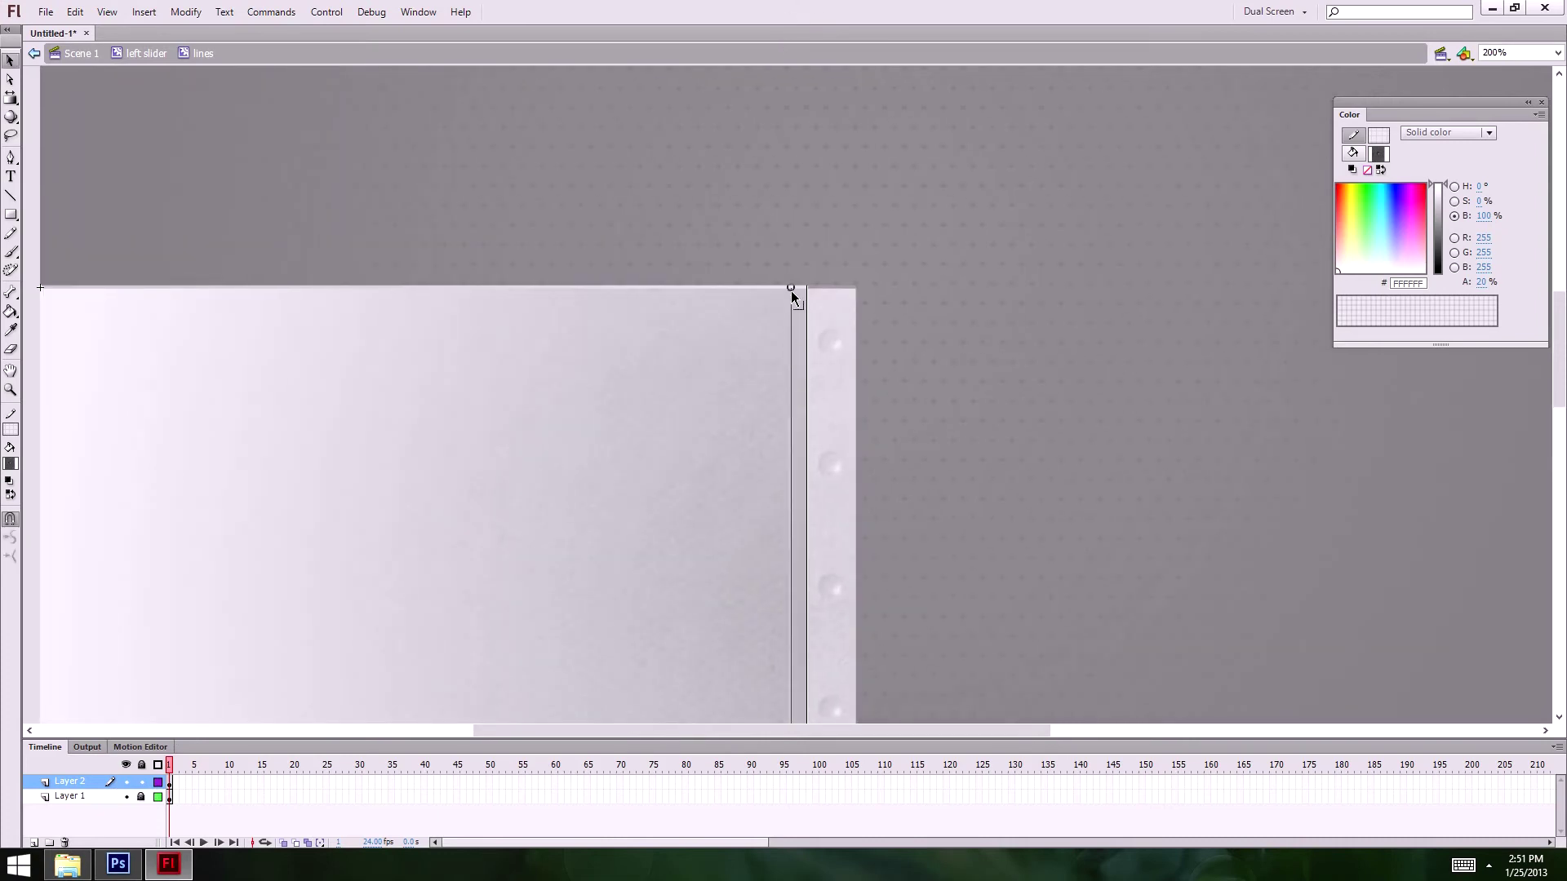
left_click_drag(790, 290, 796, 302)
left_click(796, 310)
left_click(797, 380)
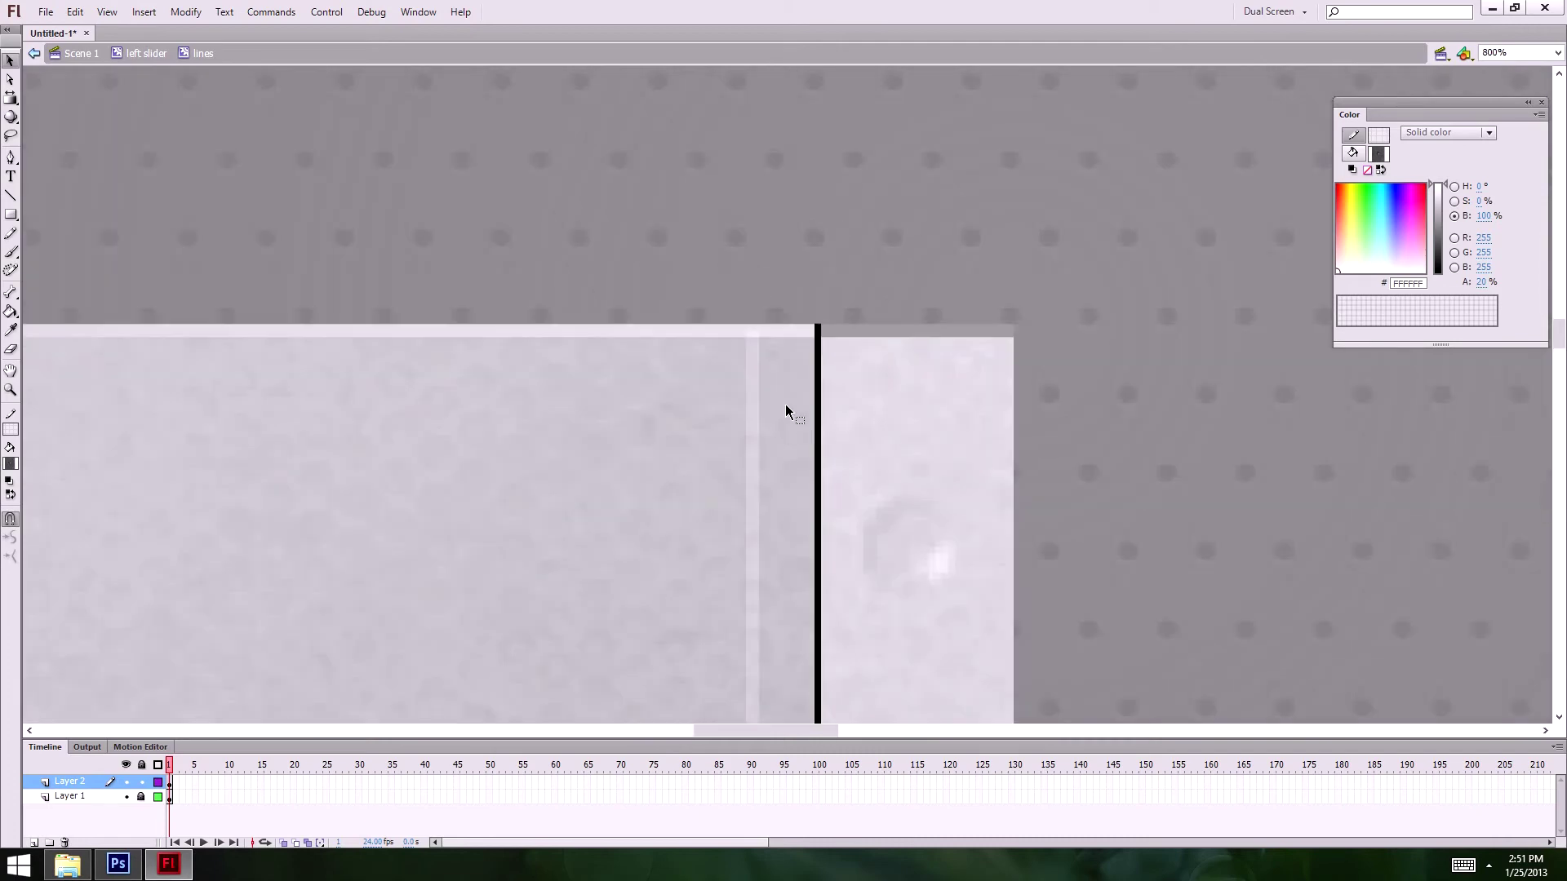
left_click_drag(752, 330, 753, 324)
- Nudge the highlight line over until it sits flush against the panel side of the black divider
left_click_drag(776, 517, 737, 378)
left_click(736, 374)
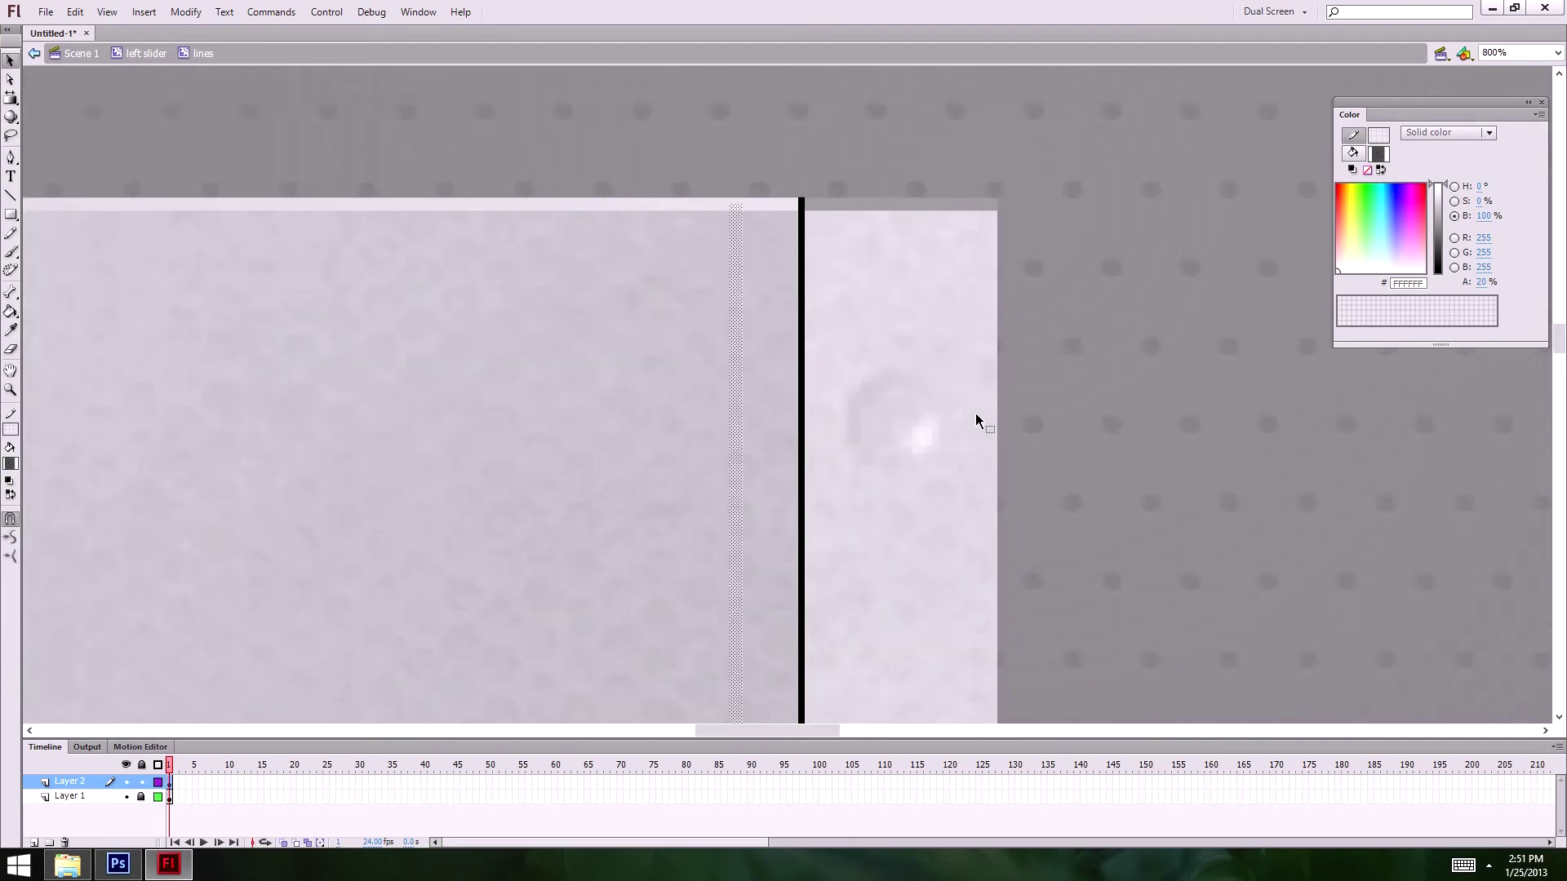
key("Right")
key("Right")
key("Right")
key("Right")
key("Right")
key("Right")
key("Right")
key("Right")
key("Right")
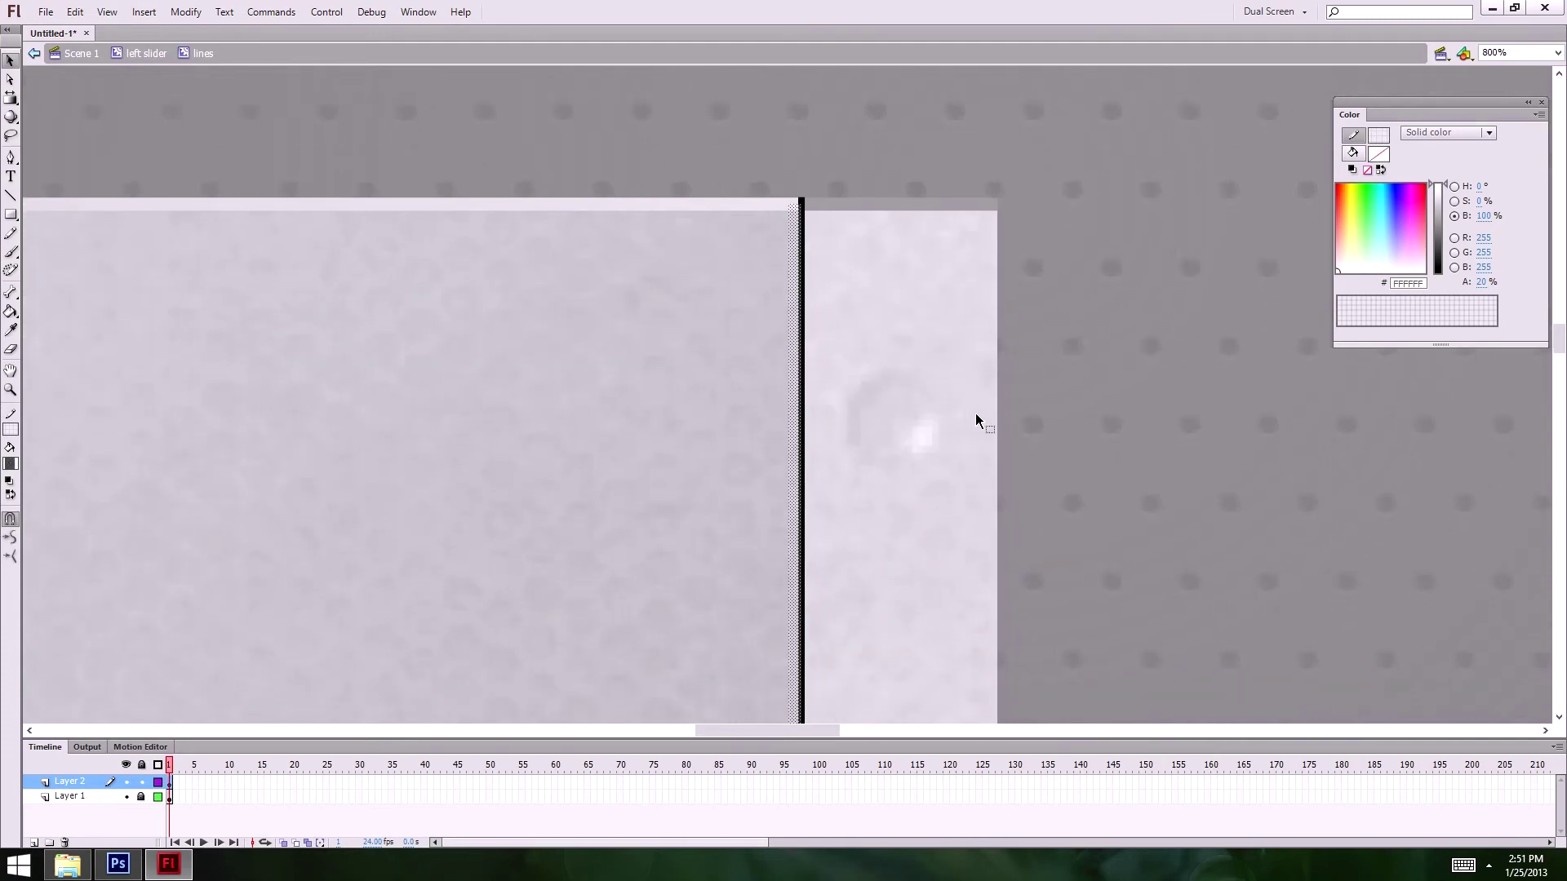
key("Left")
key("Left")
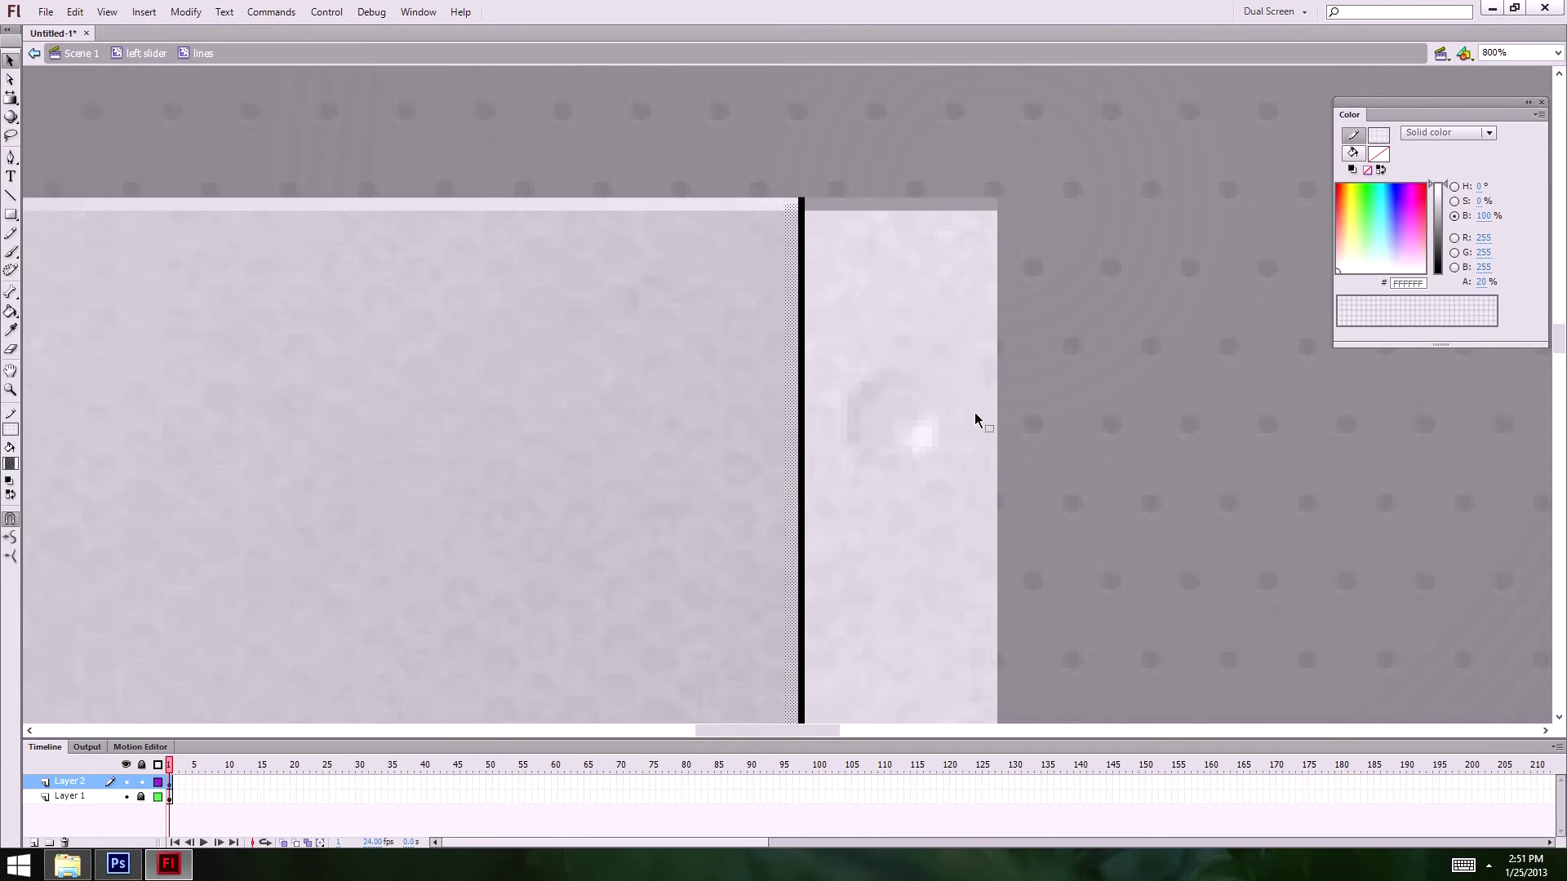
- Extend the highlight line's lower end to the panel's lower edge
scroll(975, 417, "down", 3)
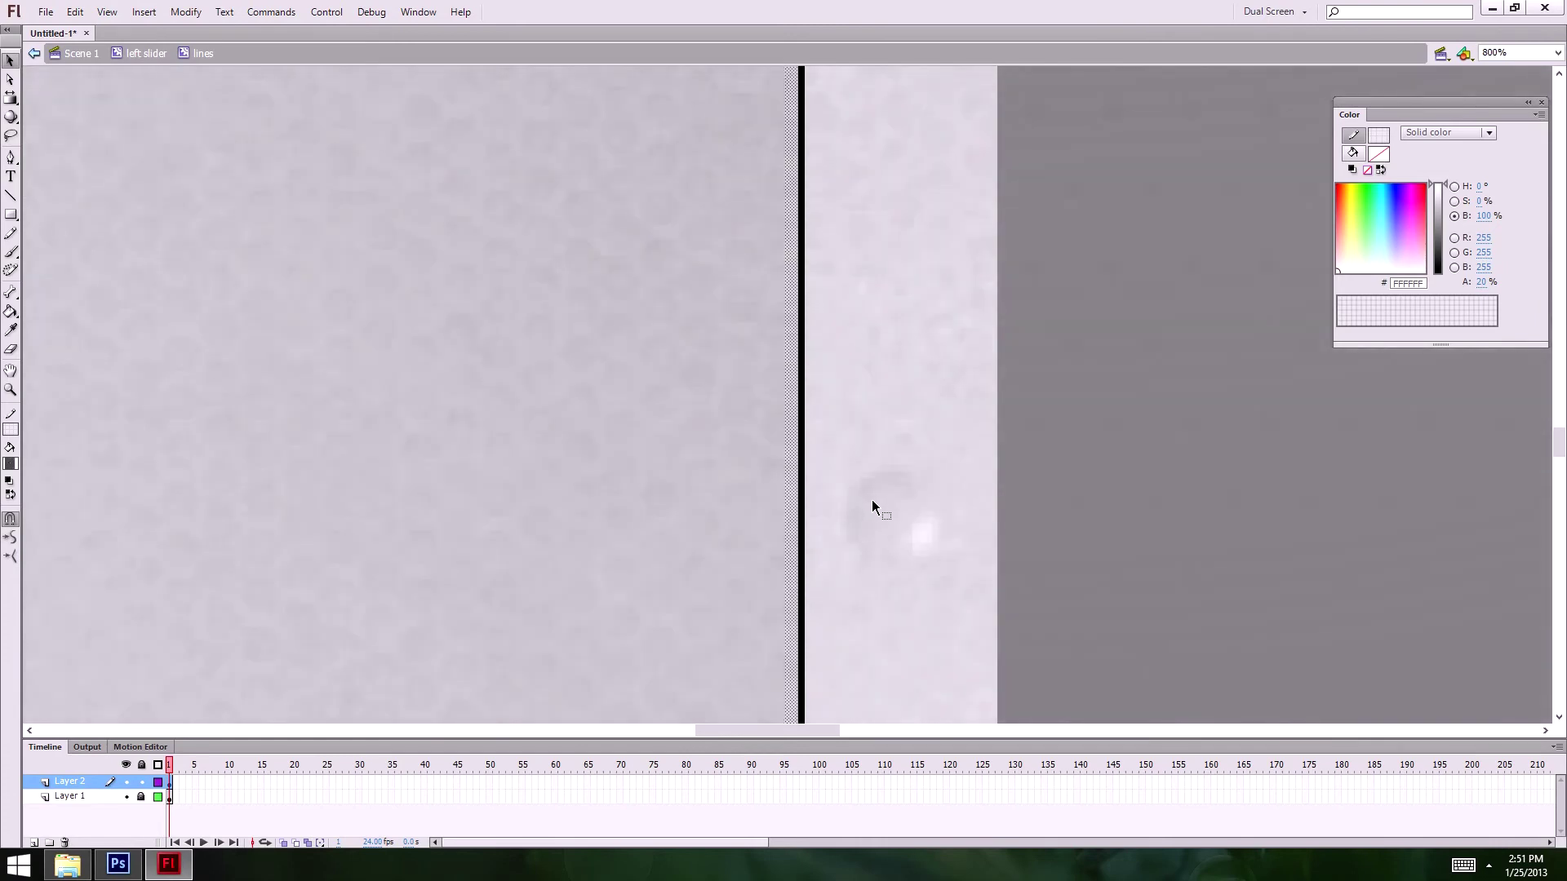
scroll(873, 500, "down", 3)
left_click(791, 425)
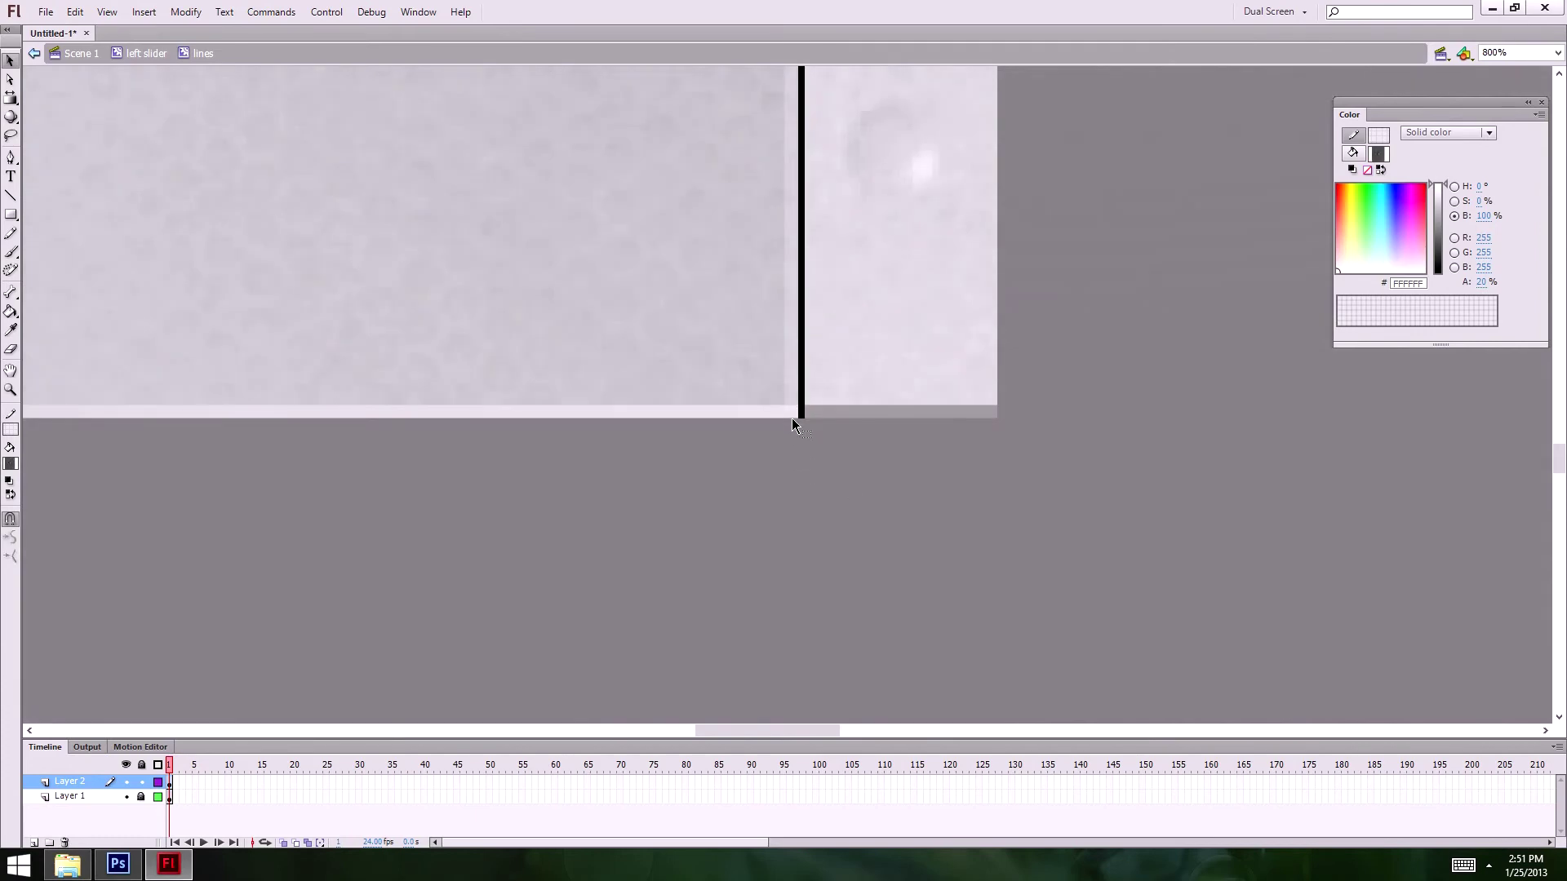
left_click_drag(792, 413, 791, 425)
- Duplicate the highlight line in place and nudge the copy across the black divider to sit flush on the rivet bar side
left_click(797, 304)
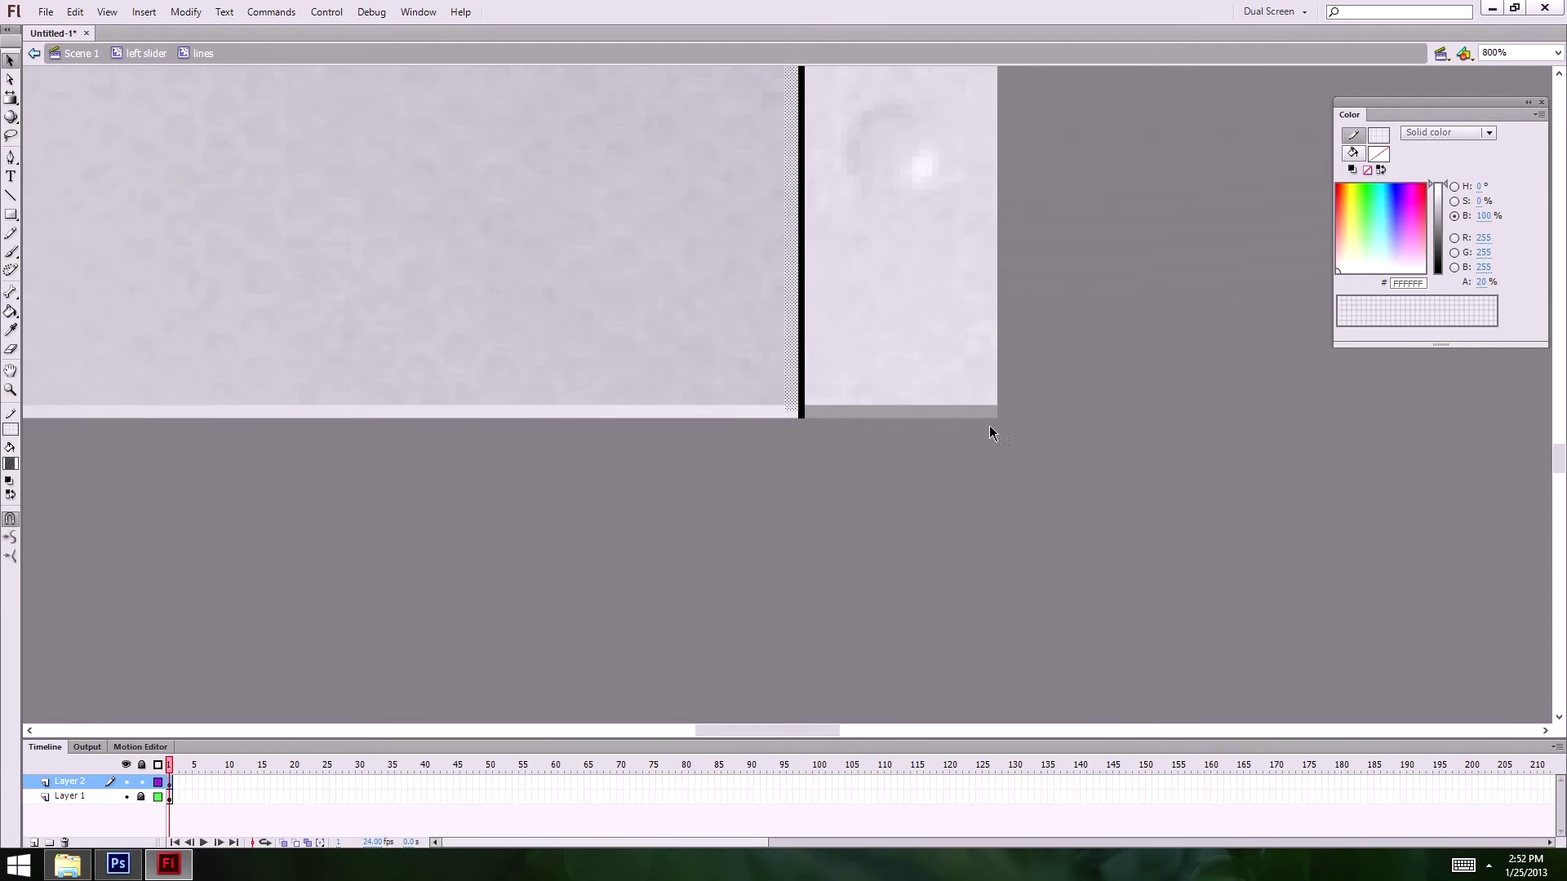
key("Right")
key("Right")
key("Right")
key("Right")
key("Right")
key("Right")
key("Right")
key("Right")
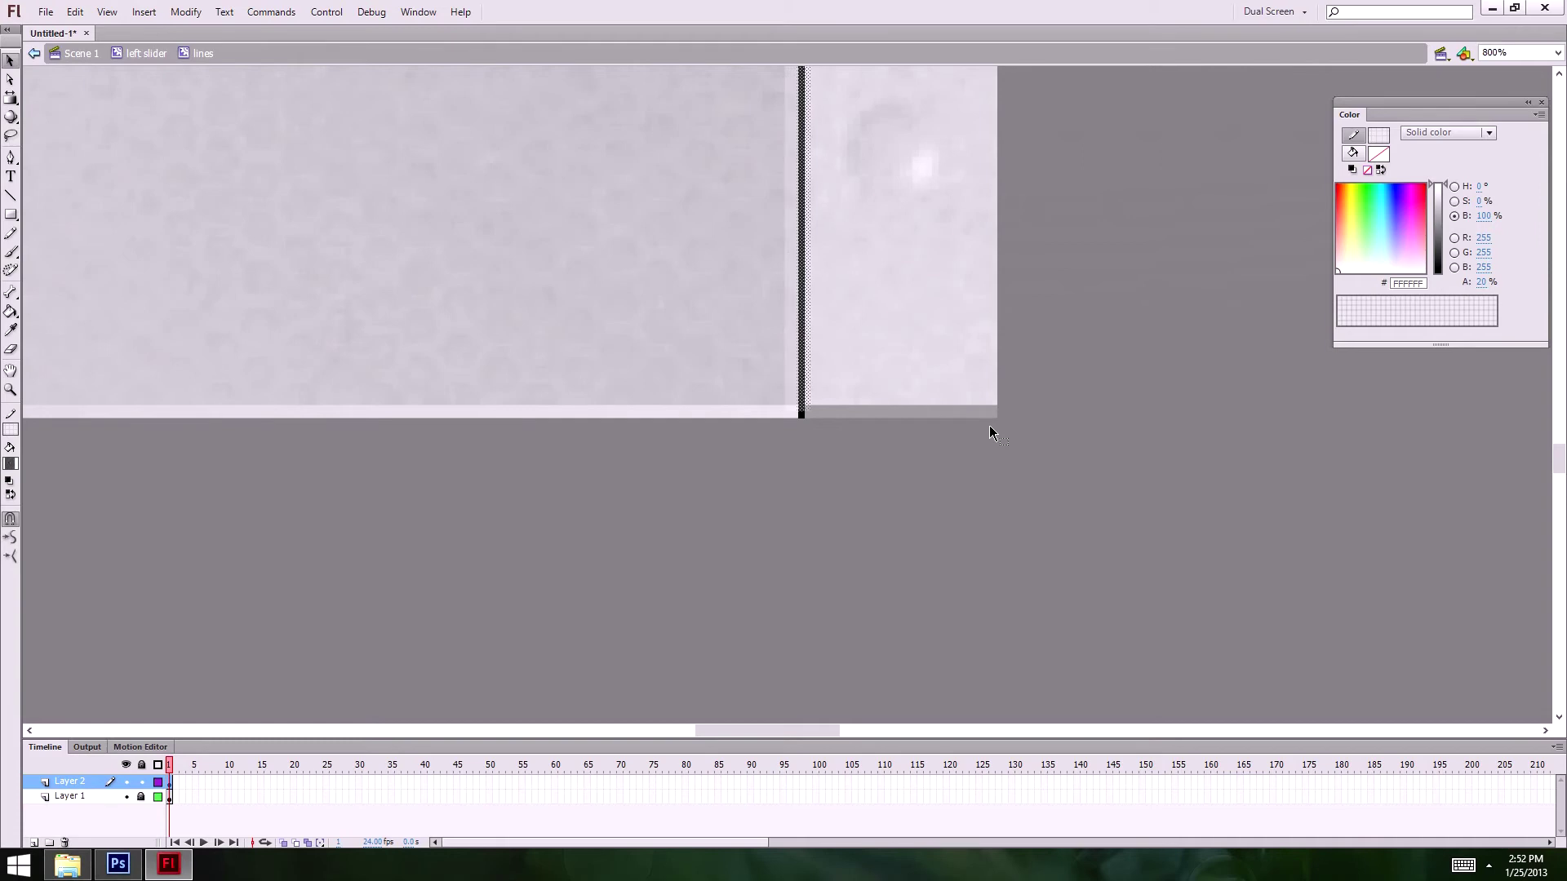
key("Right")
key("Right")
key("Right")
key("Right")
key("Right")
key("Right")
key("Right")
key("Right")
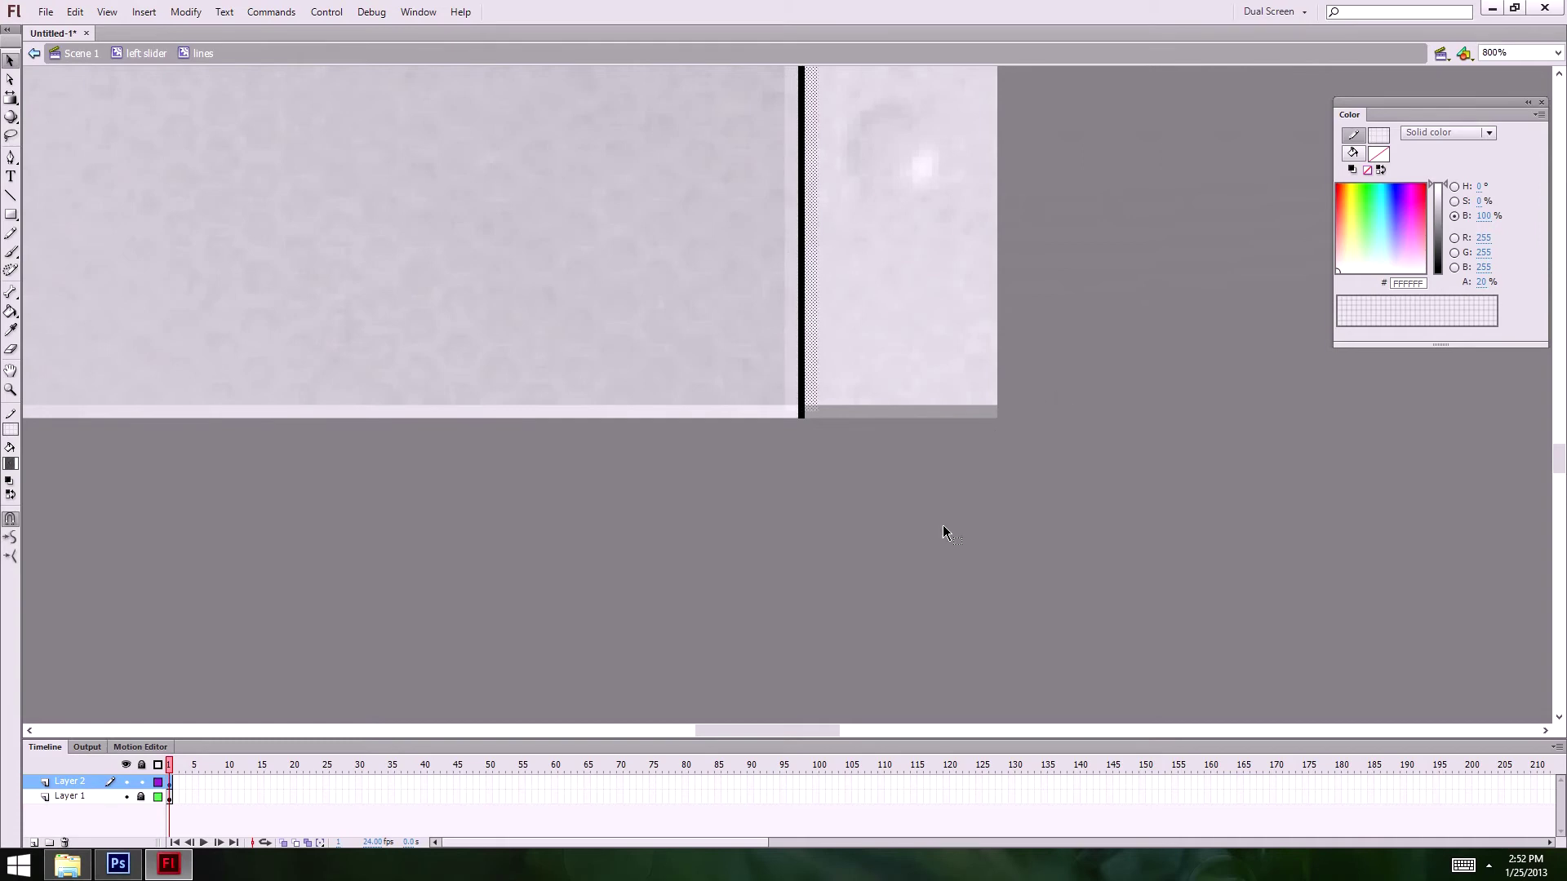
left_click(837, 306)
left_click(813, 262)
- Go back to the left slider clip and examine the highlight lines beside the divider, ending at 100% zoom
left_click(145, 53)
left_click_drag(965, 492, 1000, 626)
key("ctrl+minus")
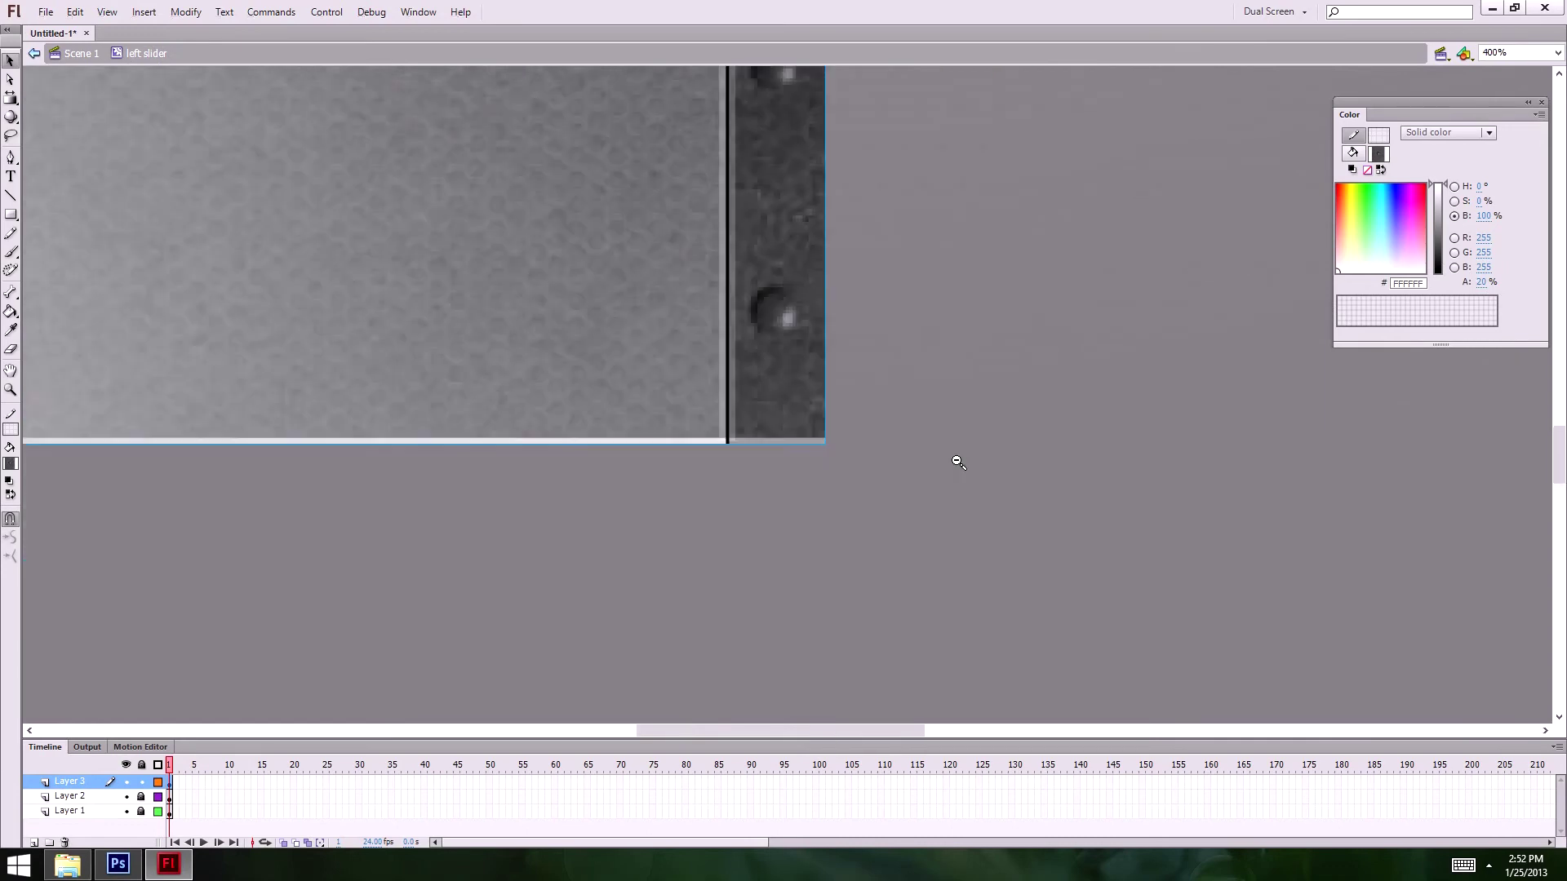
key("ctrl+minus")
left_click_drag(780, 274, 928, 558)
left_click_drag(938, 321, 959, 438)
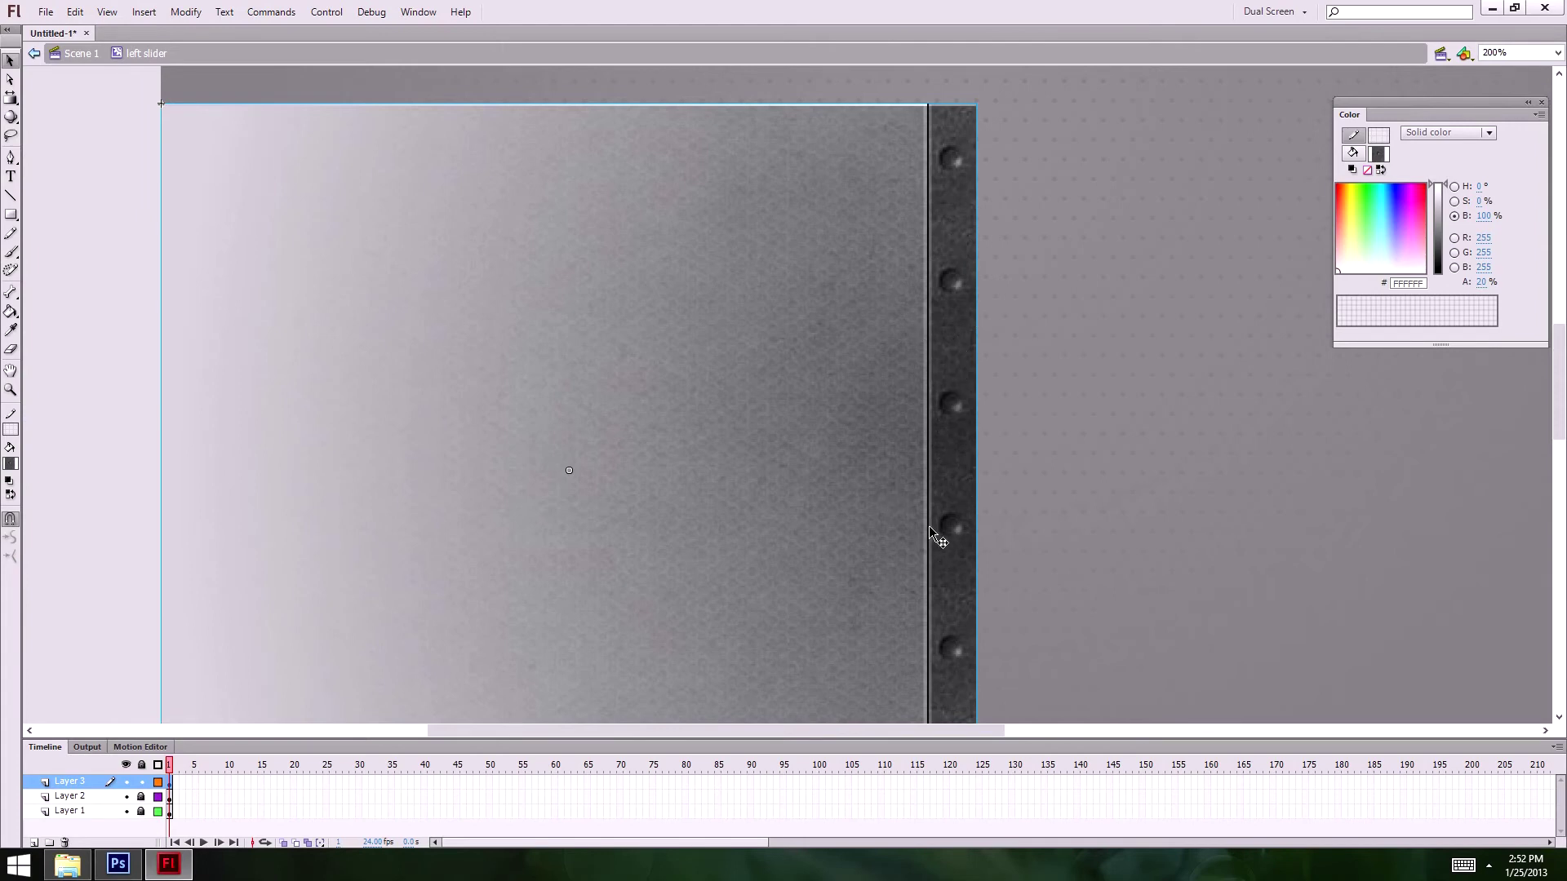
key("ctrl+1")
left_click(1048, 413)
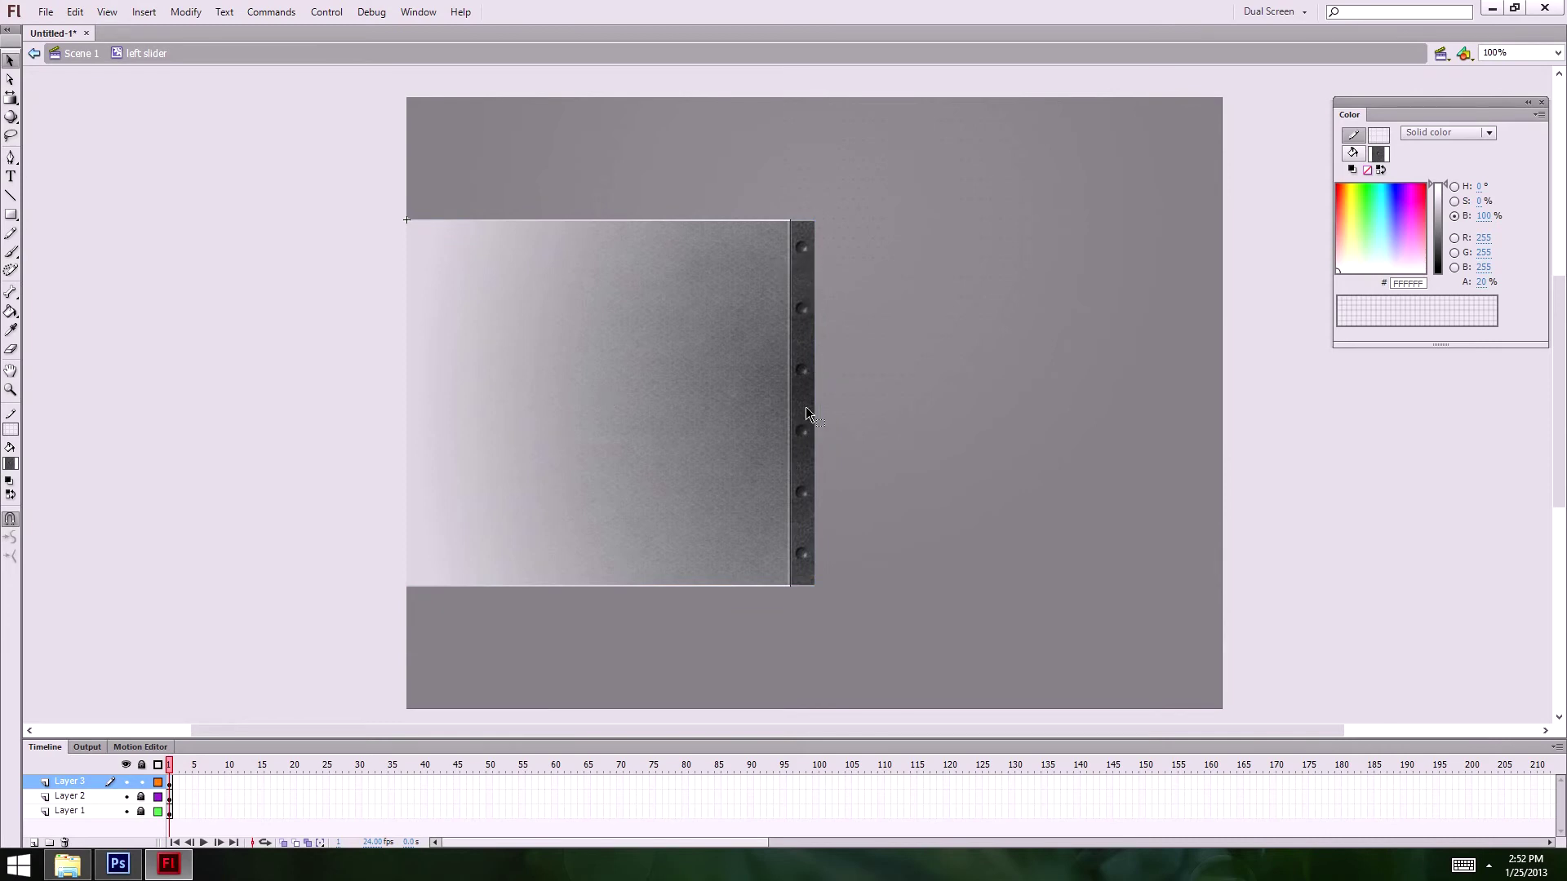
- Reopen the lines symbol and set the alpha of the highlight line on the panel side of the divider to 10%
left_click(793, 337, "ctrl")
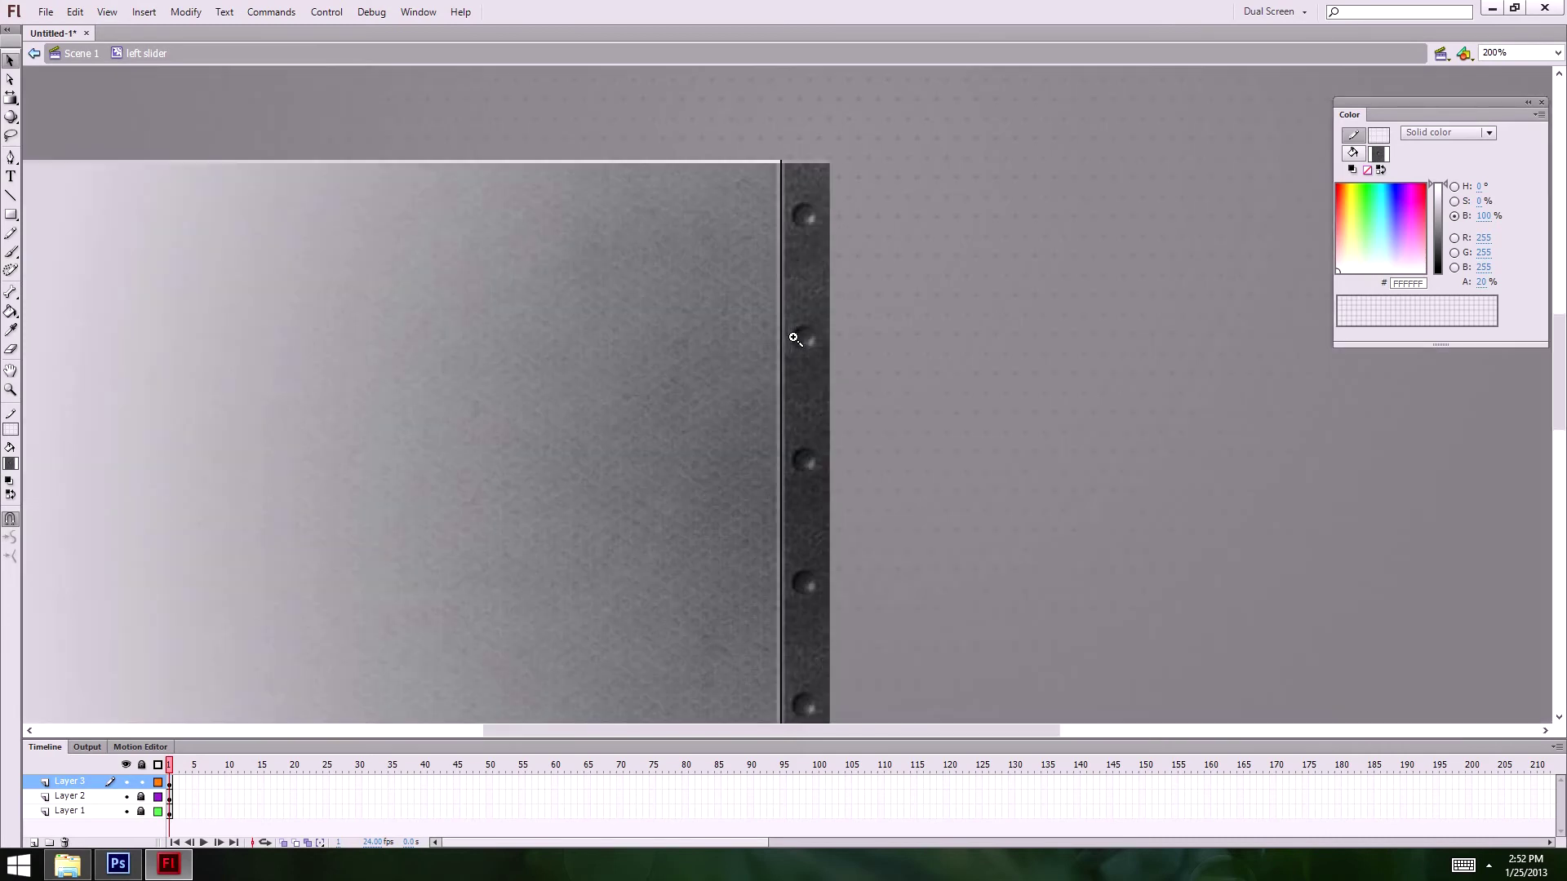
left_click(786, 210)
double_click(786, 211)
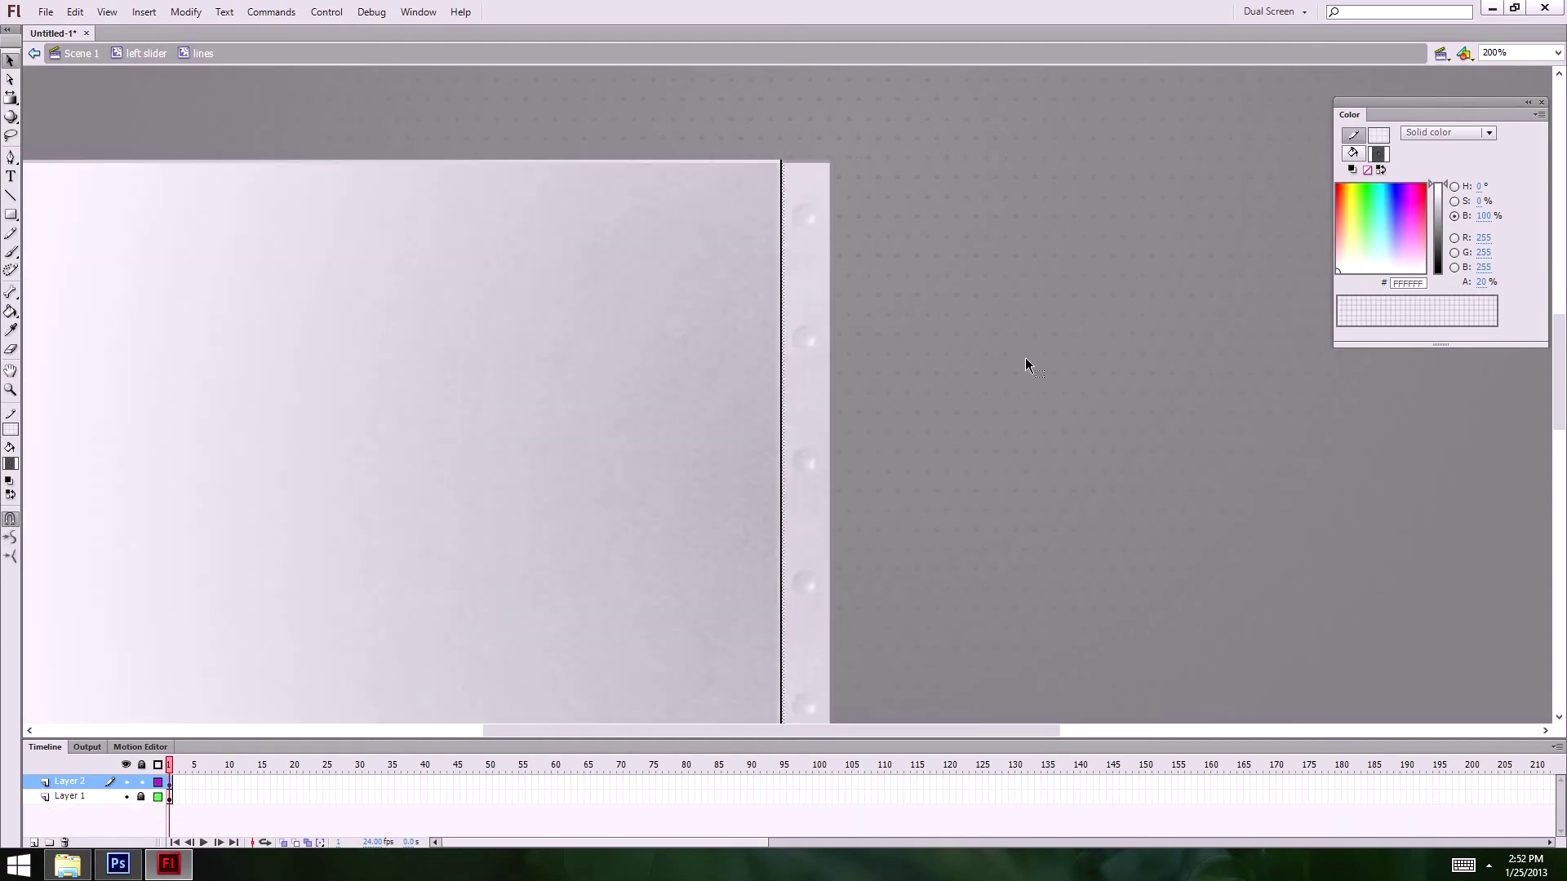
left_click(763, 181)
left_click(827, 311)
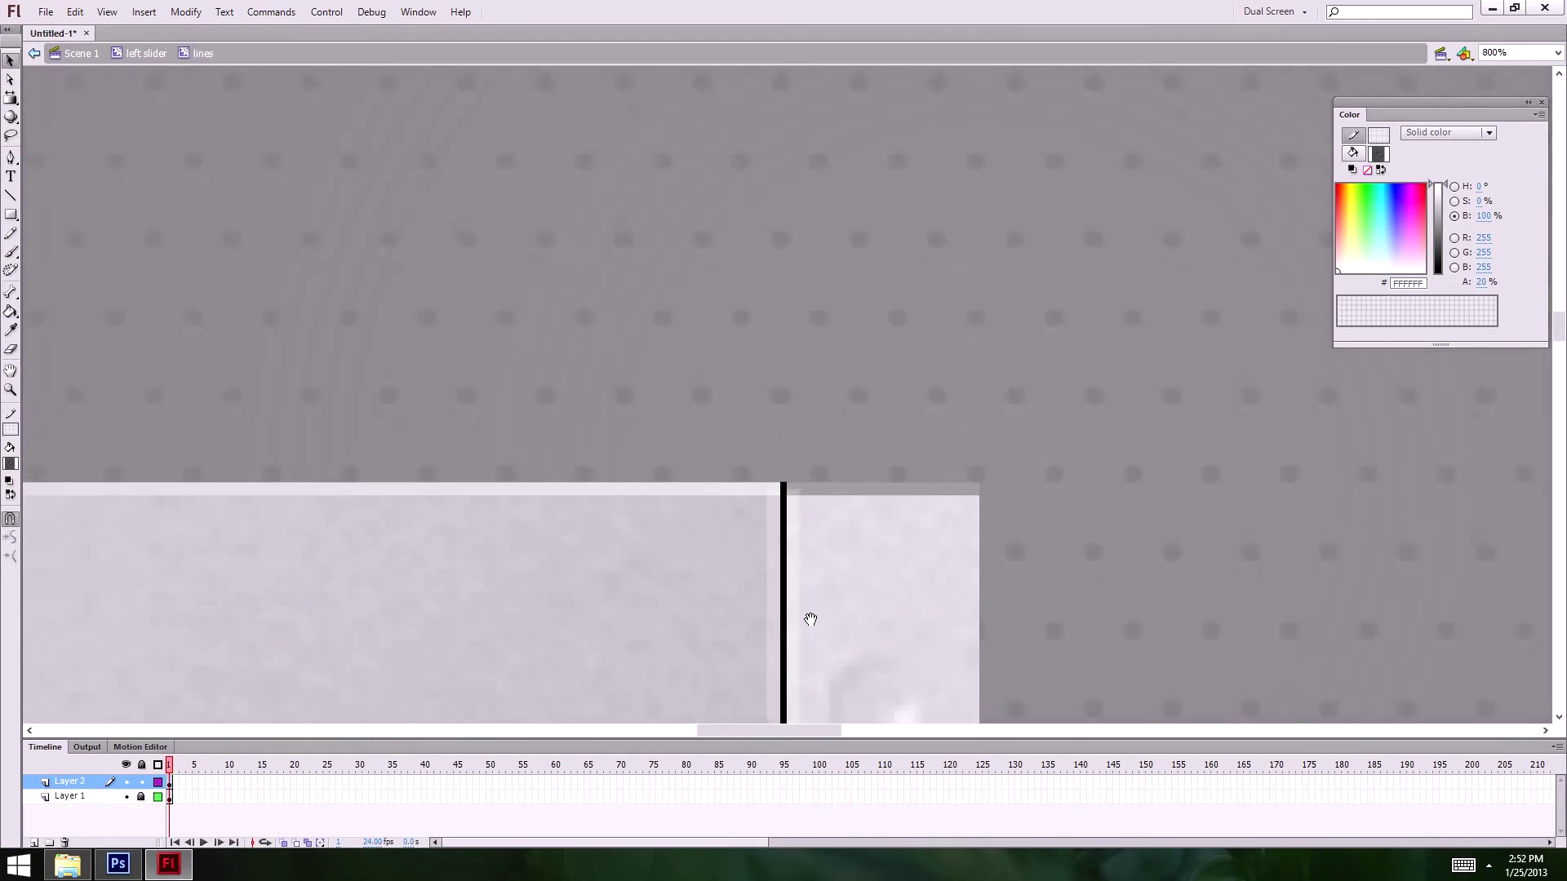
left_click_drag(808, 616, 822, 272)
left_click(783, 310)
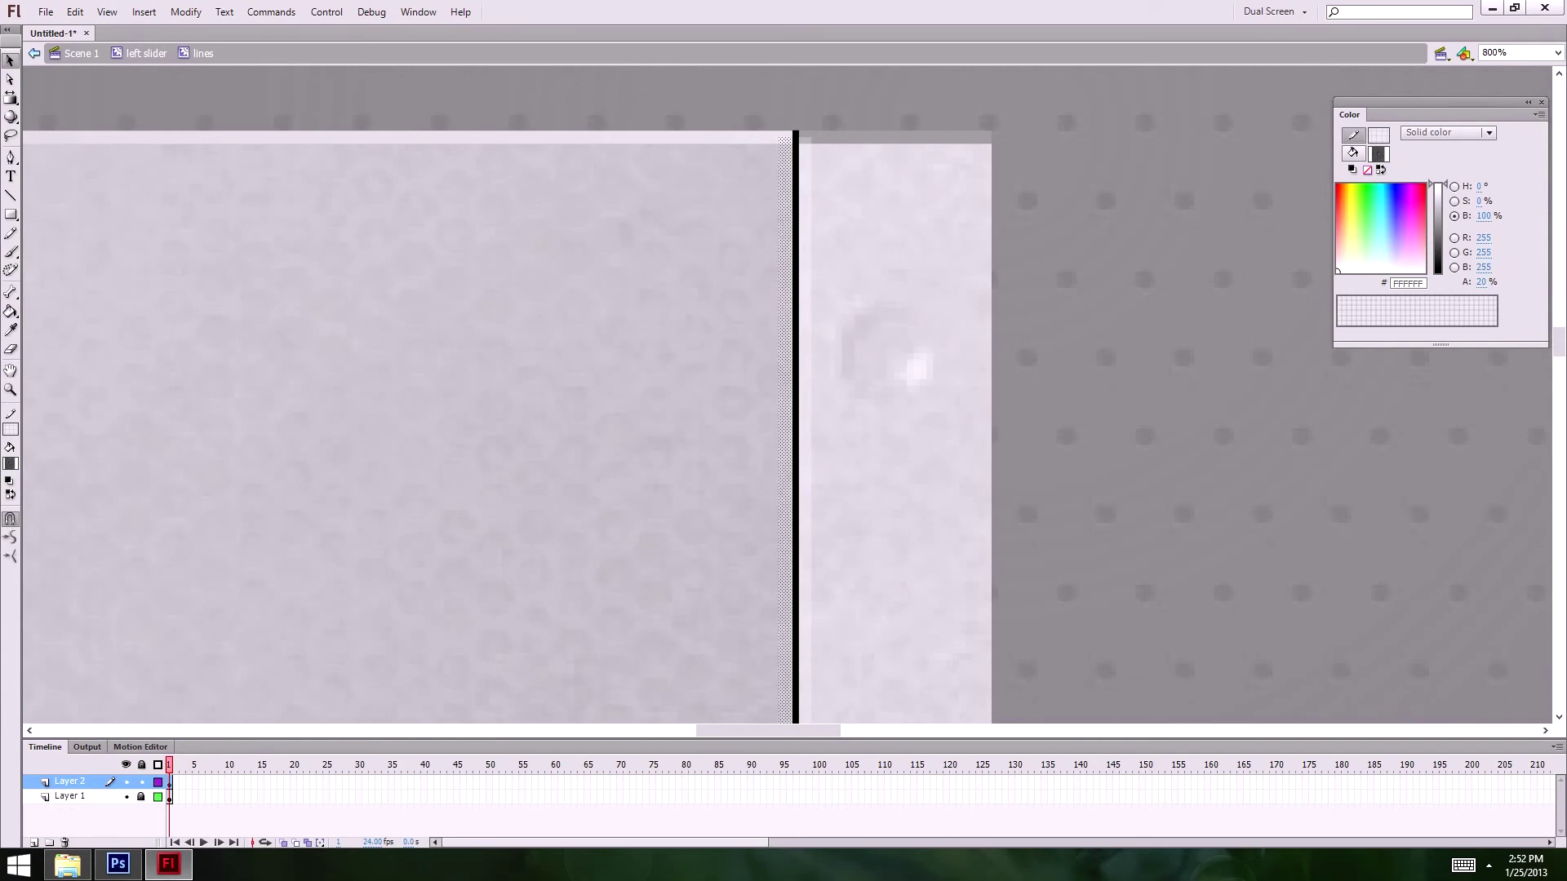
left_click(1480, 281)
left_click(1246, 511)
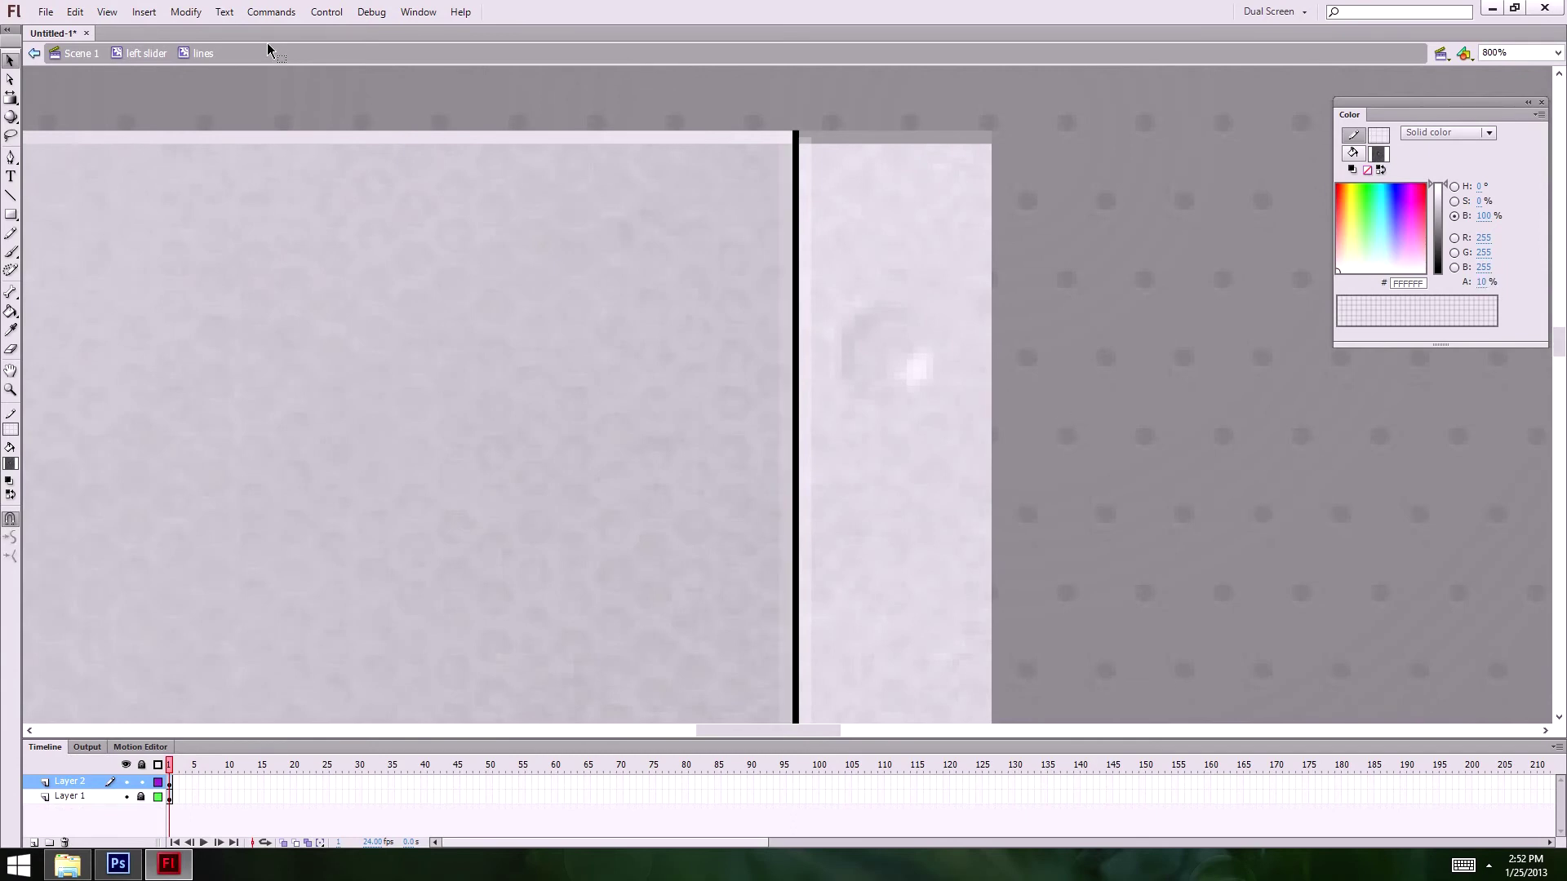
- Check the left slider clip, then reopen the lines symbol and set the alpha of the panel-side highlight line to 5%
left_click(147, 53)
key("ctrl+minus")
key("ctrl+minus")
key("ctrl+minus")
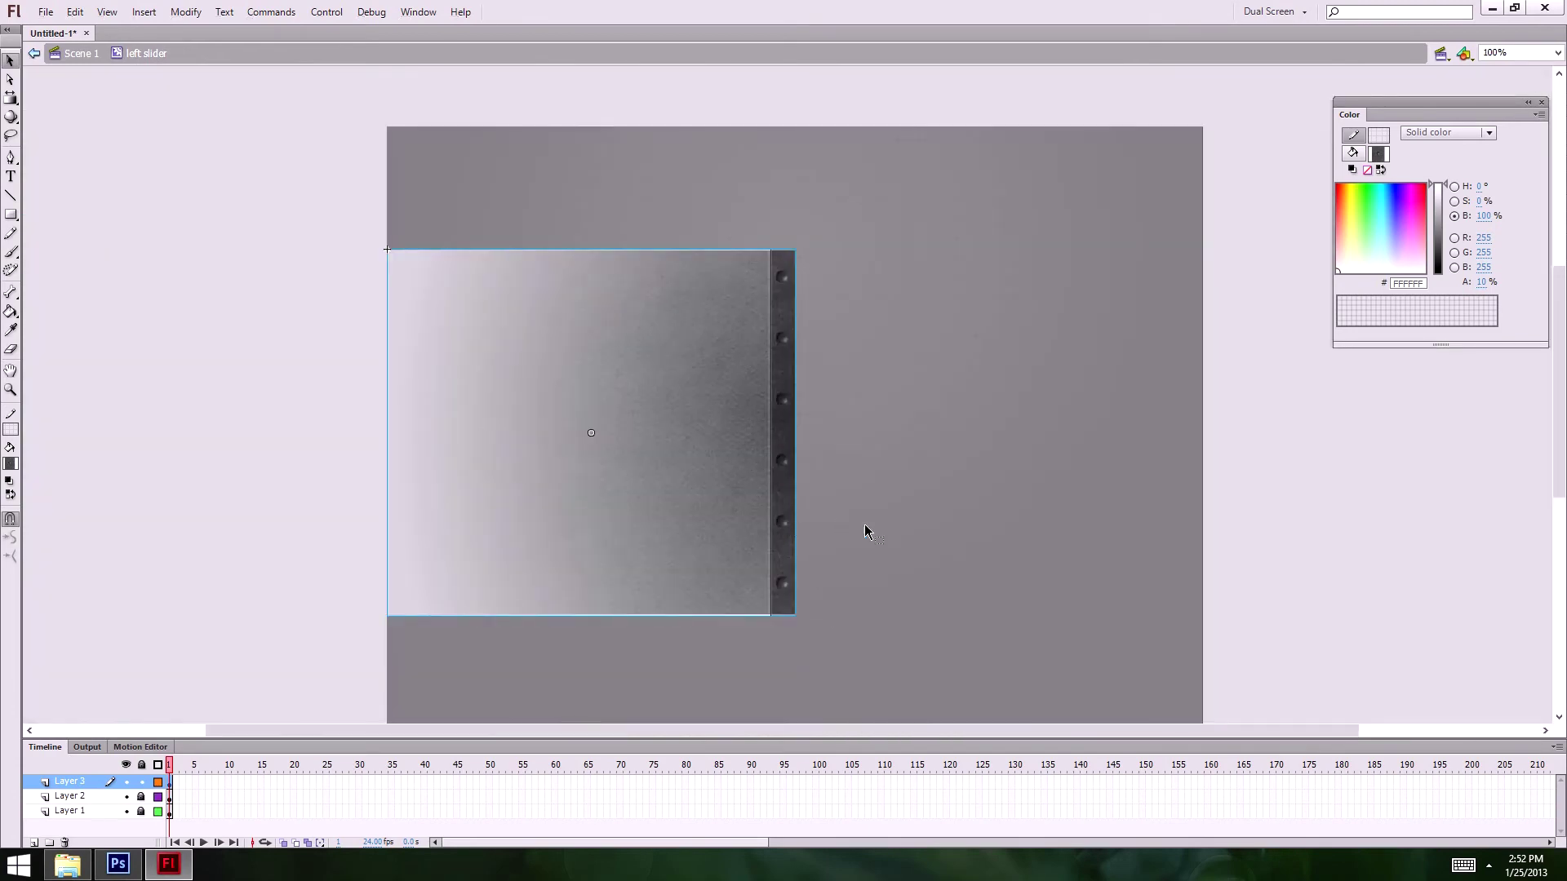
left_click(757, 395, "ctrl")
left_click(802, 375)
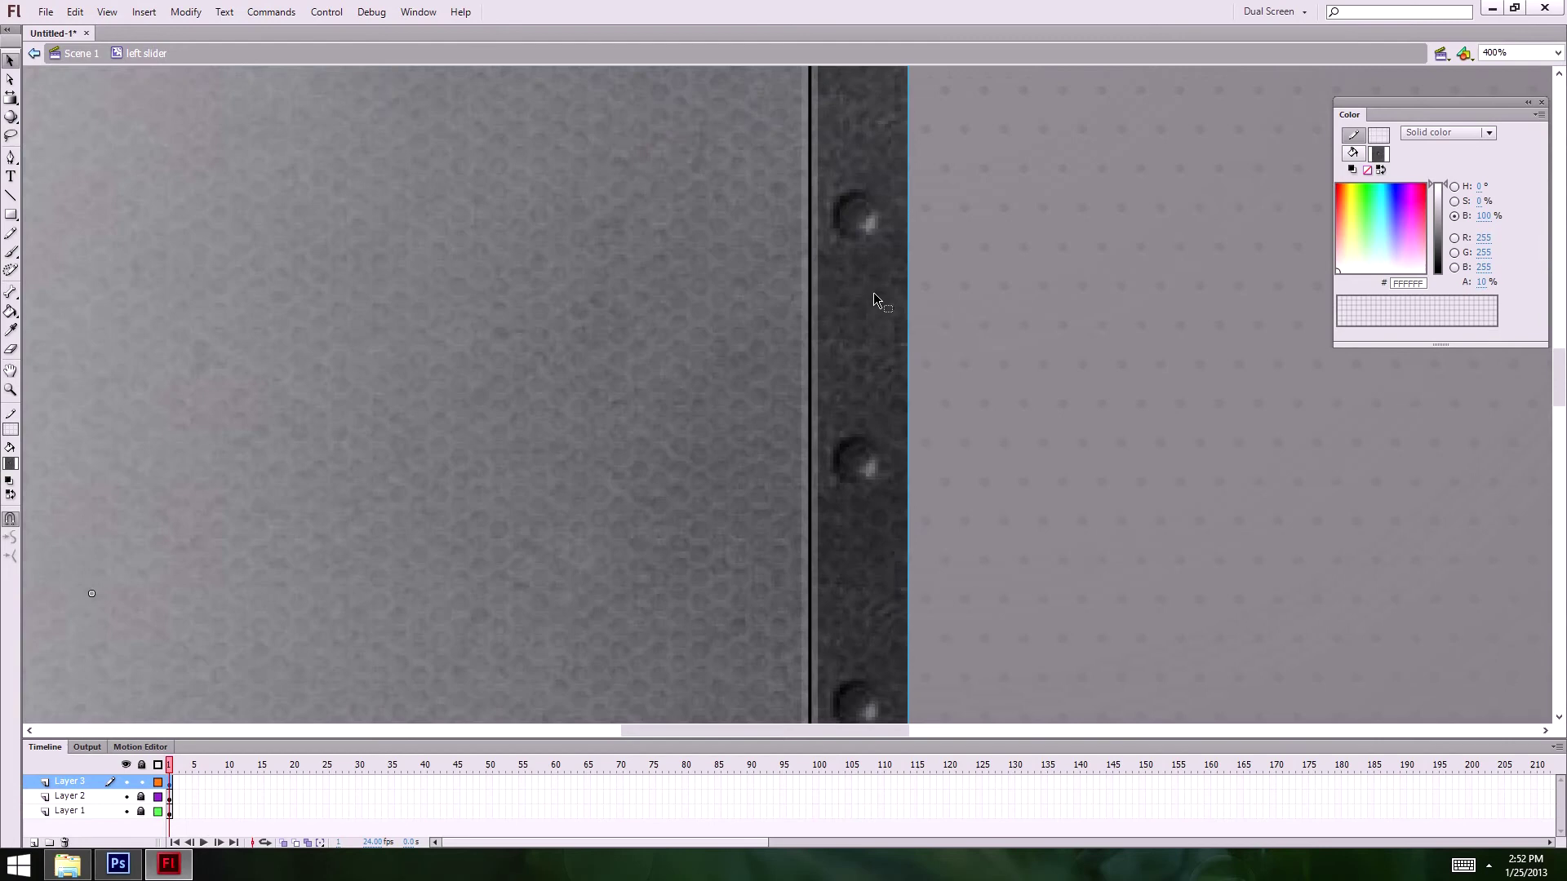
double_click(811, 301)
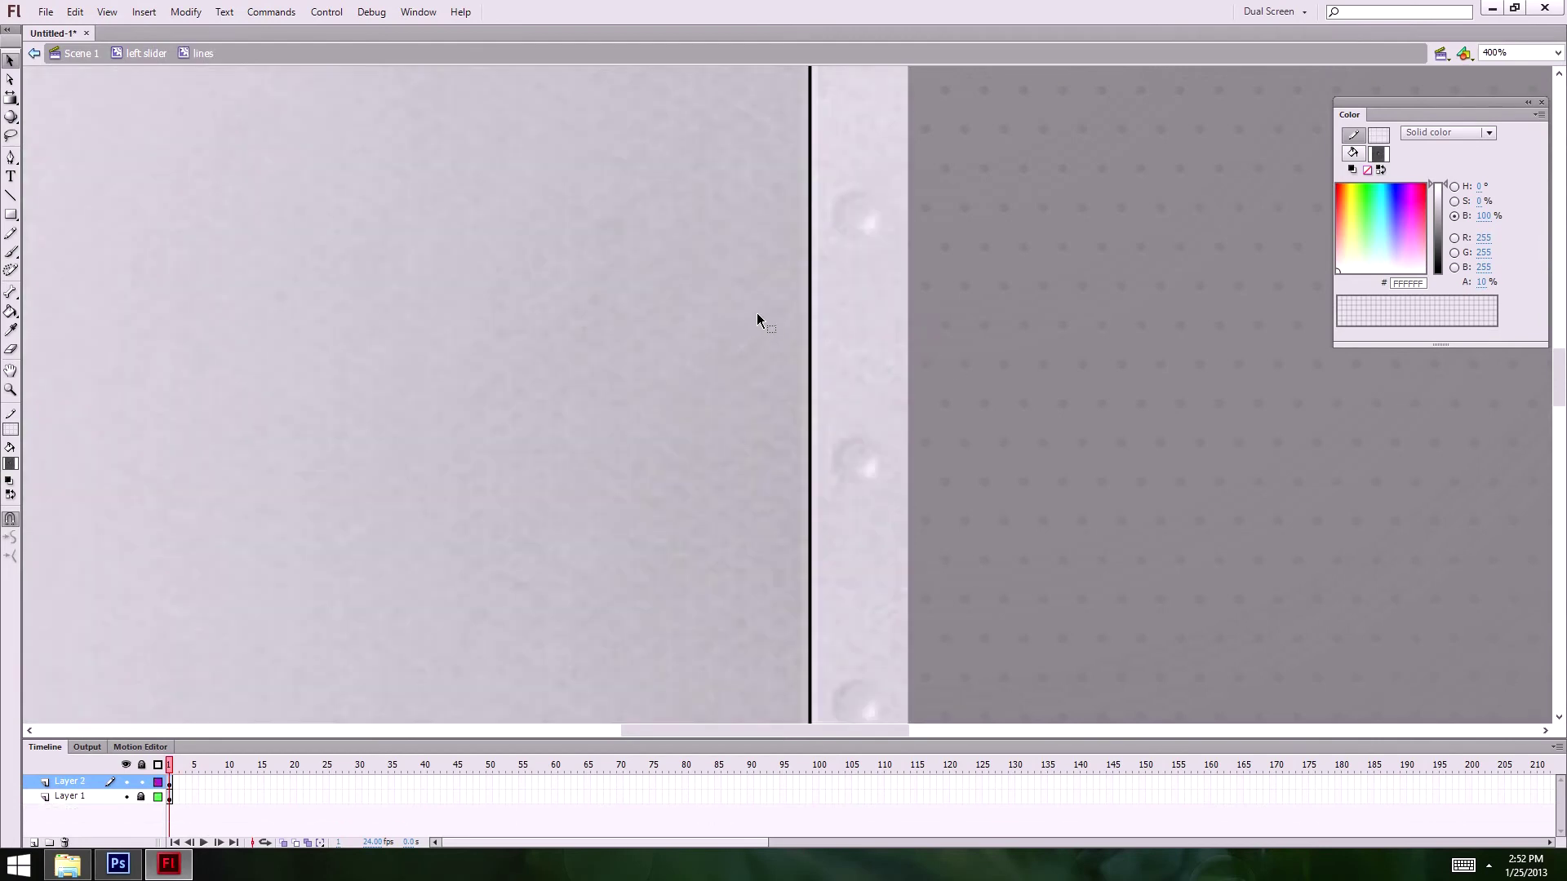
left_click(805, 328)
left_click(1483, 282)
type("5")
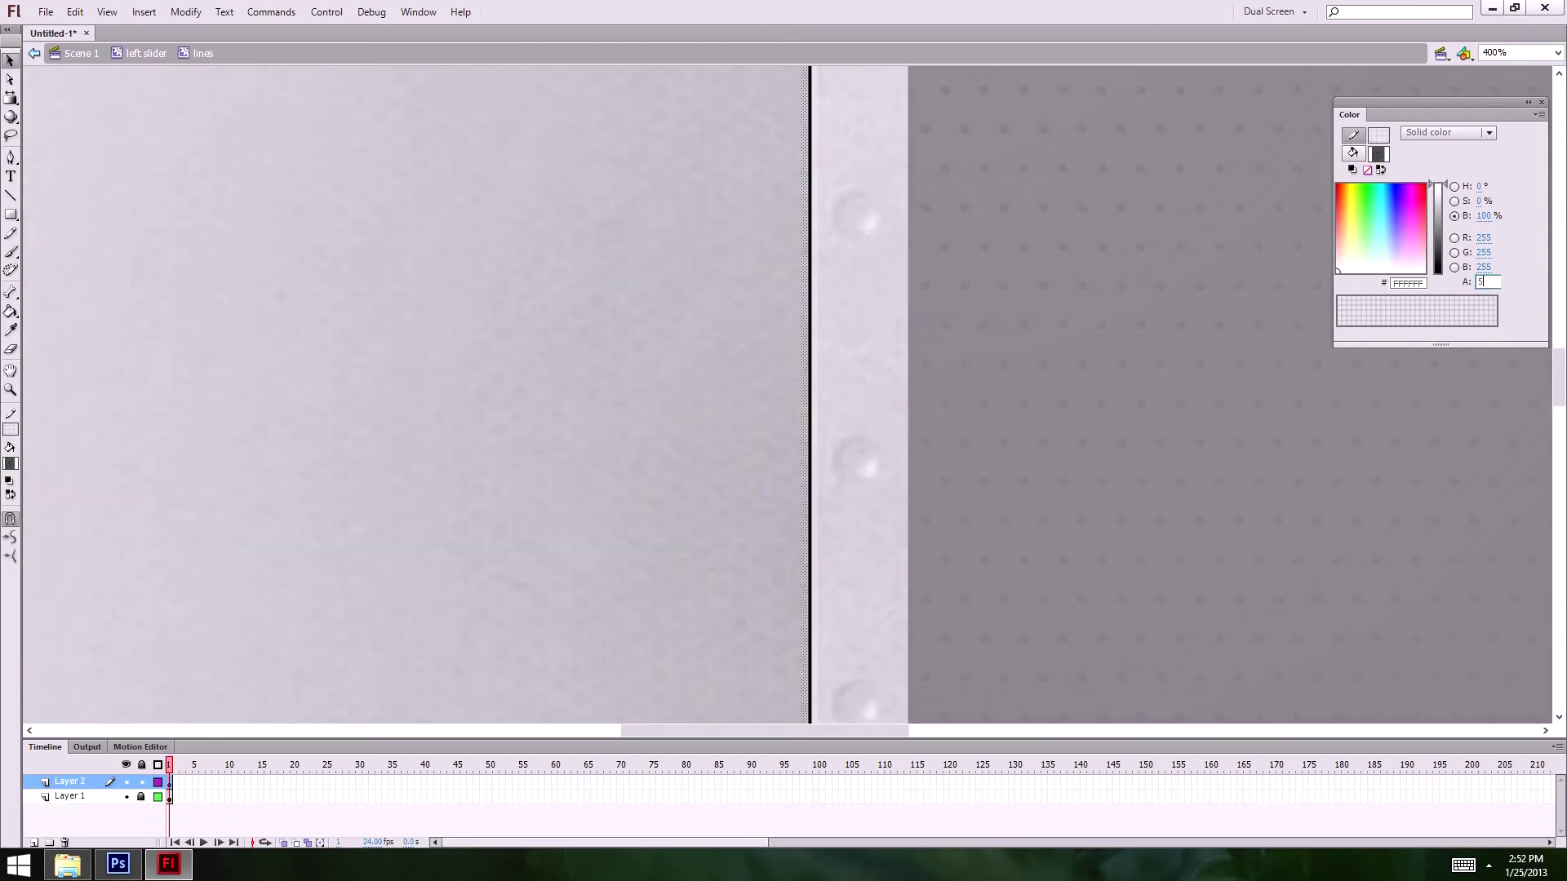
key("Return")
double_click(1083, 405)
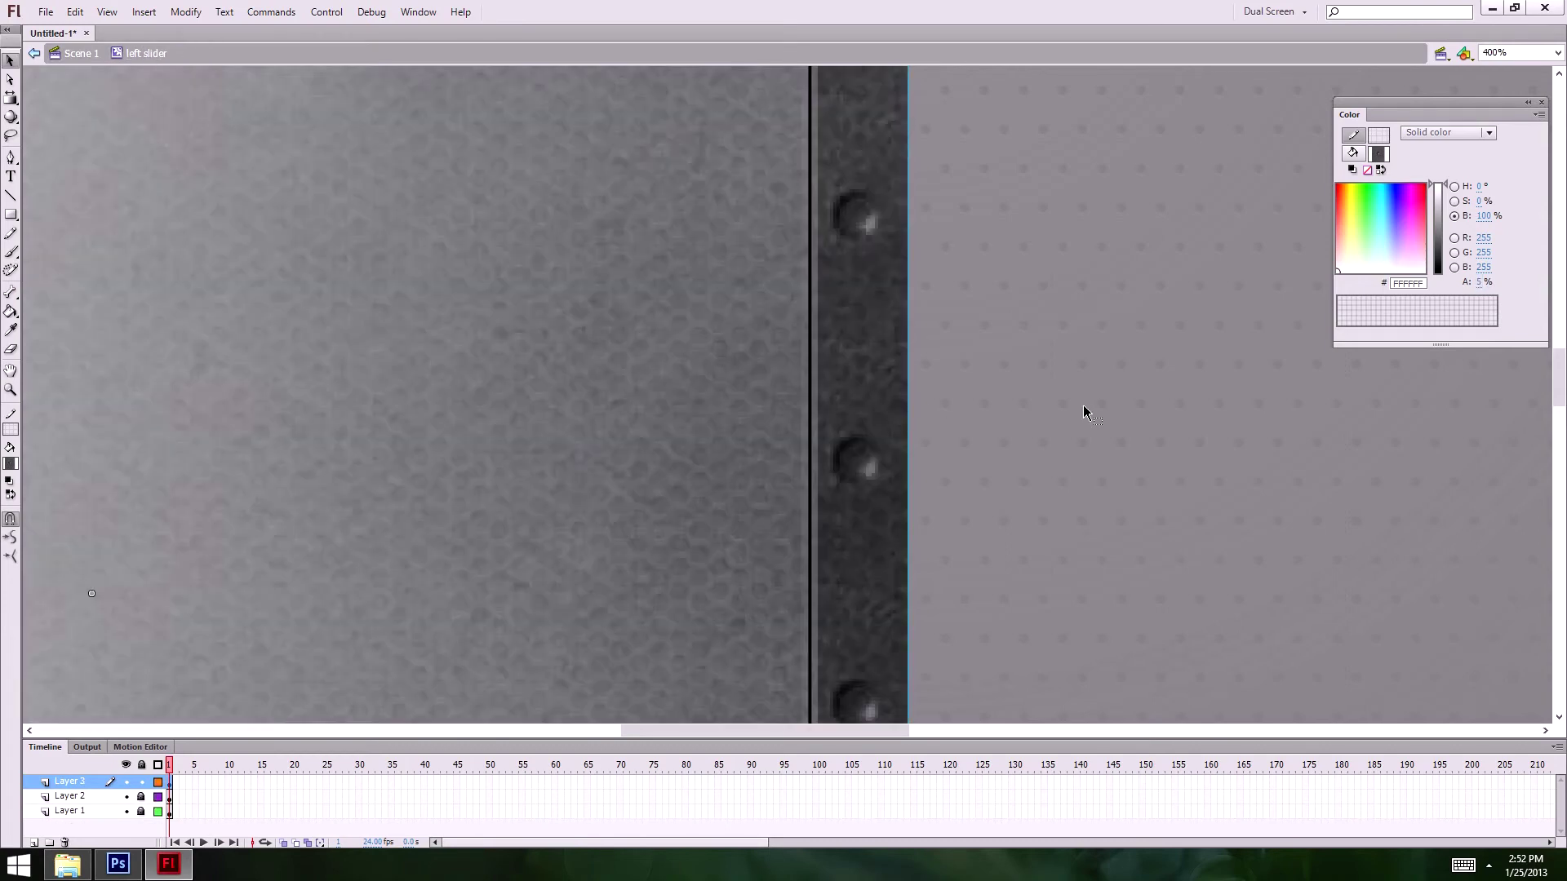
- Examine the divider and its highlight lines in the left slider clip at overview and close-up zoom levels
left_click(1084, 405)
left_click(805, 383, "ctrl+shift")
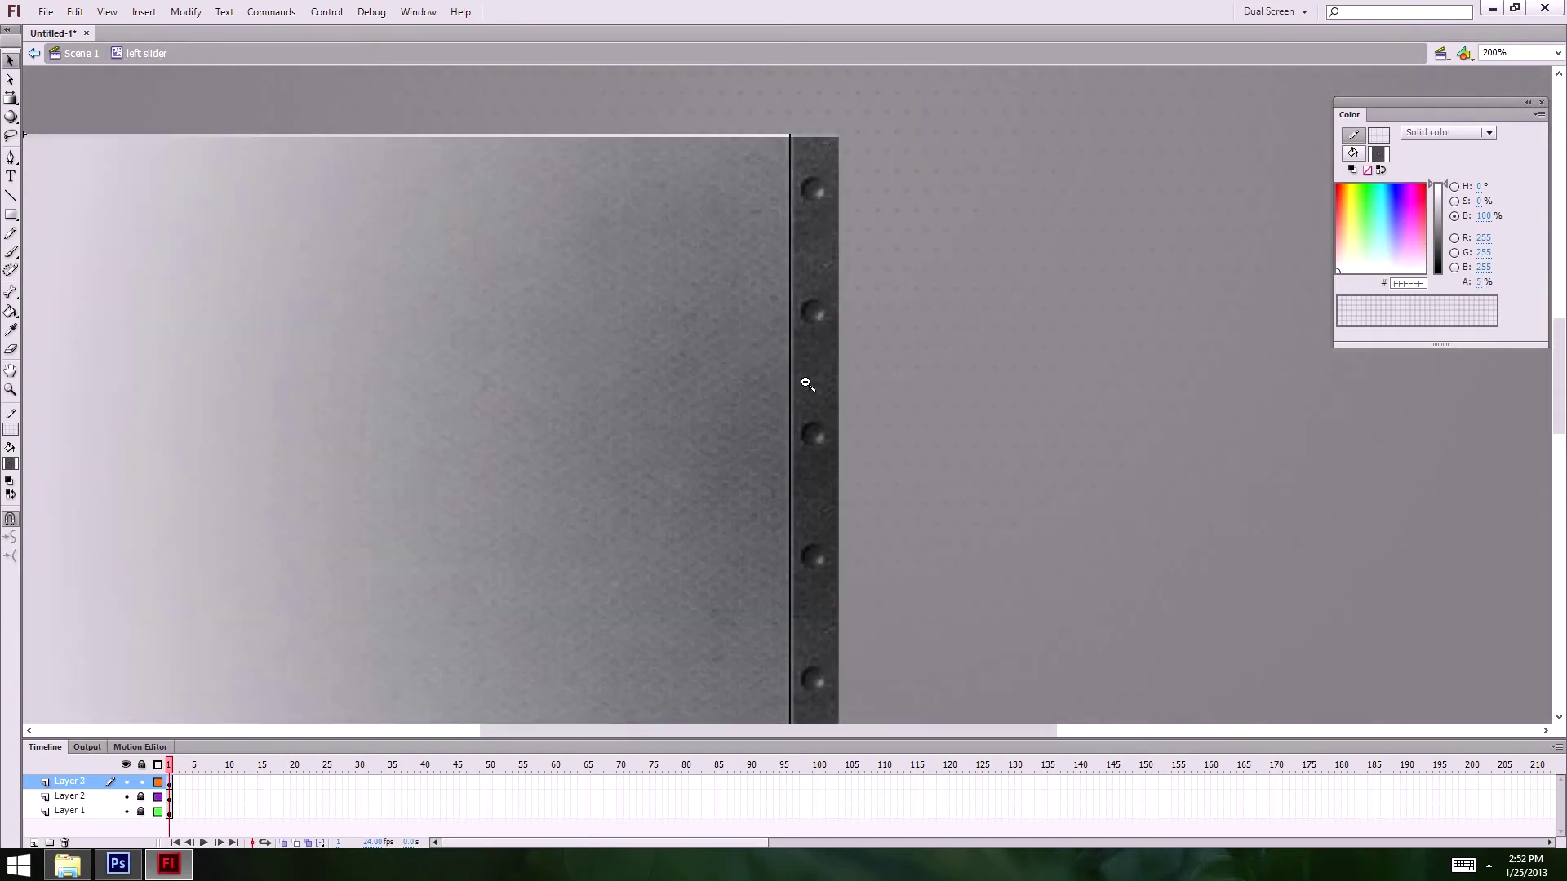
left_click(798, 465, "alt")
left_click(783, 476)
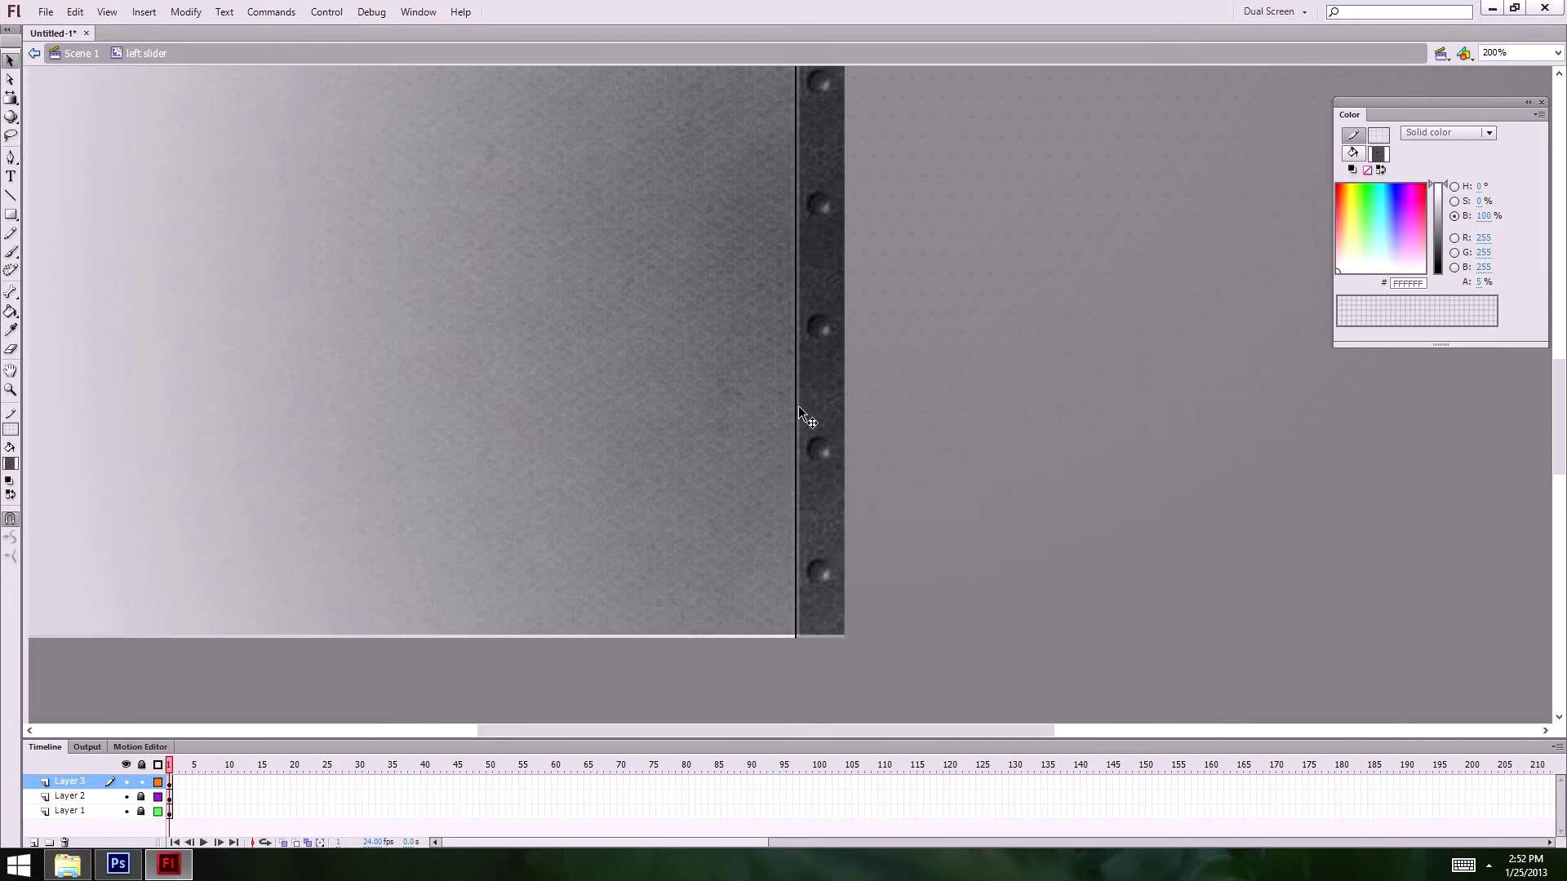
key("ctrl+1")
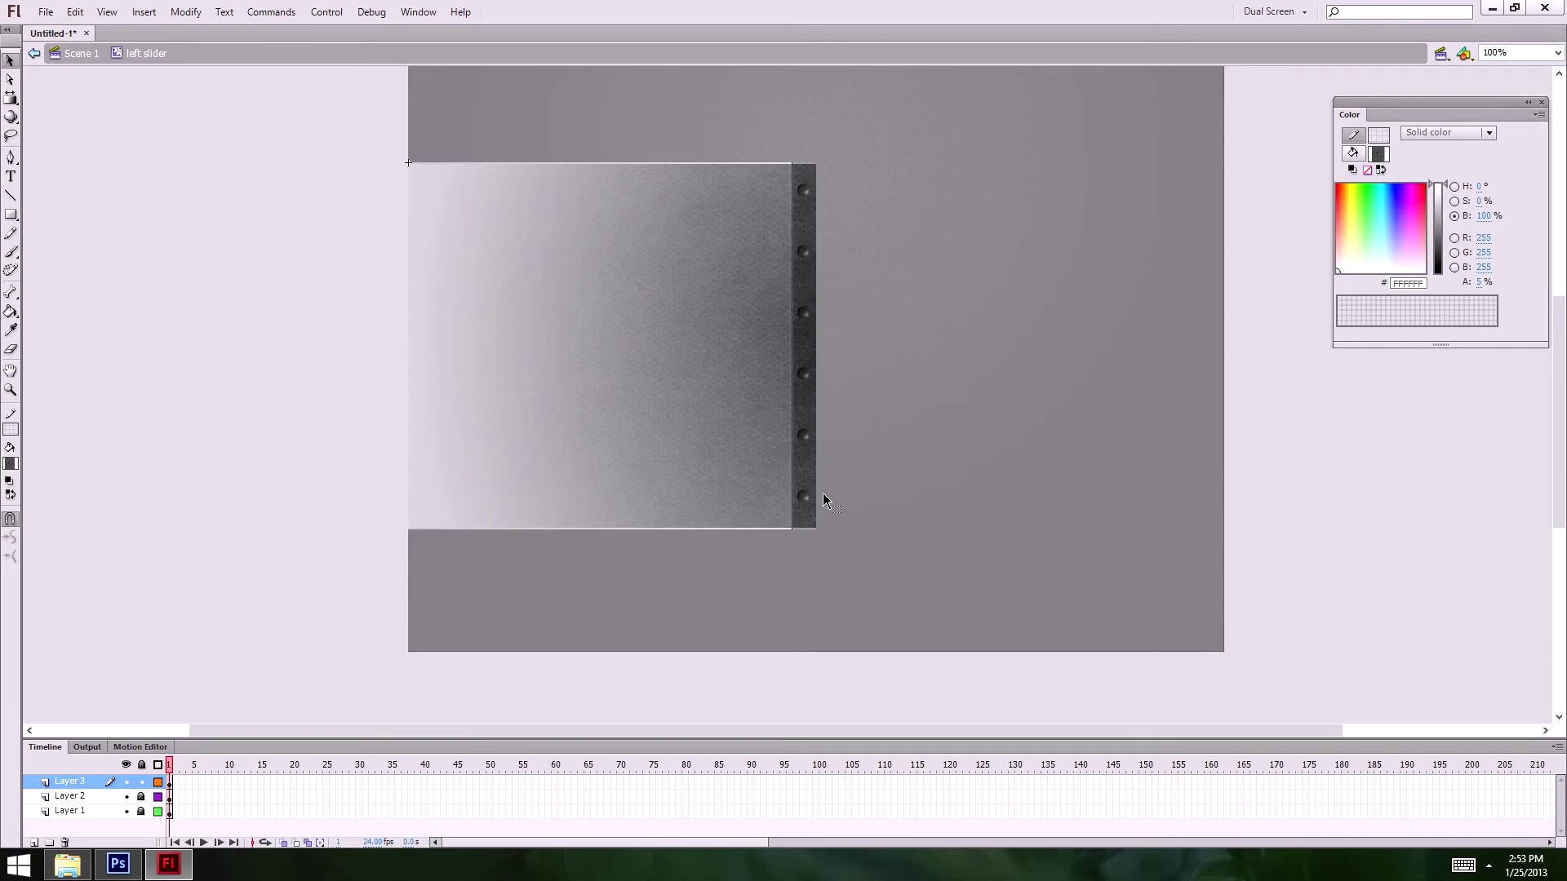
key("z")
left_click(810, 302)
left_click(813, 261)
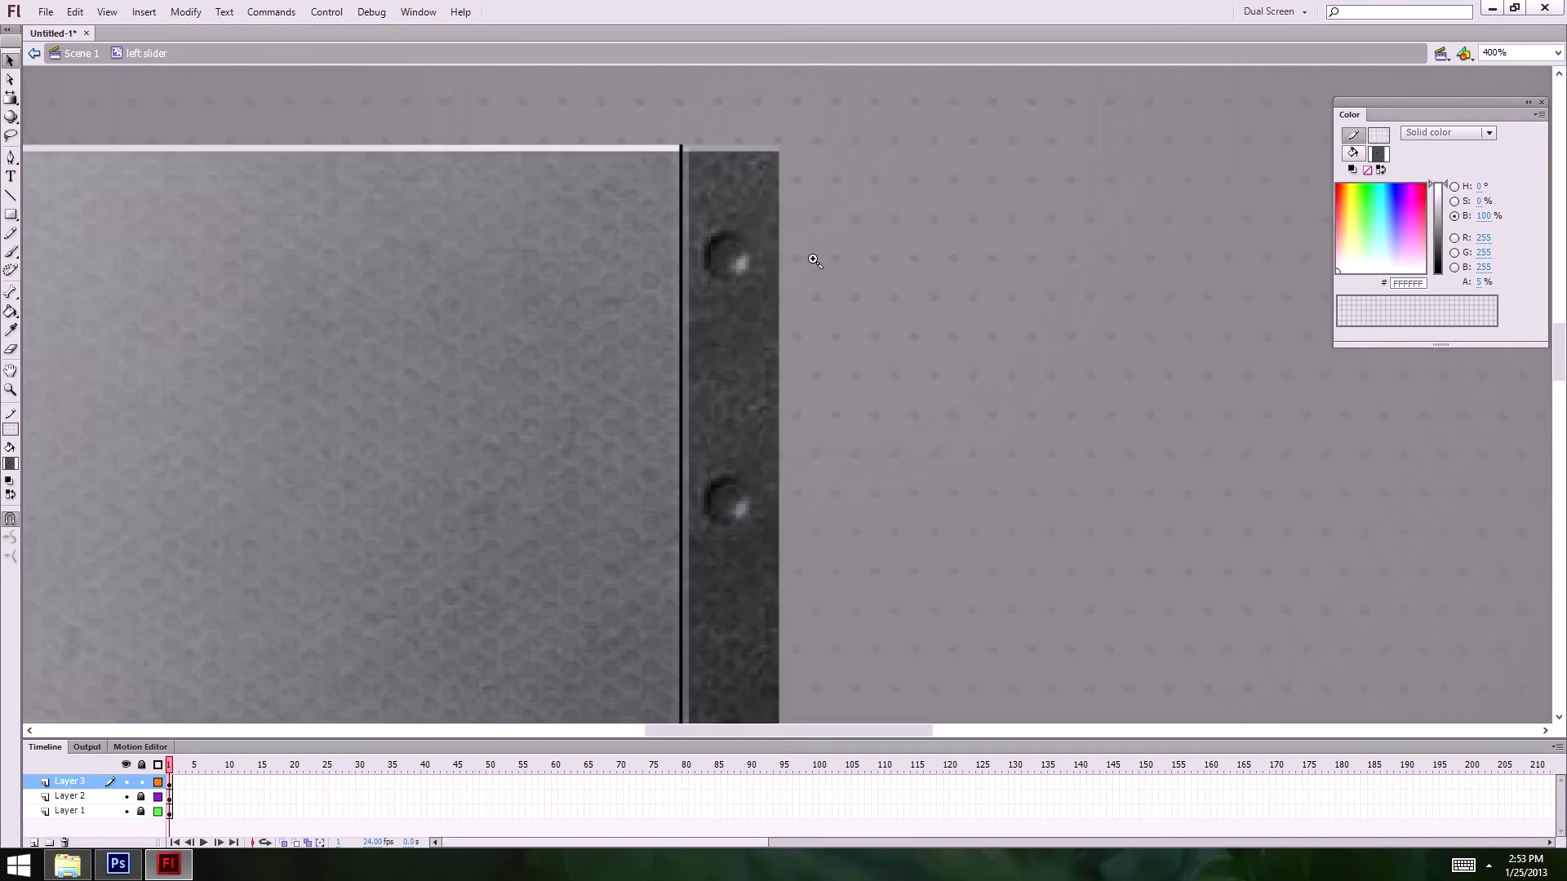
- Duplicate the highlight line on the rivet bar side of the divider inside the lines symbol and move the copy to the bar's outer edge
key("v")
double_click(679, 154)
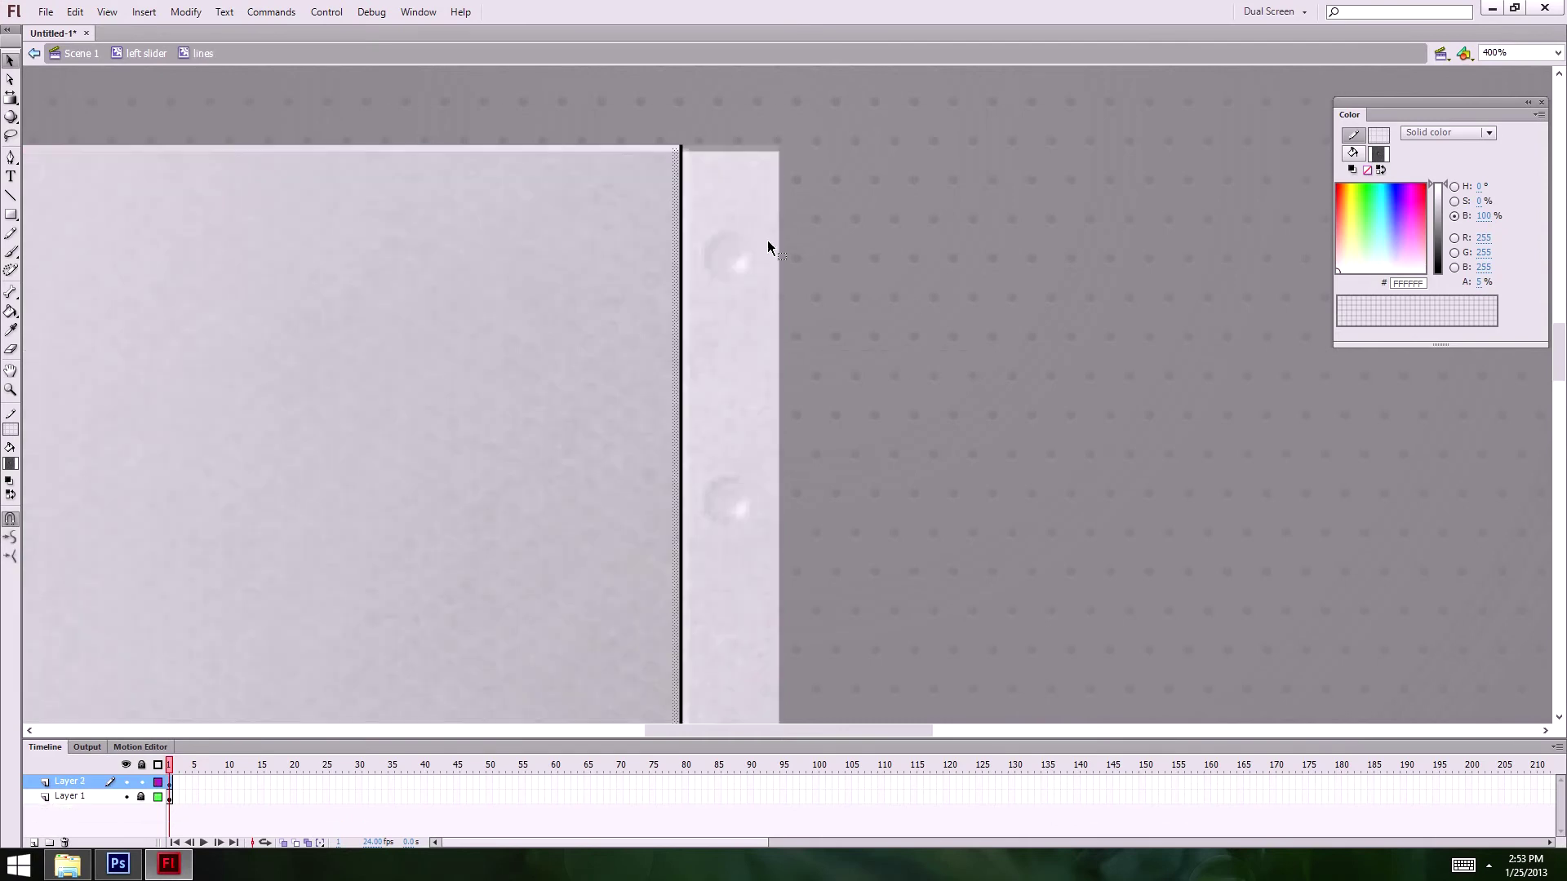
left_click(866, 452)
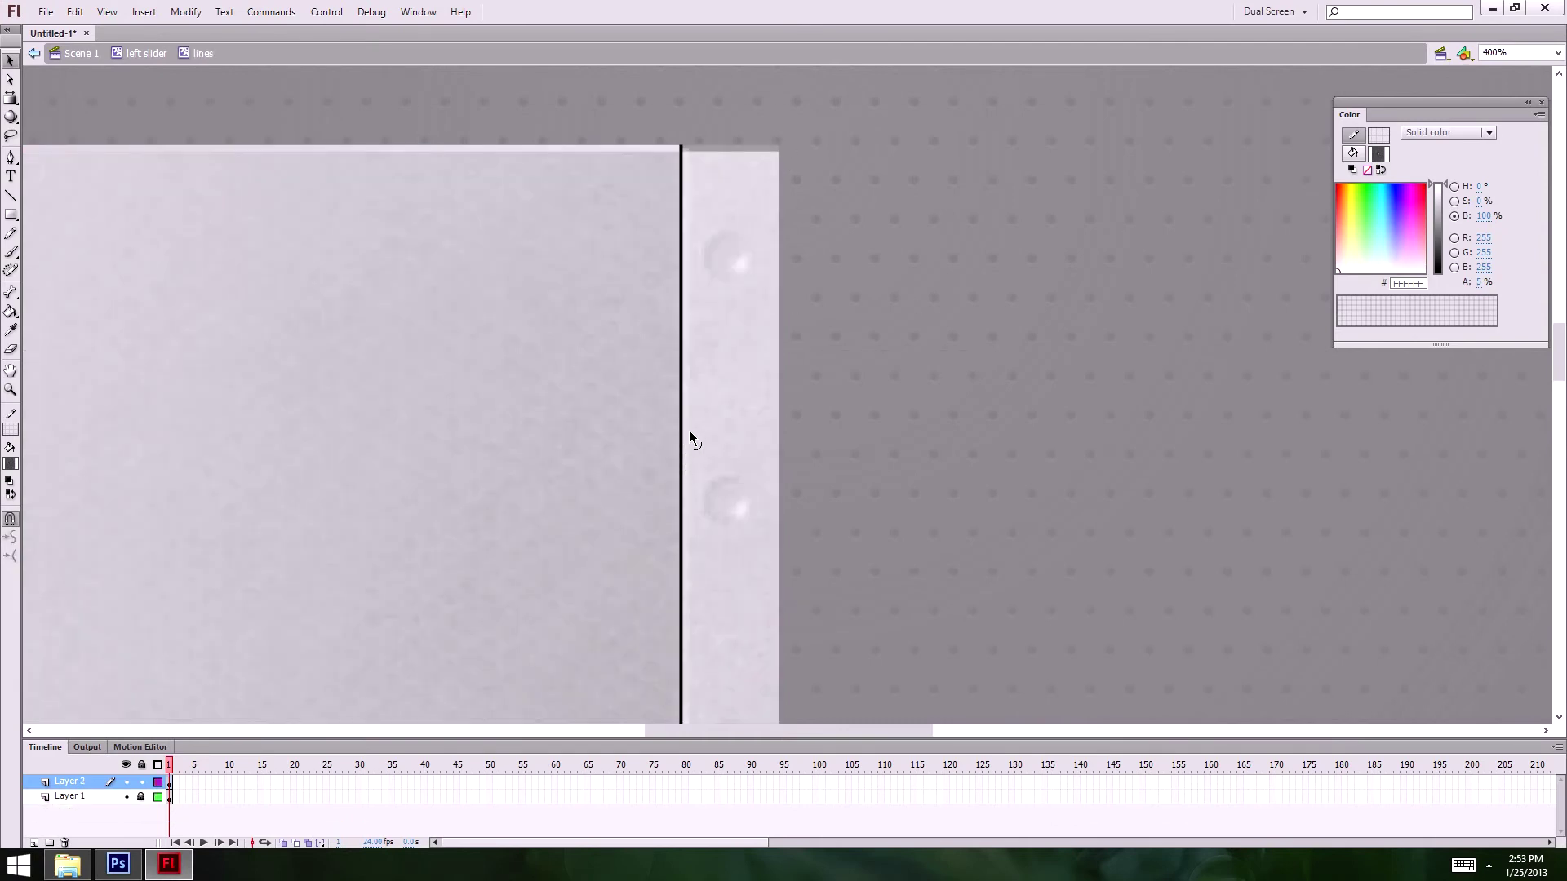
left_click(690, 433)
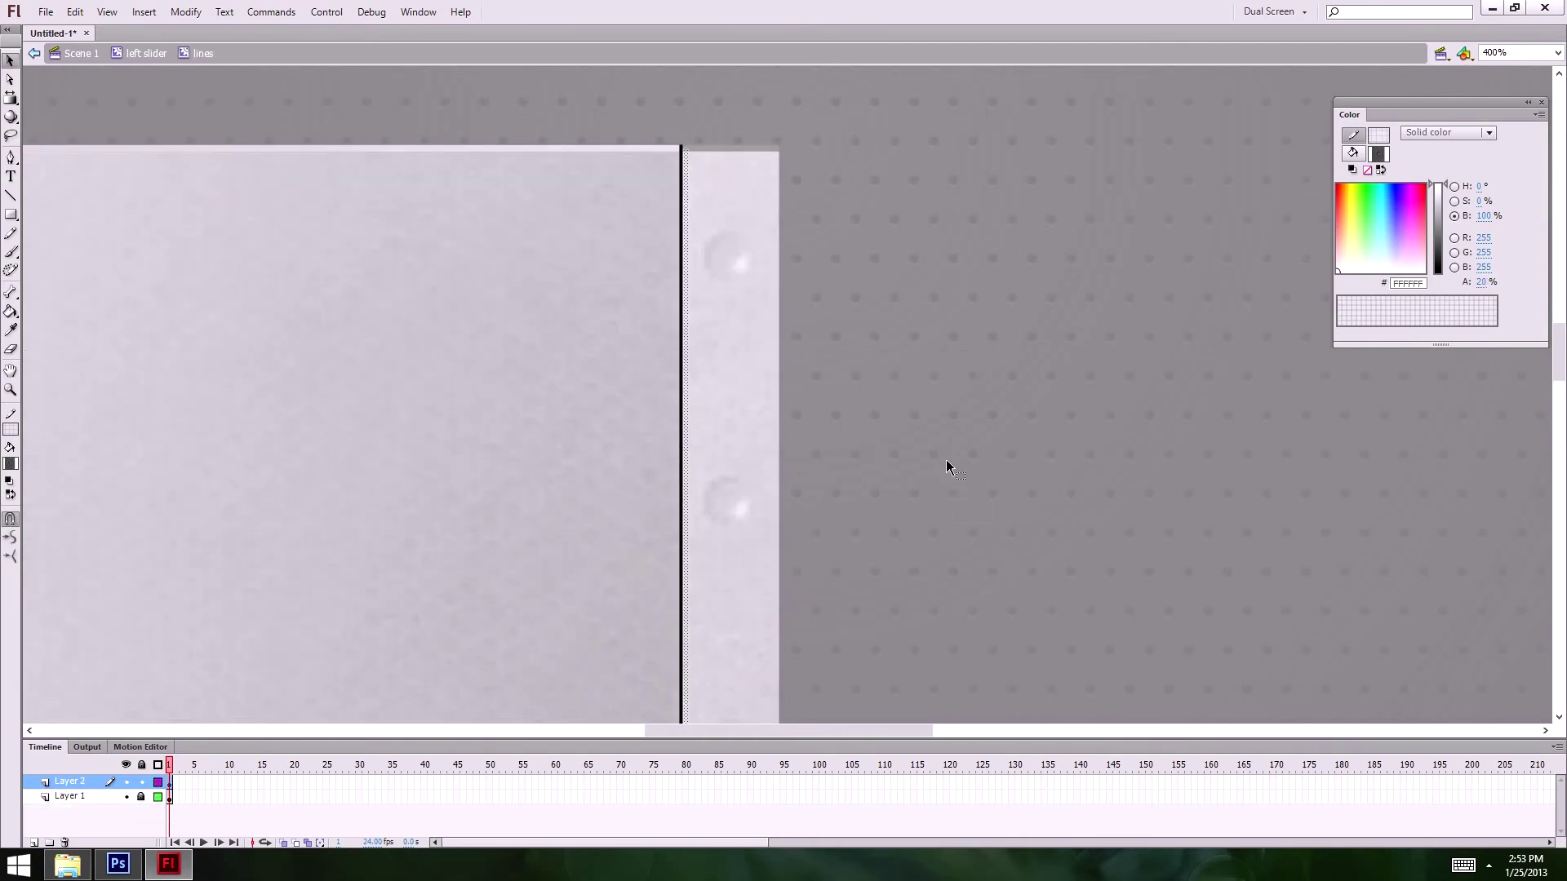
left_click(803, 461)
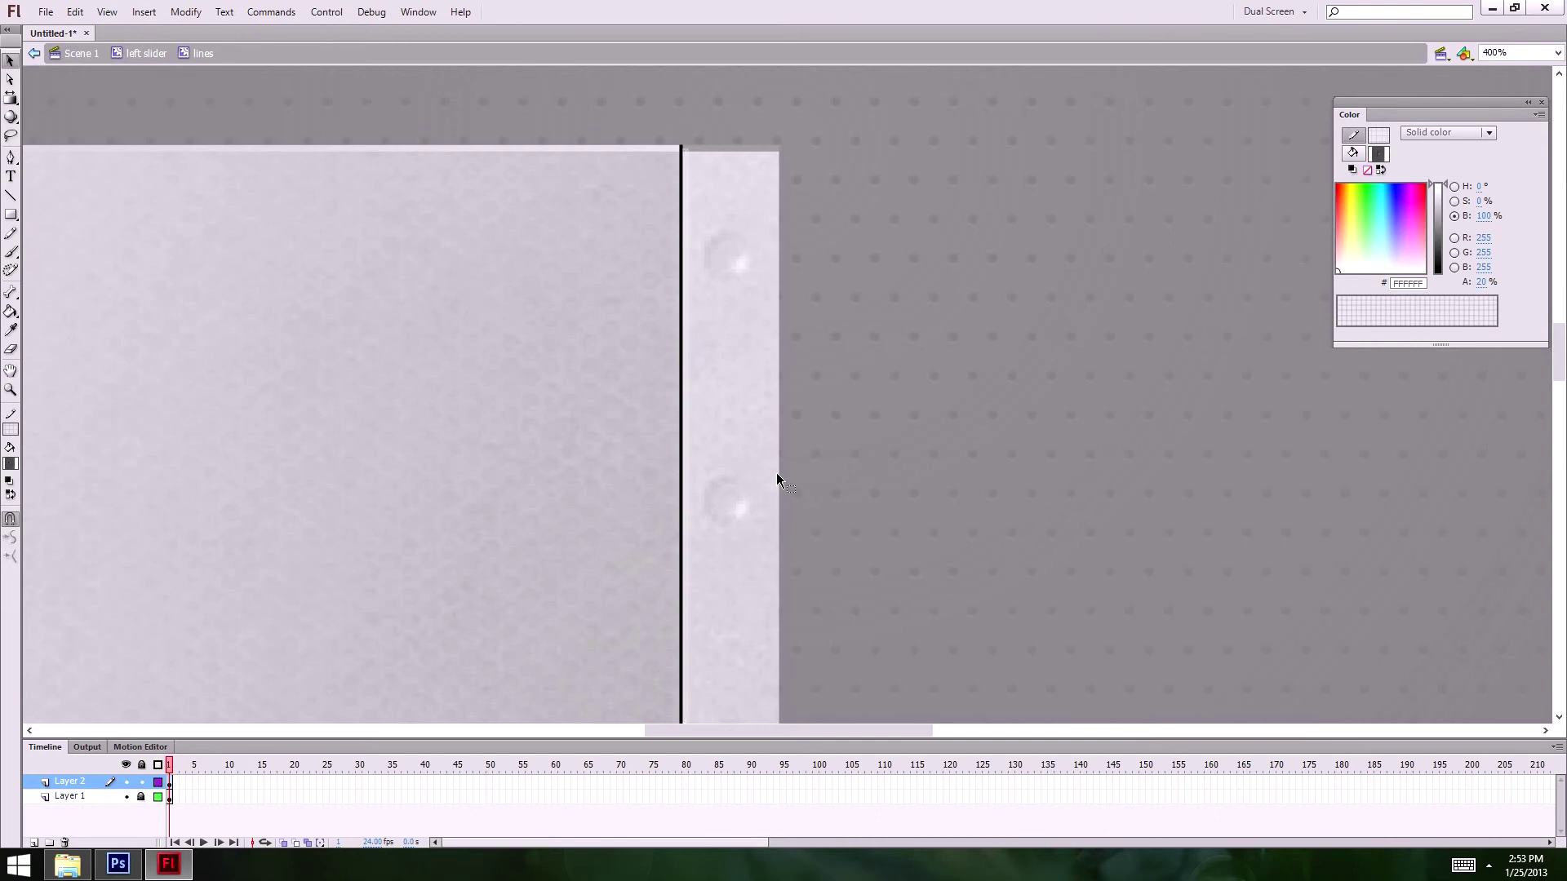
key("ctrl+a")
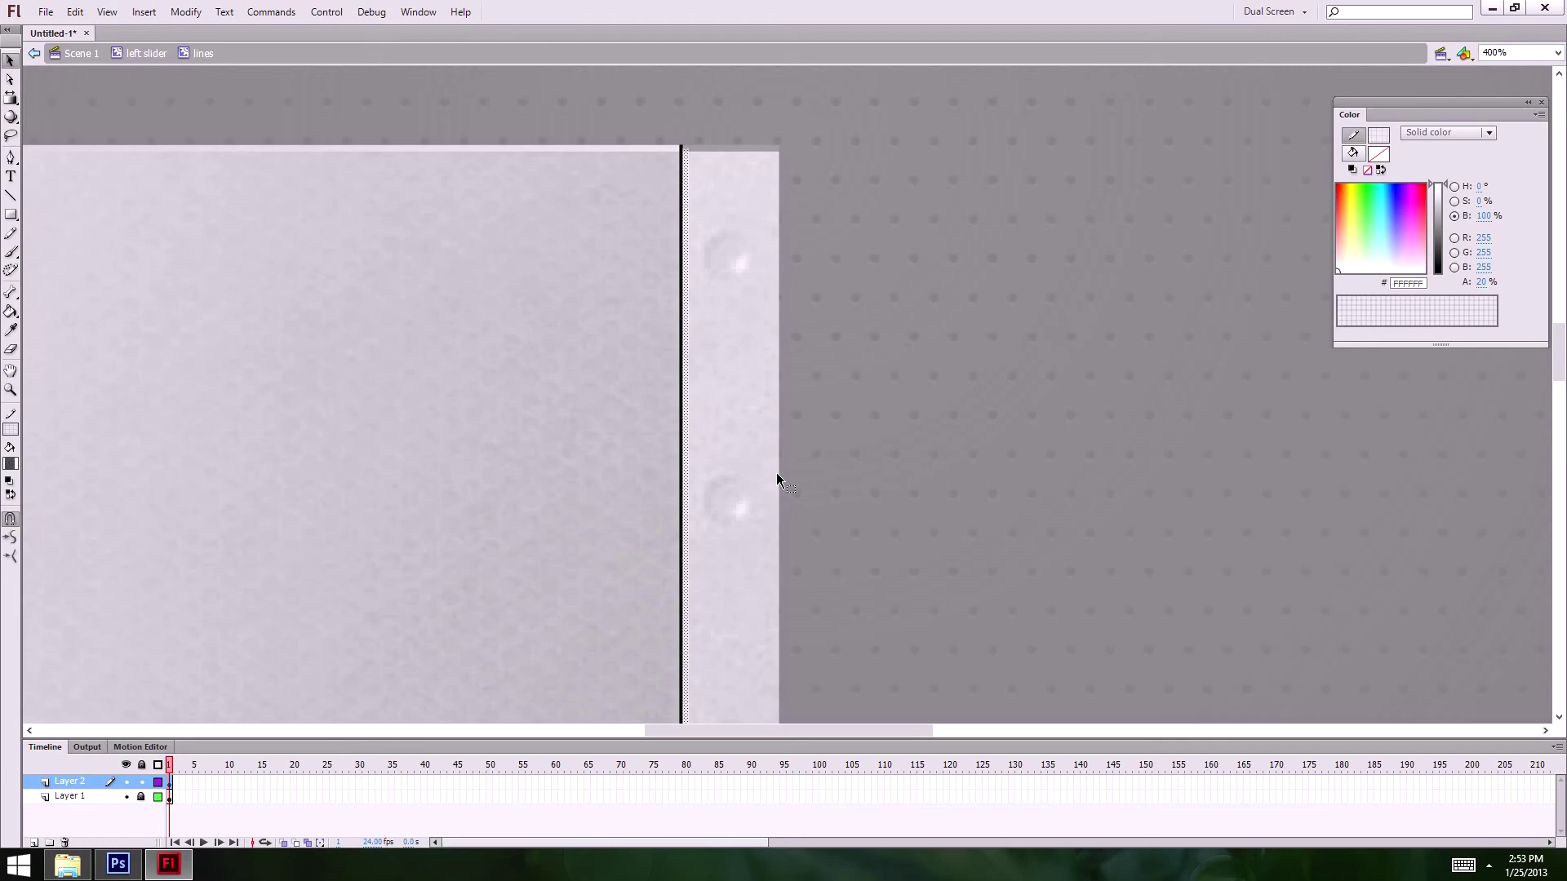
key("Right")
key("Right")
key("Right")
key("Right")
key("Right")
key("Right")
key("Right")
key("Right")
key("Right")
key("Right")
key("Right")
key("Right")
key("Right")
key("Right")
key("Right")
key("Right")
key("Right")
key("Right")
key("Right")
key("Right")
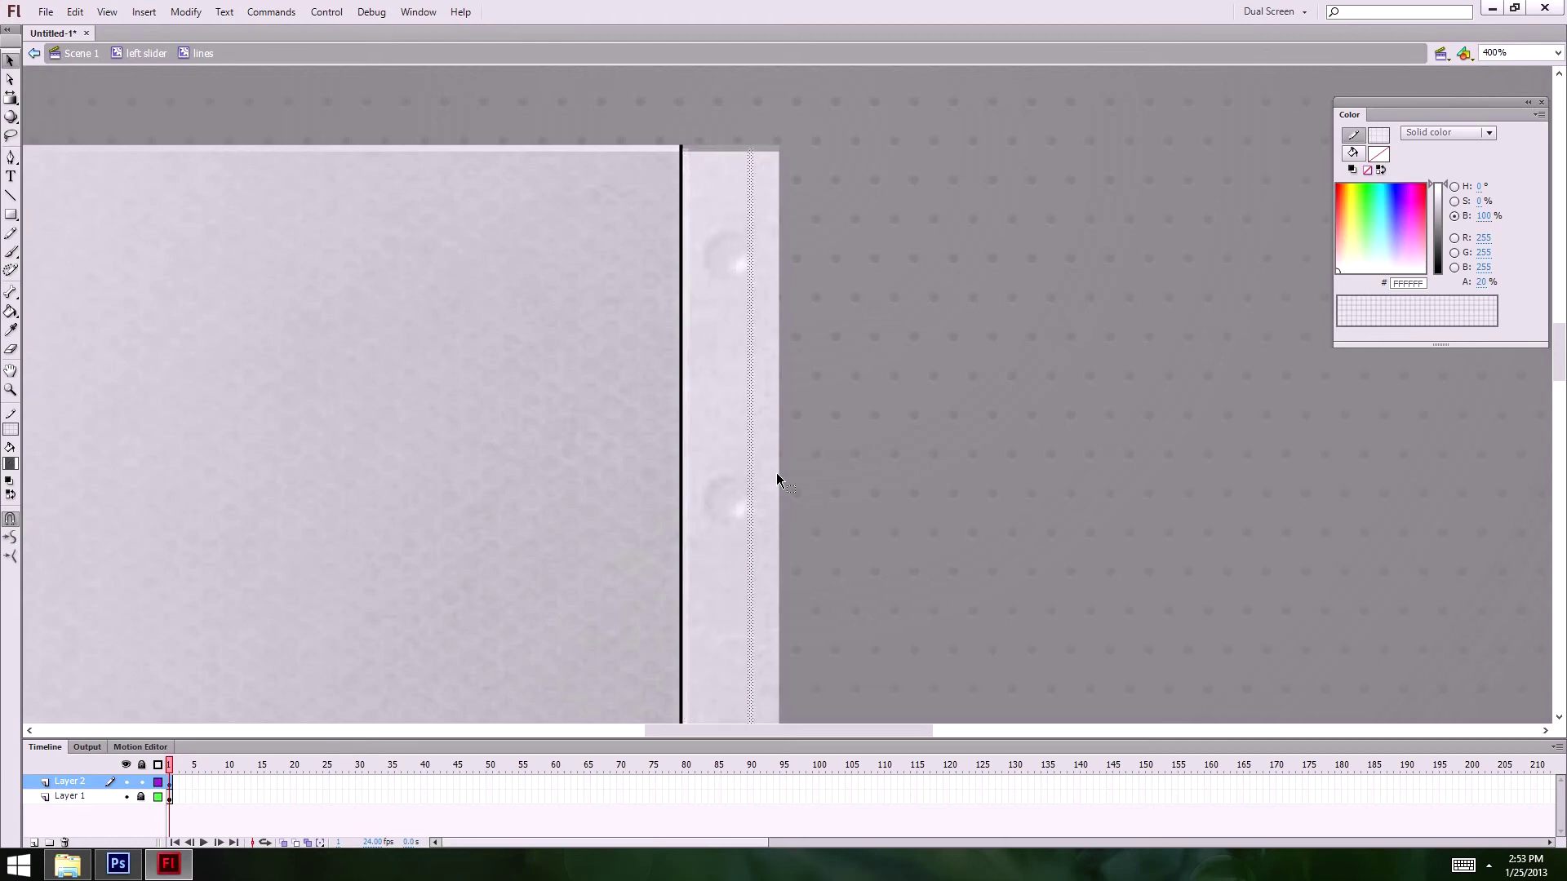
key("Right")
key("Right")
key("Right")
key("Right")
key("Right")
key("Right")
key("Right")
key("Right")
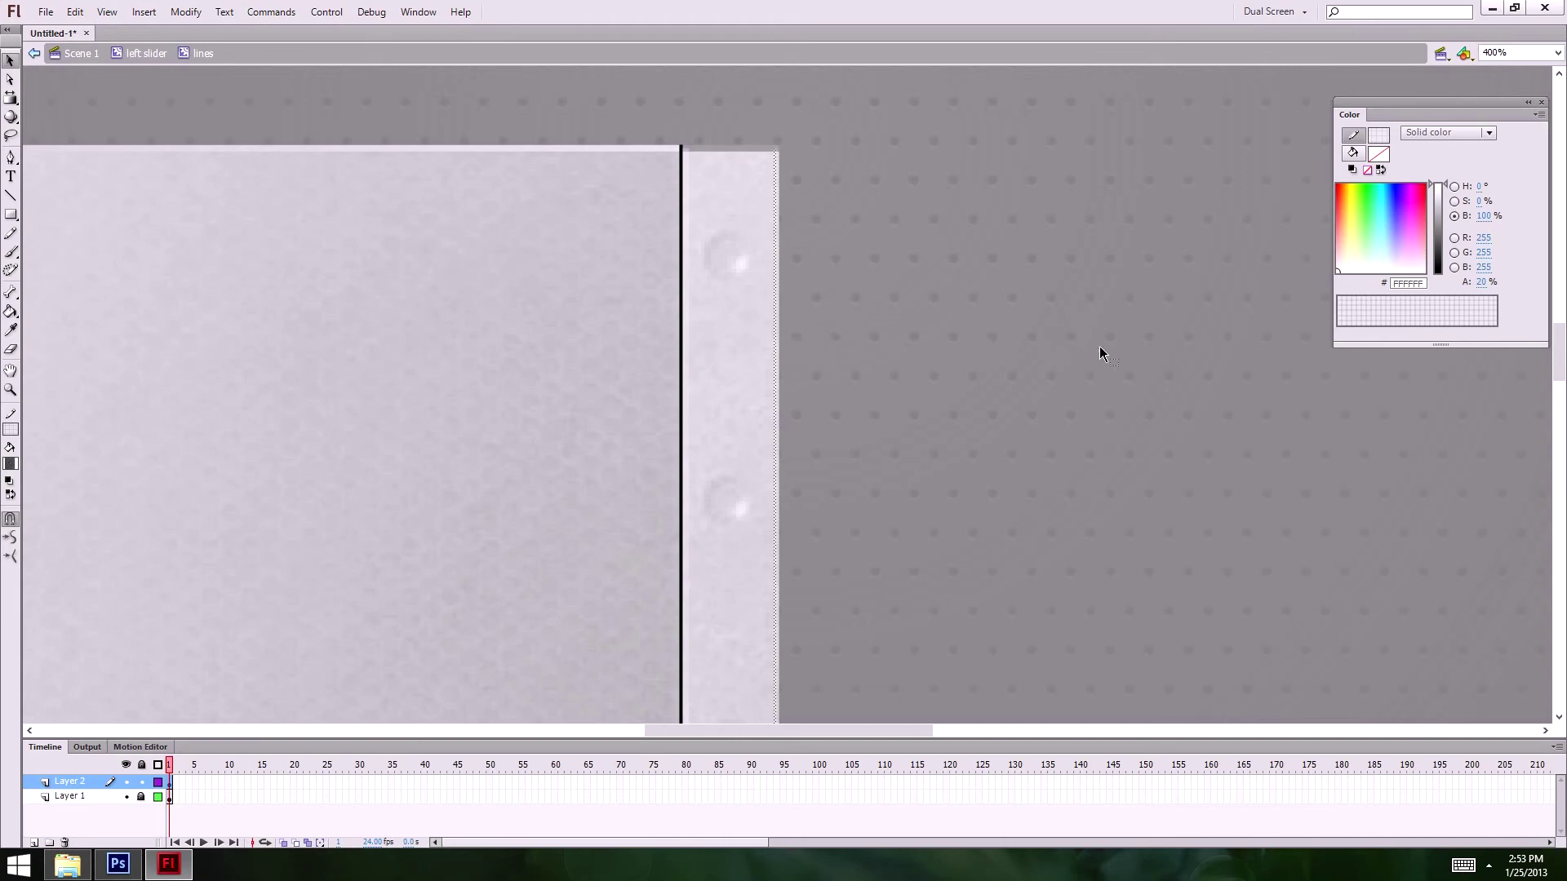
- Set the alpha of the highlight line on the rivet bar's outer edge to 30%
left_click(782, 277)
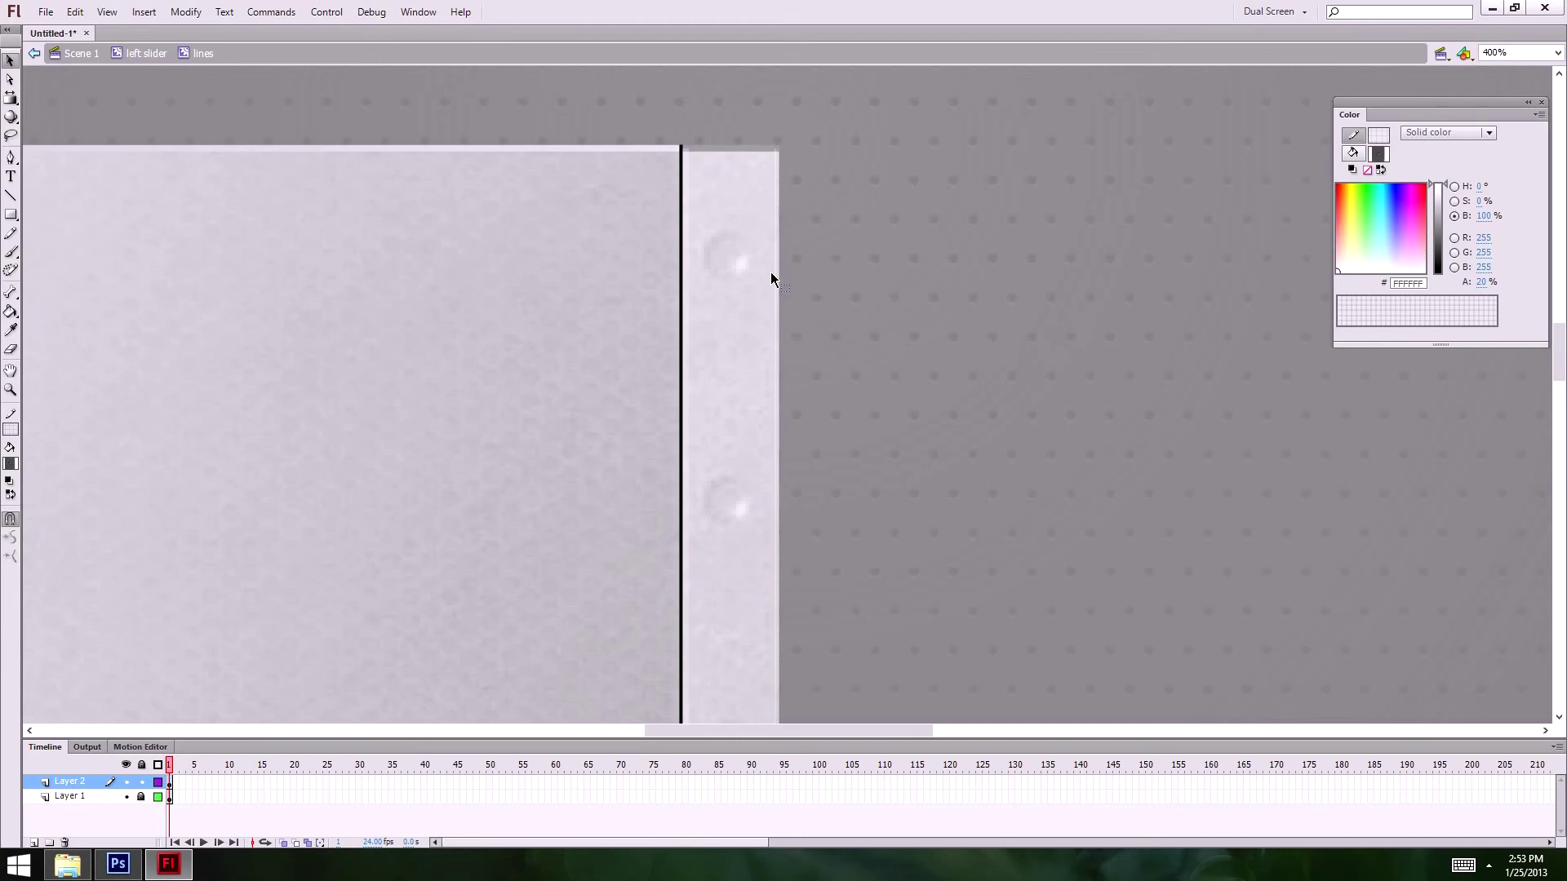
left_click(776, 275)
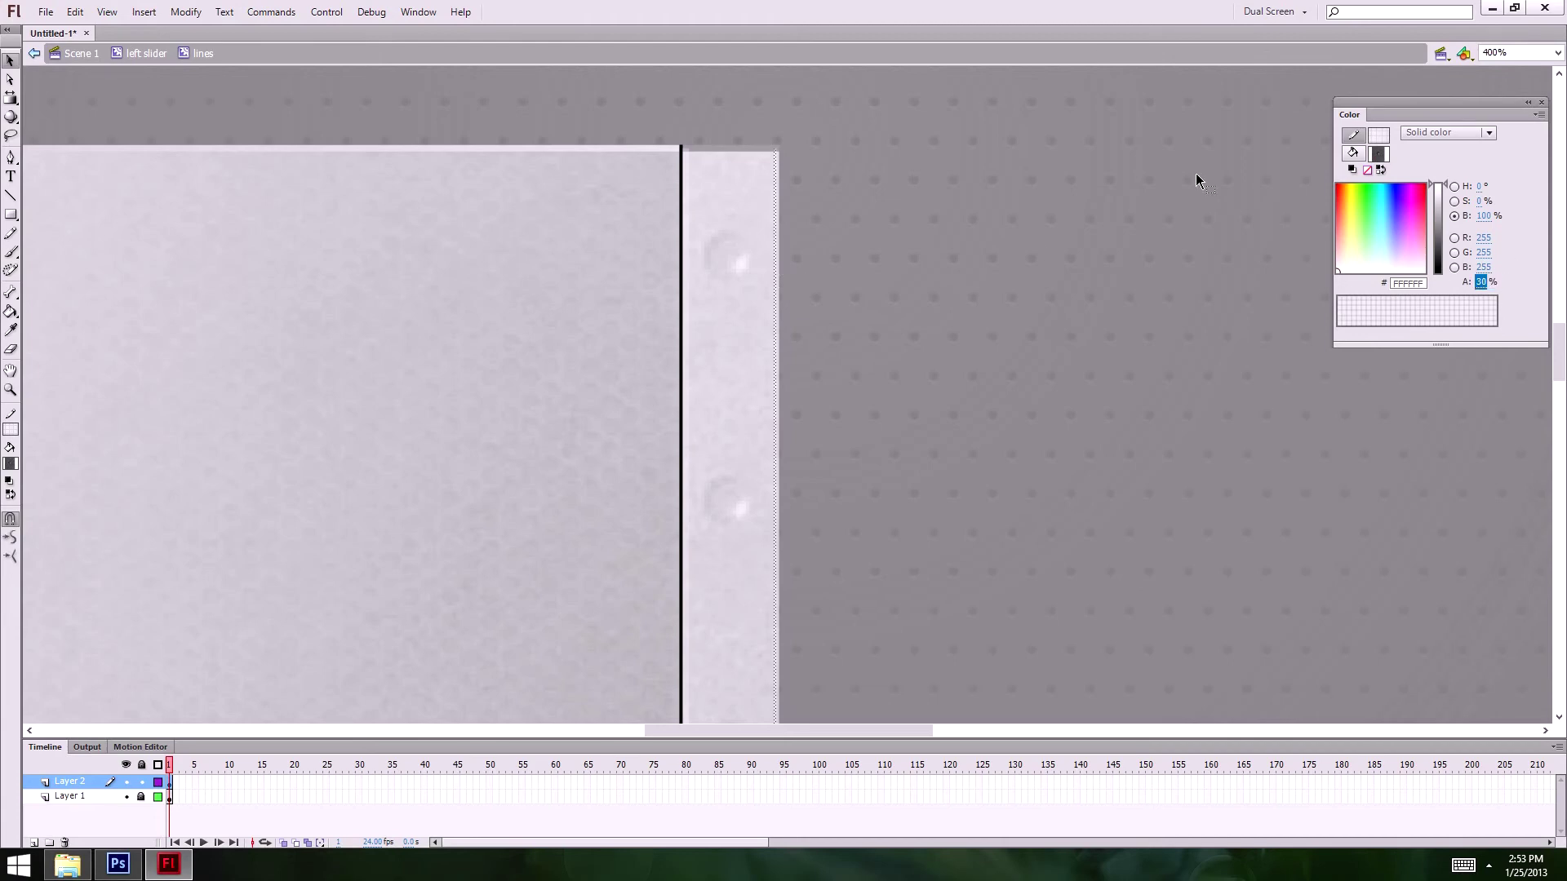
left_click(752, 300)
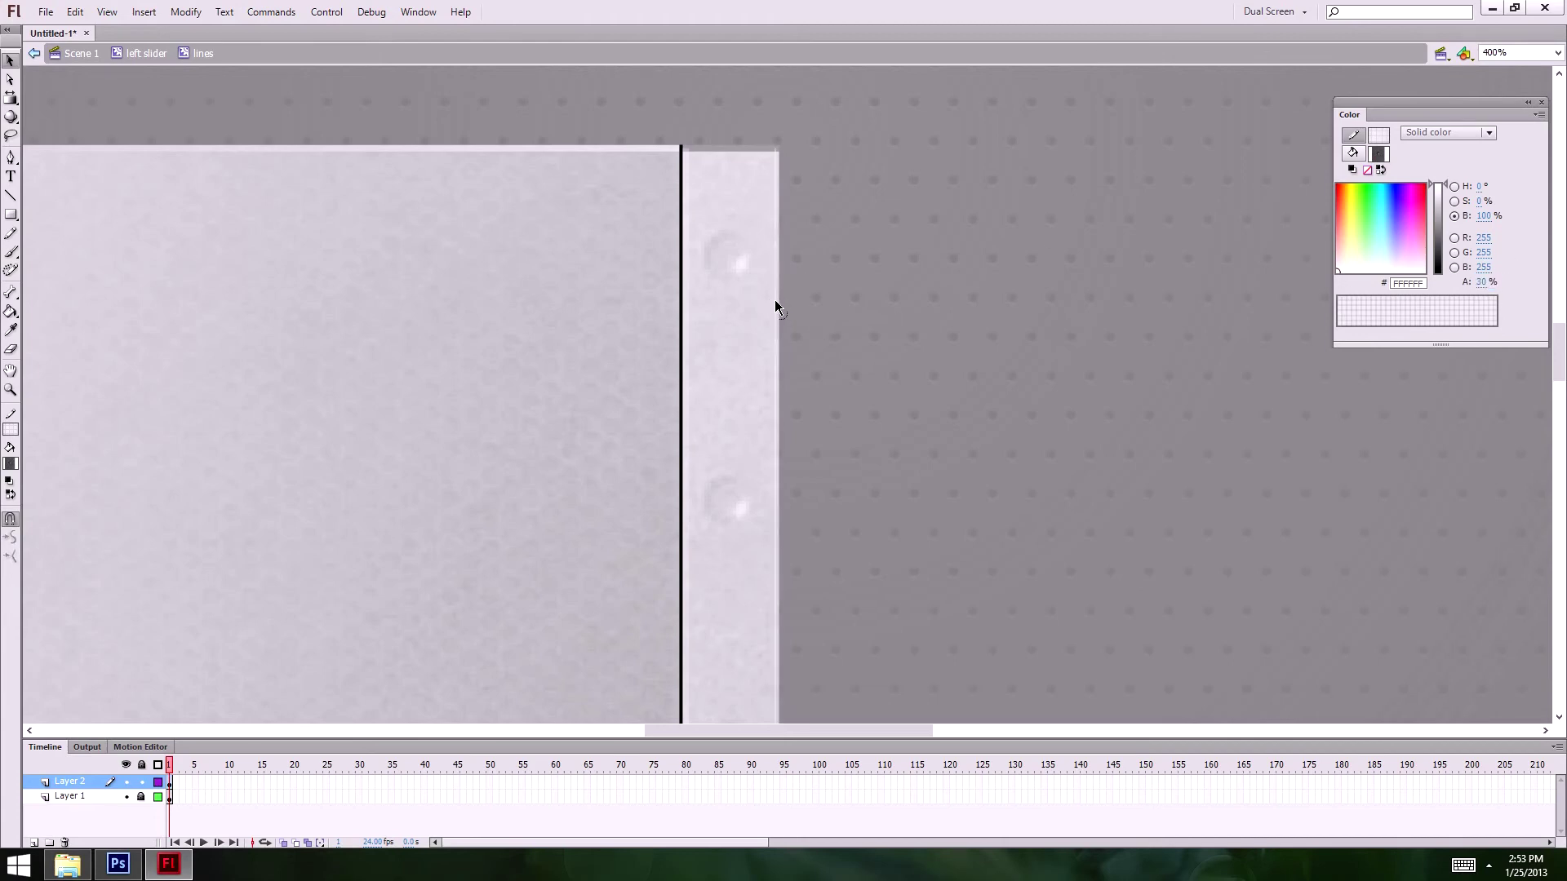
- Nudge the outer highlight line until it sits flush with the rivet bar's outer edge
left_click(776, 300)
scroll(808, 342, "up", 3)
scroll(810, 358, "down", 3)
key("ctrl+space")
left_click(791, 357)
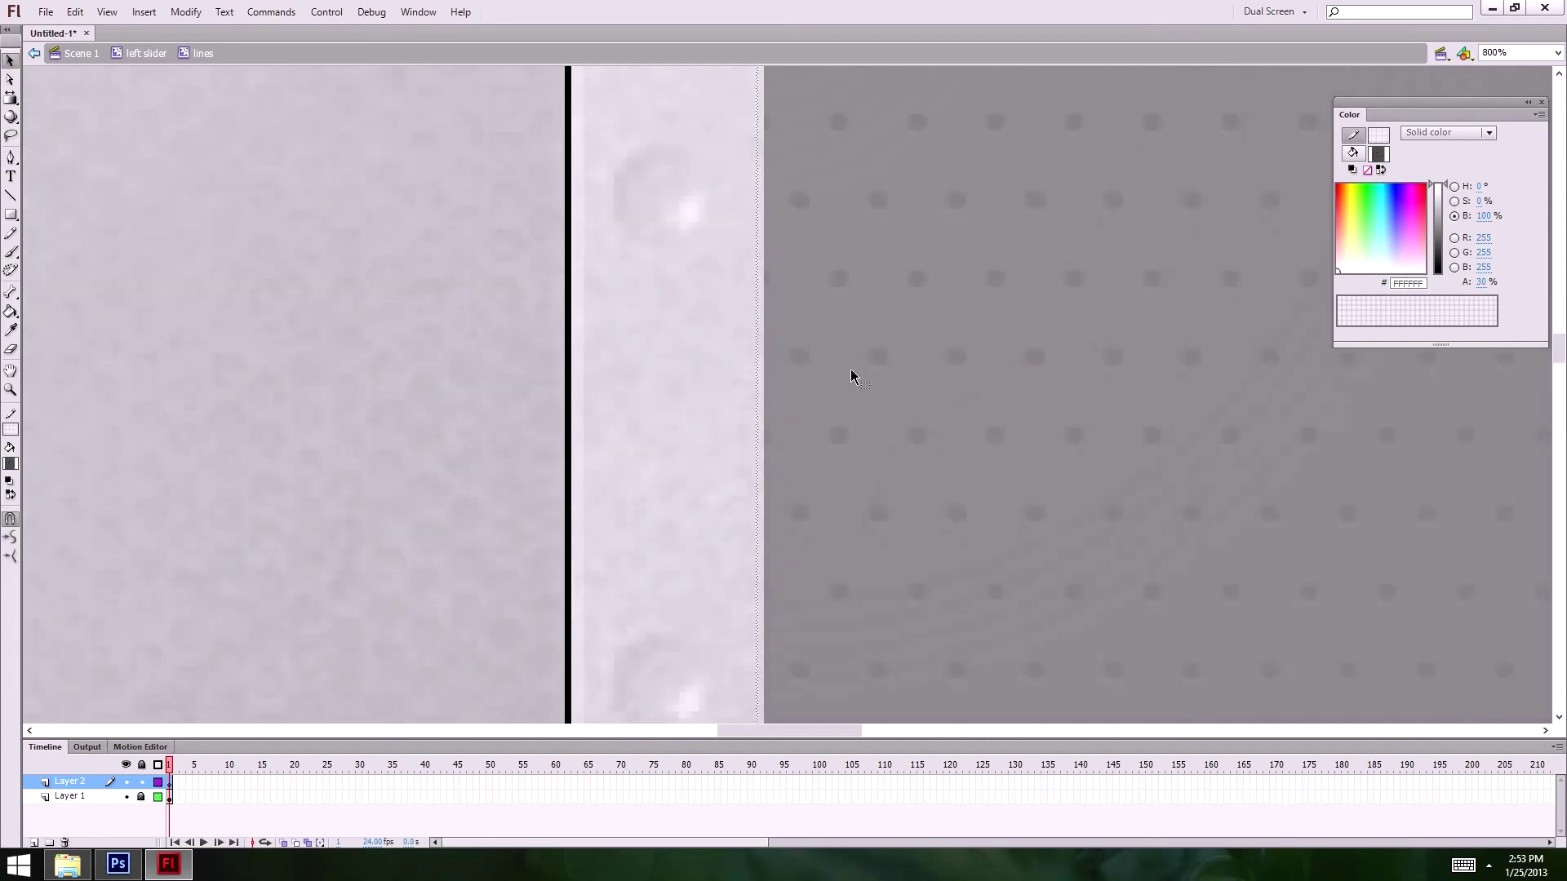
key("Right")
key("Right")
key("Right")
key("Right")
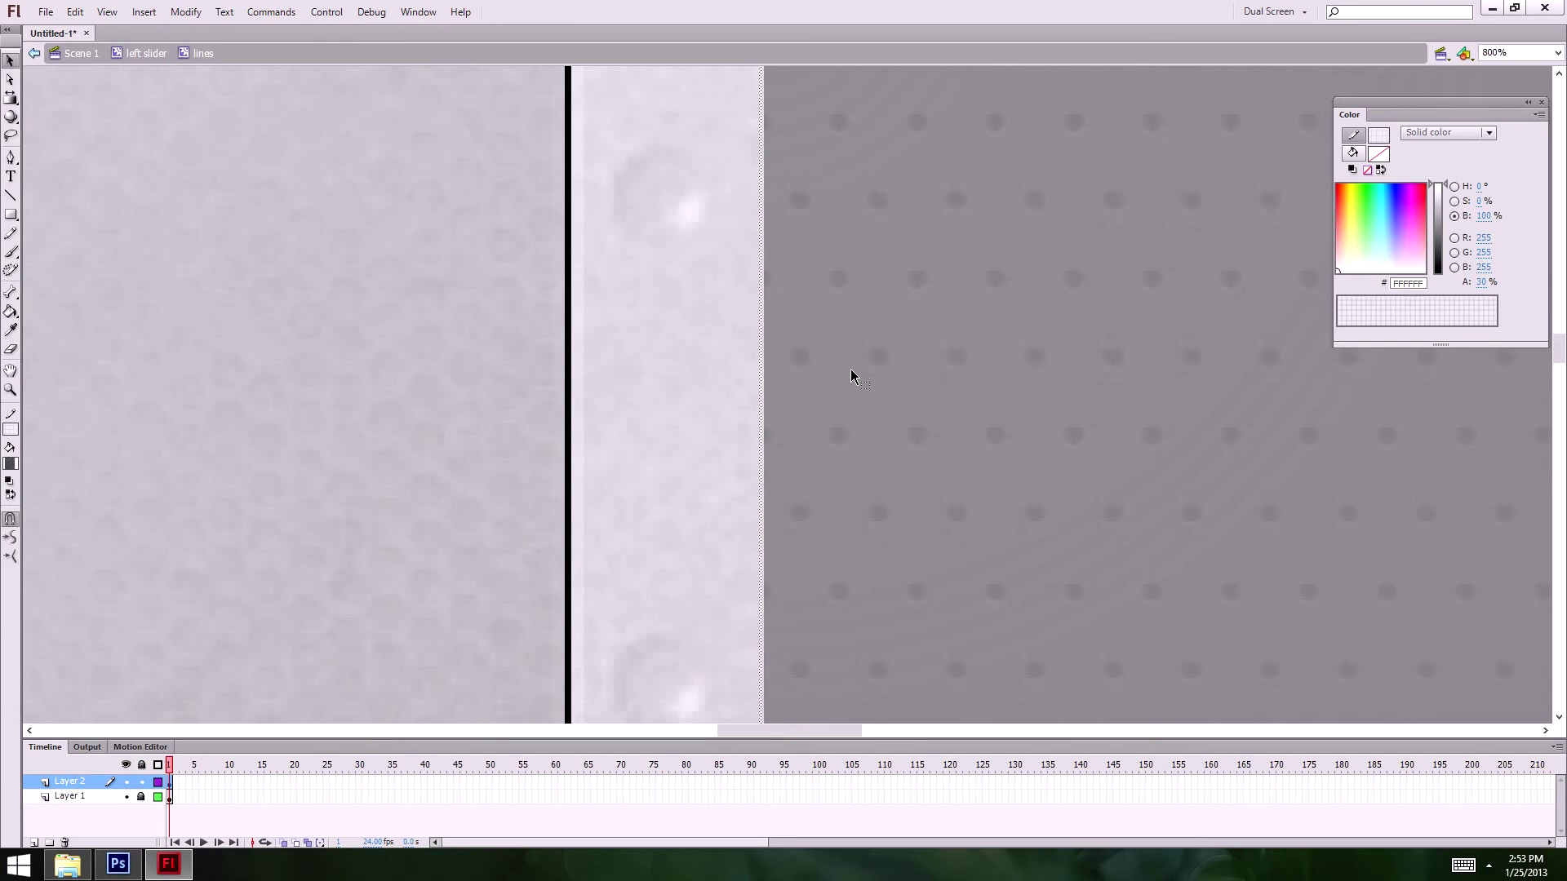
left_click(752, 271)
left_click(765, 268)
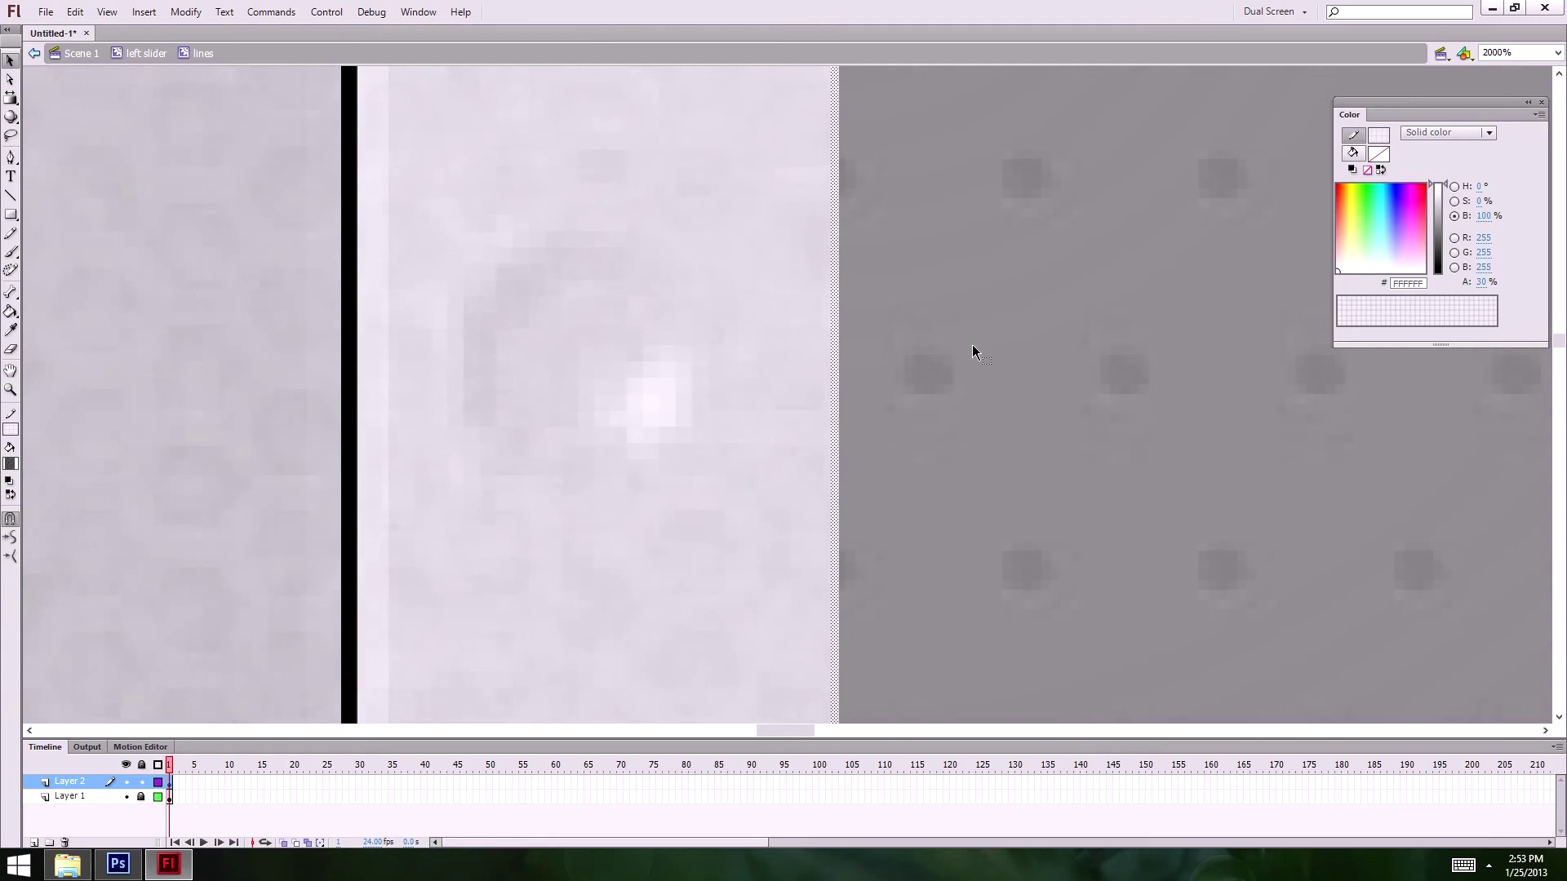
left_click(830, 378, "alt")
left_click(830, 377, "alt")
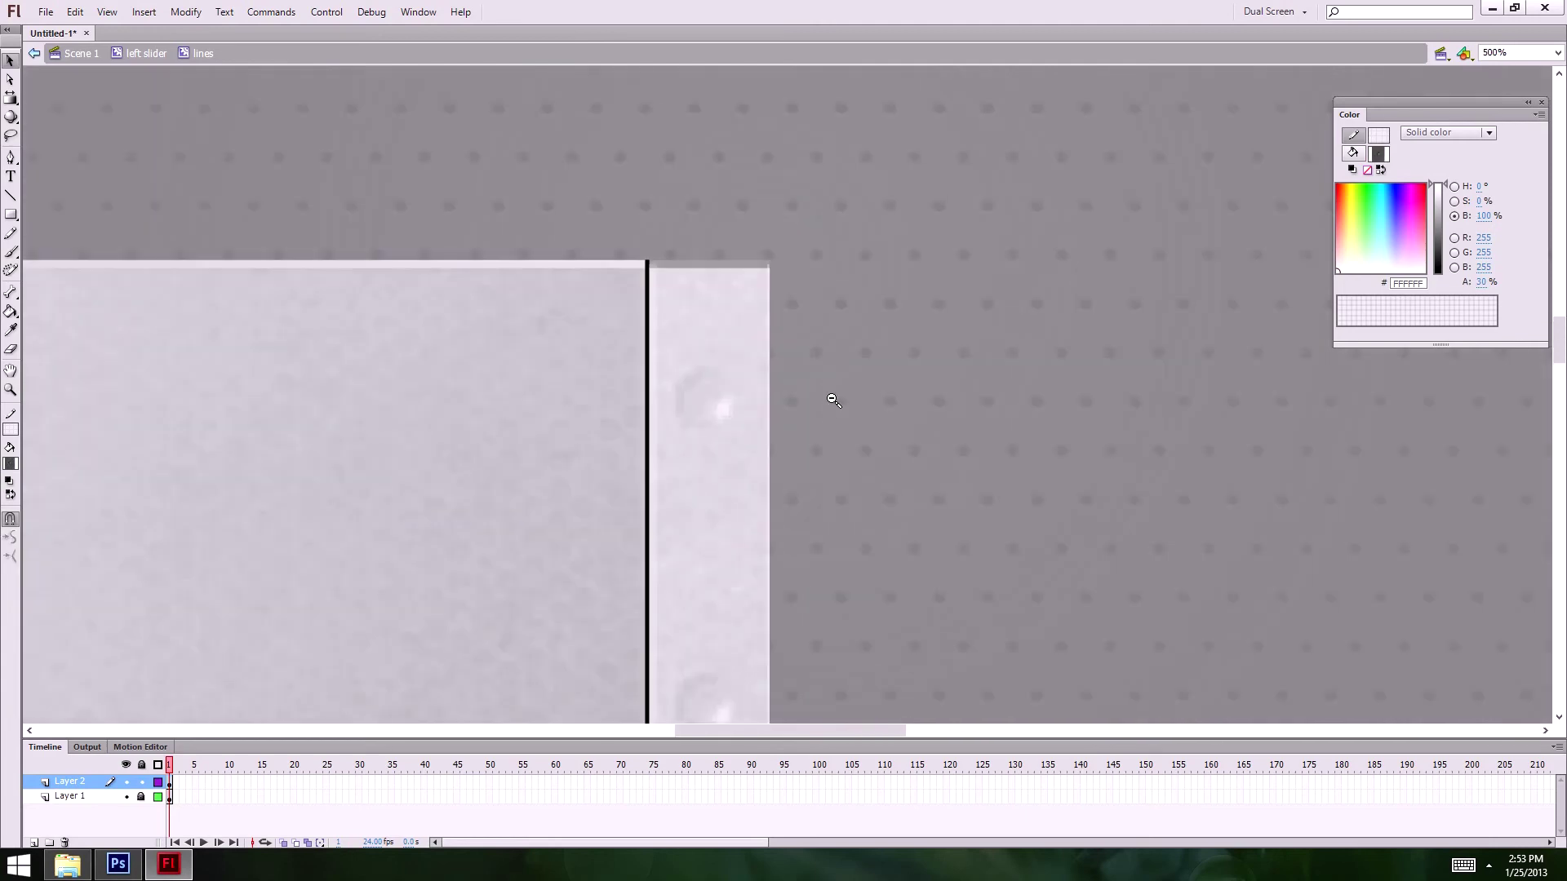
- Extend the lower ends of the outer highlight line and the divider's highlight lines to the slider's lower edge
left_click(772, 292)
left_click(800, 413)
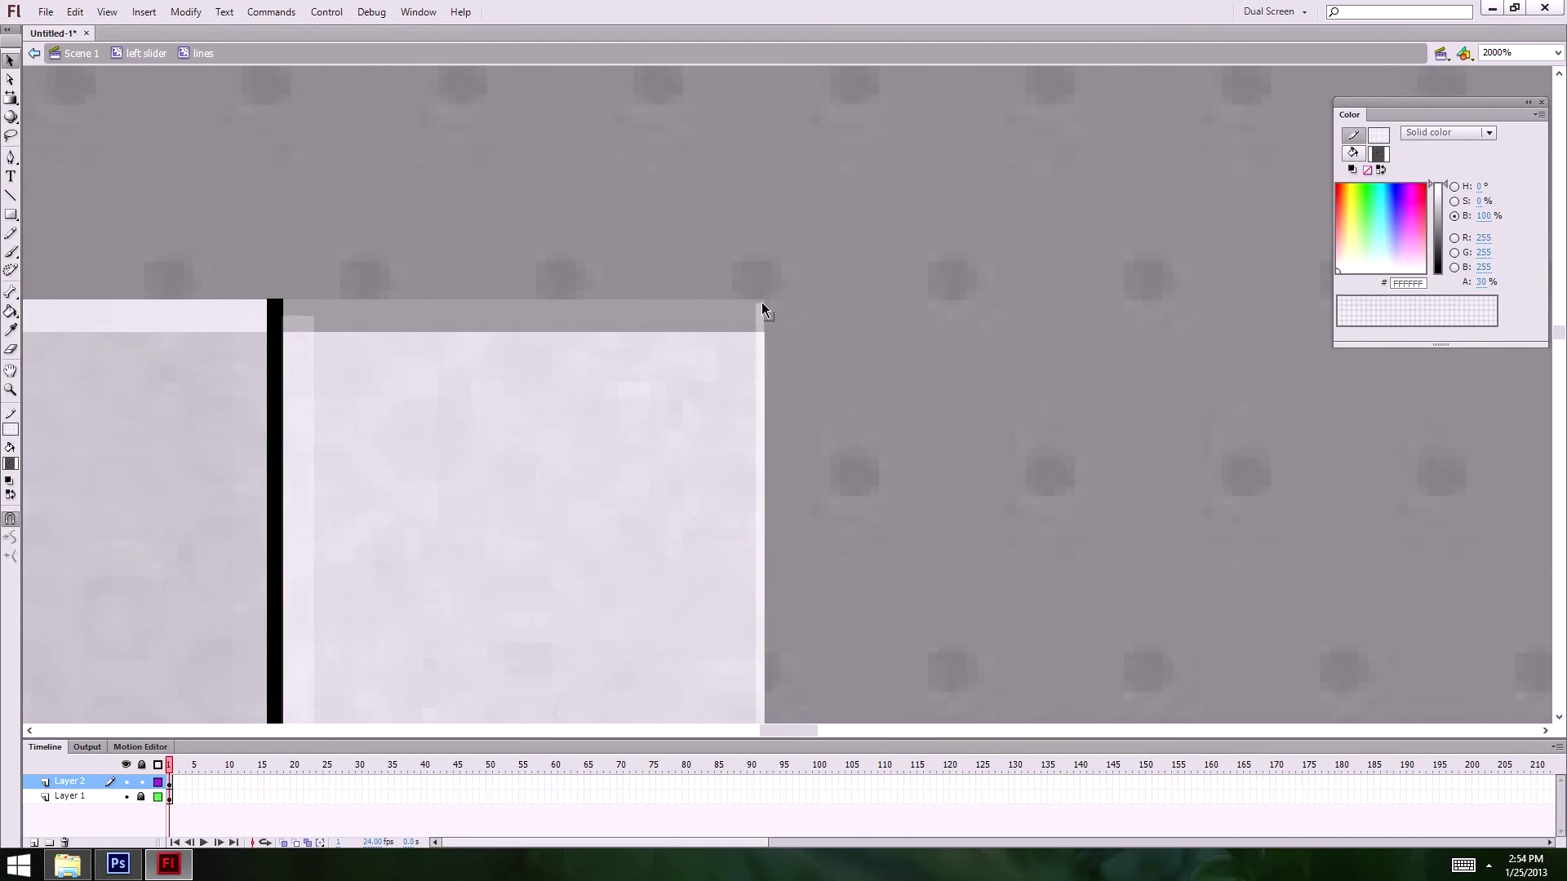
scroll(849, 175, "down", 3)
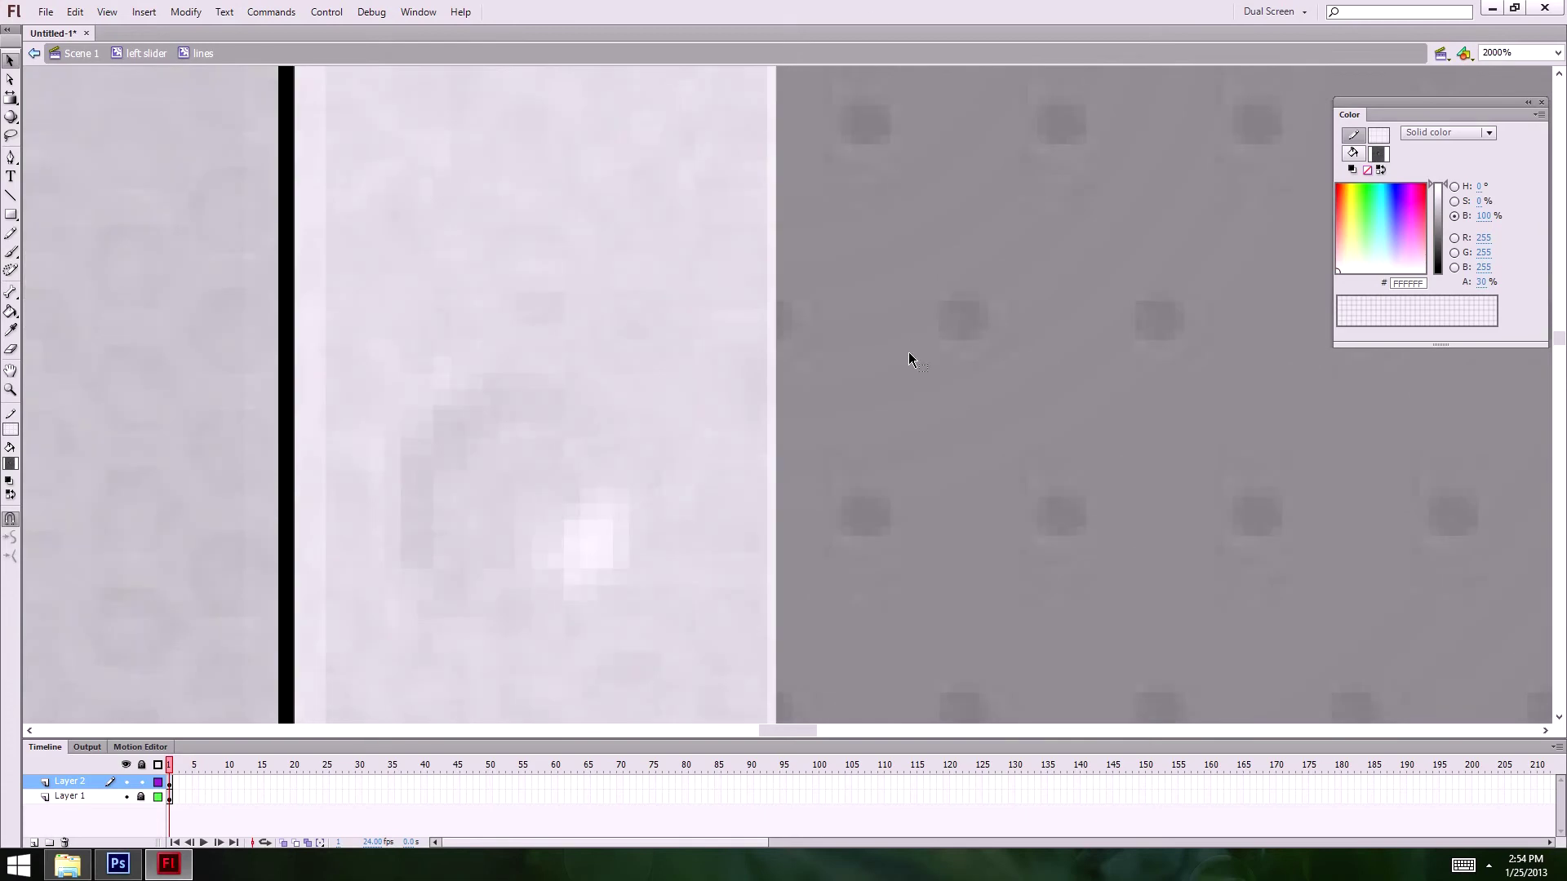
scroll(908, 354, "down", 5)
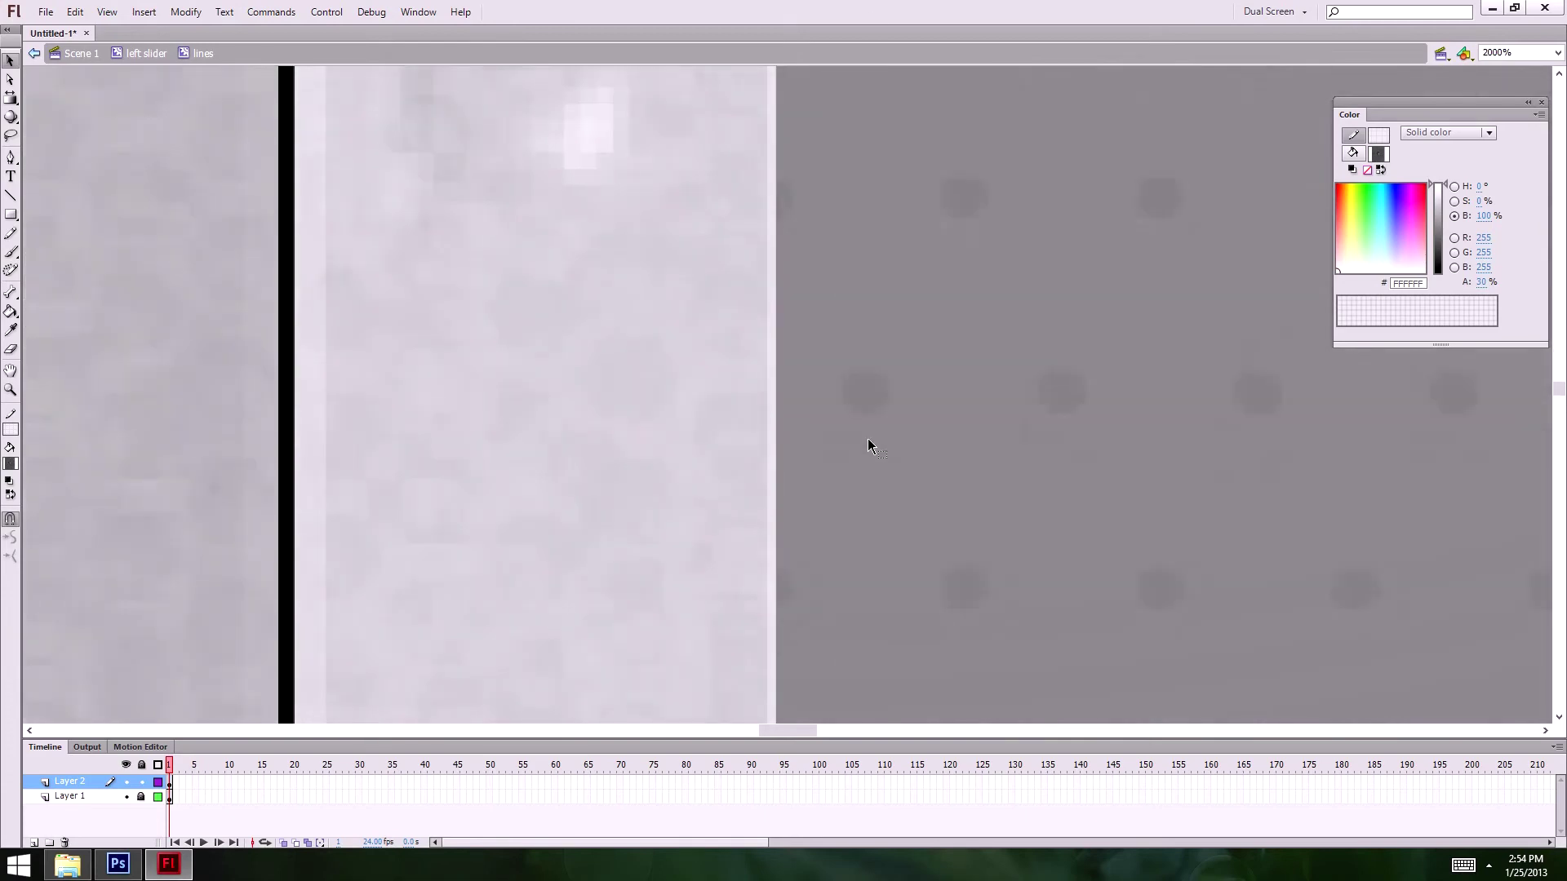
scroll(868, 438, "down", 5)
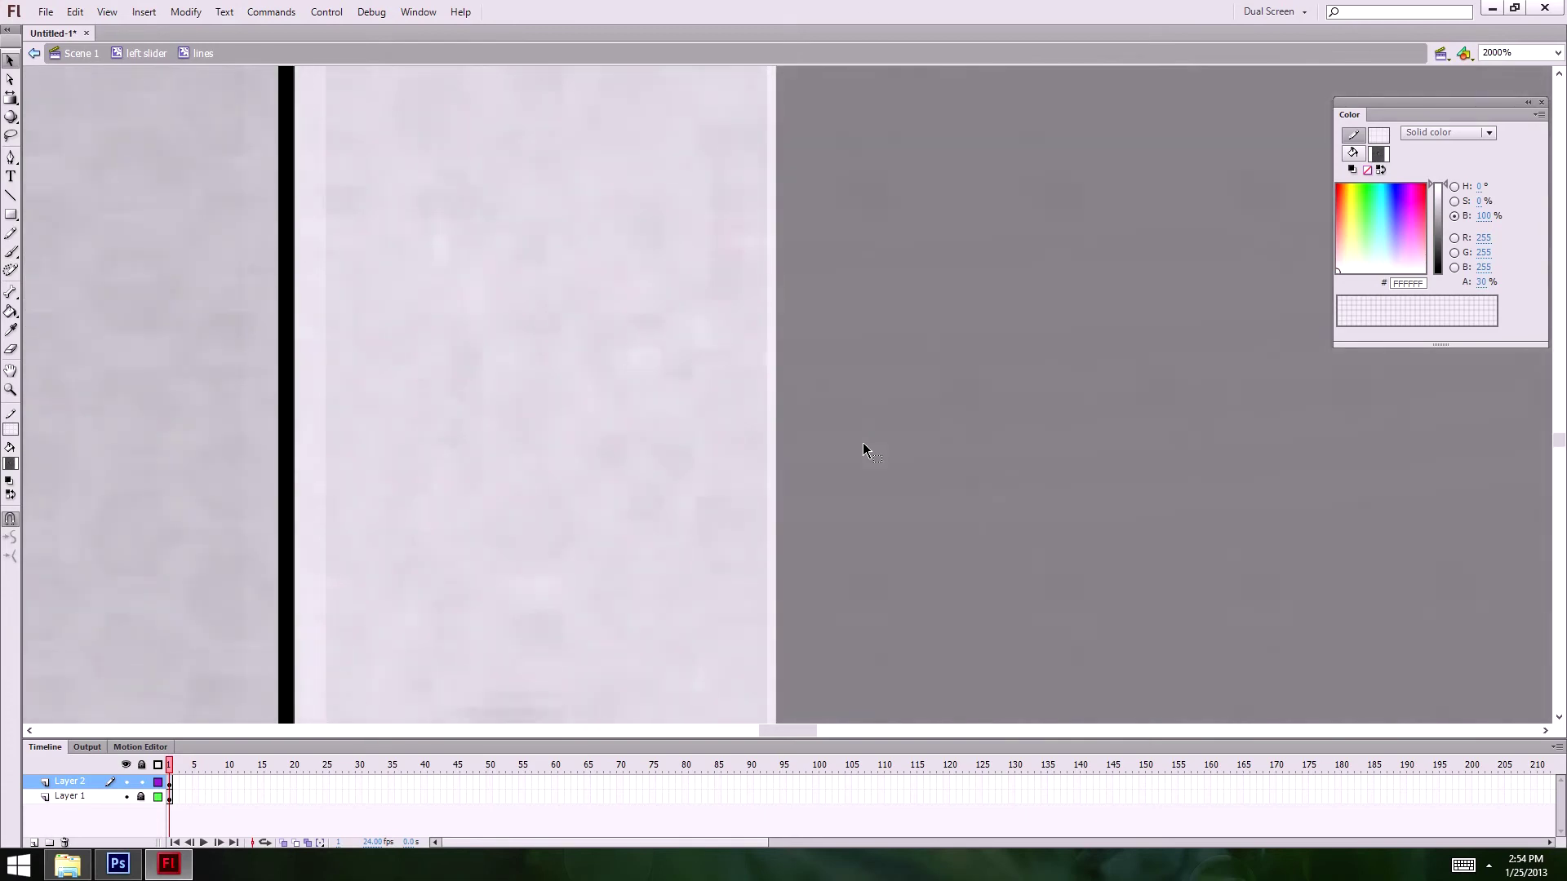
scroll(863, 442, "down", 6)
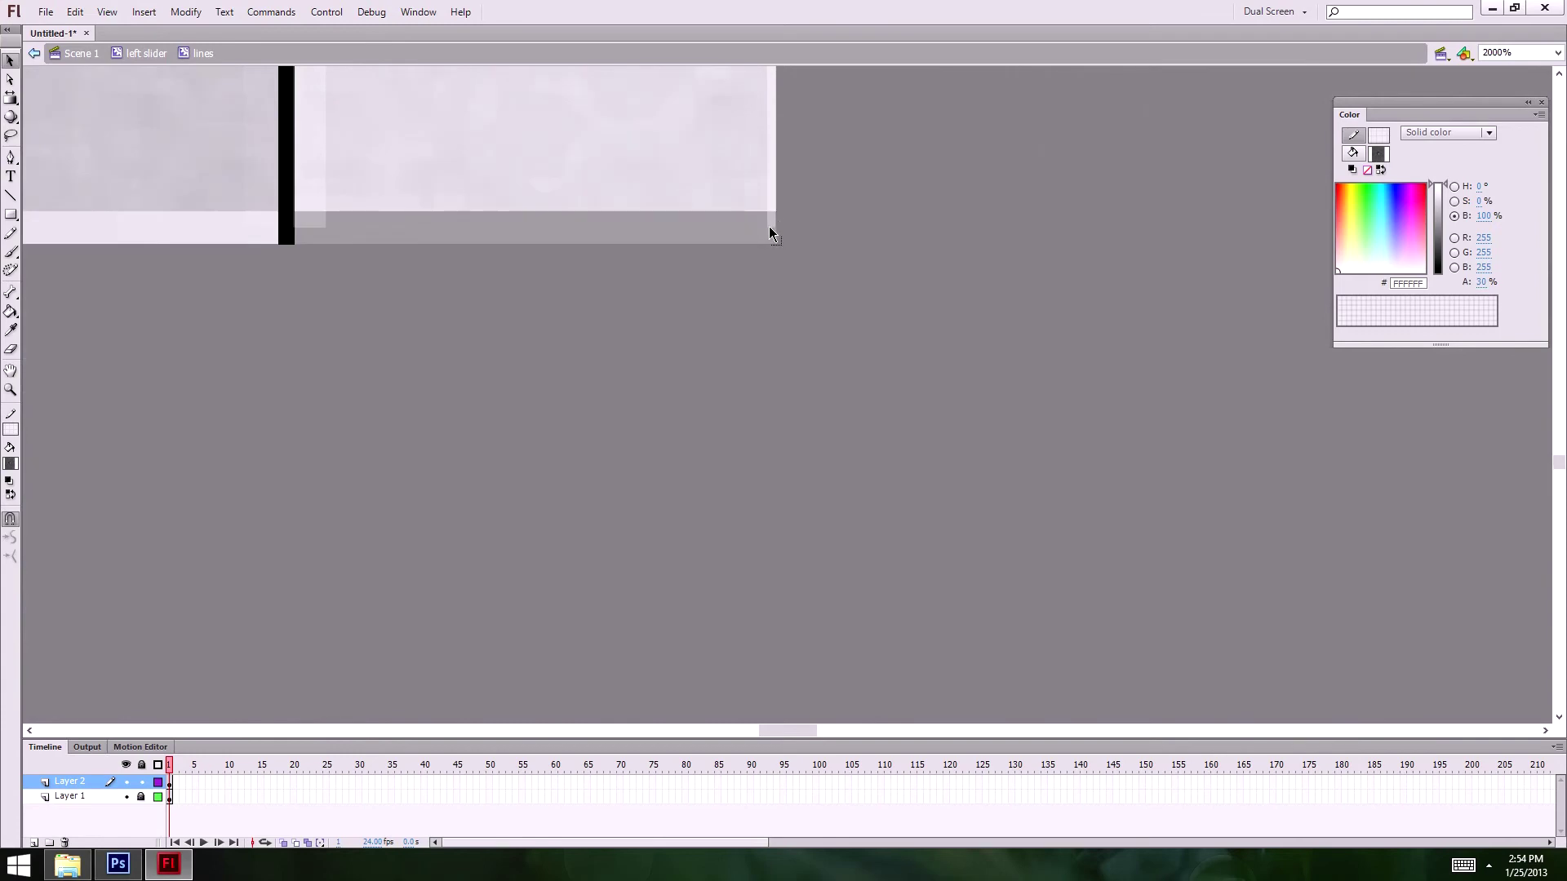
left_click_drag(770, 226, 770, 244)
left_click_drag(782, 255, 814, 302)
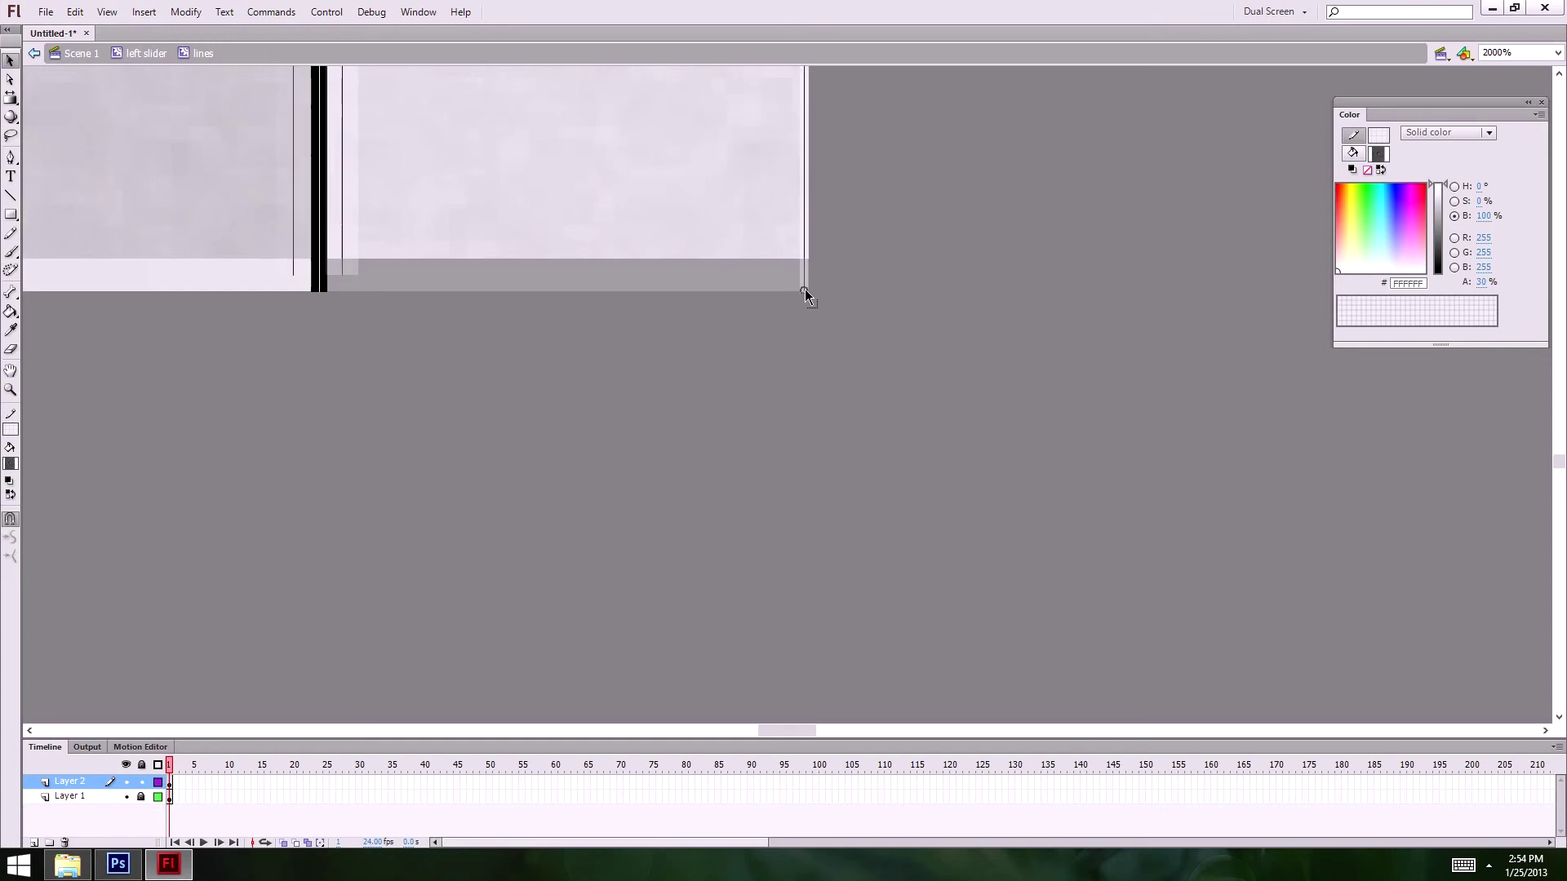
left_click_drag(761, 324, 1073, 388)
left_click_drag(719, 406, 881, 475)
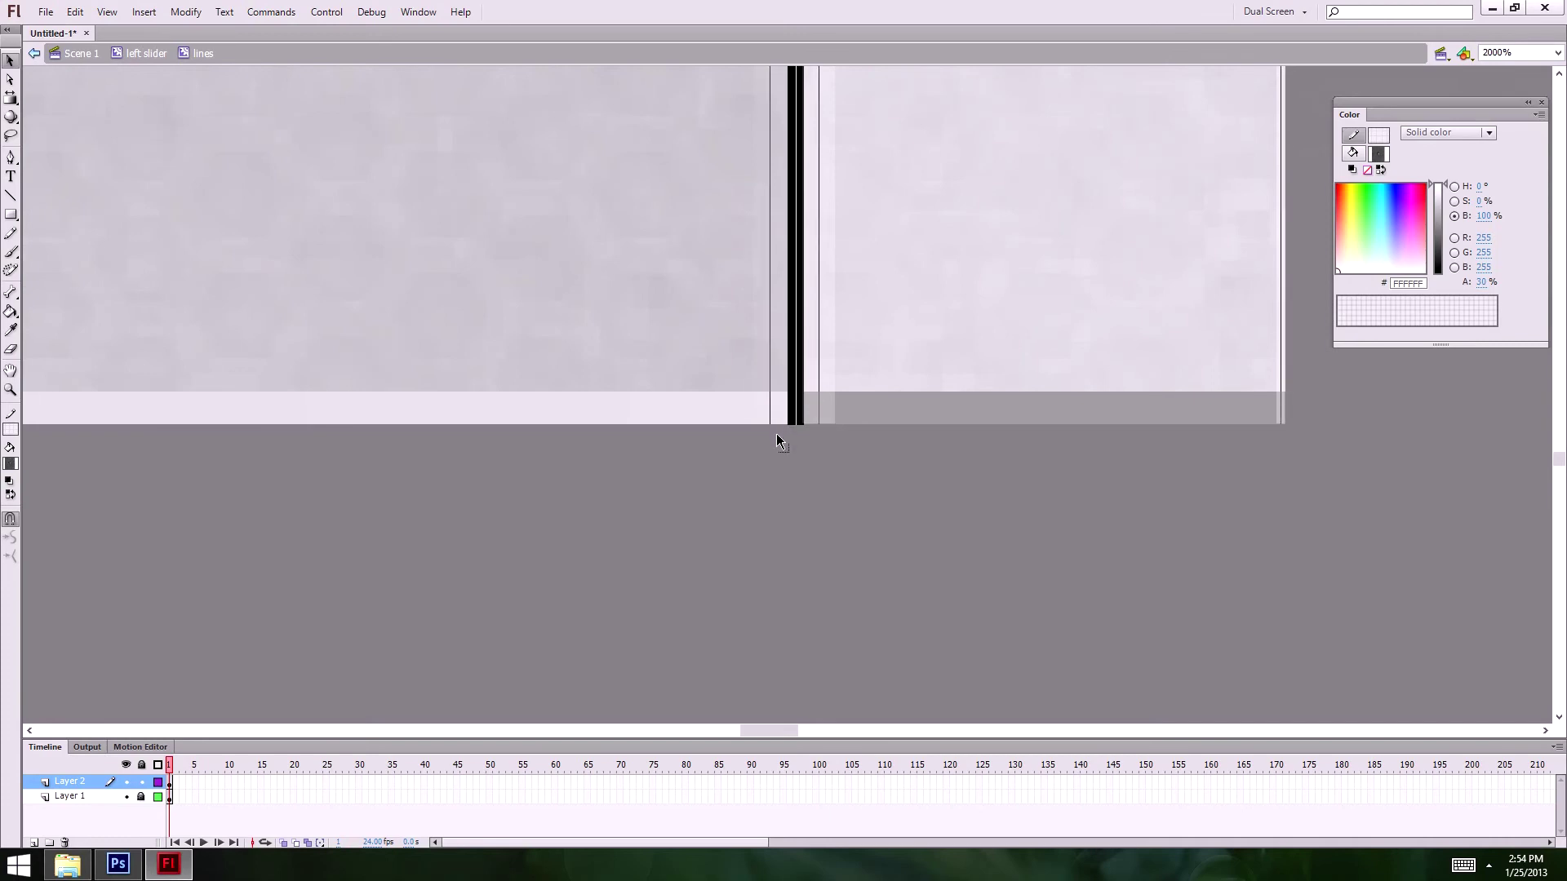
- Set the alpha of the highlight line on the panel side of the divider to 8%
left_click(775, 351)
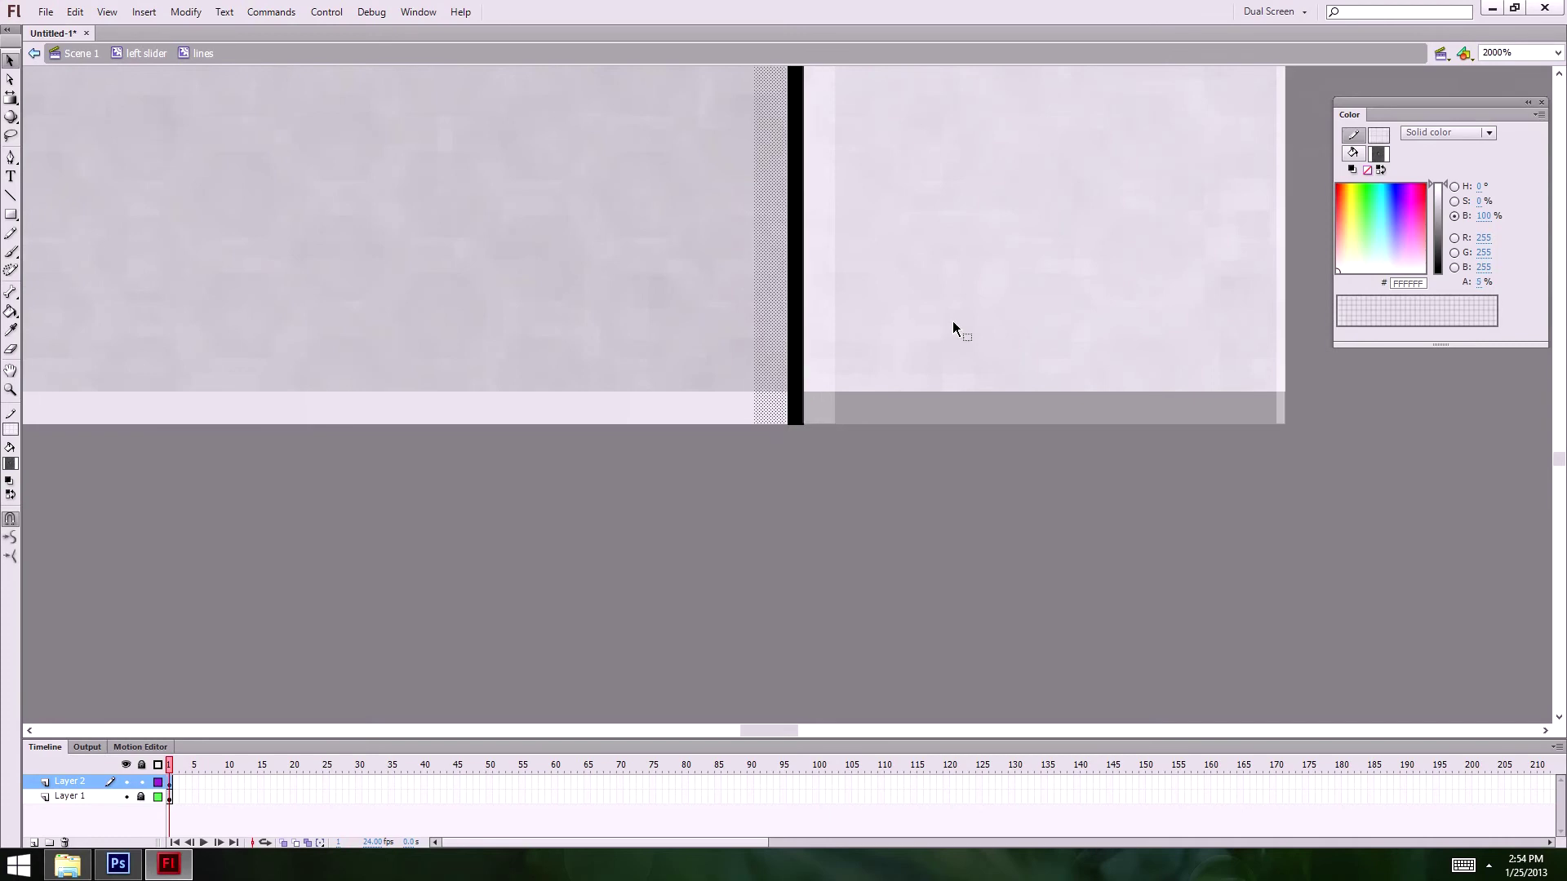
left_click(1478, 281)
type("8")
key("Return")
left_click(937, 585)
- Inspect the upper ends of the highlight lines and go back to the left slider clip to view them
scroll(909, 402, "up", 5)
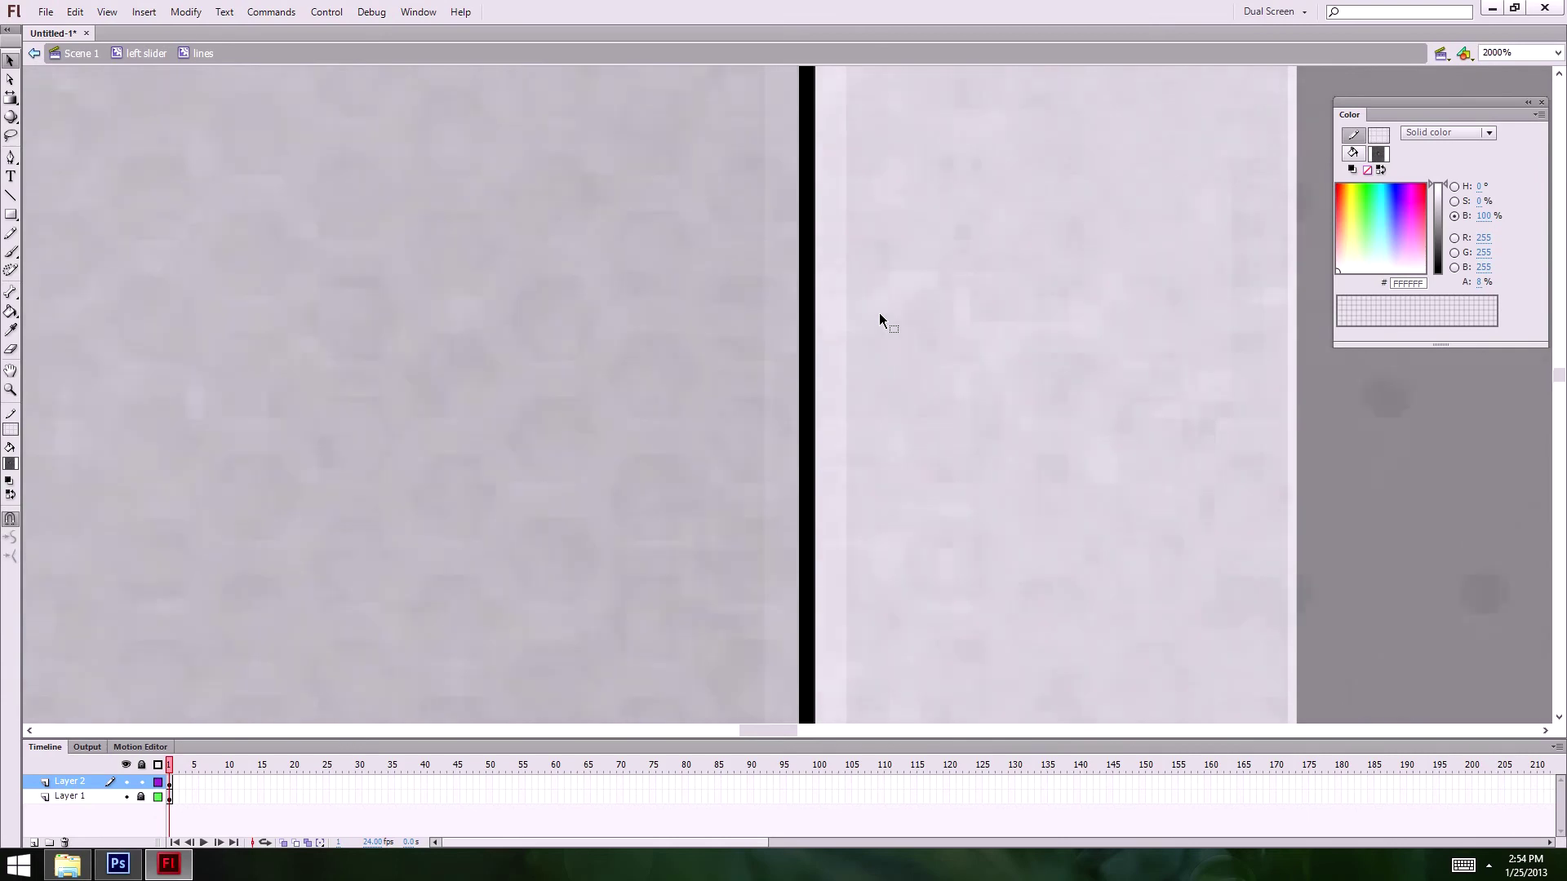
scroll(883, 314, "up", 8)
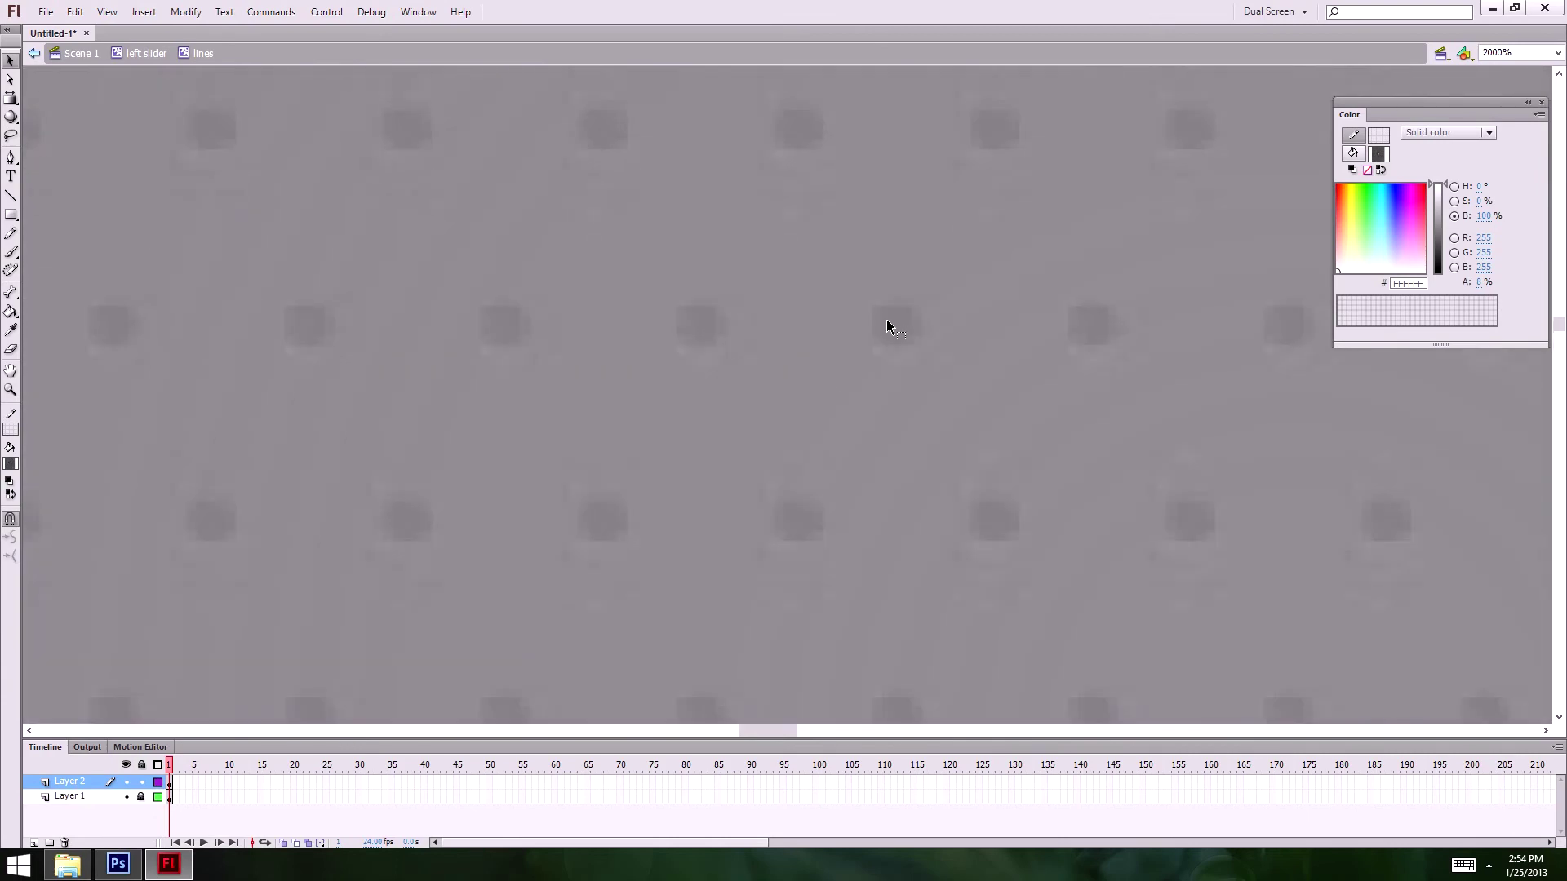
scroll(886, 320, "down", 3)
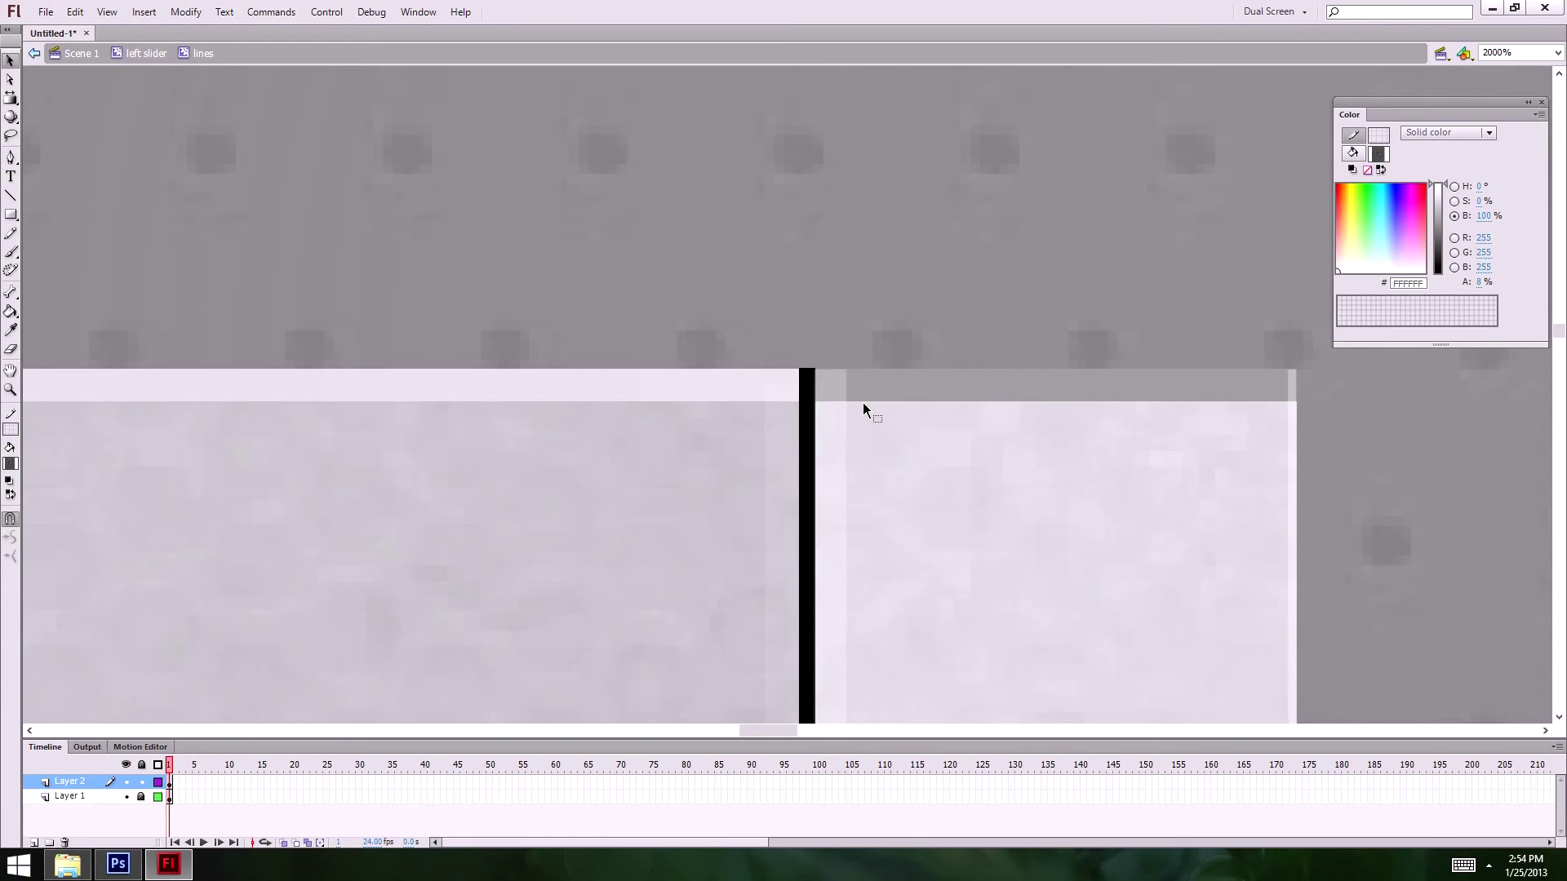
left_click(146, 53)
left_click(631, 499, "ctrl+shift")
left_click(632, 500, "ctrl+shift")
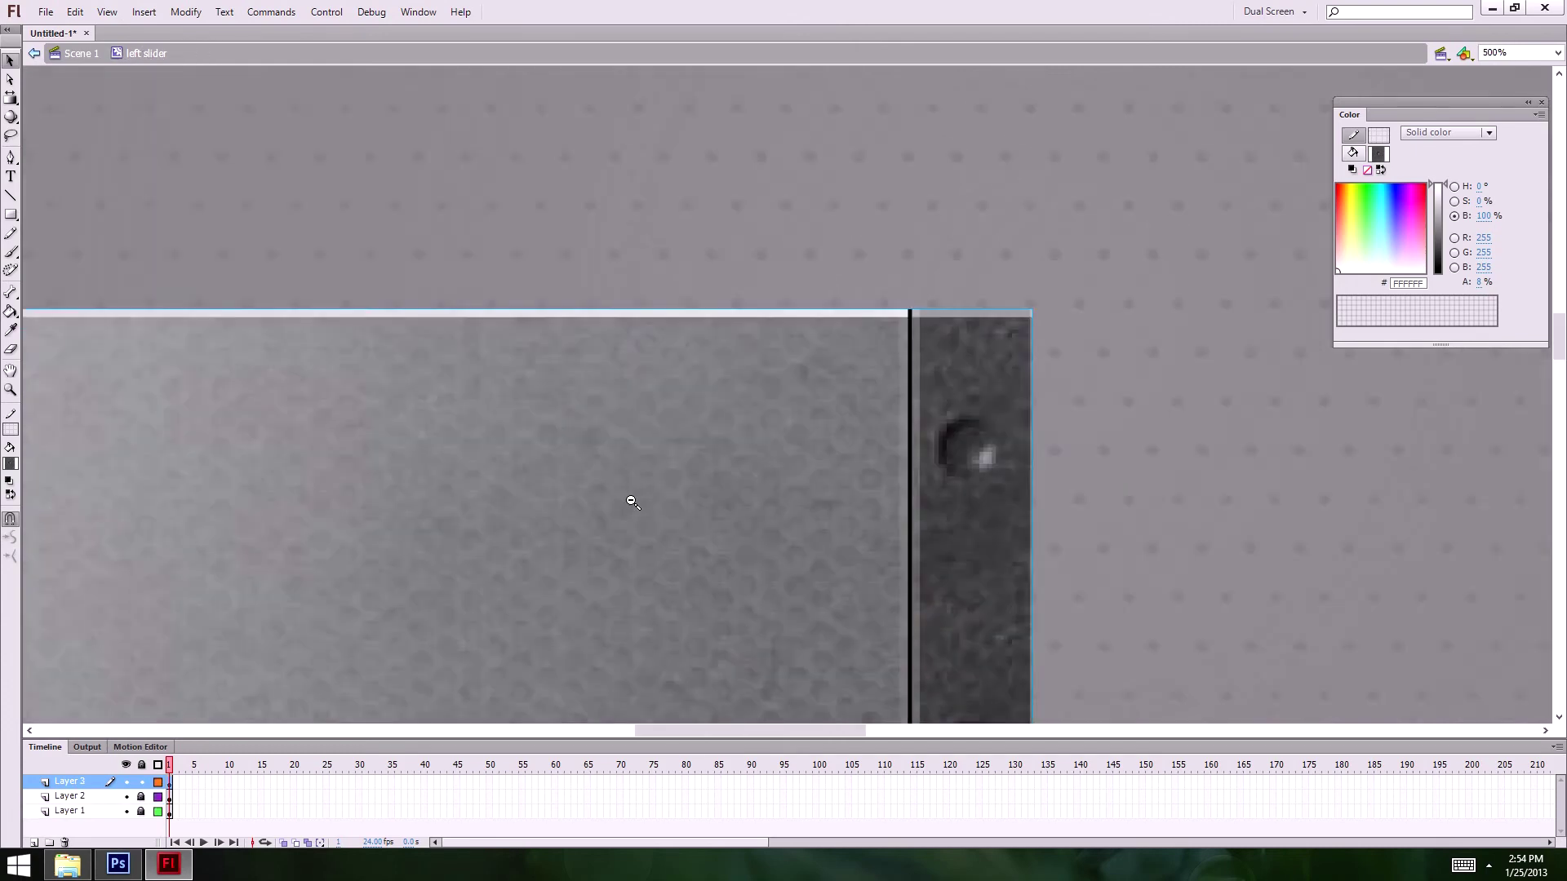
- Return to the main scene and examine how the slider's highlight lines look against the background
left_click(636, 500, "ctrl+shift")
left_click(635, 500, "ctrl+shift")
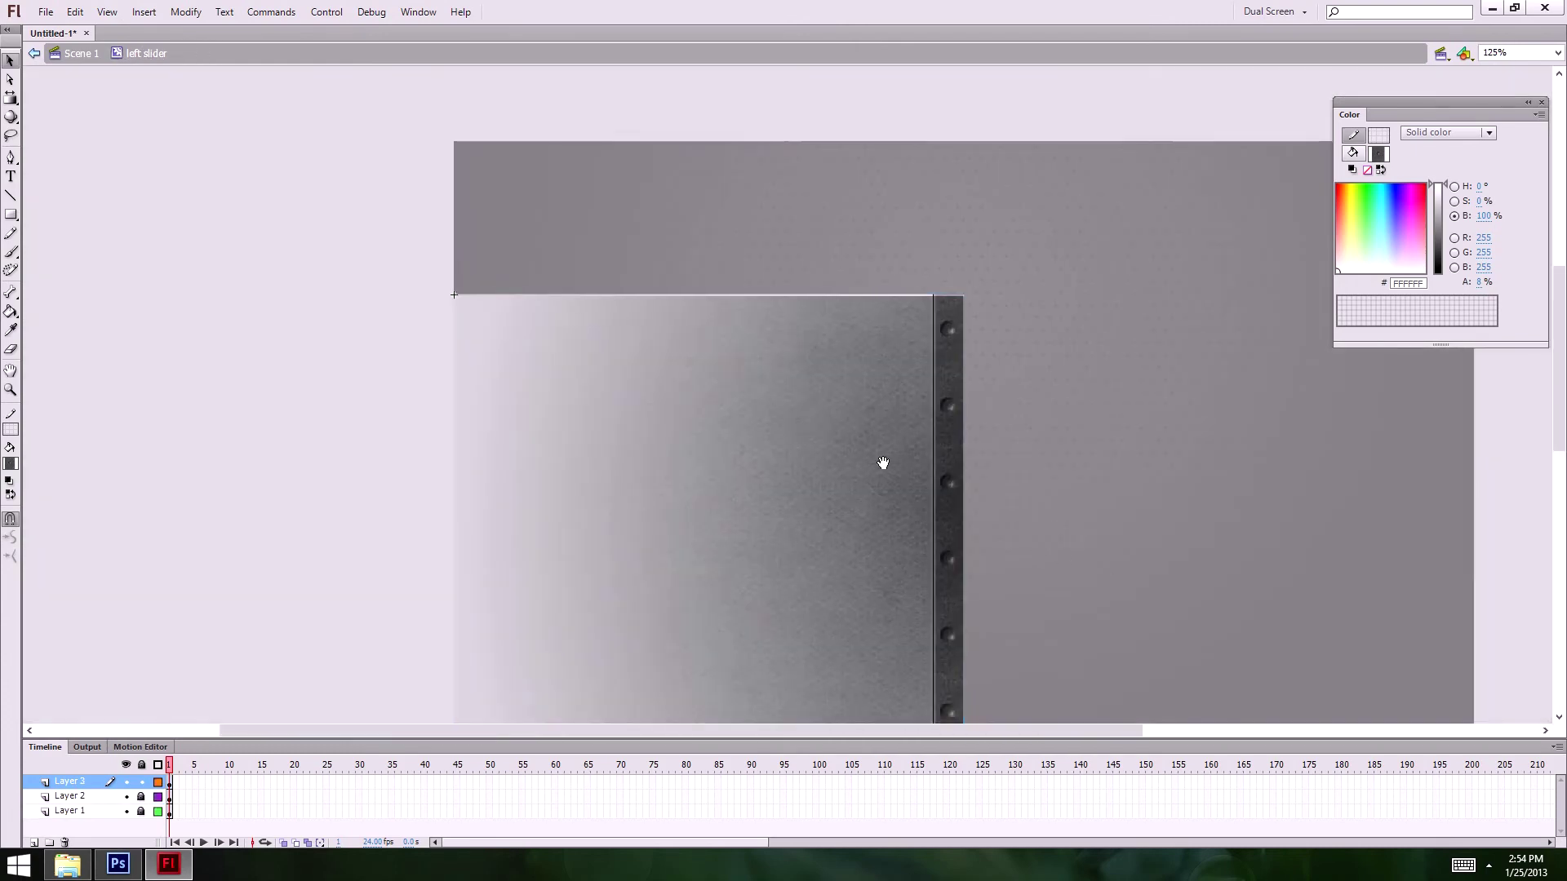
scroll(881, 462, "down", 3)
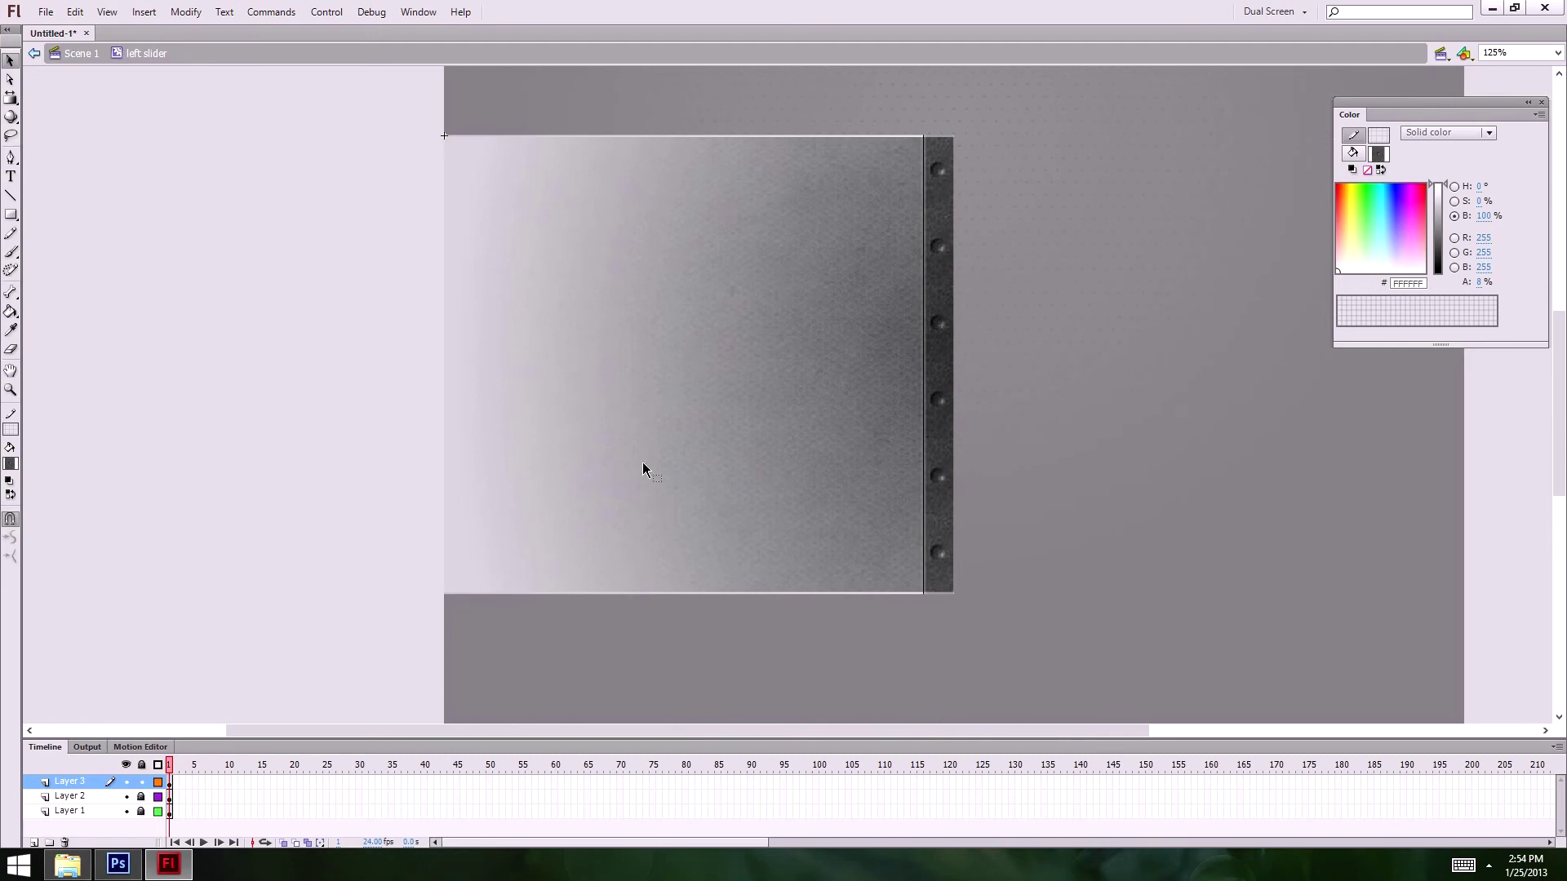
key("ctrl+e")
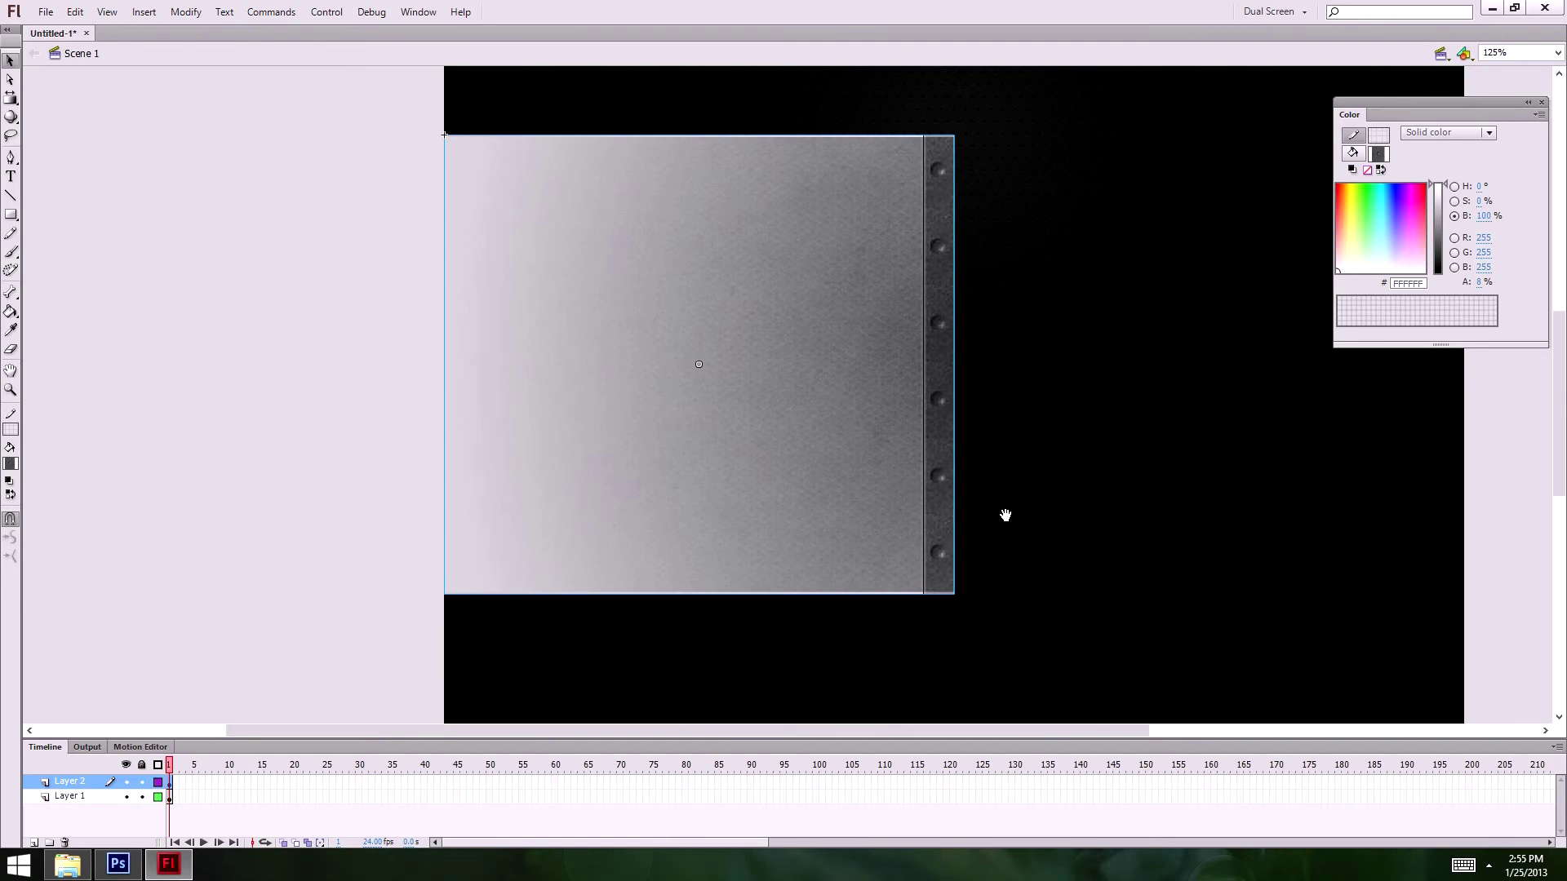
left_click_drag(1006, 514, 1020, 432)
left_click(1111, 490)
left_click_drag(1113, 379, 1074, 540)
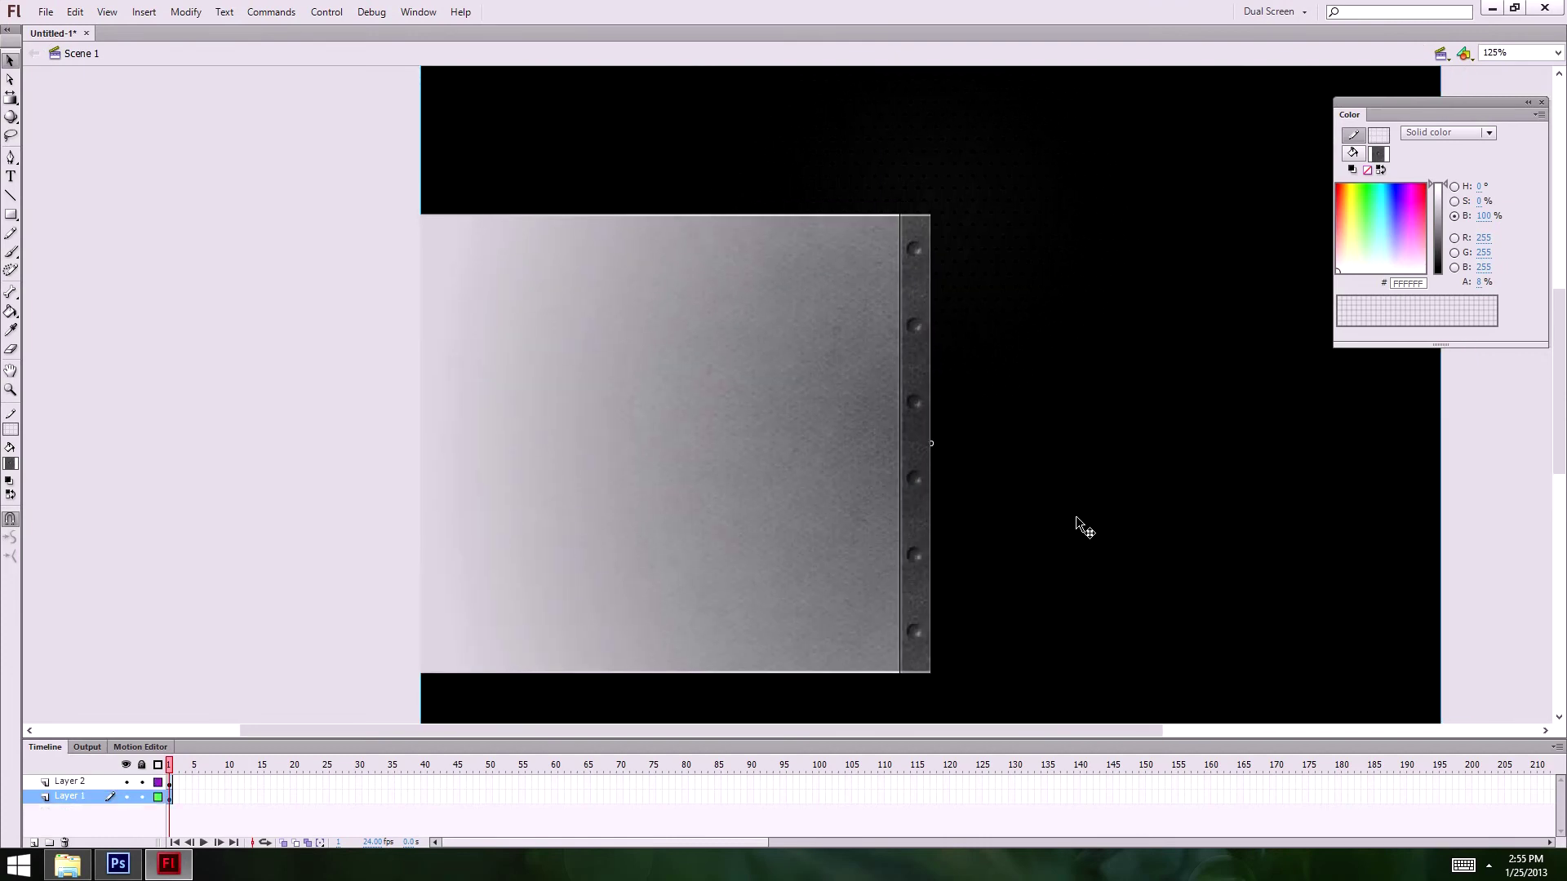
left_click(336, 431)
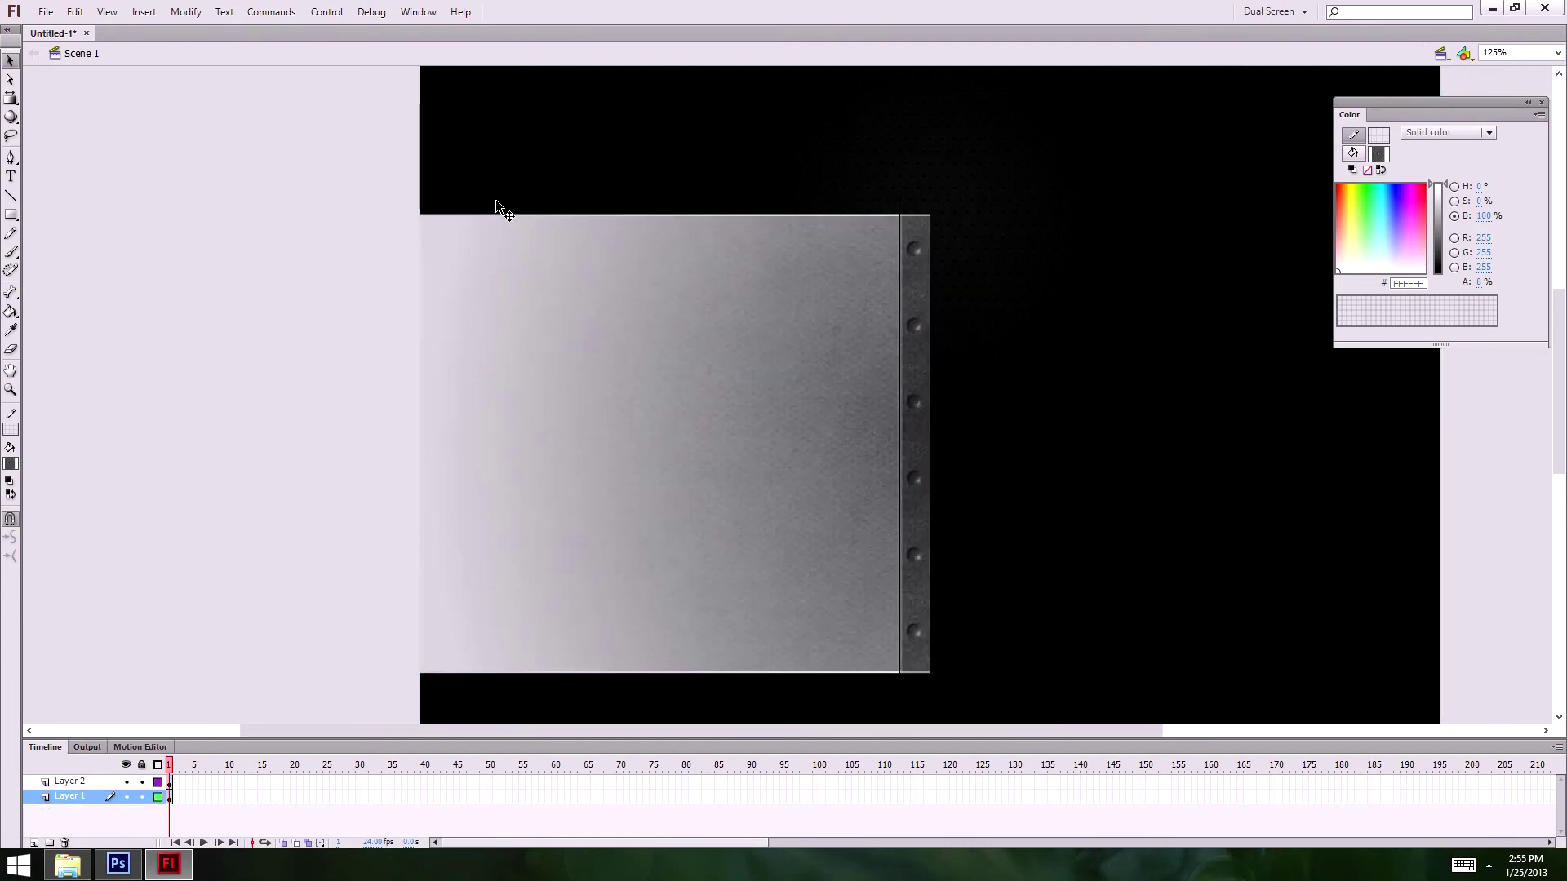
- Inspect the upper corner by the rivet bar inside the nested lines clip, and go back to the left slider clip
double_click(894, 498)
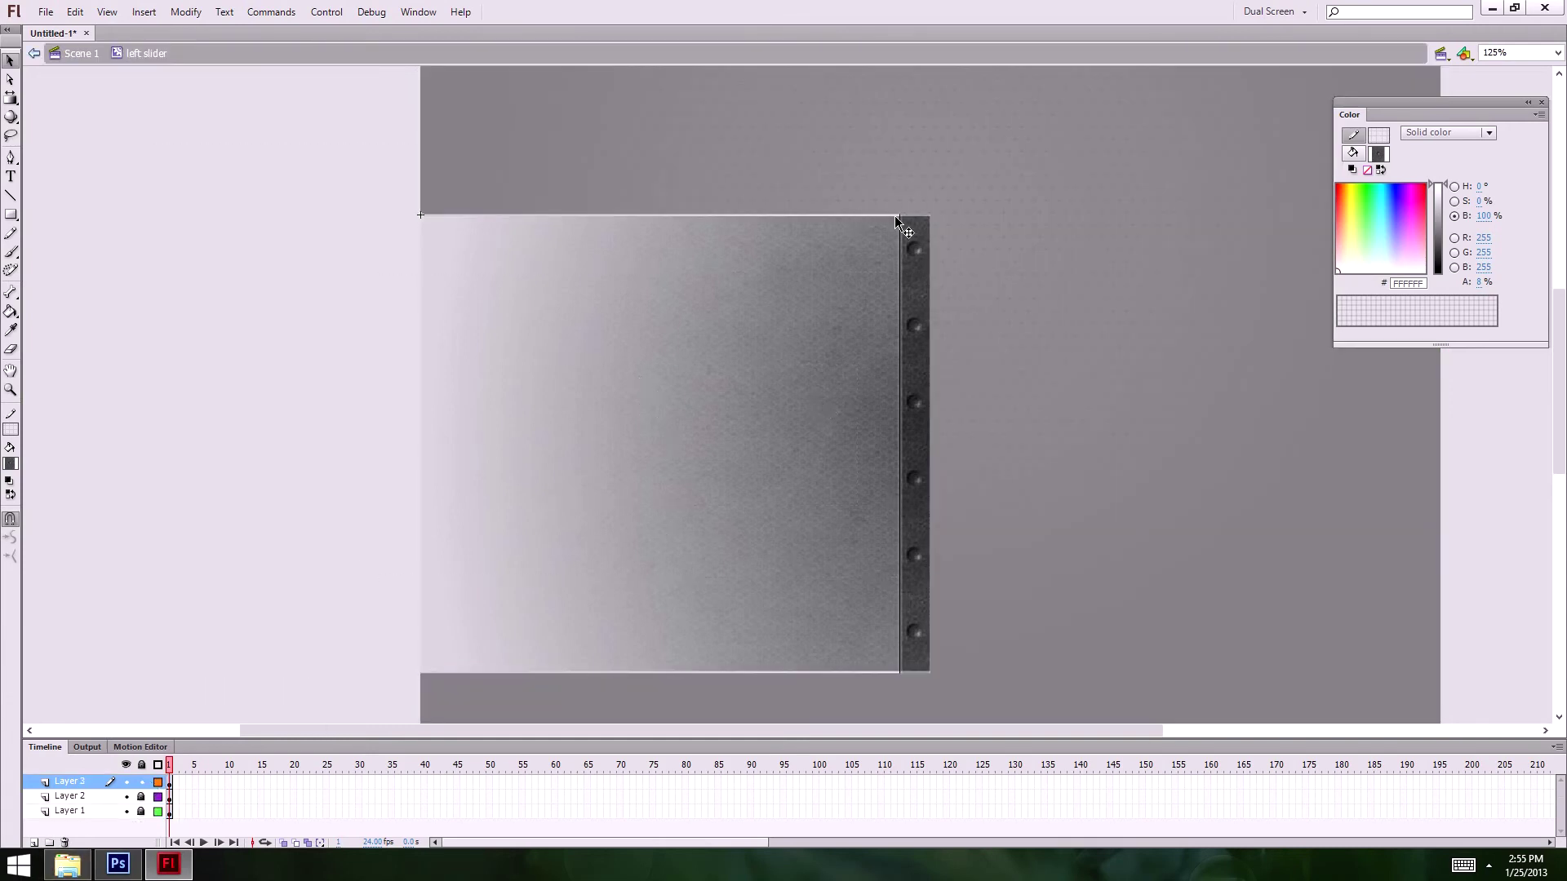
double_click(714, 580)
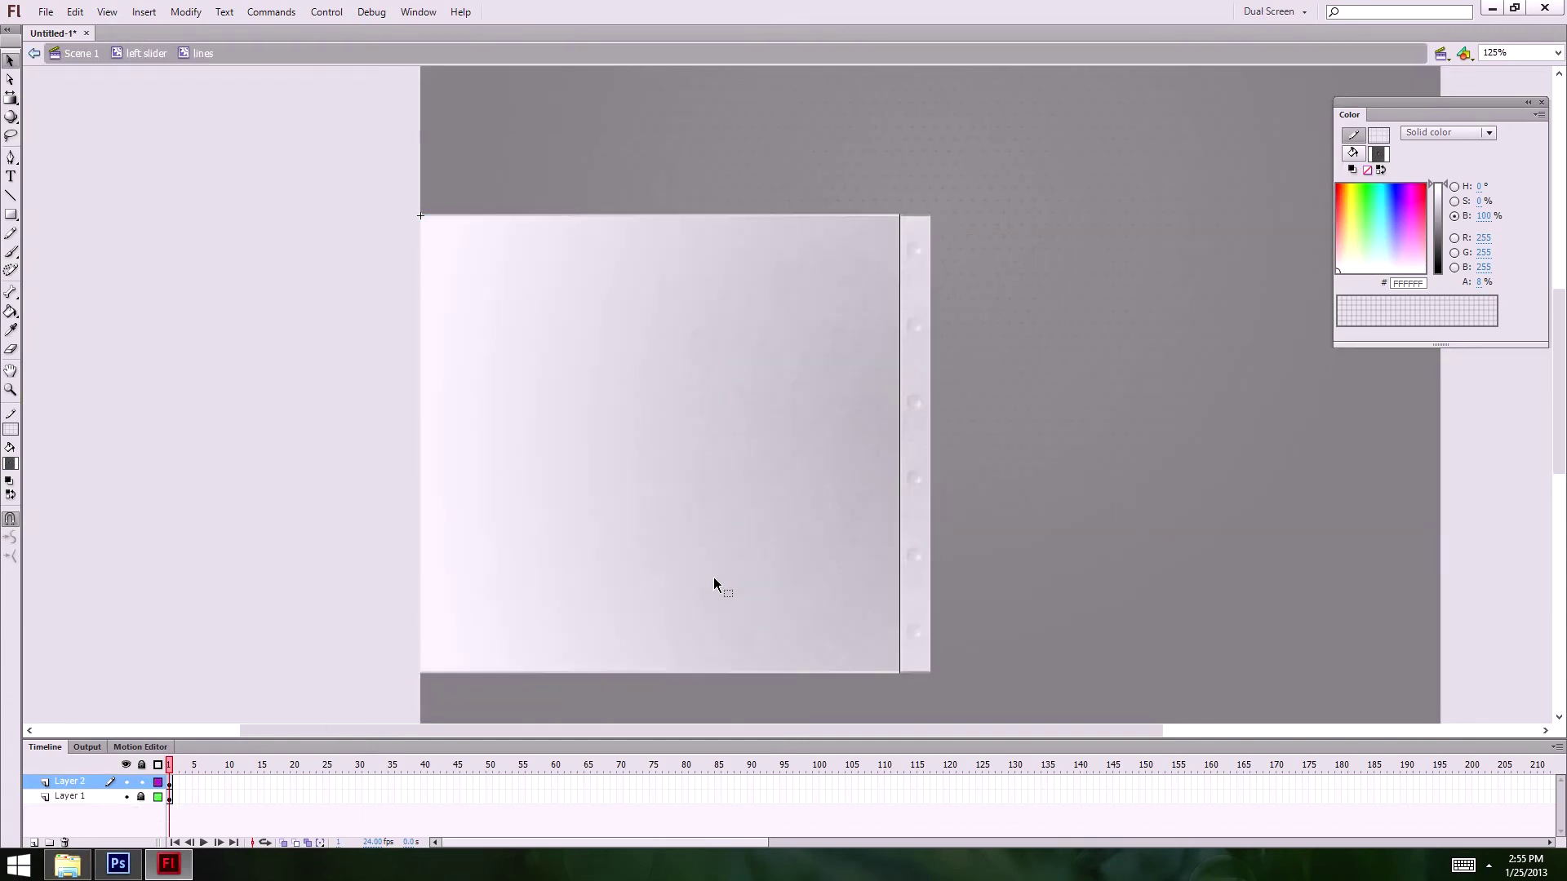
left_click(944, 234)
left_click(853, 356)
left_click_drag(716, 468, 881, 301)
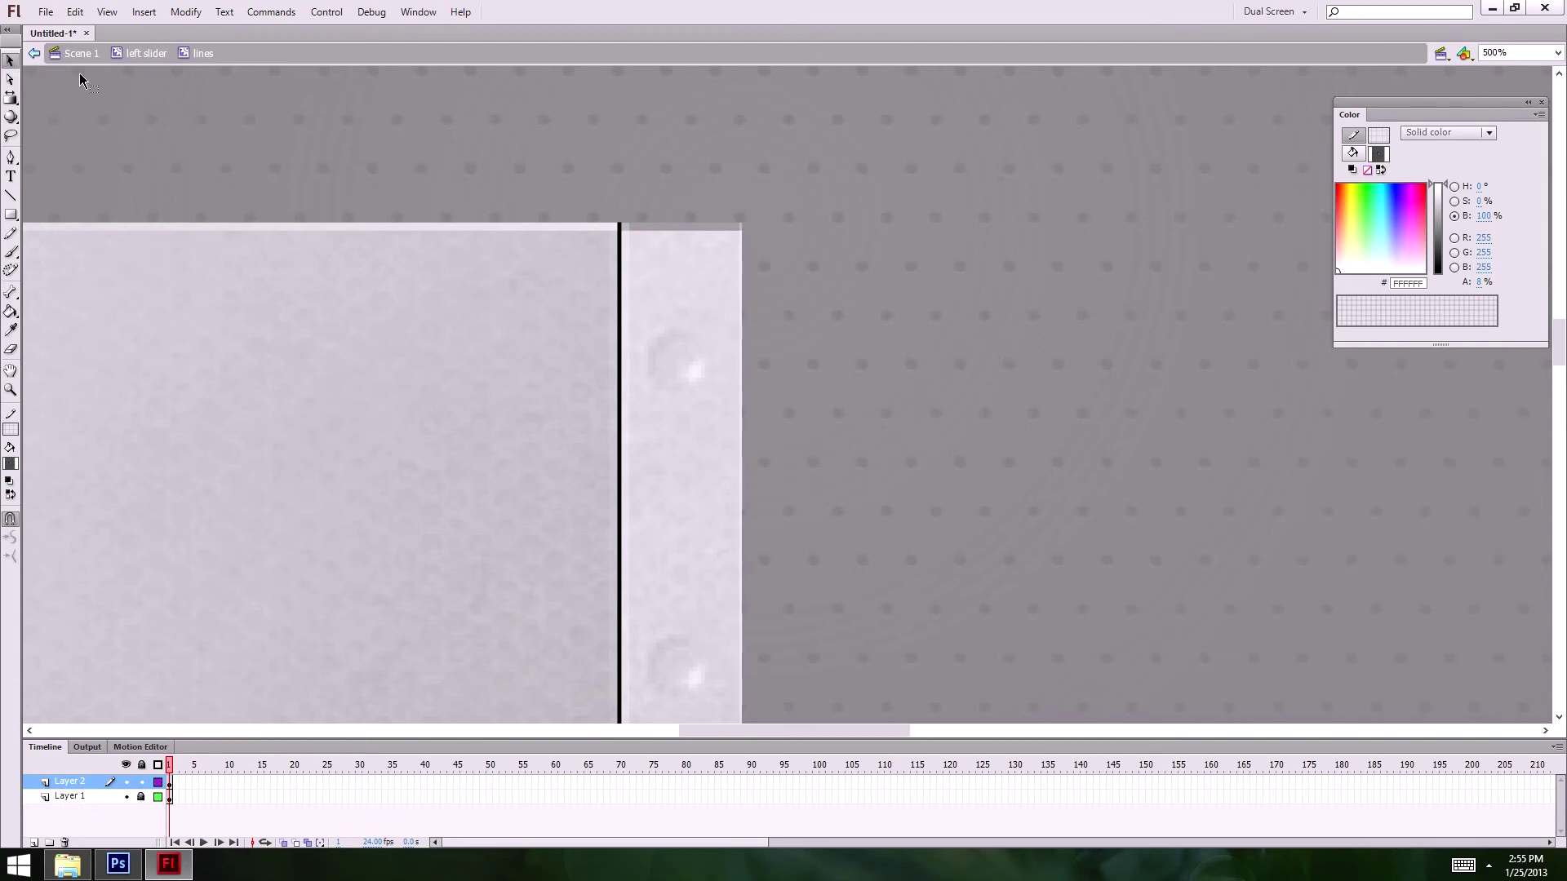
left_click(146, 53)
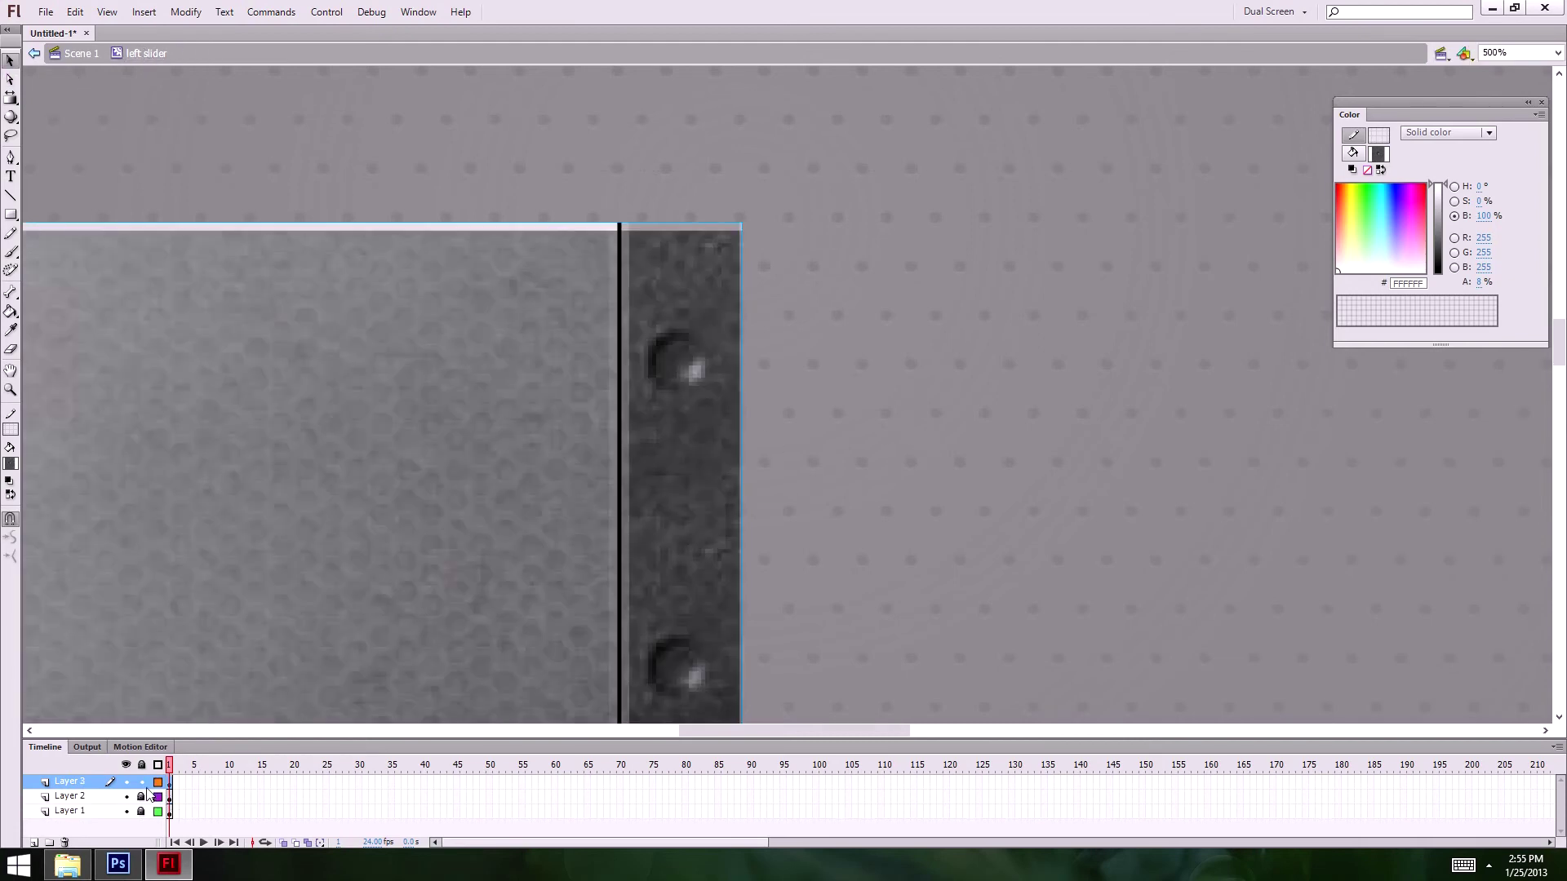
- Lock Layer 3 of the left slider and check the rivet bar on Layer 2 and the panel on Layer 1, relocking both layers
left_click(97, 802)
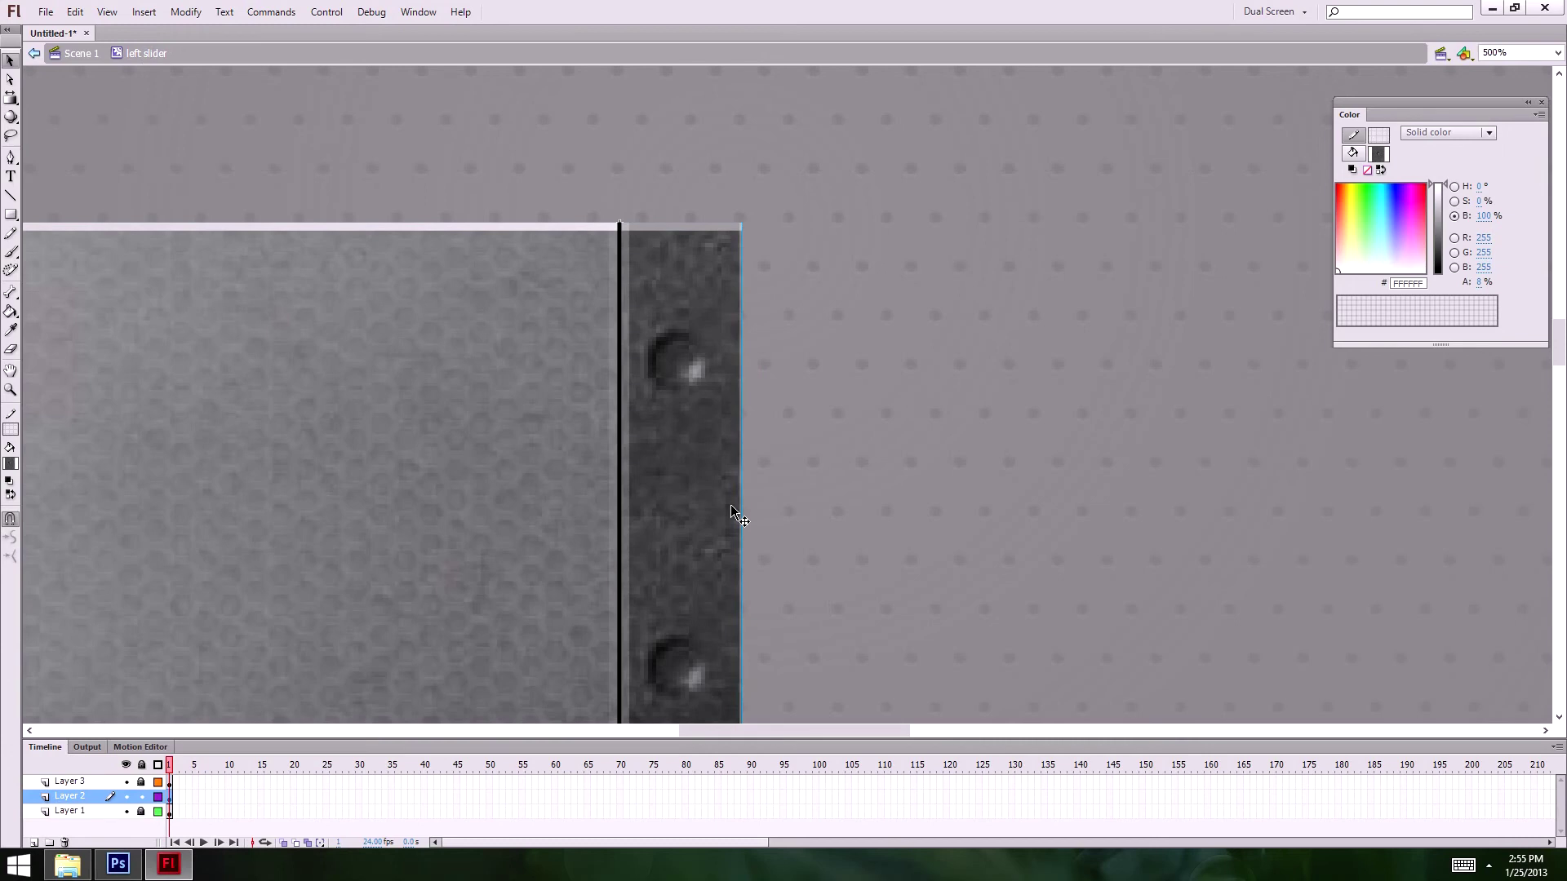
left_click(875, 424)
key("ctrl+shift+space")
left_click(721, 484, "alt")
left_click(780, 490)
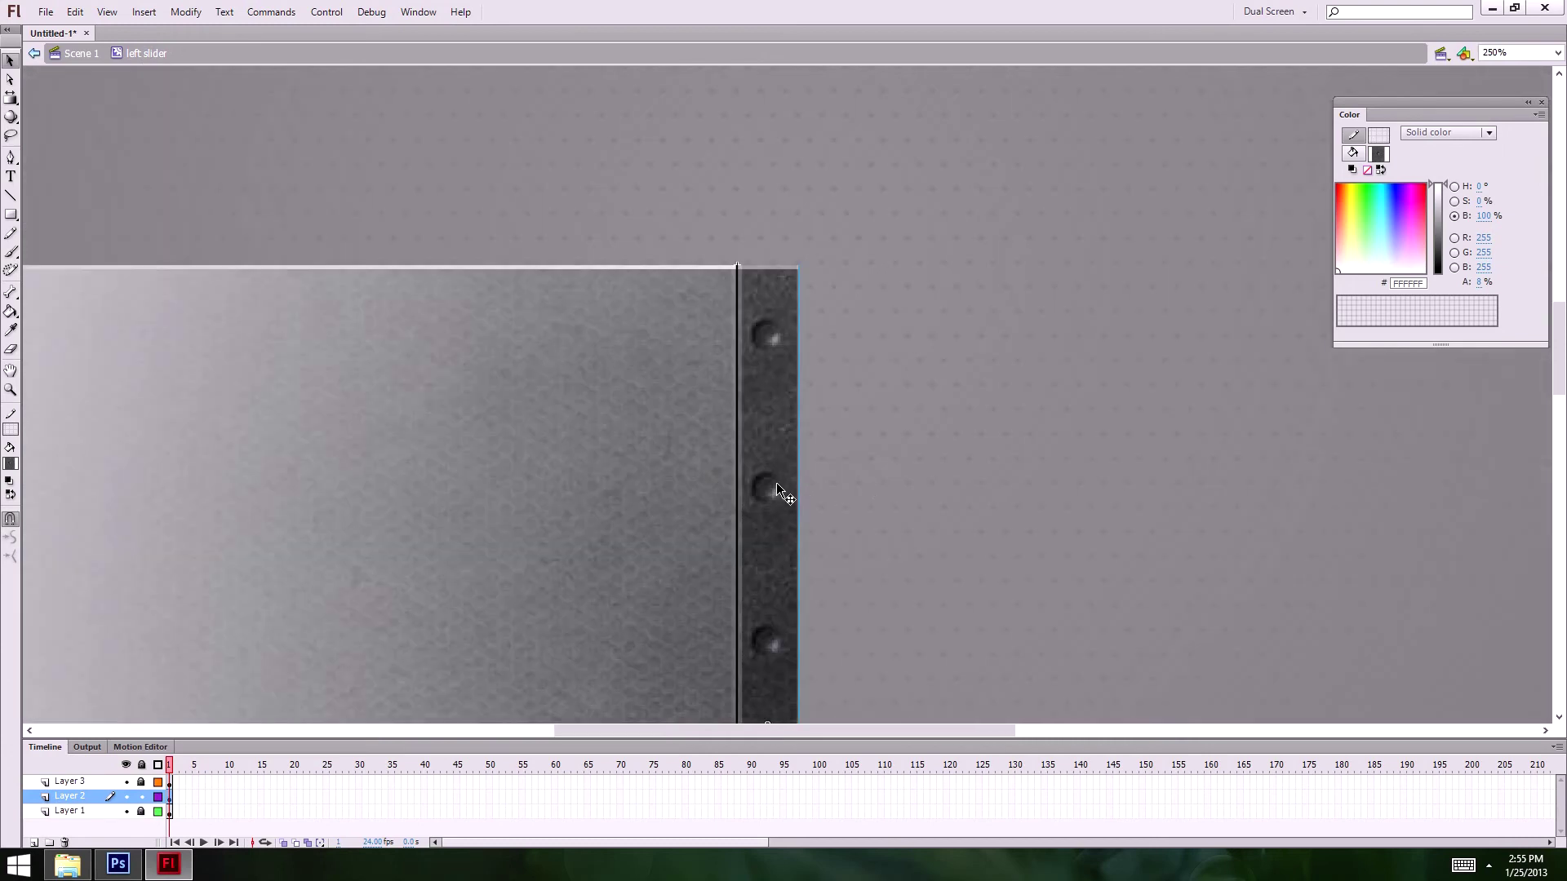
left_click_drag(959, 574, 997, 332)
left_click(141, 796)
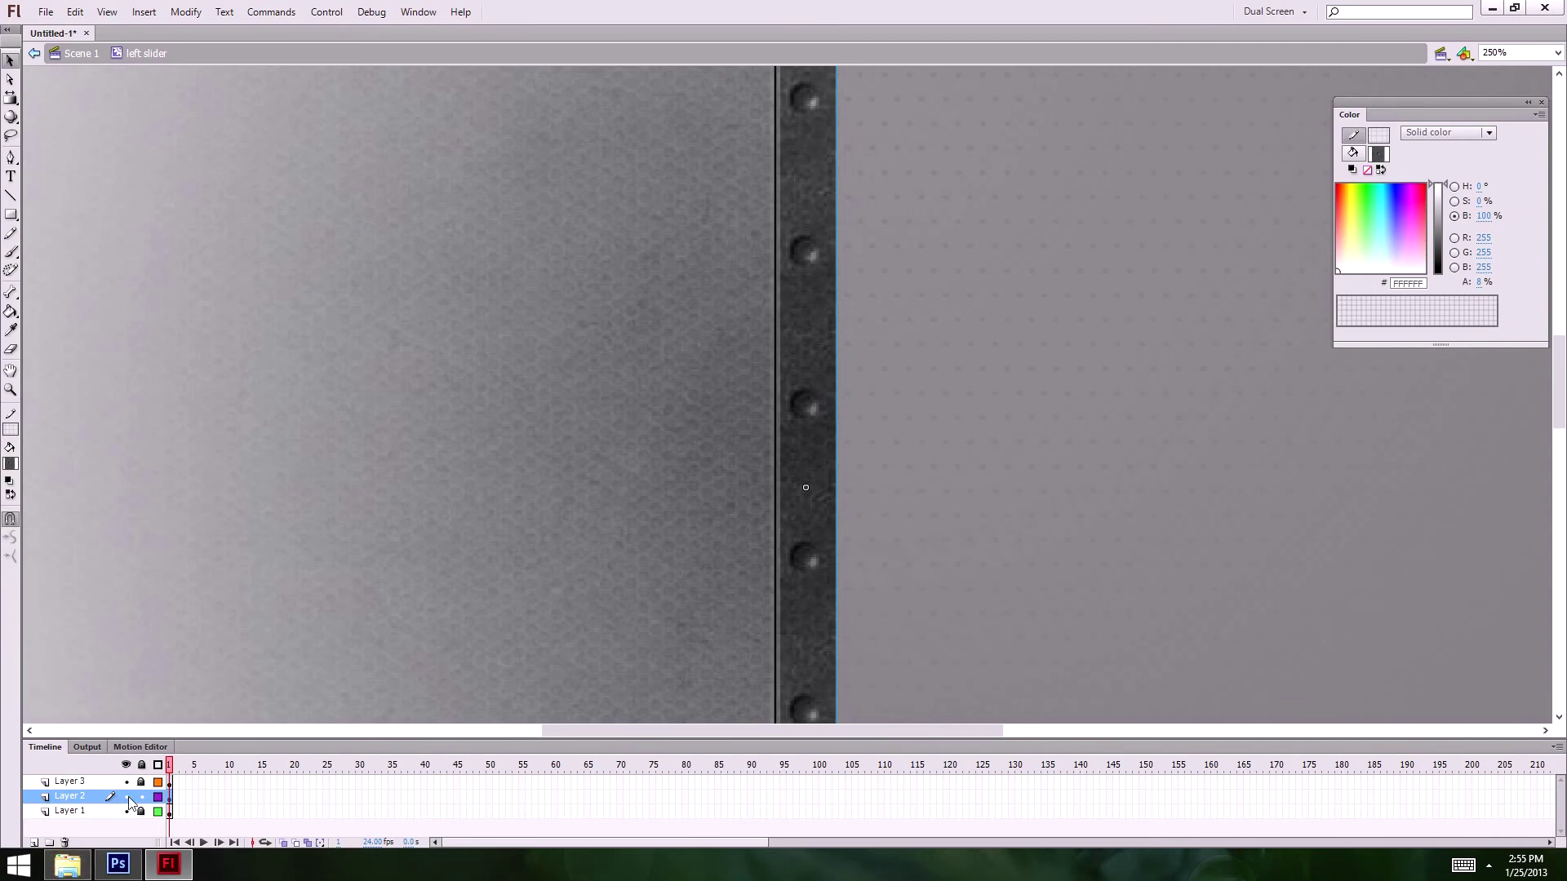
left_click(599, 418)
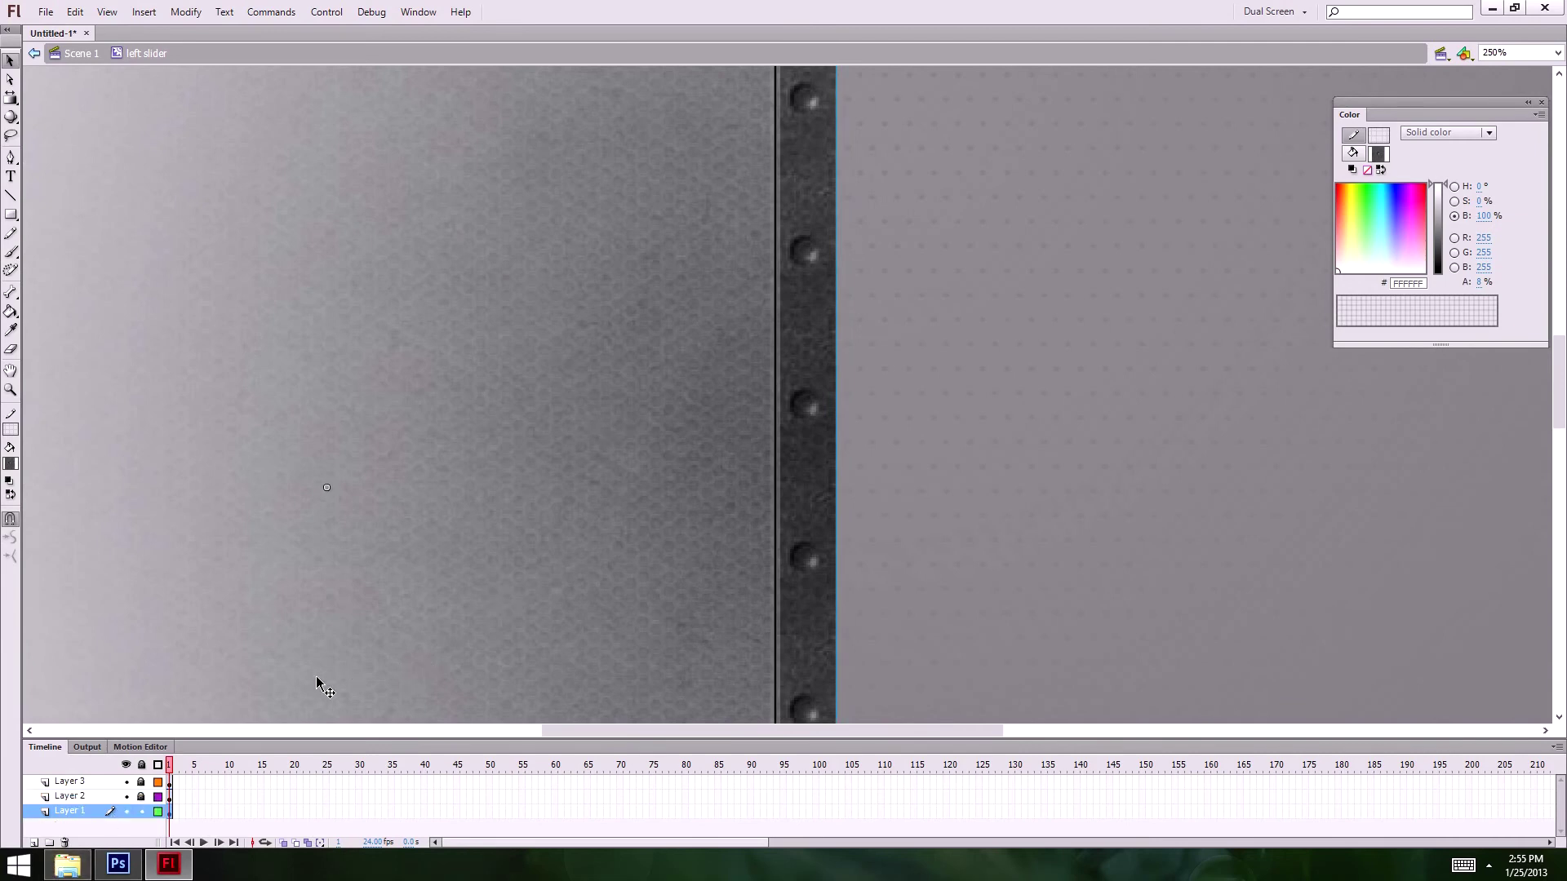
left_click(616, 478, "ctrl+alt")
left_click(141, 811)
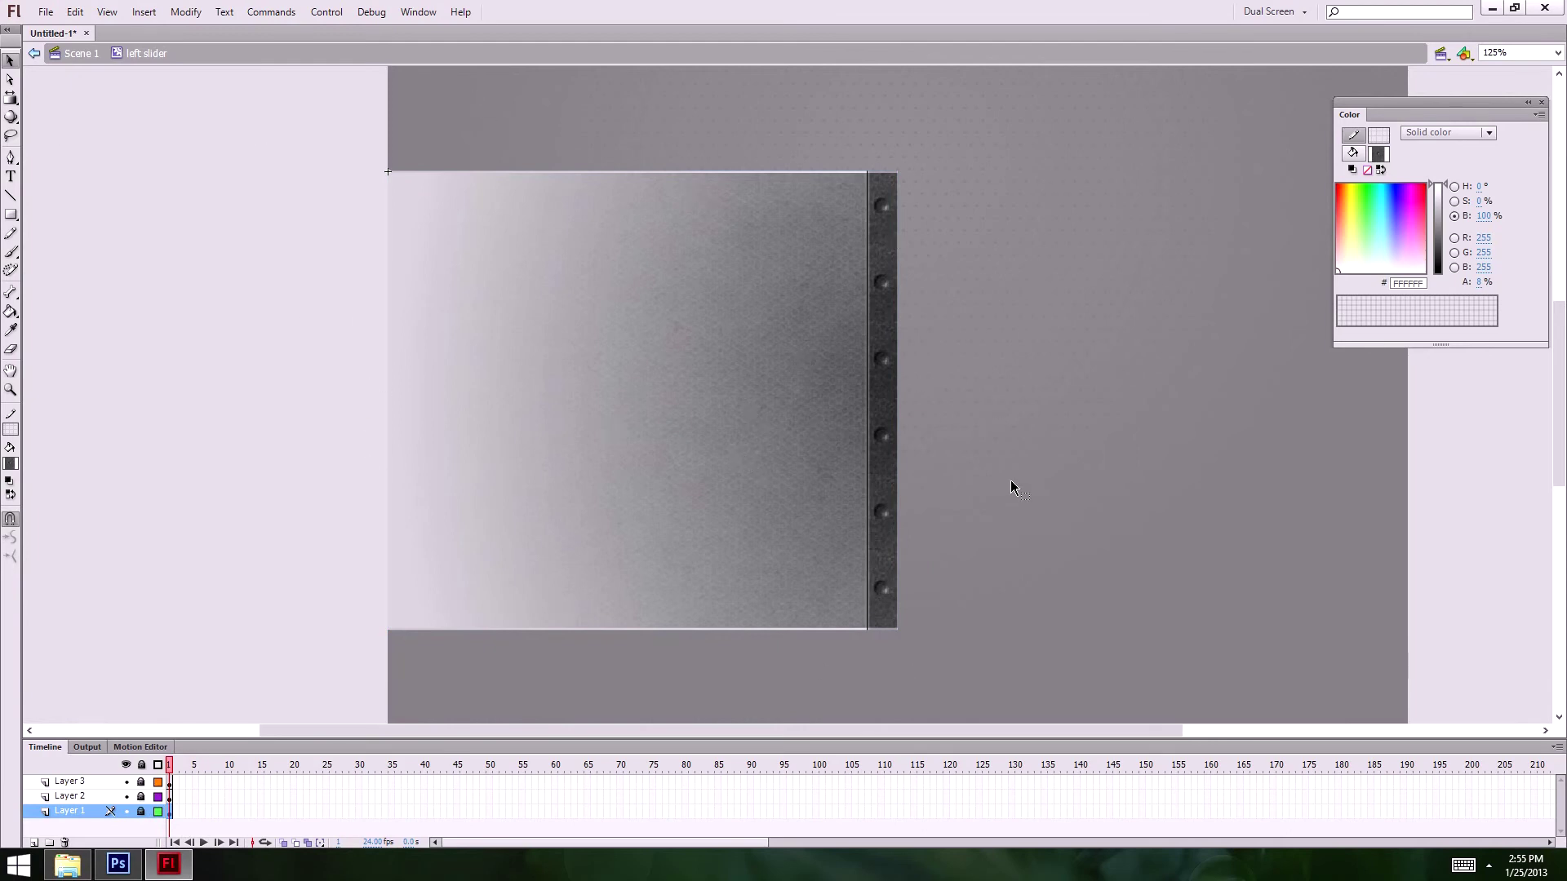
- Collapse the colour settings and duplicate the left slider library symbol as a movie clip named "right slider"
left_click(1527, 104)
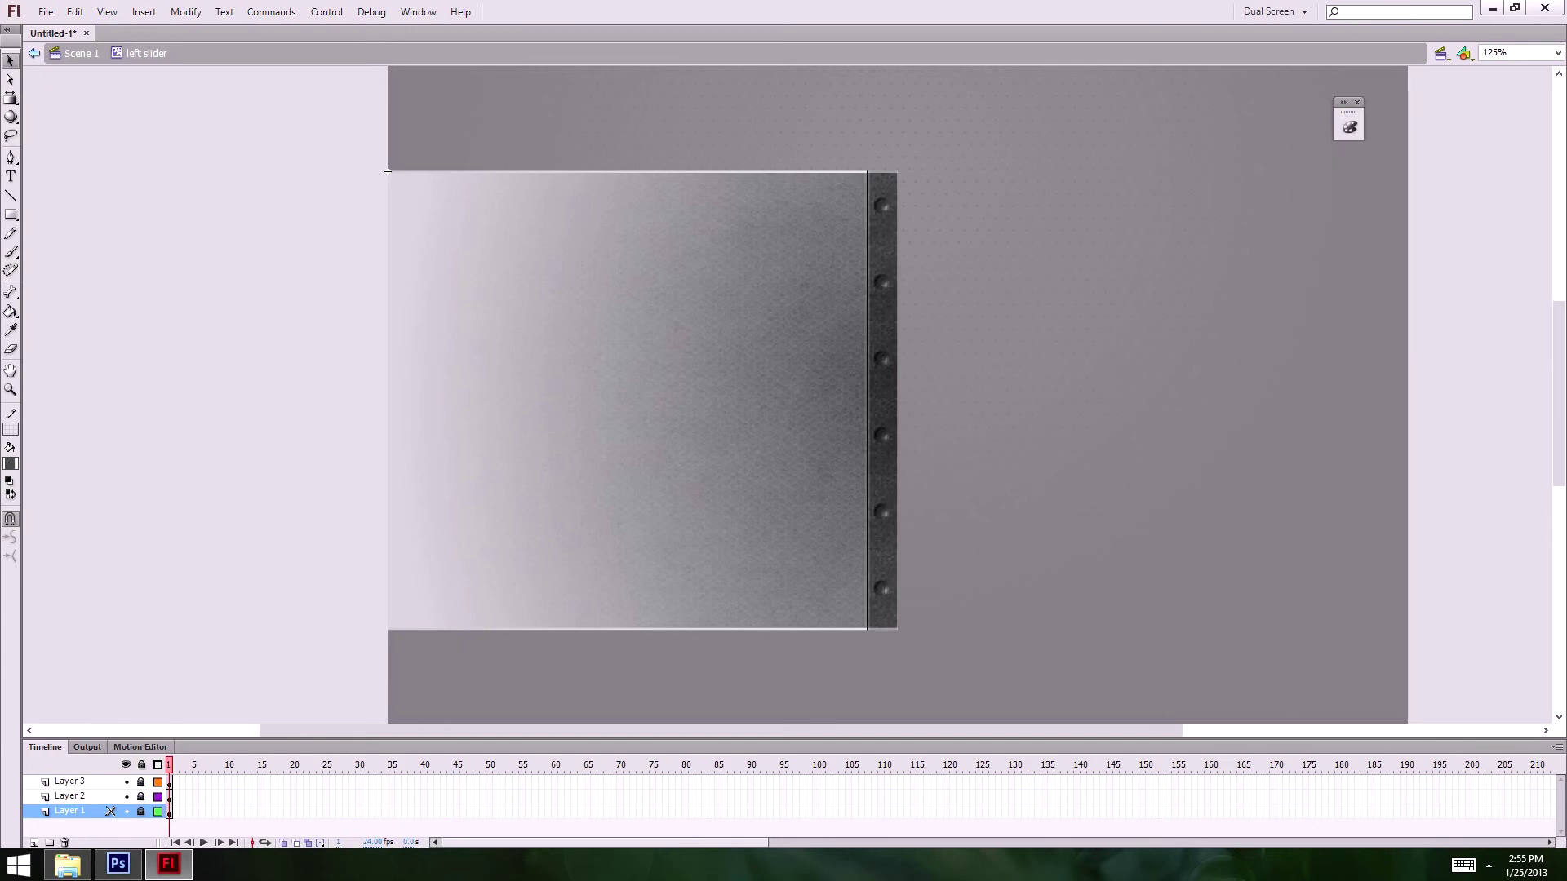
key("F4")
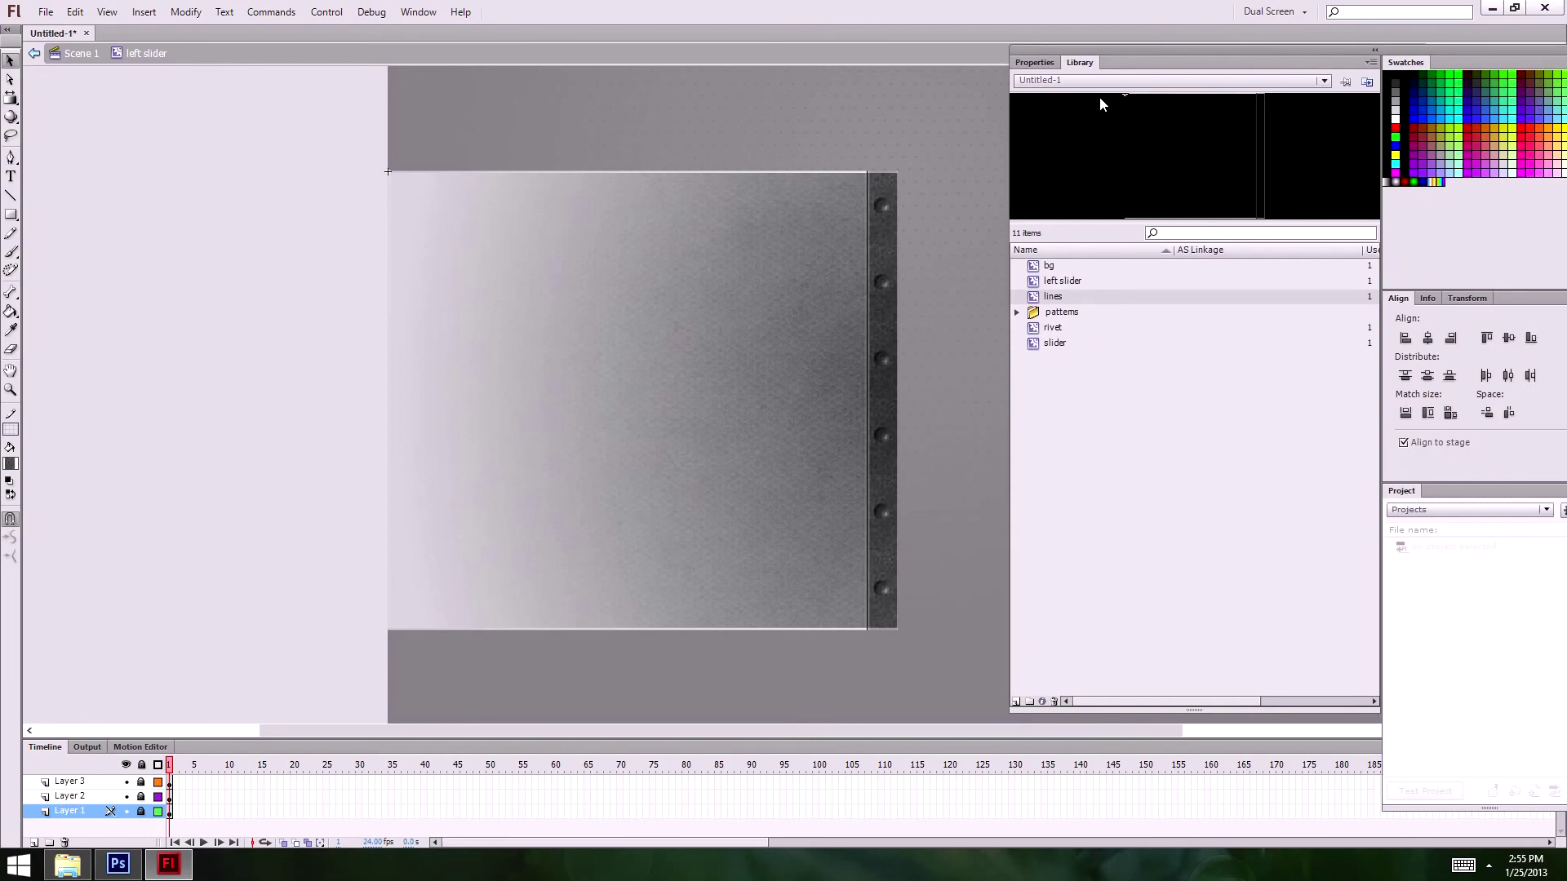
left_click(1066, 280)
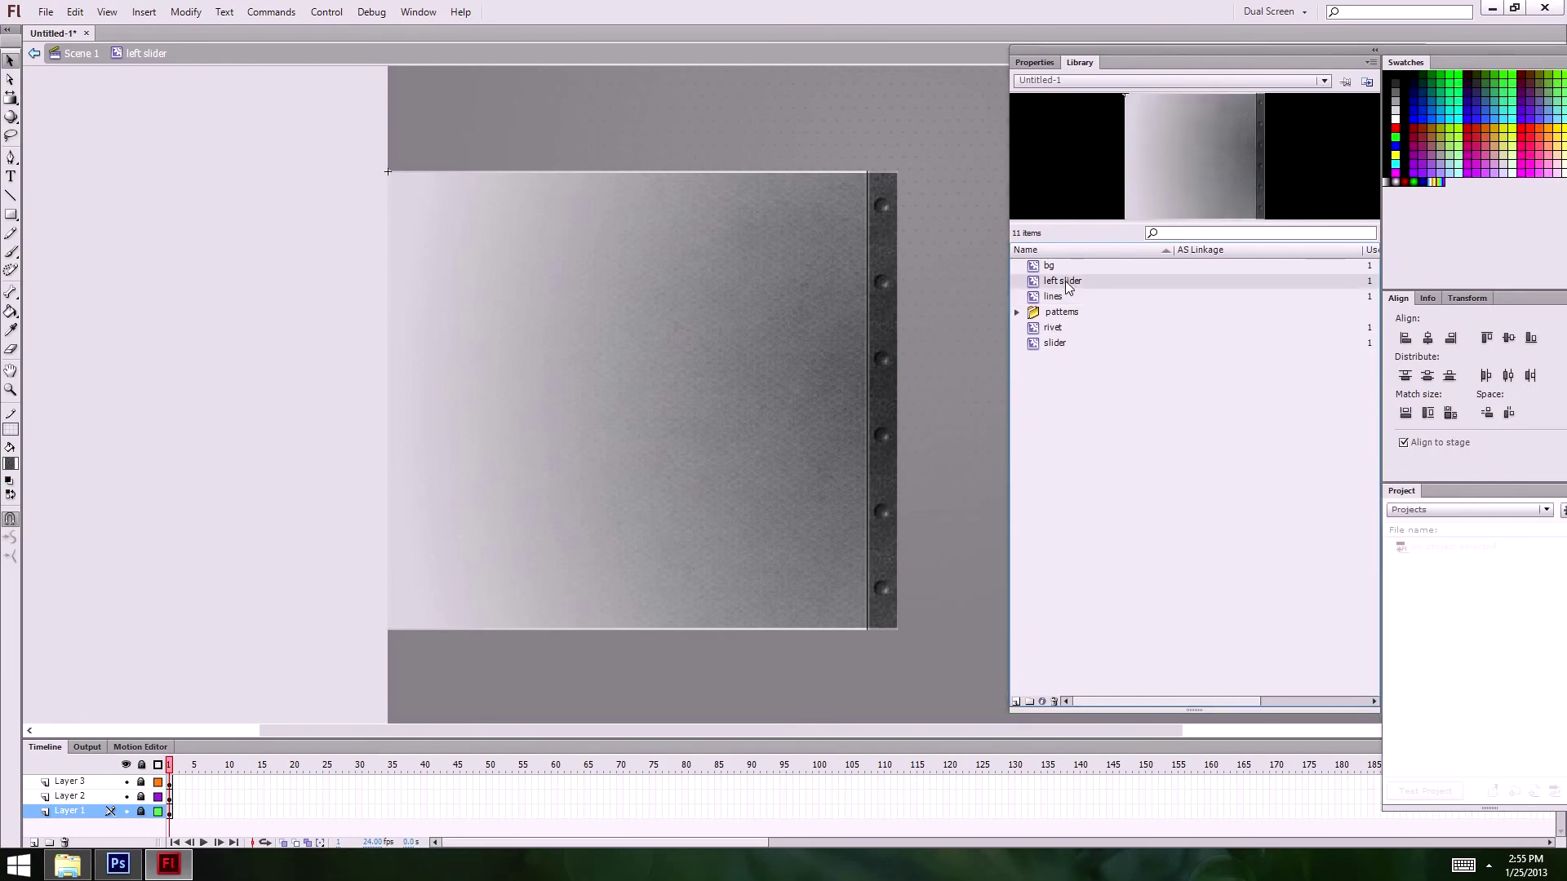
right_click(1065, 280)
left_click(1138, 382)
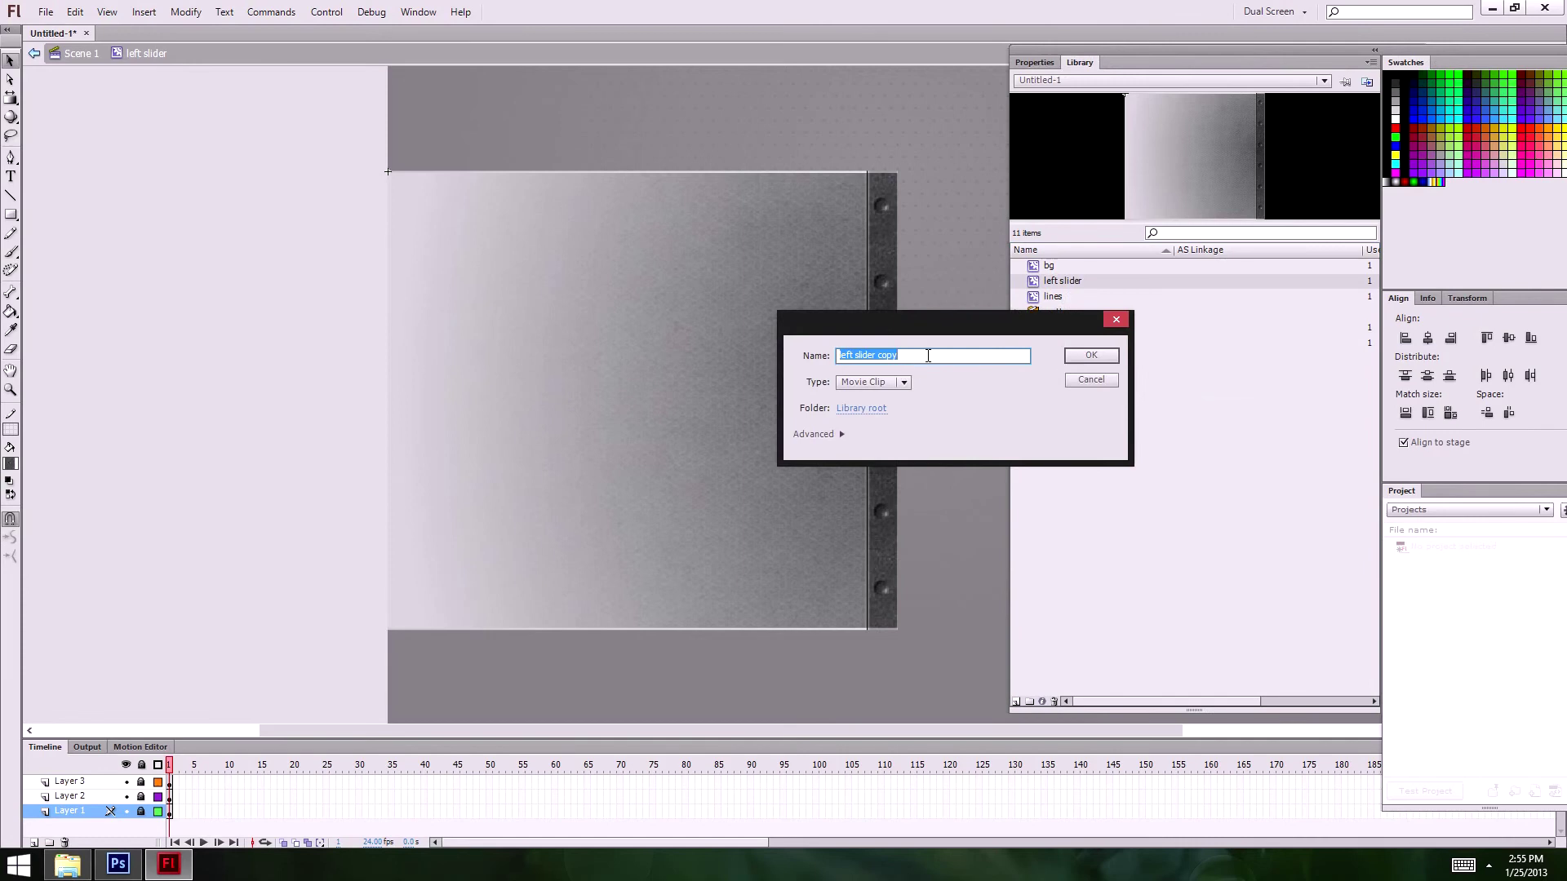
type("righ")
key("Return")
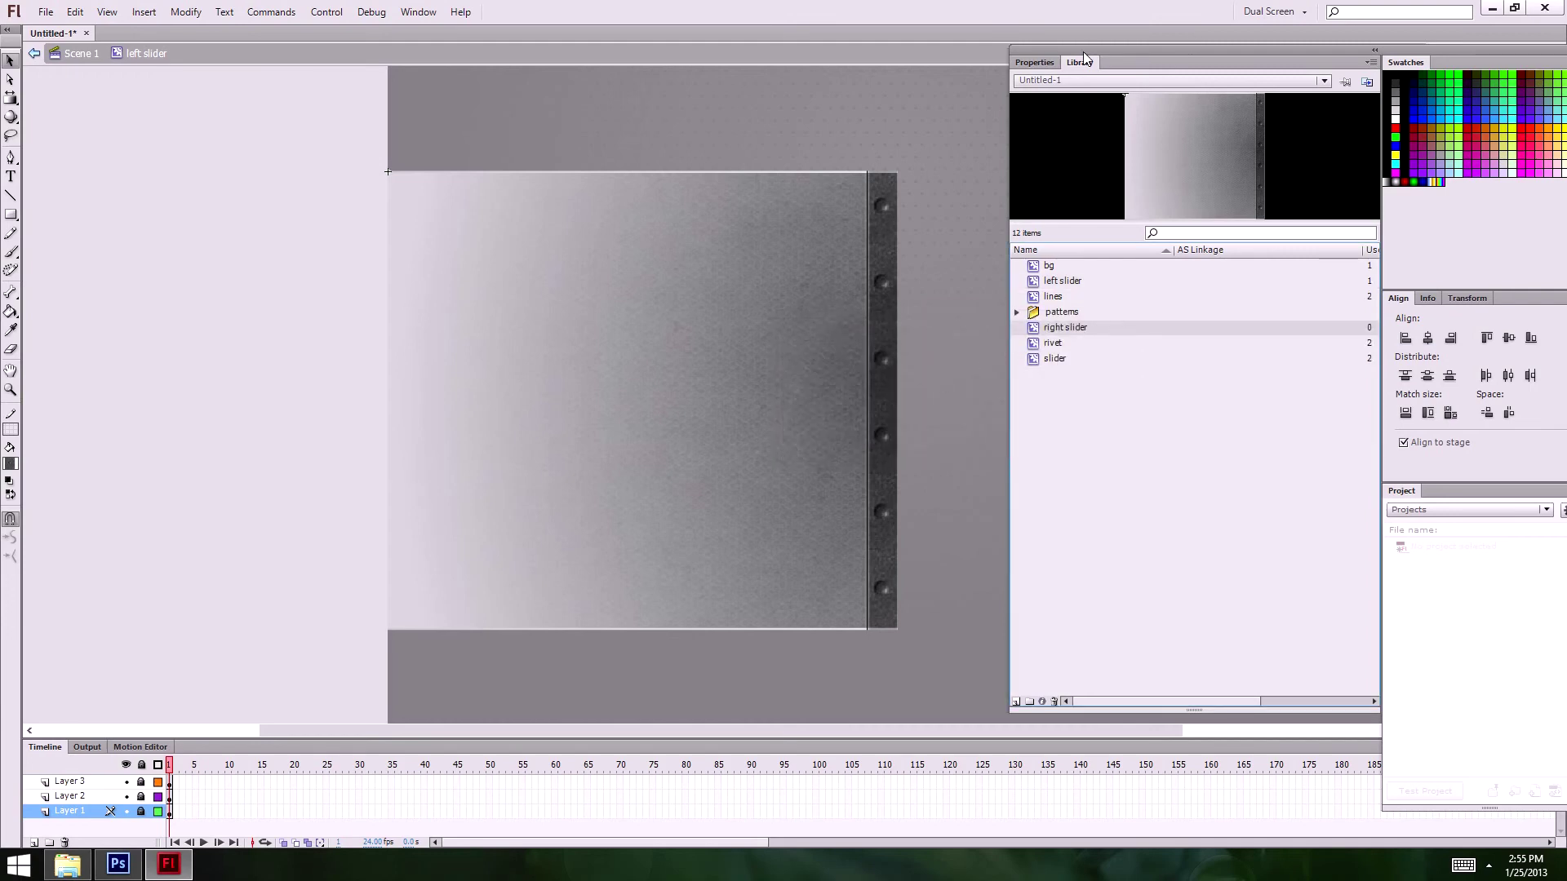
left_click_drag(1103, 53, 1566, 52)
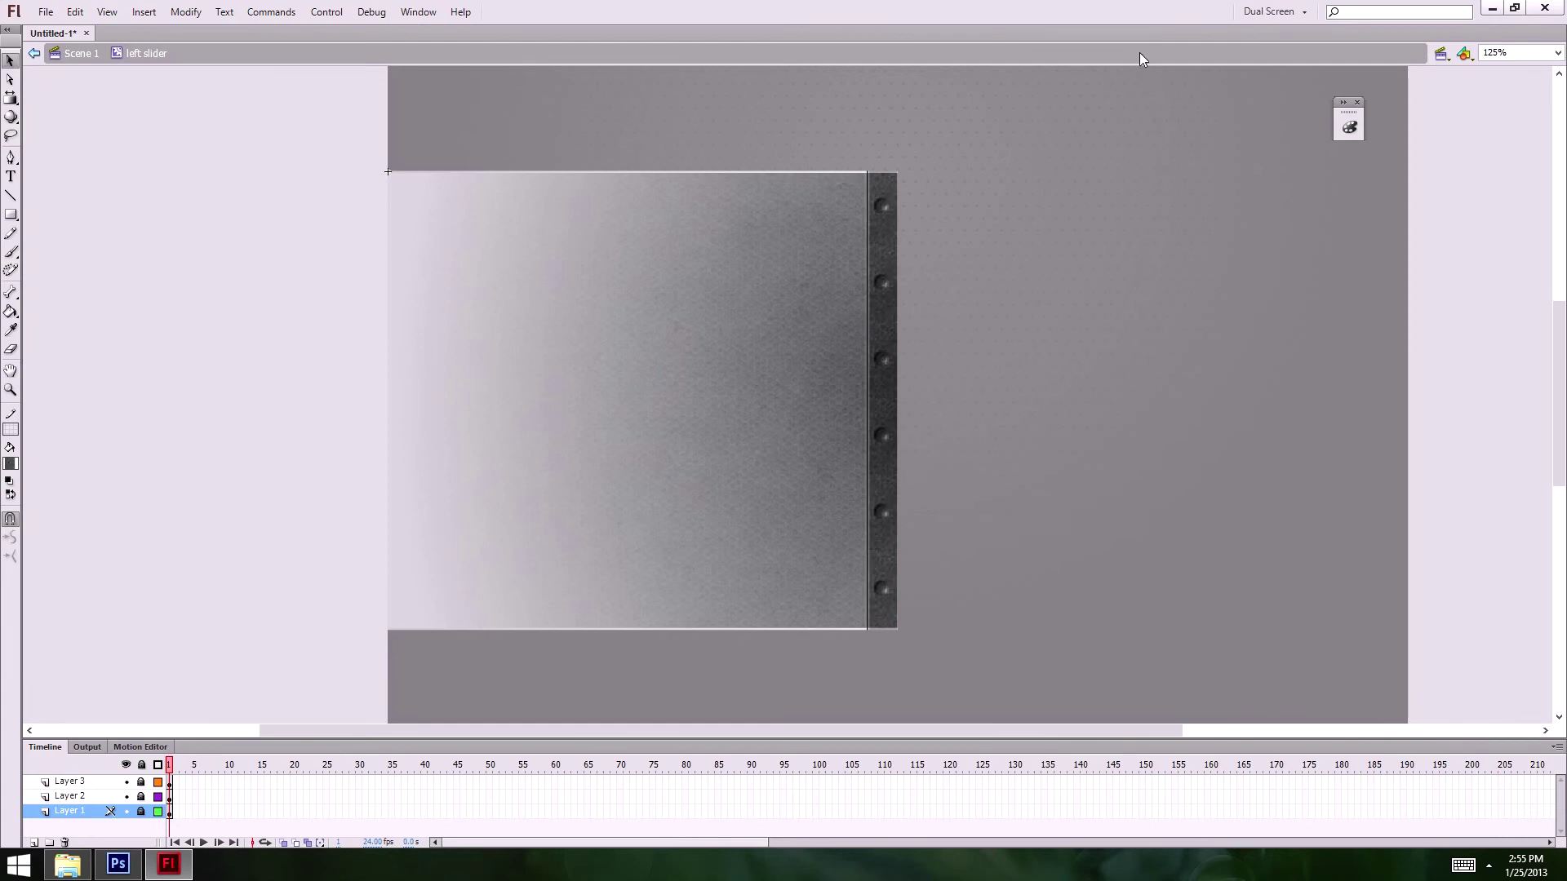
- Try a horizontally flipped copy of the left slider in the main scene, placed flush against the original's rivet bar
left_click(91, 54)
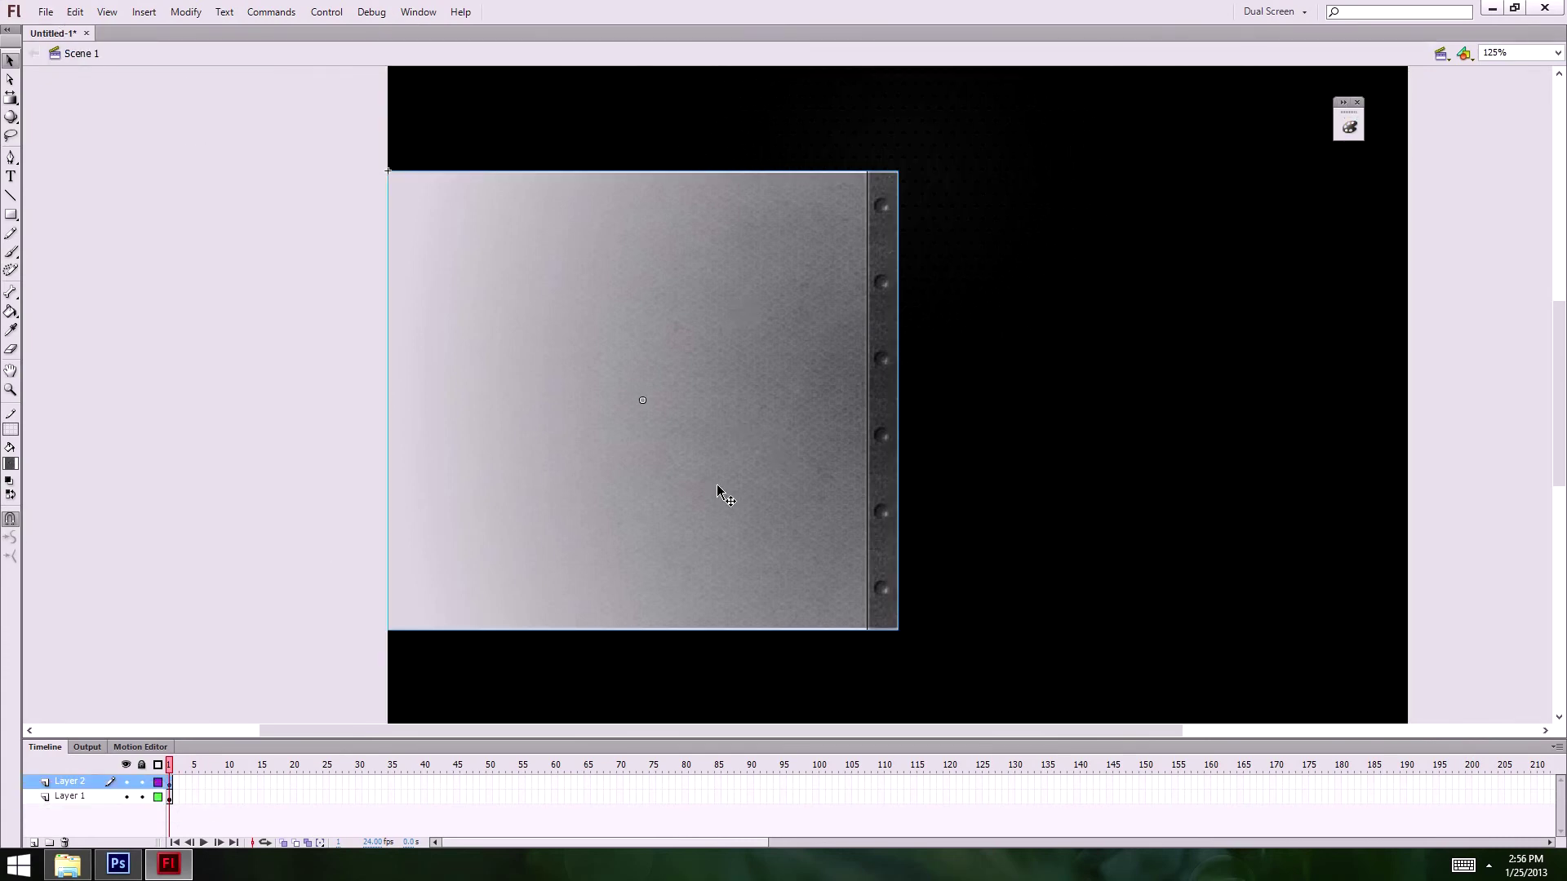
right_click(704, 330)
left_click(266, 345)
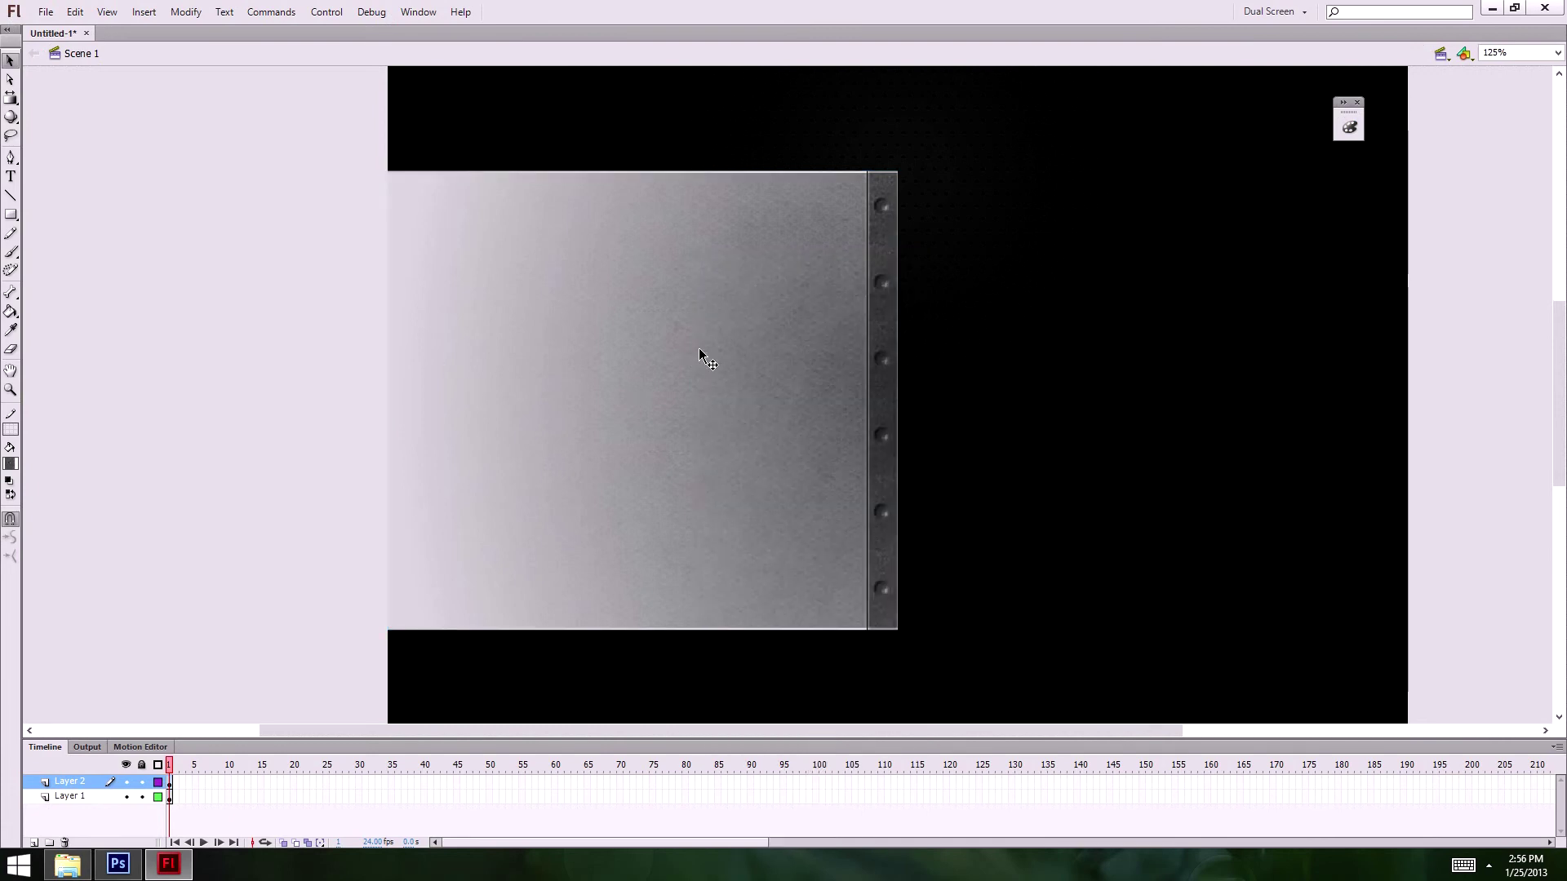
left_click(698, 351)
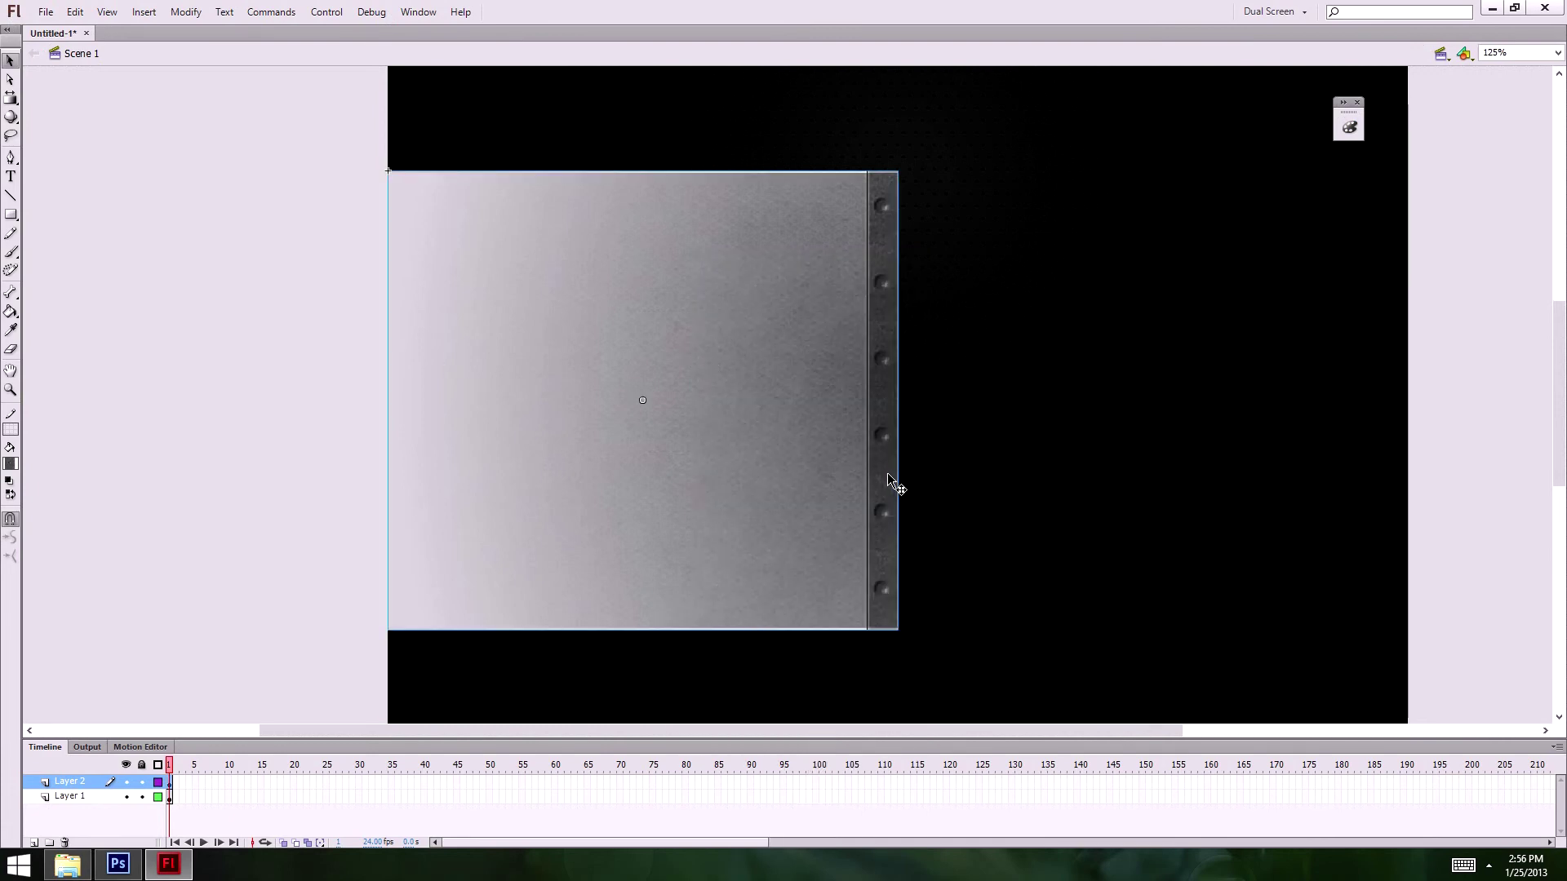
left_click_drag(888, 476, 1032, 470)
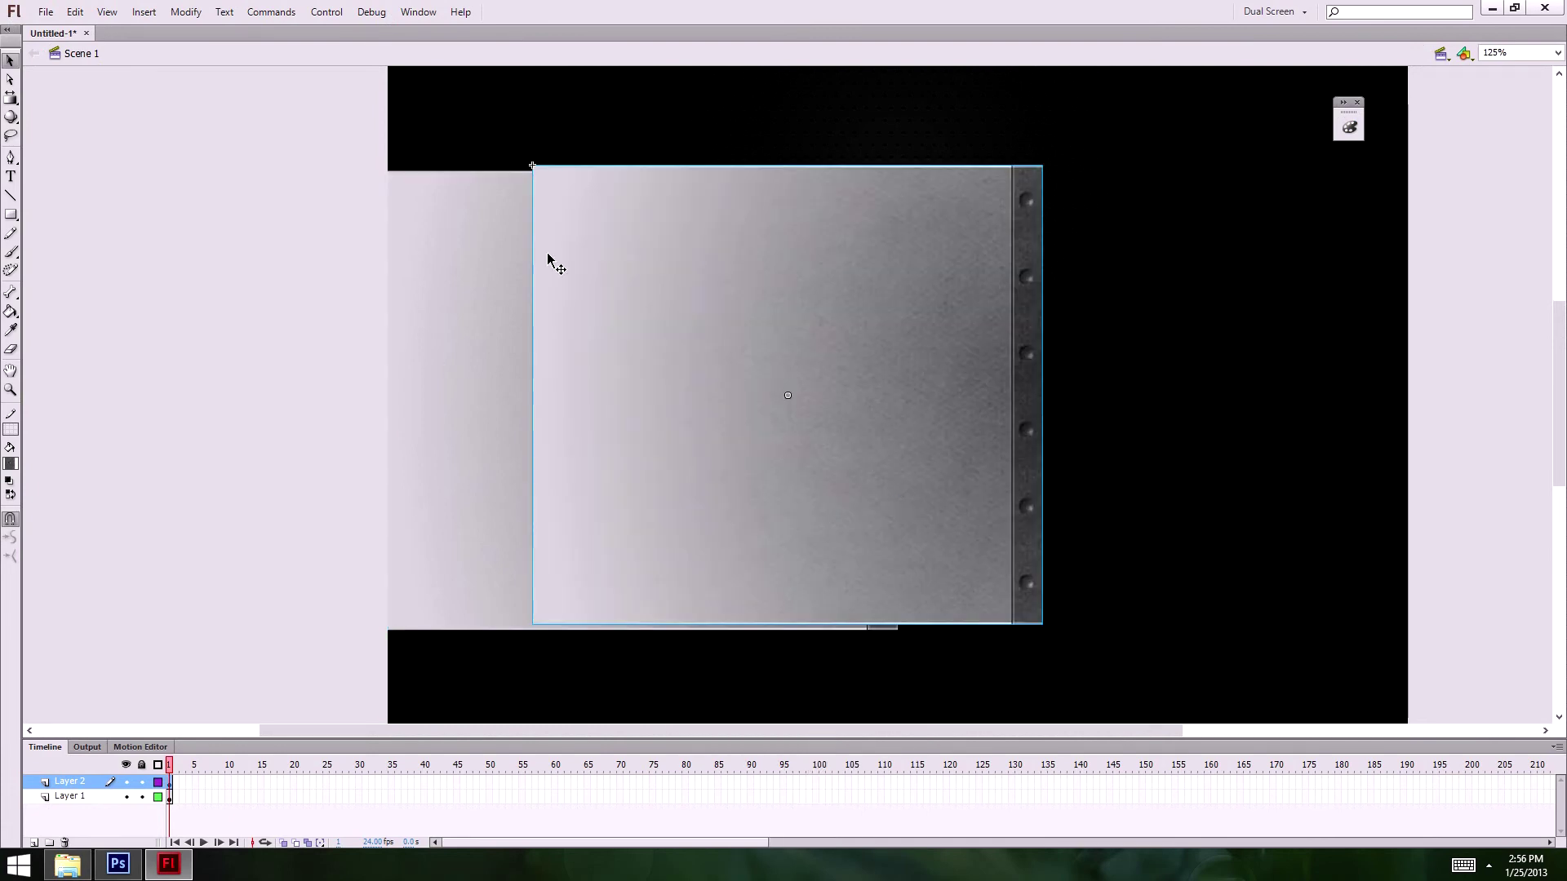
left_click(186, 13)
mouse_move(245, 214)
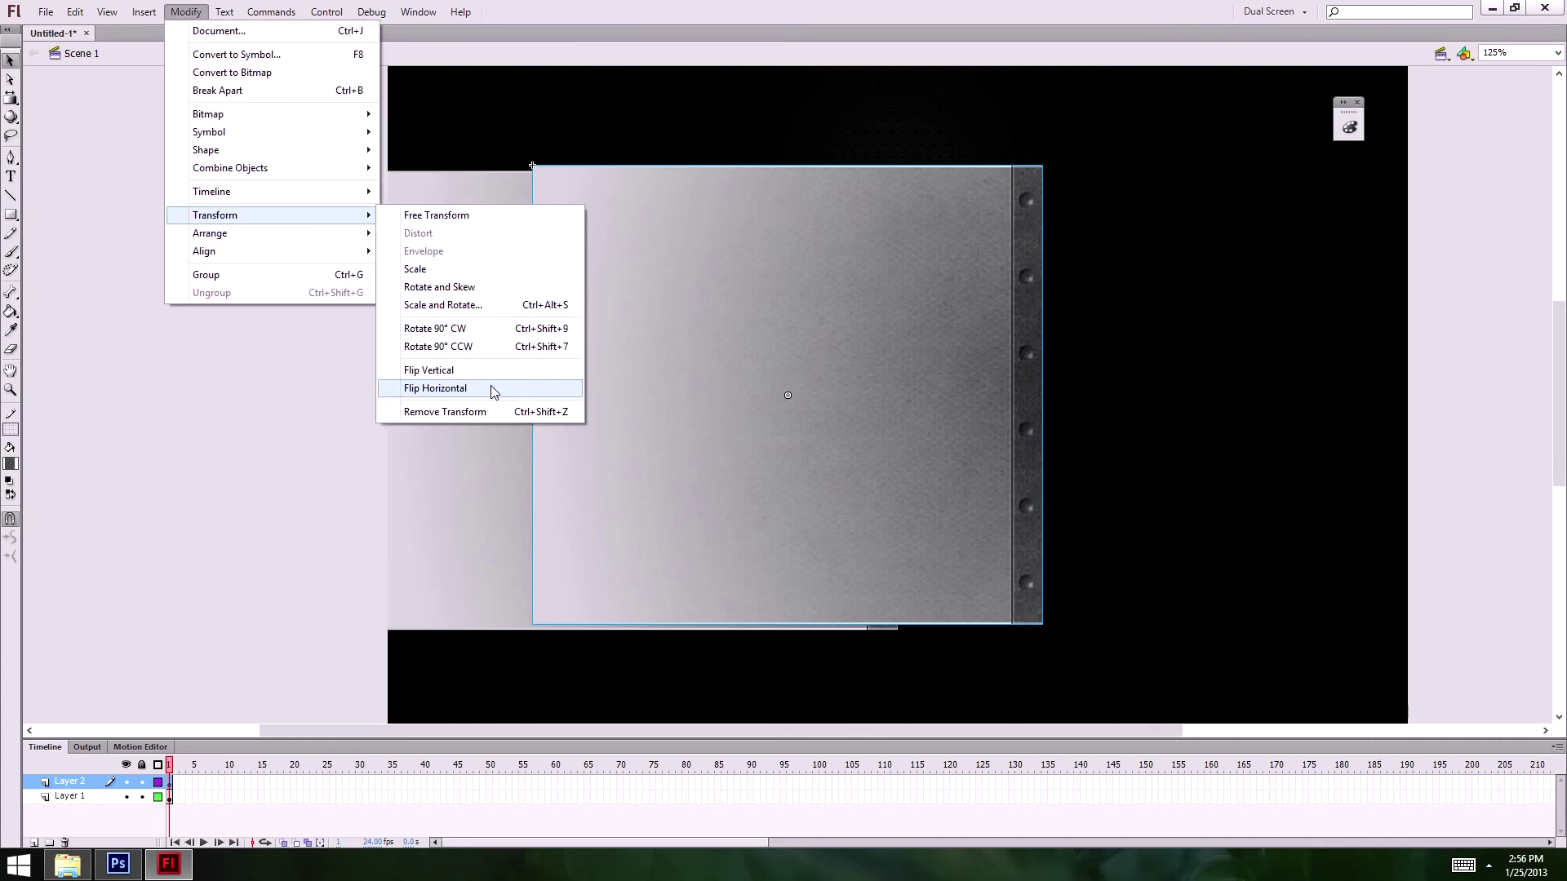
left_click(441, 387)
left_click_drag(548, 193, 907, 190)
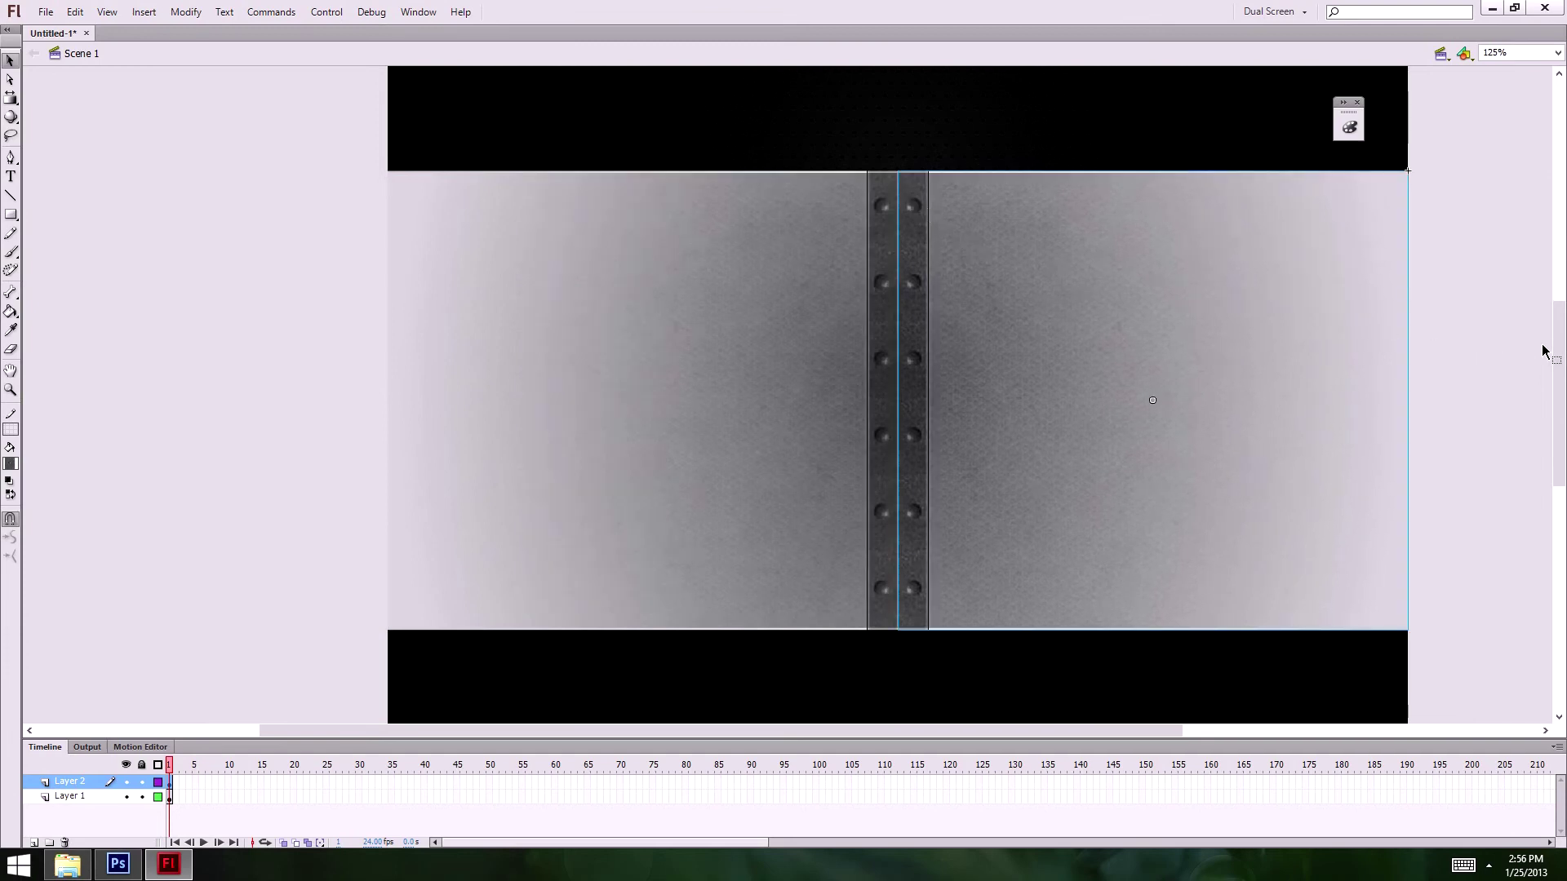
- Deselect to view the mirrored pair, and delete the flipped slider copy from the stage
left_click(1480, 393)
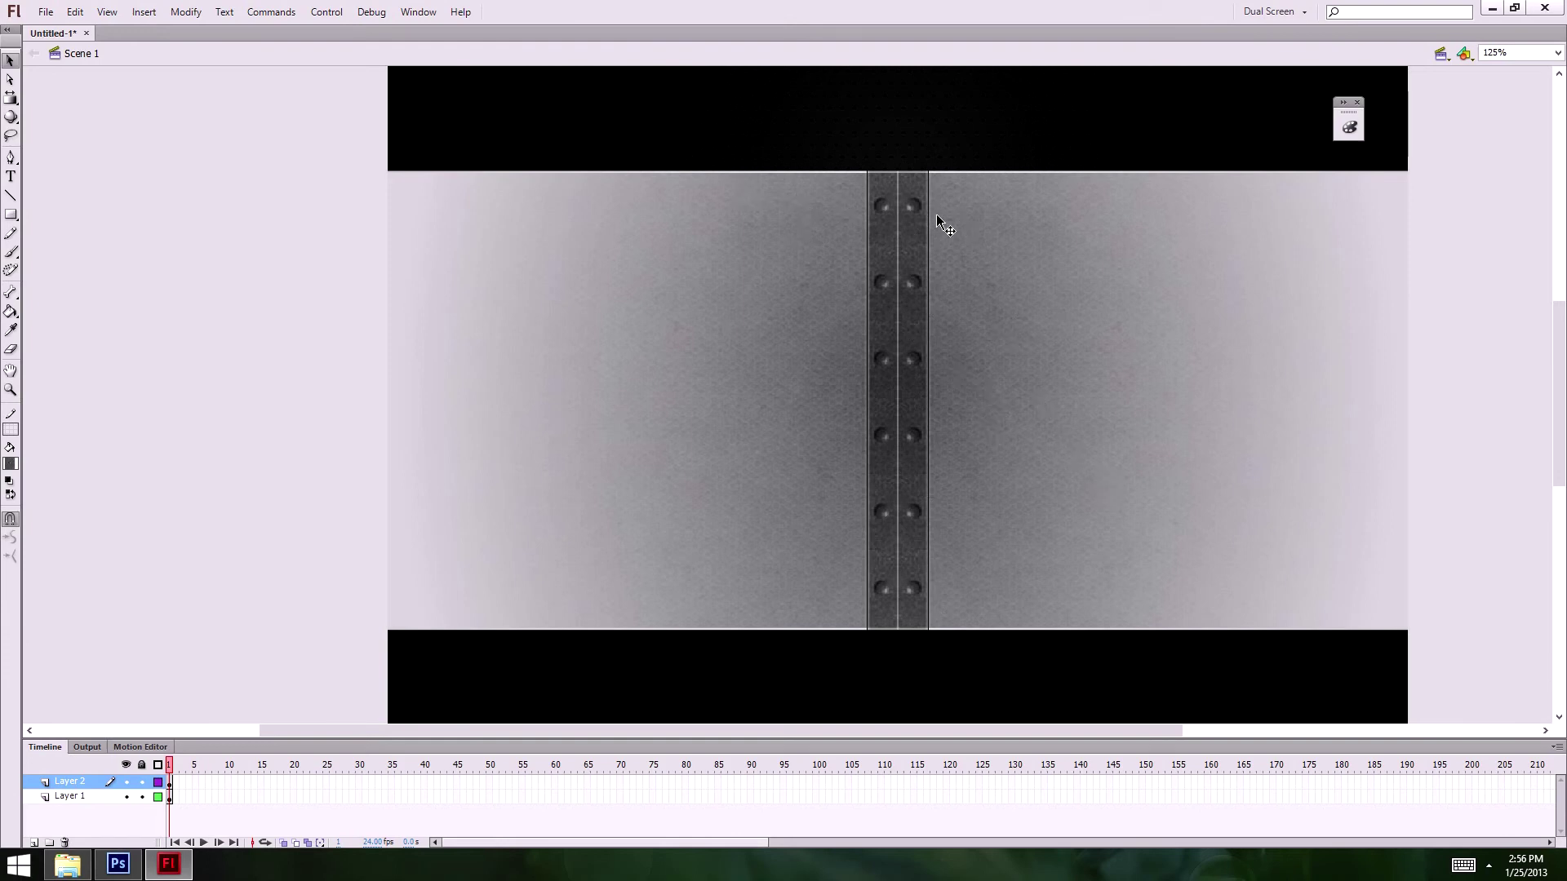
left_click(1167, 390)
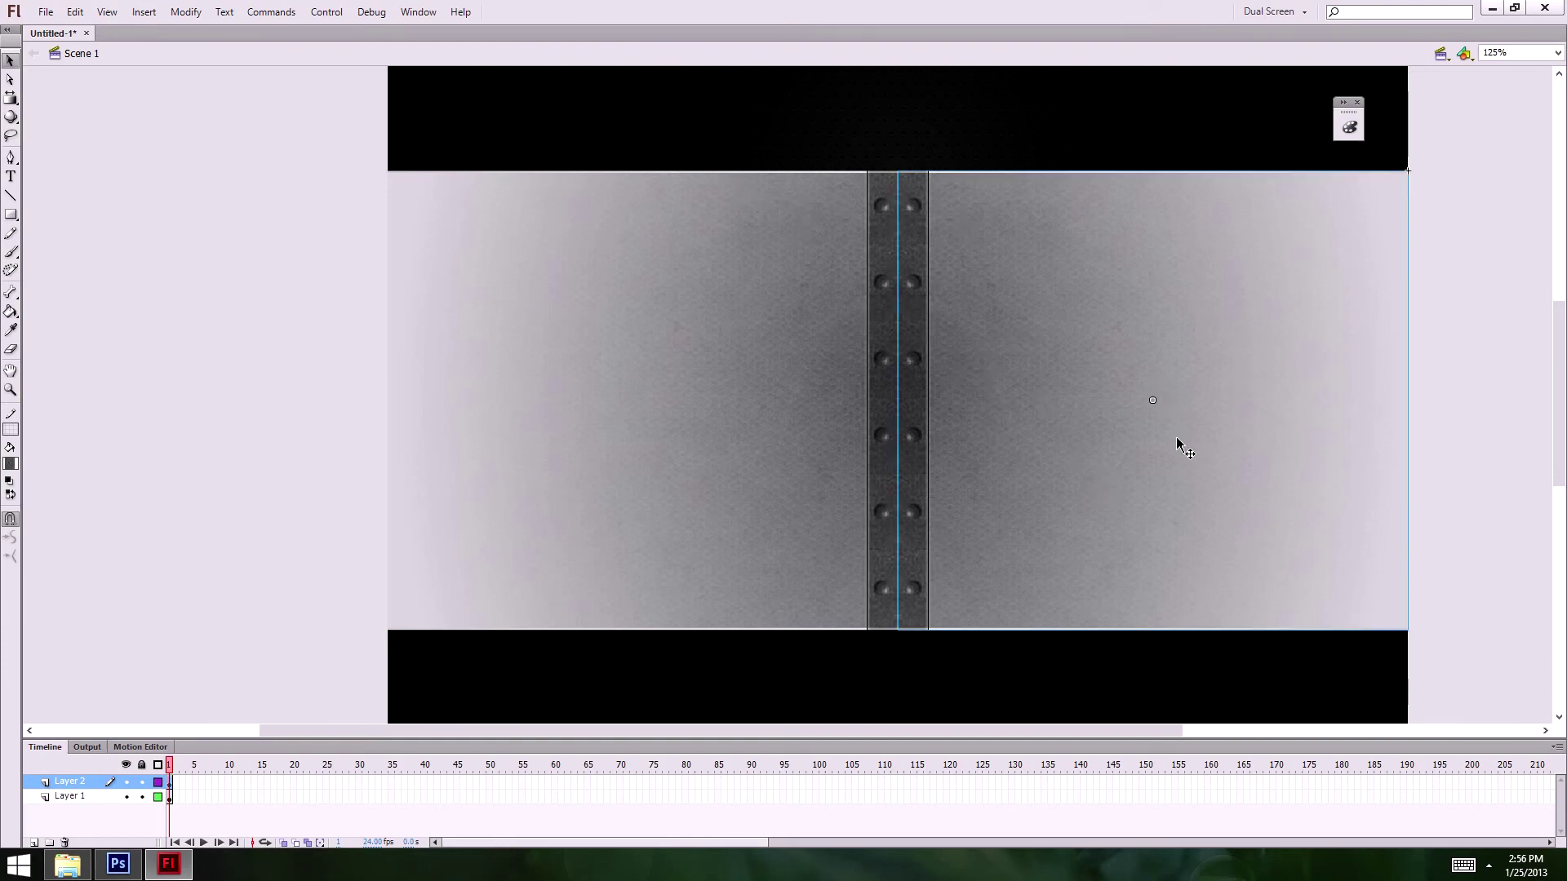
key("Delete")
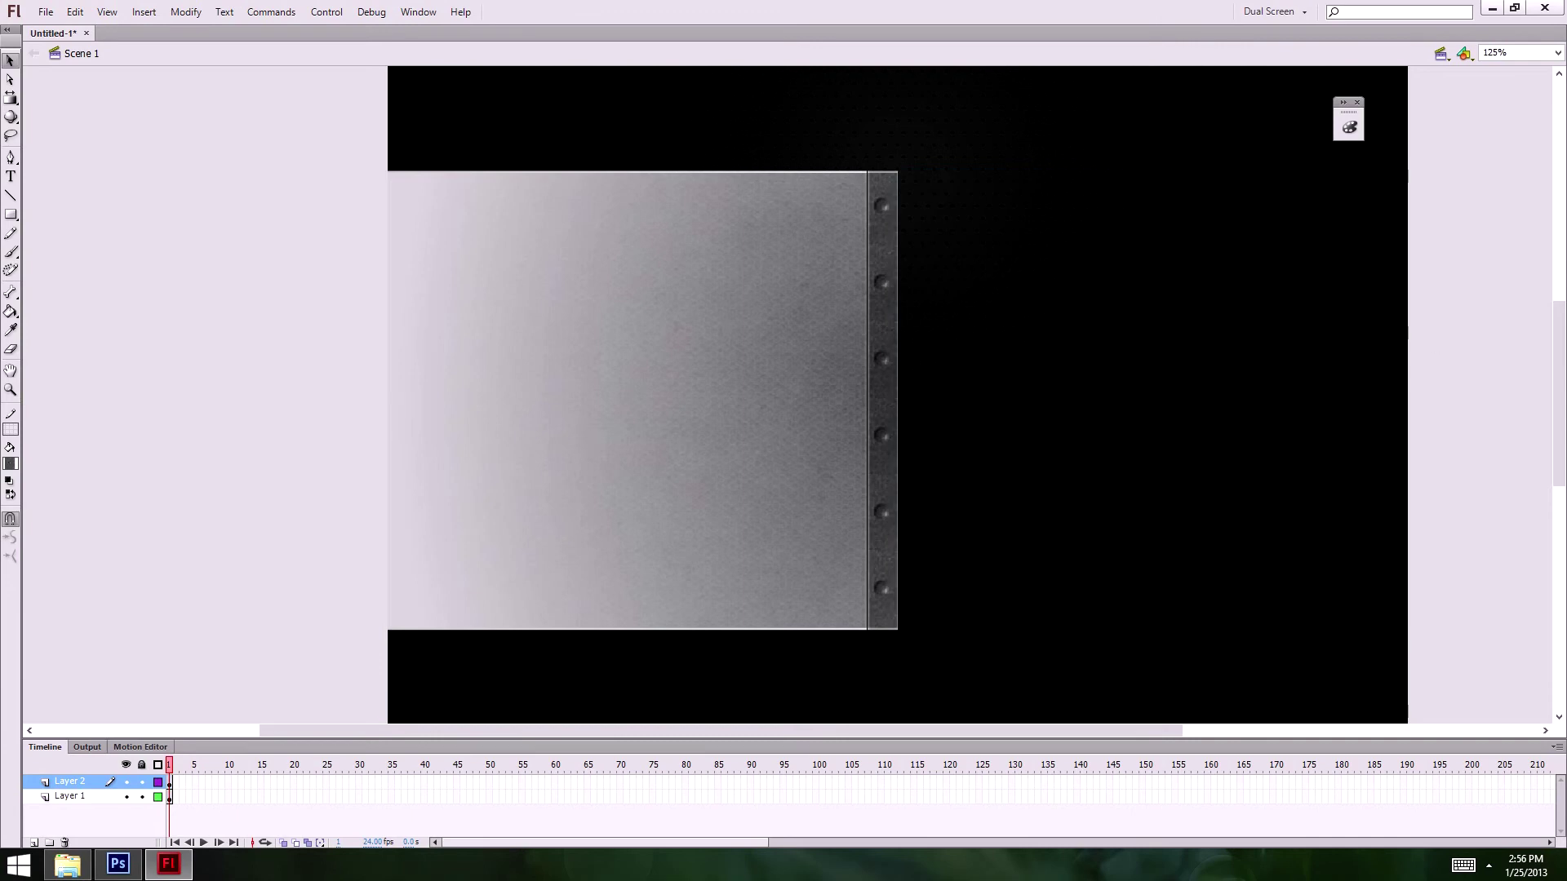
- Open the right slider symbol for editing
key("ctrl+e")
left_click_drag(851, 573, 783, 364)
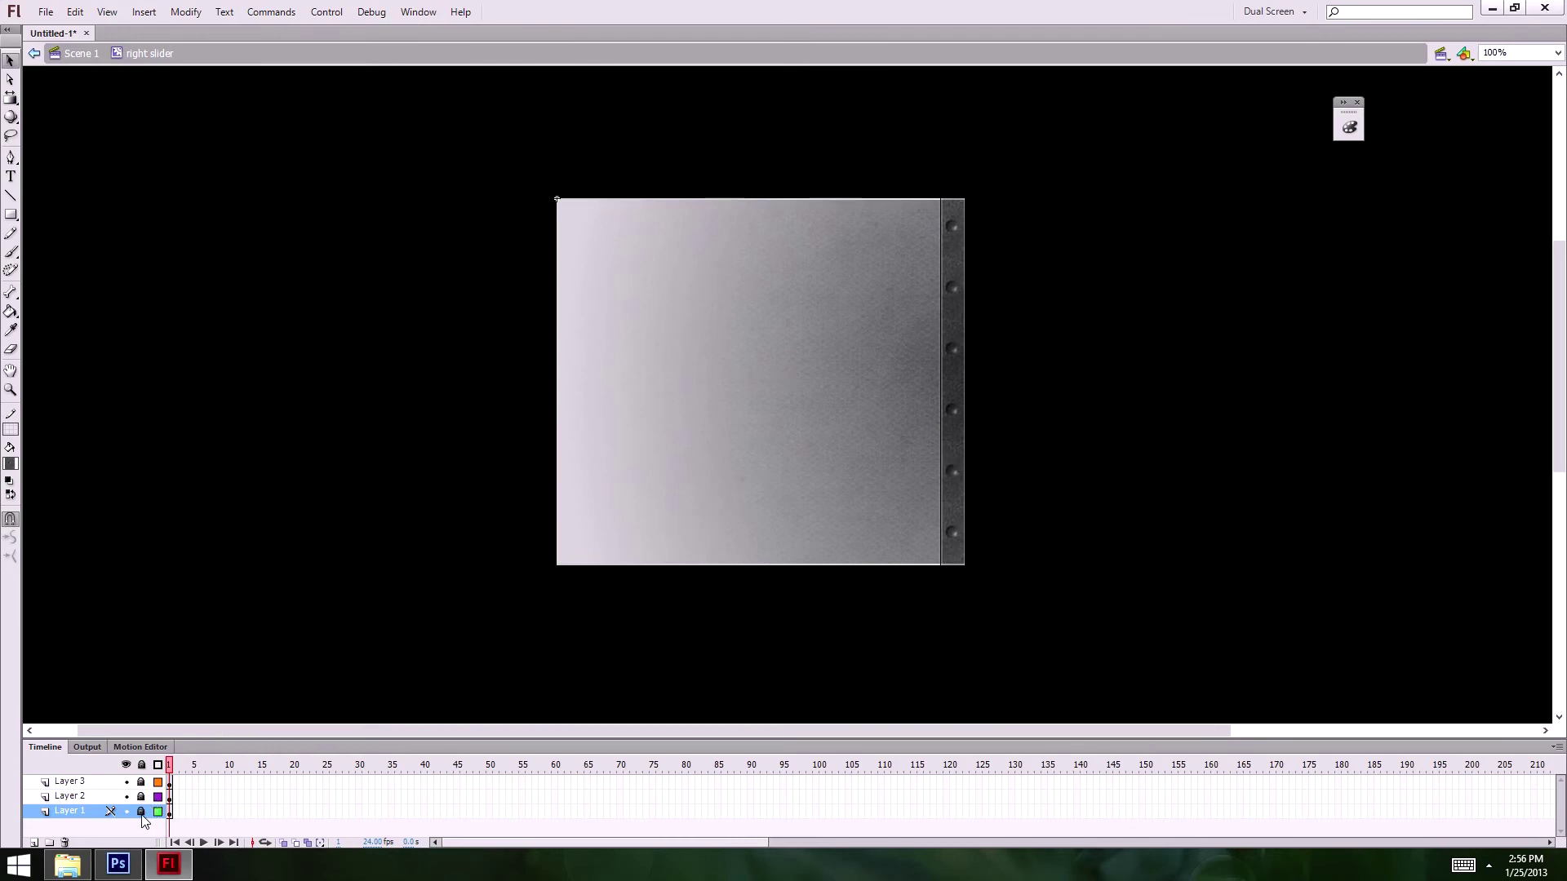
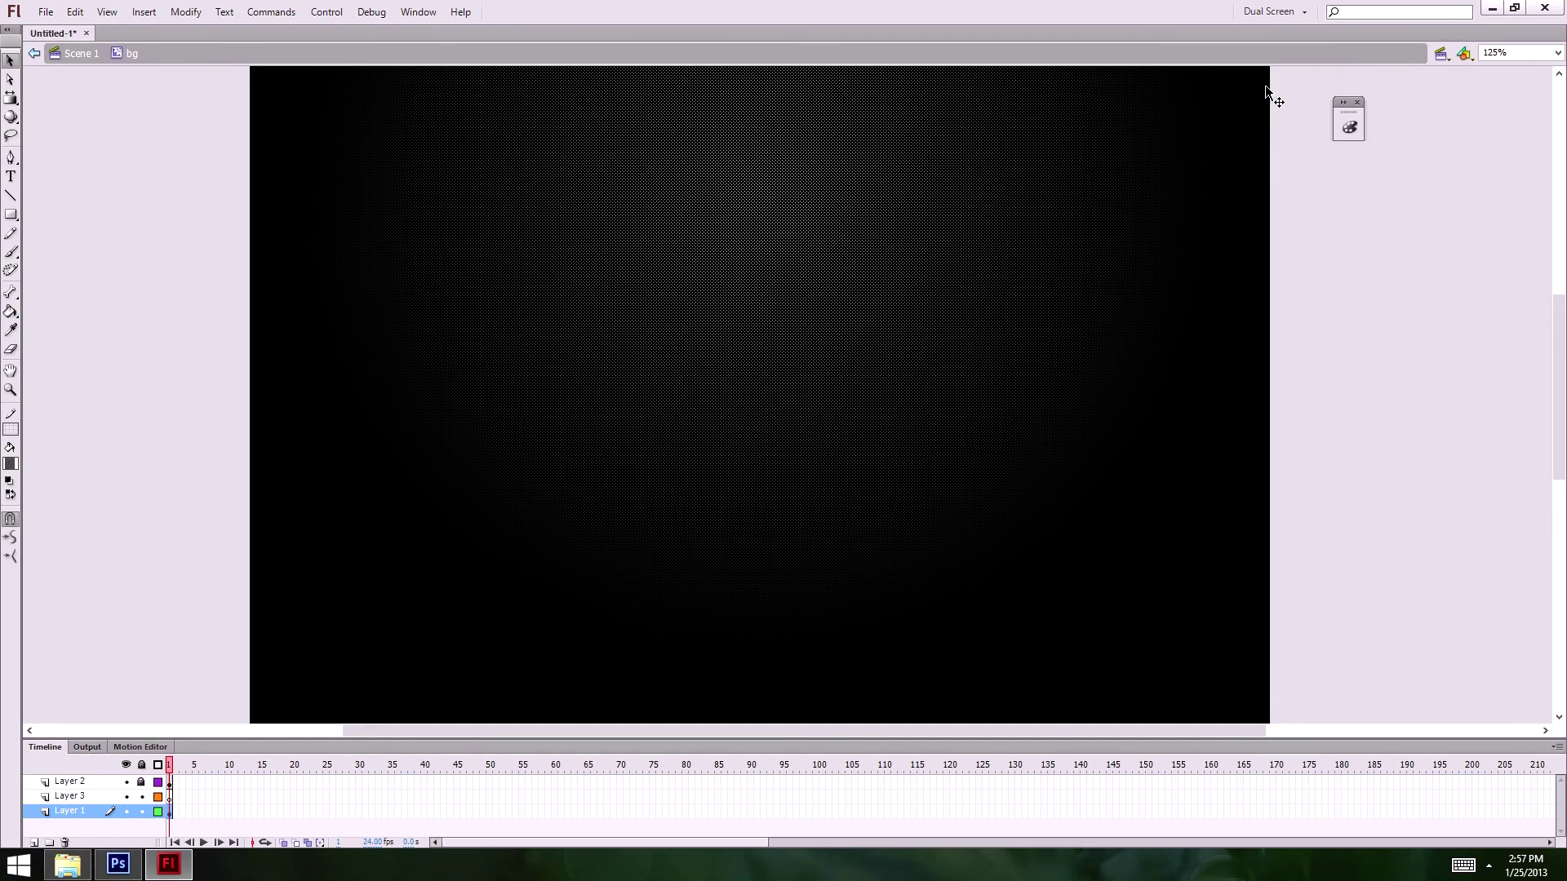
- Unlock Layer 2 of the bg symbol and set the inner black stop of its radial gradient fill to 0% alpha
left_click(1343, 103)
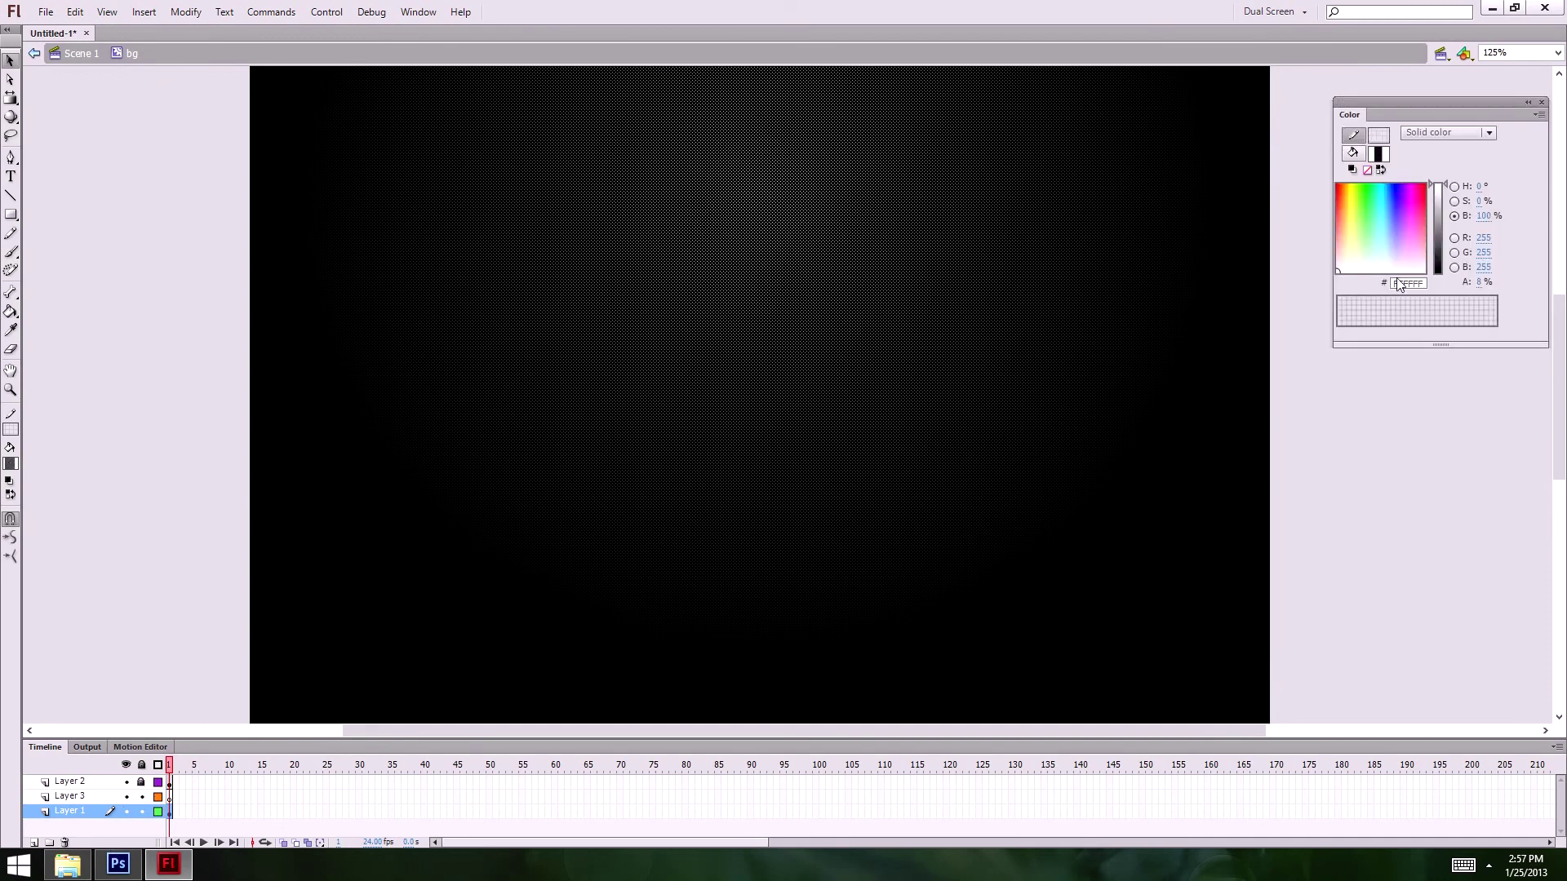
left_click(220, 649)
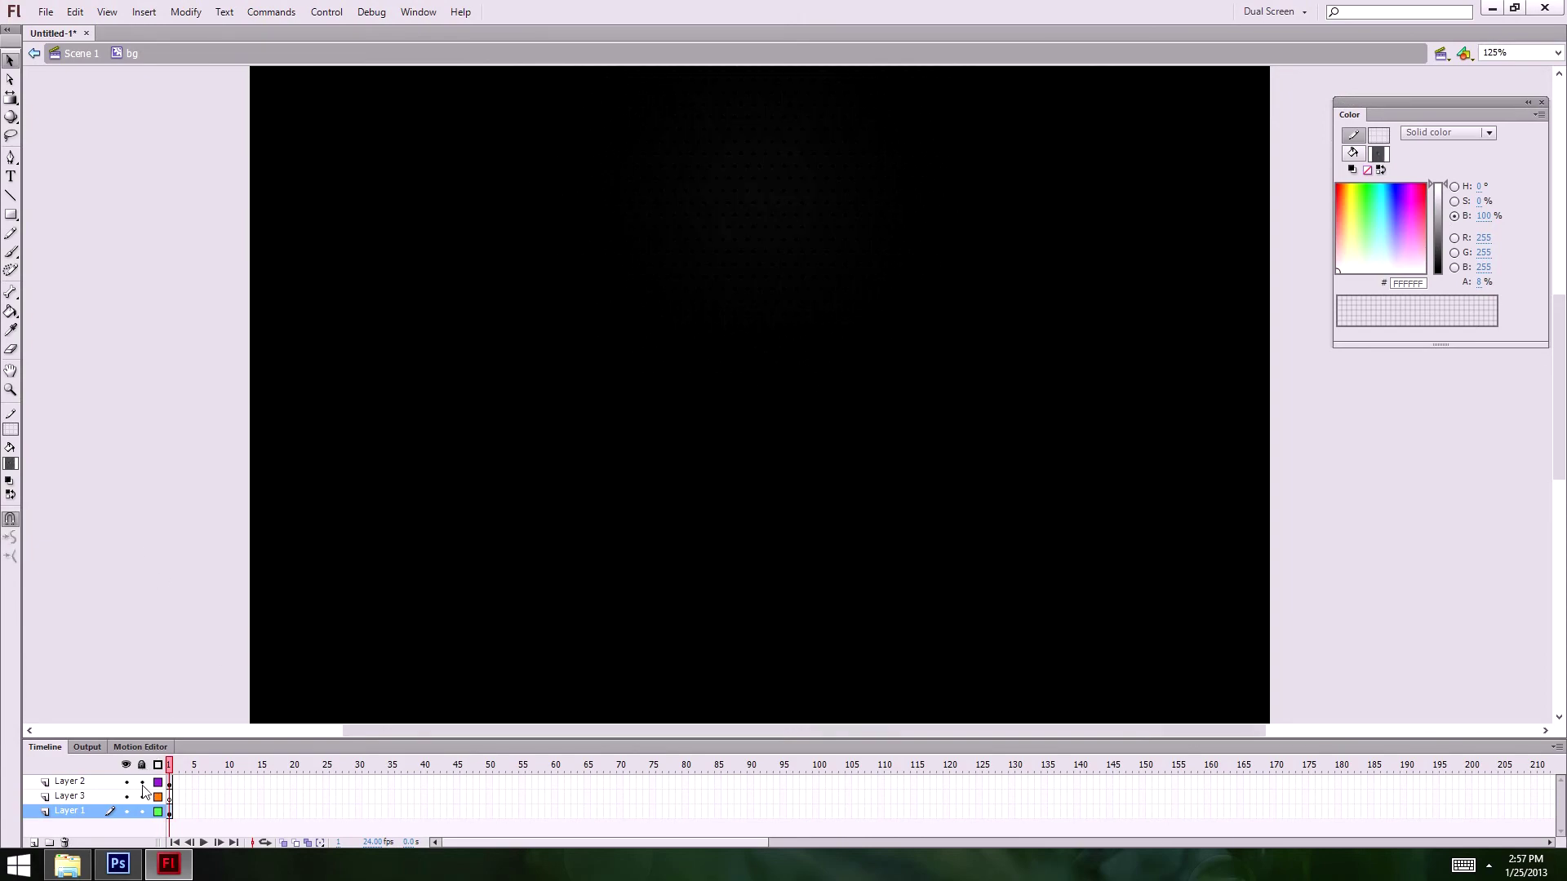
left_click(684, 459)
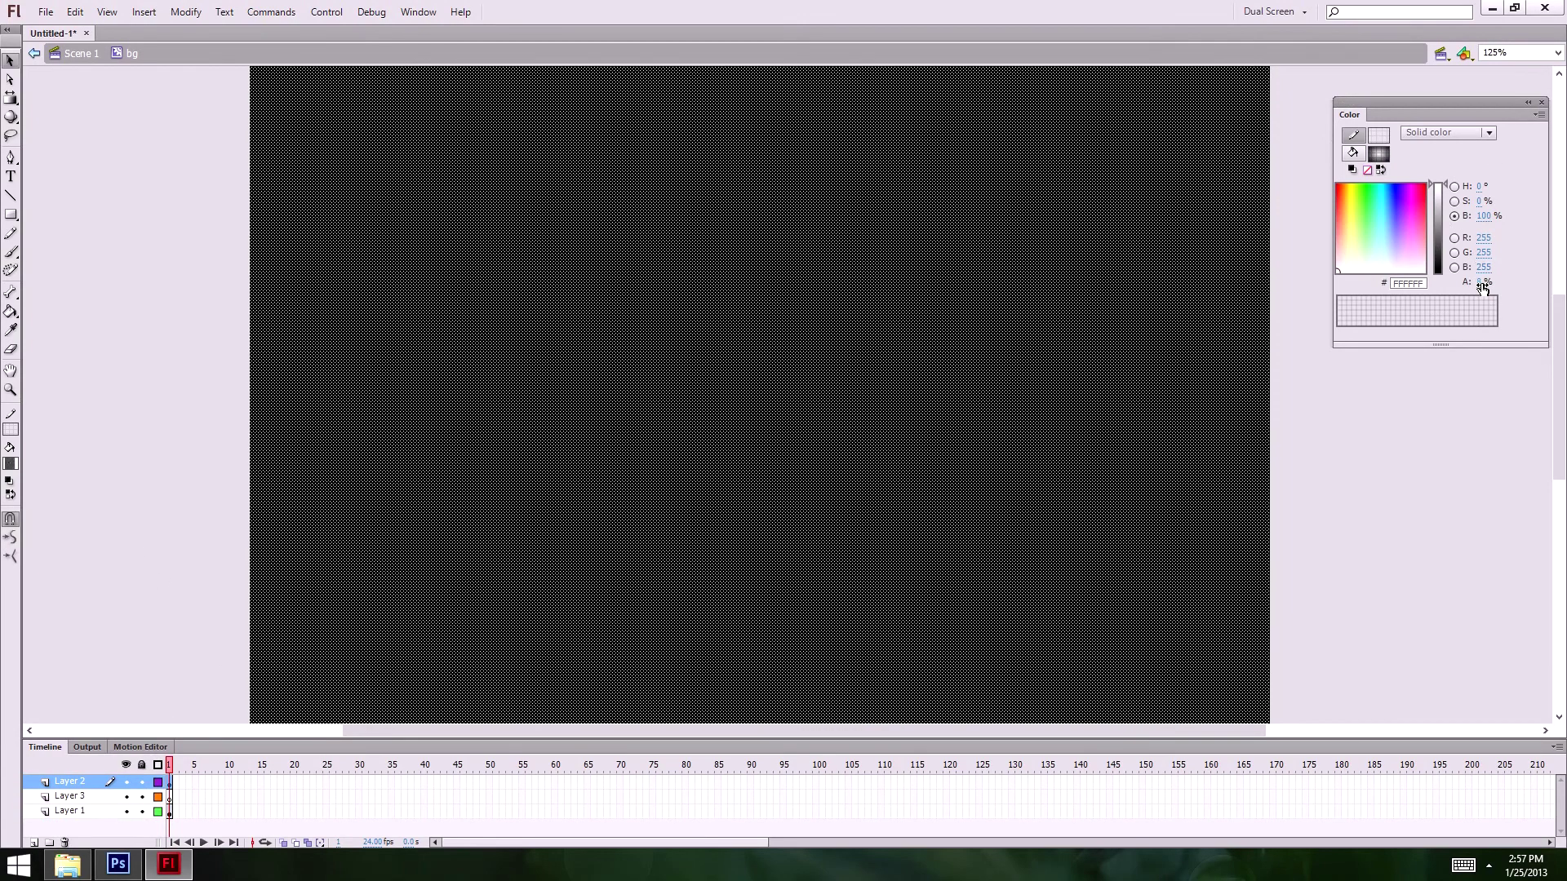
left_click(101, 307)
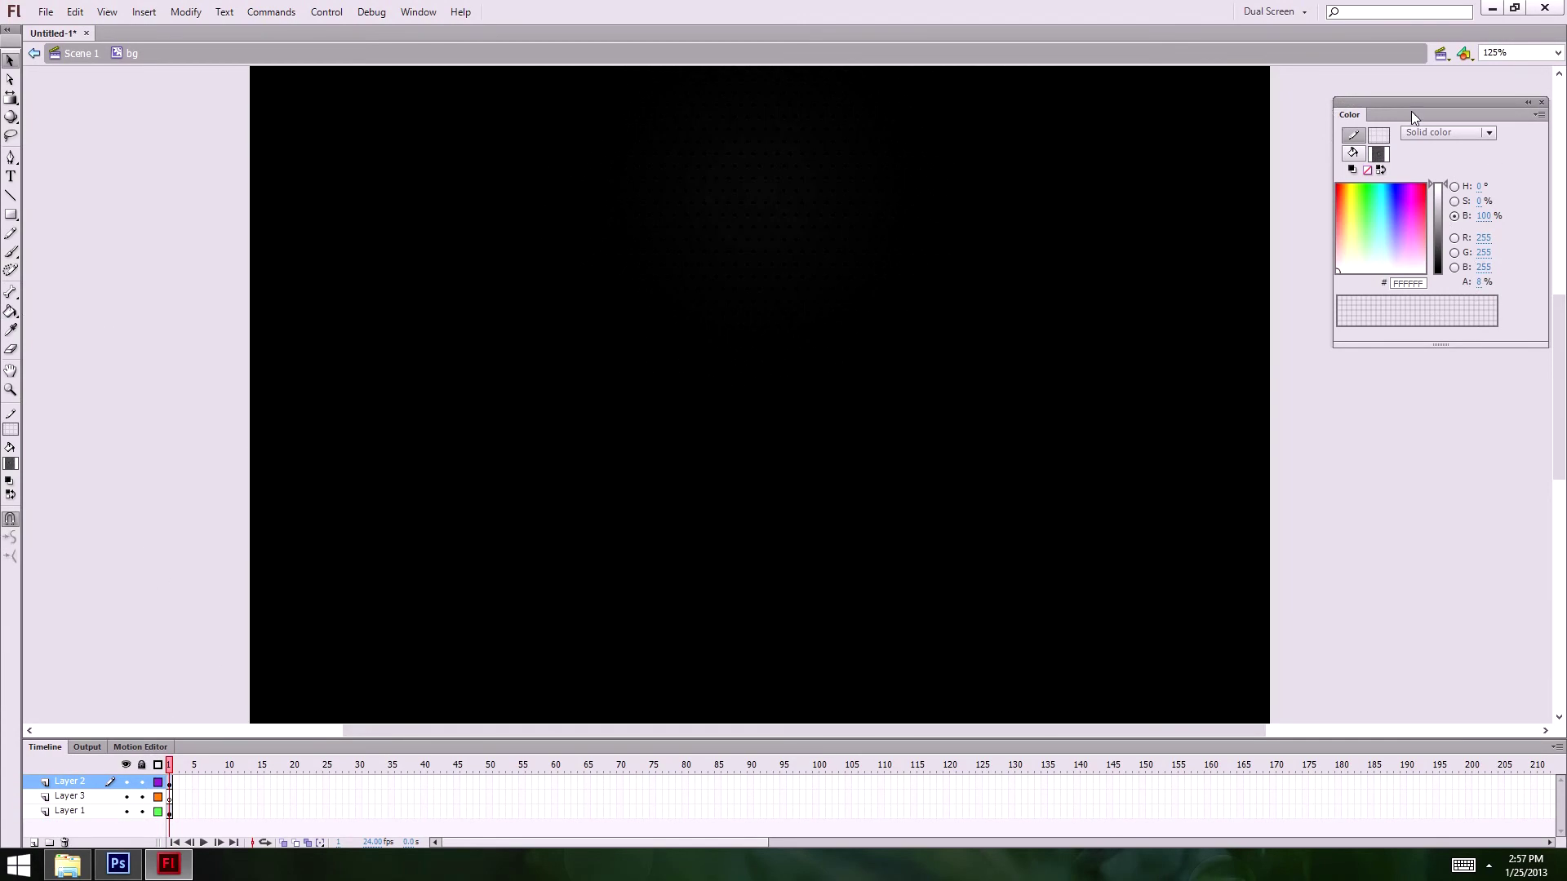
left_click(1353, 152)
left_click(1240, 187)
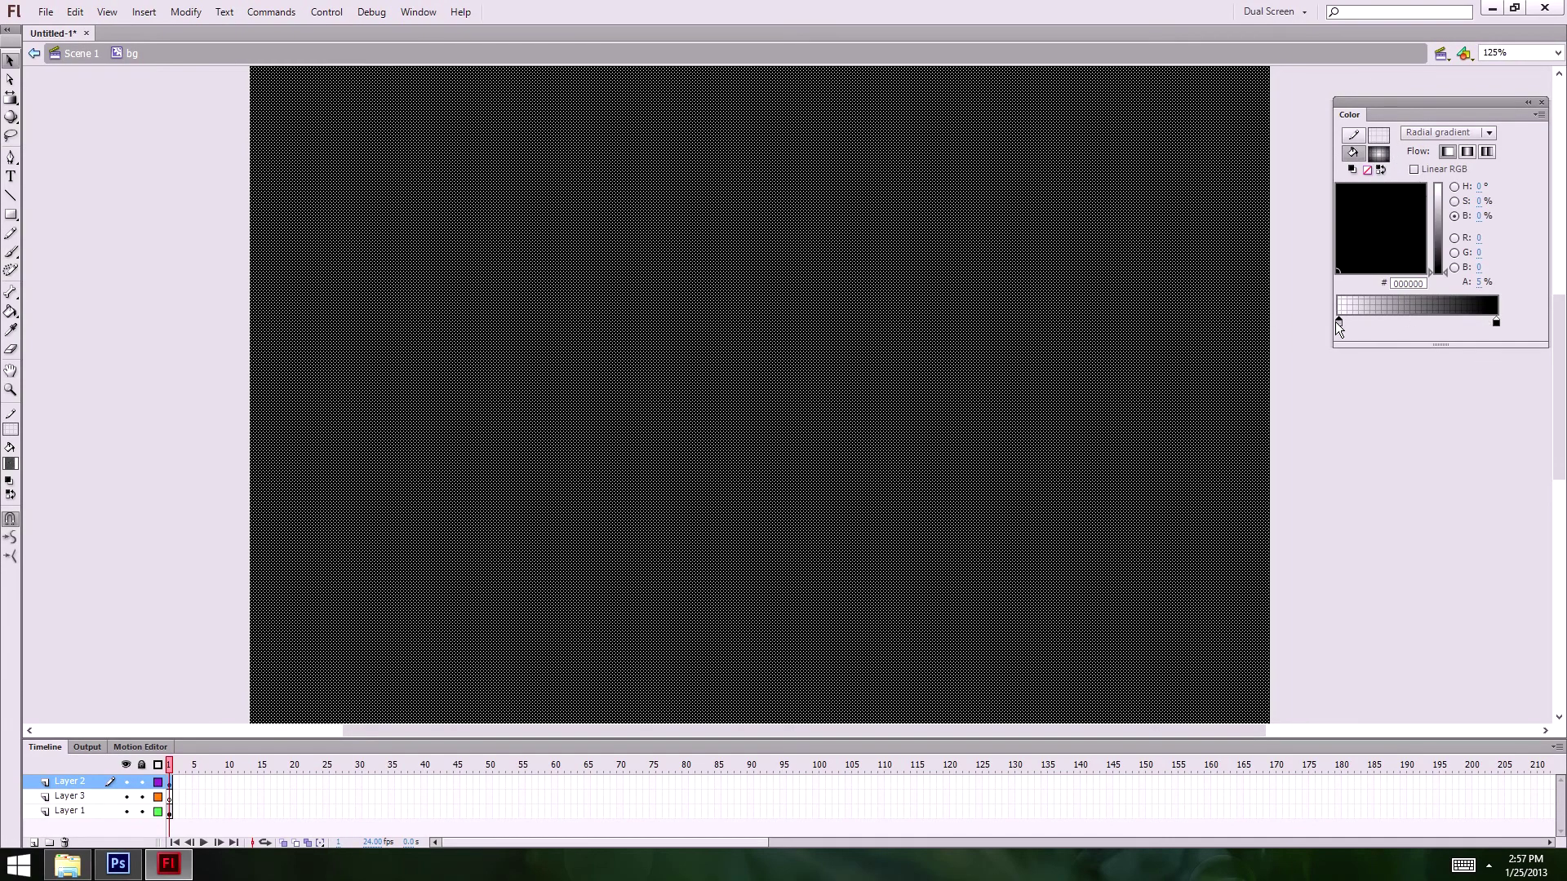
left_click(1481, 282)
type("0")
key("Return")
left_click(223, 352)
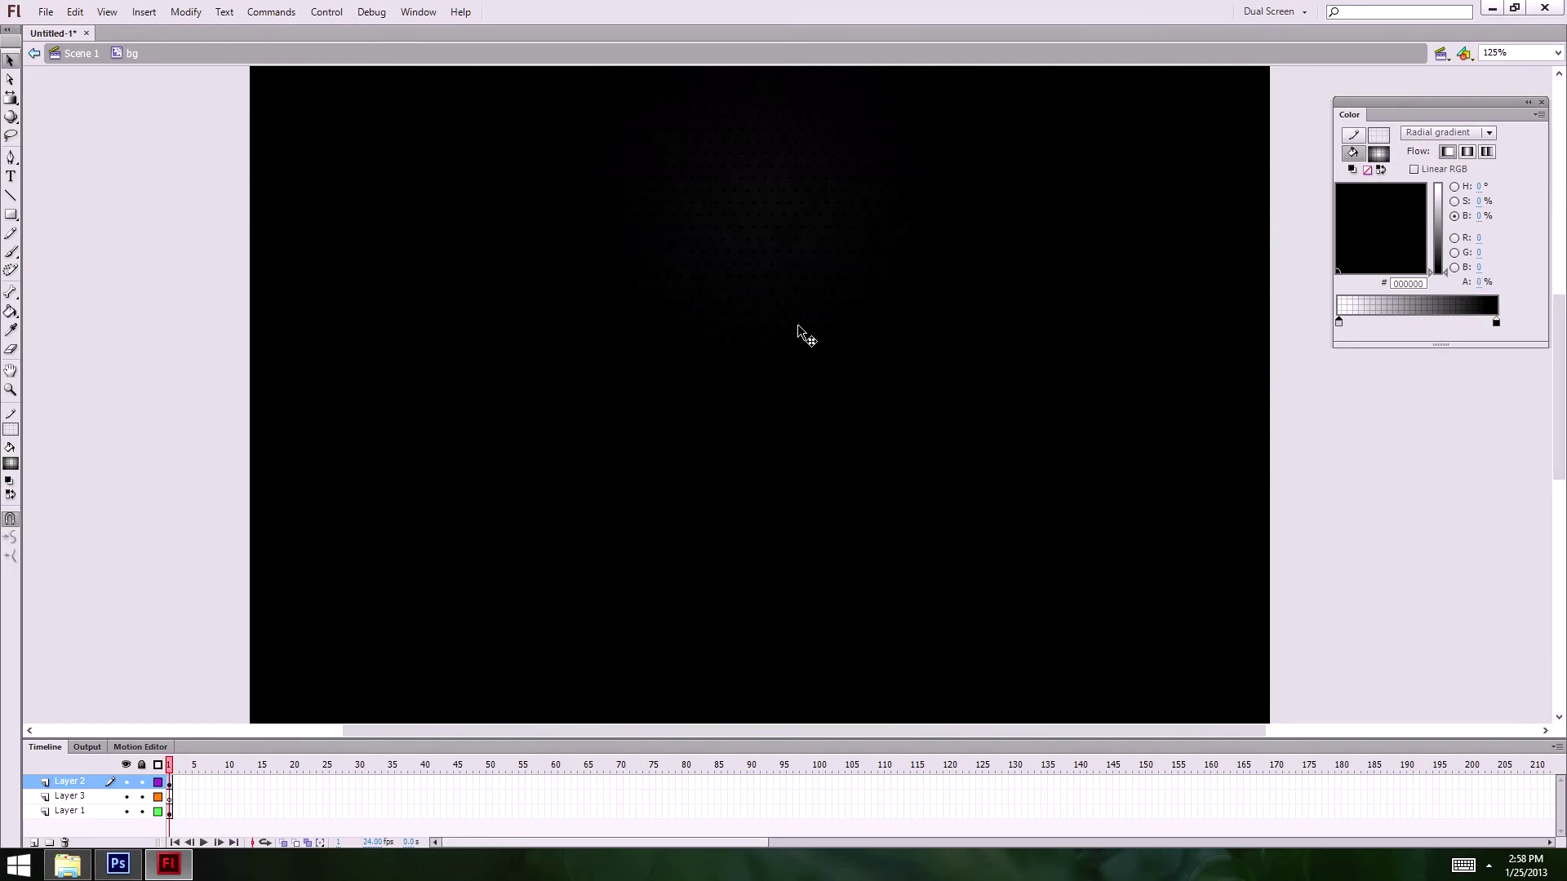
- Move the transparent inner stop of Layer 2's radial gradient outward to about a quarter of the ramp
left_click(910, 243)
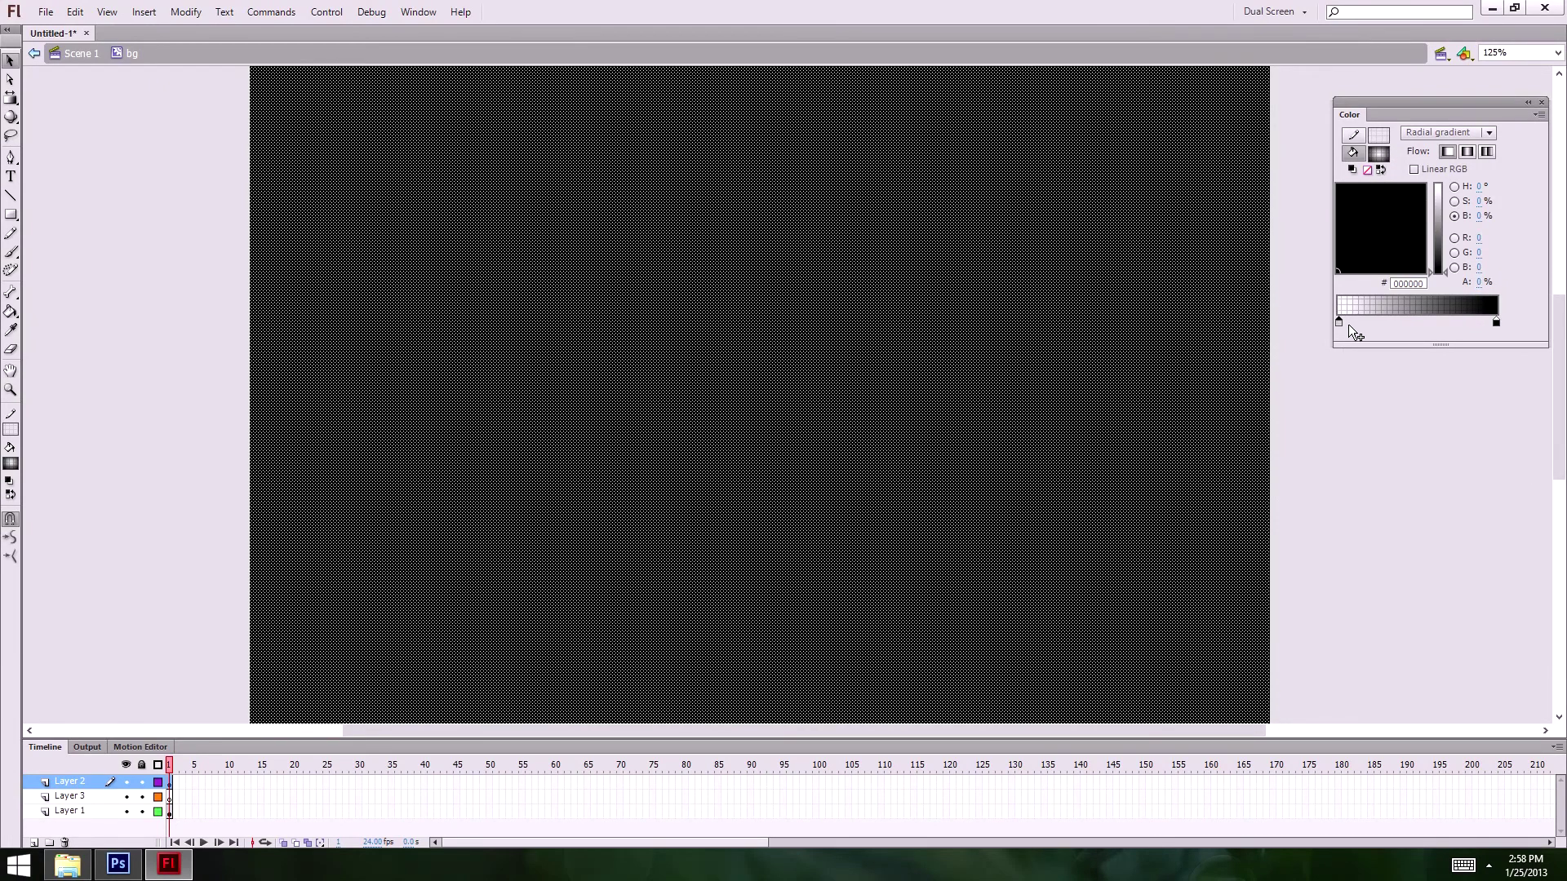
left_click_drag(1338, 321, 1376, 322)
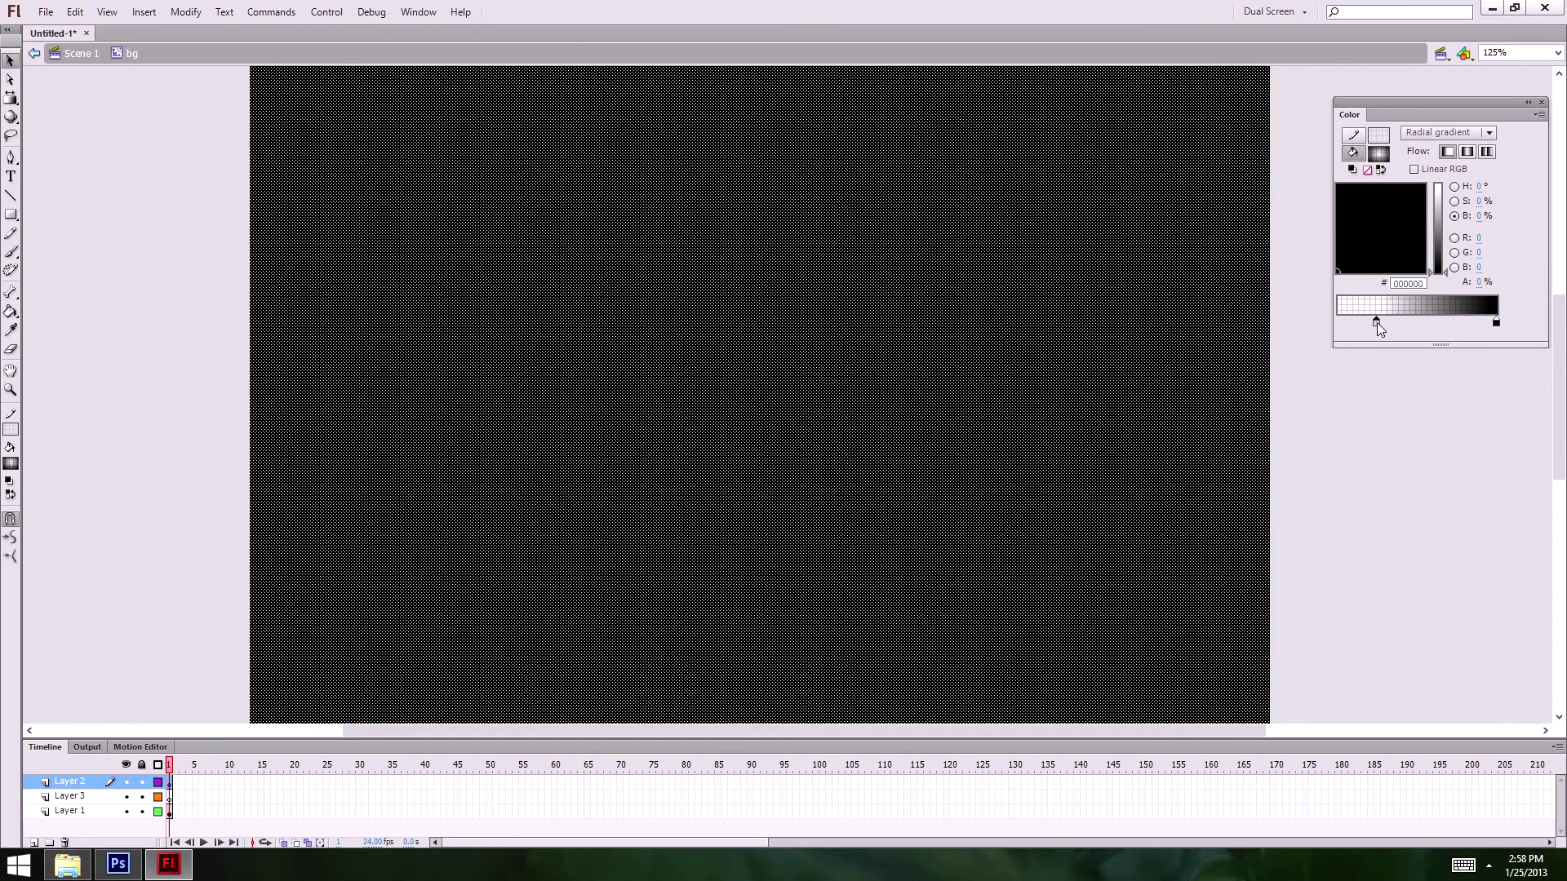
left_click(123, 253)
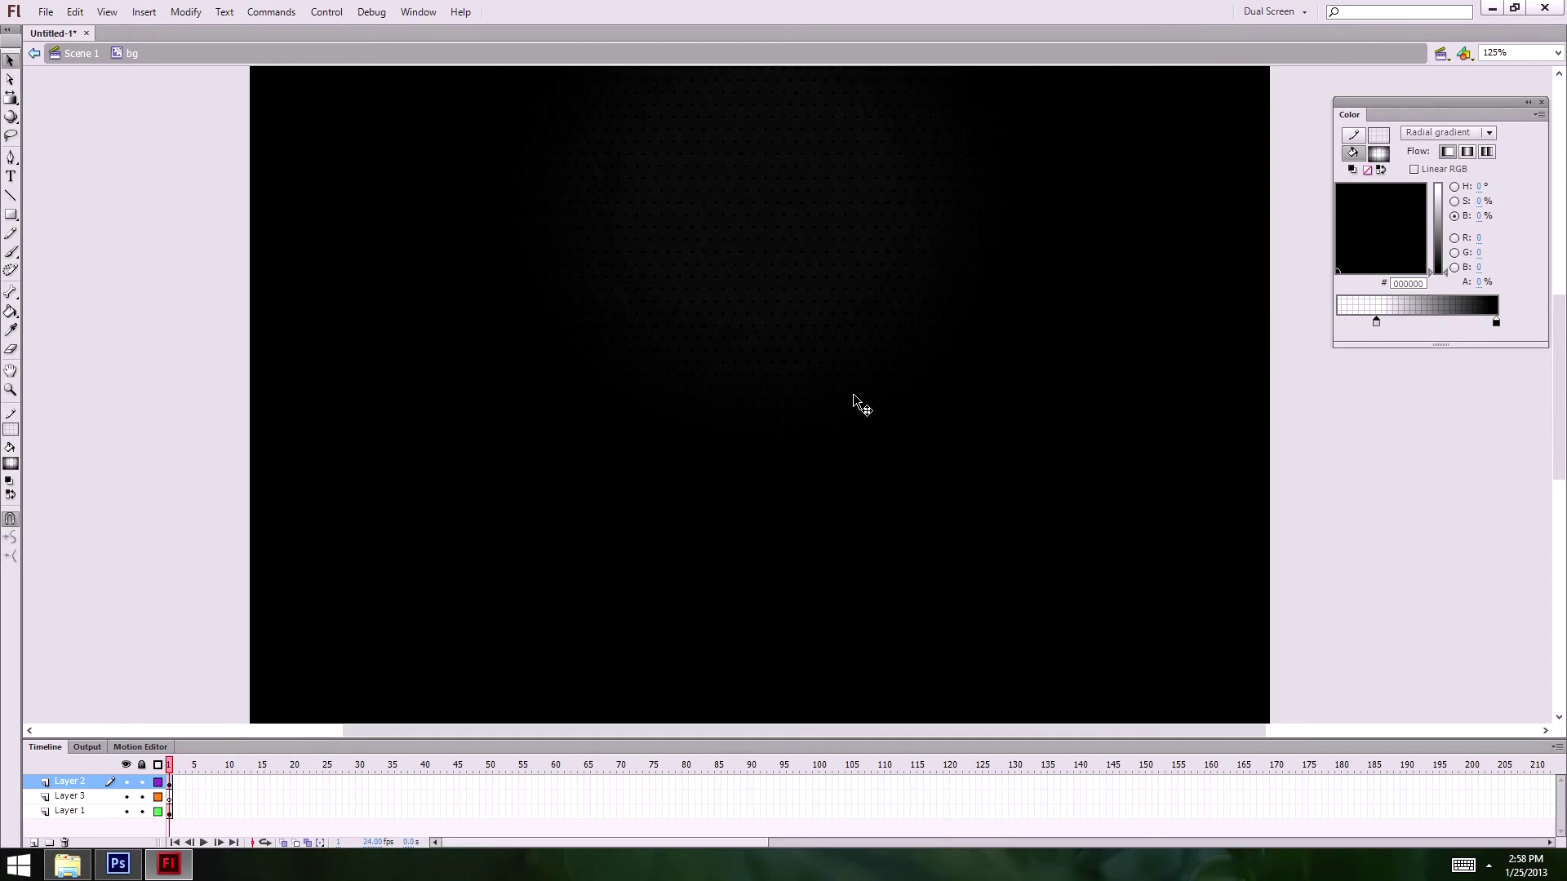
- Try enlarging the radial gradient beyond the background's edges with Gradient Transform, and shrink it back to roughly the background's width
left_click(13, 98)
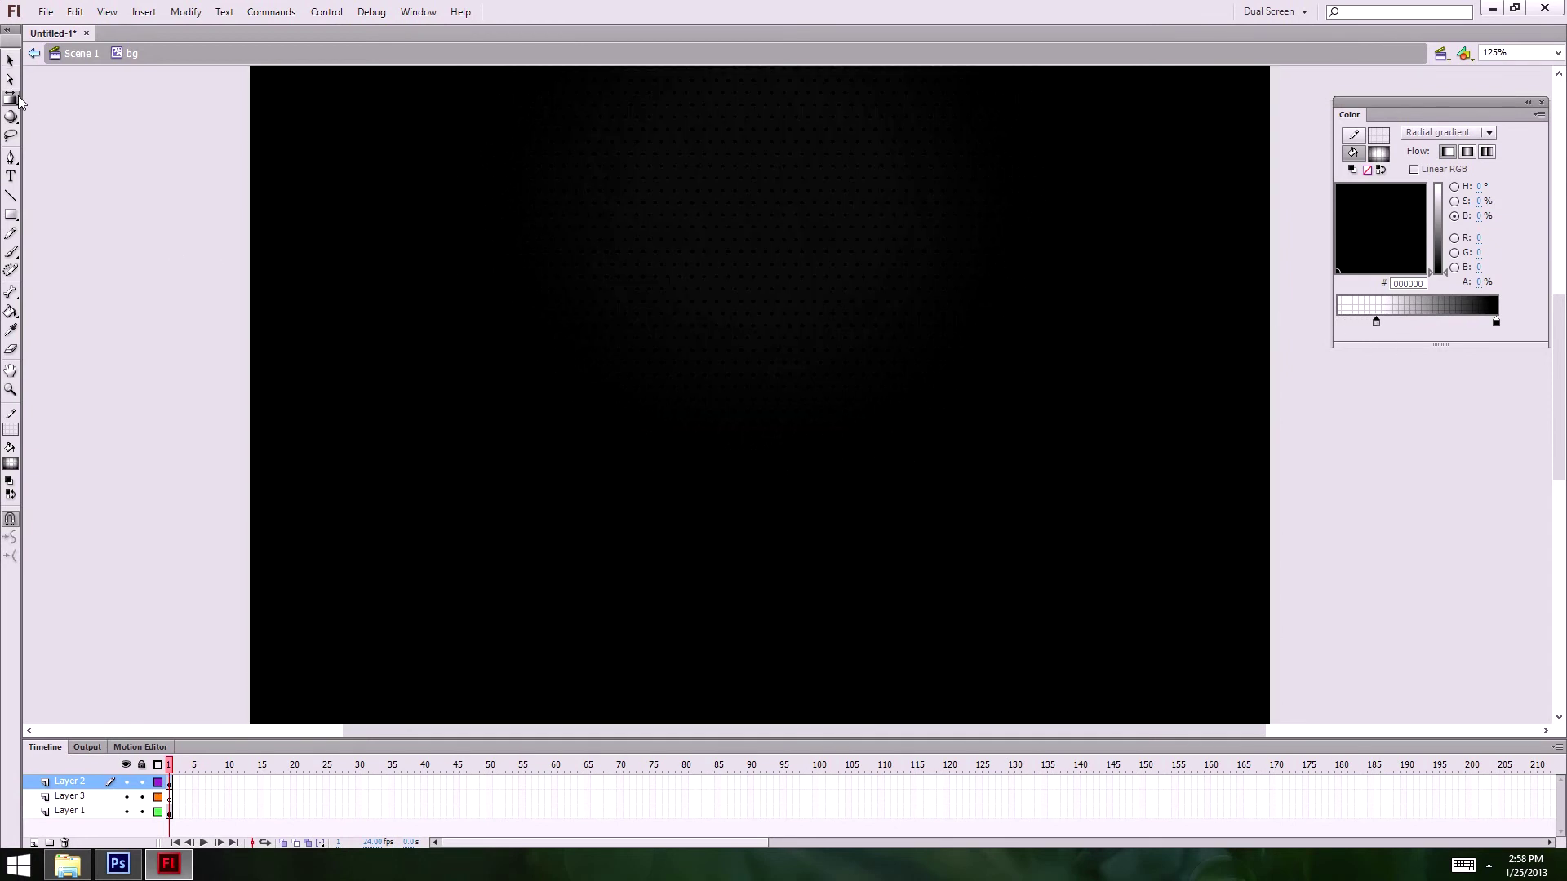
left_click(758, 368)
left_click(855, 357, "alt")
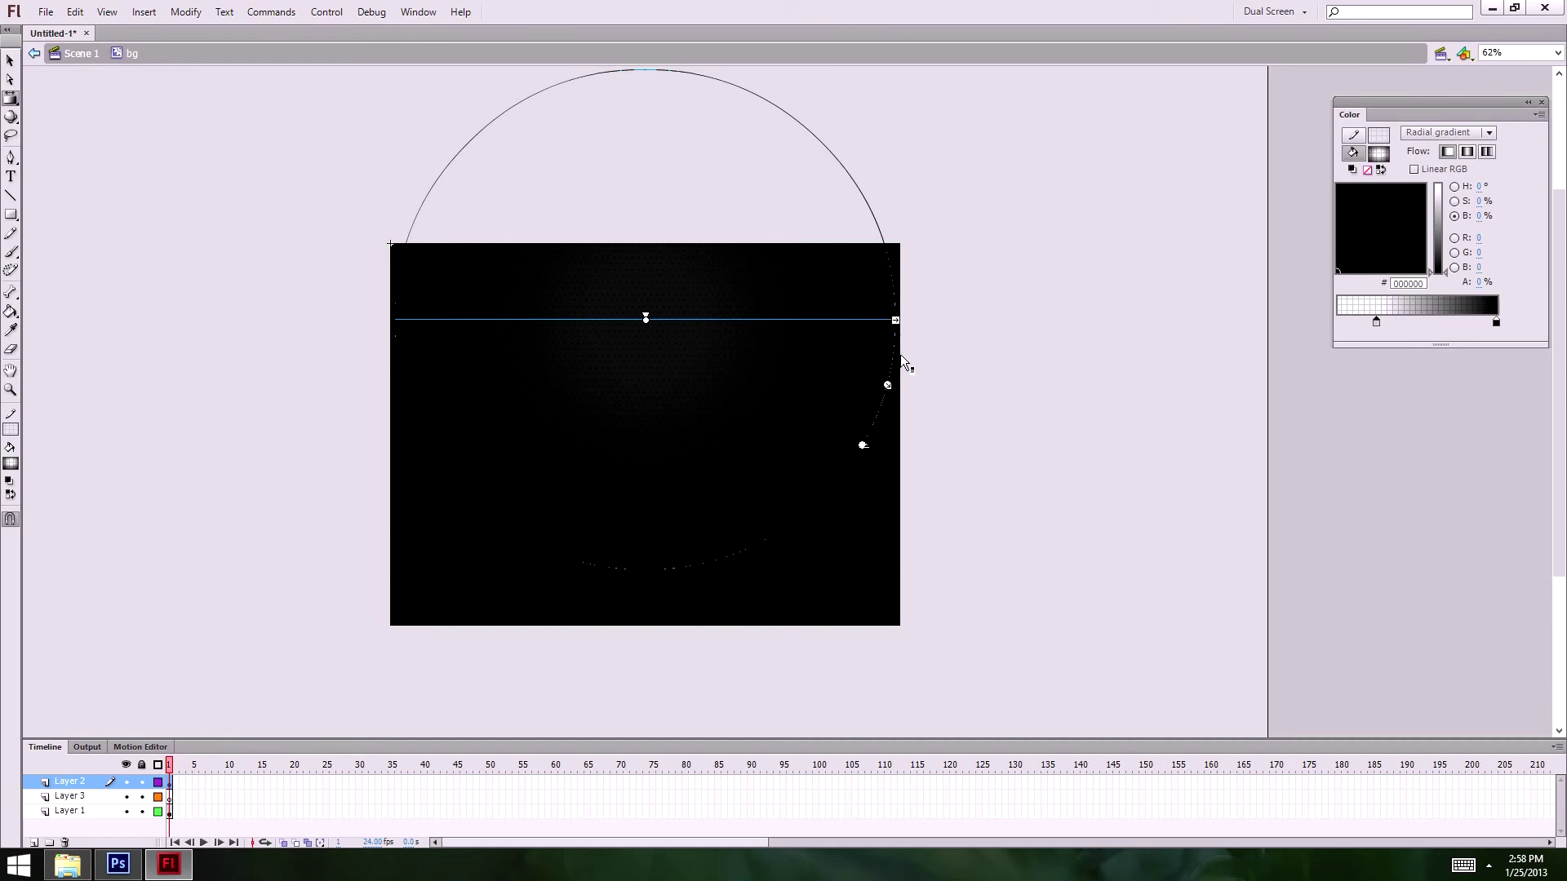
left_click_drag(887, 385, 975, 409)
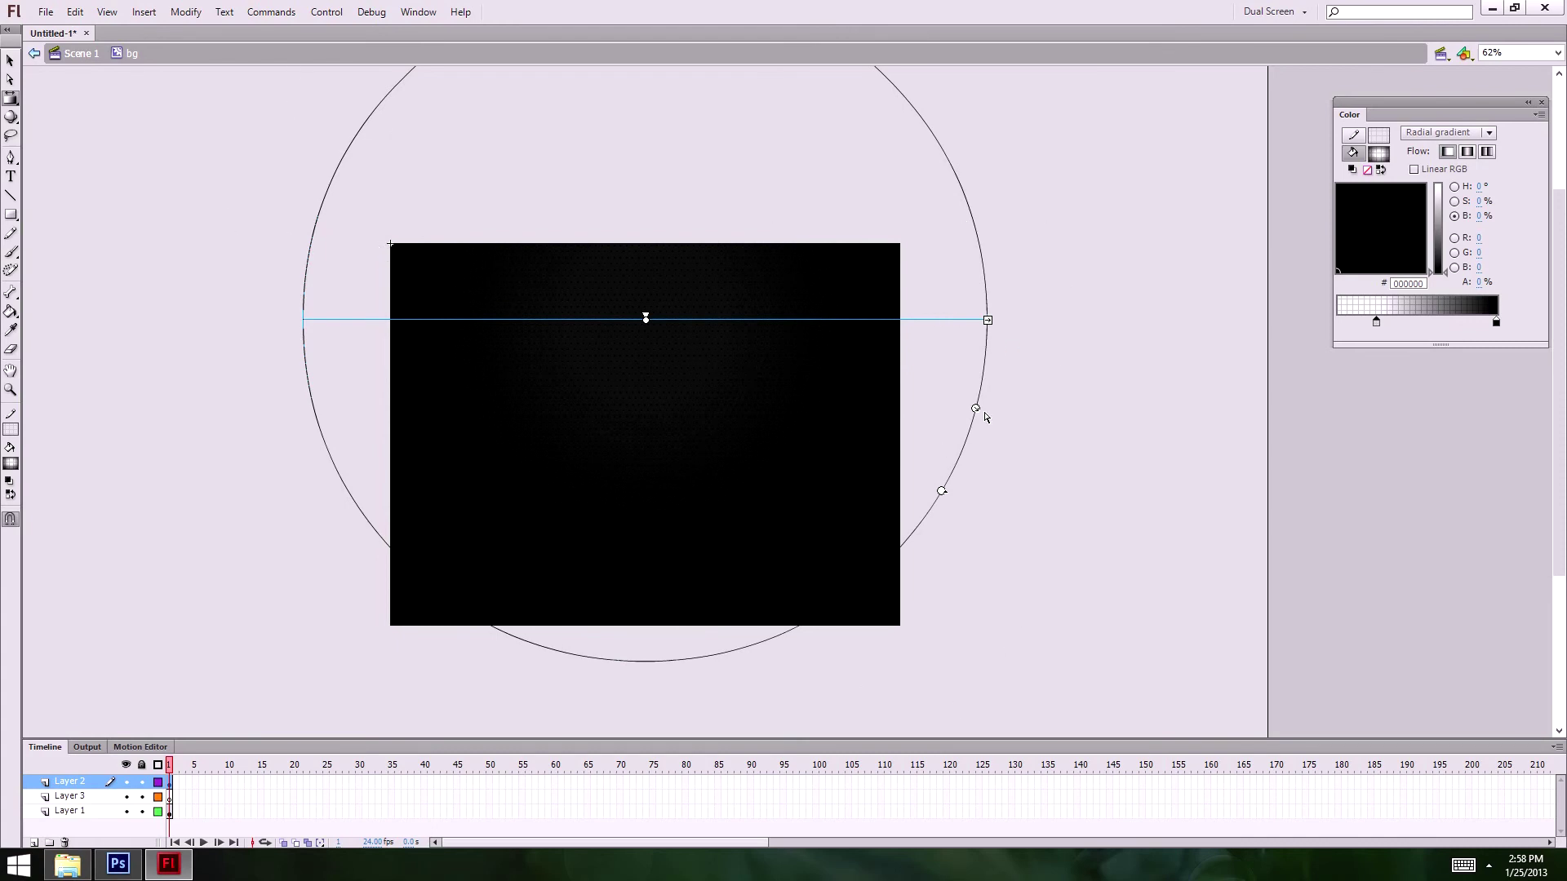
left_click_drag(974, 409, 886, 385)
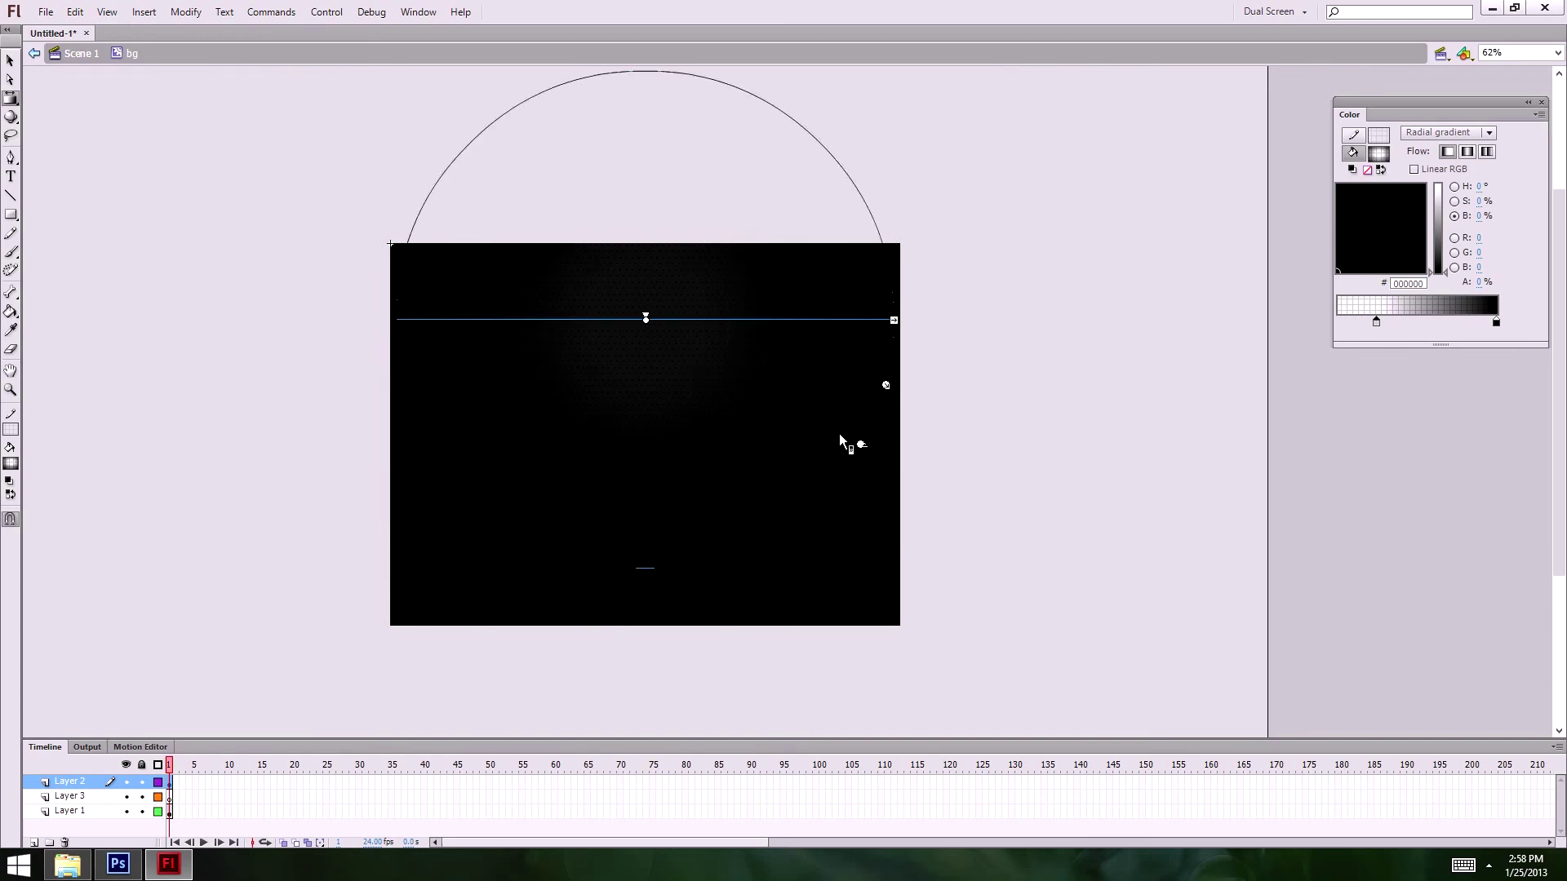
left_click(689, 360)
left_click_drag(836, 437, 805, 335)
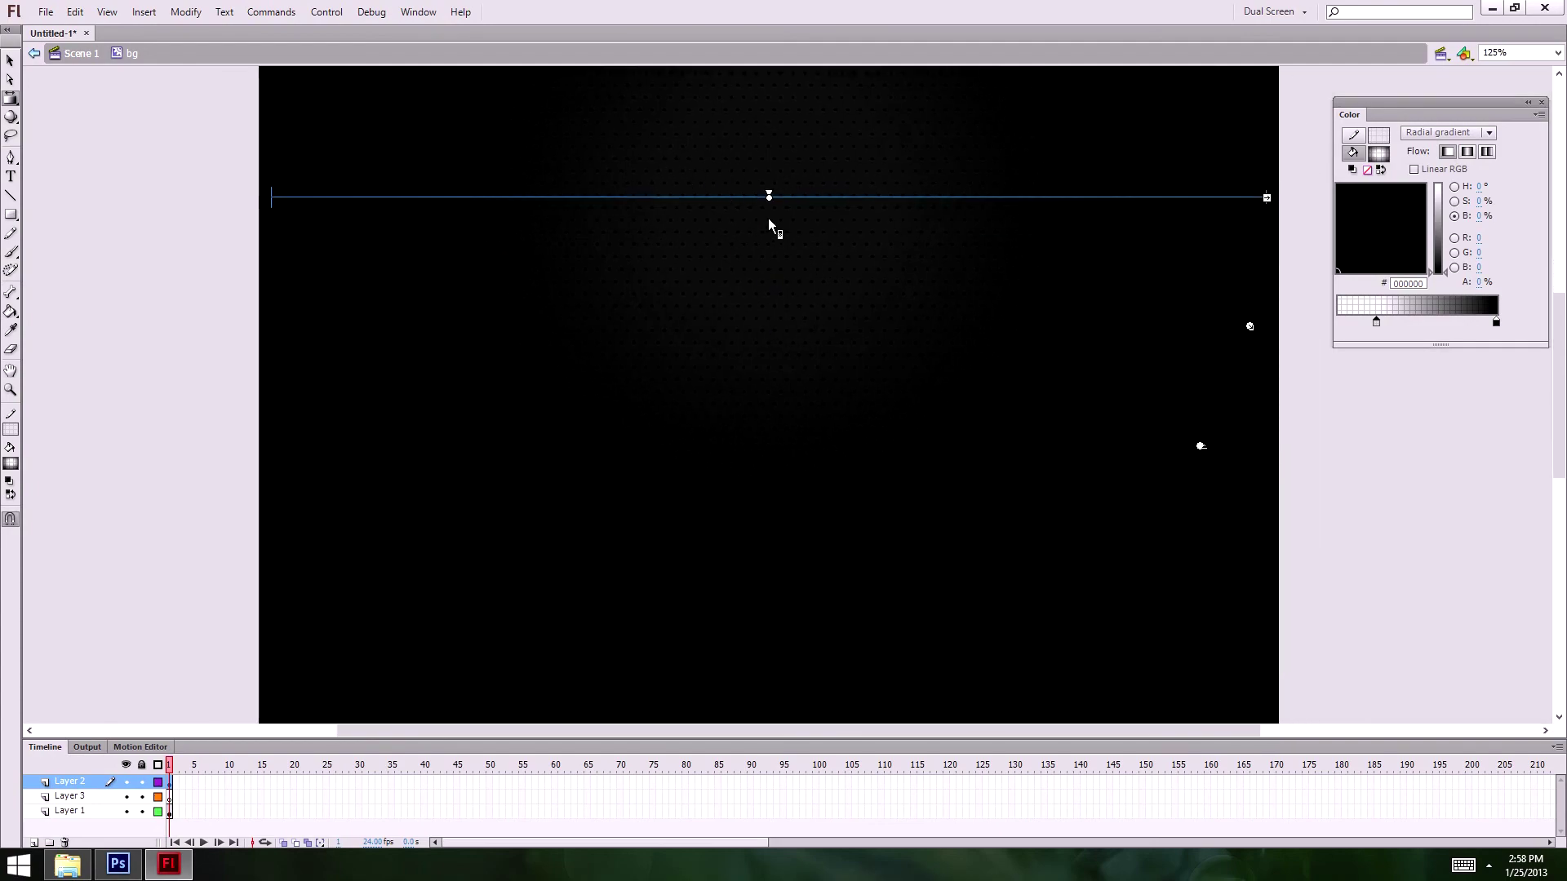
- Try the gradient's transparent stop farther outward, at about 60% of the ramp, and deselect the fill to view the glow
left_click(10, 60)
left_click(1265, 364)
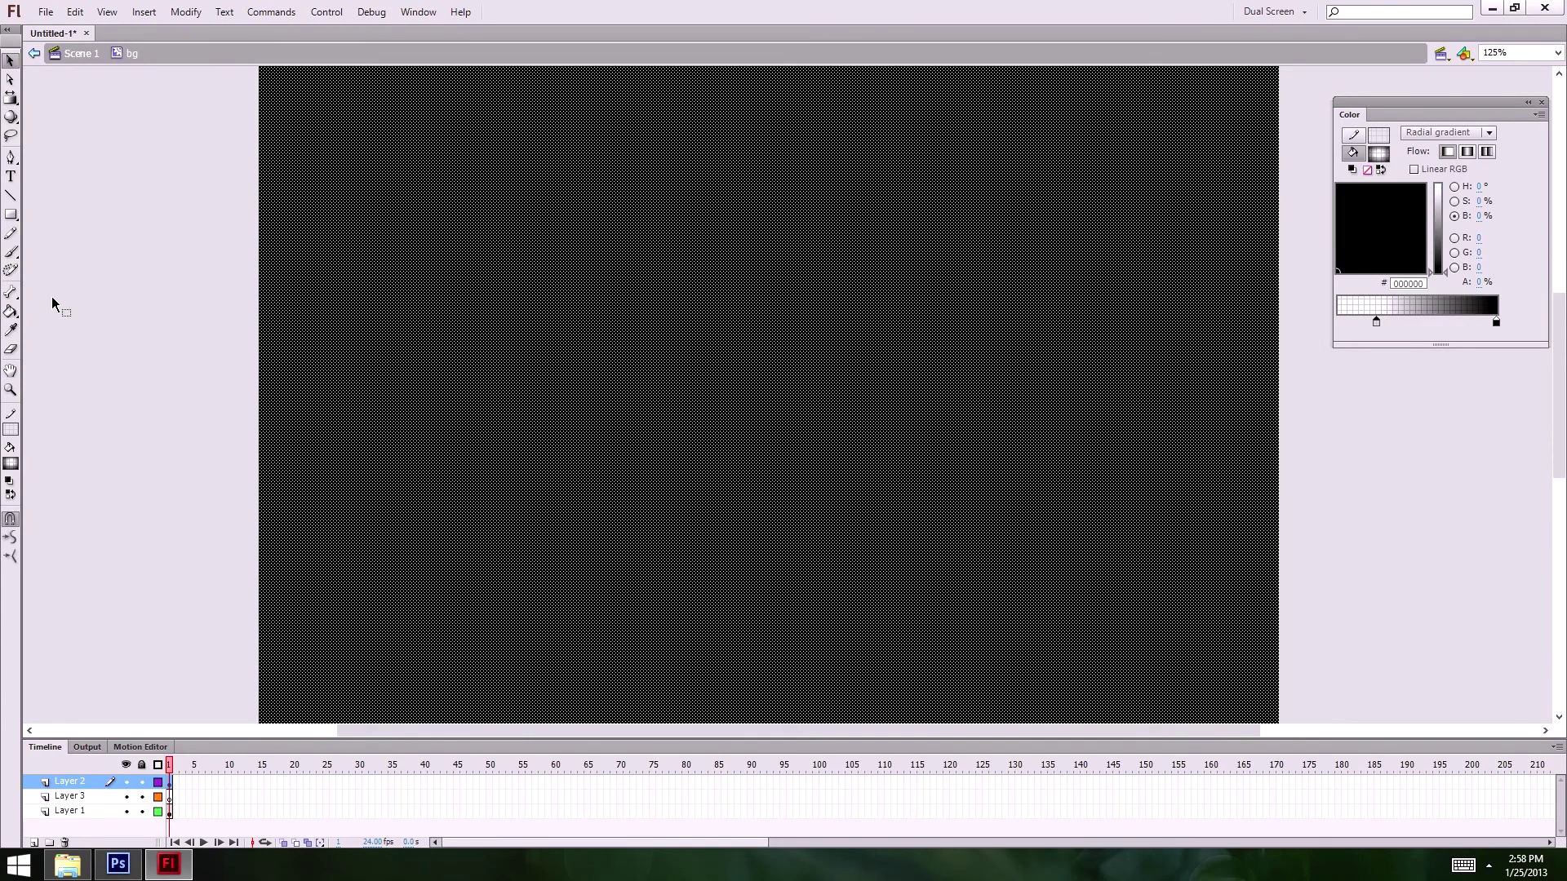
key("ctrl+shift+a")
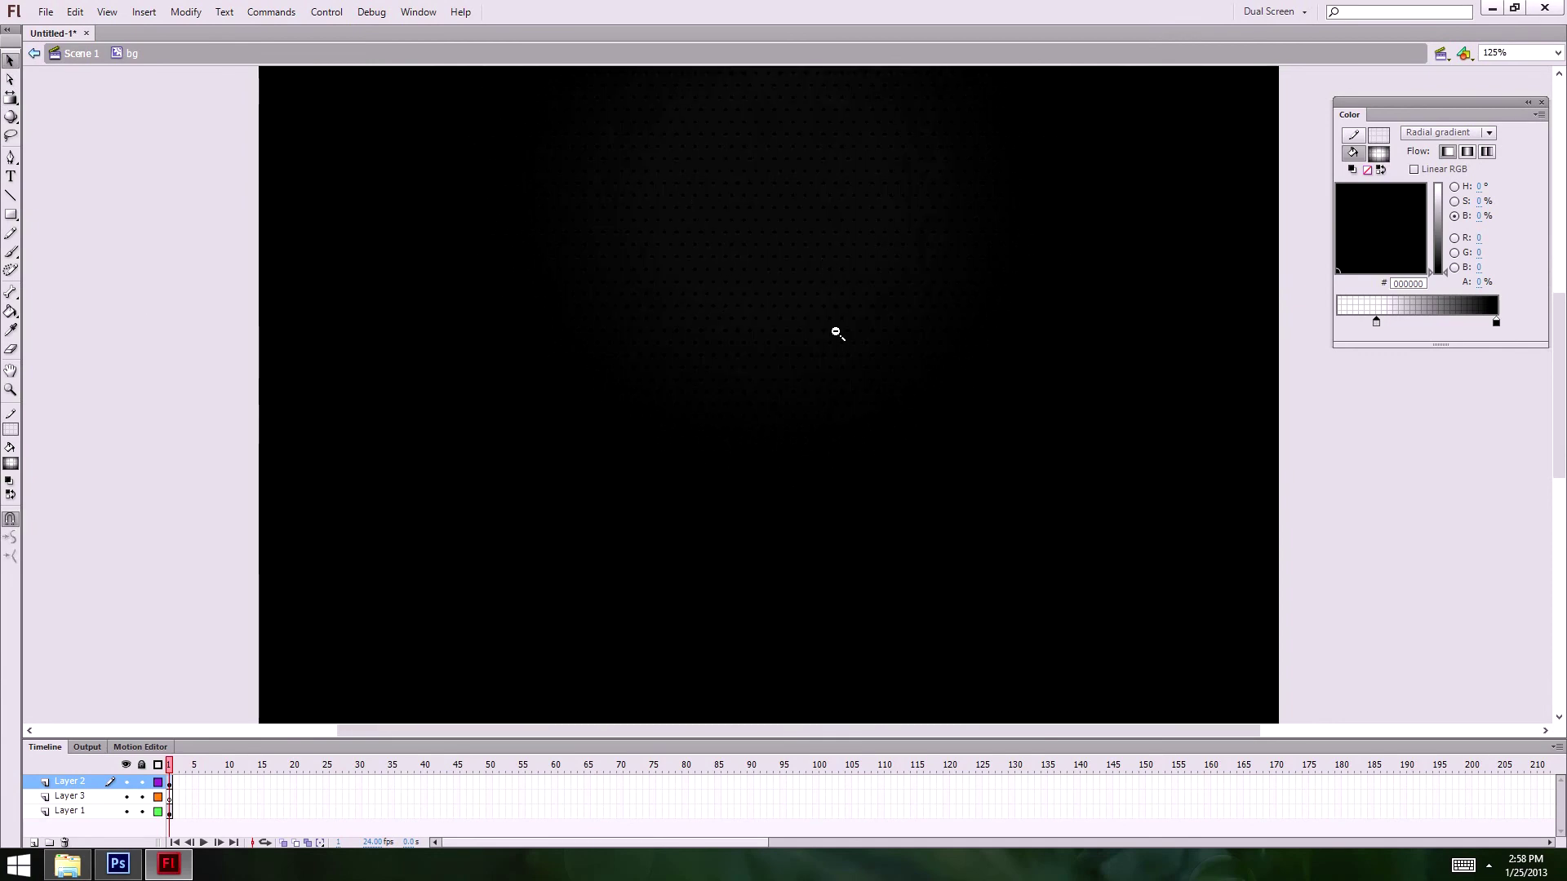
key("ctrl+minus")
scroll(713, 405, "down", 2)
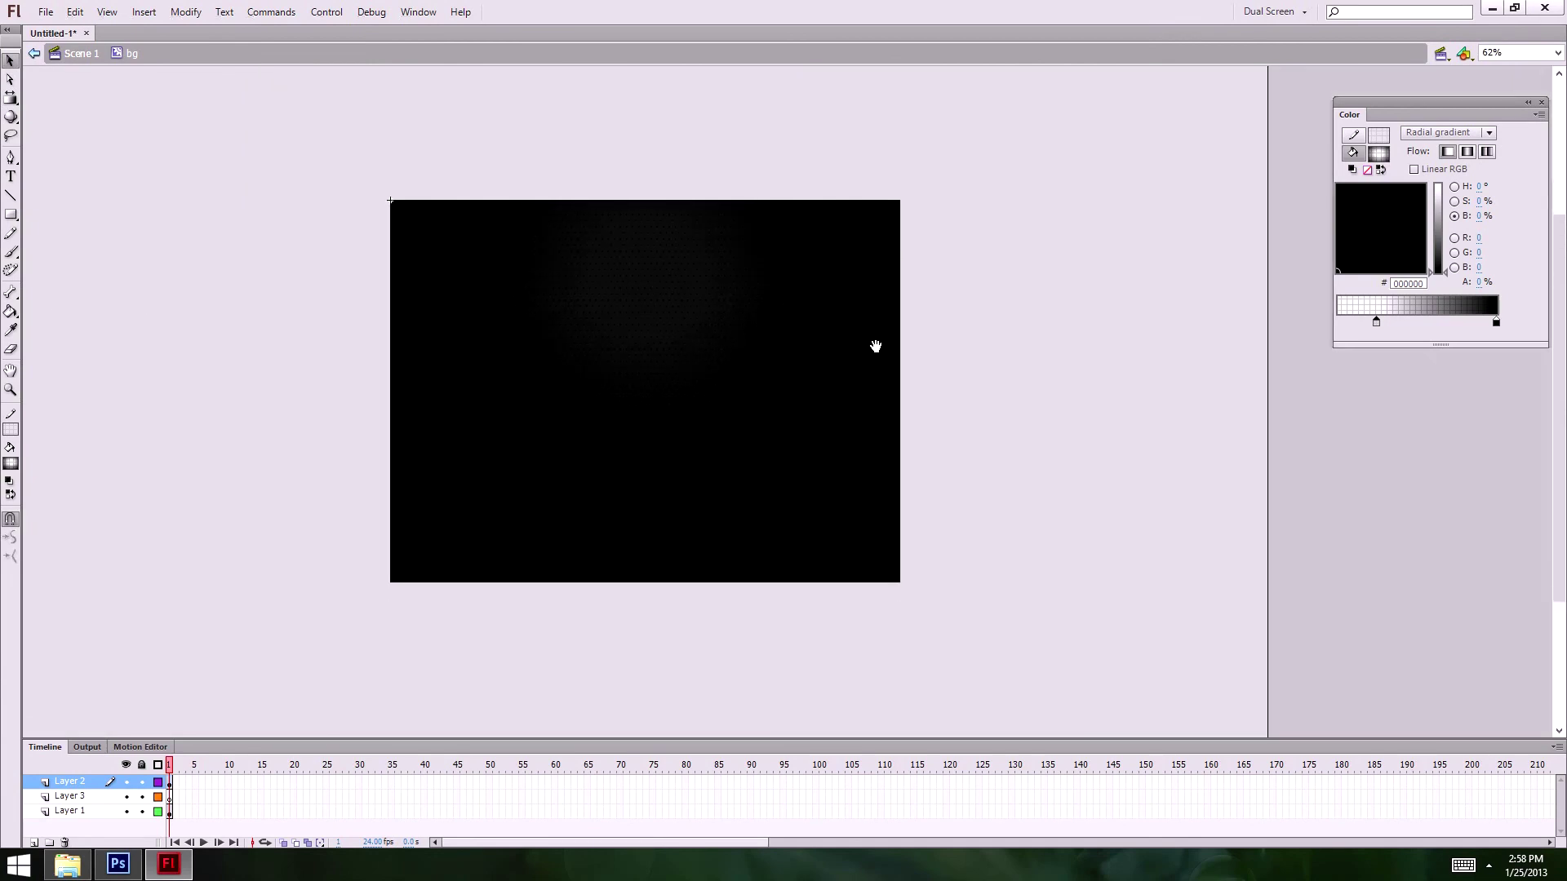
left_click(693, 355)
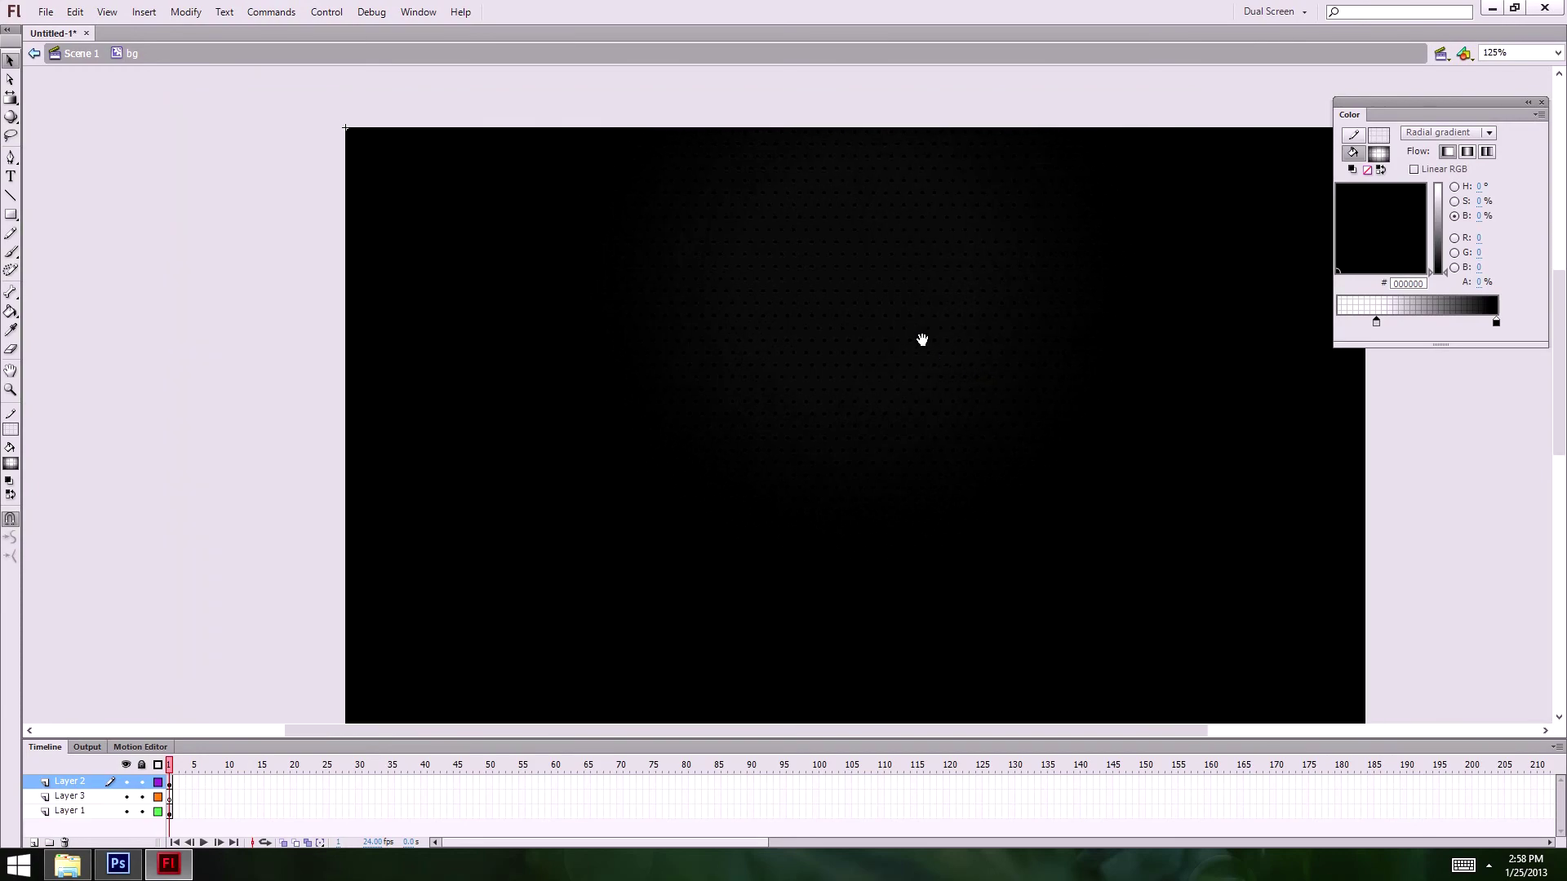
left_click(928, 301)
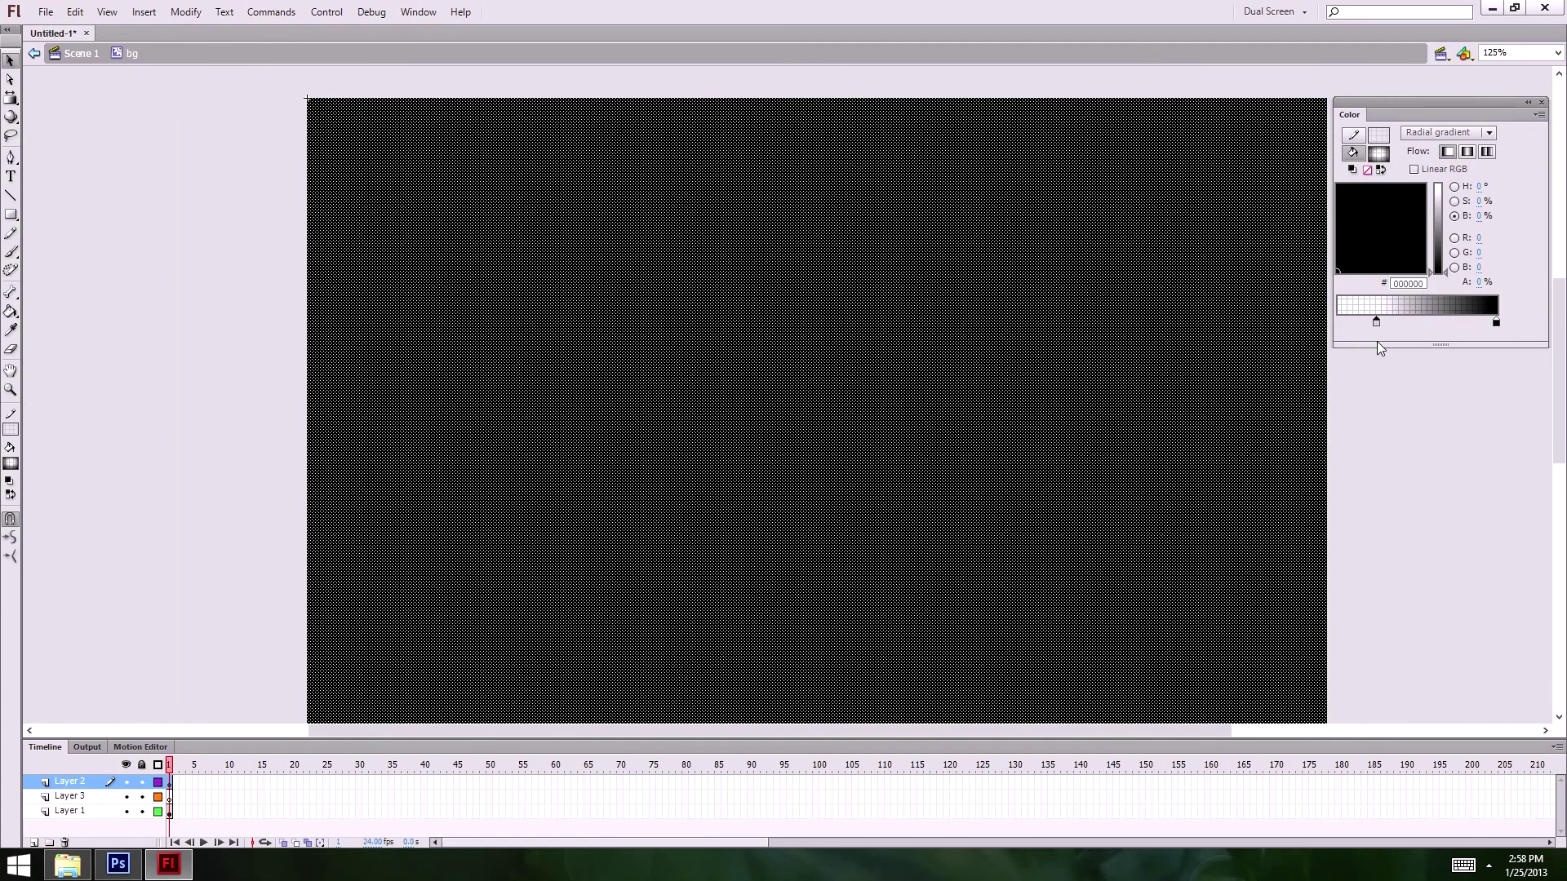
left_click_drag(1377, 321, 1429, 322)
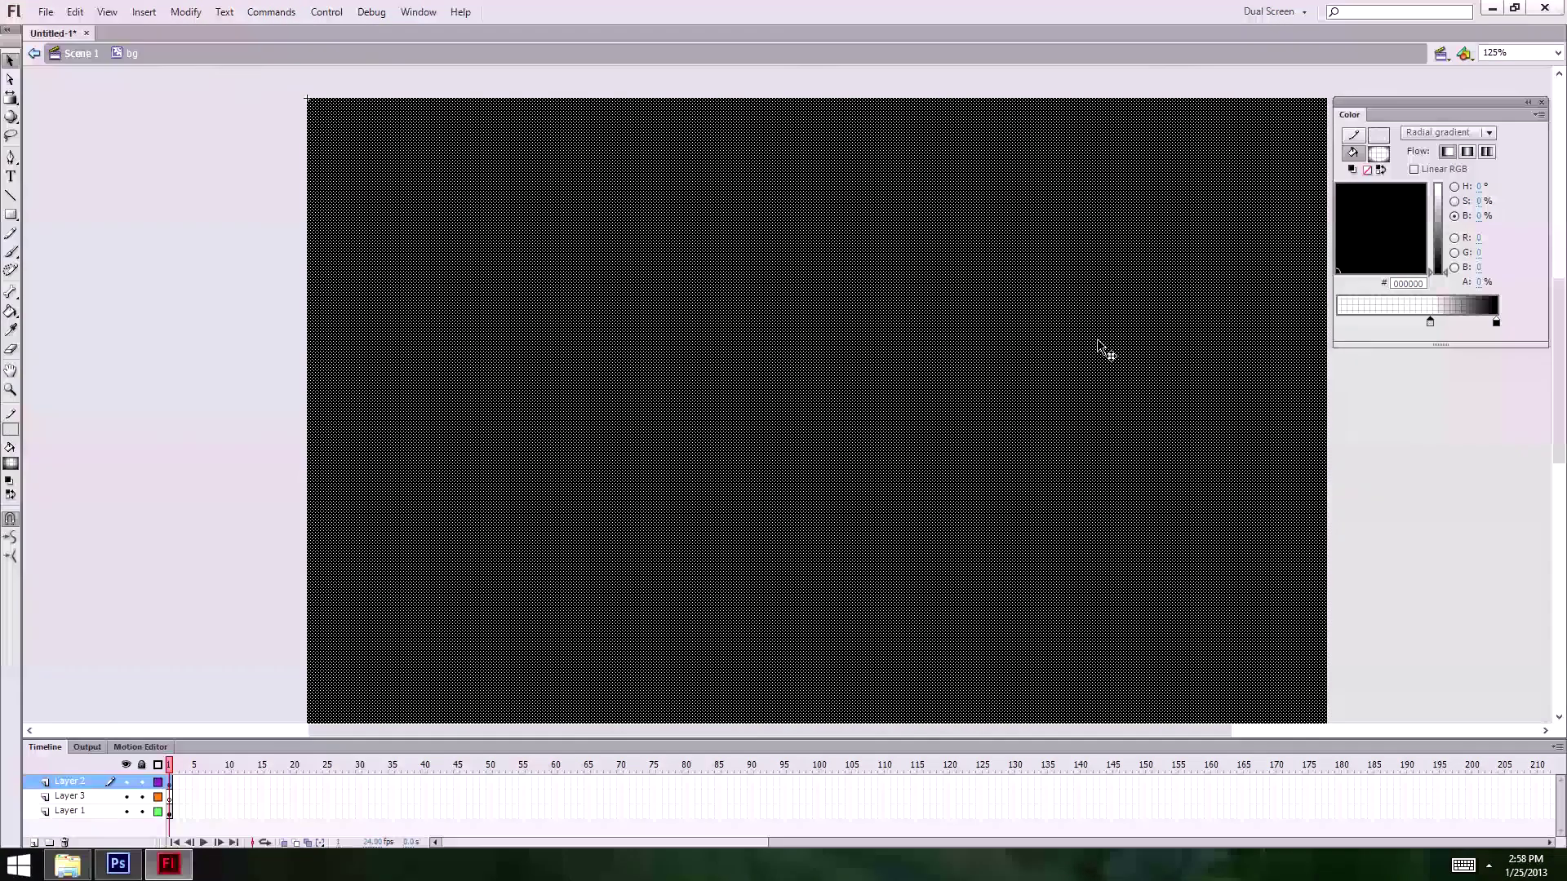
left_click(266, 413)
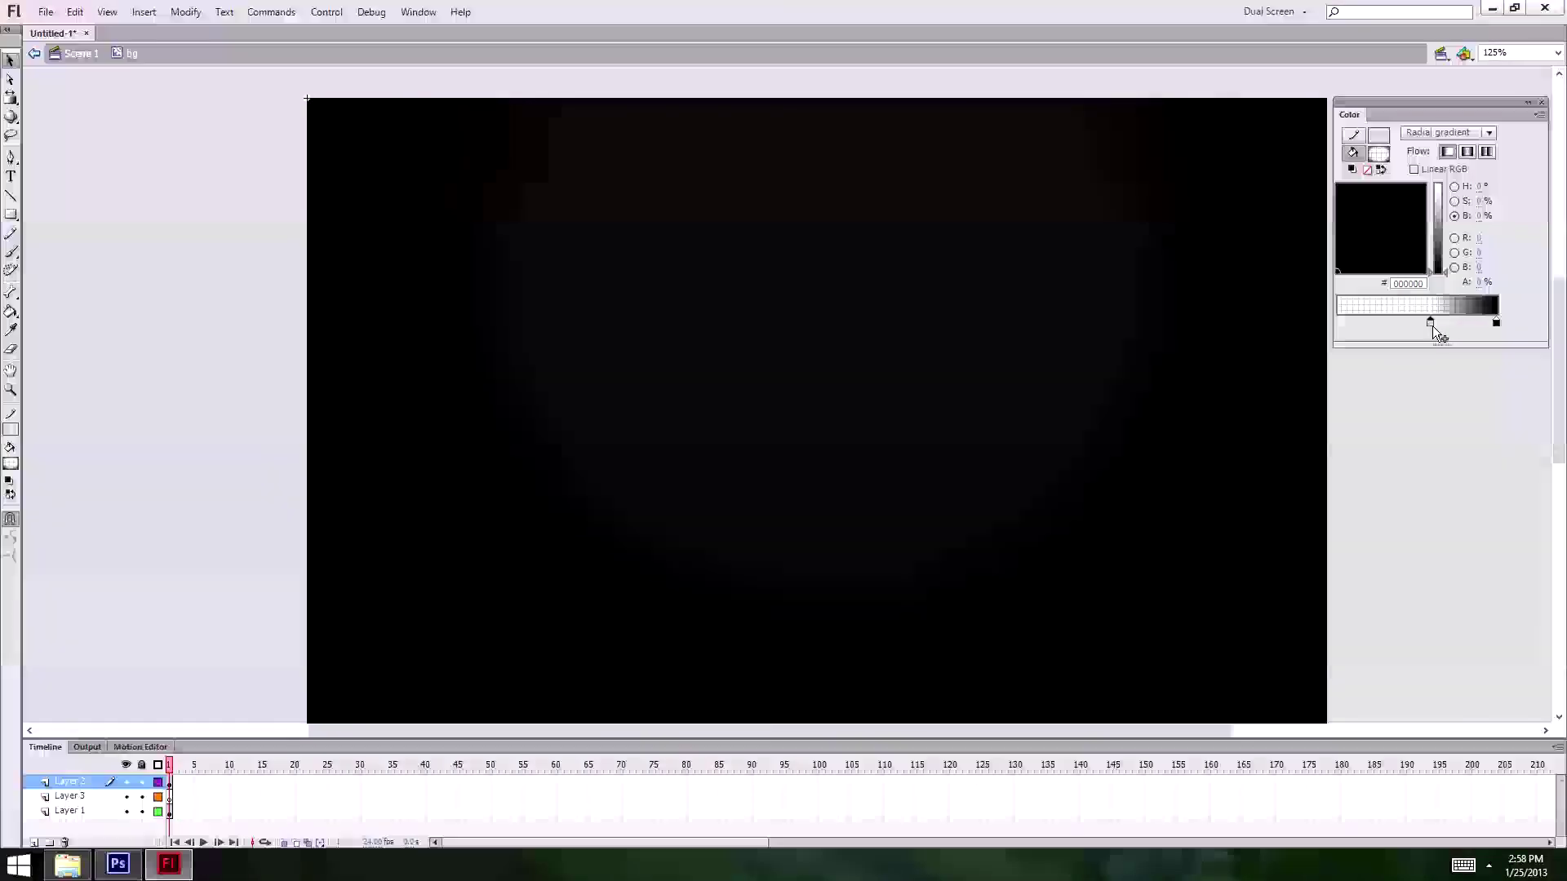
- Move the gradient's transparent stop inward to about one-eighth of the ramp, and return to Scene 1
left_click(1133, 332)
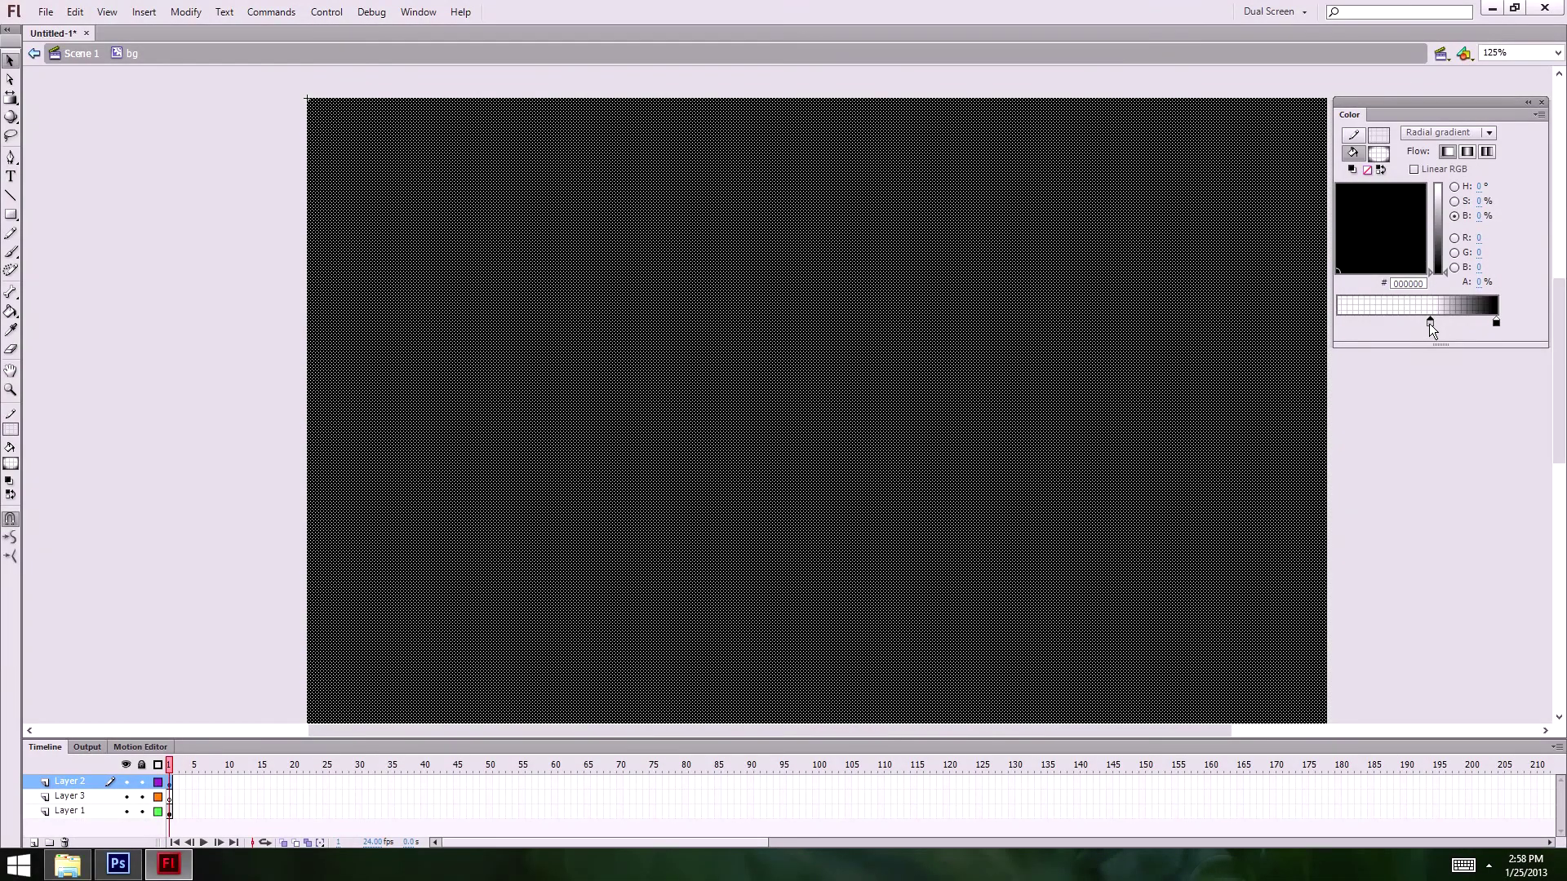
left_click_drag(1429, 322, 1359, 322)
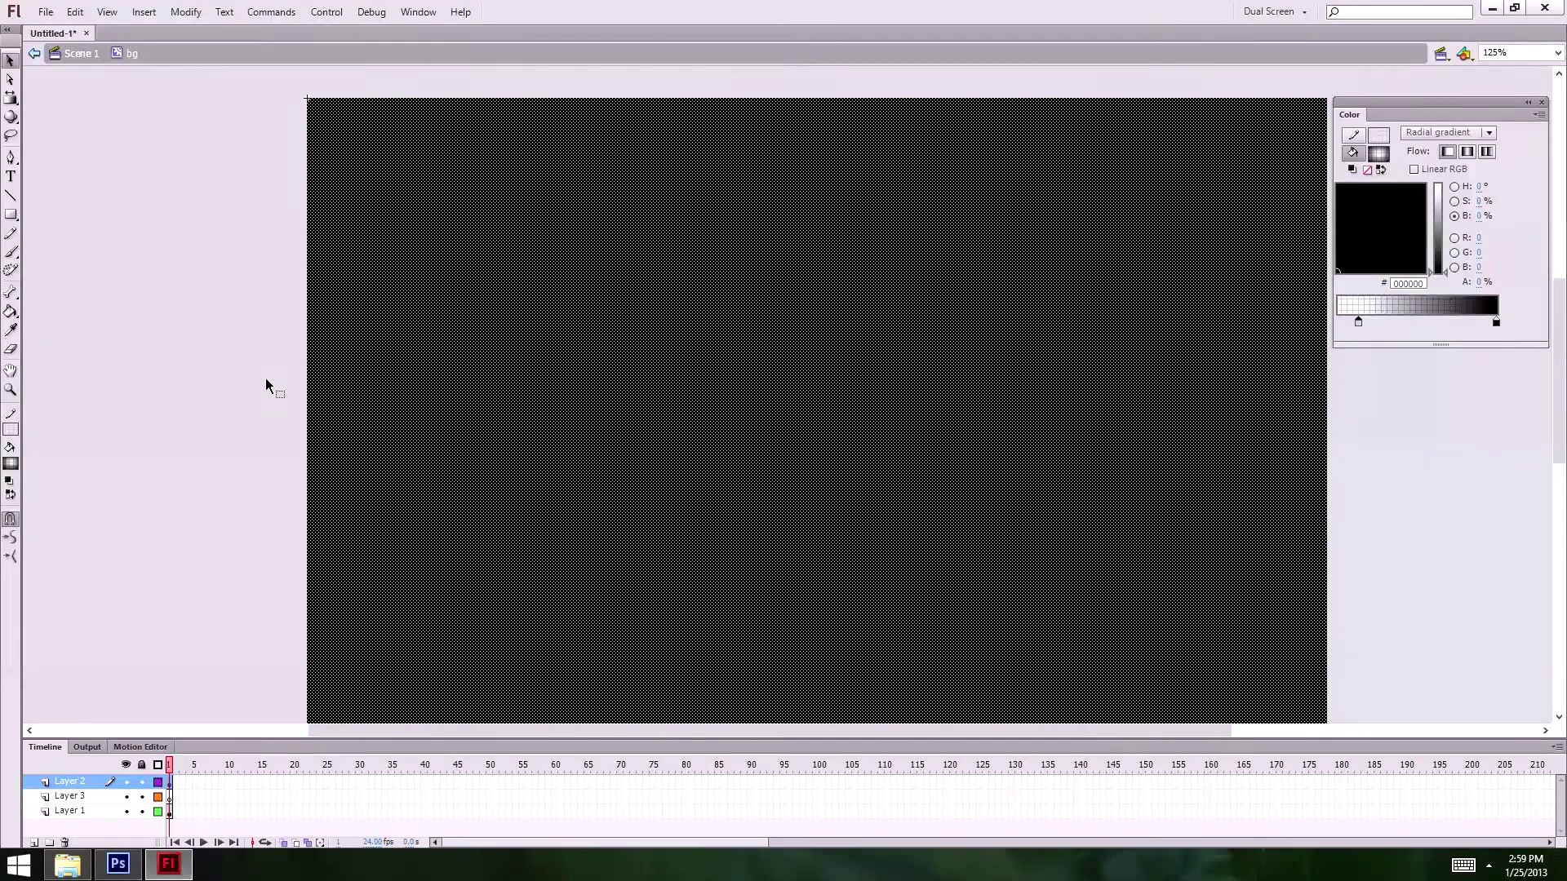
left_click(270, 384)
left_click(81, 54)
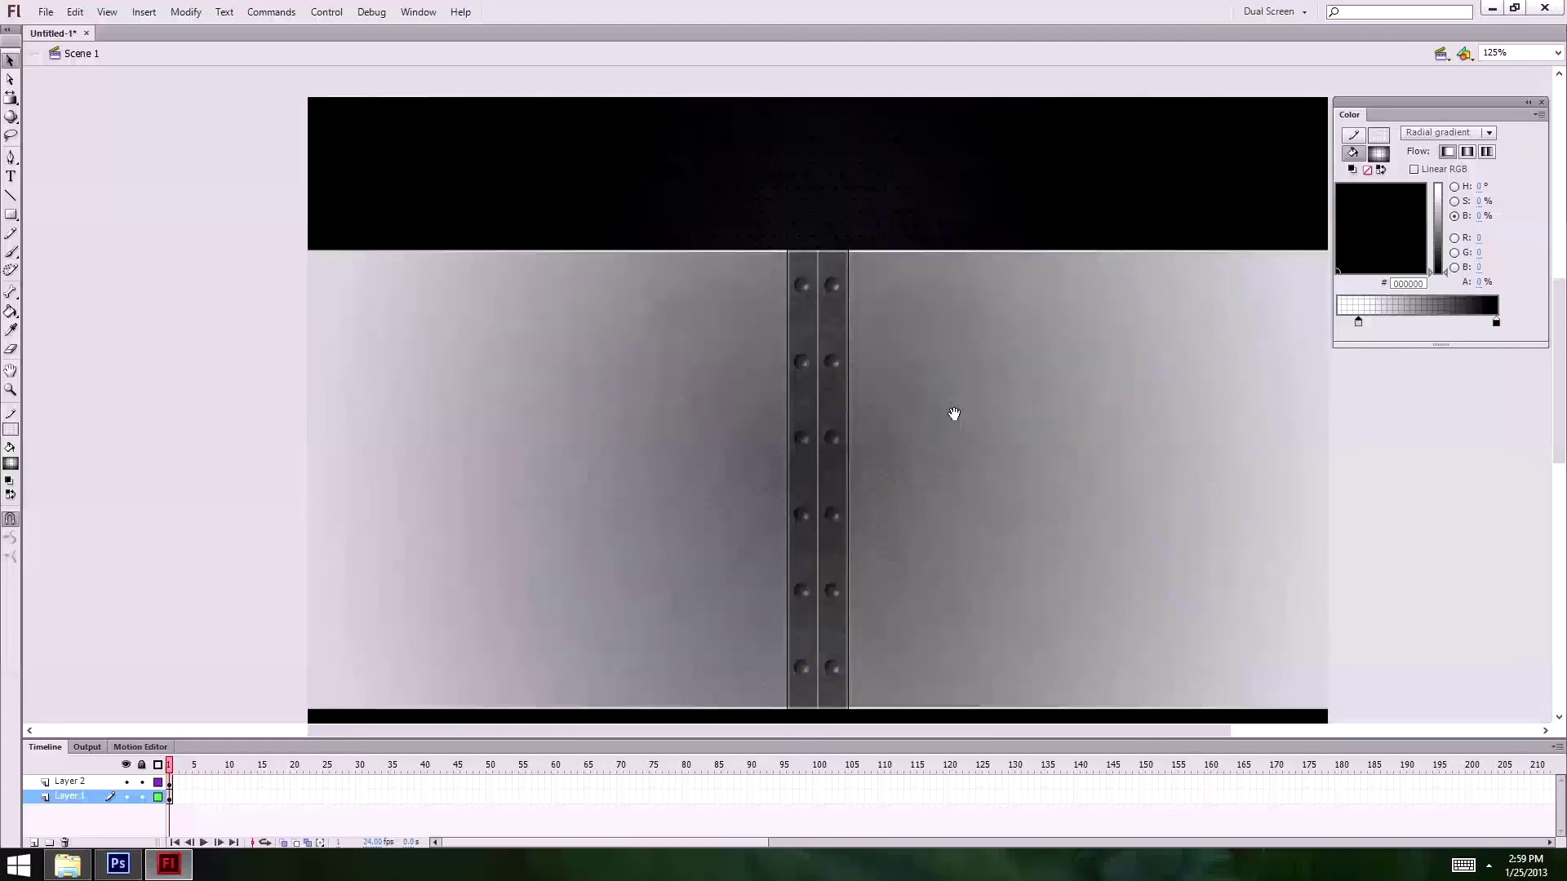
- Examine the darkened background behind both sliders, and set the stage magnification to 110%
scroll(922, 392, "down", 3)
left_click(894, 361, "ctrl+alt")
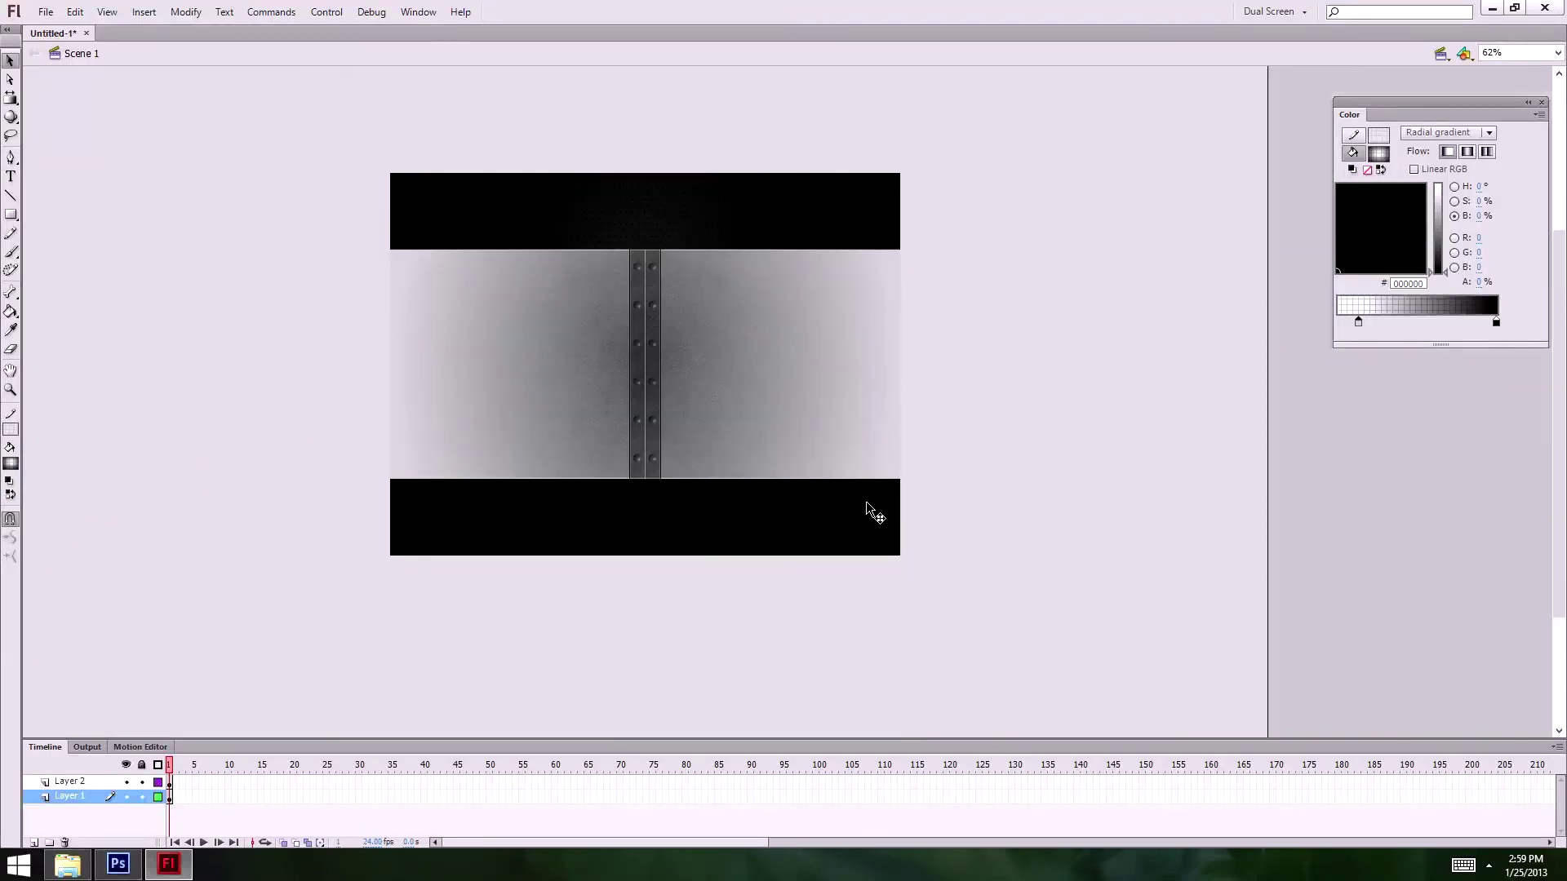
left_click(729, 359)
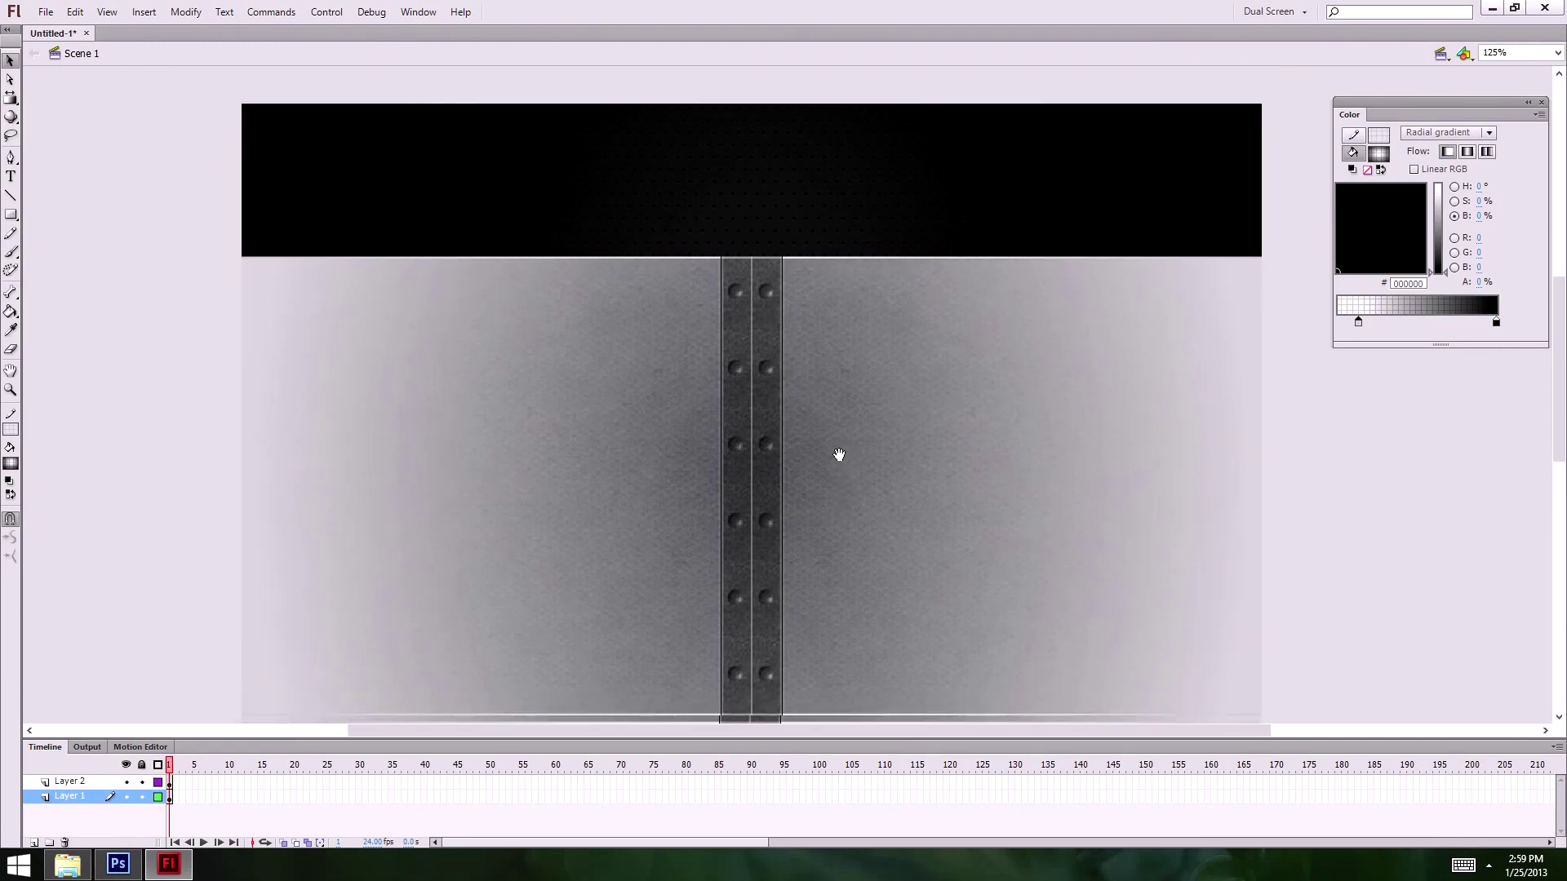
left_click_drag(839, 454, 860, 409)
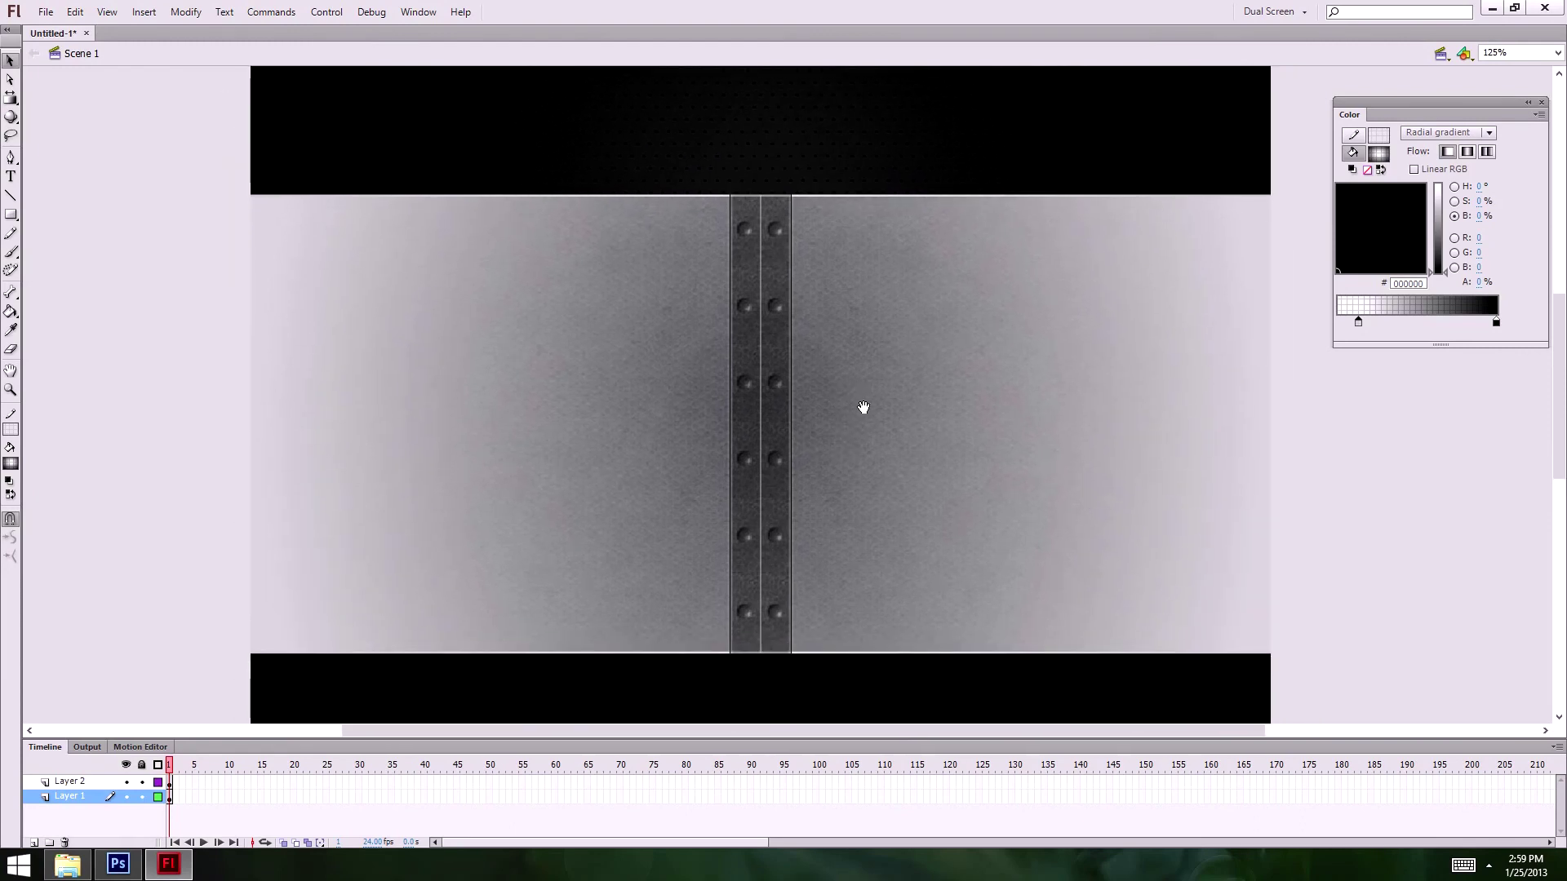
left_click(1558, 52)
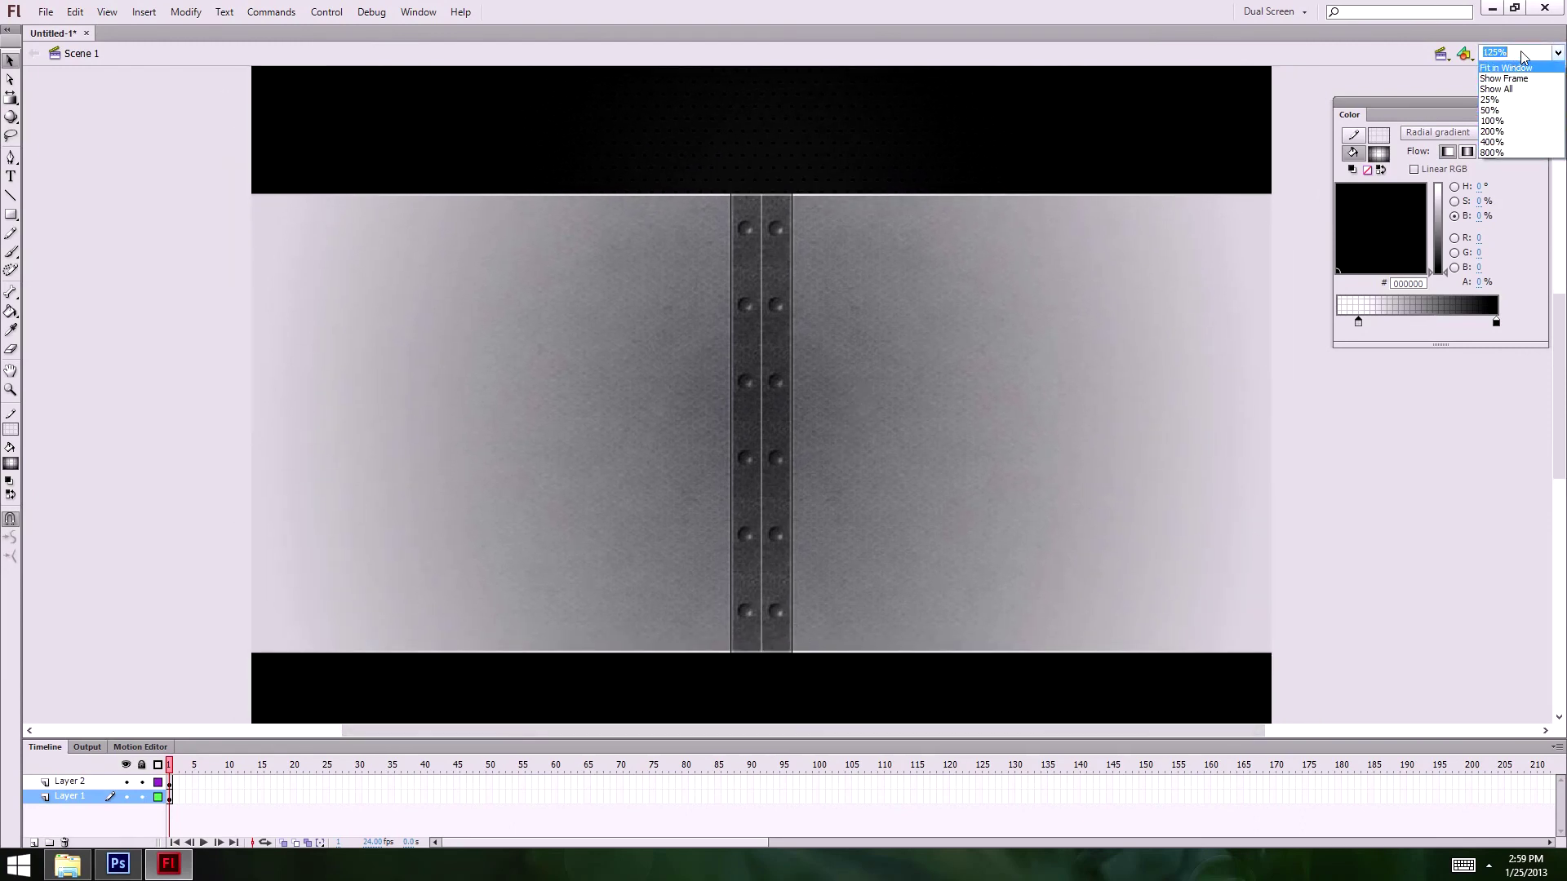
left_click(1522, 52)
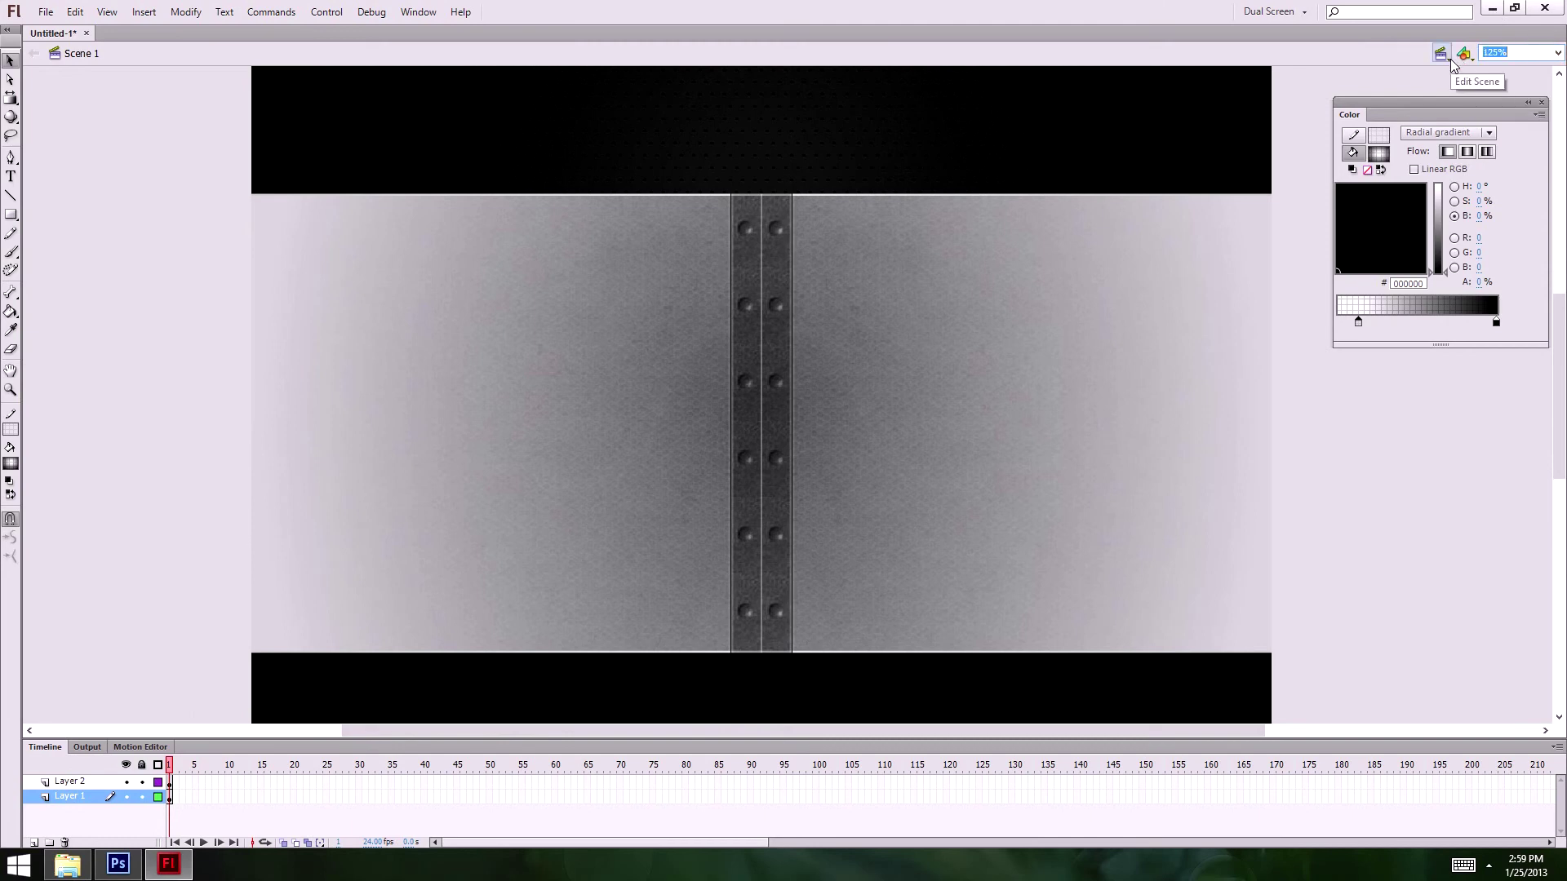
type("110")
key("Return")
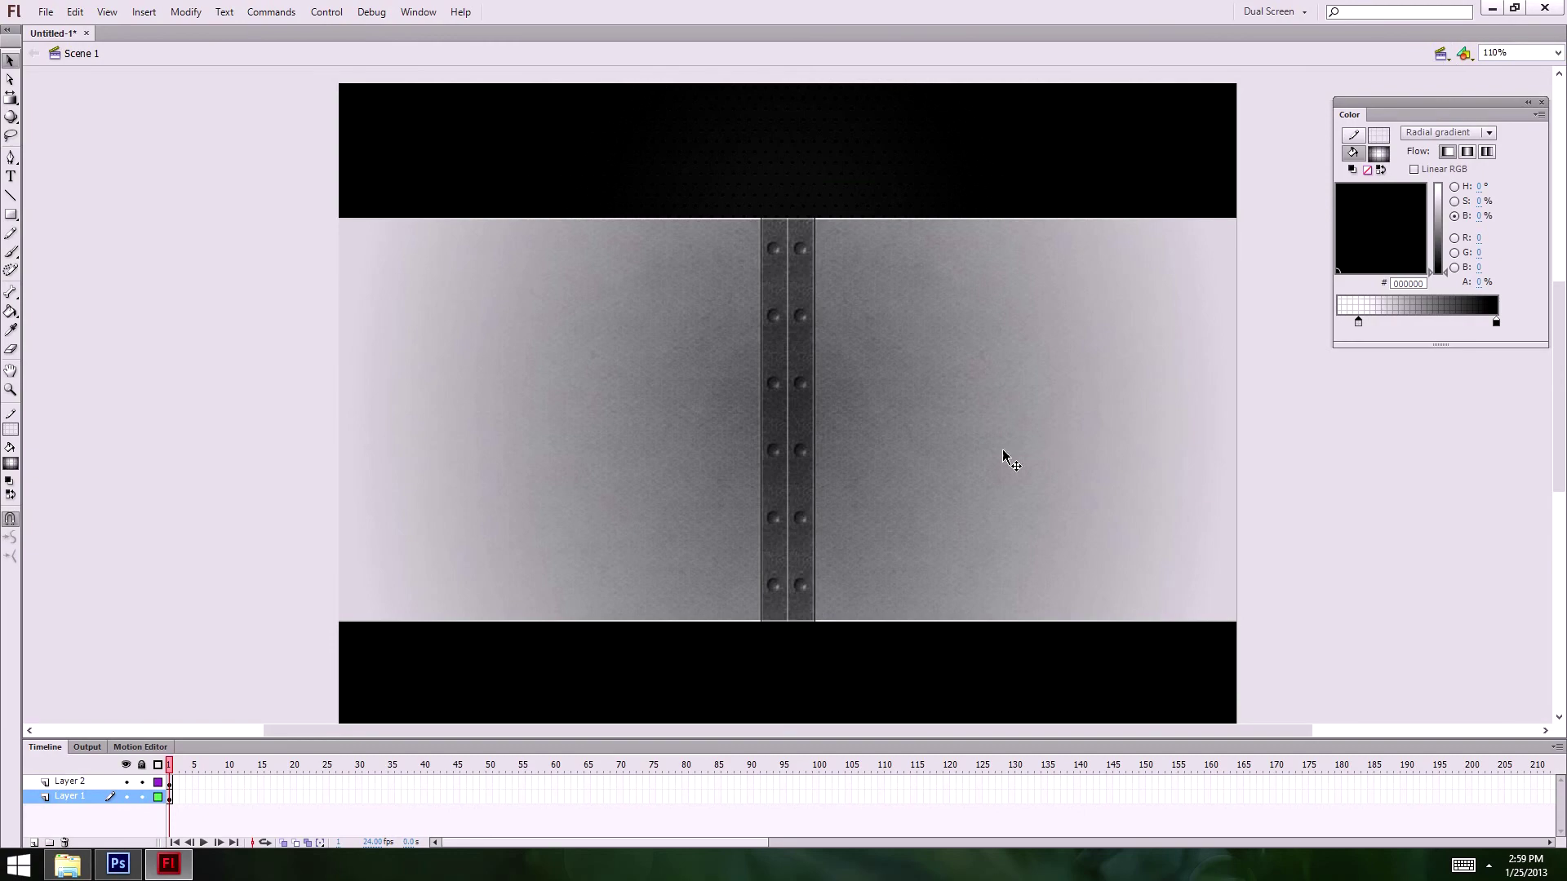
mouse_move(880, 529)
left_mouse_down()
mouse_move(878, 470)
mouse_move(872, 500)
left_mouse_up()
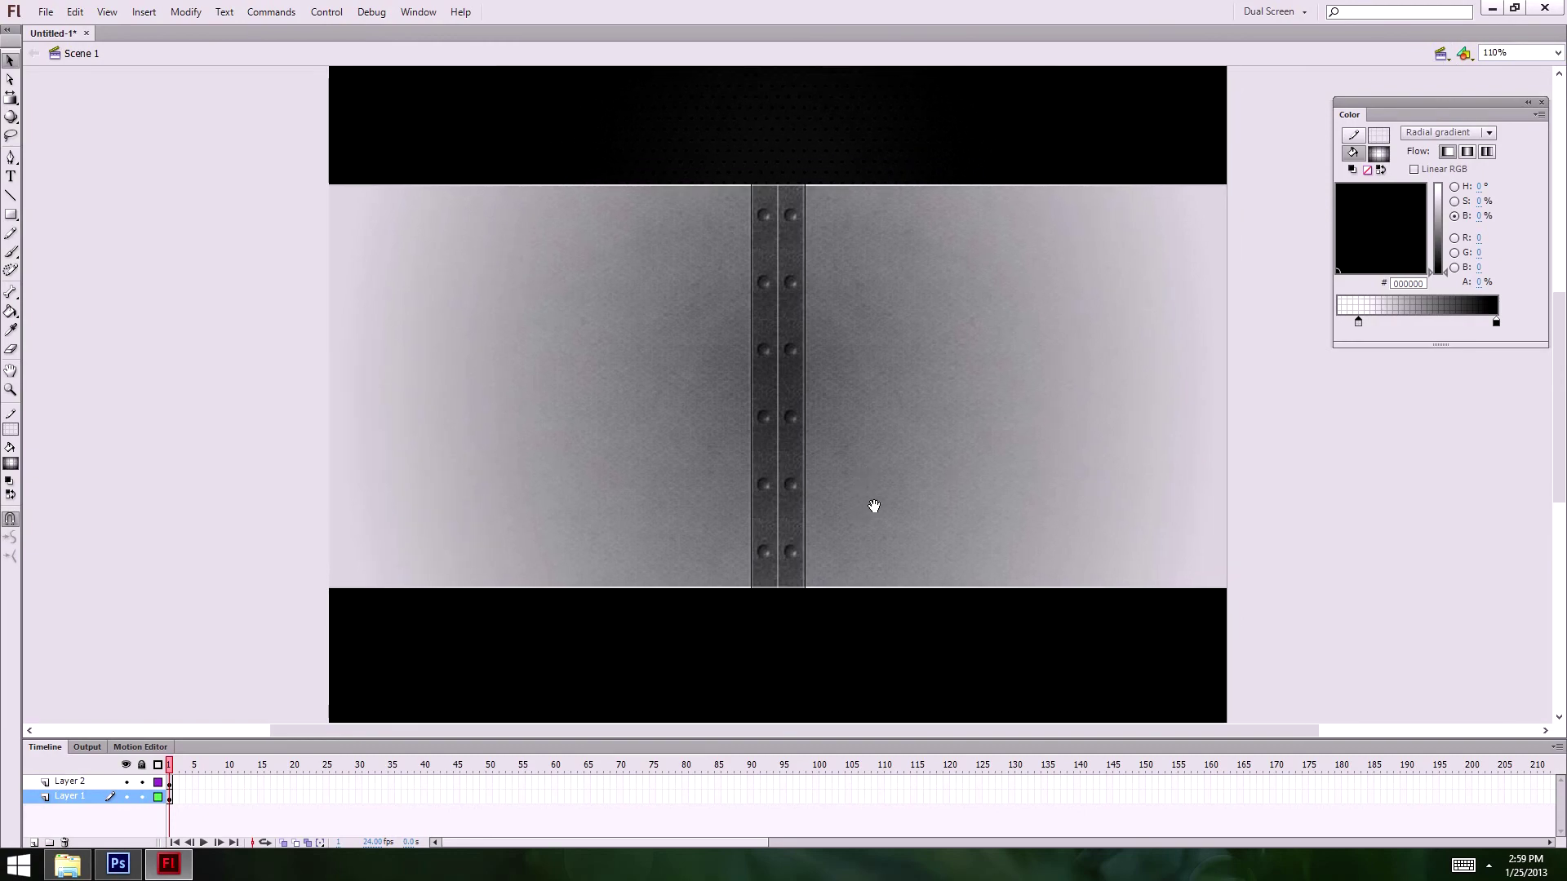
- Switch to Photoshop to compare with the reference layout, and return to Flash
left_click(118, 863)
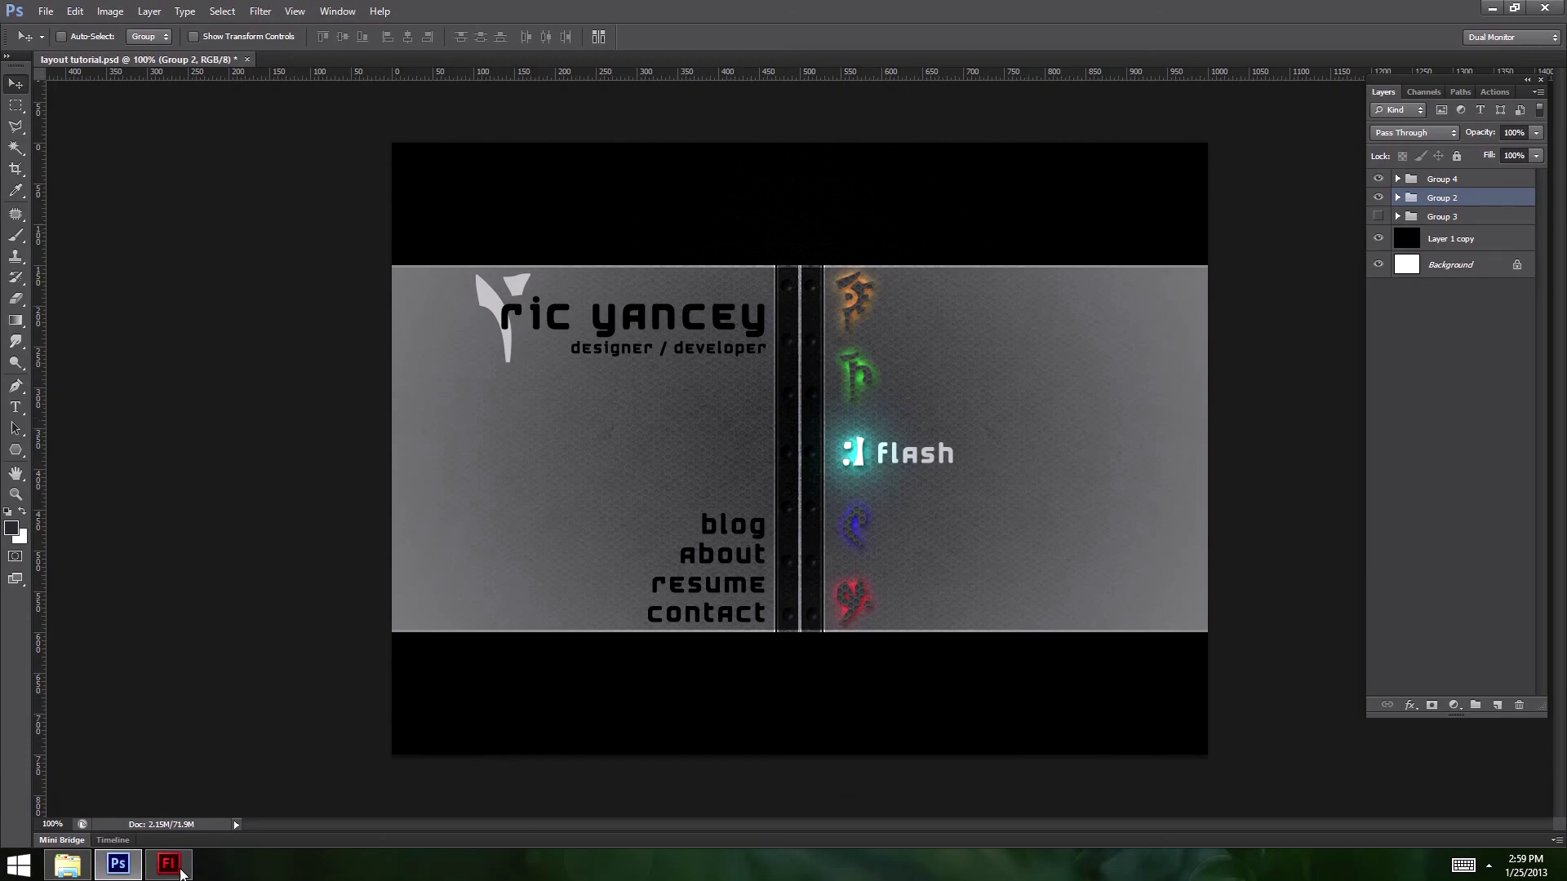
left_click(181, 872)
right_click(204, 182)
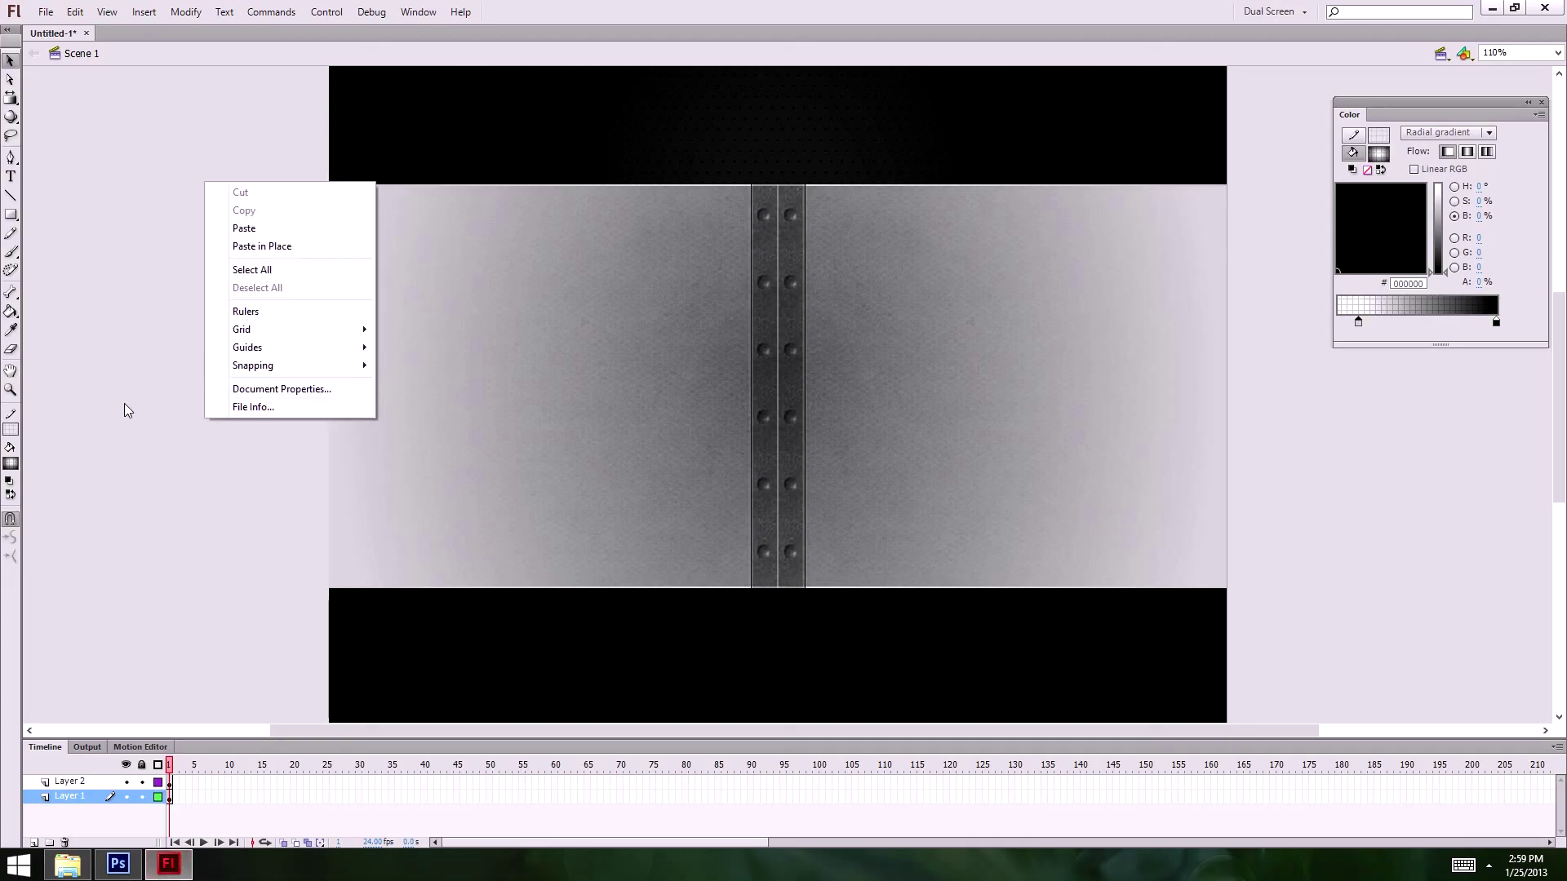
left_click(150, 458)
right_click(216, 245)
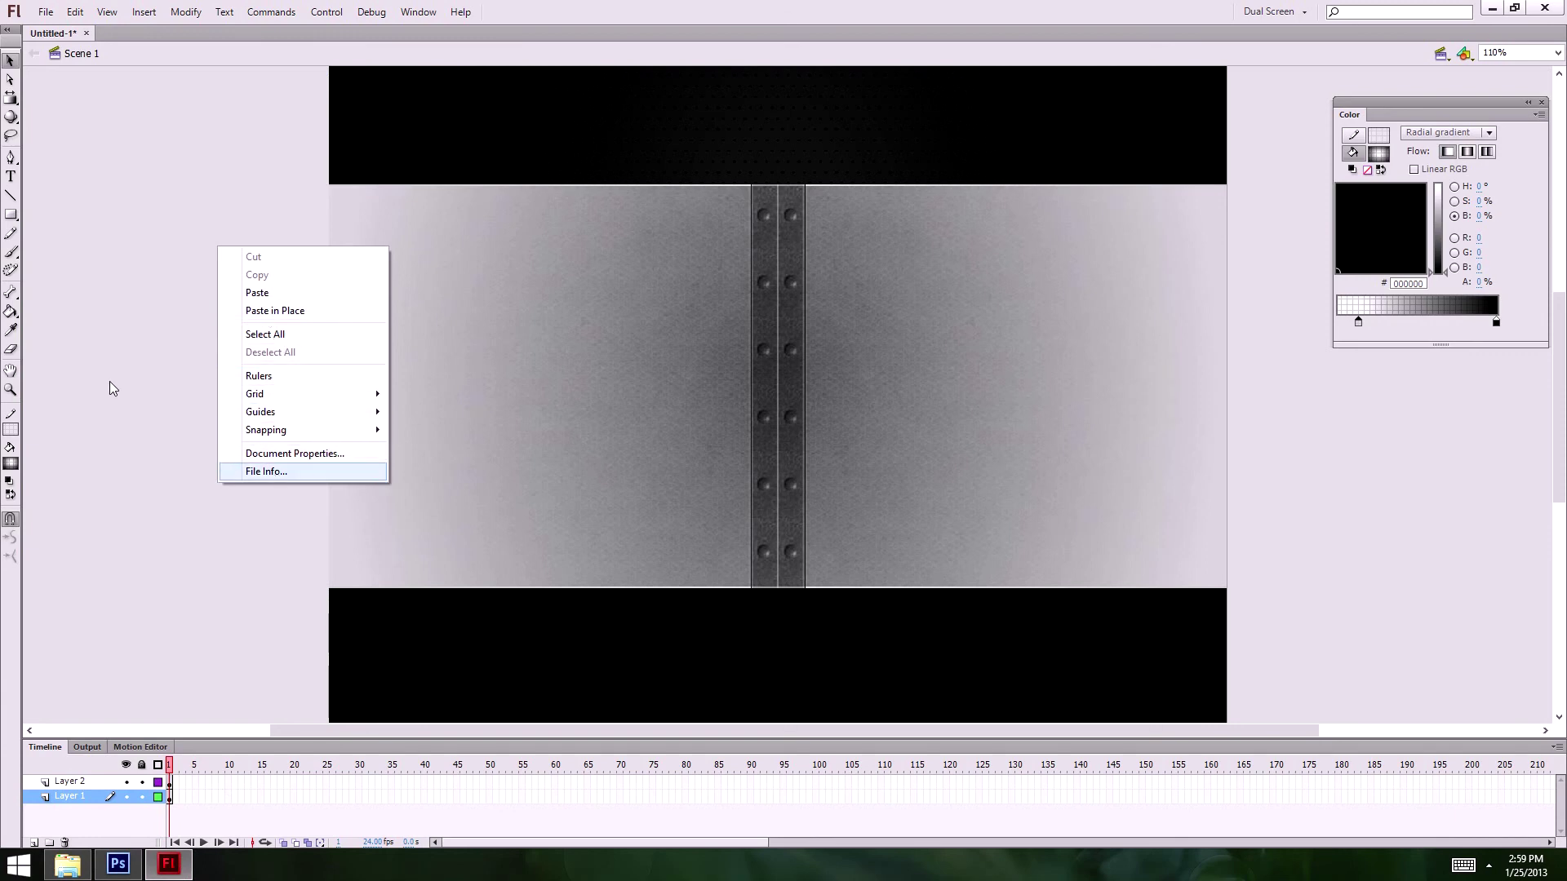
left_click(107, 11)
left_click(107, 12)
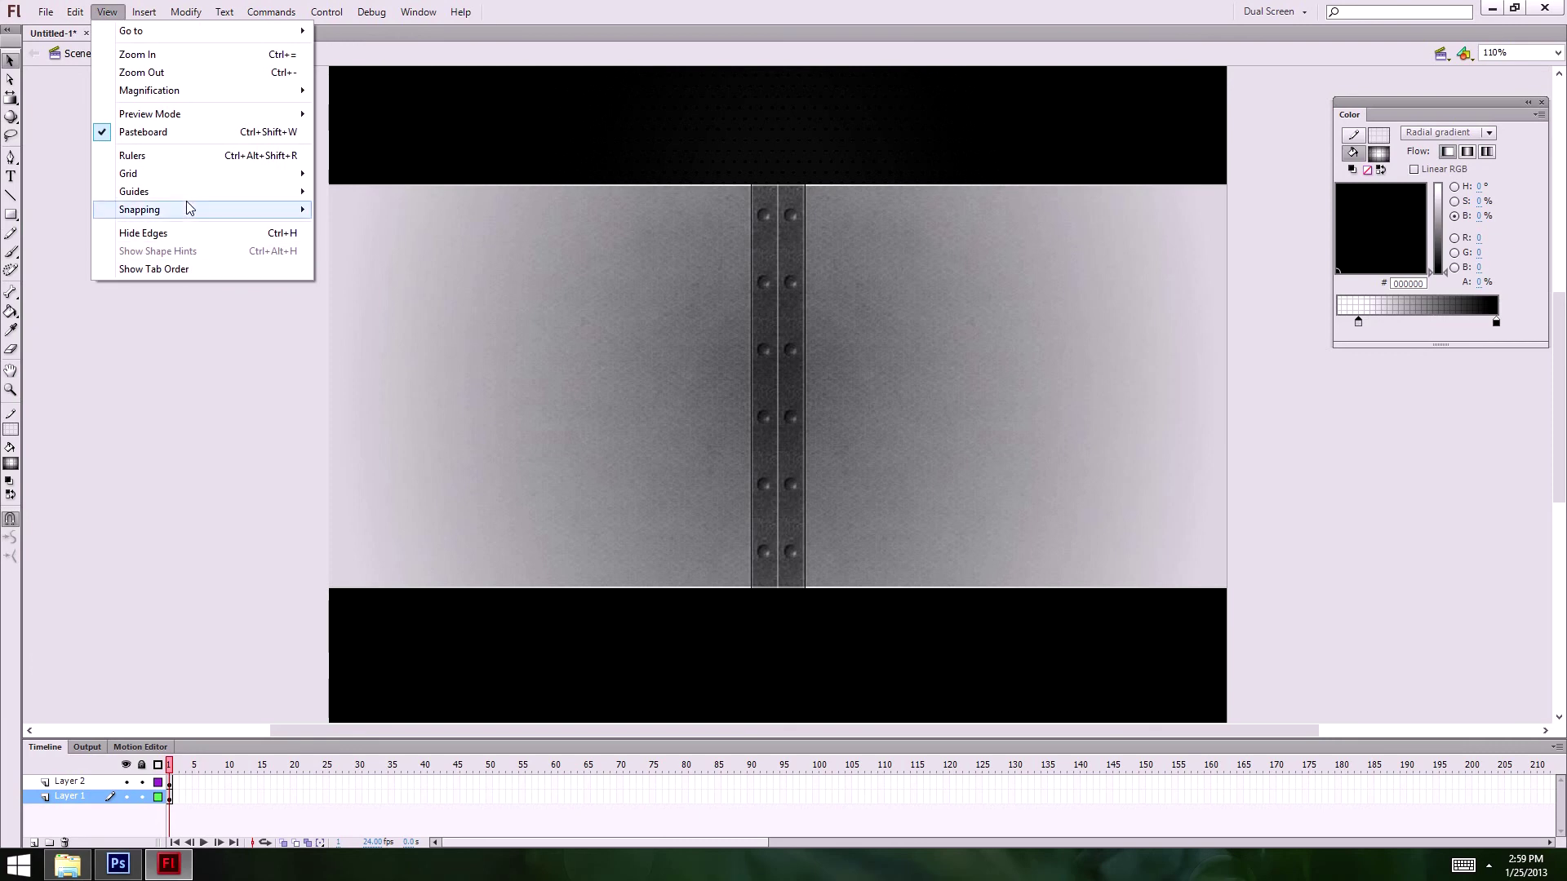
left_click(191, 441)
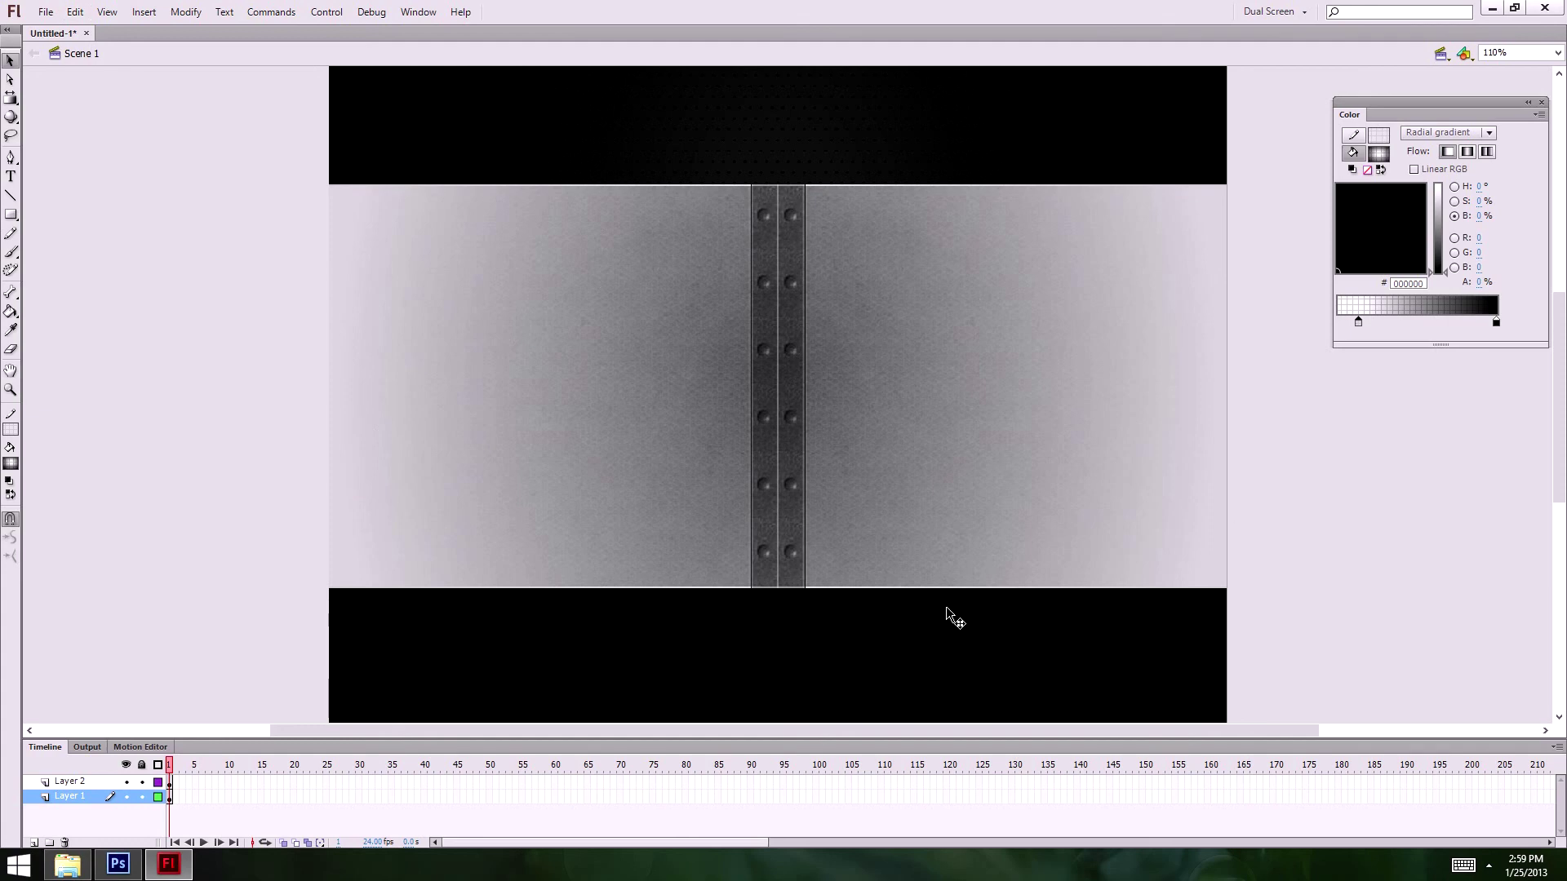
- Switch to File Explorer, open the buttons folder inside imgs, and select 5.png
key("alt+Tab")
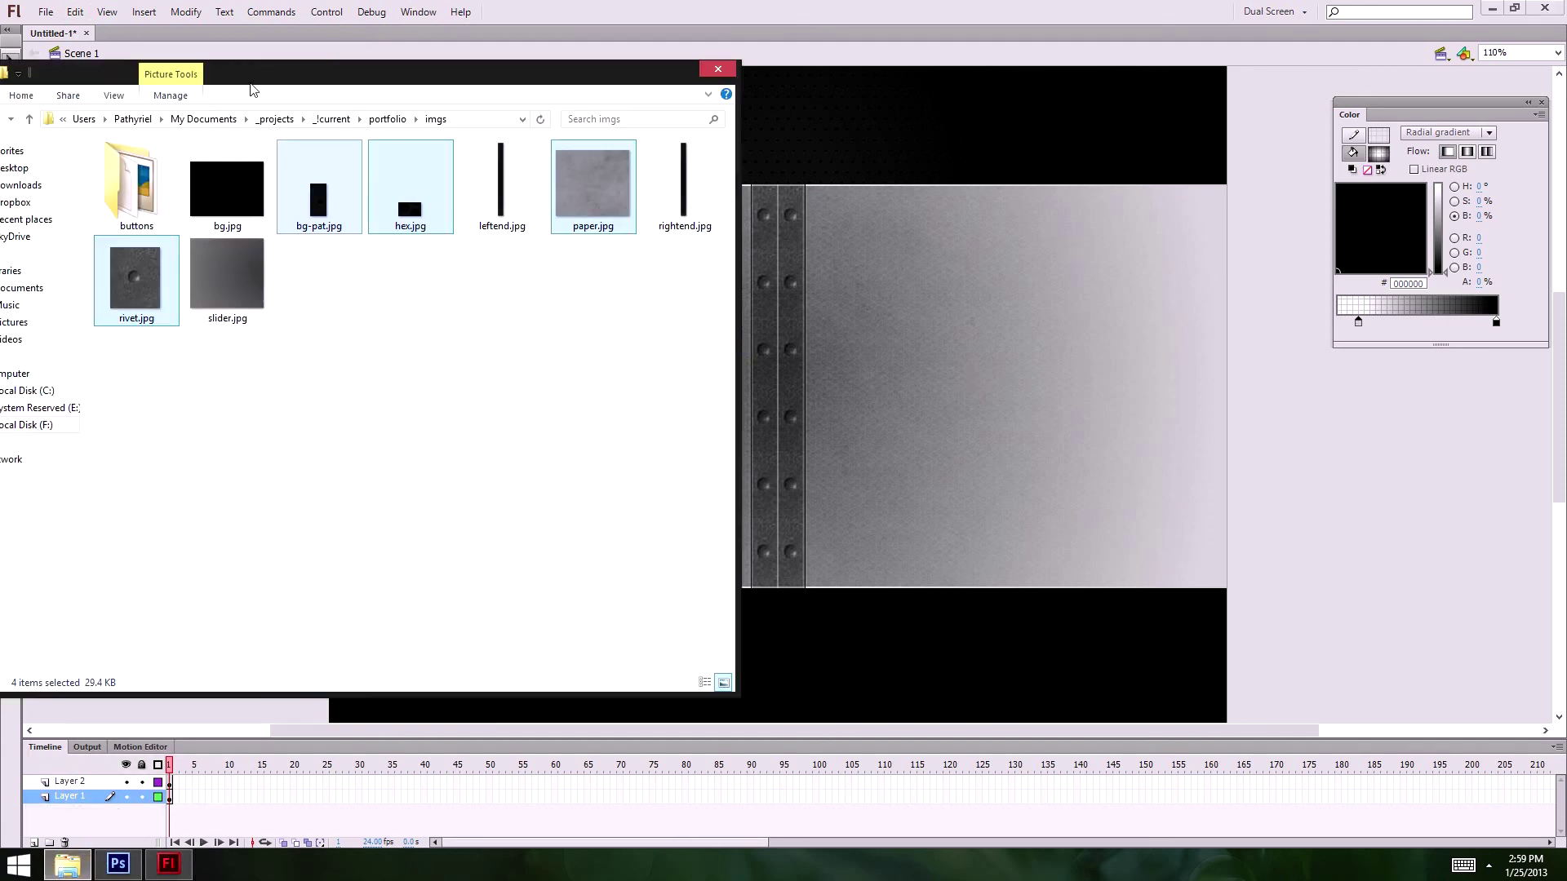
double_click(116, 168)
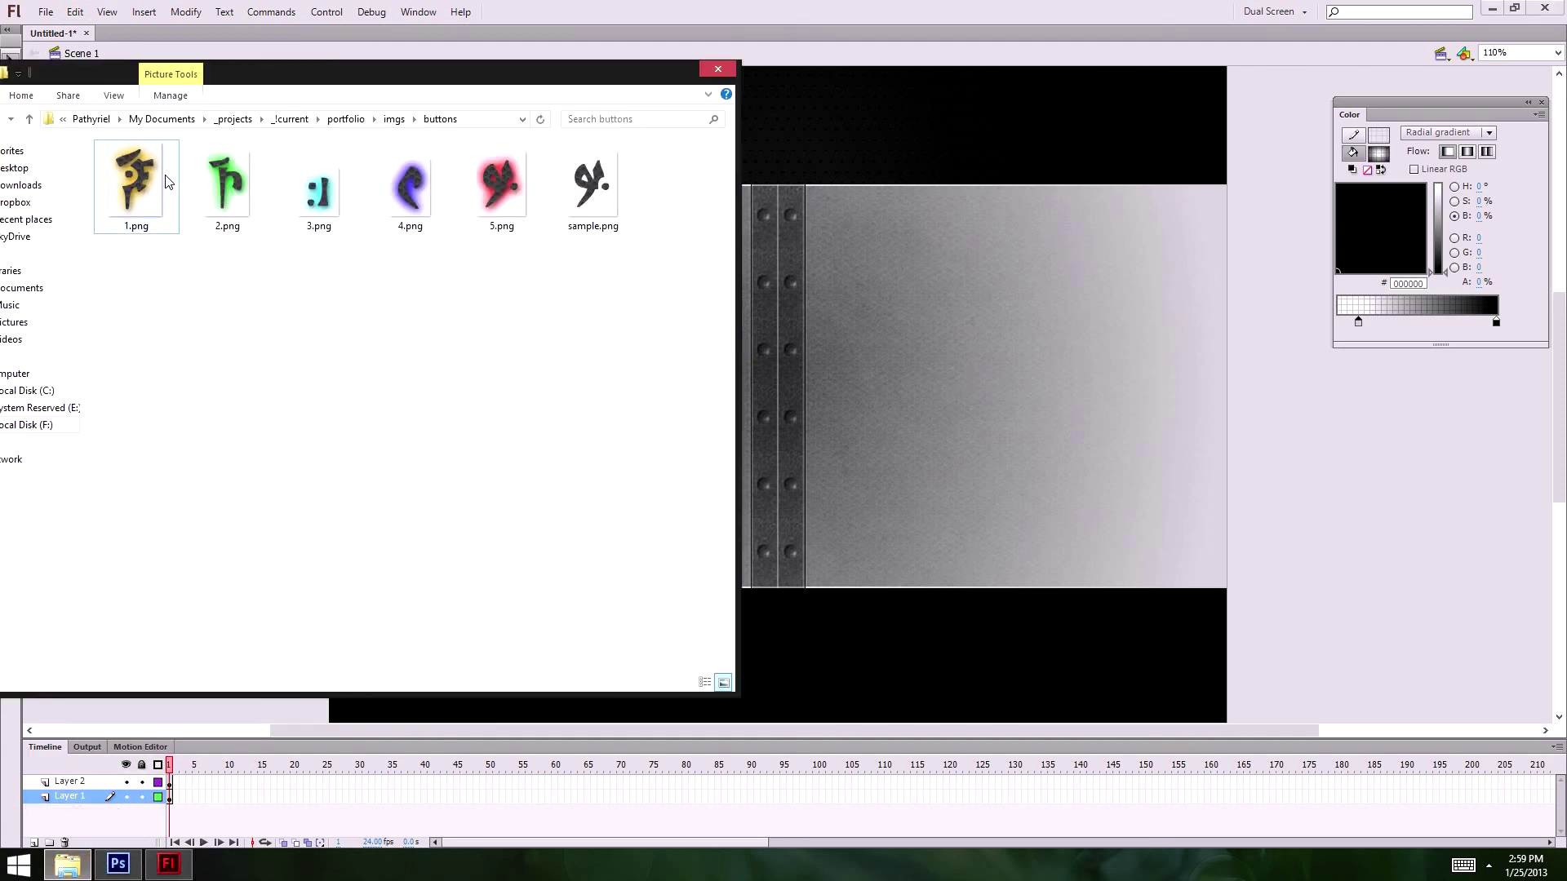
left_click(521, 210)
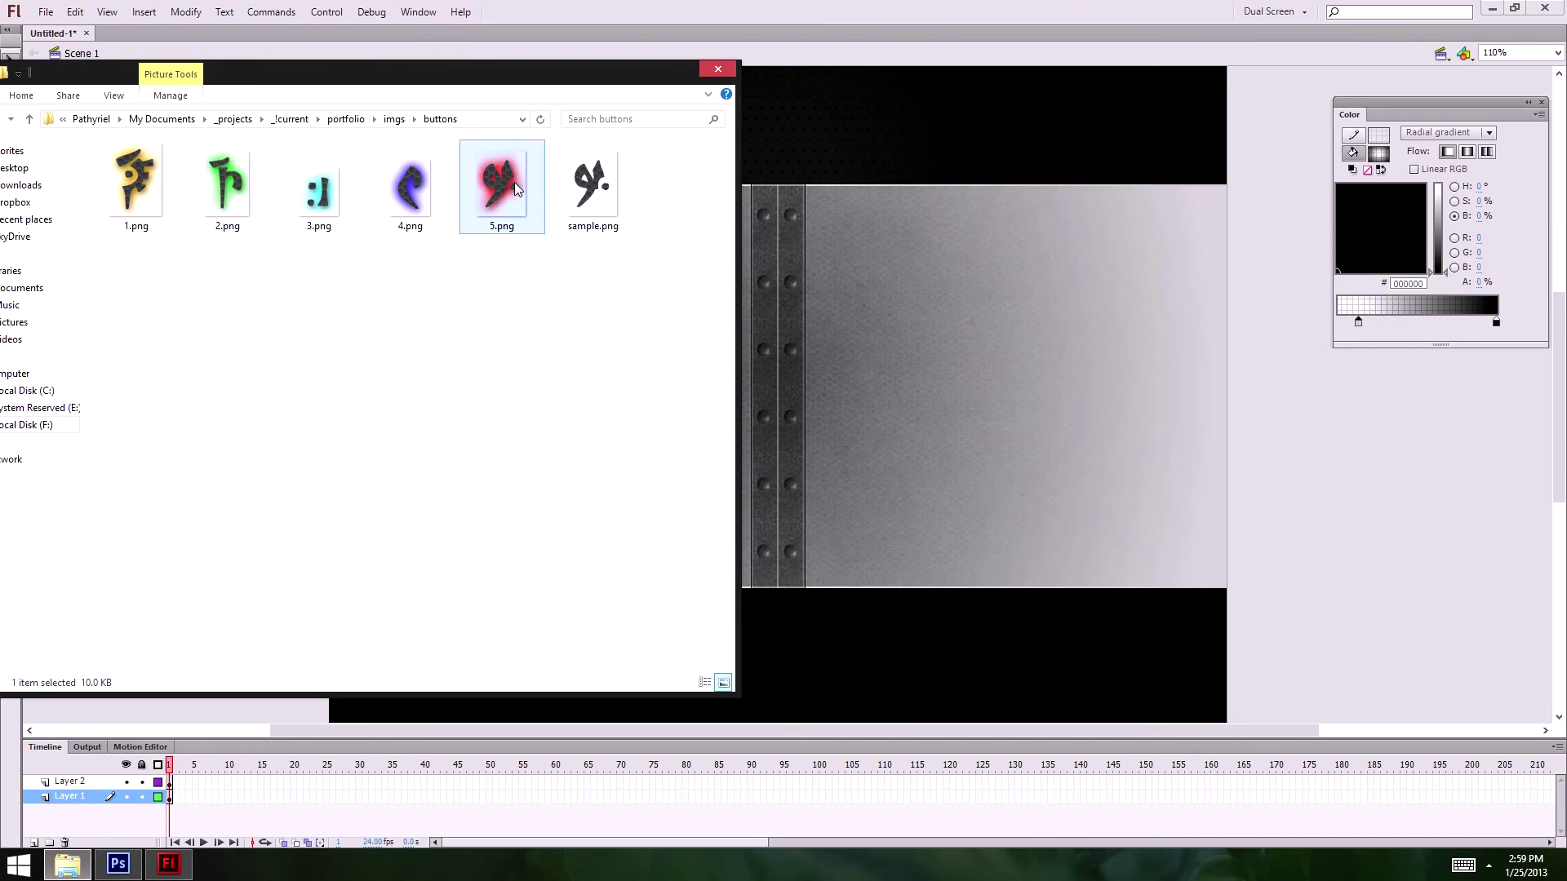
mouse_move(506, 193)
left_mouse_down()
mouse_move(518, 207)
mouse_move(513, 175)
left_mouse_up()
- Return to Flash, add a new layer, and move it above Layer 2 in the layer stack
left_click(57, 820)
left_click(36, 843)
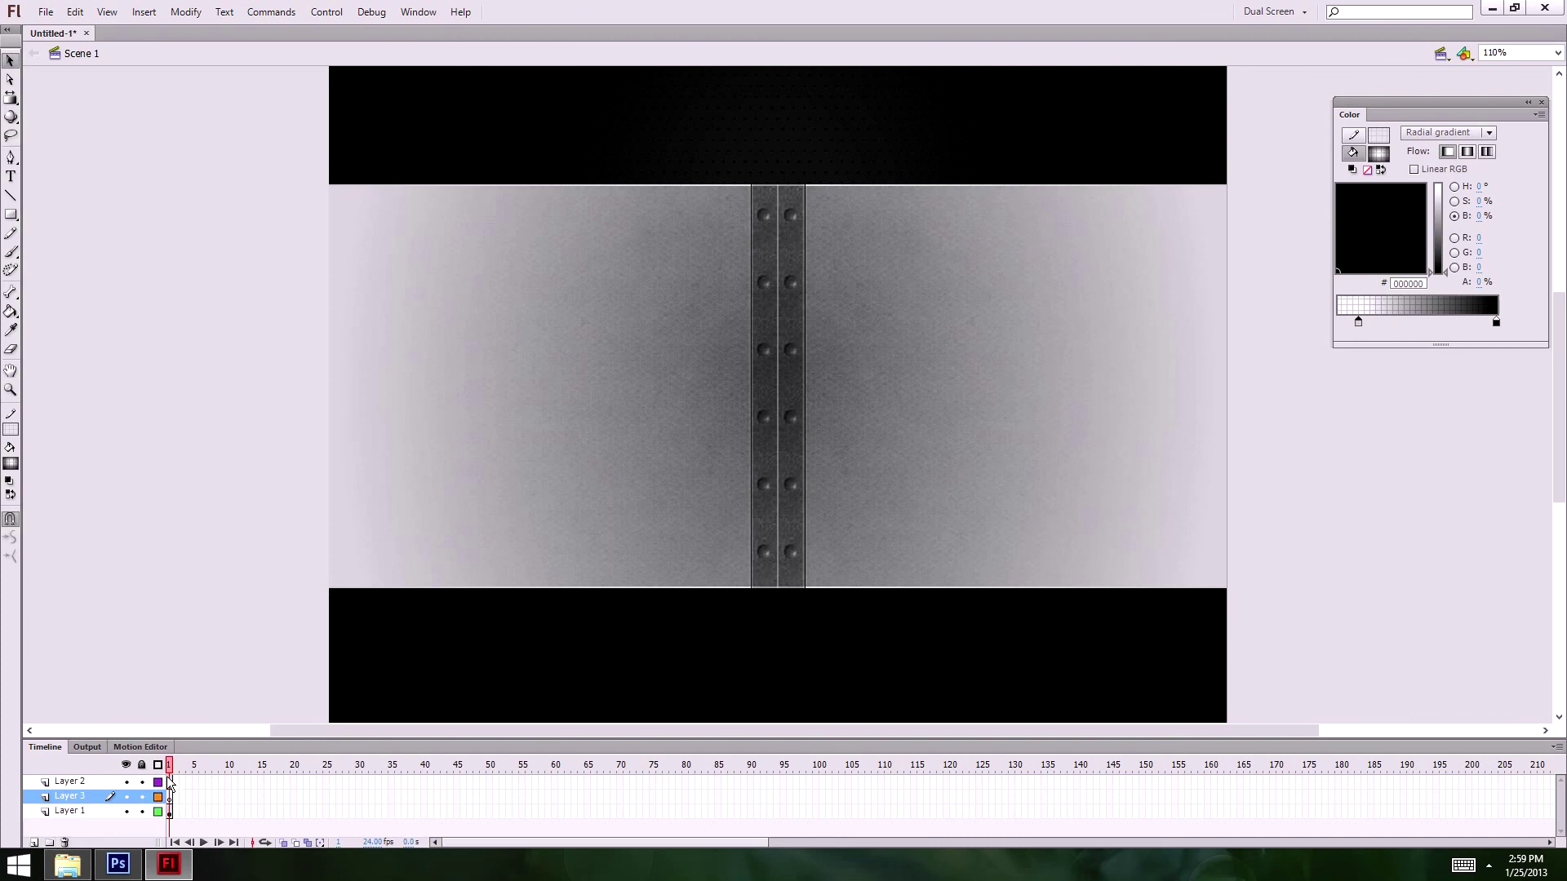
left_click_drag(84, 788, 82, 777)
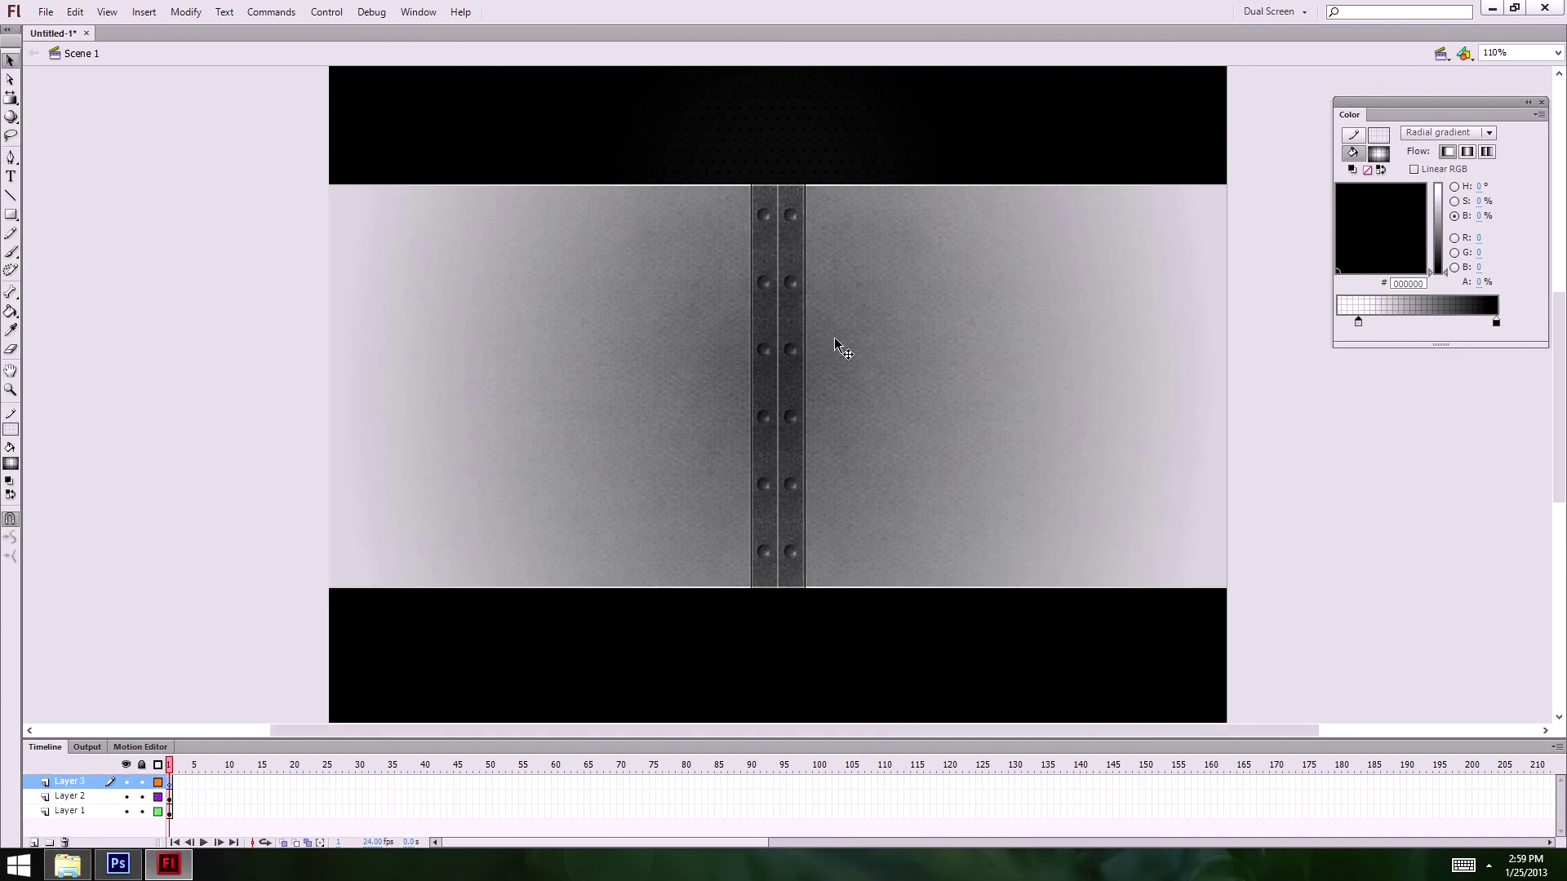
- Place 5.png and sample.png from the buttons folder on the stage in the new layer
left_click(67, 864)
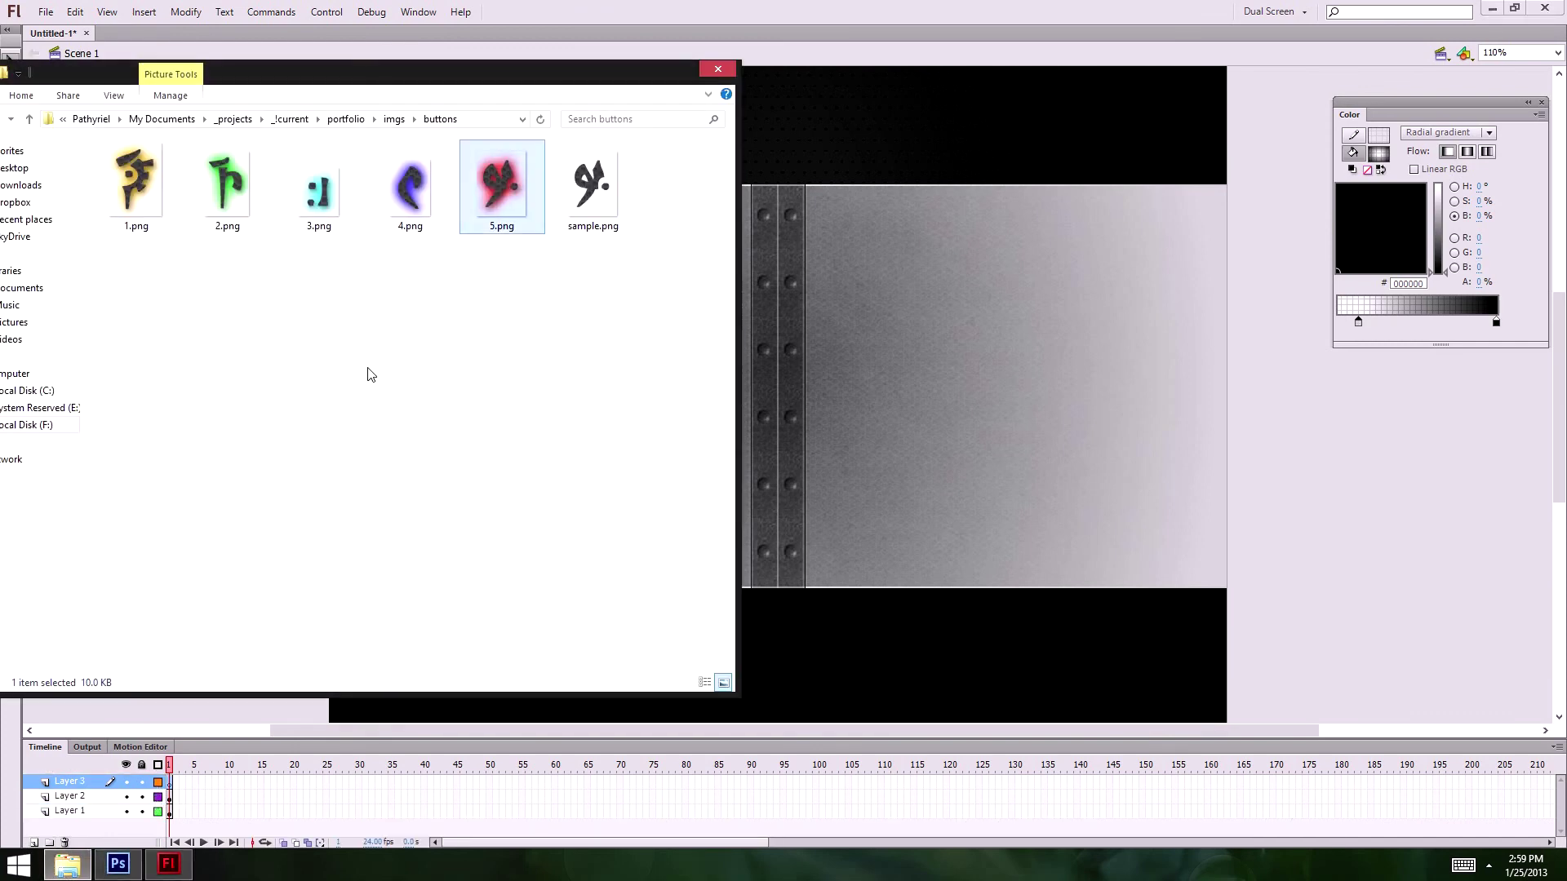
mouse_move(820, 233)
left_mouse_down()
mouse_move(882, 238)
mouse_move(923, 343)
mouse_move(790, 395)
mouse_move(853, 265)
mouse_move(841, 235)
left_mouse_up()
left_click(67, 864)
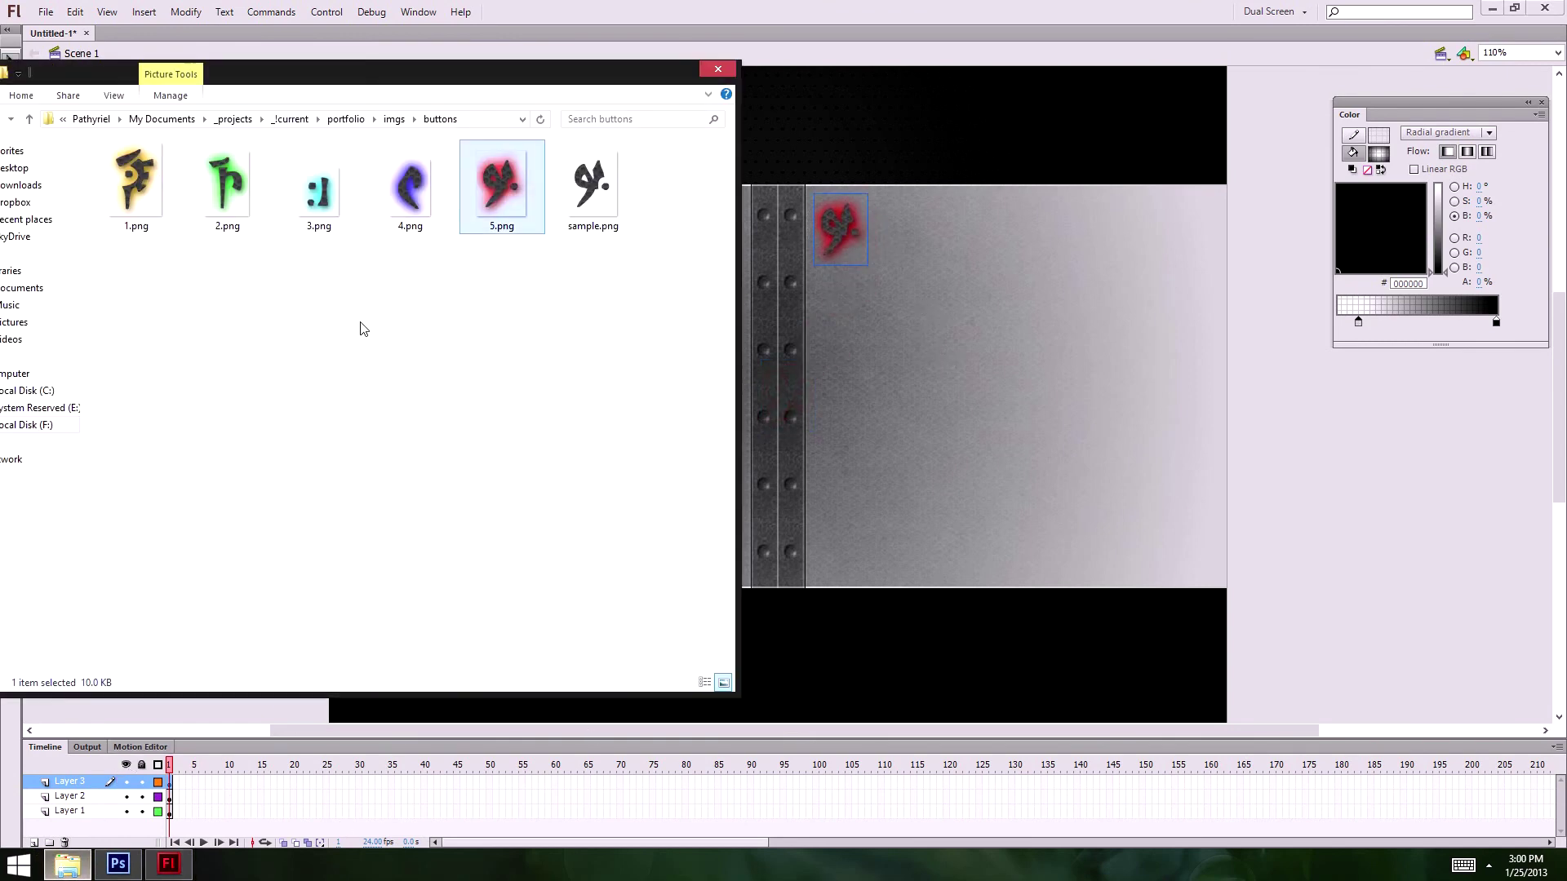
left_click(593, 186)
left_click_drag(890, 374, 863, 342)
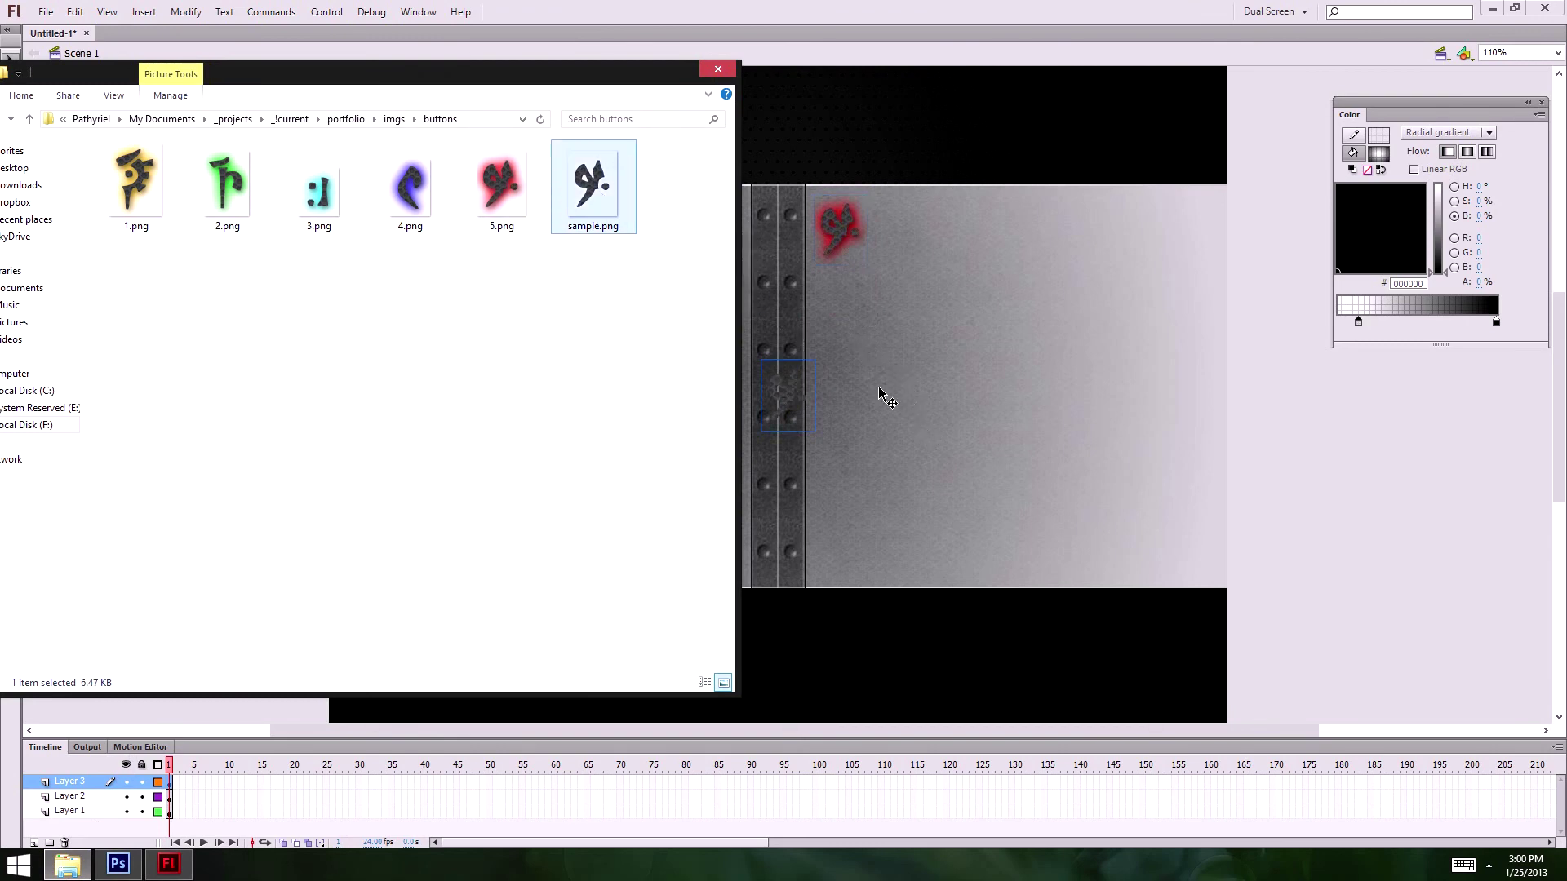
left_click(667, 72)
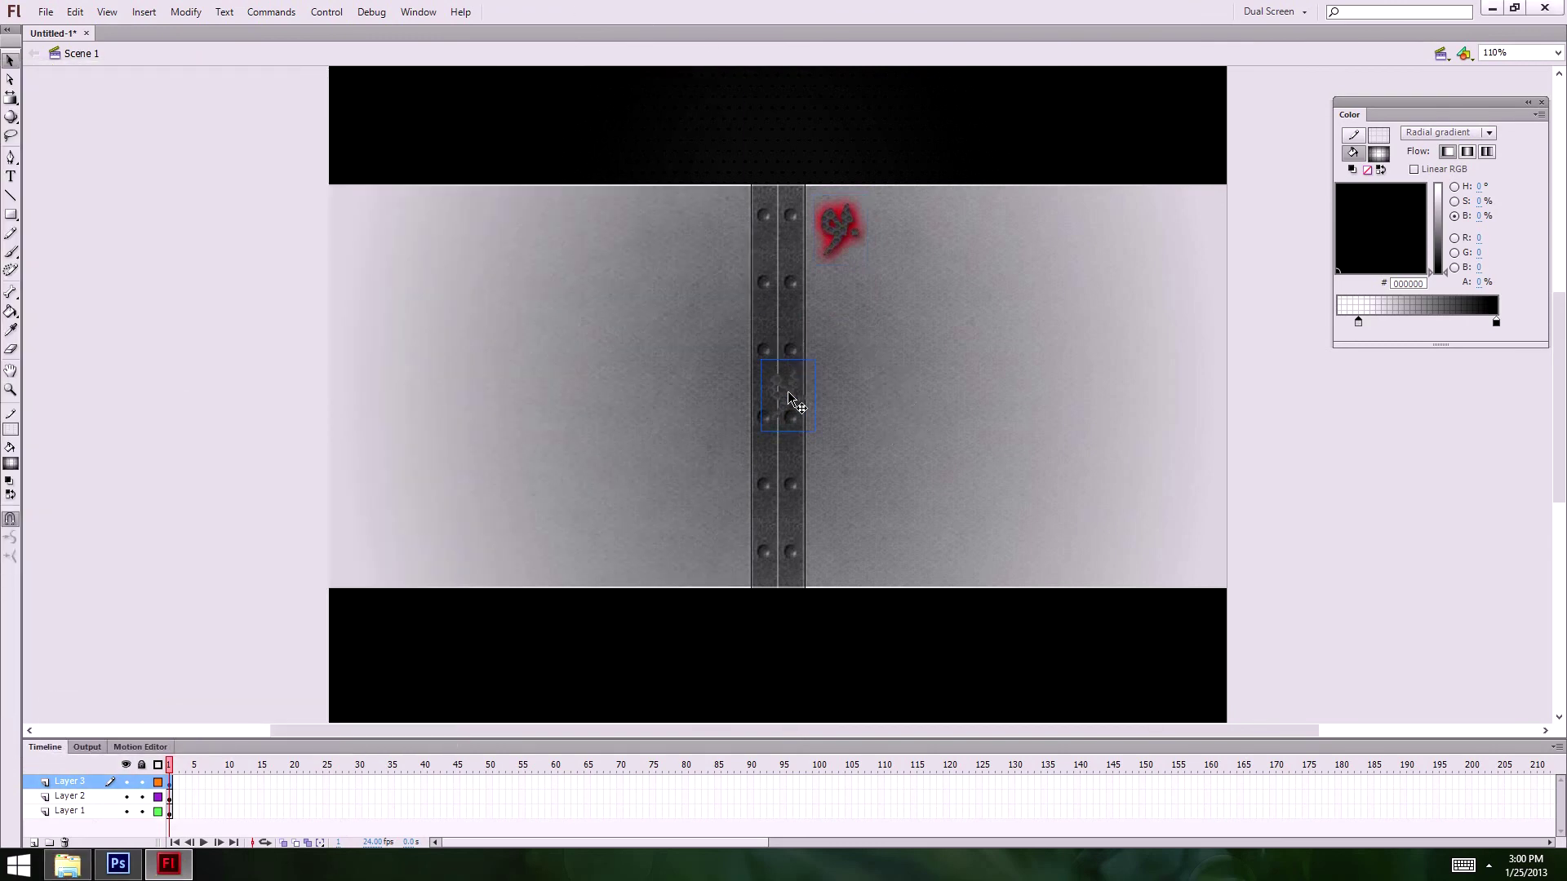
- Move 5.png to the right slider's upper edge beside the rivet strip, and sample.png directly below it at about X 540, Y 230
left_click_drag(790, 404, 840, 296)
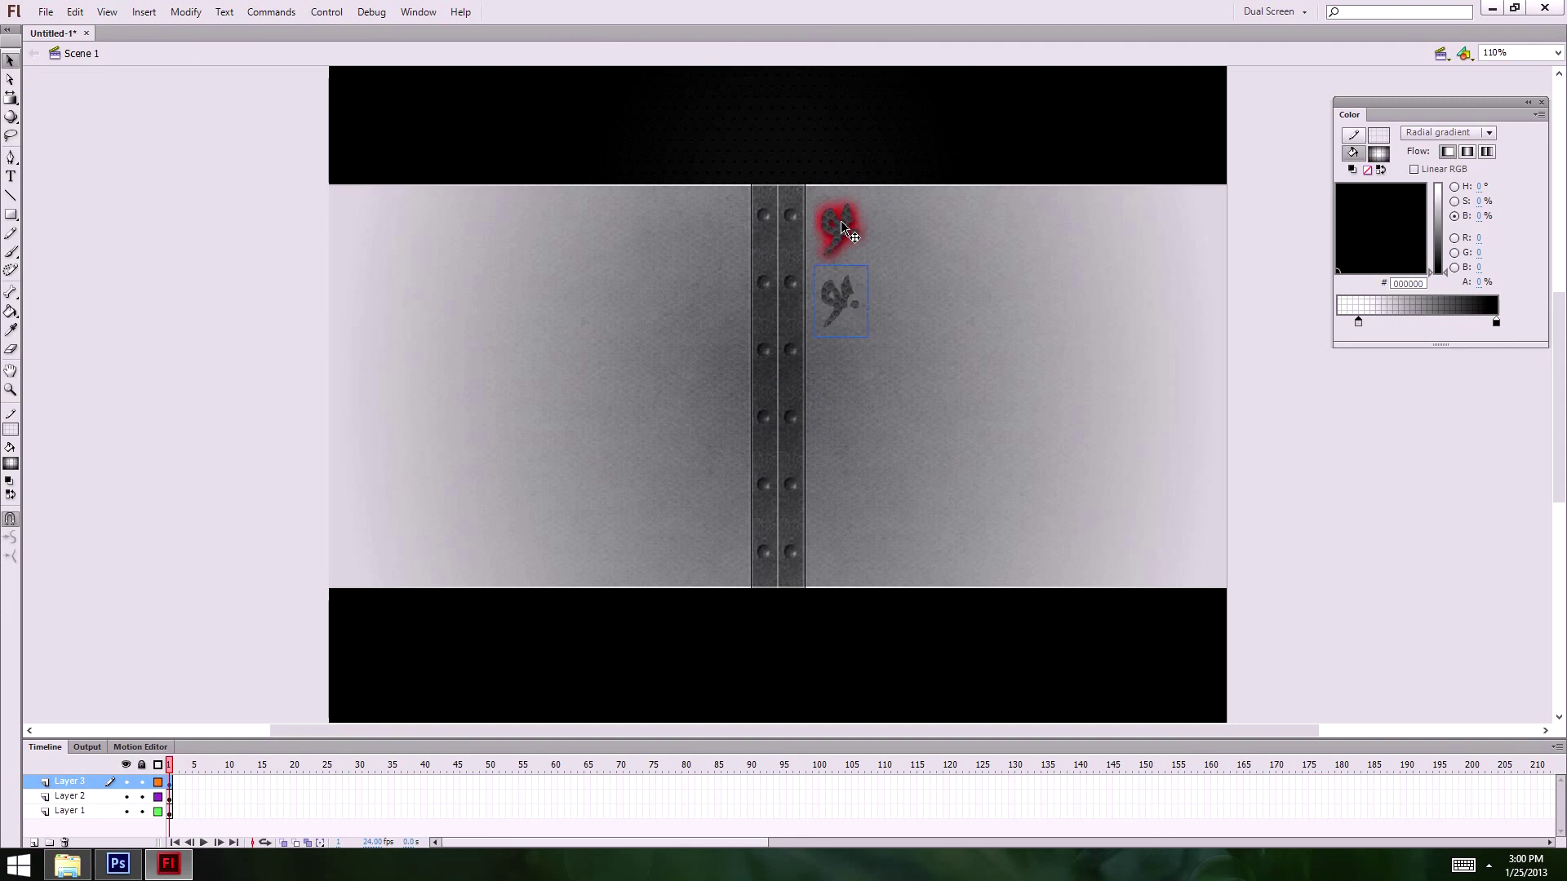
left_click_drag(841, 231, 838, 219)
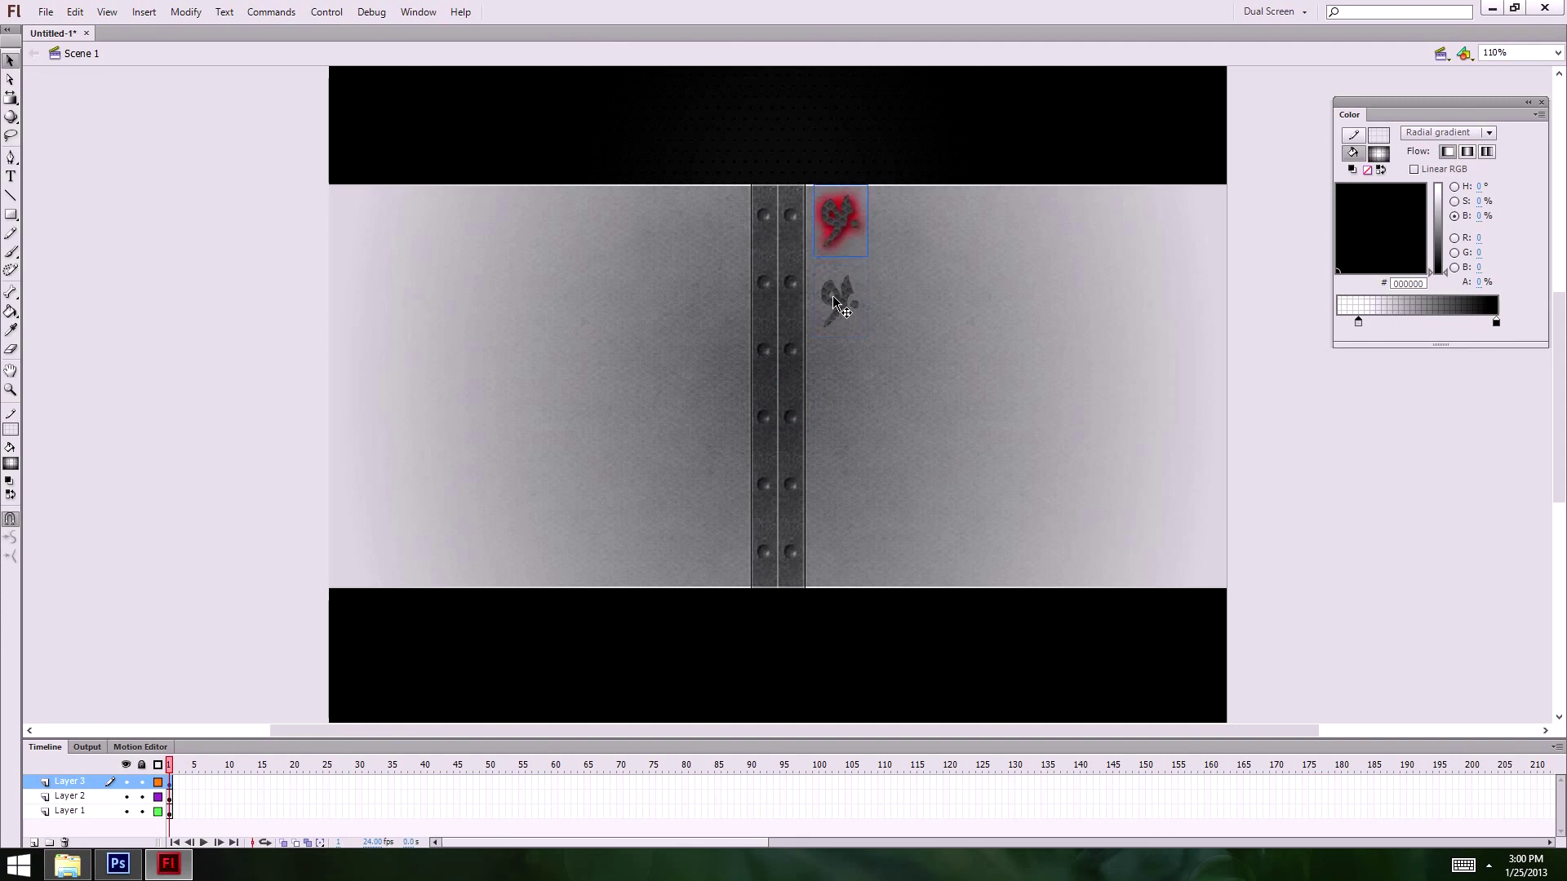
left_click_drag(833, 301, 833, 292)
left_click(838, 221)
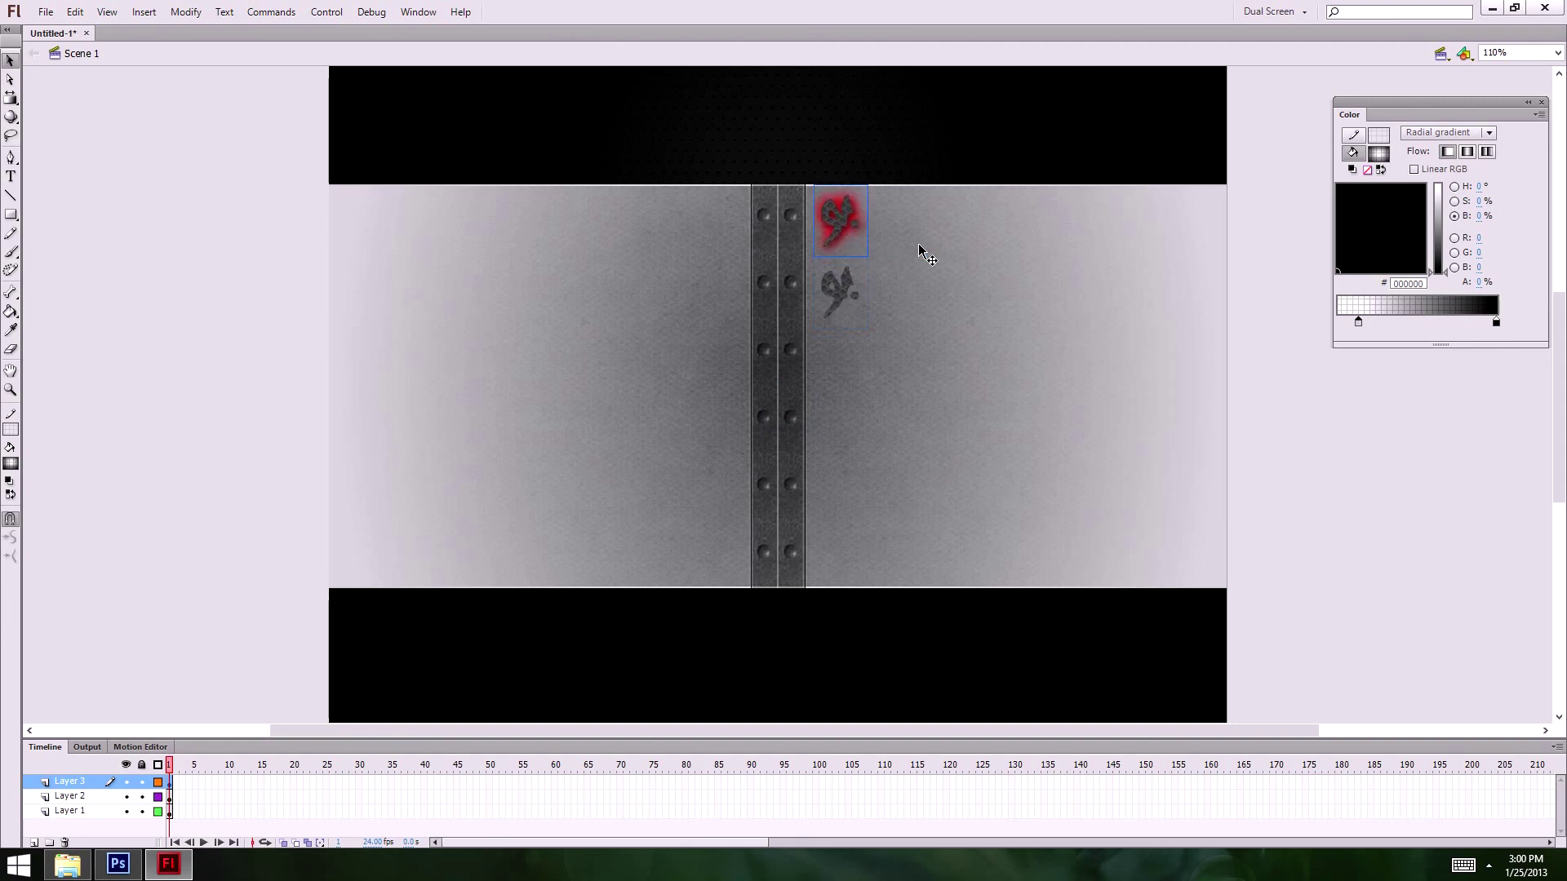
left_click(899, 126)
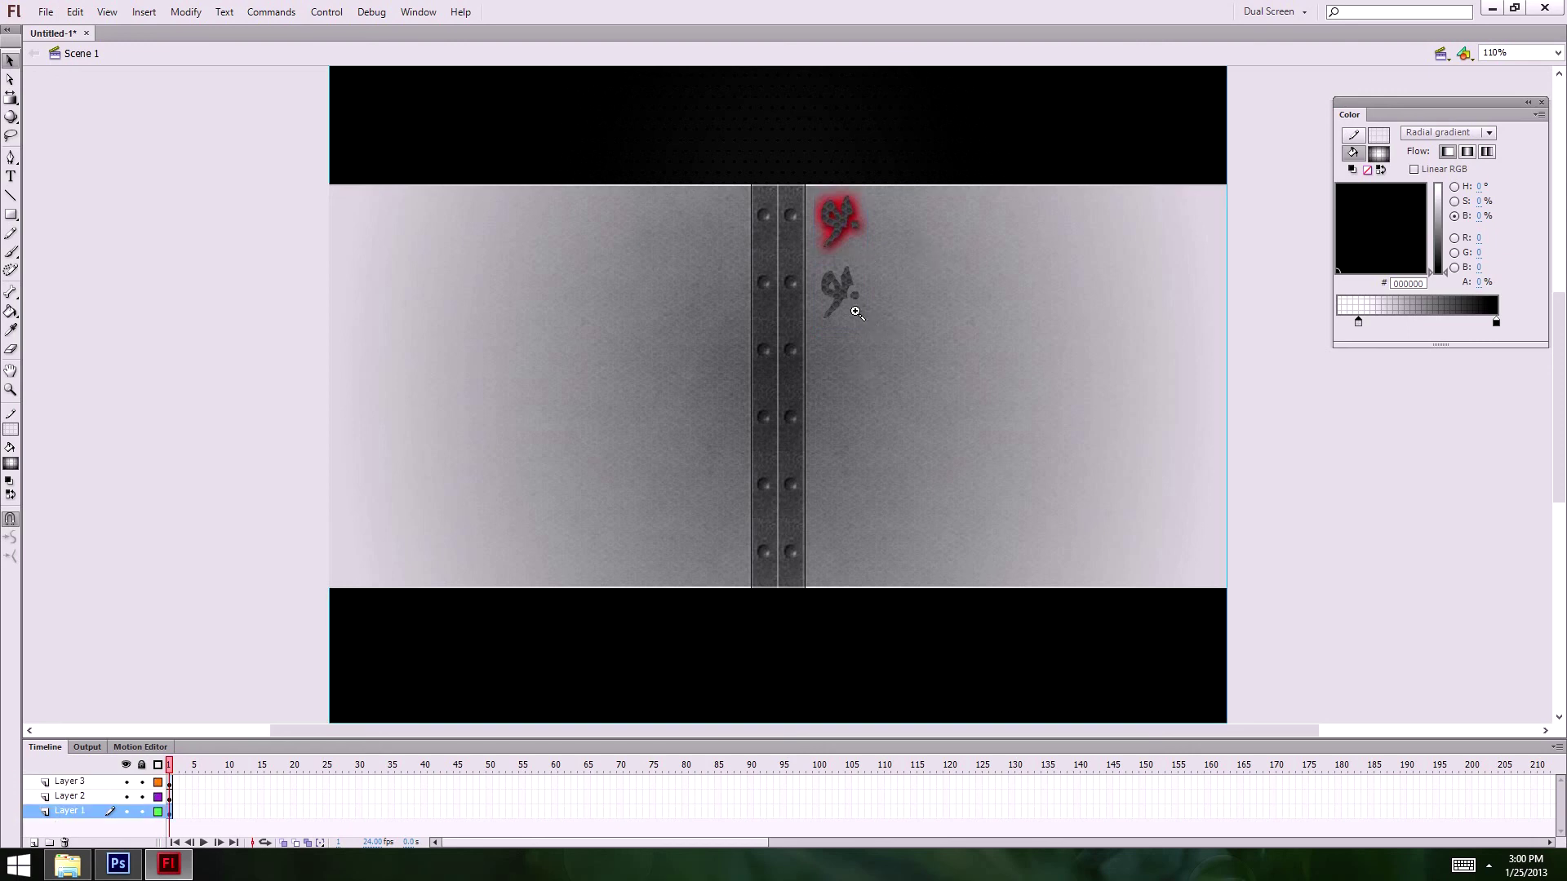
- Inspect the two placed button images up close, select sample.png, and bring its properties into view beside the stage
left_click(851, 305)
left_click_drag(845, 328, 797, 280)
key("ctrl+minus")
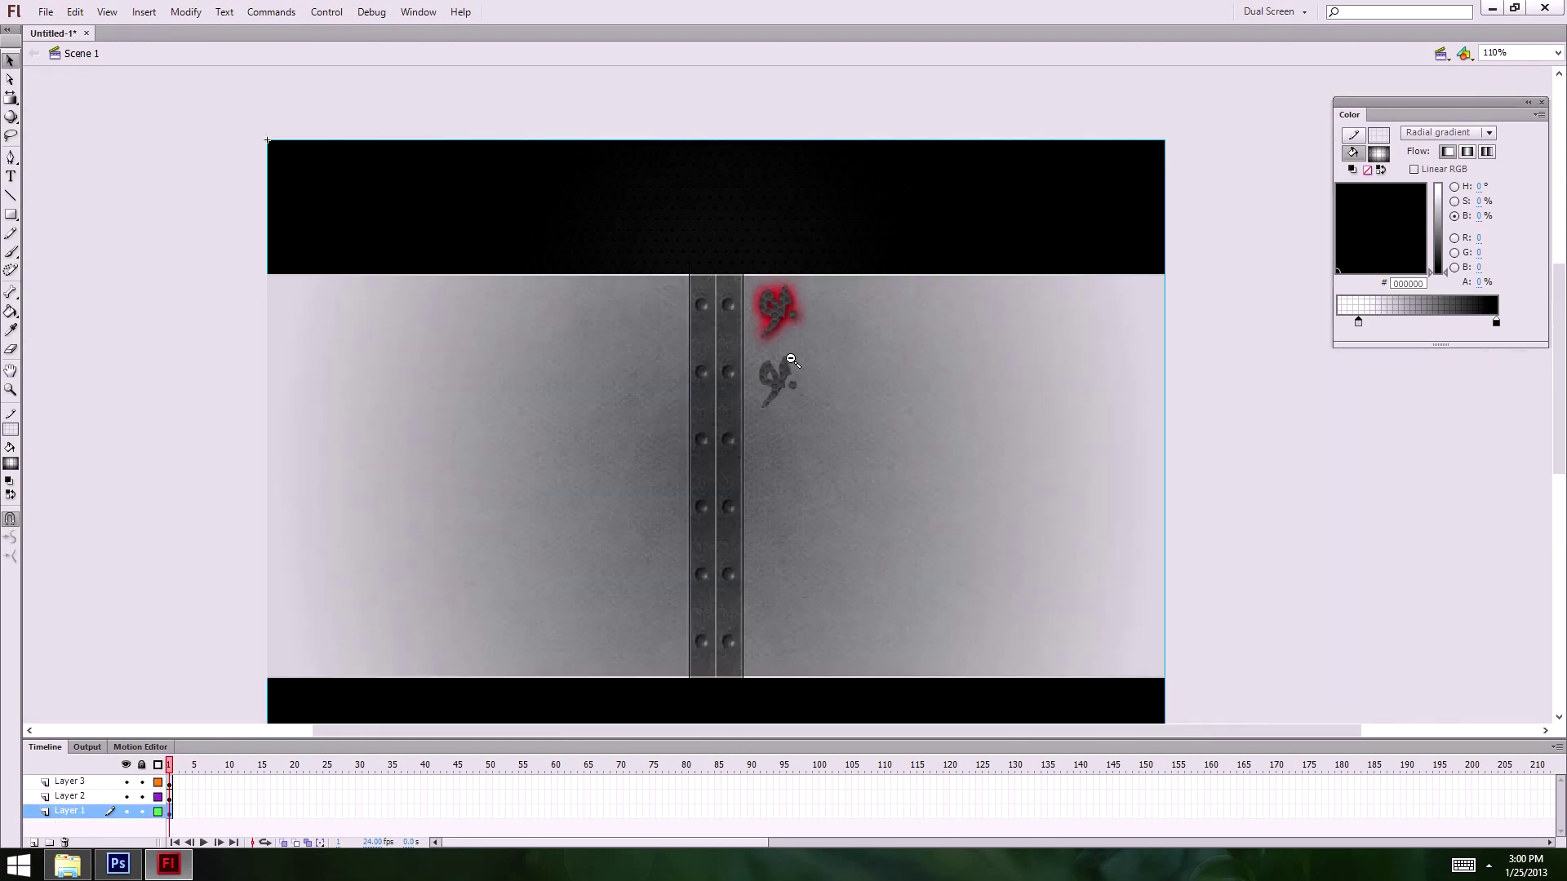
left_click(789, 319)
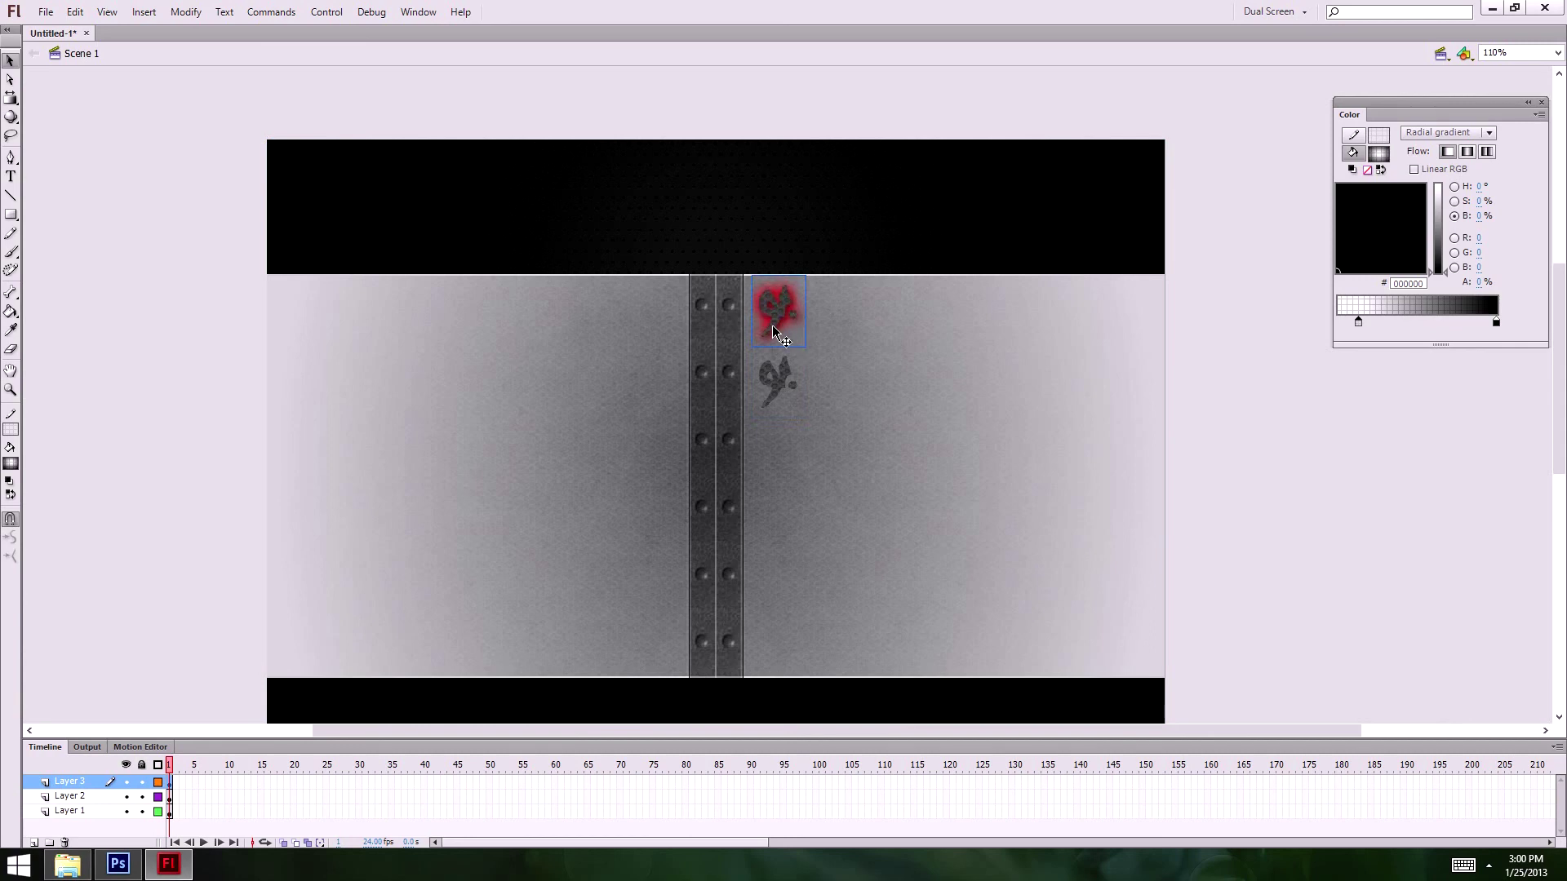
left_click(782, 387)
mouse_move(1566, 48)
left_mouse_down()
mouse_move(1308, 48)
mouse_move(1566, 51)
left_mouse_up()
left_click_drag(1565, 34, 1232, 75)
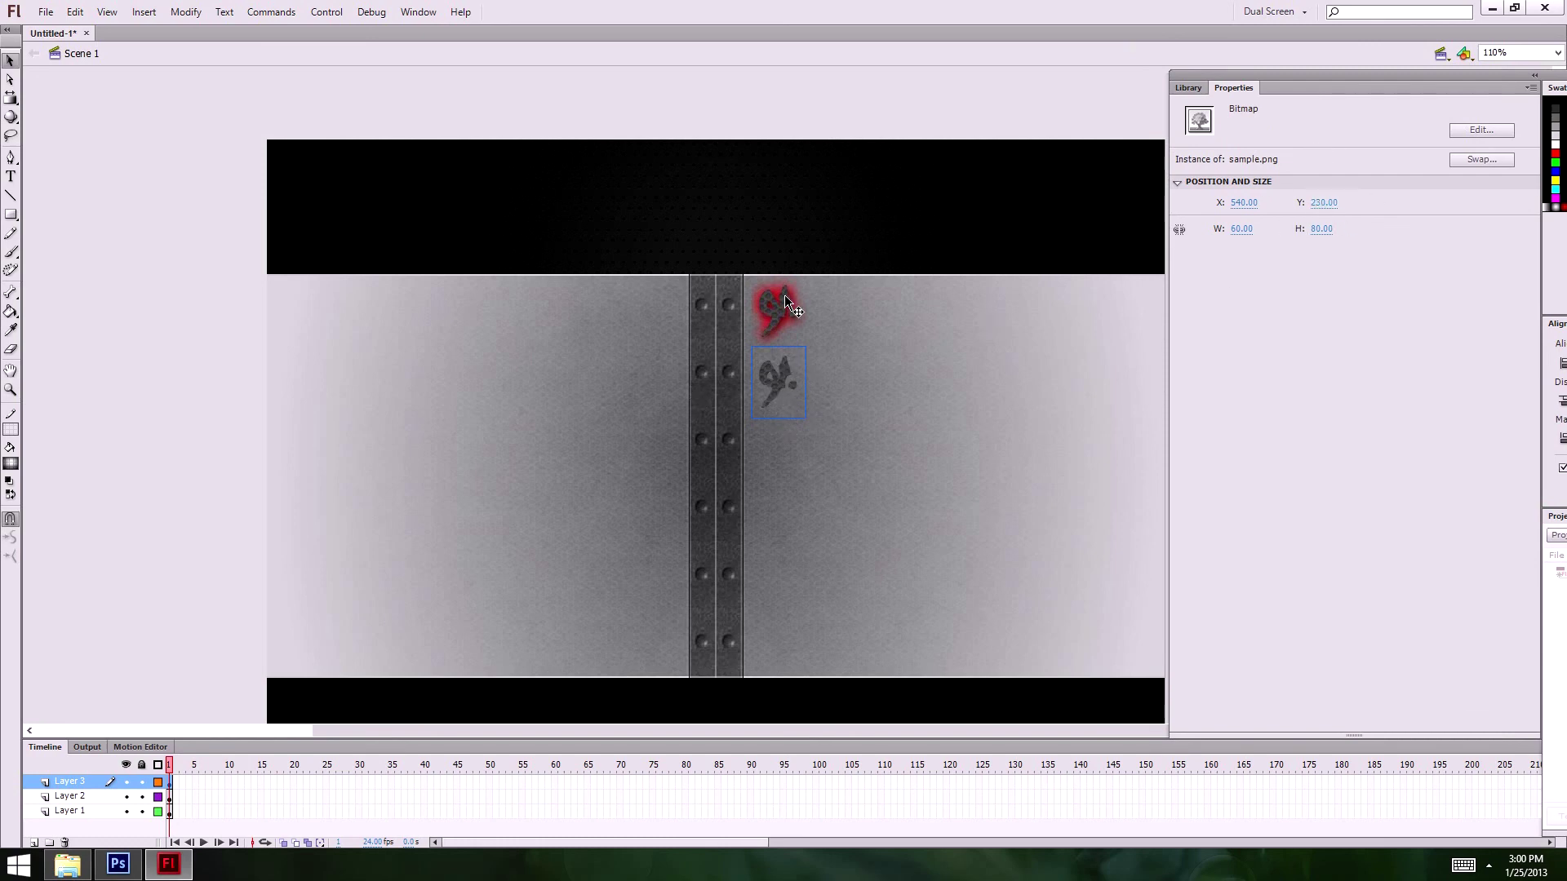
- Convert the sample.png image into a movie clip symbol named butt
left_click(787, 359)
key("F8")
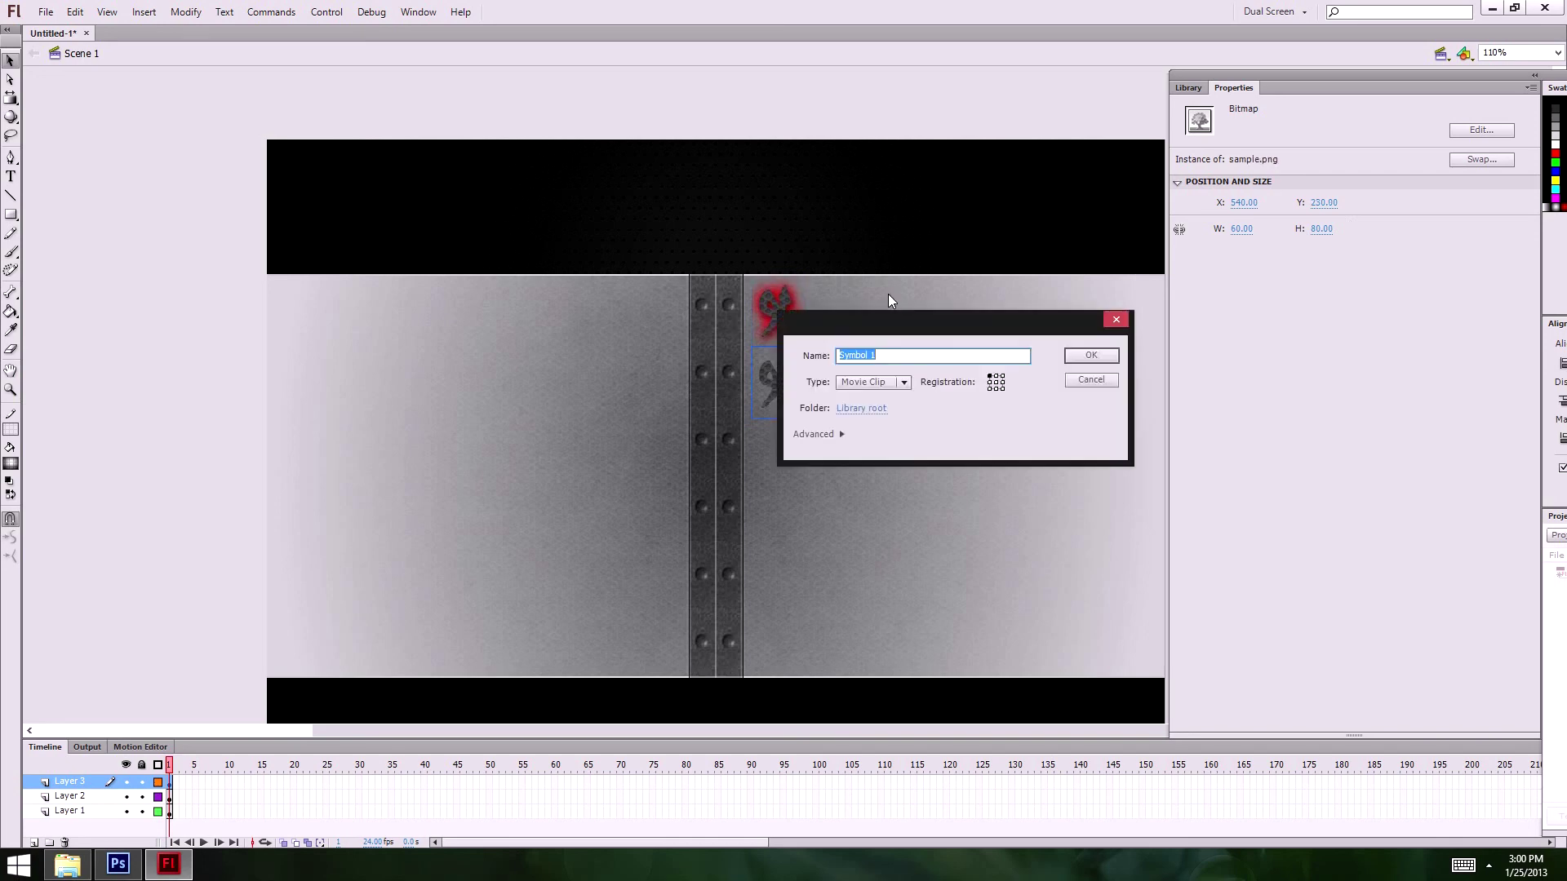
type("butt")
key("Return")
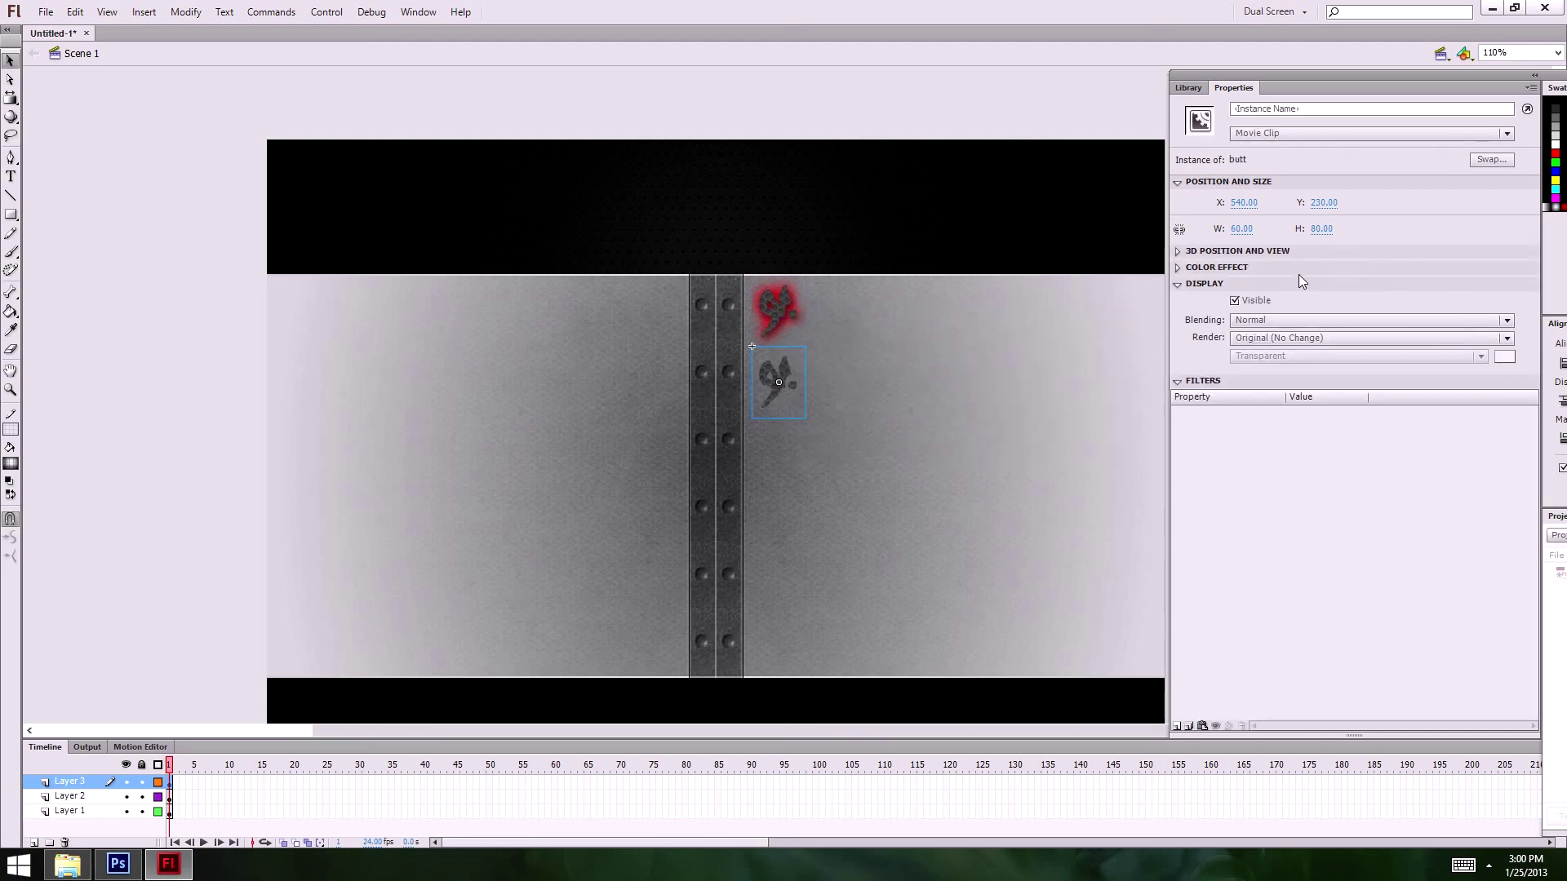
- Add a Drop Shadow filter to the butt clip with High quality and 50% strength
left_click(1178, 726)
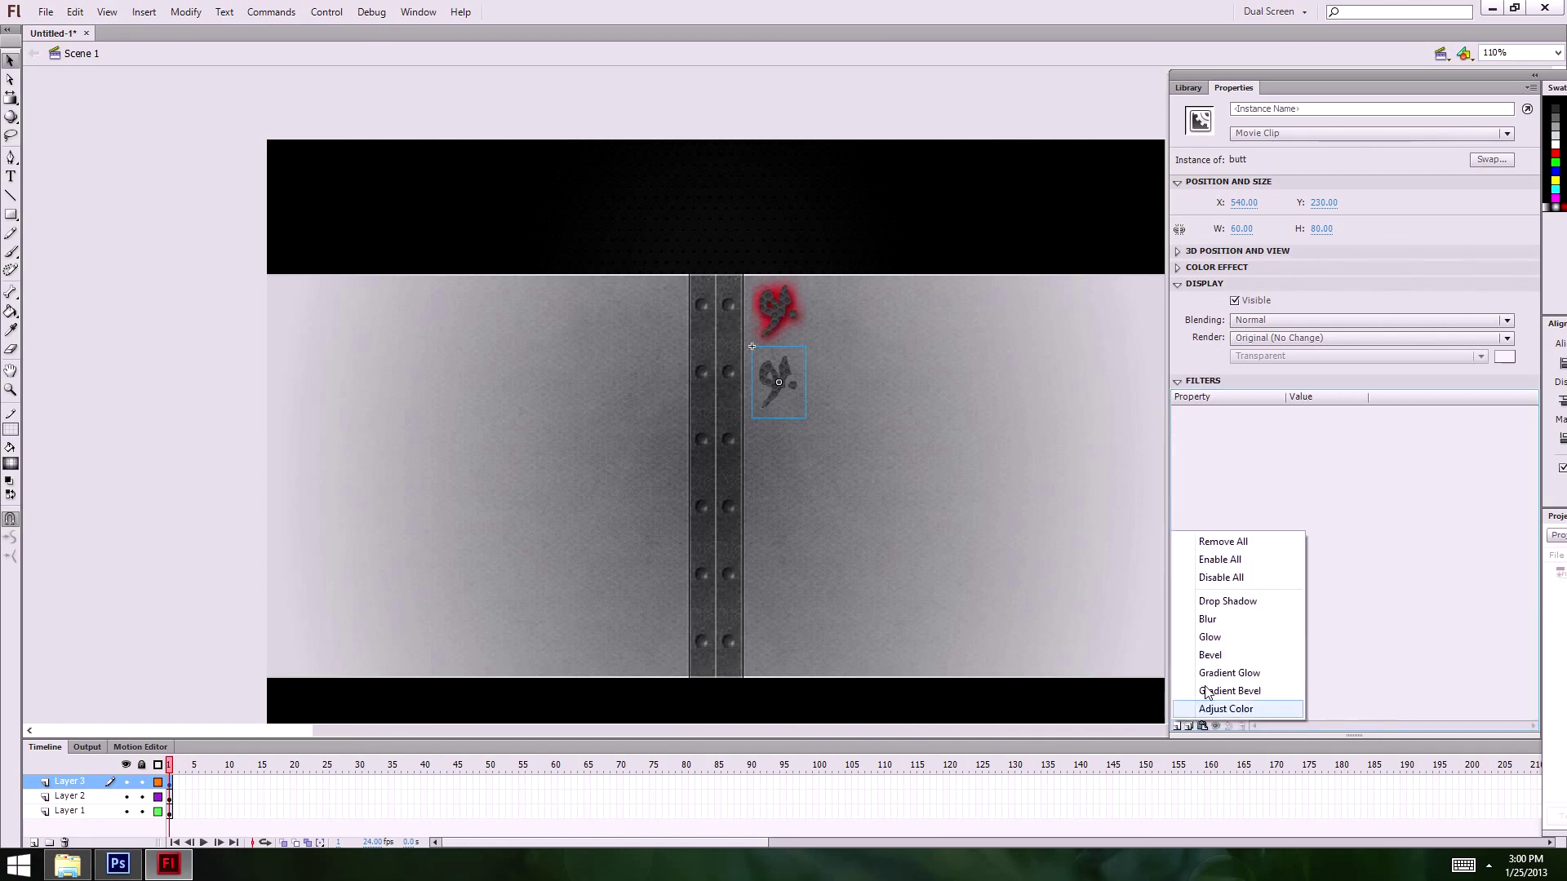
left_click(1245, 604)
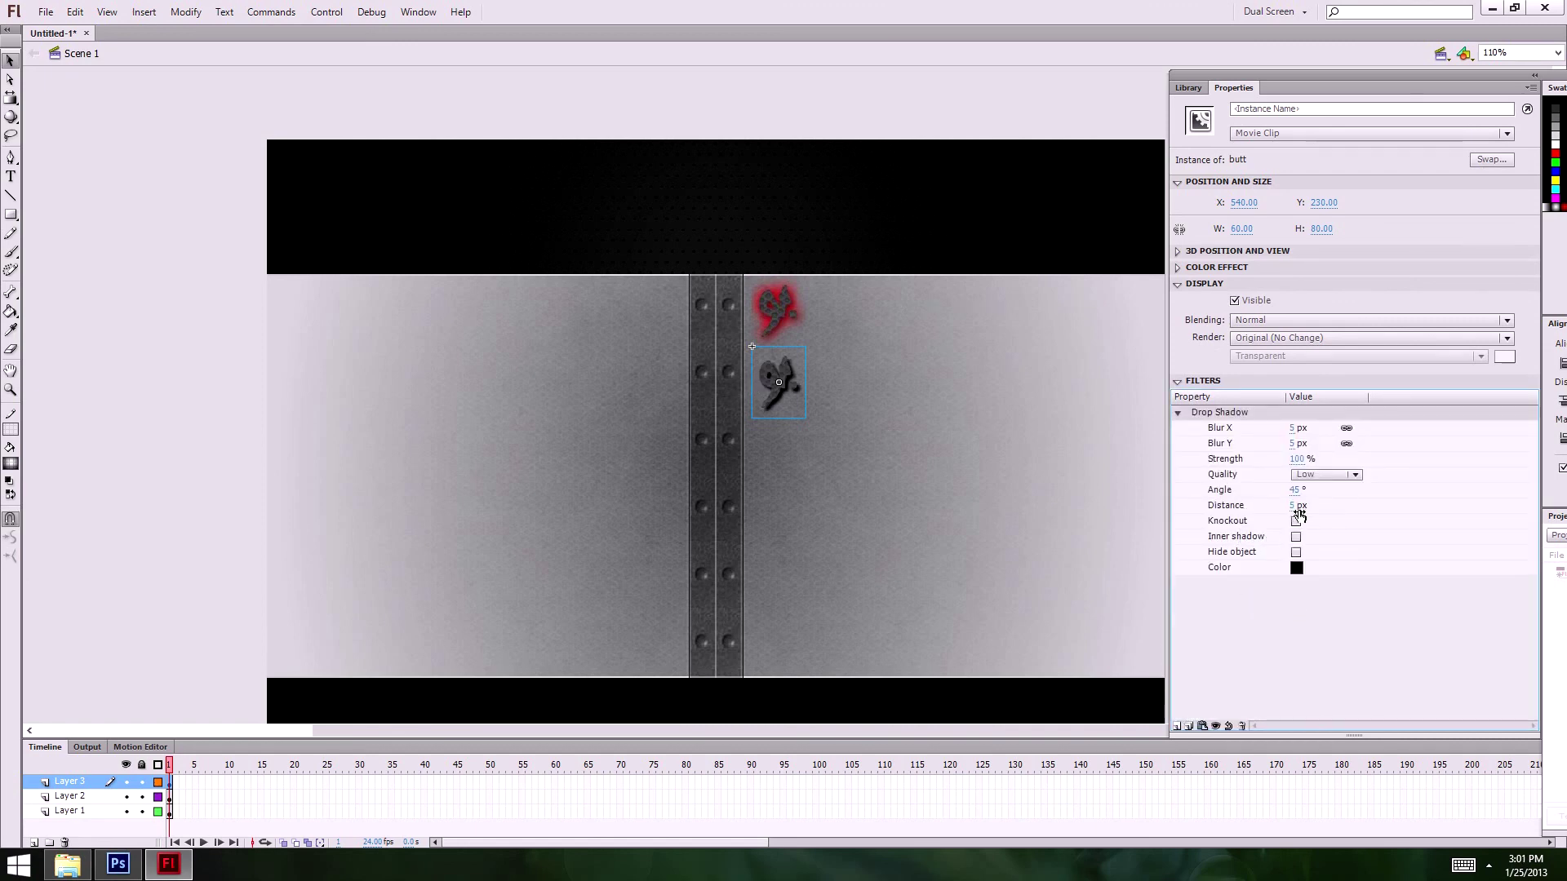
left_click(1305, 475)
left_click(1320, 532)
left_click(1297, 460)
type("50")
key("Return")
- Set the drop shadow's blur and distance to 3 px, and check the result with the butt clip deselected
left_click(1292, 506)
left_click_drag(1290, 507, 1287, 508)
left_click(1289, 444)
left_click(1292, 505)
left_click(979, 489)
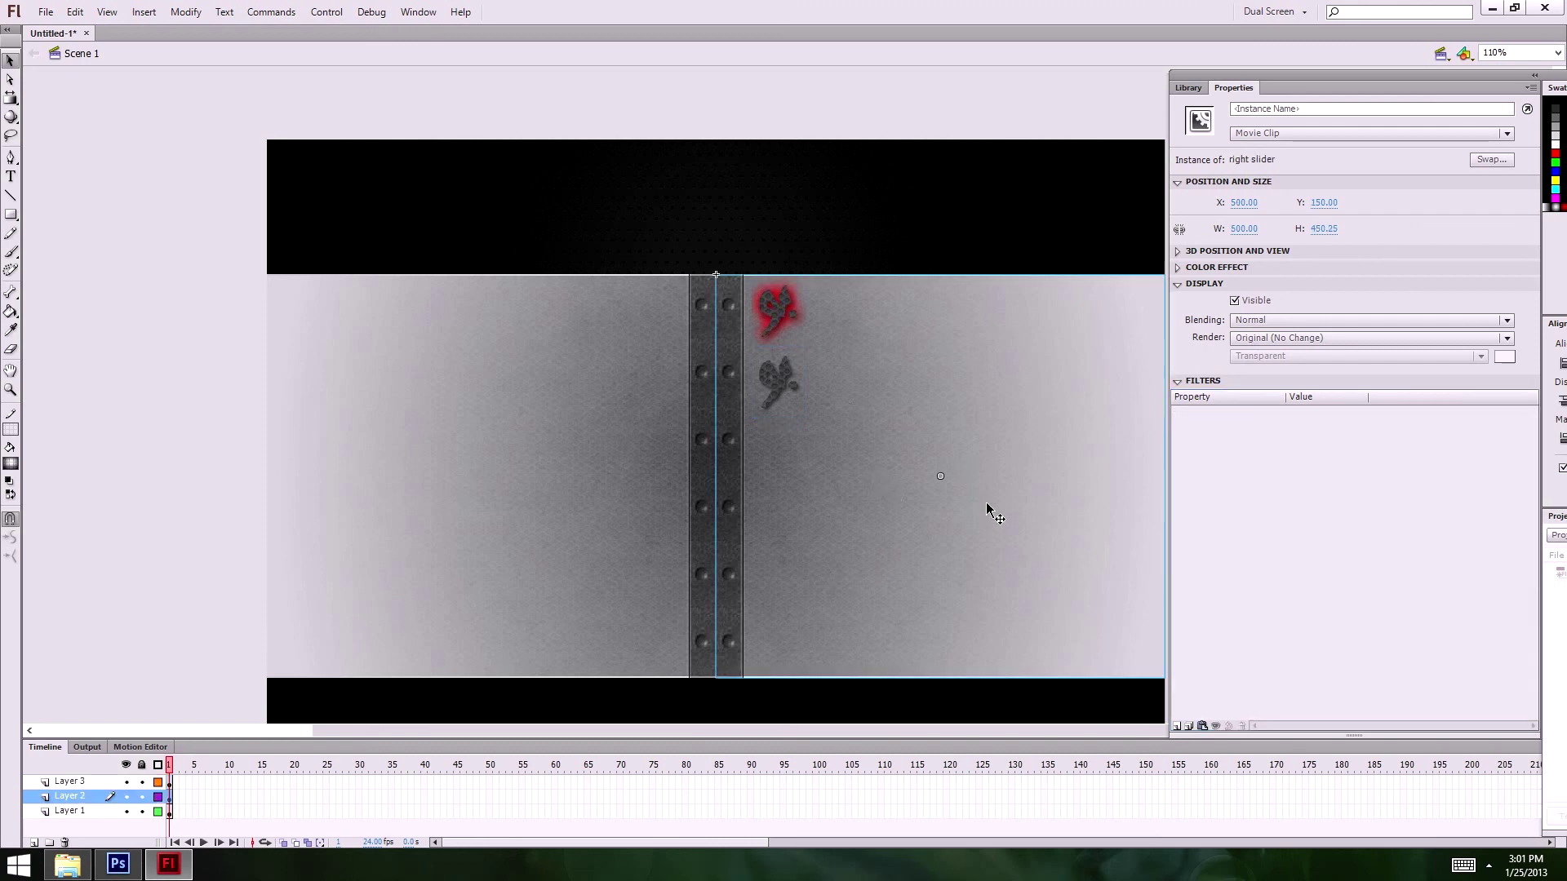
left_click(793, 392)
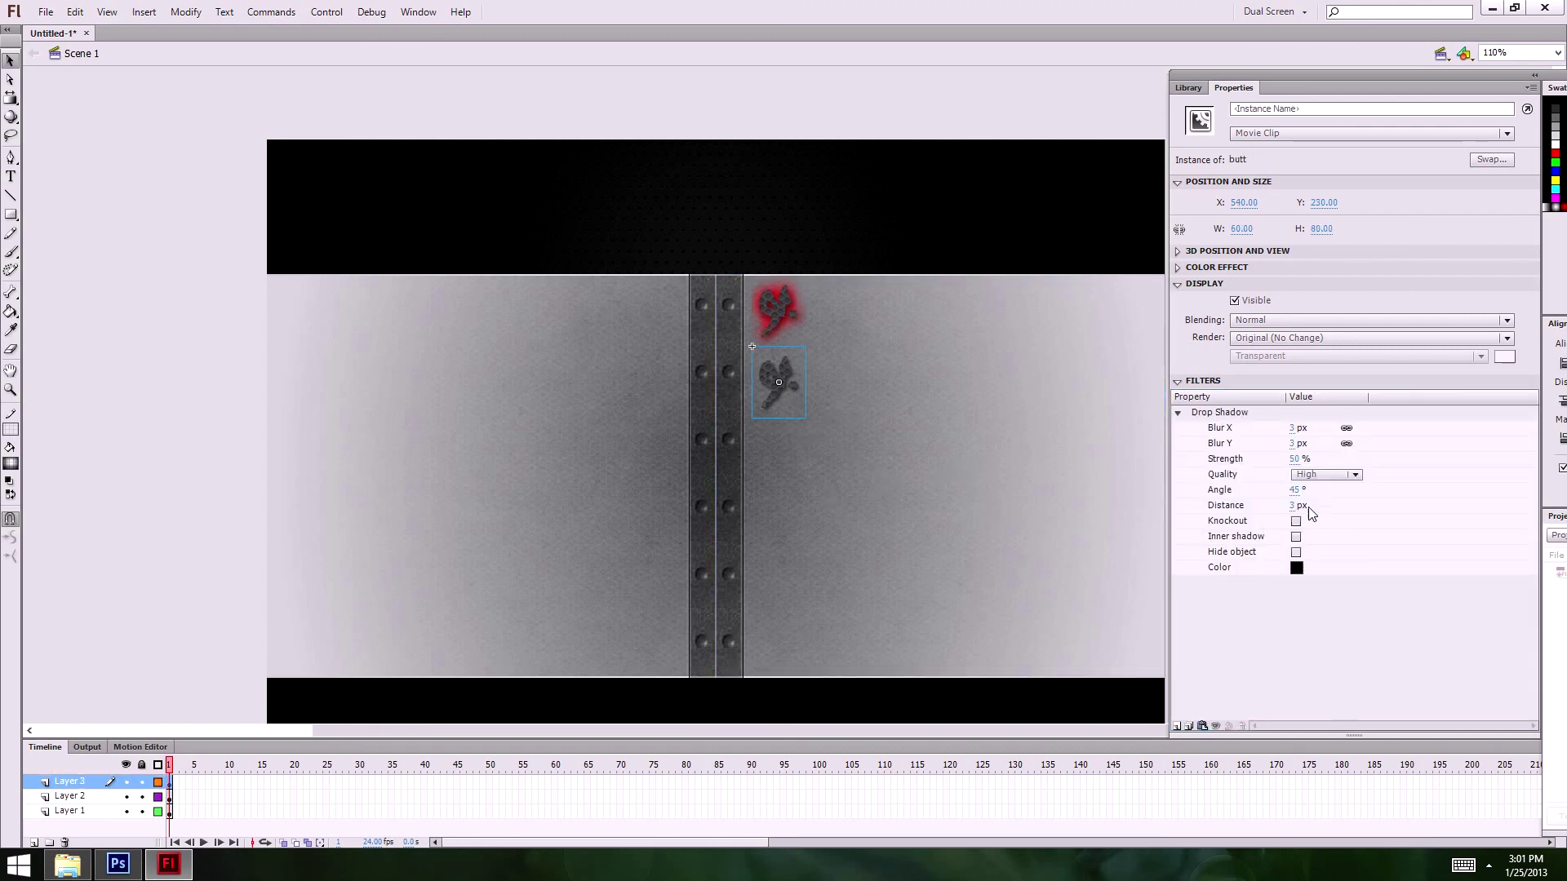
- Try the drop shadow's Hide object and Inner shadow options on the butt clip
left_click(1295, 552)
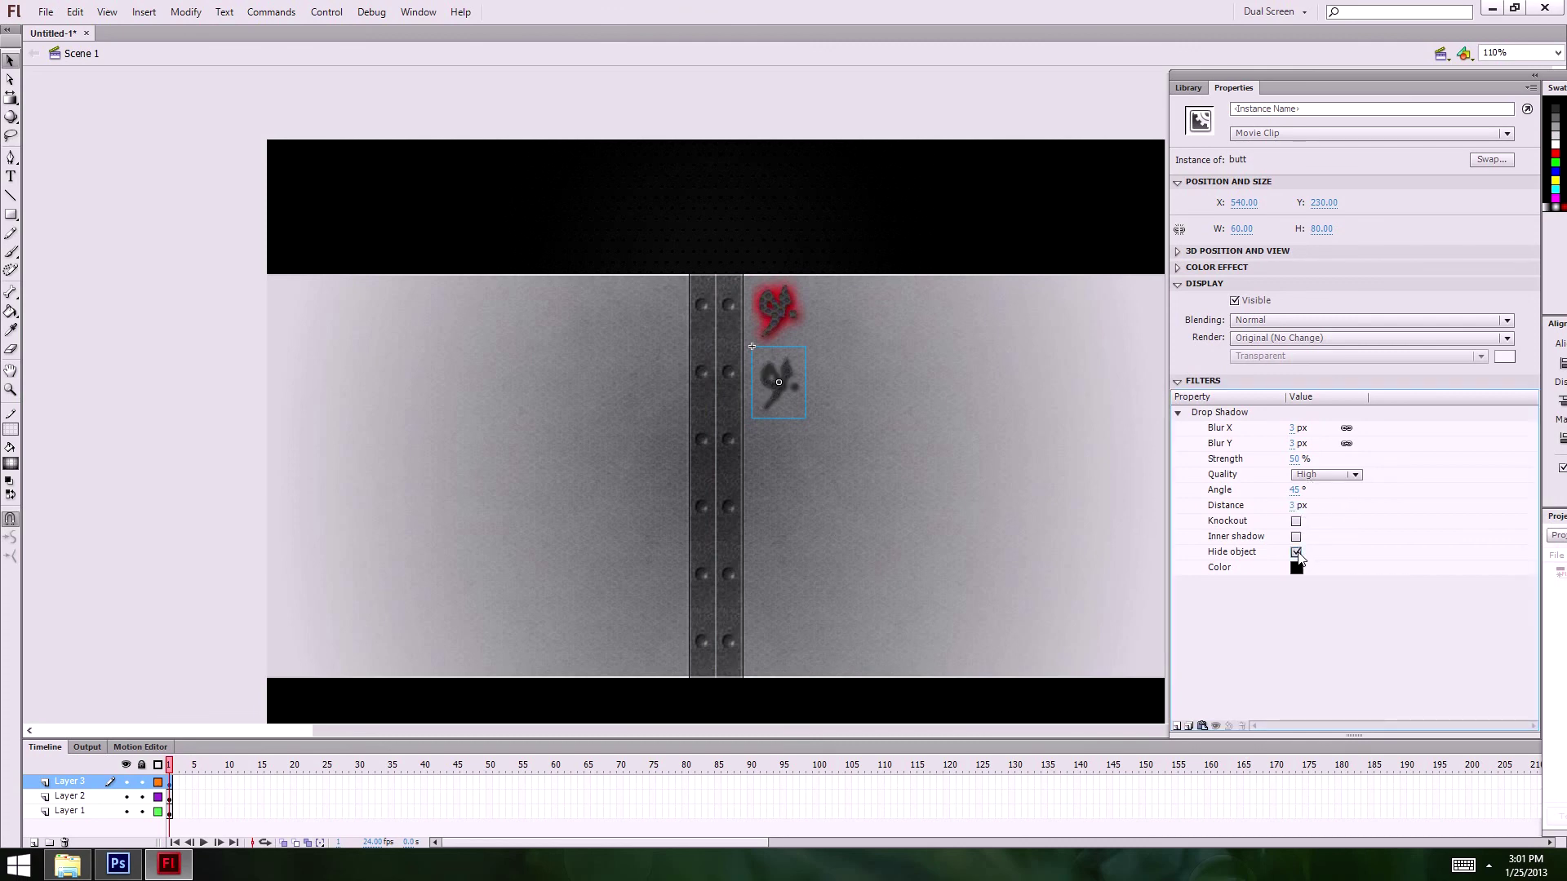
left_click(1296, 552)
left_click(1296, 538)
left_click(1296, 537)
- Add a red Glow filter to the butt clip with High quality
left_click(1176, 726)
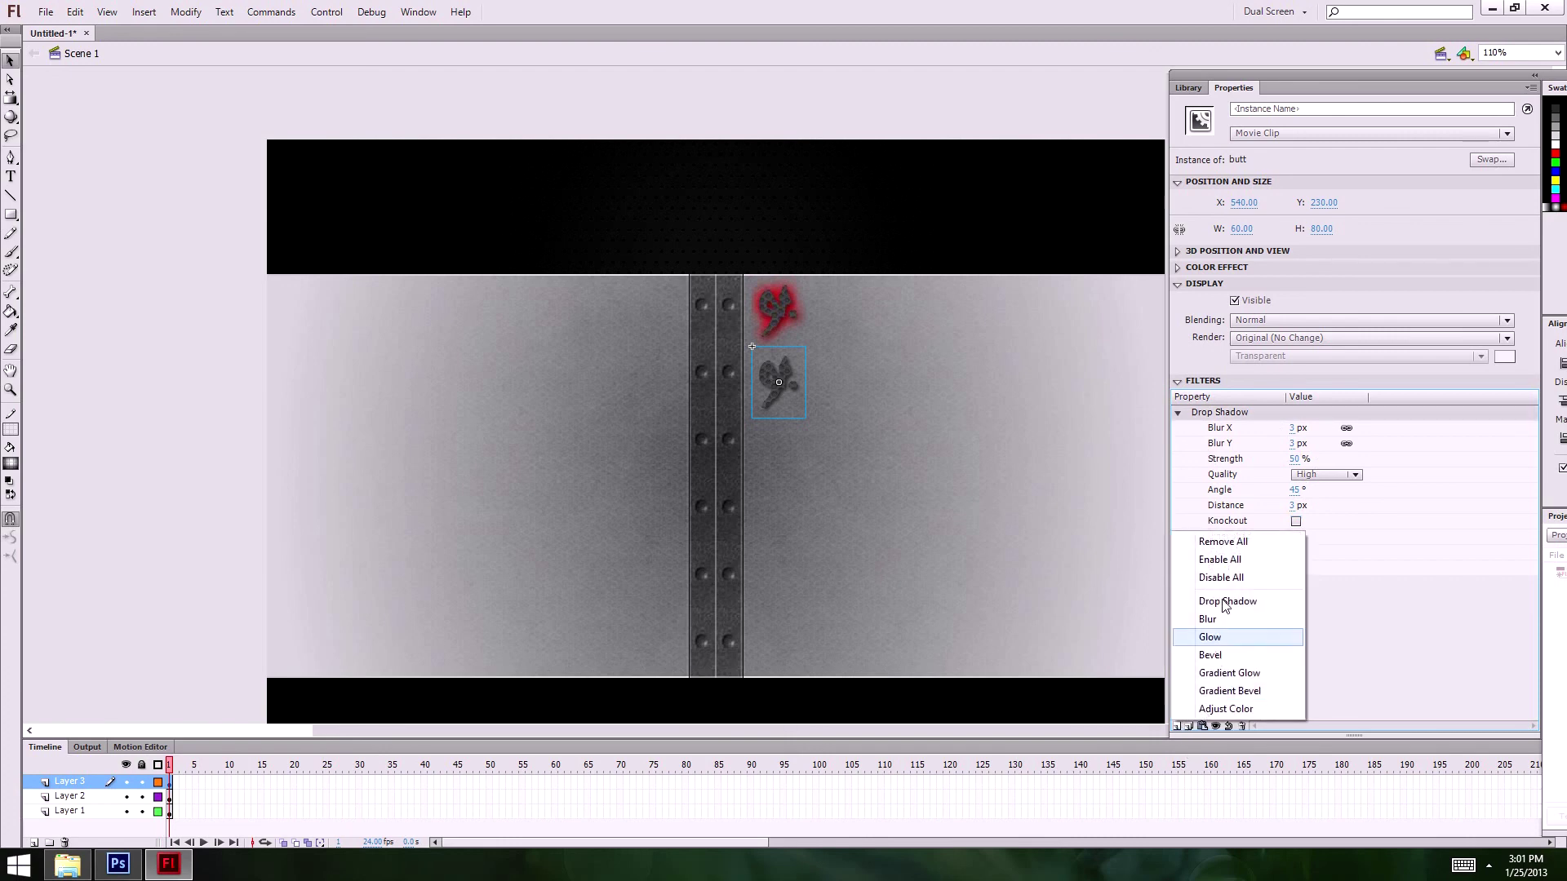
left_click(1227, 644)
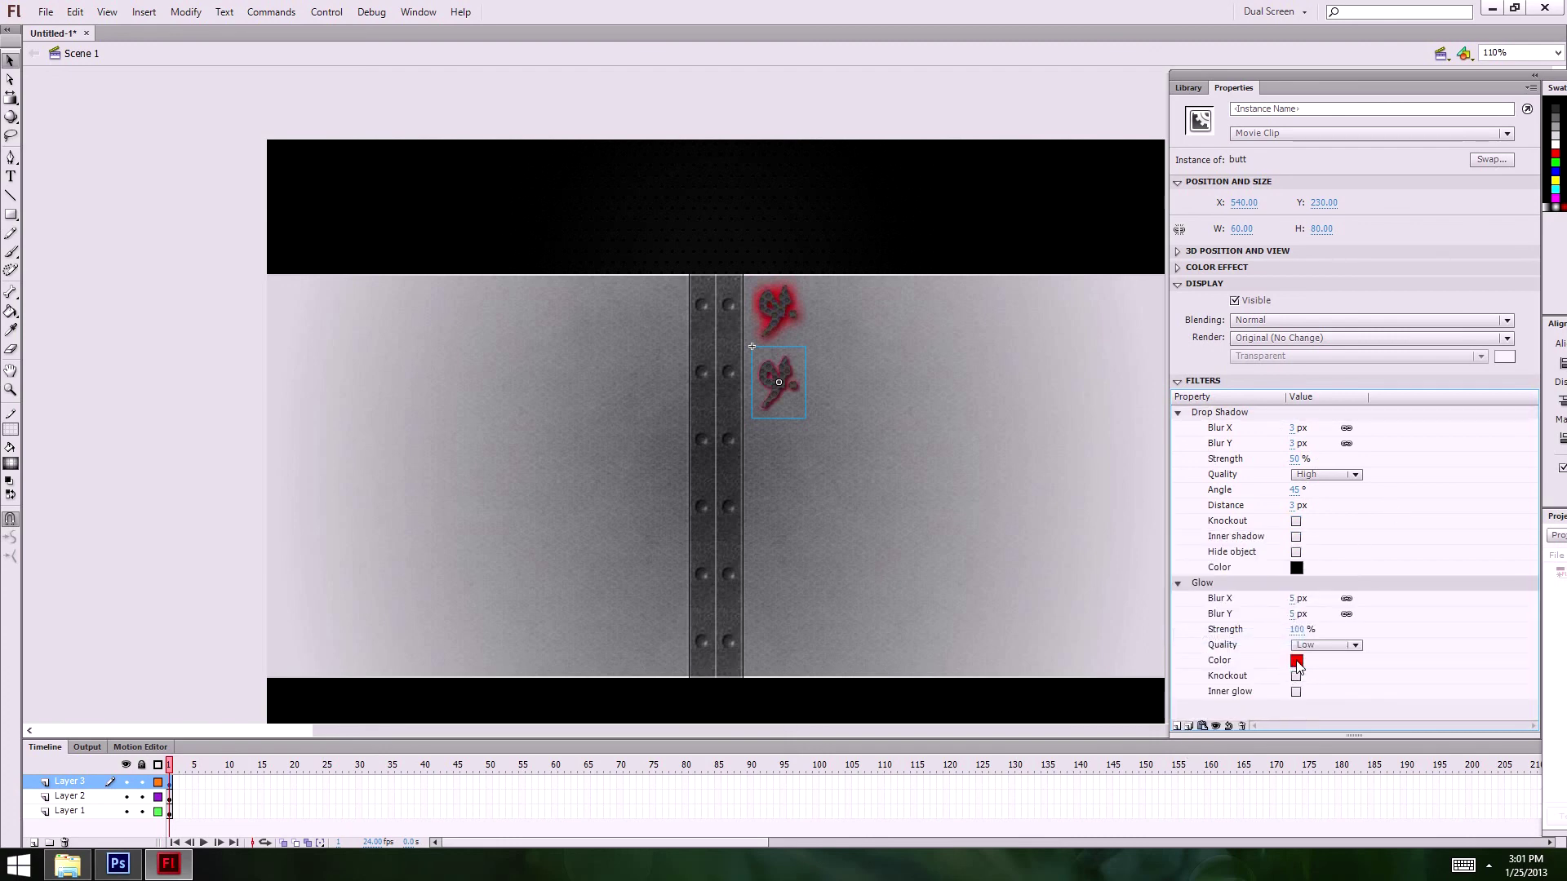
left_click(1297, 661)
left_click(1311, 564)
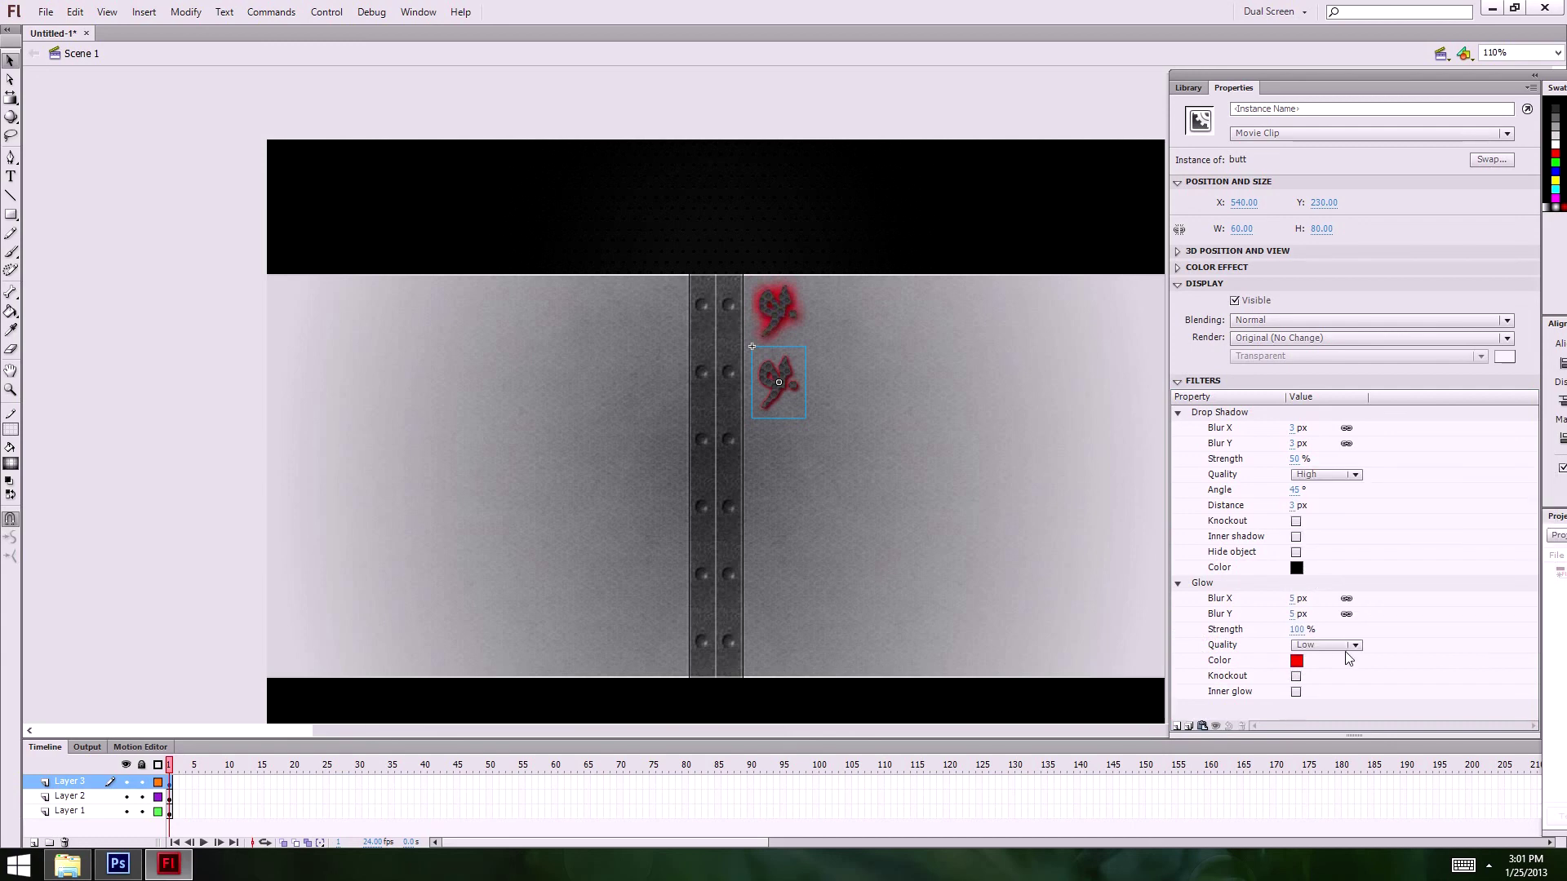
left_click(1325, 644)
left_click(1329, 699)
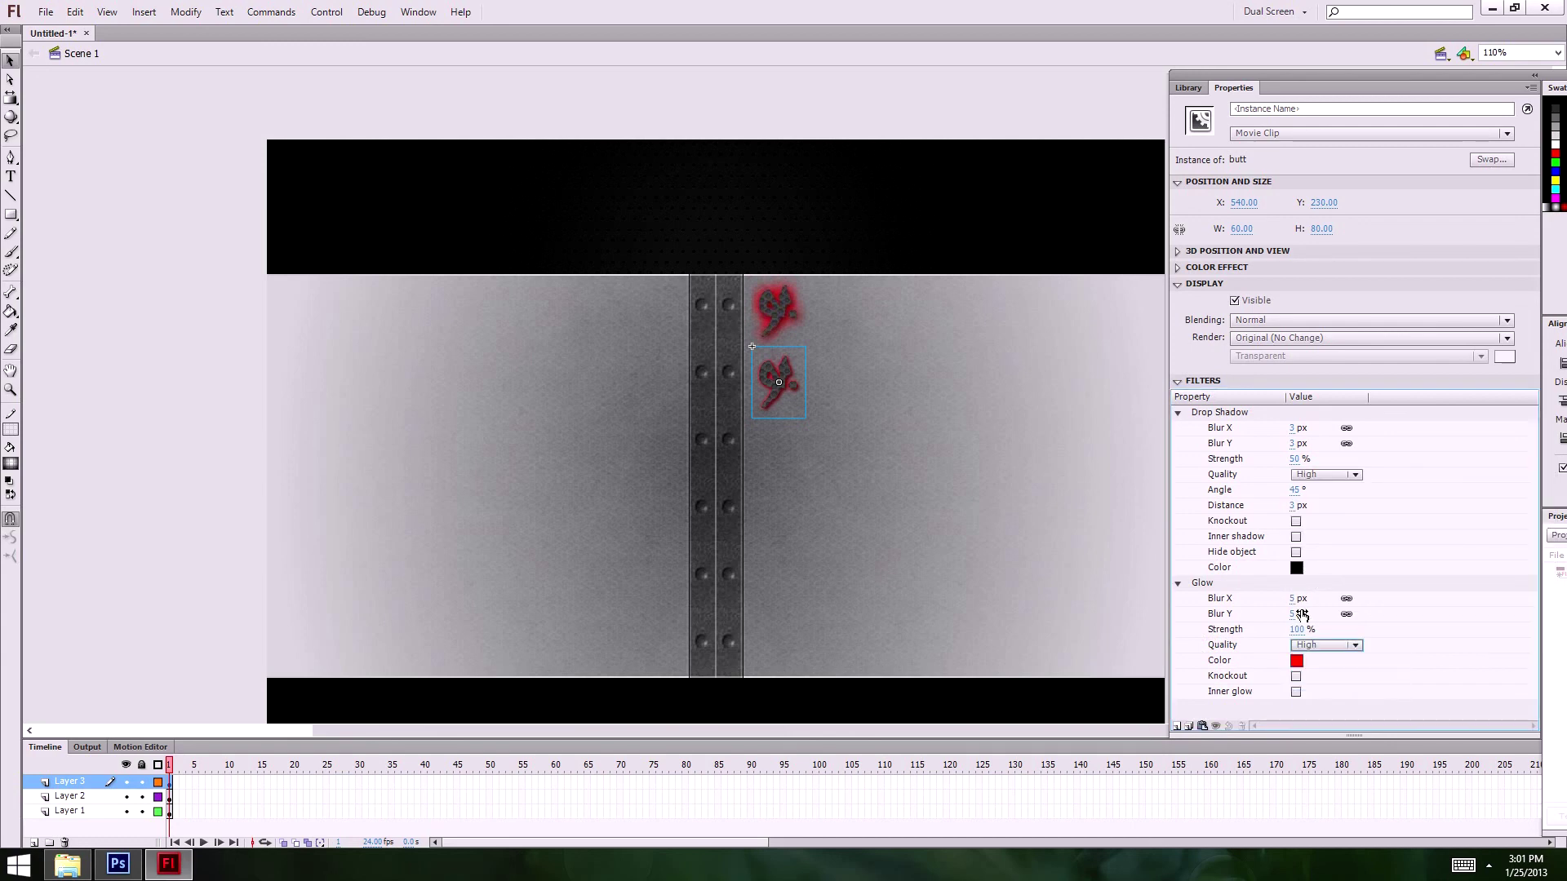
- Set the glow's blur to 16 px in both directions and its strength to 50%
left_click(1293, 613)
type("13")
key("Return")
left_click(1297, 629)
type("72")
key("Return")
left_click(1295, 614)
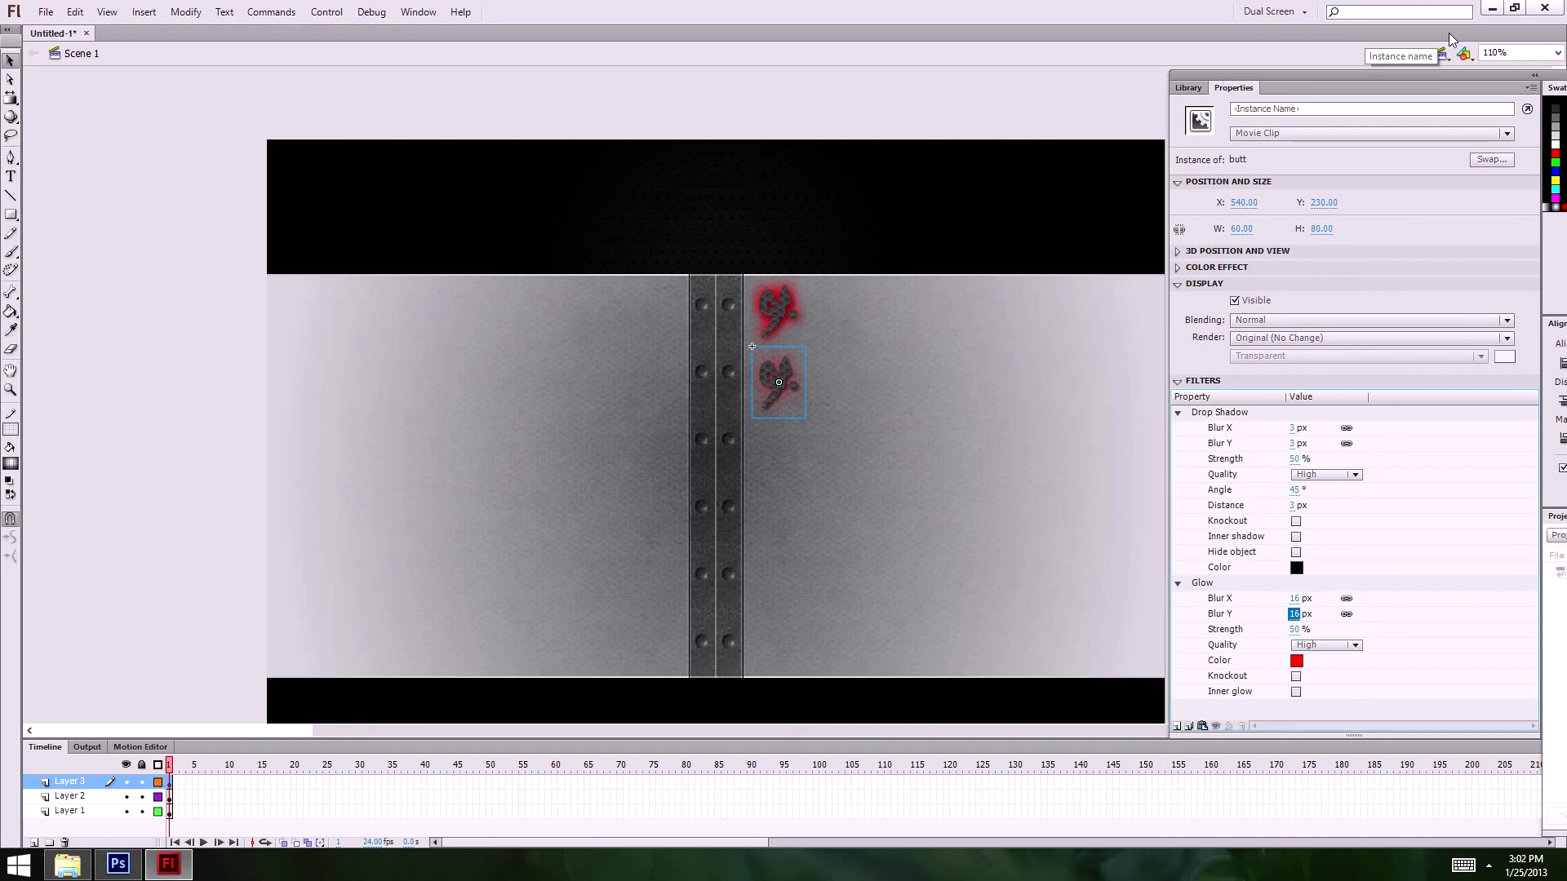
- Deselect the butt clip and compare its glow with the 5.png image above it at 220% magnification
left_click(898, 233)
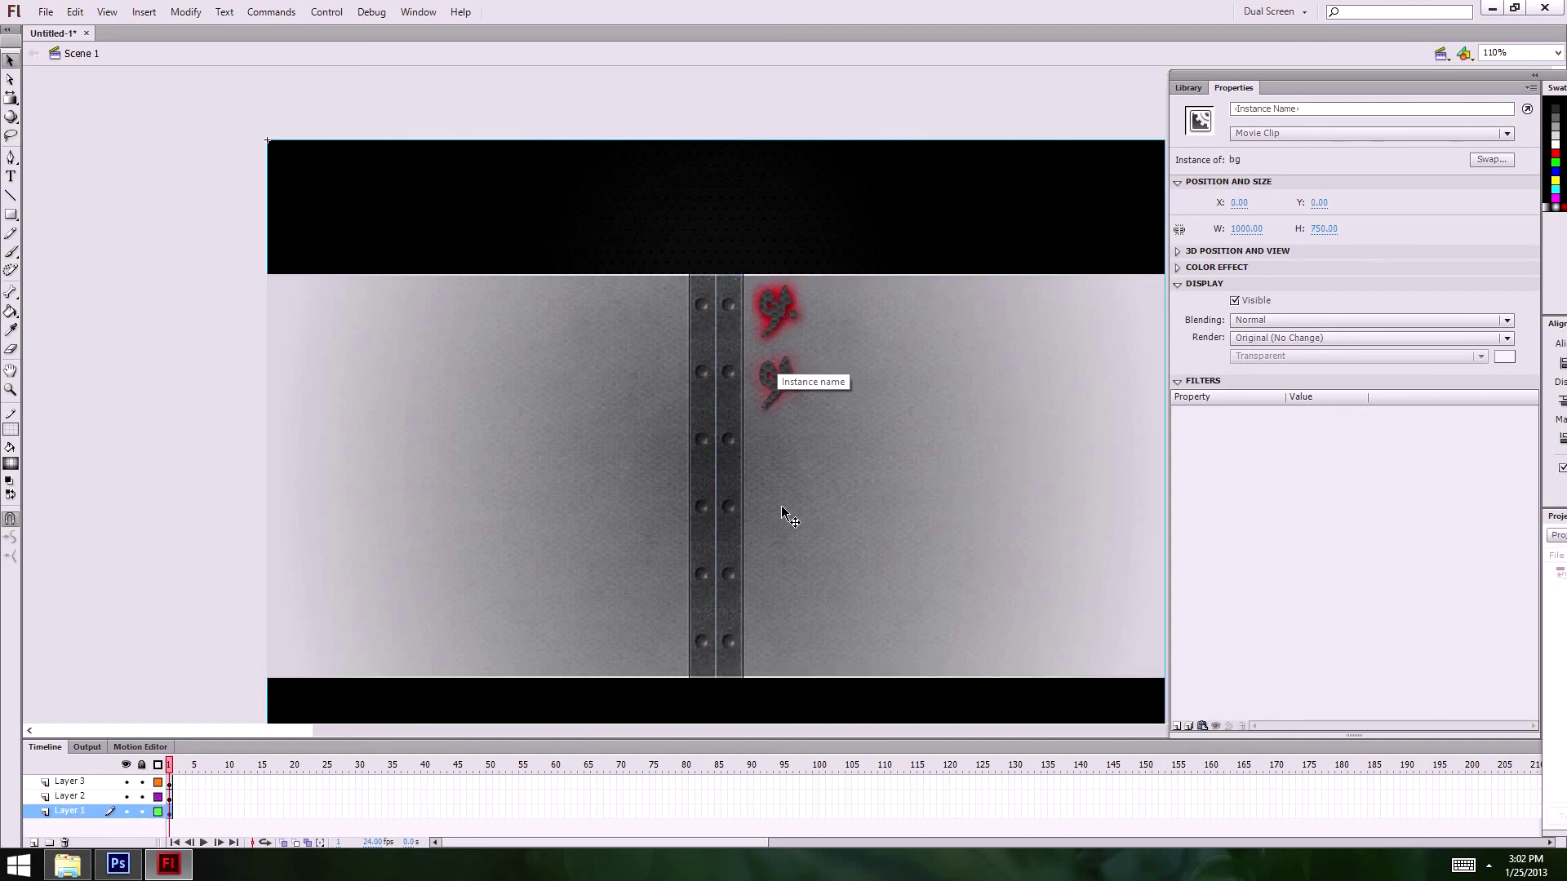
scroll(393, 105, "down", 3)
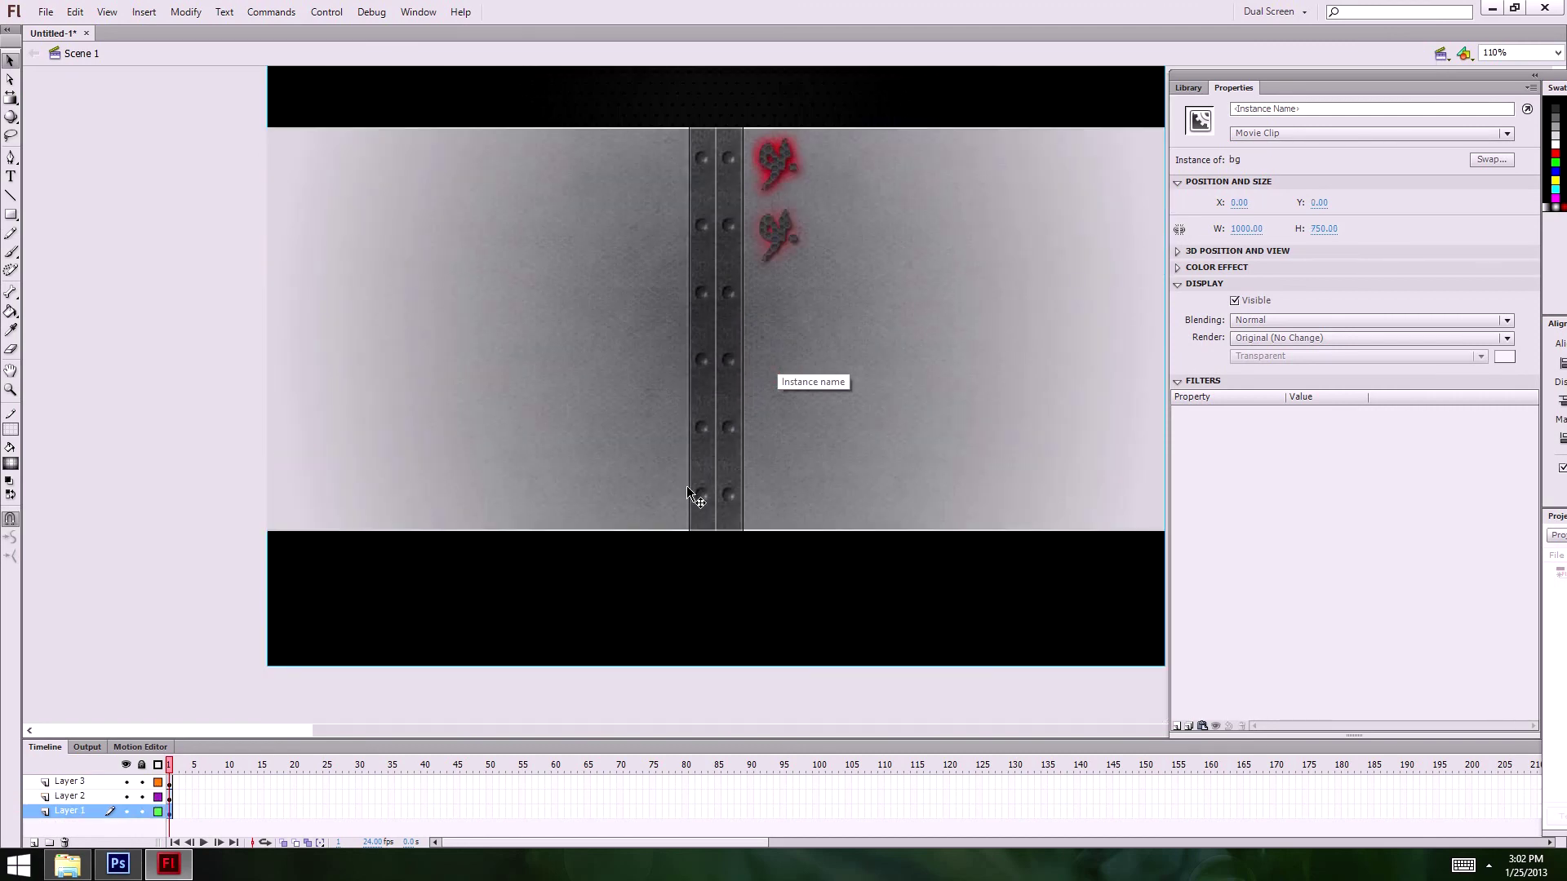
key("ctrl+equal")
left_click_drag(829, 454, 896, 405)
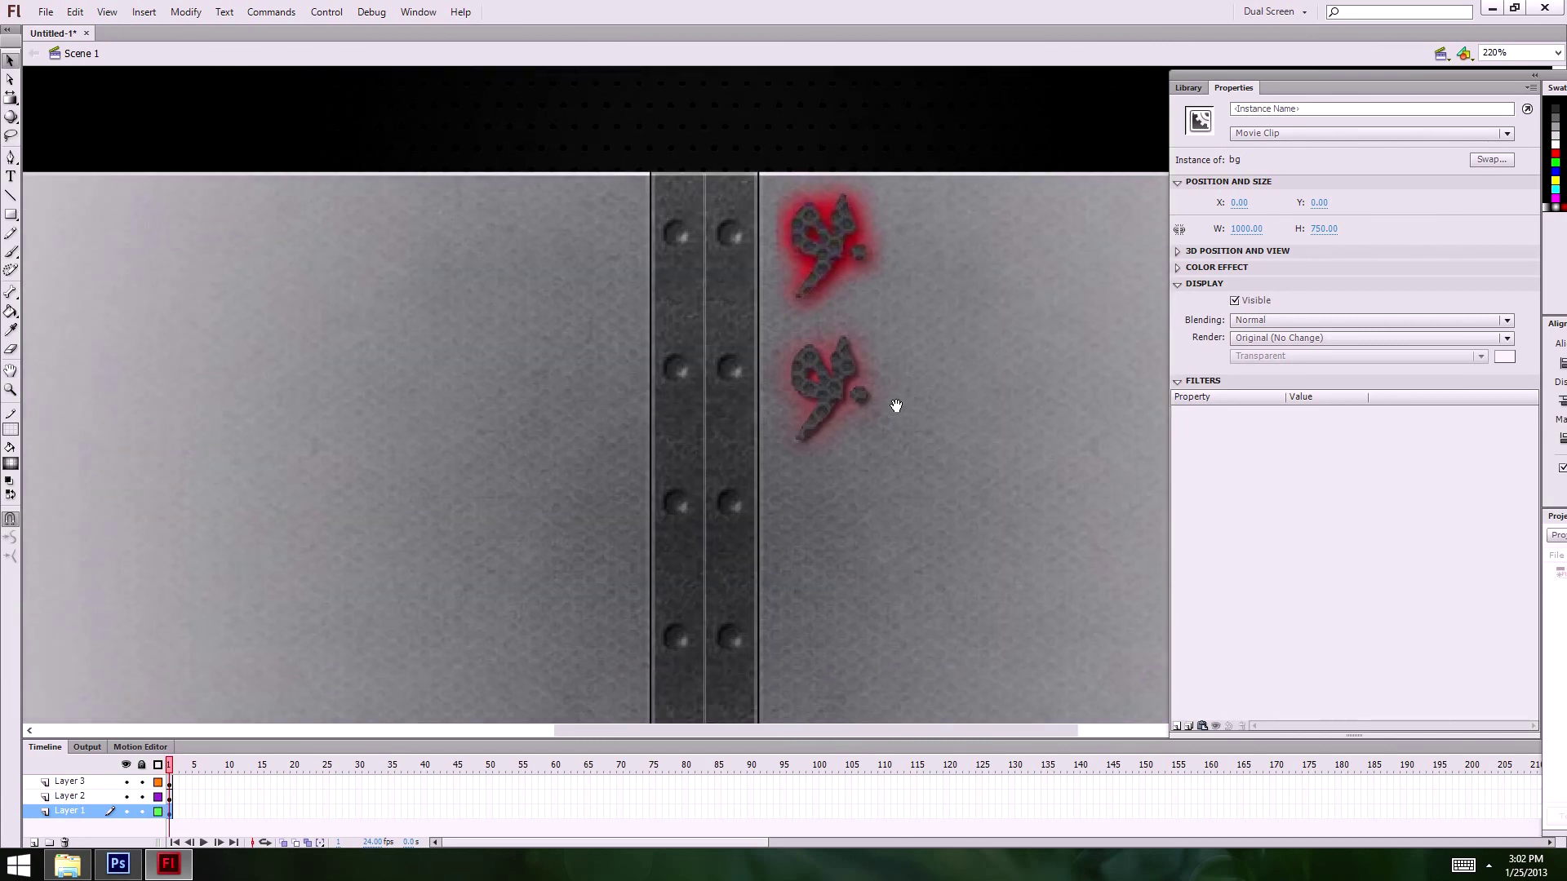
left_click(825, 414)
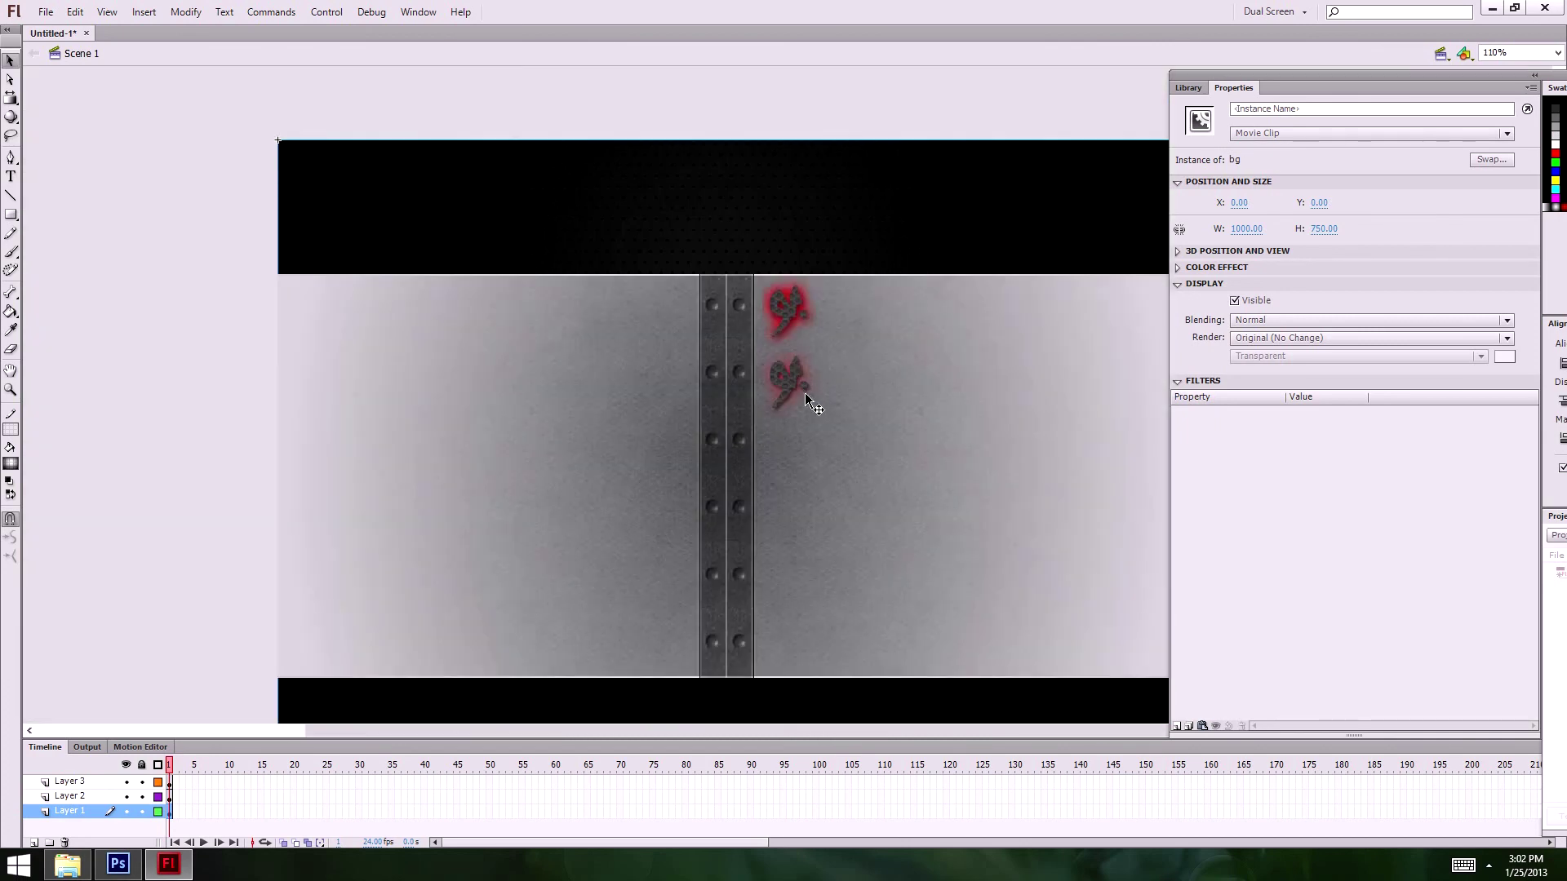
- Switch to Photoshop to compare the button glows with the reference layout, and reselect the butt clip in Flash
left_click(118, 864)
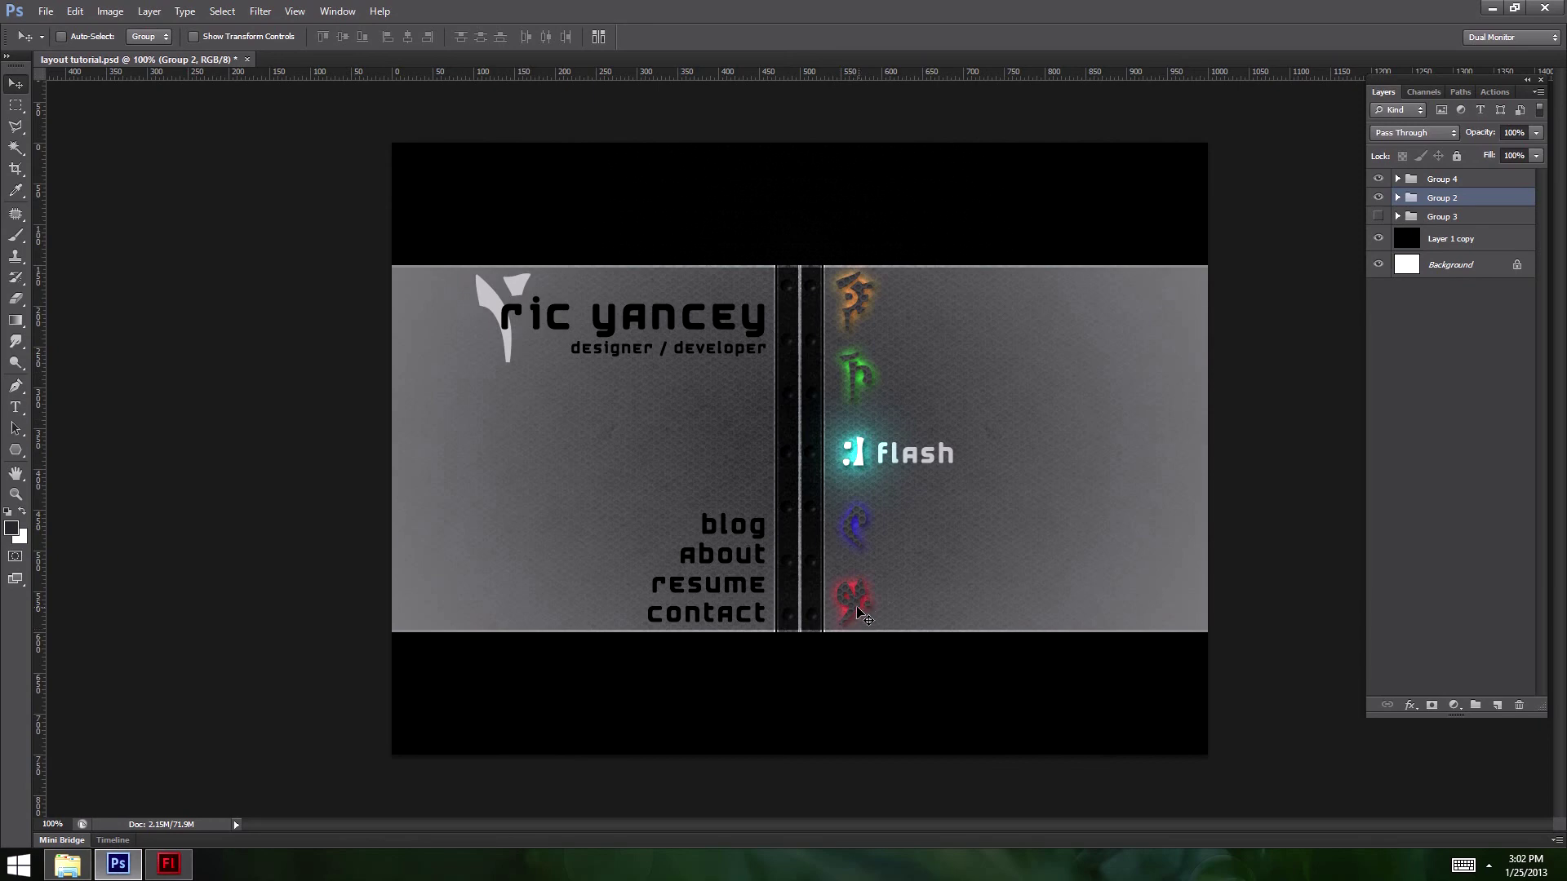
left_click(168, 863)
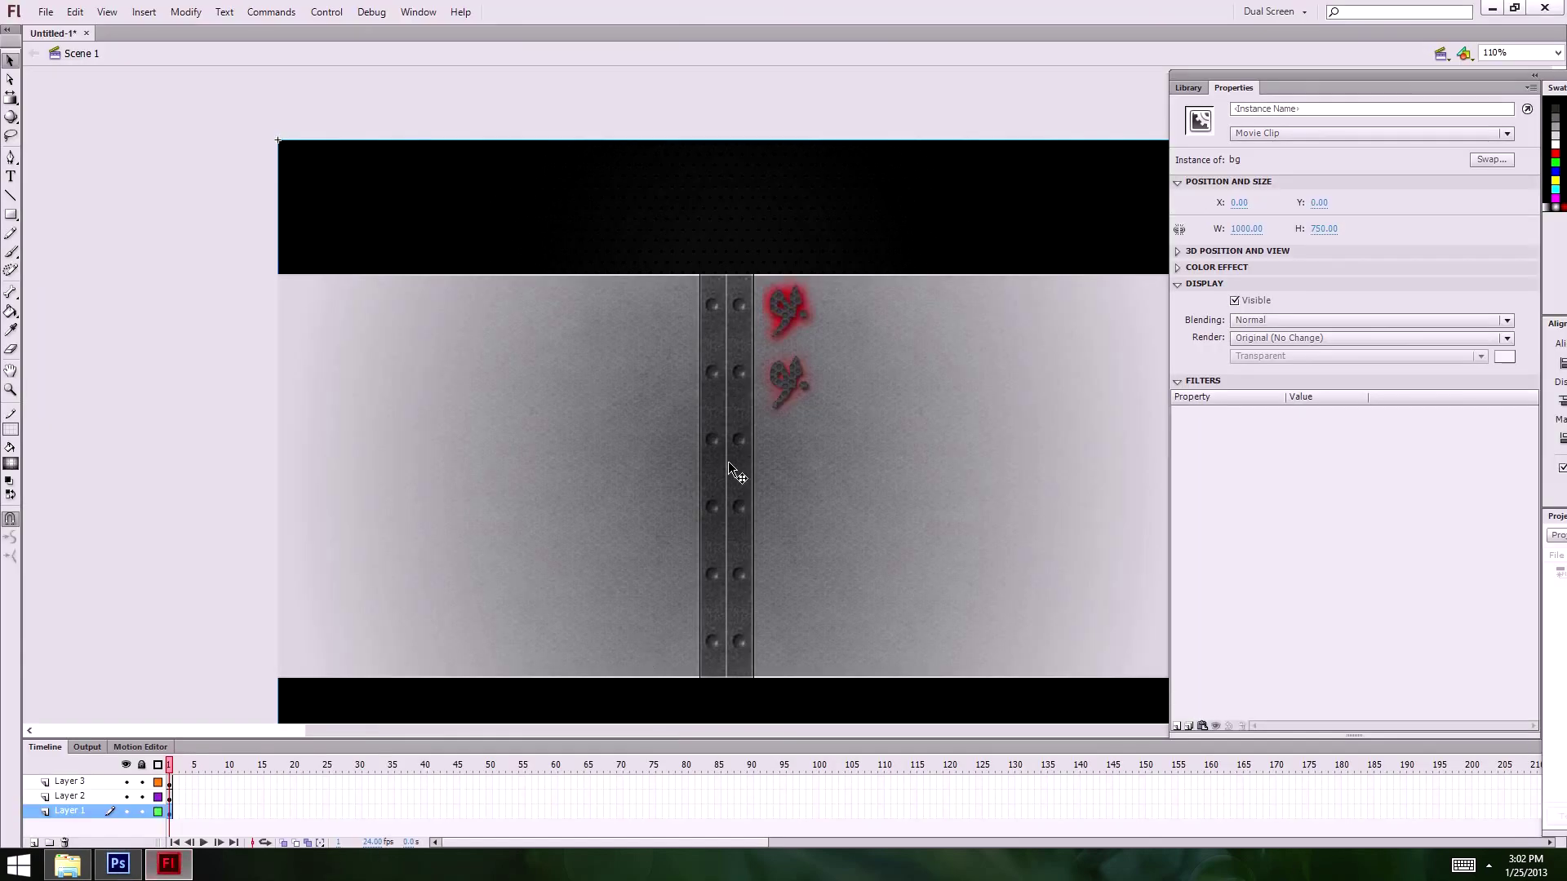
left_click(788, 389)
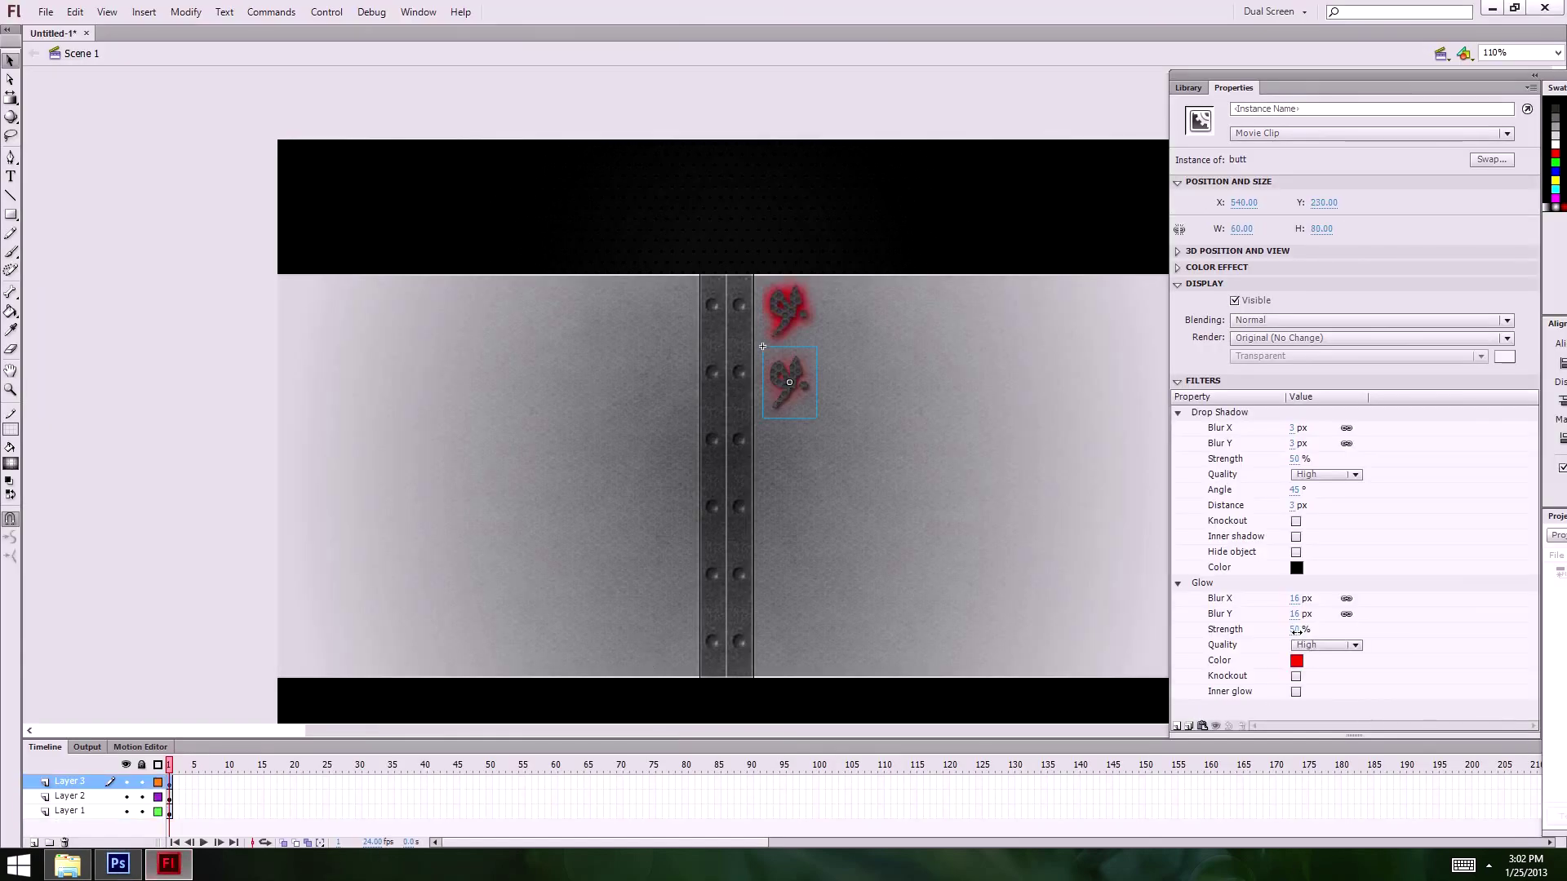
- Set the butt clip's glow strength to 60%, deselect it, and compare it with the button glows in the Photoshop layout
left_click_drag(1297, 631, 1303, 631)
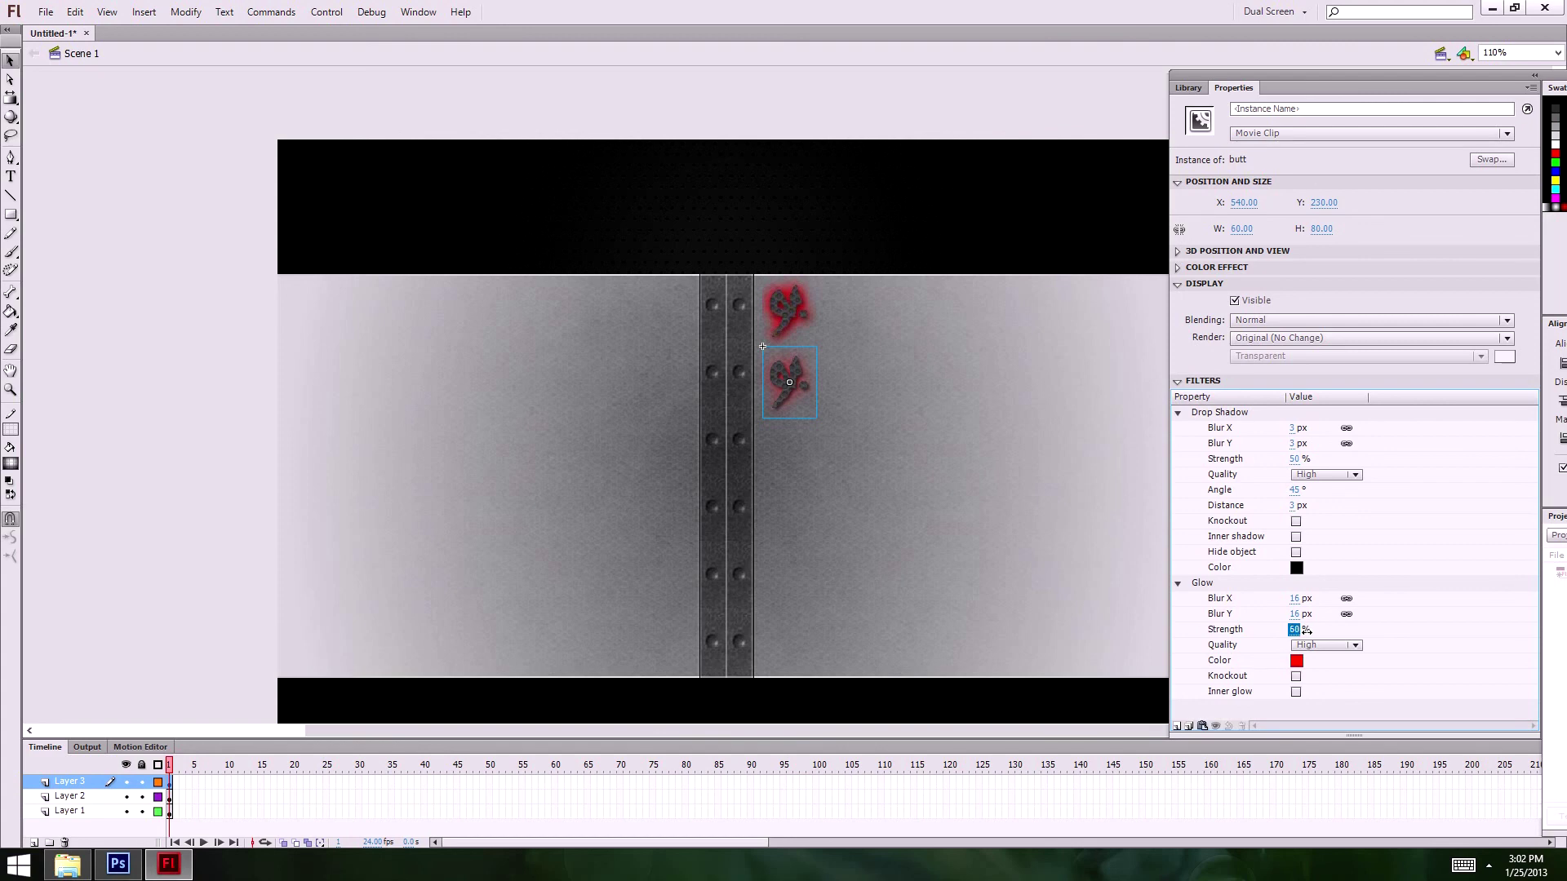
left_click(877, 188)
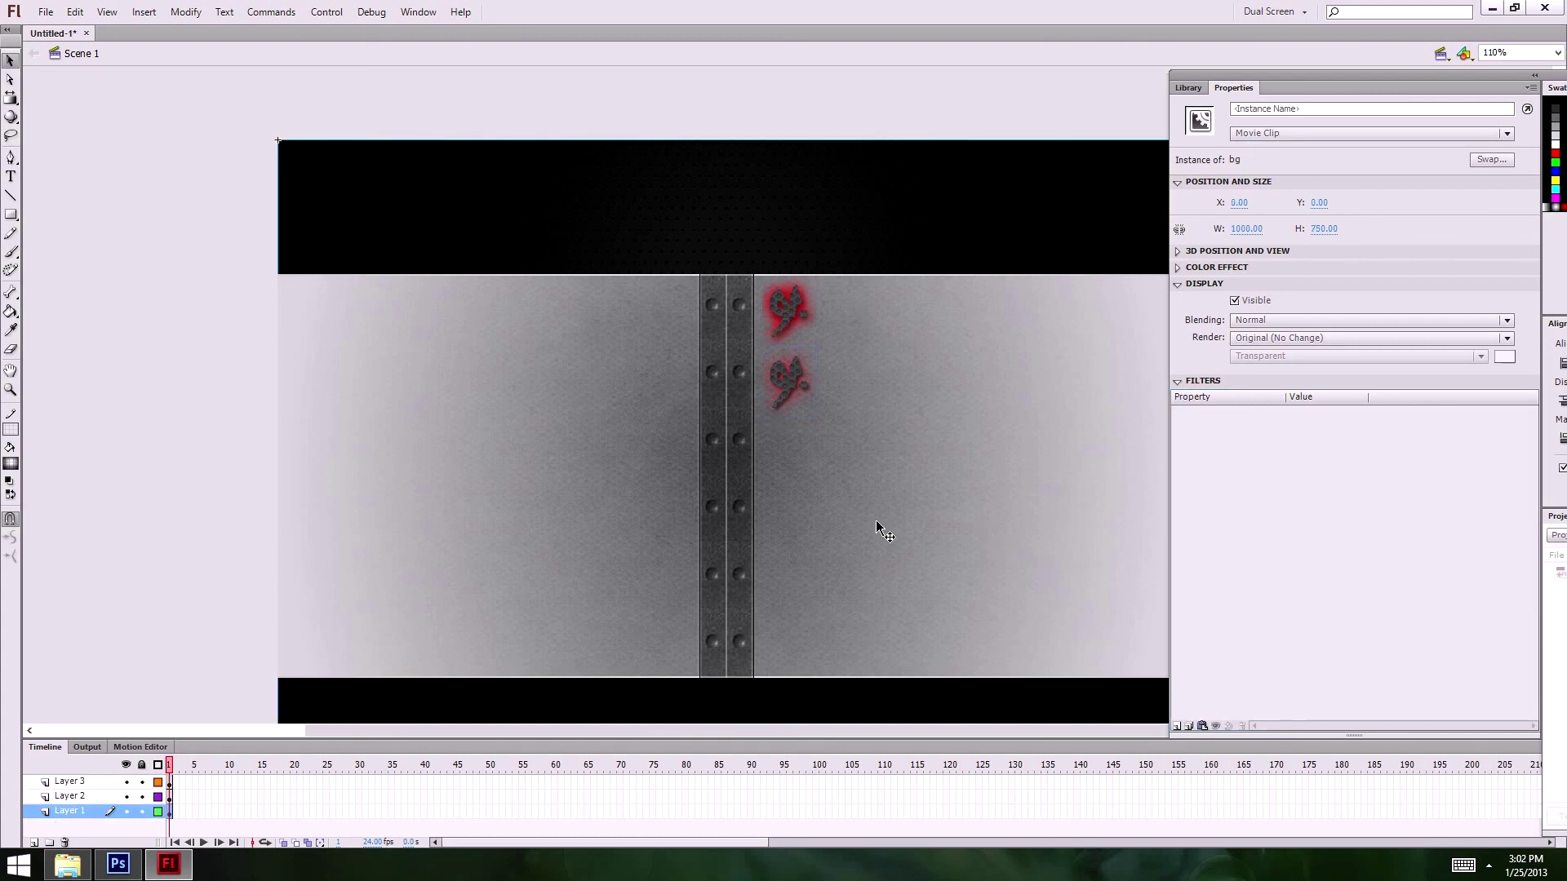
left_click(796, 385, "ctrl")
left_click(794, 375, "ctrl+shift")
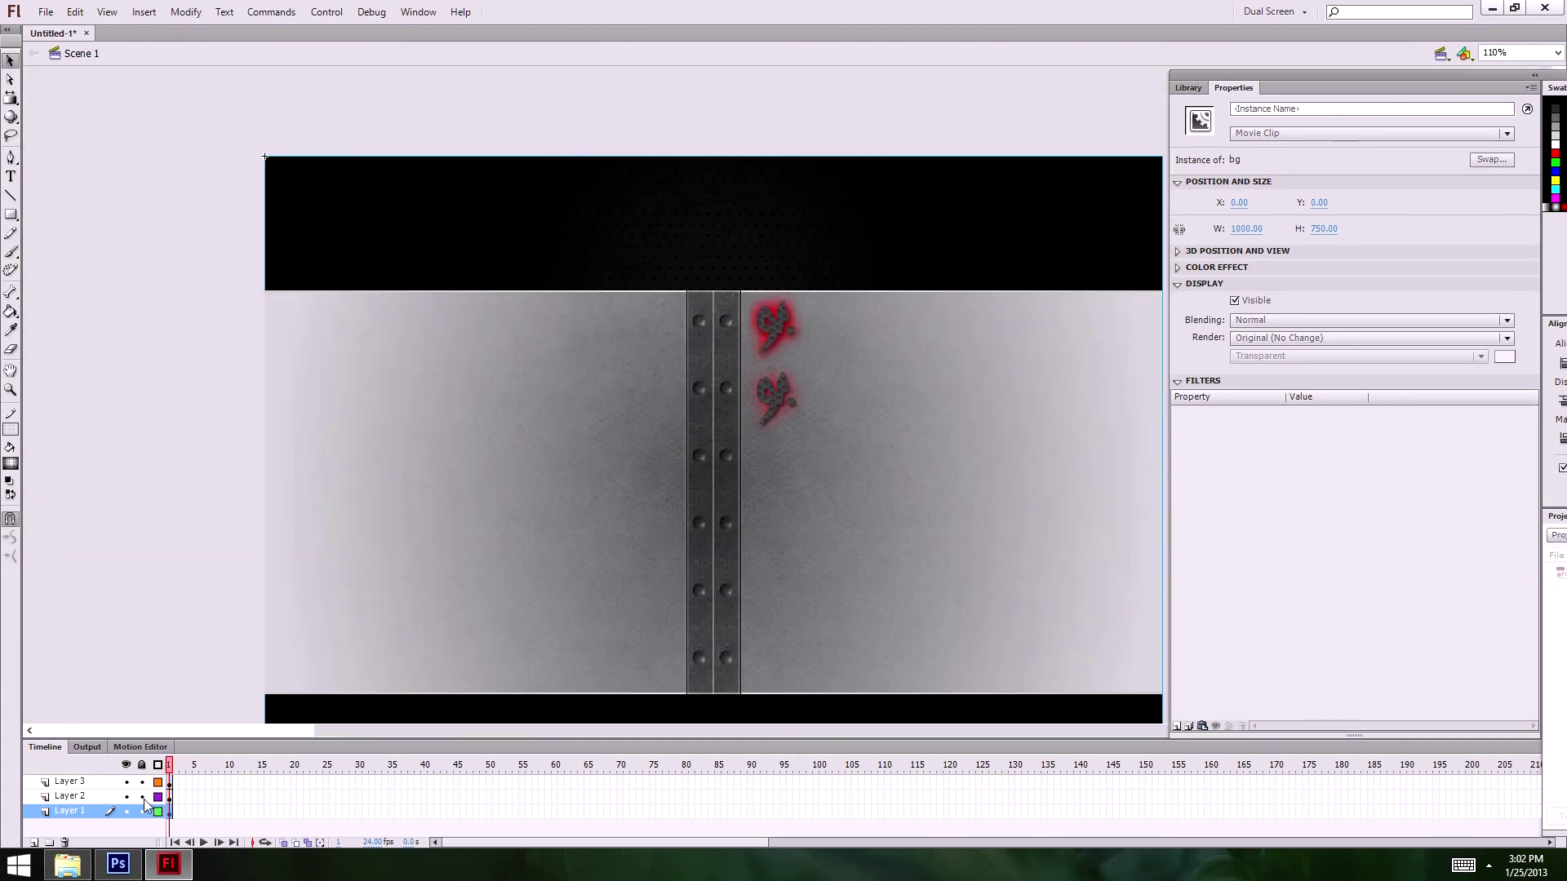
left_click(118, 864)
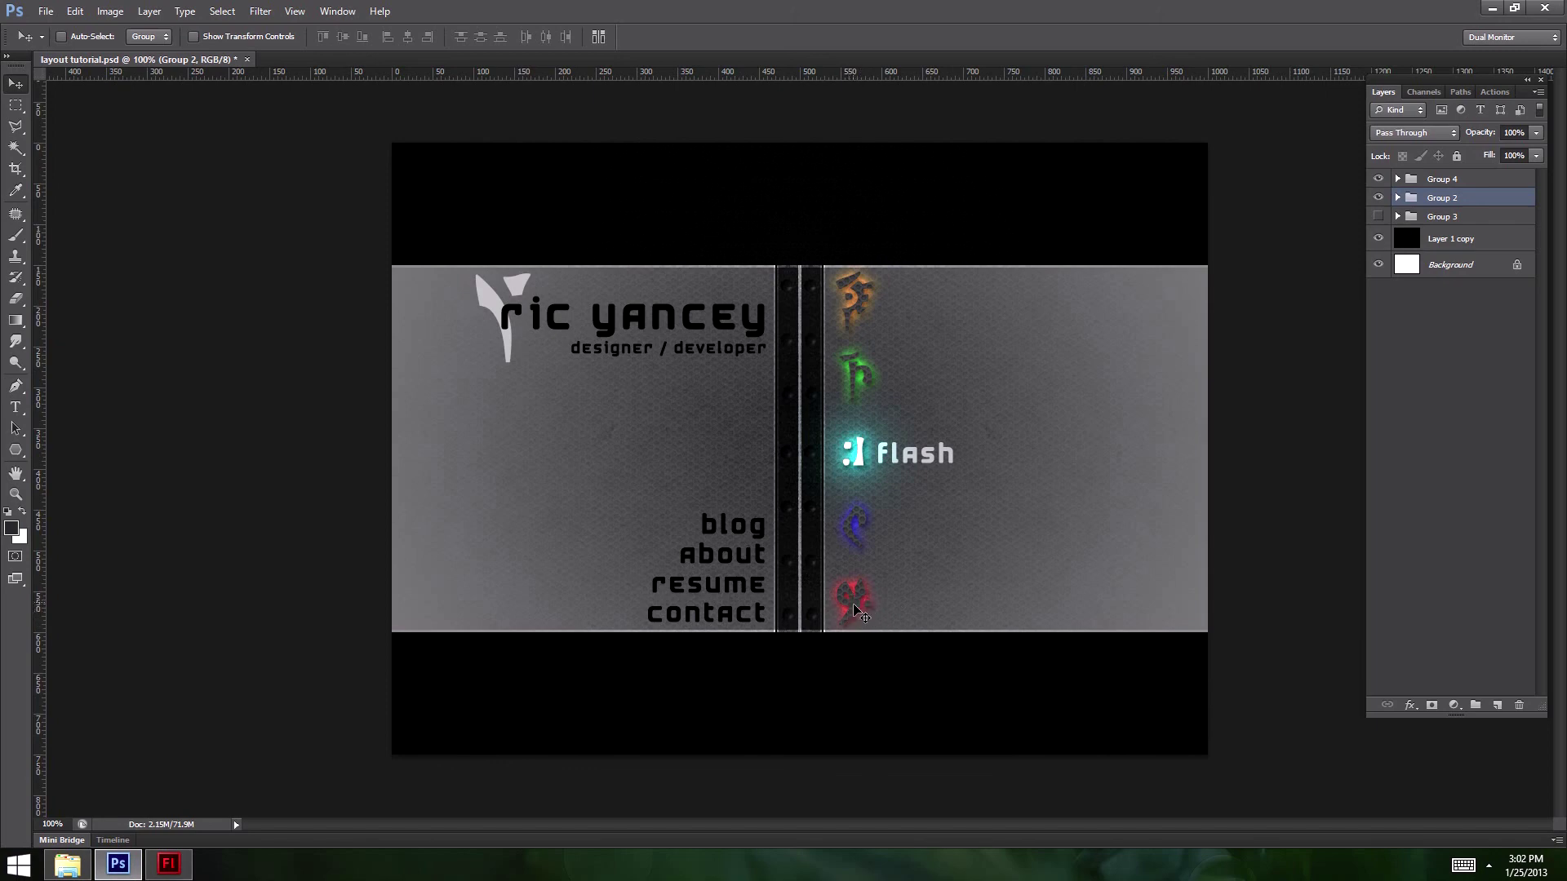
left_click(168, 864)
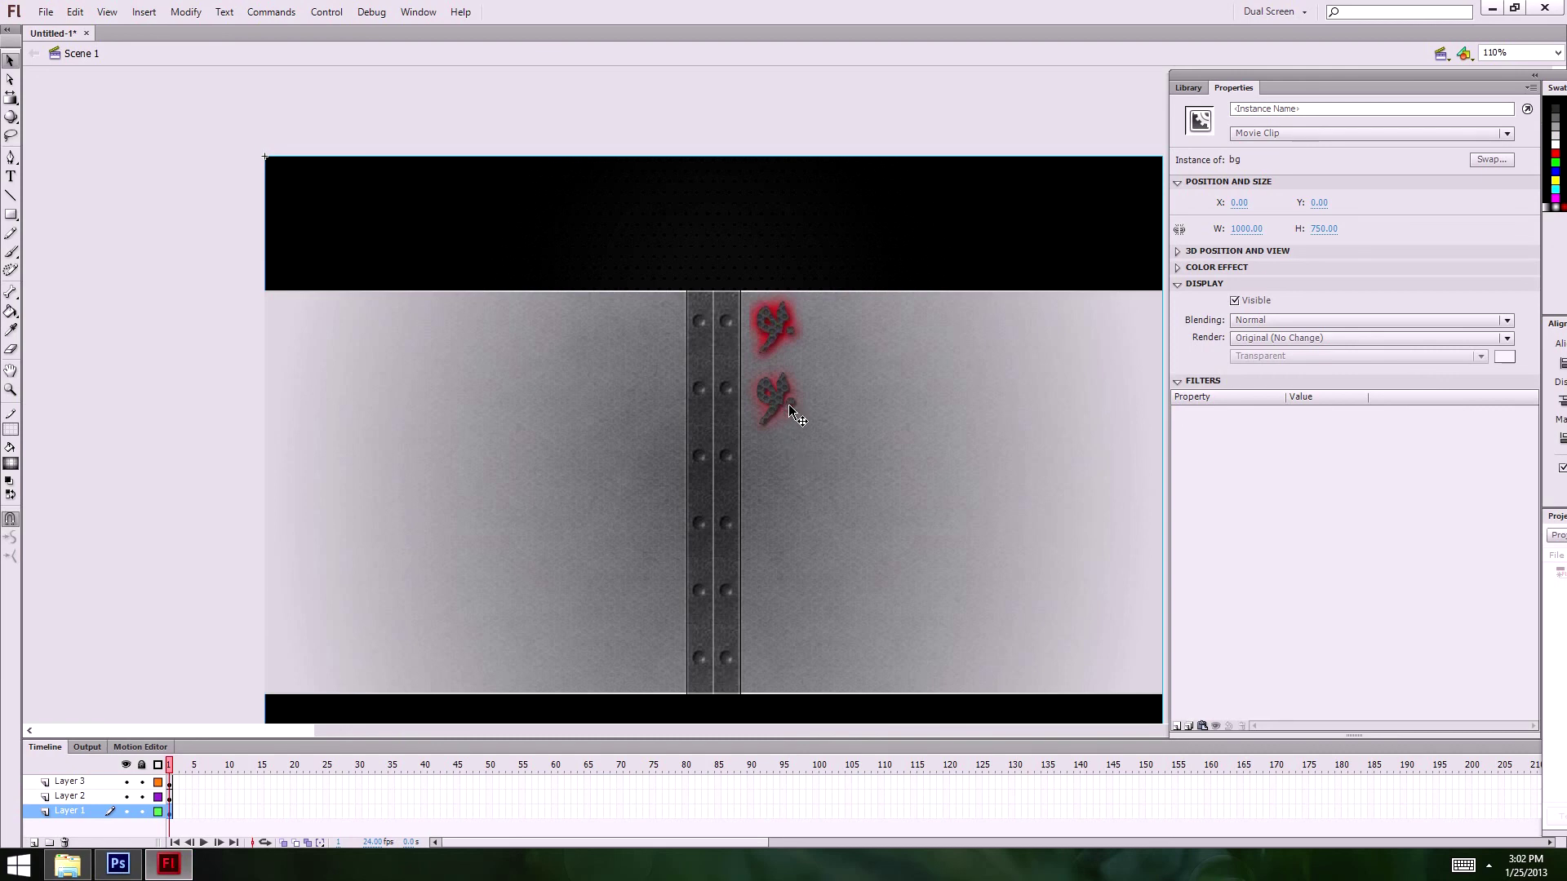
- Set the butt clip's drop shadow blur to 2 px in both directions and deselect the clip to review it
left_click(770, 403)
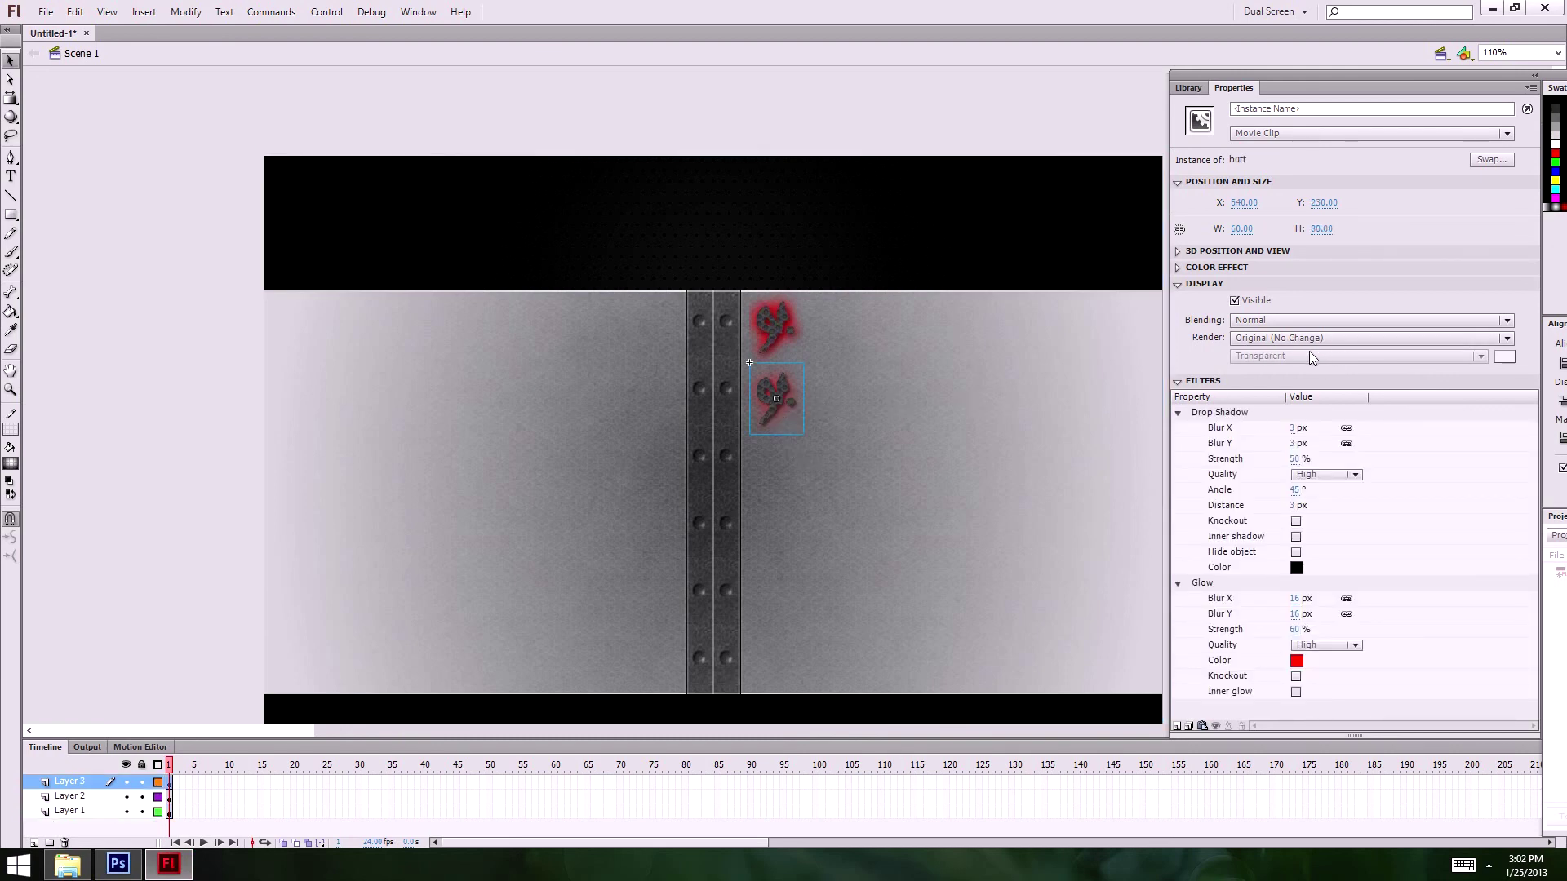
left_click(1180, 286)
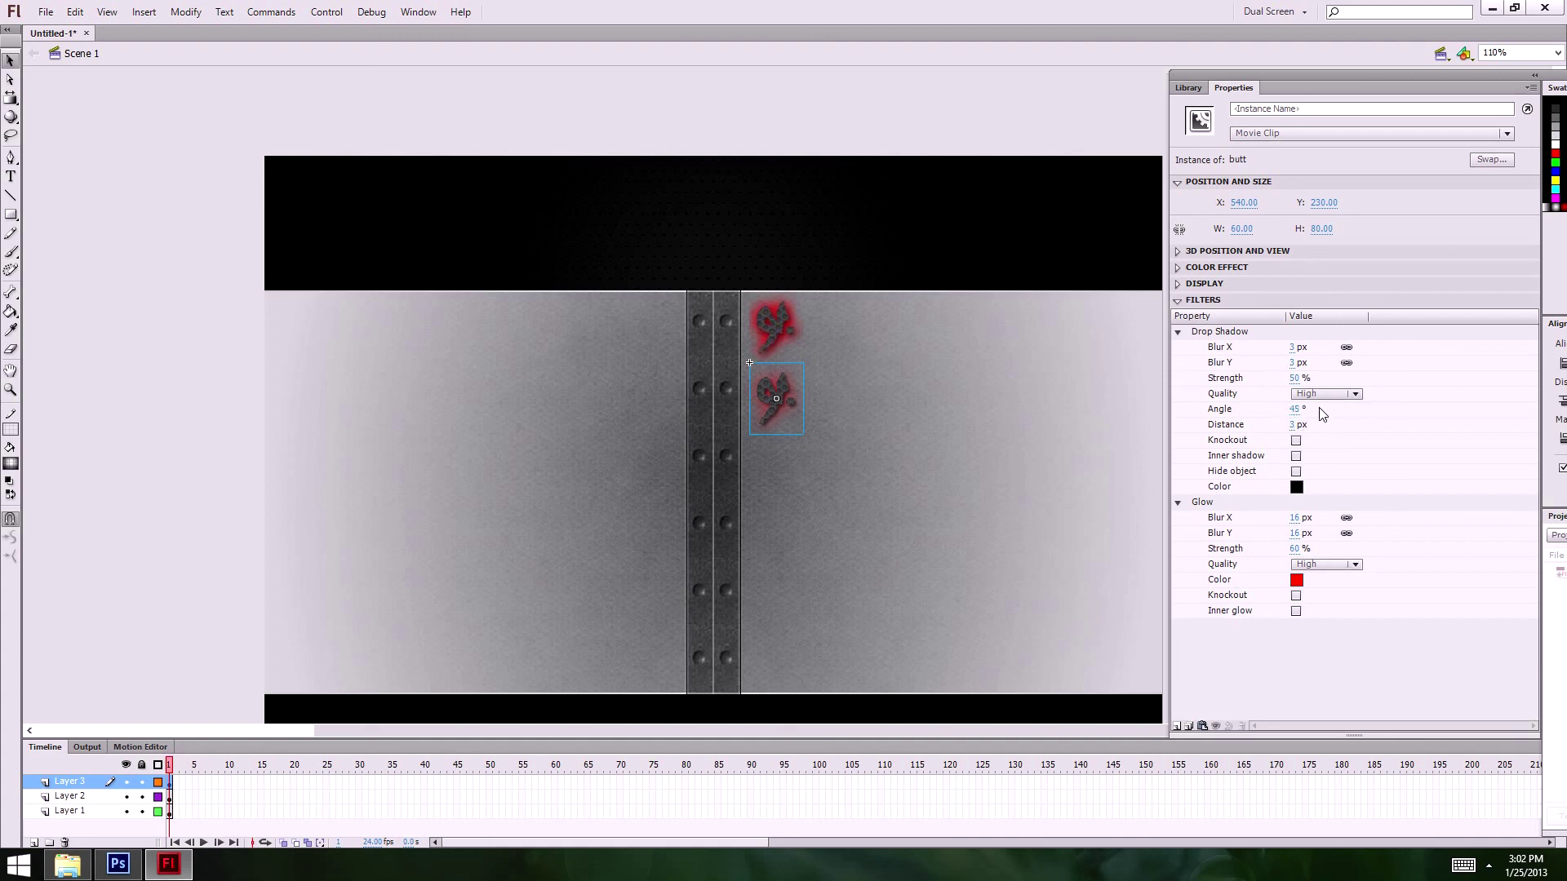
left_click_drag(1297, 367, 1300, 362)
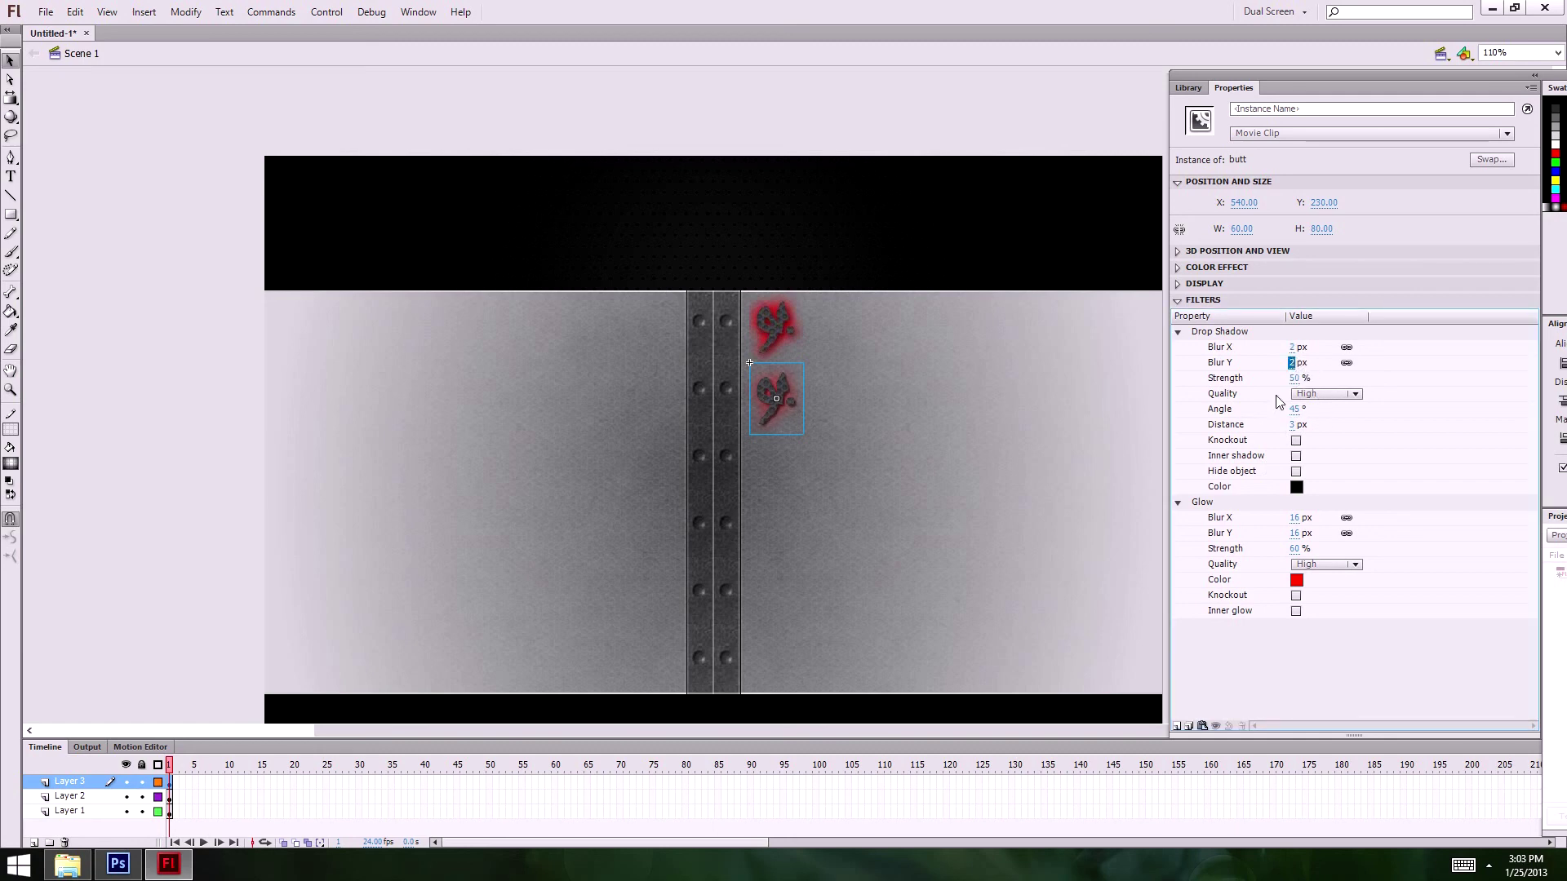
left_click(971, 525)
left_click(790, 396)
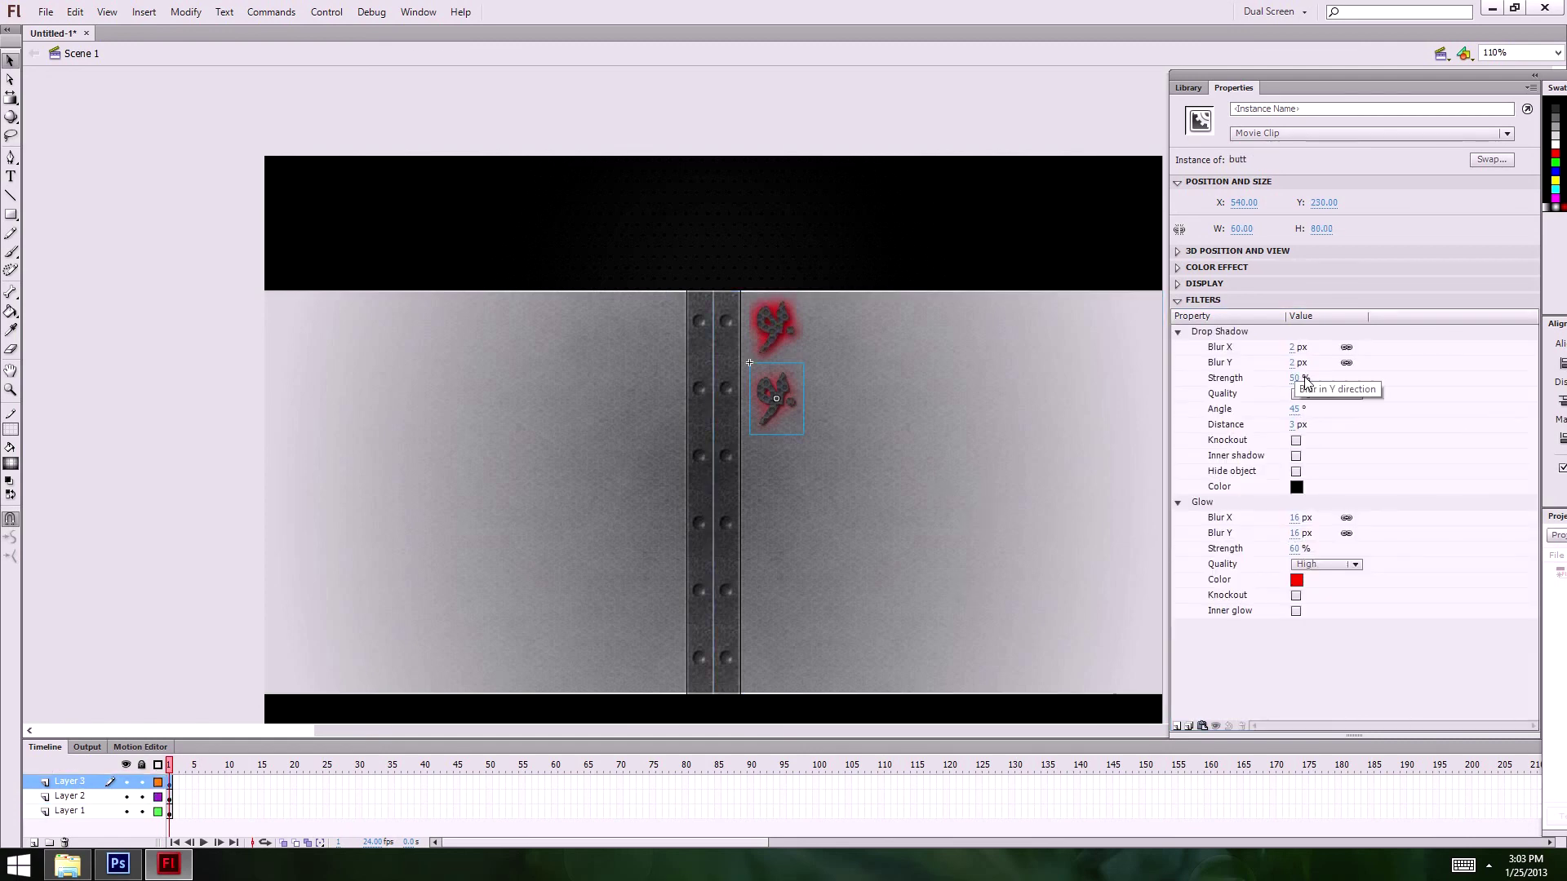
left_click(735, 182)
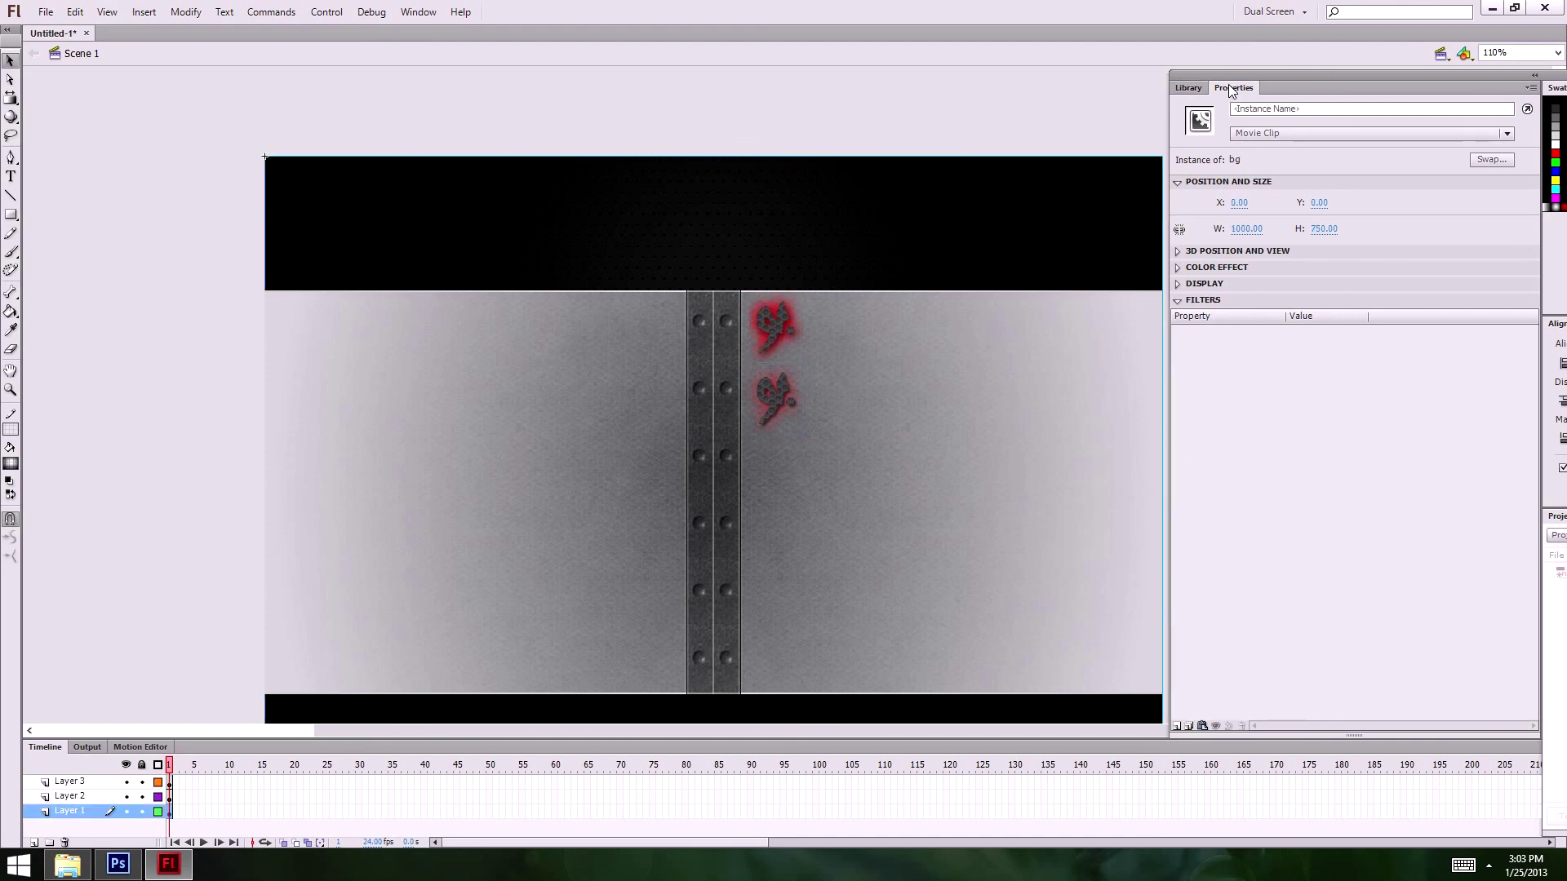
- Move the clip properties off the workspace and delete both red glowing symbol buttons from the stage
left_click_drag(1228, 86, 1566, 76)
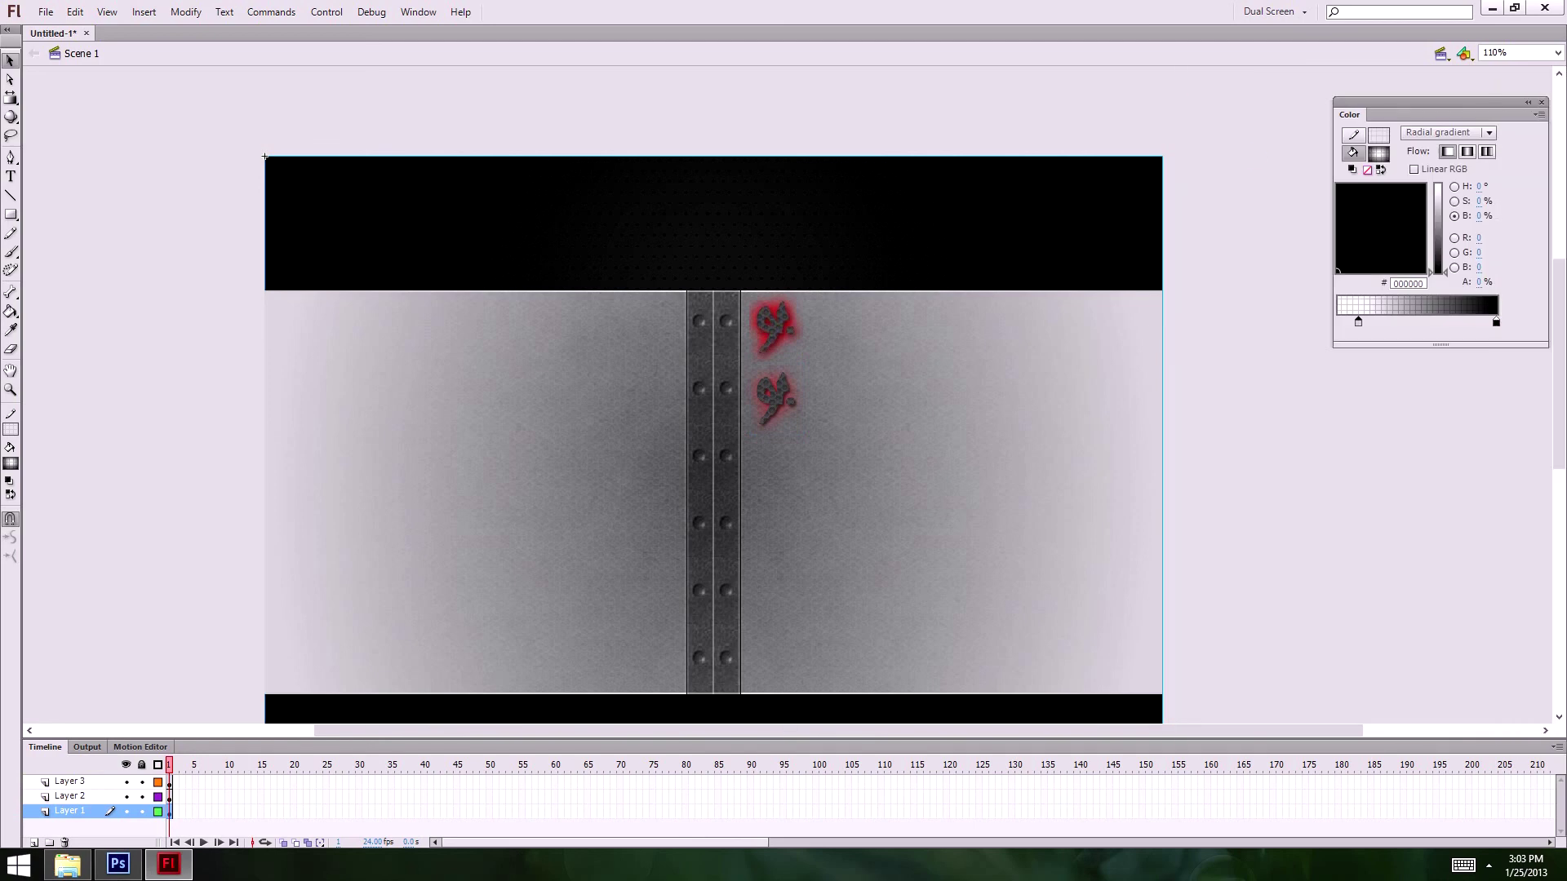
left_click(1362, 569)
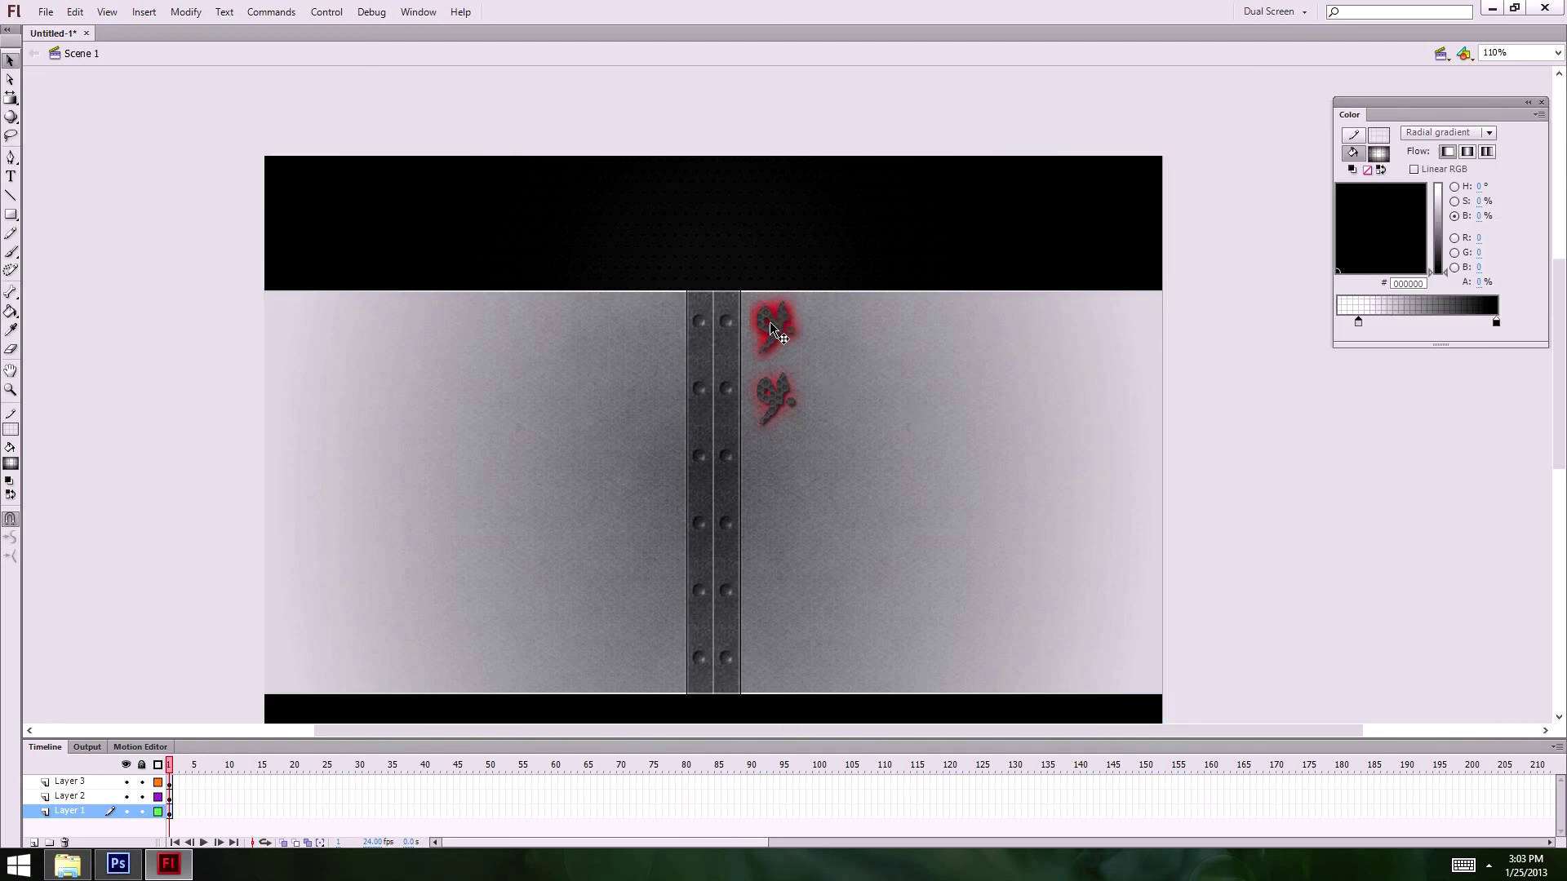
left_click(770, 325)
key("Delete")
left_click(783, 398)
key("Delete")
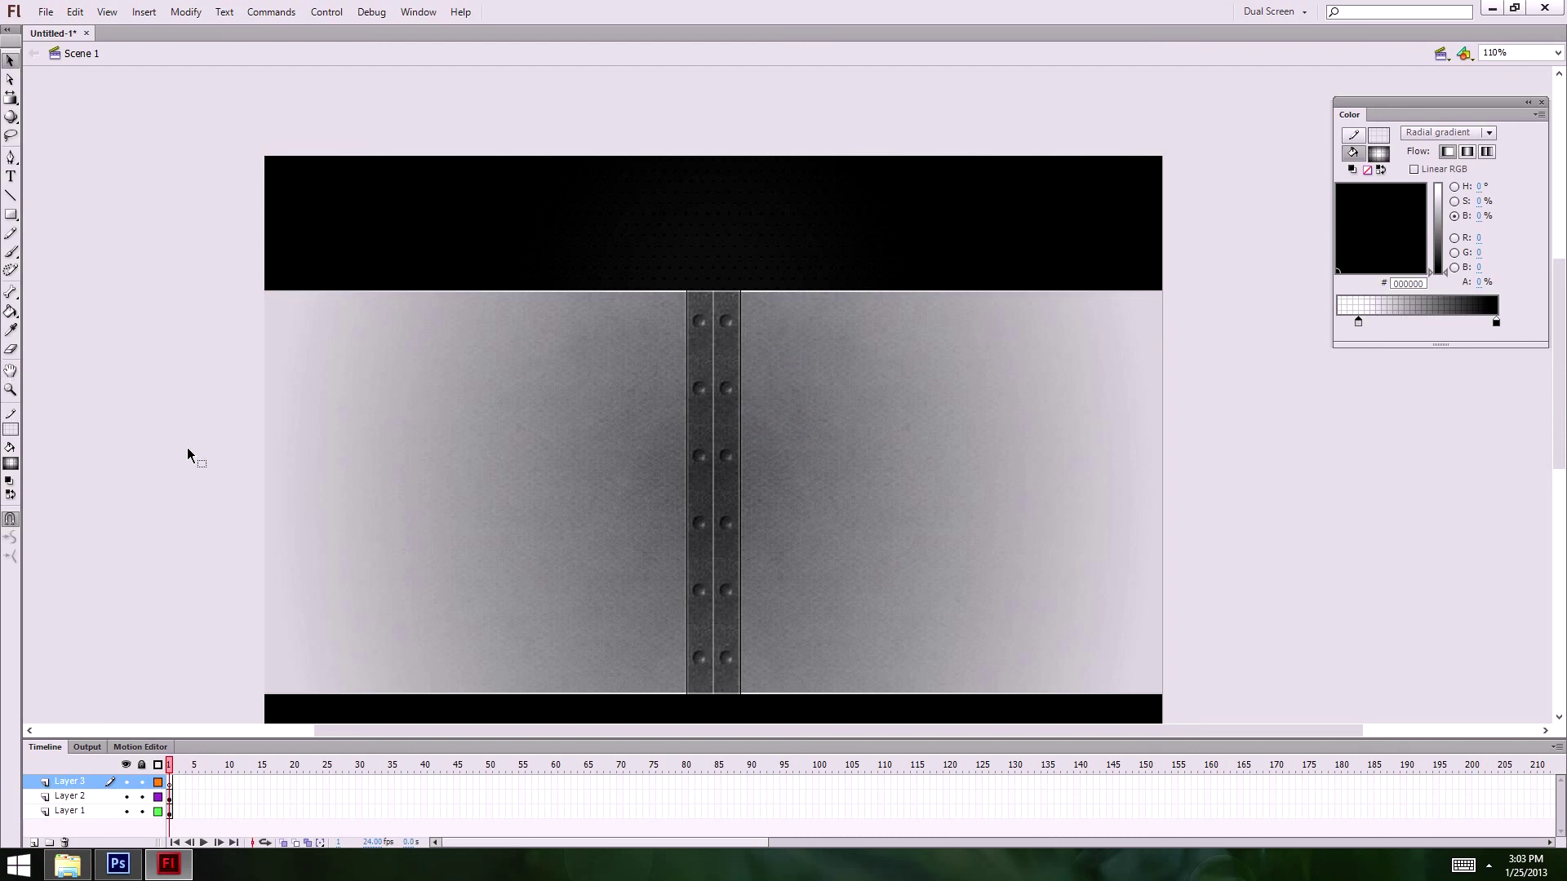
- Show Group 3 in the Photoshop layout to examine the flash page with its sliders open, and return to Flash
left_click_drag(727, 563, 727, 458)
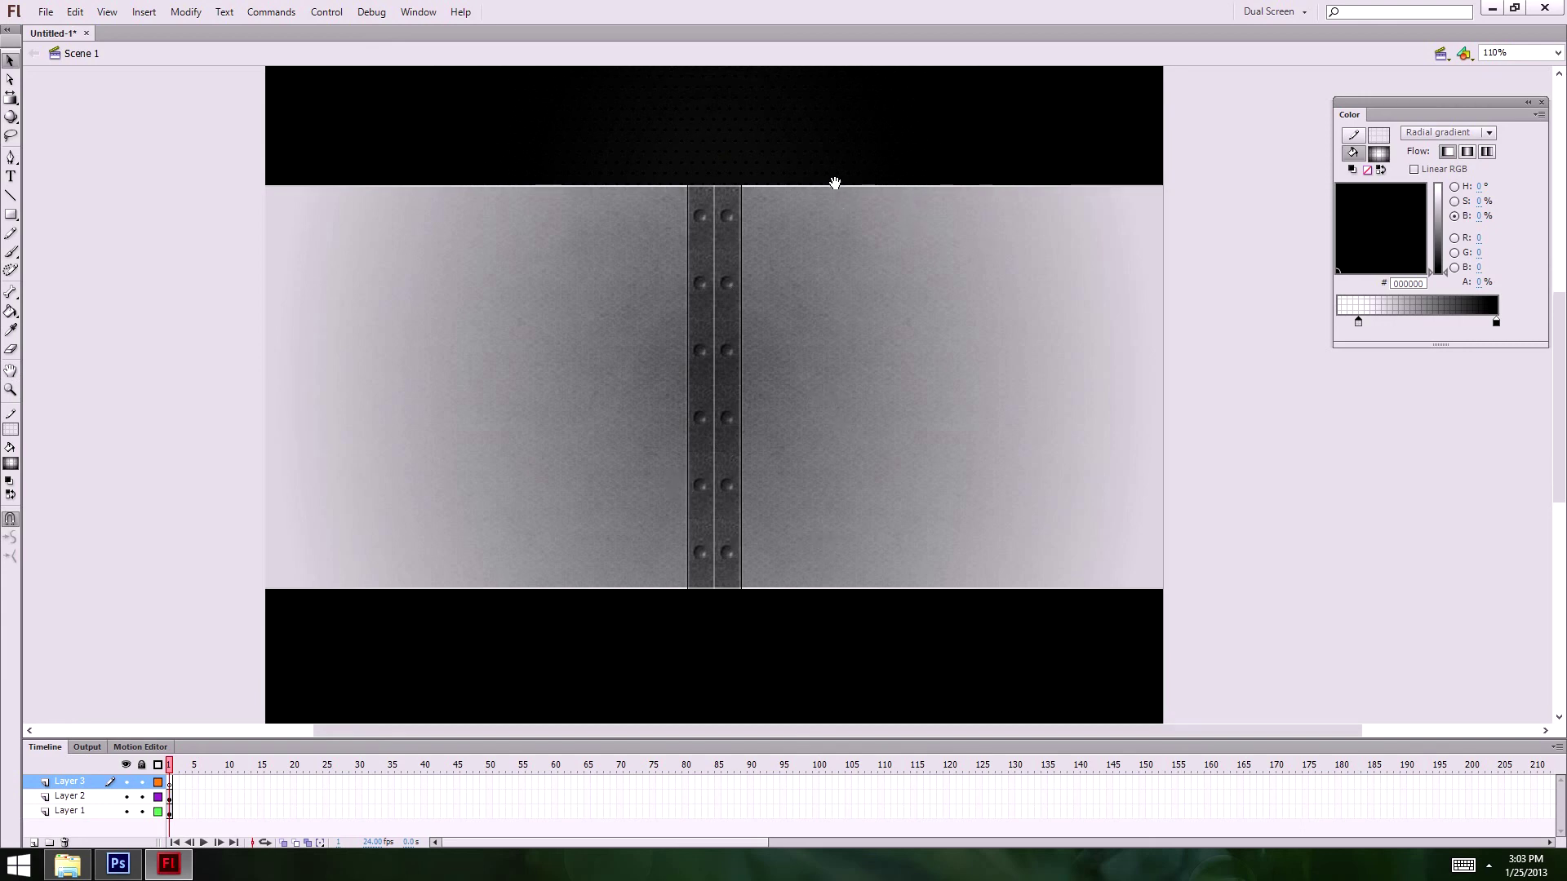
left_click_drag(833, 182, 857, 246)
left_click(118, 864)
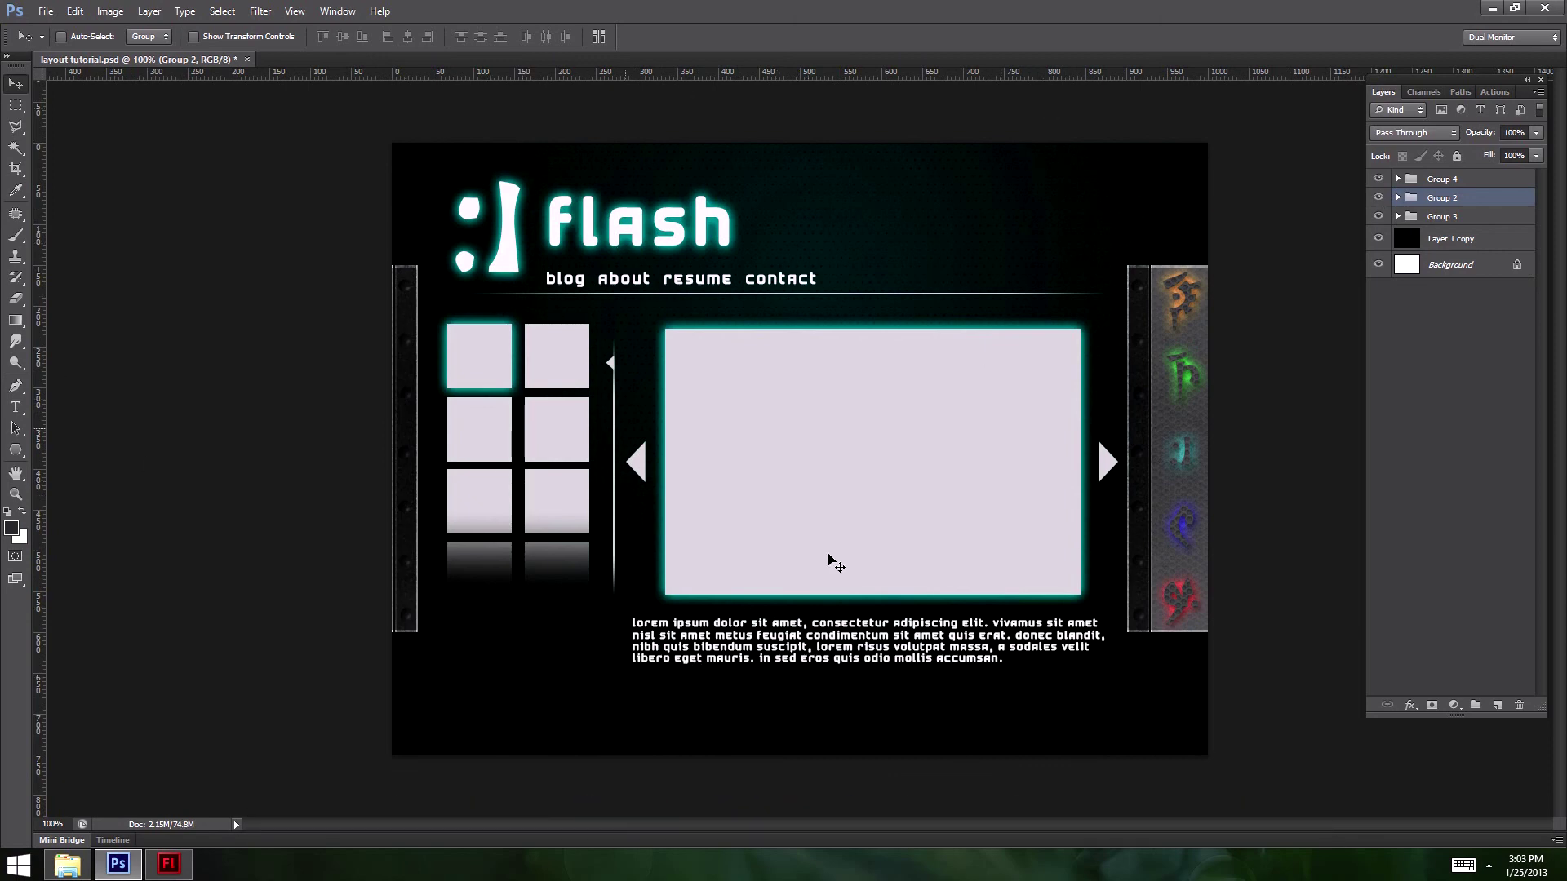
left_click(168, 863)
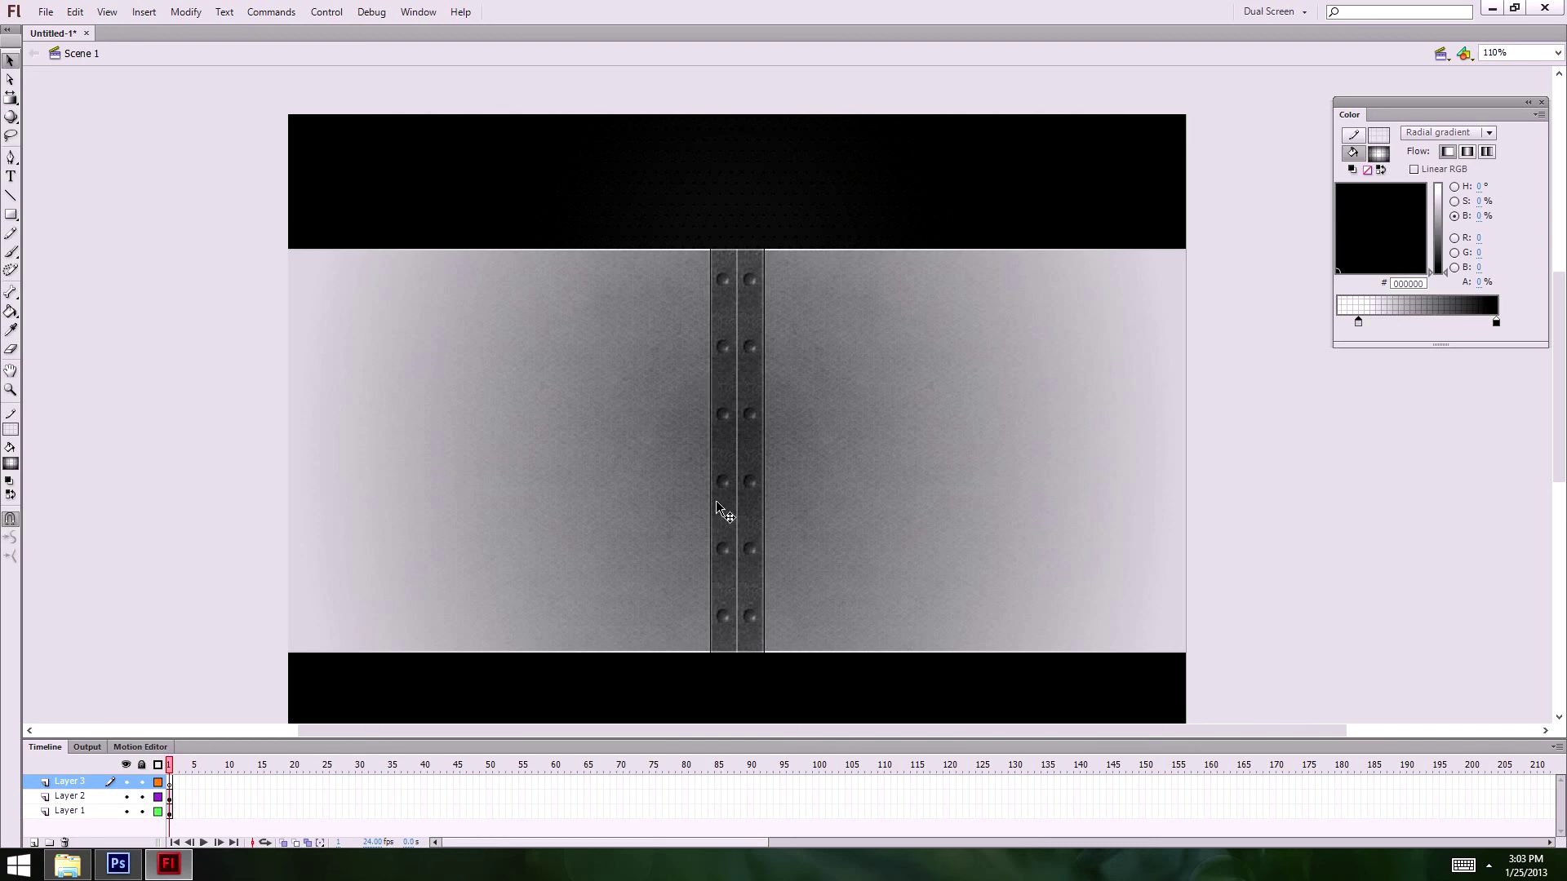
- Try moving the left slider clip upward, undo the move, and deselect the clip with the stage at 55% magnification
left_click_drag(720, 511, 722, 430)
key("ctrl+z")
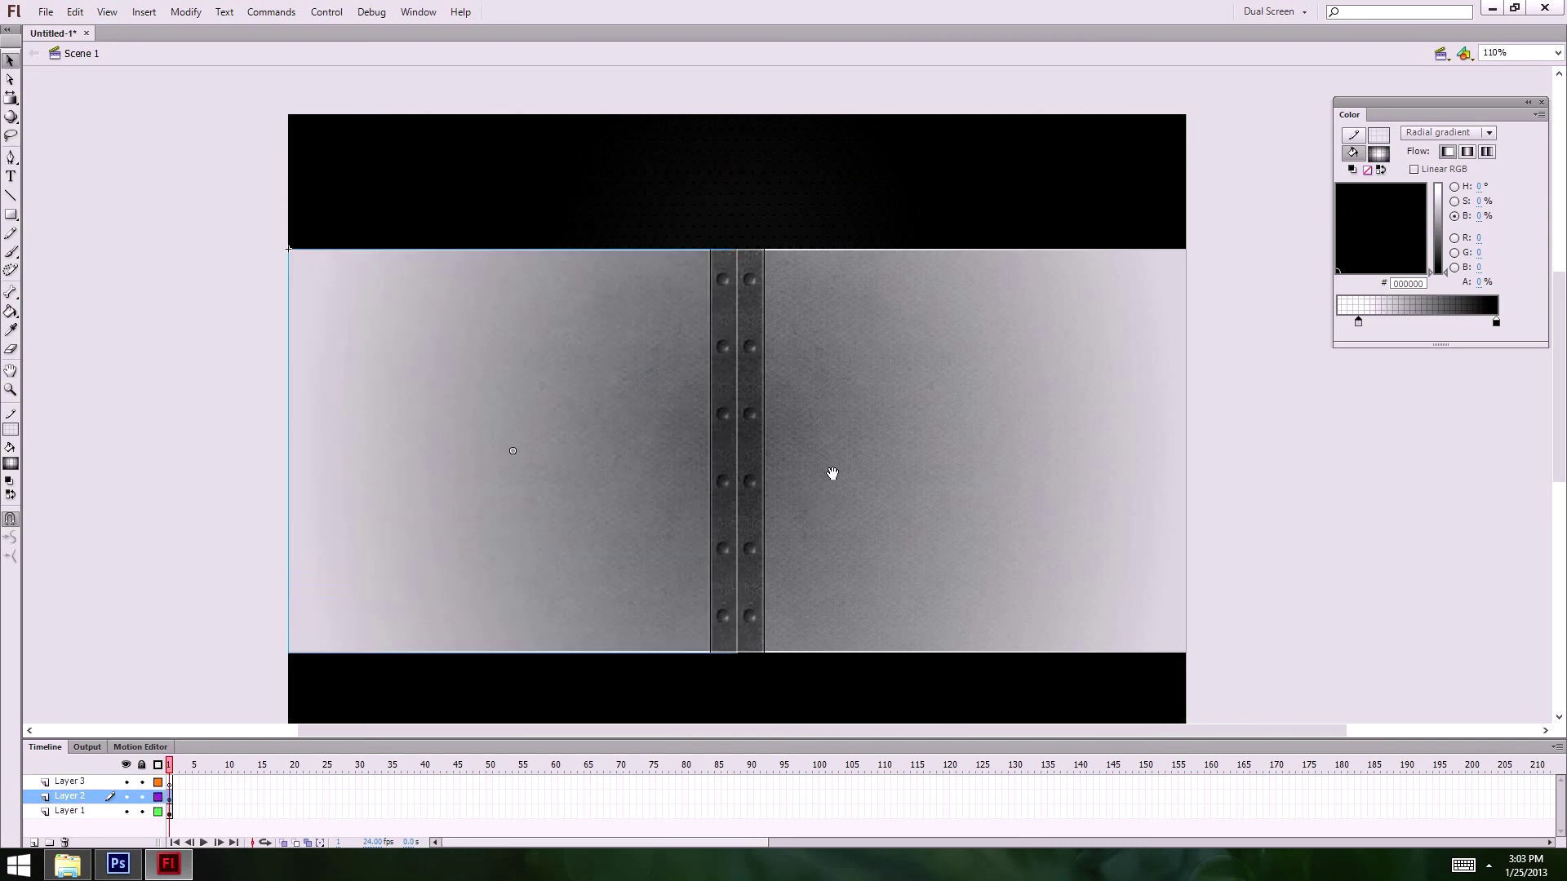
left_click_drag(860, 465, 857, 409)
key("ctrl+minus")
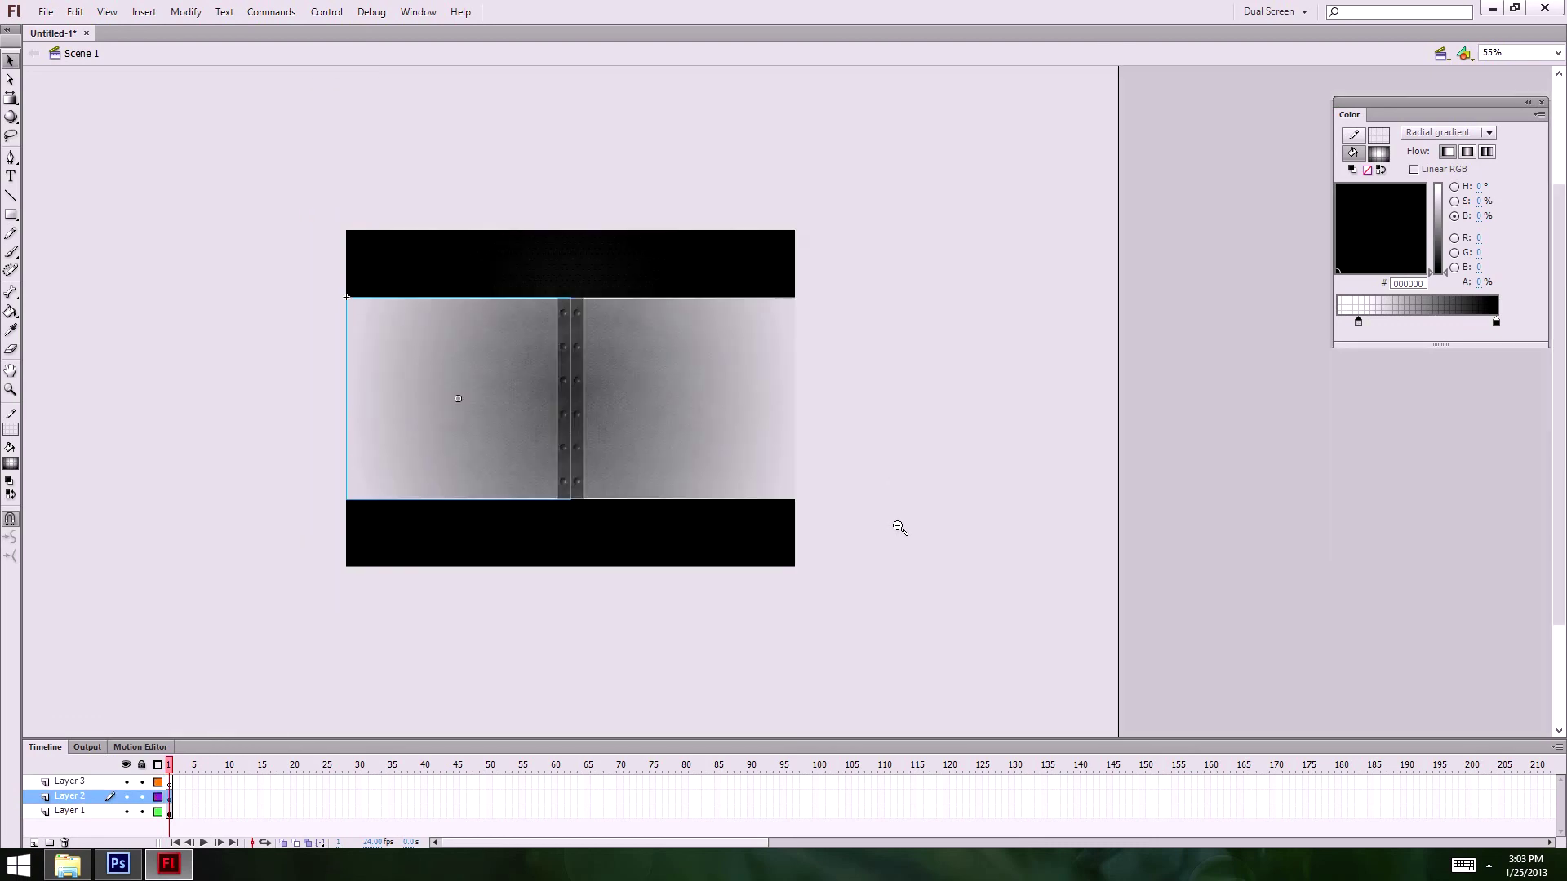
left_click(252, 585)
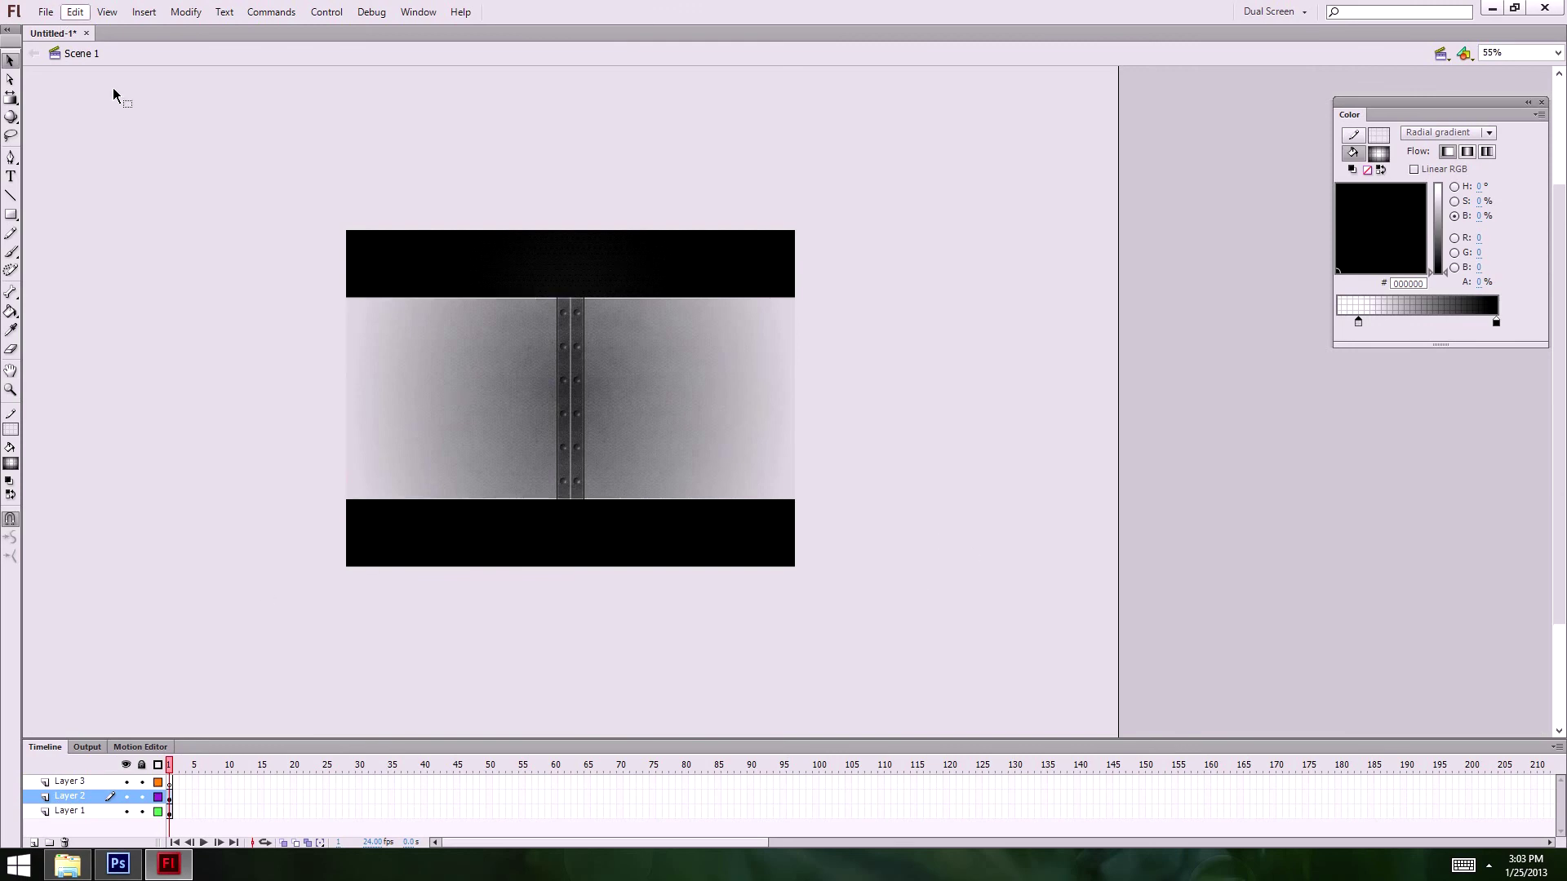